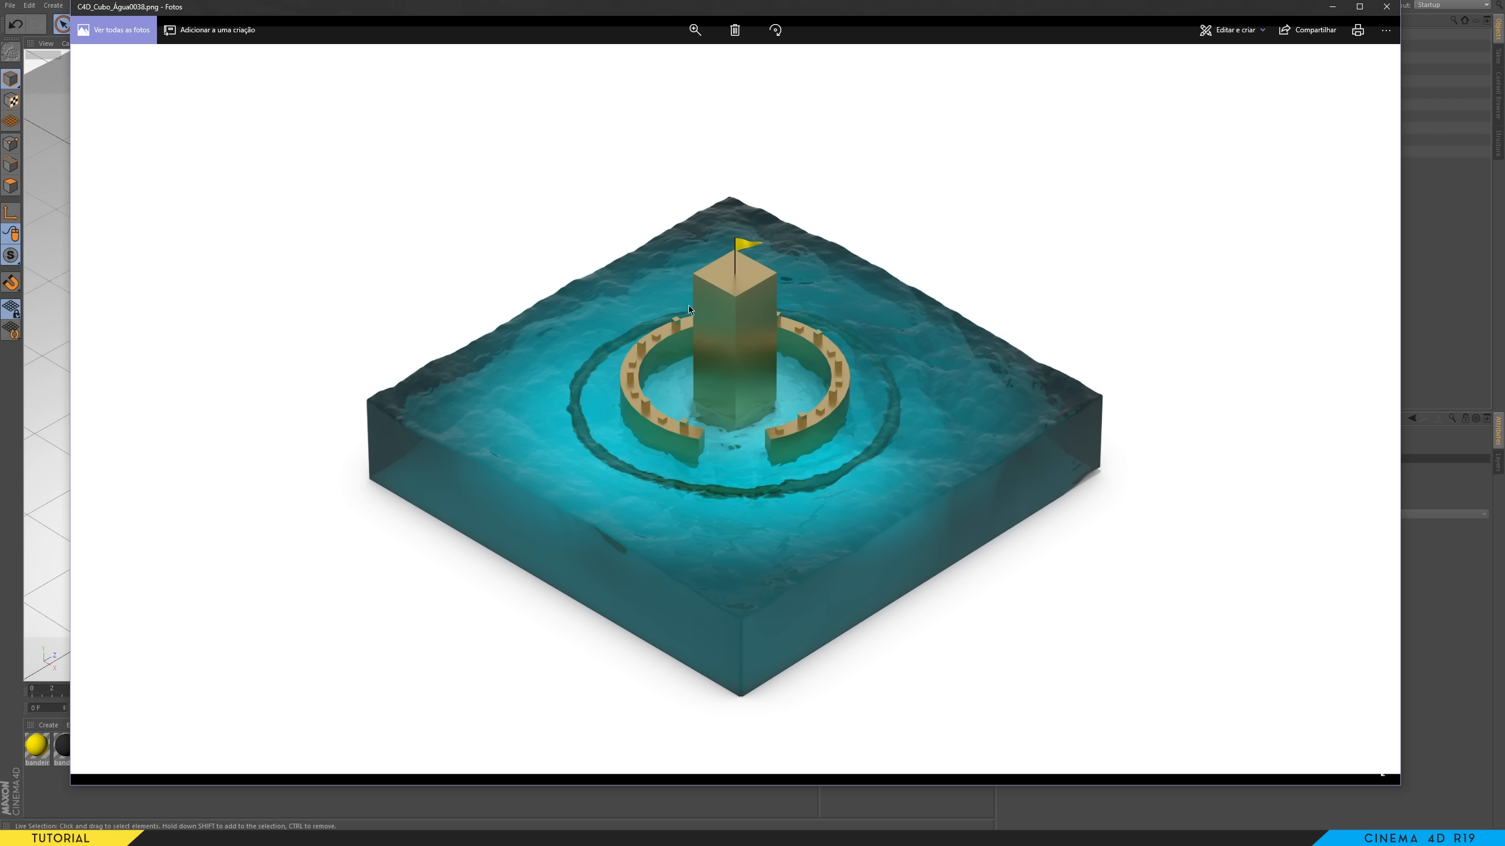
- Close the reference render image and add a cube primitive to a new project
{"action": "mouse_move", "coordinate": [851, 14]}
{"action": "left_mouse_down"}
{"action": "mouse_move", "coordinate": [849, 28]}
{"action": "mouse_move", "coordinate": [852, 15]}
{"action": "left_mouse_up"}
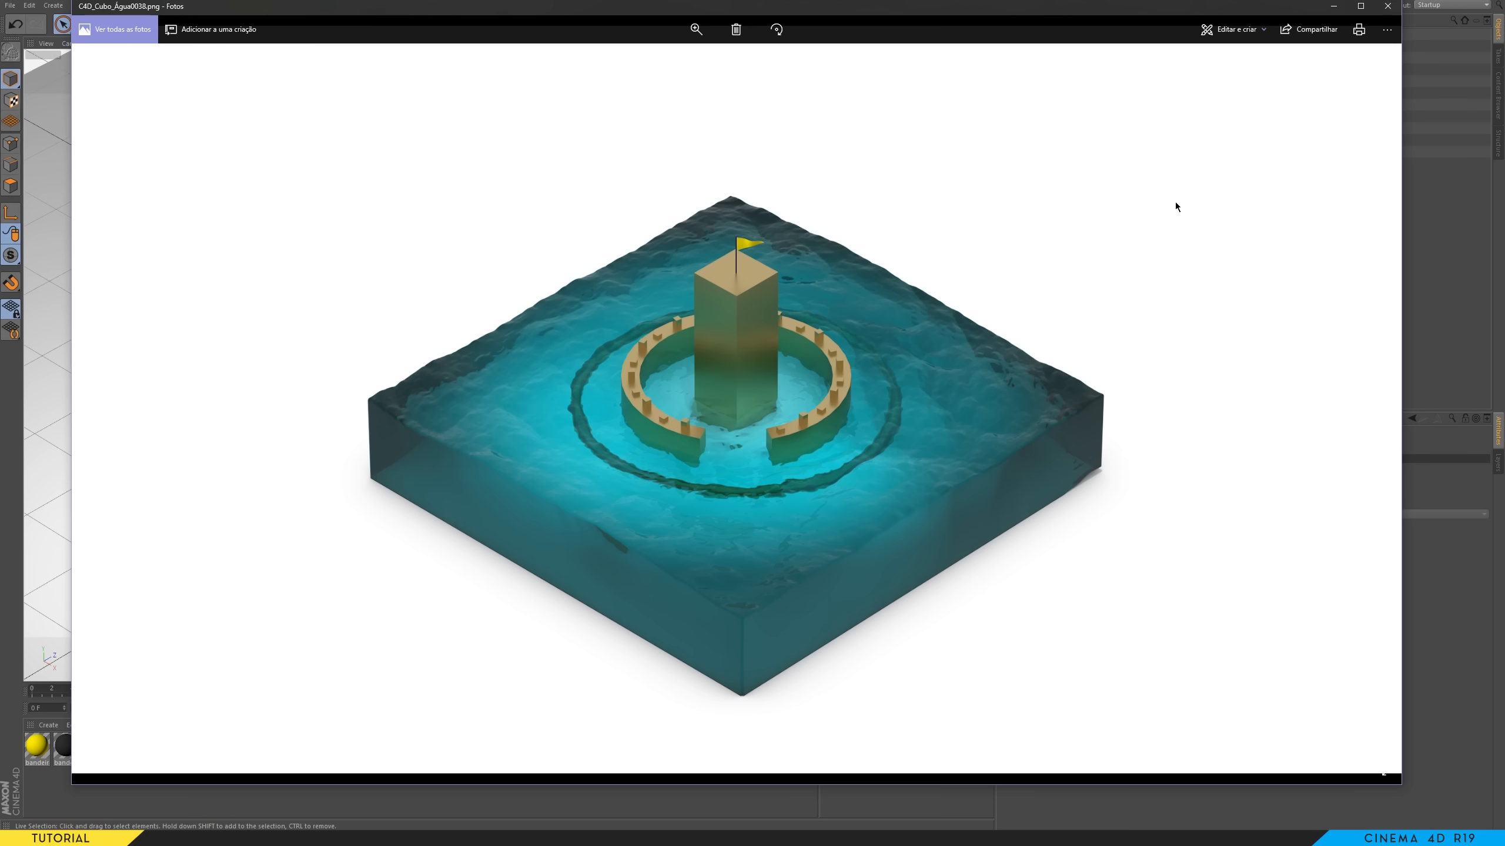
{"action": "left_click", "coordinate": [1387, 6]}
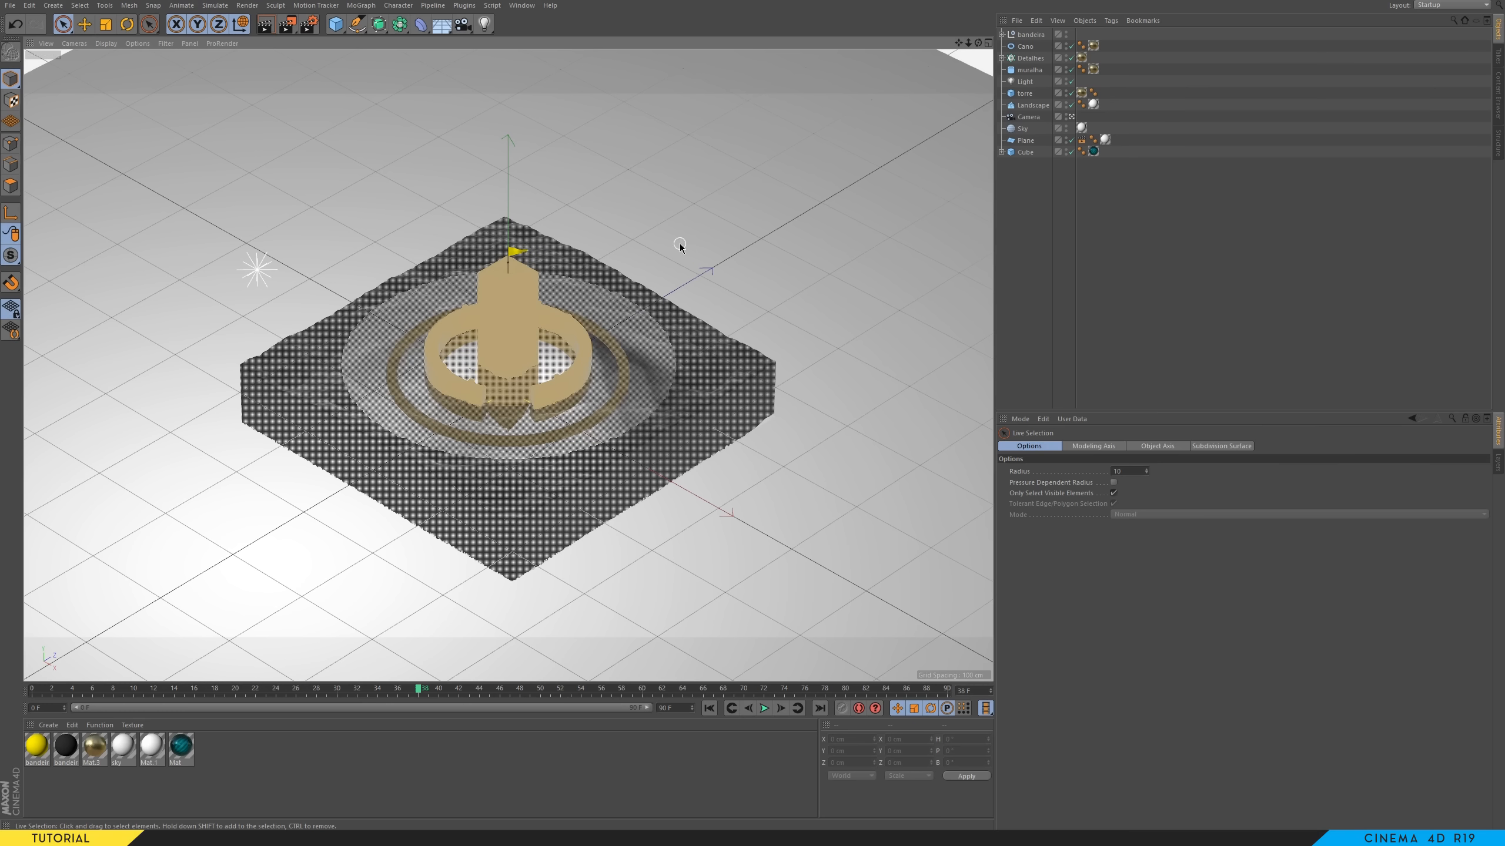
{"action": "key", "text": "ctrl+n"}
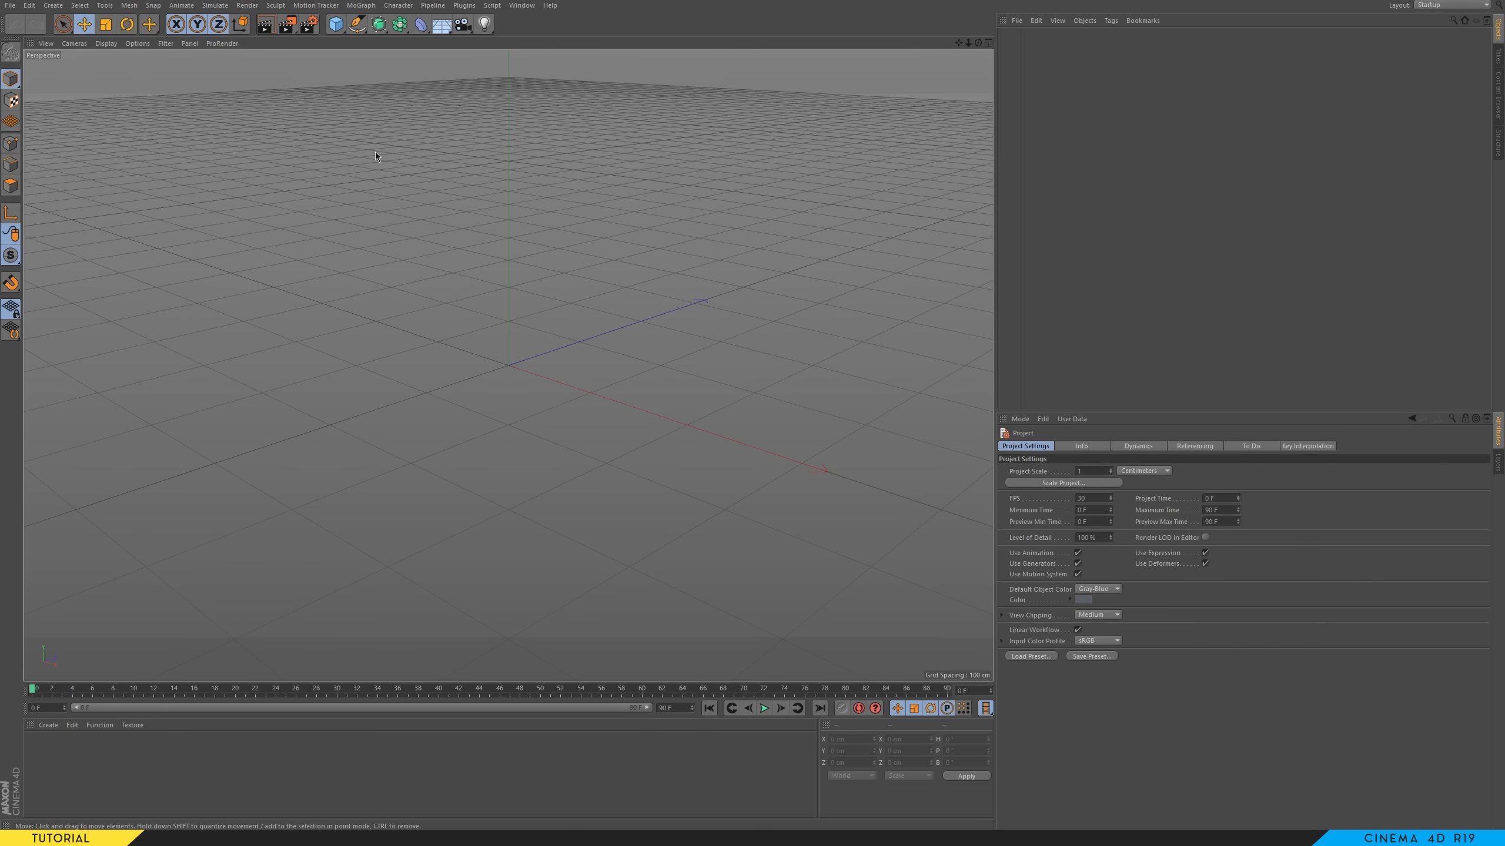
{"action": "left_click", "coordinate": [339, 26]}
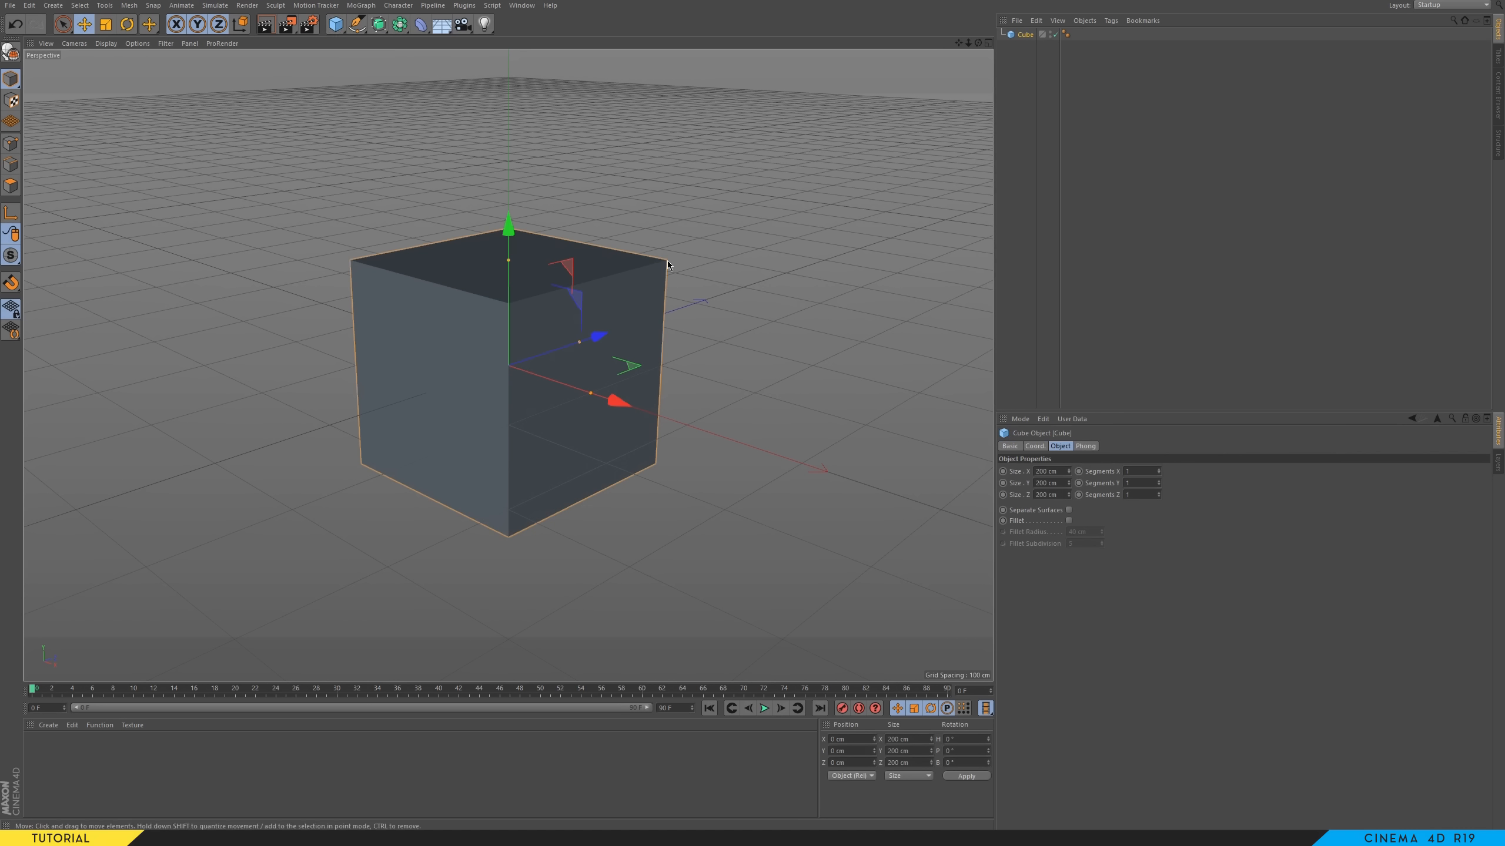
- Save the new project as tutoagua2.c4d in the Água_C4D folder
{"action": "key", "text": "ctrl+s"}
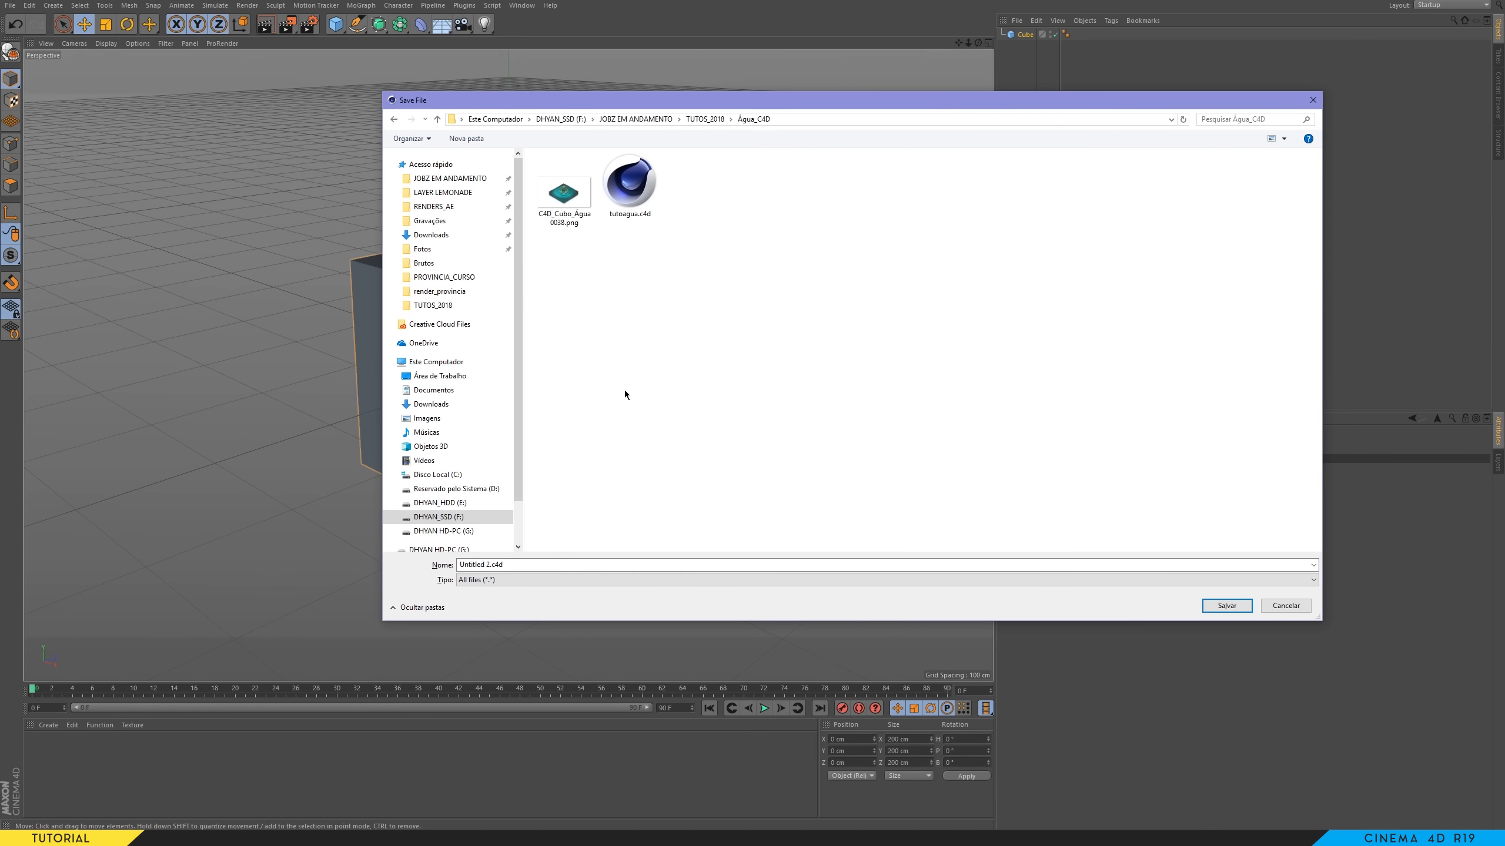
{"action": "left_click", "coordinate": [629, 183]}
{"action": "left_click", "coordinate": [487, 563]}
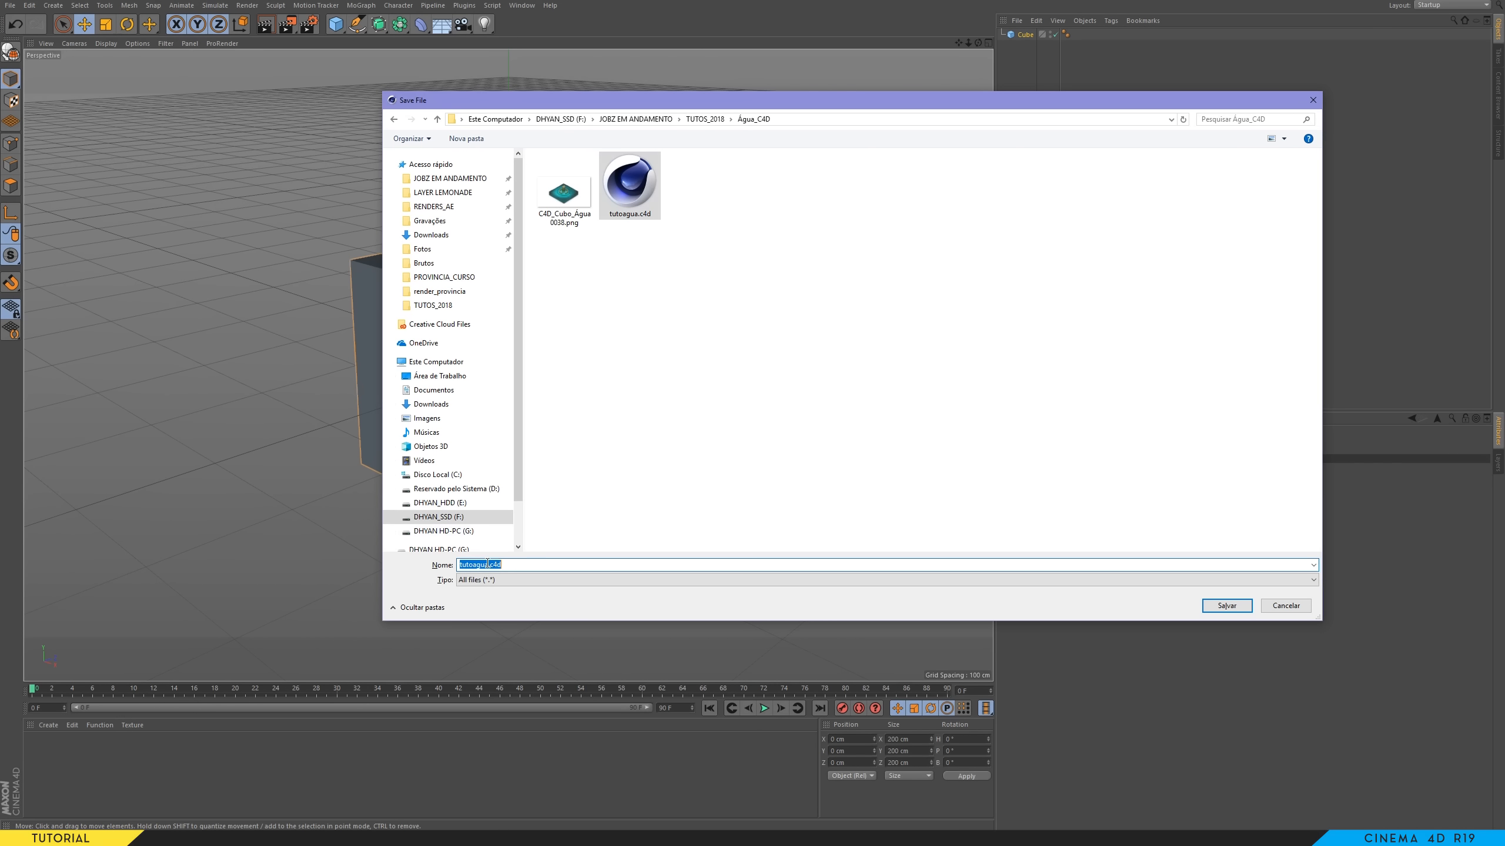
{"action": "left_click", "coordinate": [487, 563]}
{"action": "type", "text": "2"}
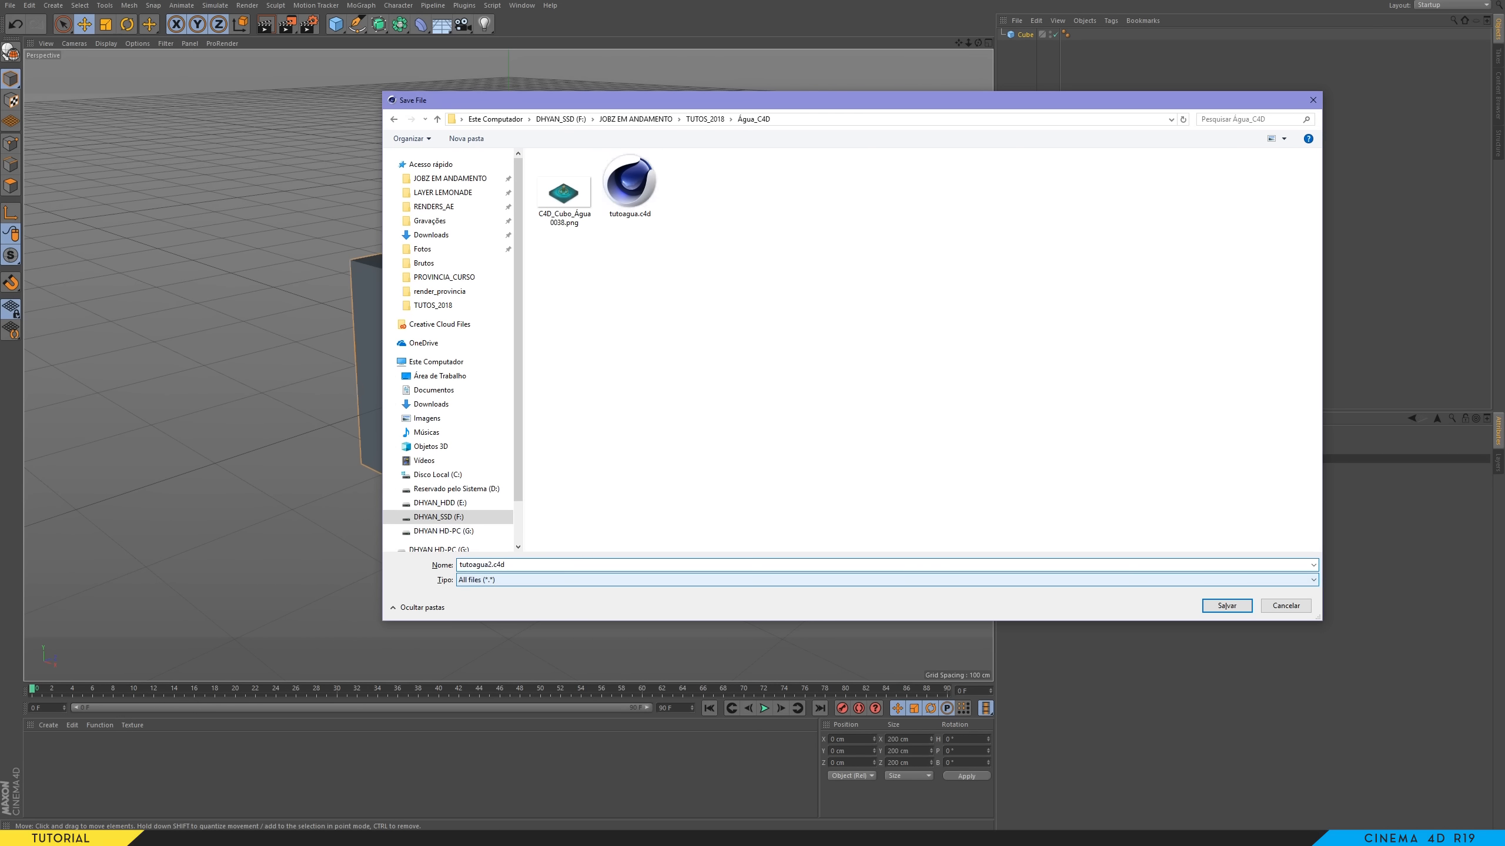
{"action": "key", "text": "Return"}
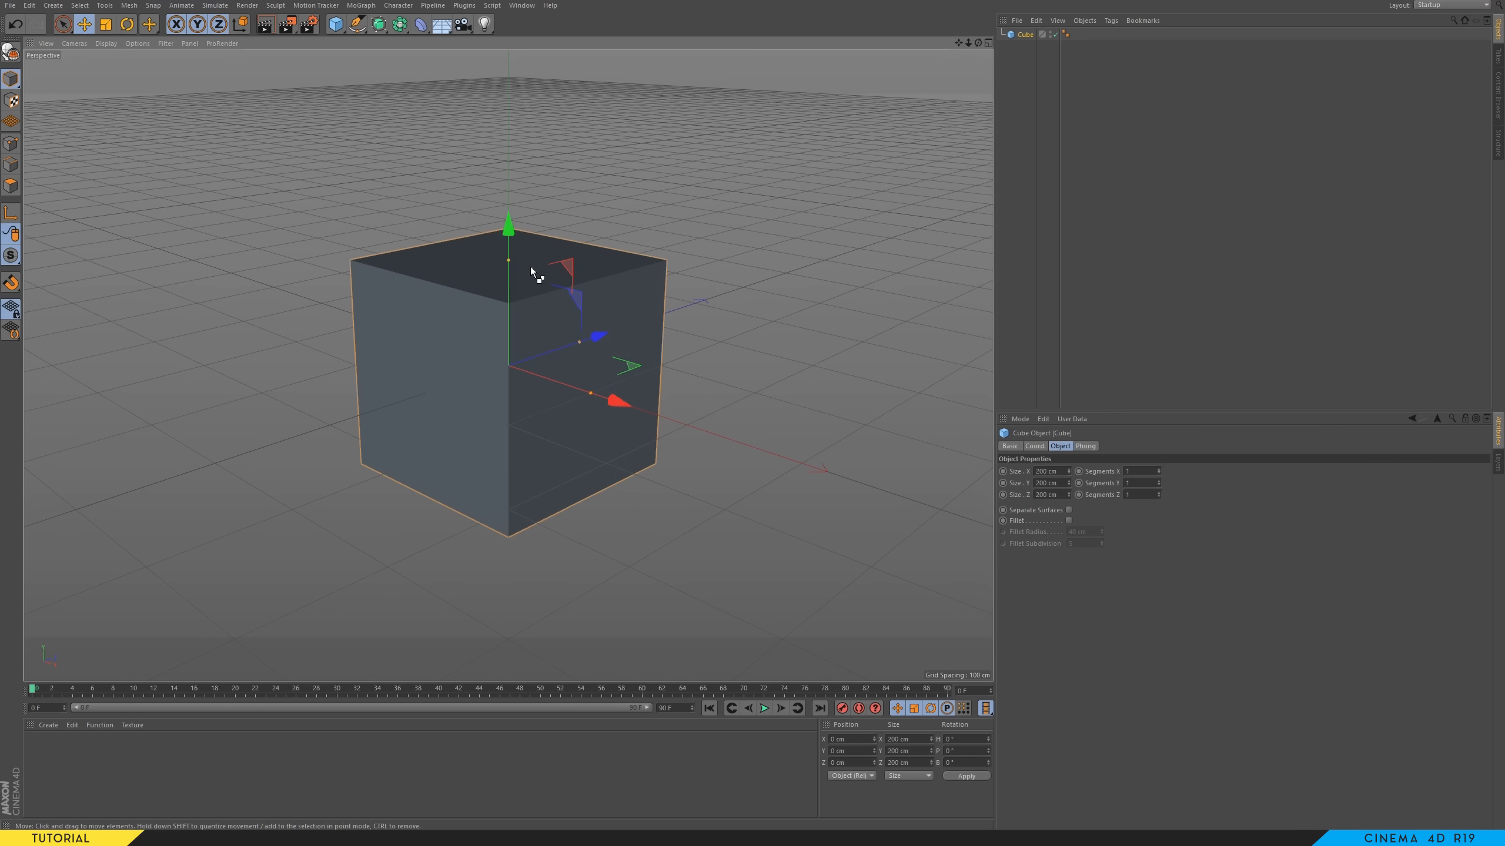
- Flatten the cube into a slab sized 400 cm in X, 80 cm in Y and 400 cm in Z
{"action": "left_click_drag", "start_coordinate": [509, 261], "coordinate": [511, 337]}
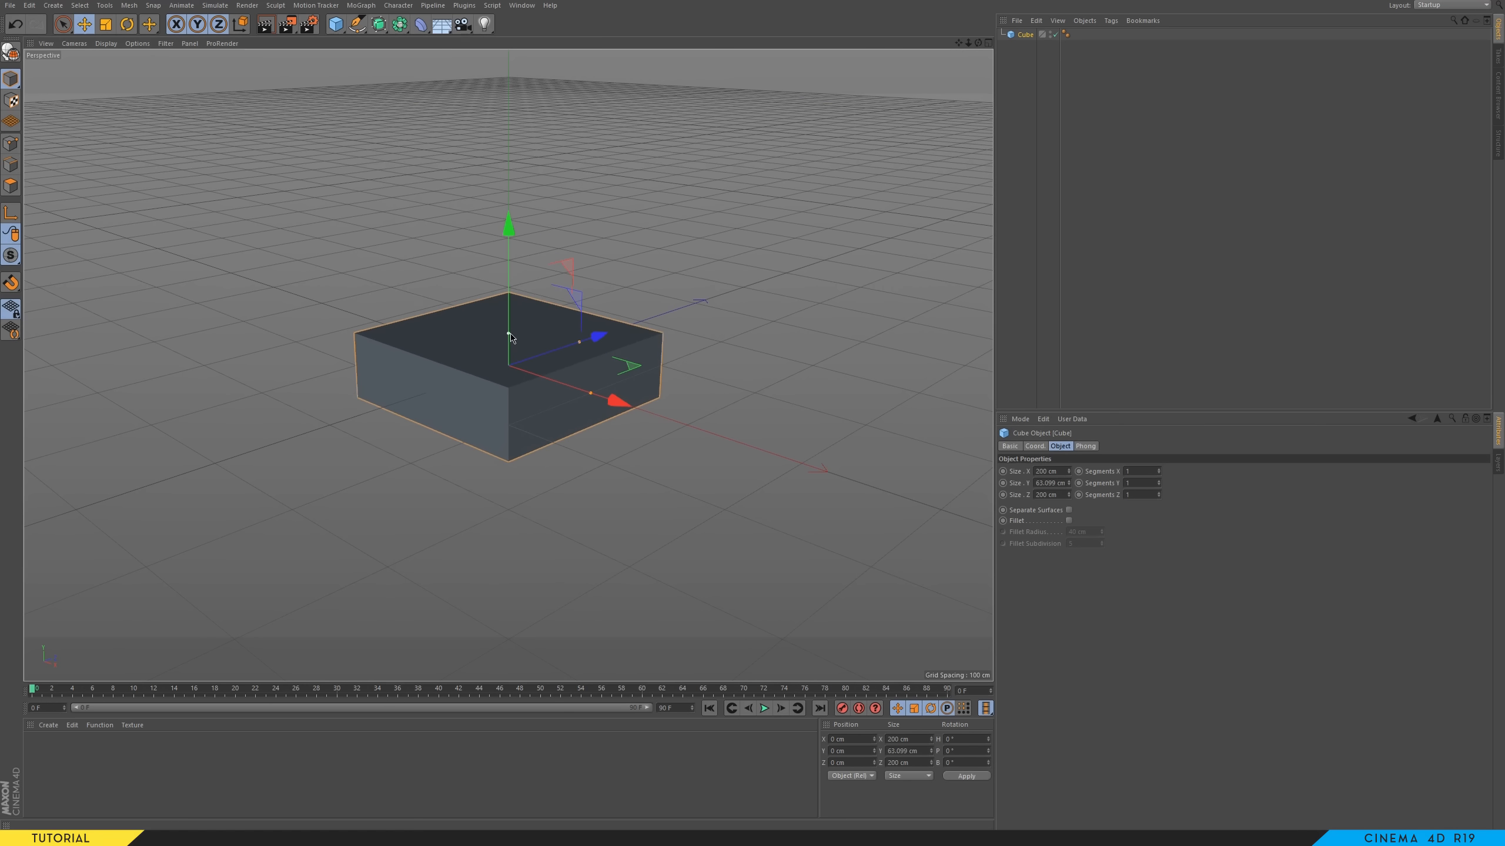
{"action": "left_click_drag", "start_coordinate": [608, 282], "coordinate": [557, 393], "text": "alt"}
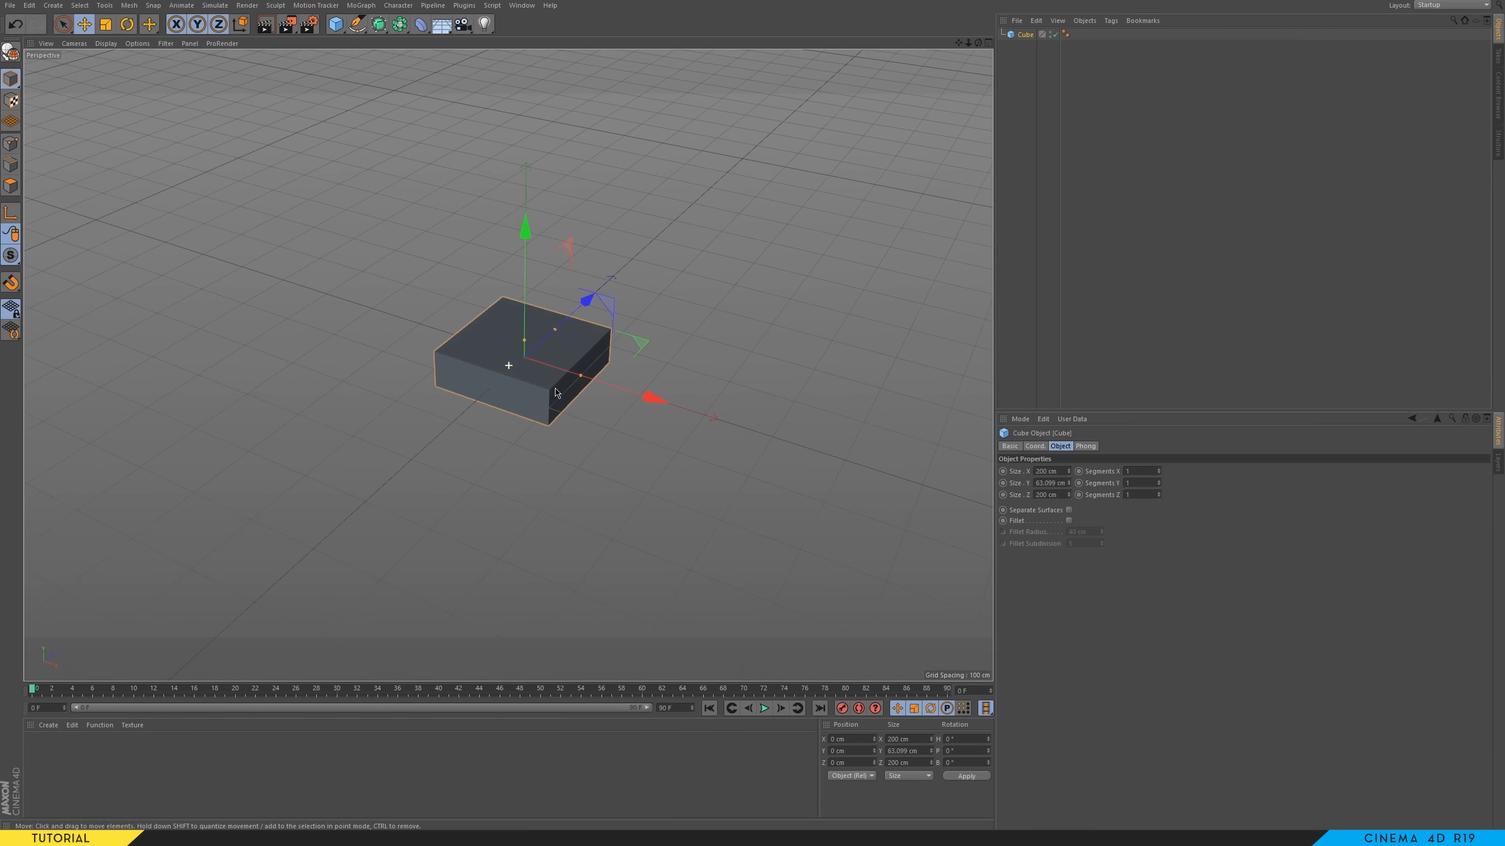
{"action": "left_click", "coordinate": [1042, 473]}
{"action": "type", "text": "400"}
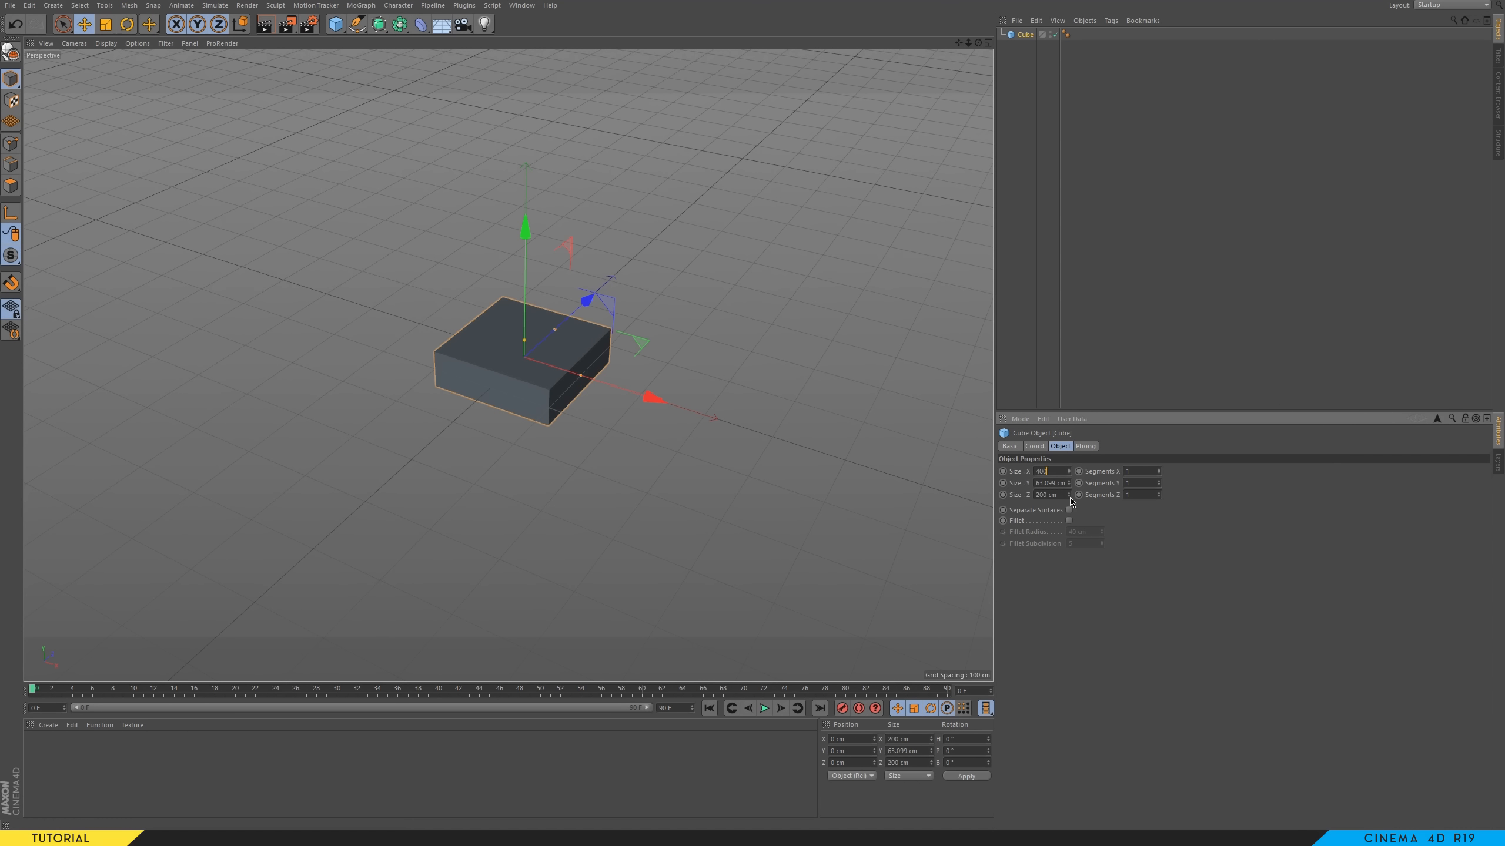
{"action": "key", "text": "Tab"}
{"action": "type", "text": "80"}
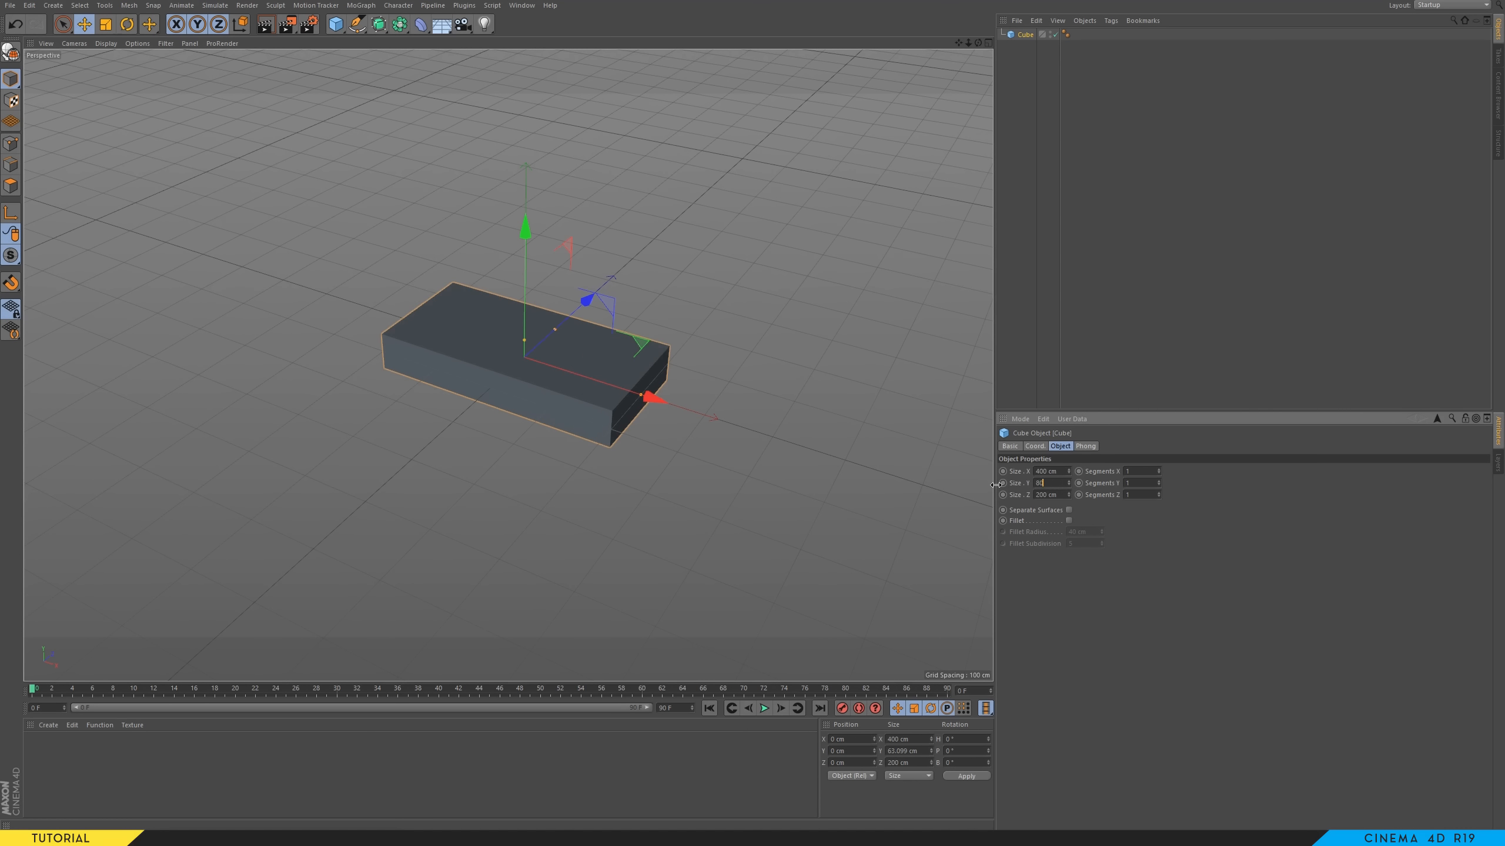
{"action": "key", "text": "Tab"}
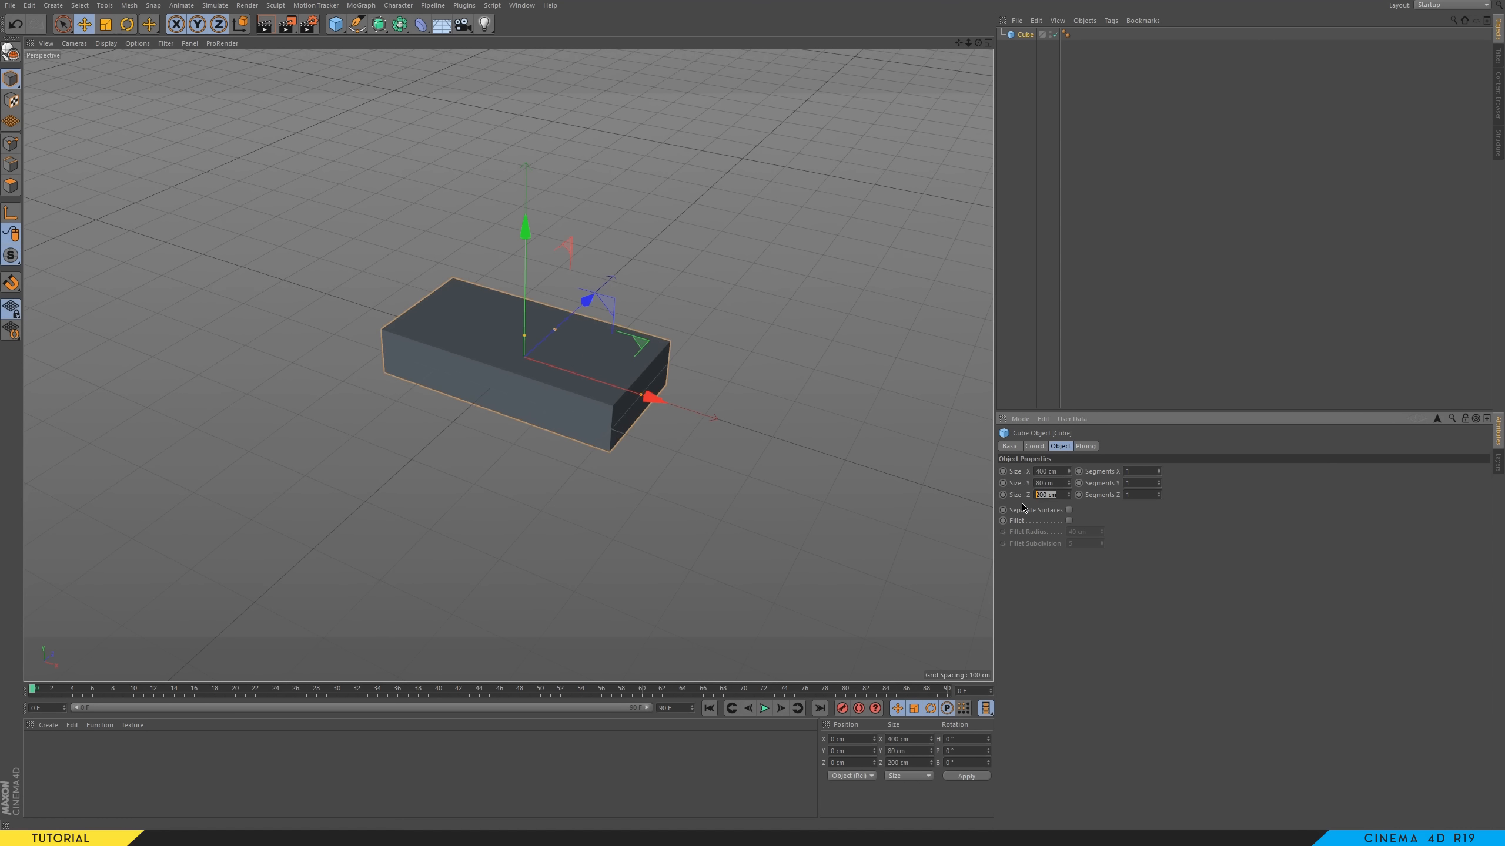
{"action": "type", "text": "40"}
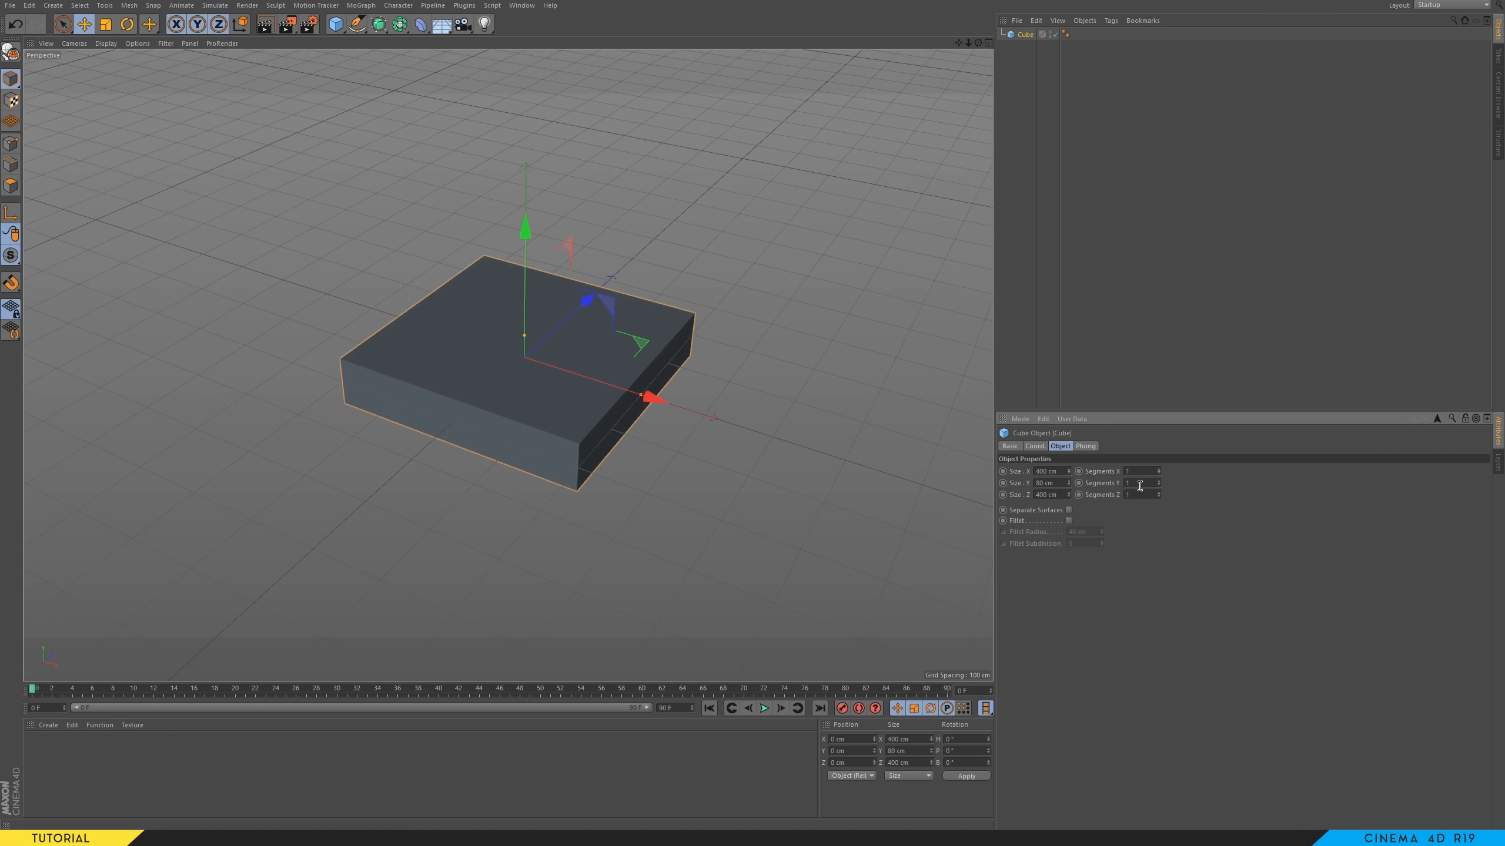
- Subdivide the cube with 500 segments in X and 500 segments in Z
{"action": "left_click_drag", "start_coordinate": [1141, 473], "coordinate": [1125, 474]}
{"action": "type", "text": "3"}
{"action": "left_click_drag", "start_coordinate": [598, 355], "coordinate": [568, 404], "text": "alt"}
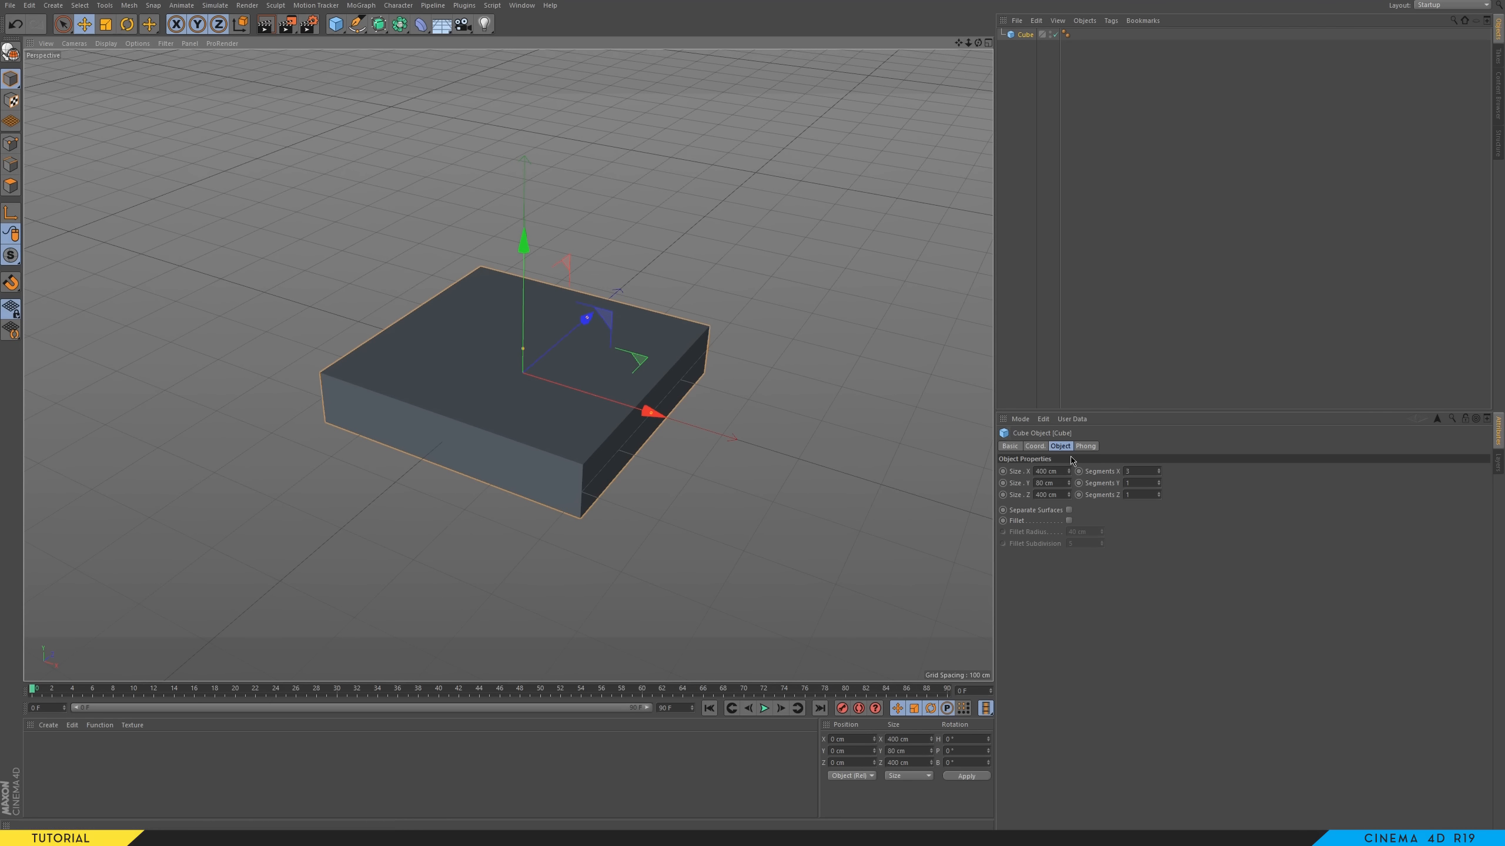
{"action": "double_click", "coordinate": [1146, 471]}
{"action": "type", "text": "500"}
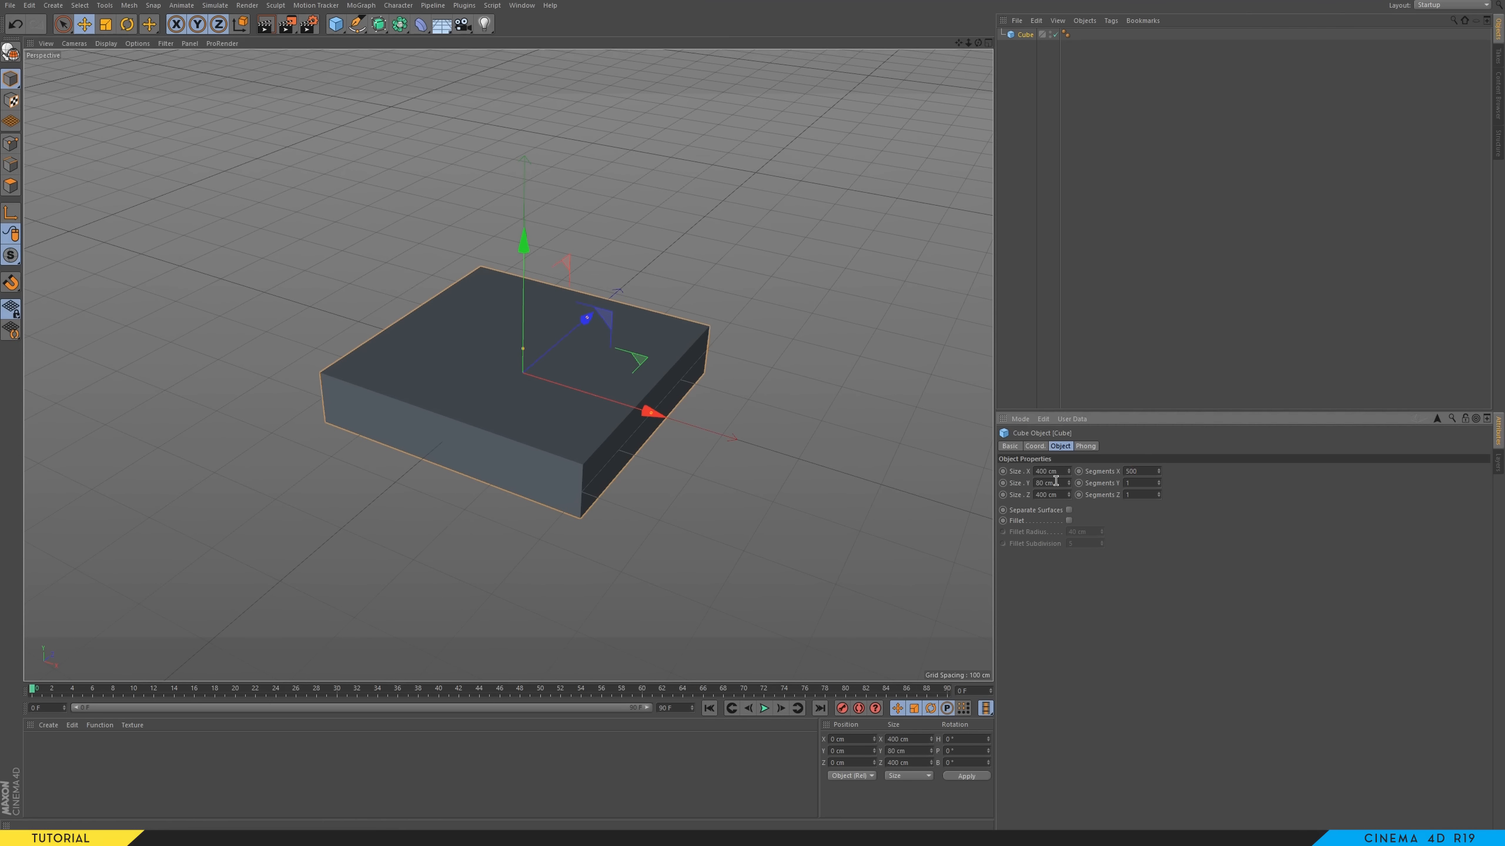
{"action": "double_click", "coordinate": [1141, 495]}
{"action": "type", "text": "500"}
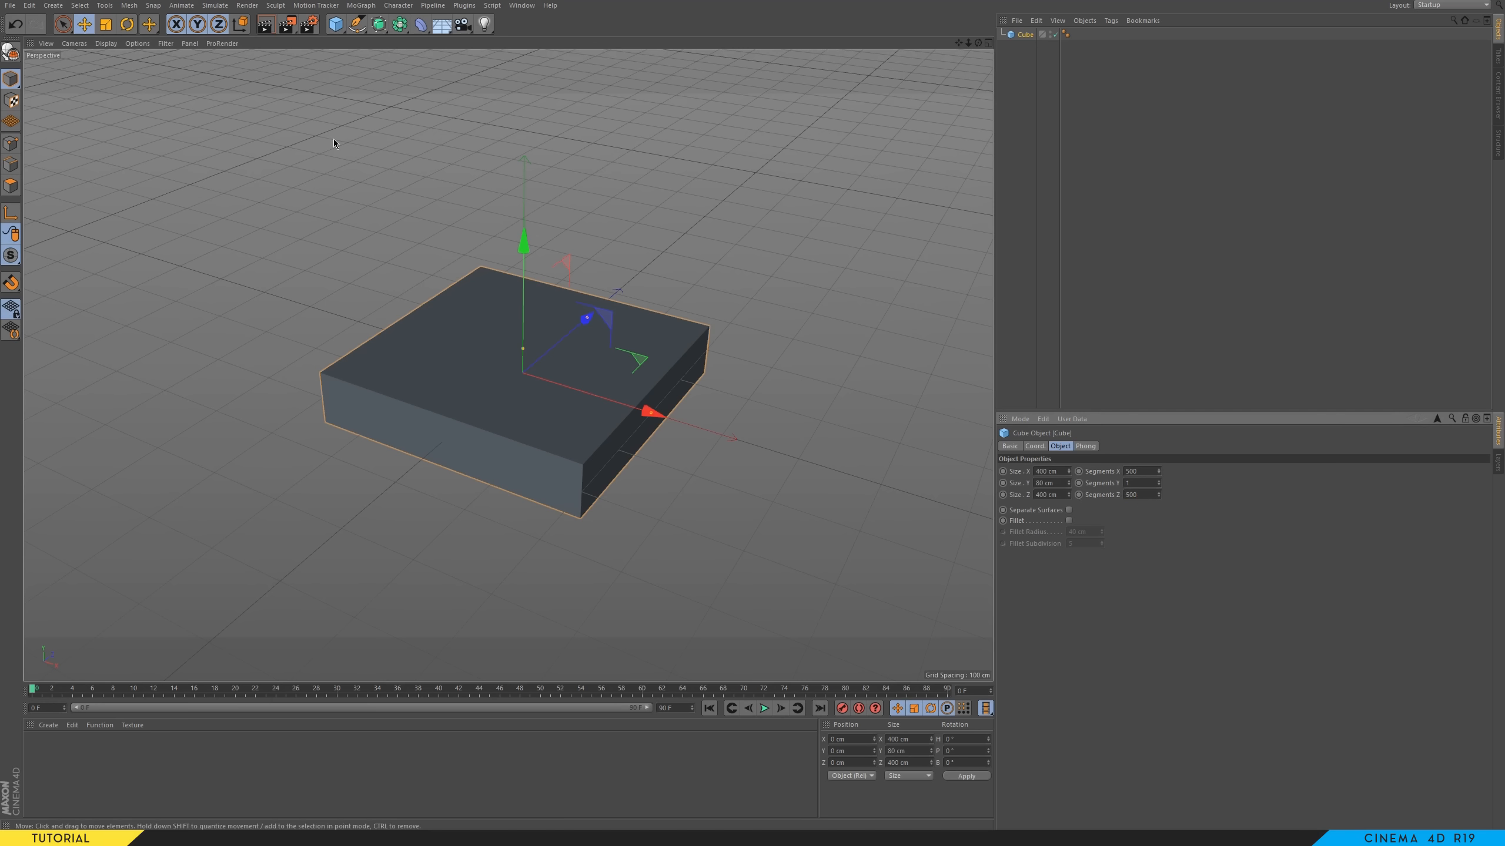
- Switch the viewport display to Gouraud Shading (Lines) and inspect the cube's mesh density
{"action": "left_click", "coordinate": [108, 44]}
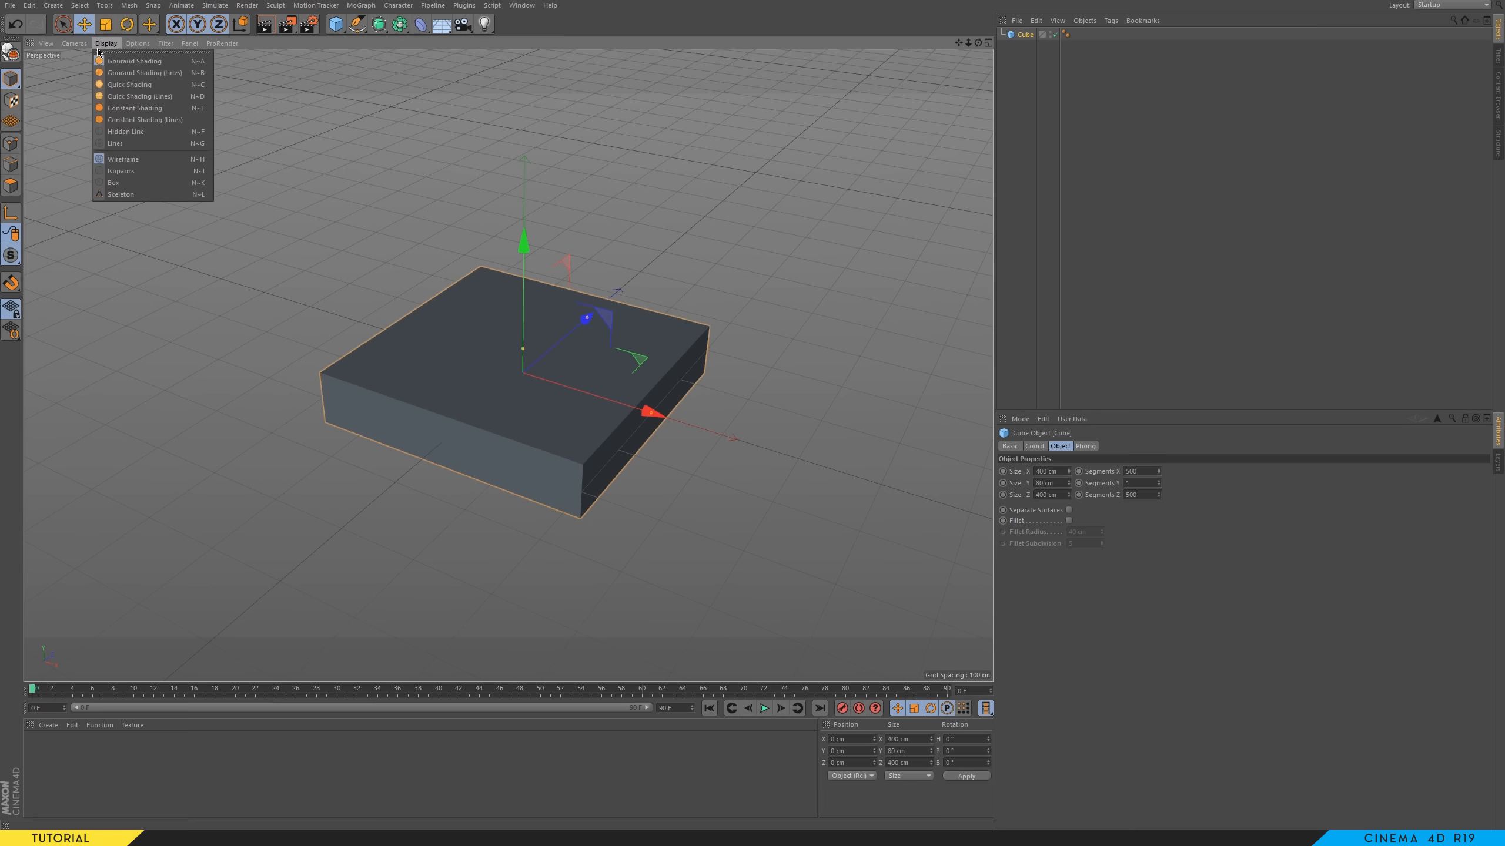
{"action": "left_click", "coordinate": [109, 74]}
{"action": "mouse_move", "coordinate": [534, 388]}
{"action": "left_mouse_down", "text": "alt"}
{"action": "mouse_move", "coordinate": [504, 397]}
{"action": "mouse_move", "coordinate": [511, 427]}
{"action": "mouse_move", "coordinate": [537, 408]}
{"action": "mouse_move", "coordinate": [540, 379]}
{"action": "left_mouse_up", "text": "alt"}
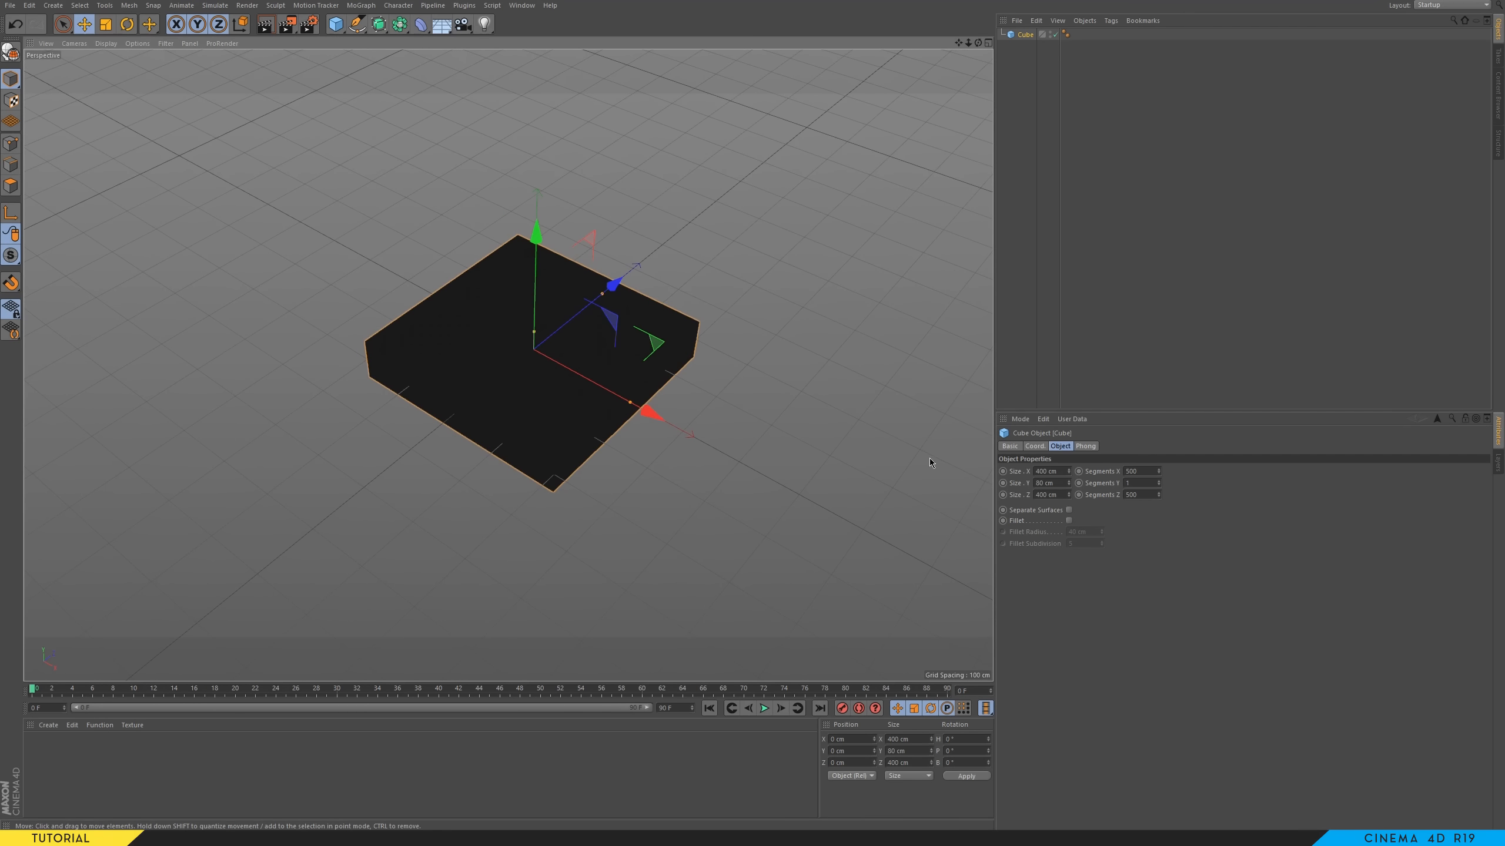
{"action": "mouse_move", "coordinate": [548, 377]}
{"action": "left_mouse_down", "text": "alt"}
{"action": "mouse_move", "coordinate": [580, 333]}
{"action": "mouse_move", "coordinate": [546, 356]}
{"action": "mouse_move", "coordinate": [533, 392]}
{"action": "left_mouse_up", "text": "alt"}
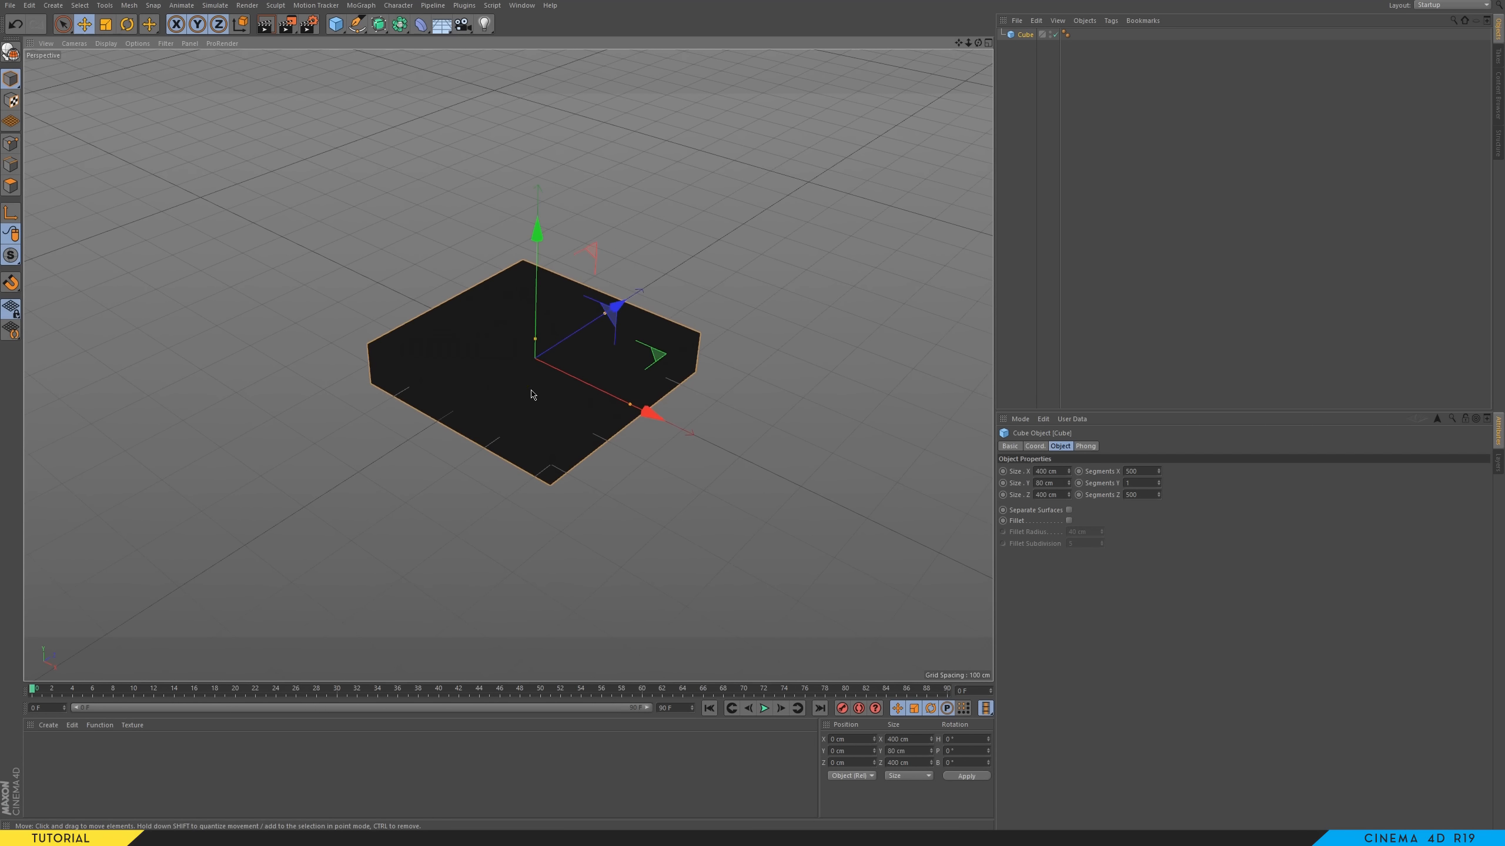
- Try a lower X segment count on the cube, and undo the change
{"action": "left_click_drag", "start_coordinate": [1157, 471], "coordinate": [1157, 469]}
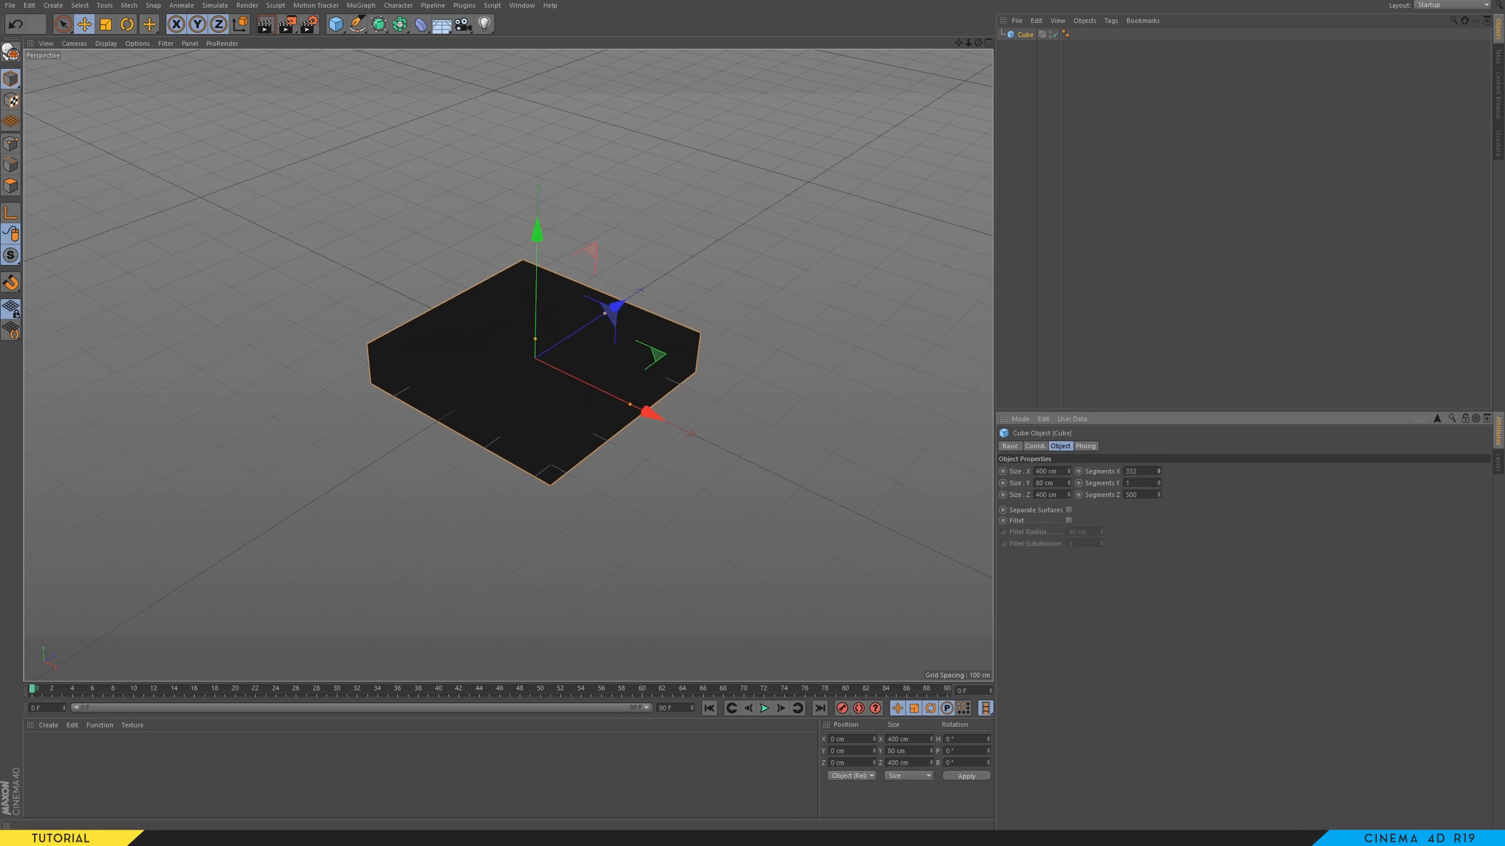
{"action": "left_click_drag", "start_coordinate": [1158, 471], "coordinate": [1157, 473]}
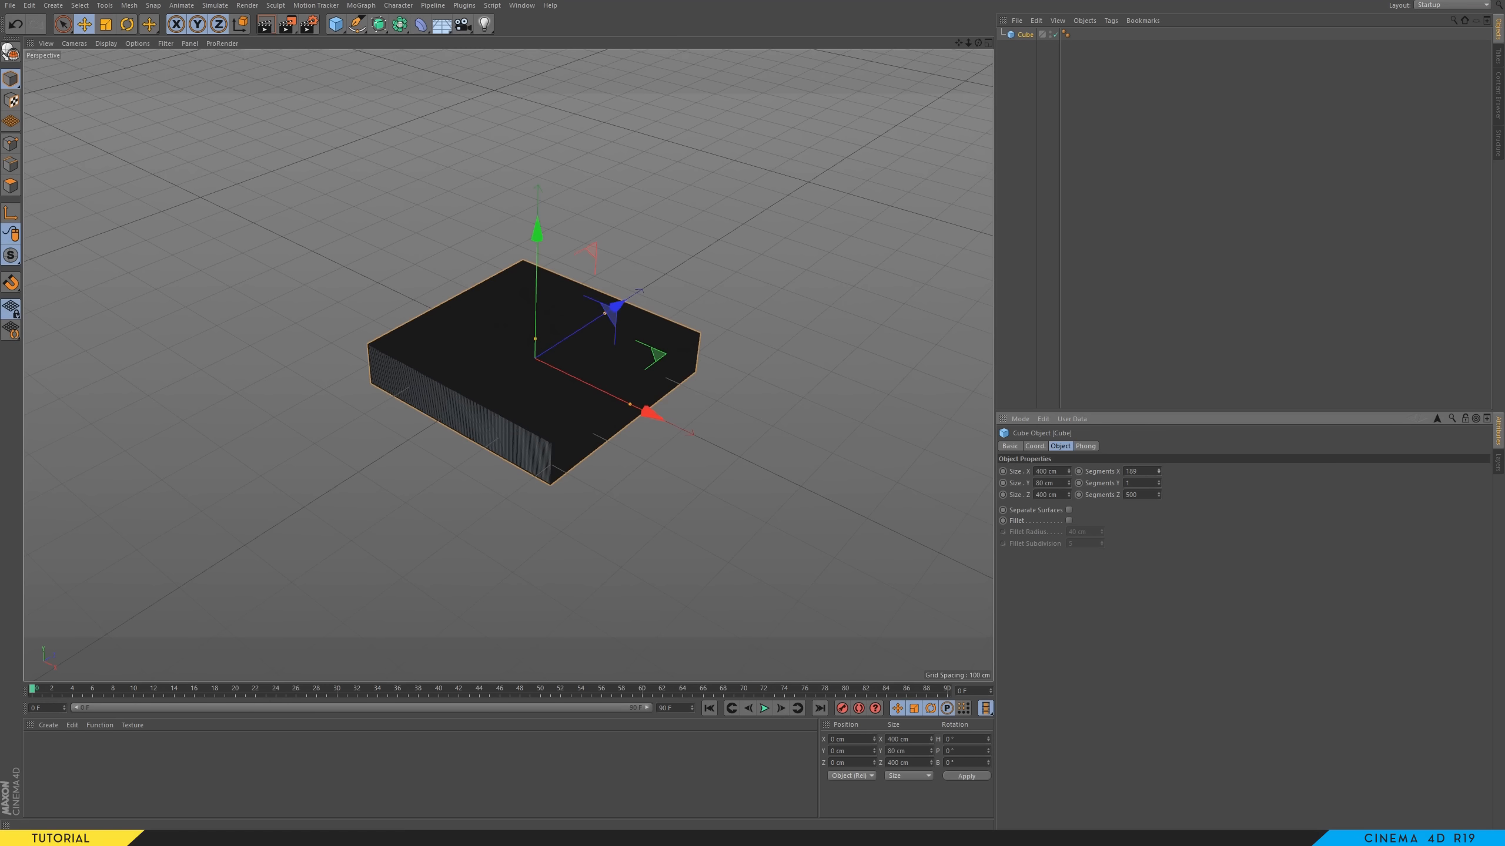
{"action": "key", "text": "ctrl+z"}
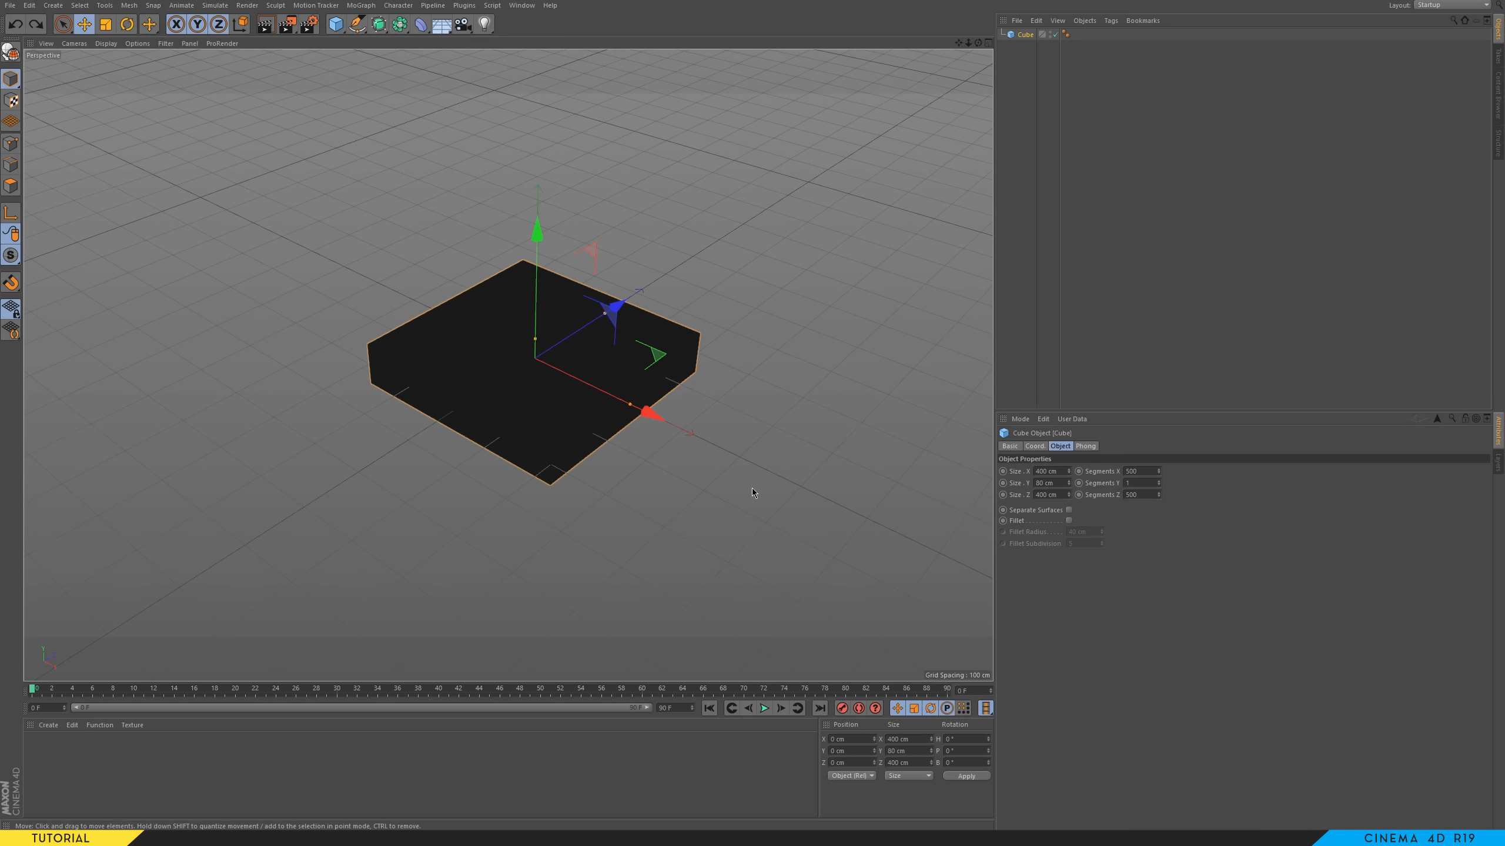
- Enable the cube's fillet with a radius of 2 cm and a fillet subdivision of 10
{"action": "left_click", "coordinate": [1068, 521]}
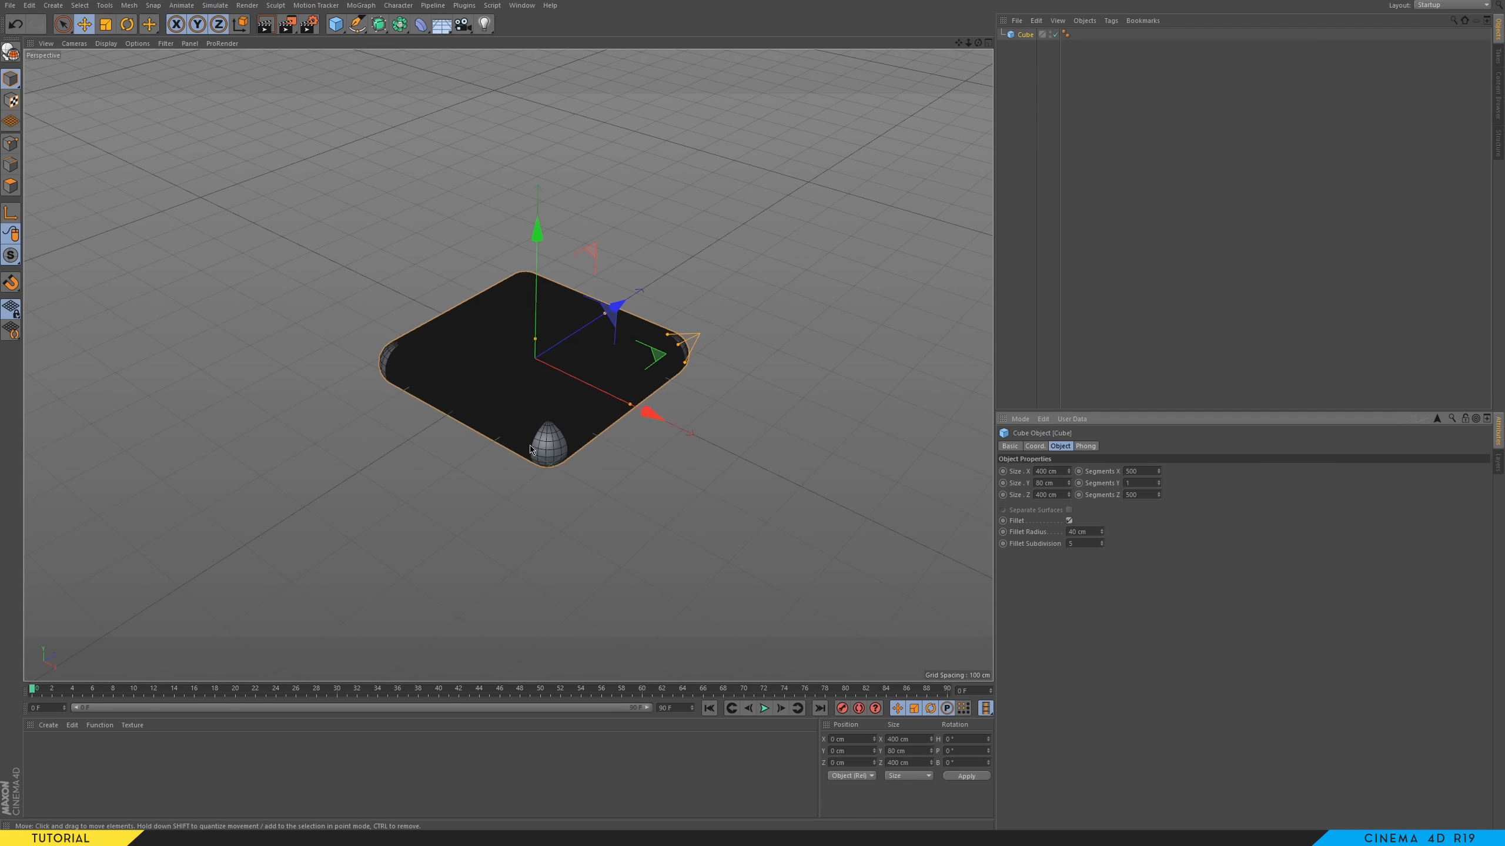
{"action": "scroll", "coordinate": [604, 364], "scroll_direction": "up", "scroll_amount": 5}
{"action": "scroll", "coordinate": [604, 364], "scroll_direction": "up", "scroll_amount": 3}
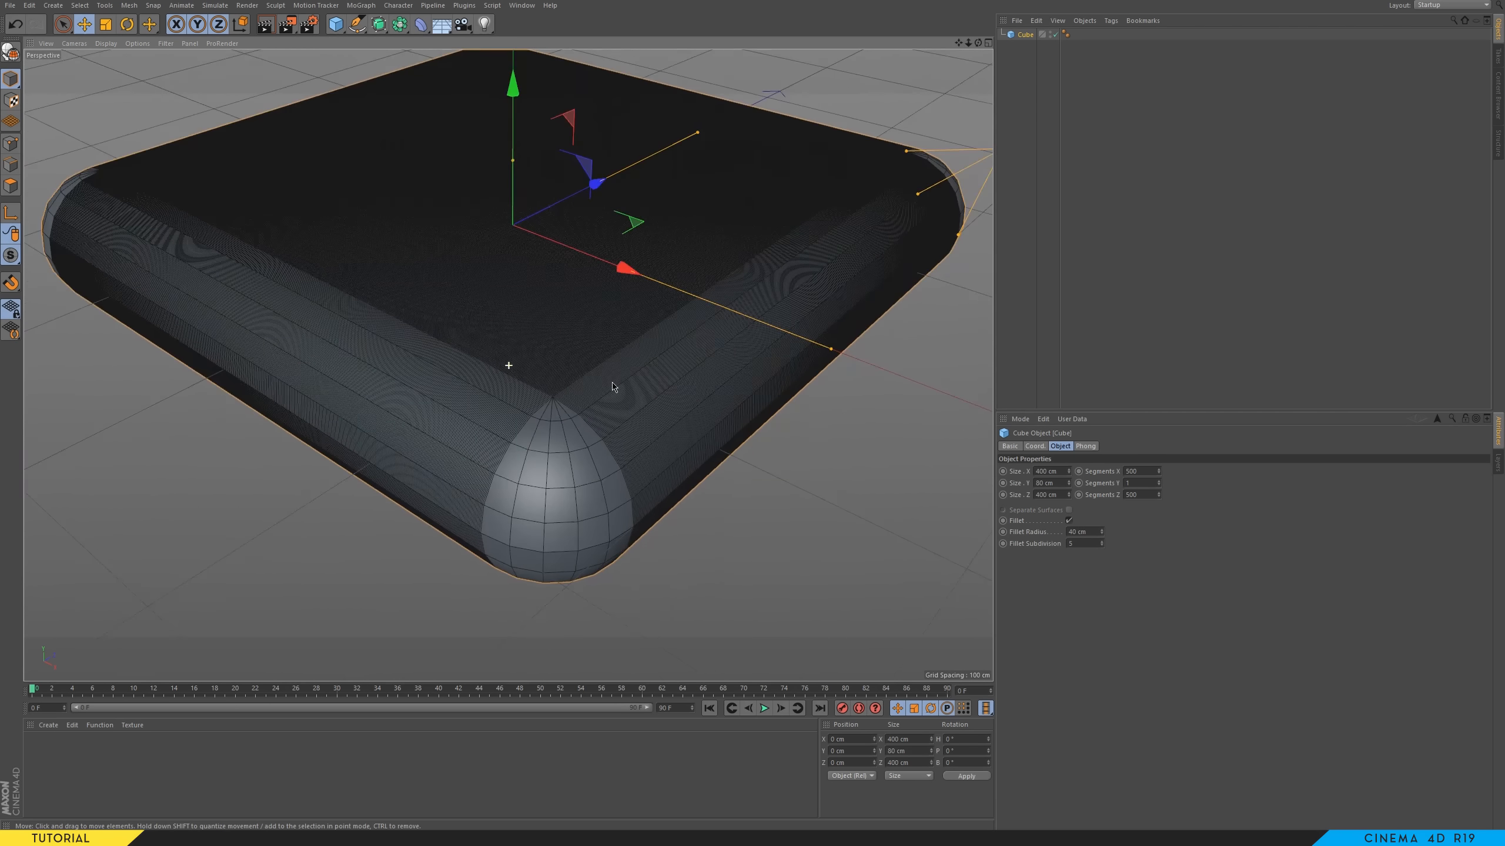
{"action": "scroll", "coordinate": [678, 360], "scroll_direction": "up", "scroll_amount": 3}
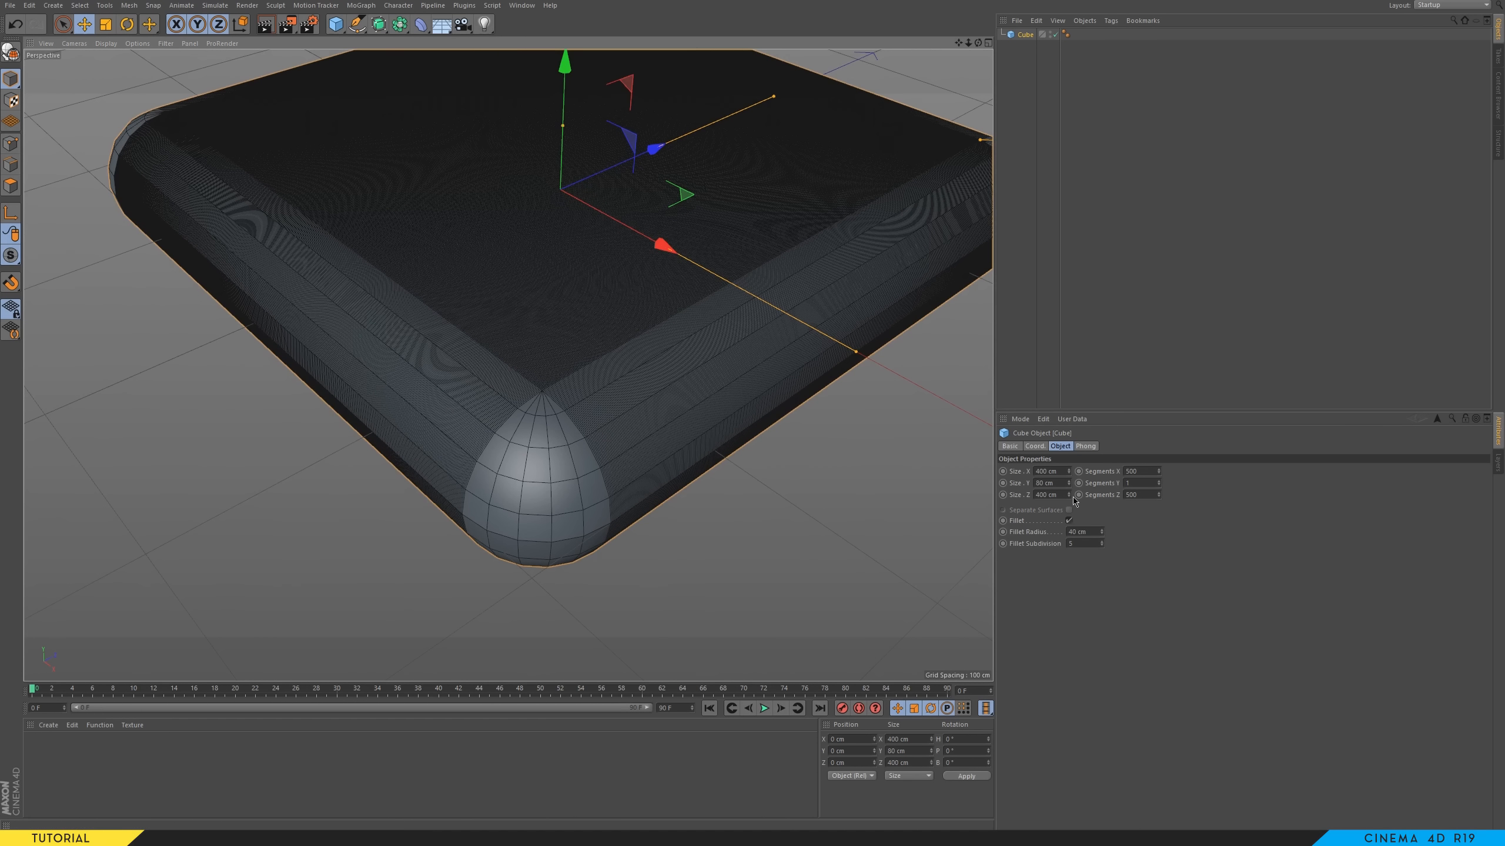
{"action": "double_click", "coordinate": [1077, 531]}
{"action": "type", "text": "2"}
{"action": "key", "text": "Return"}
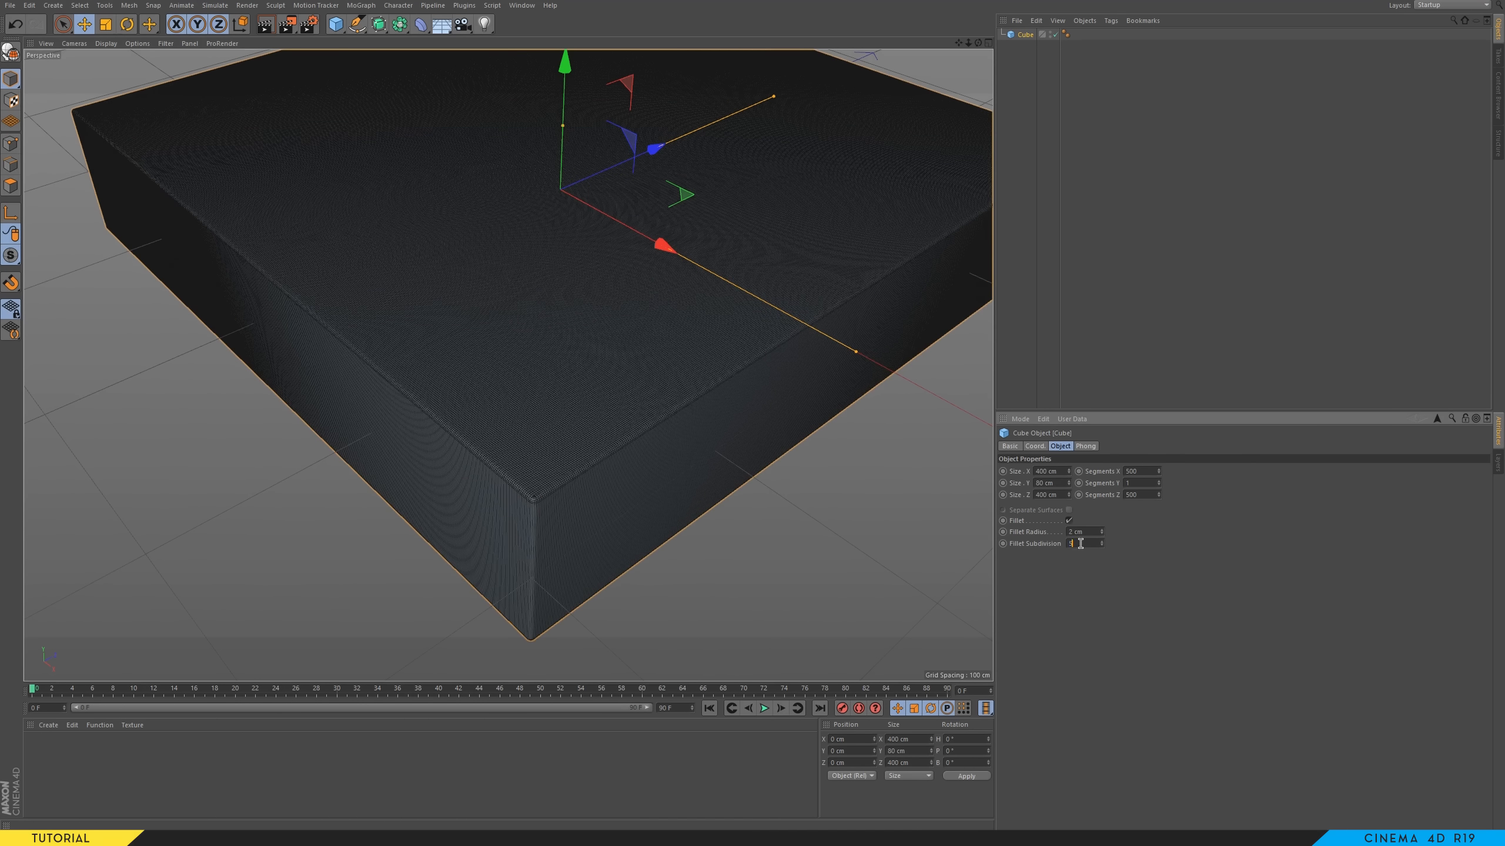
{"action": "double_click", "coordinate": [1086, 544]}
{"action": "type", "text": "10"}
{"action": "key", "text": "Return"}
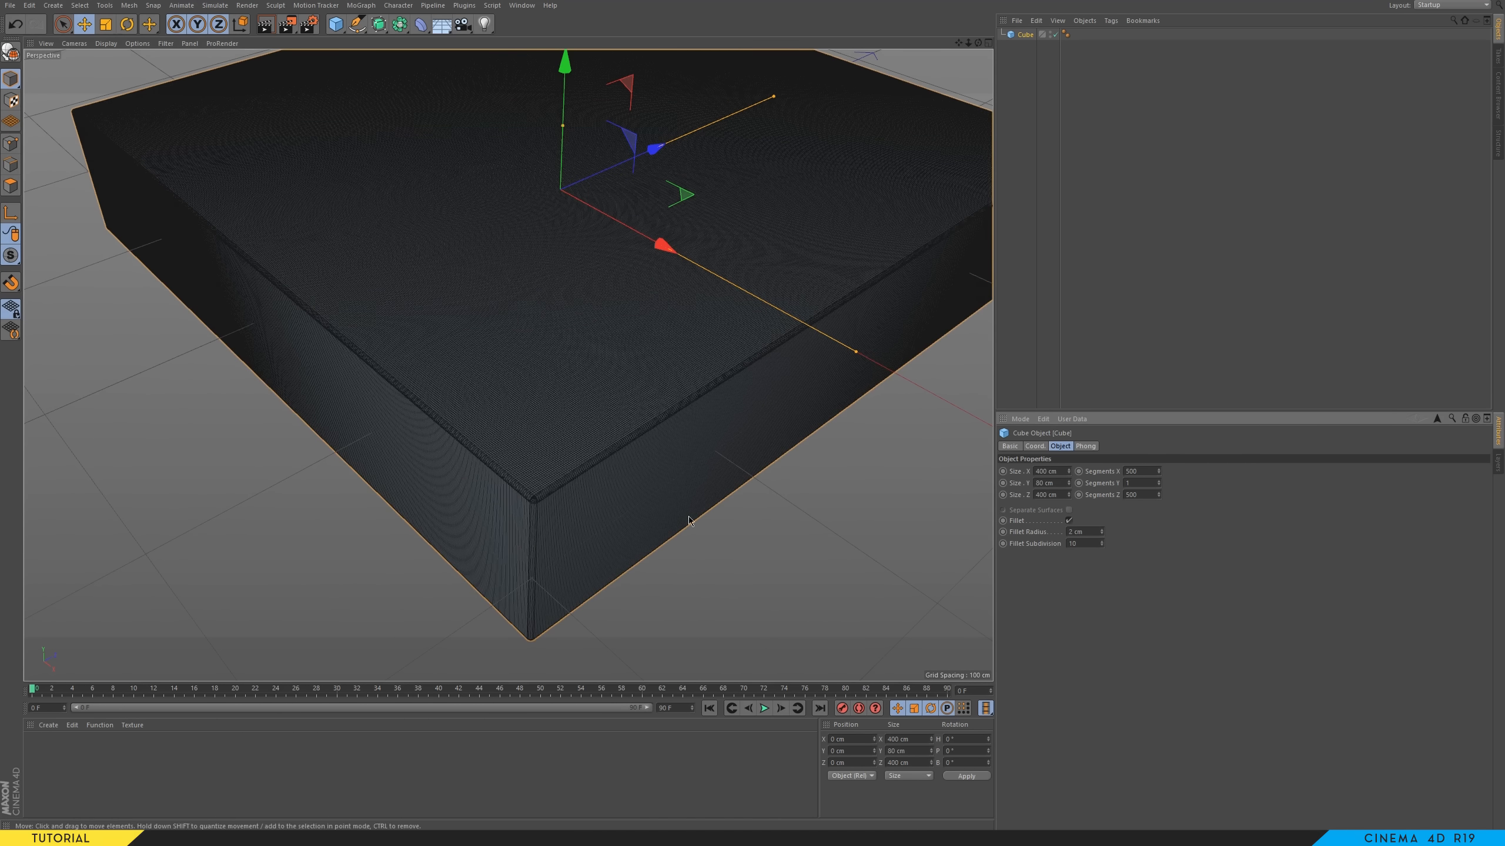
{"action": "scroll", "coordinate": [621, 379], "scroll_direction": "down", "scroll_amount": 3}
{"action": "scroll", "coordinate": [590, 450], "scroll_direction": "down", "scroll_amount": 3}
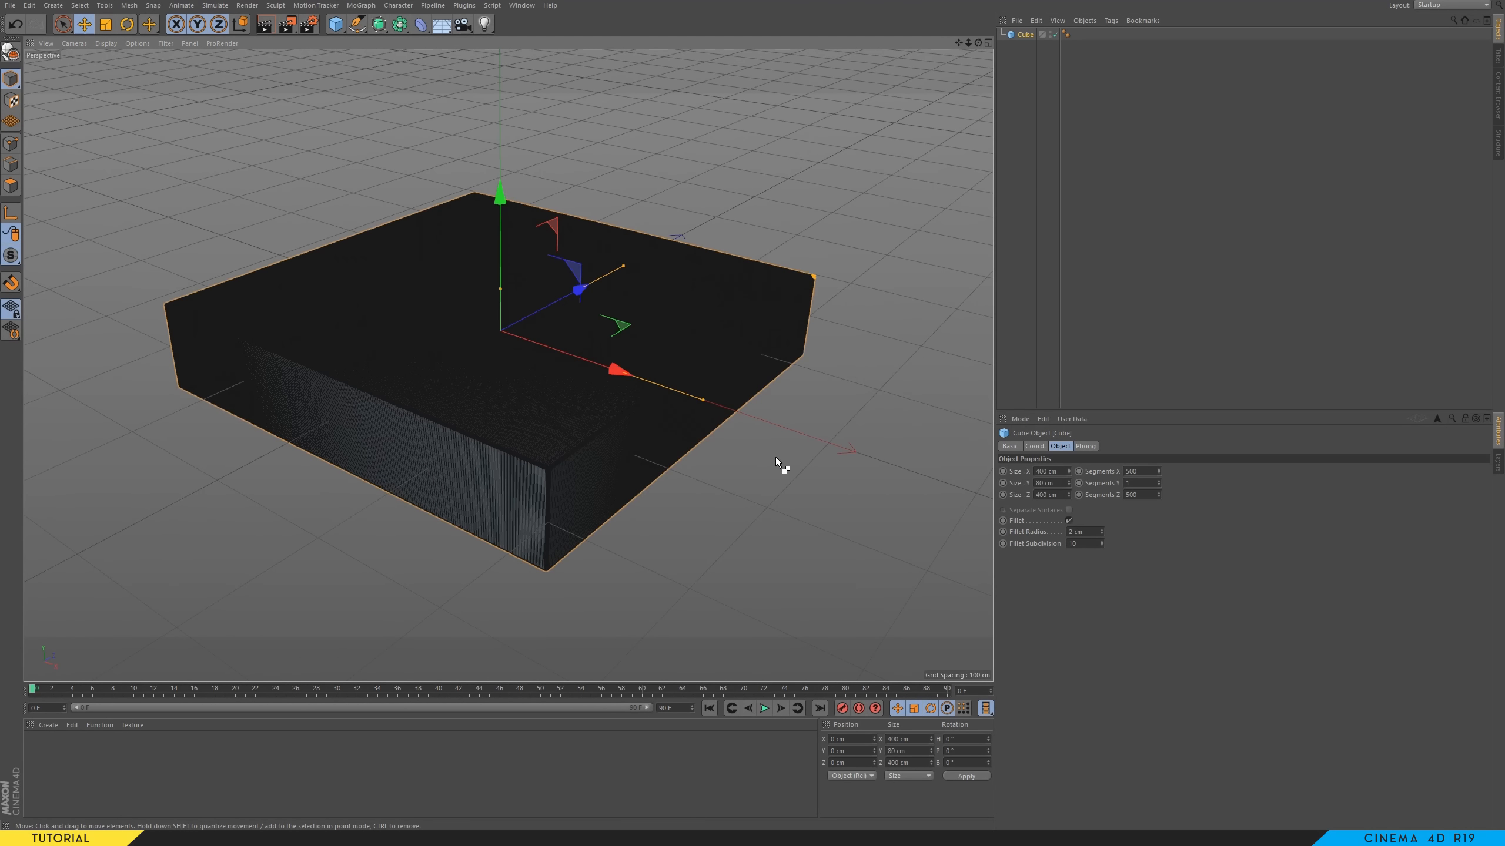
- Add a Displacer deformer as a child of the cube and rename the cube Agua
{"action": "left_click", "coordinate": [420, 23]}
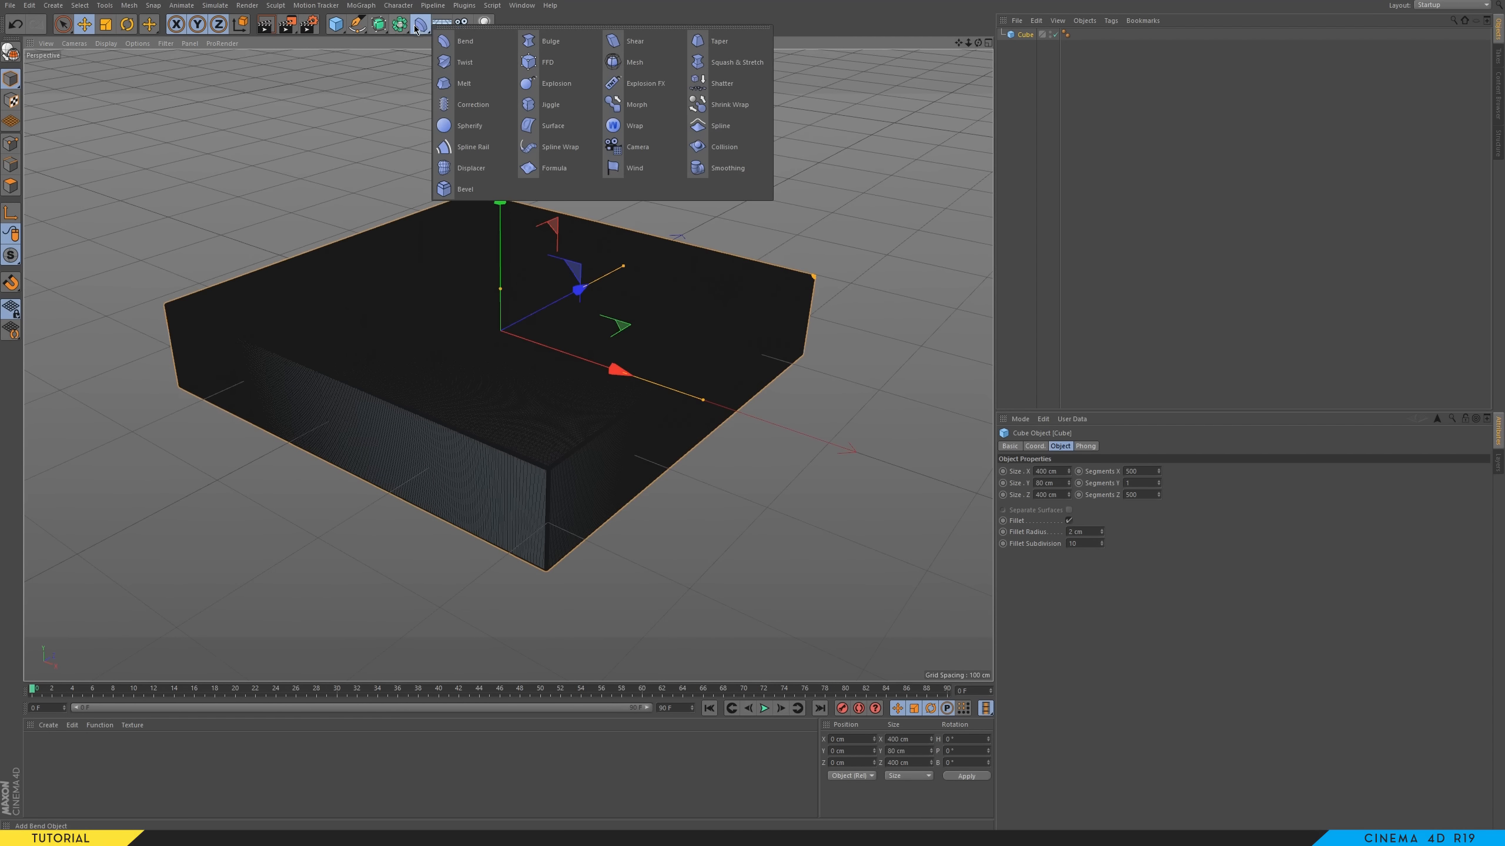
{"action": "left_click", "coordinate": [462, 169], "text": "shift"}
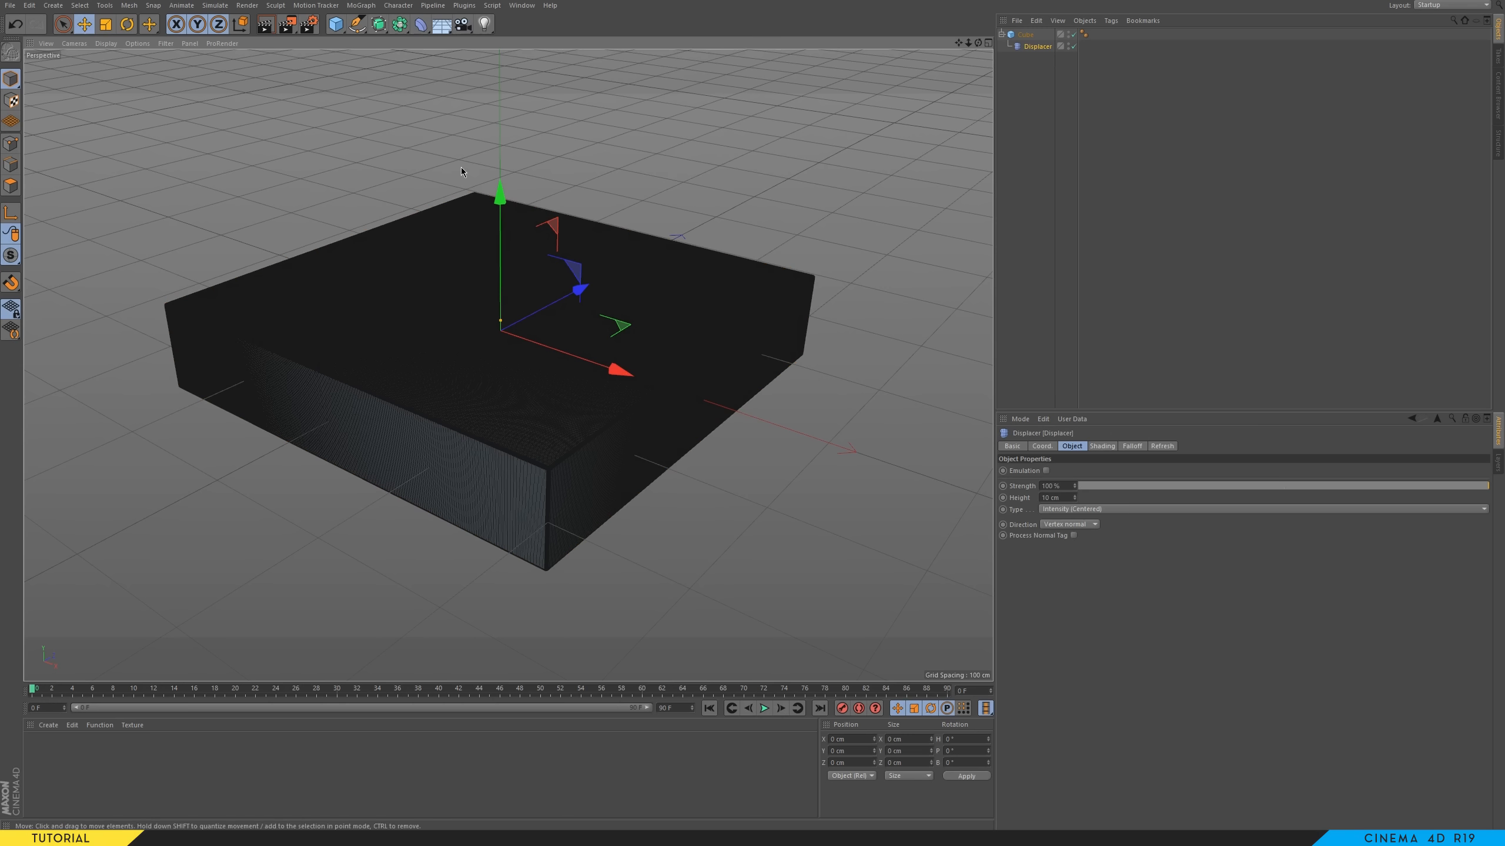
{"action": "left_click", "coordinate": [1027, 34]}
{"action": "double_click", "coordinate": [1028, 35]}
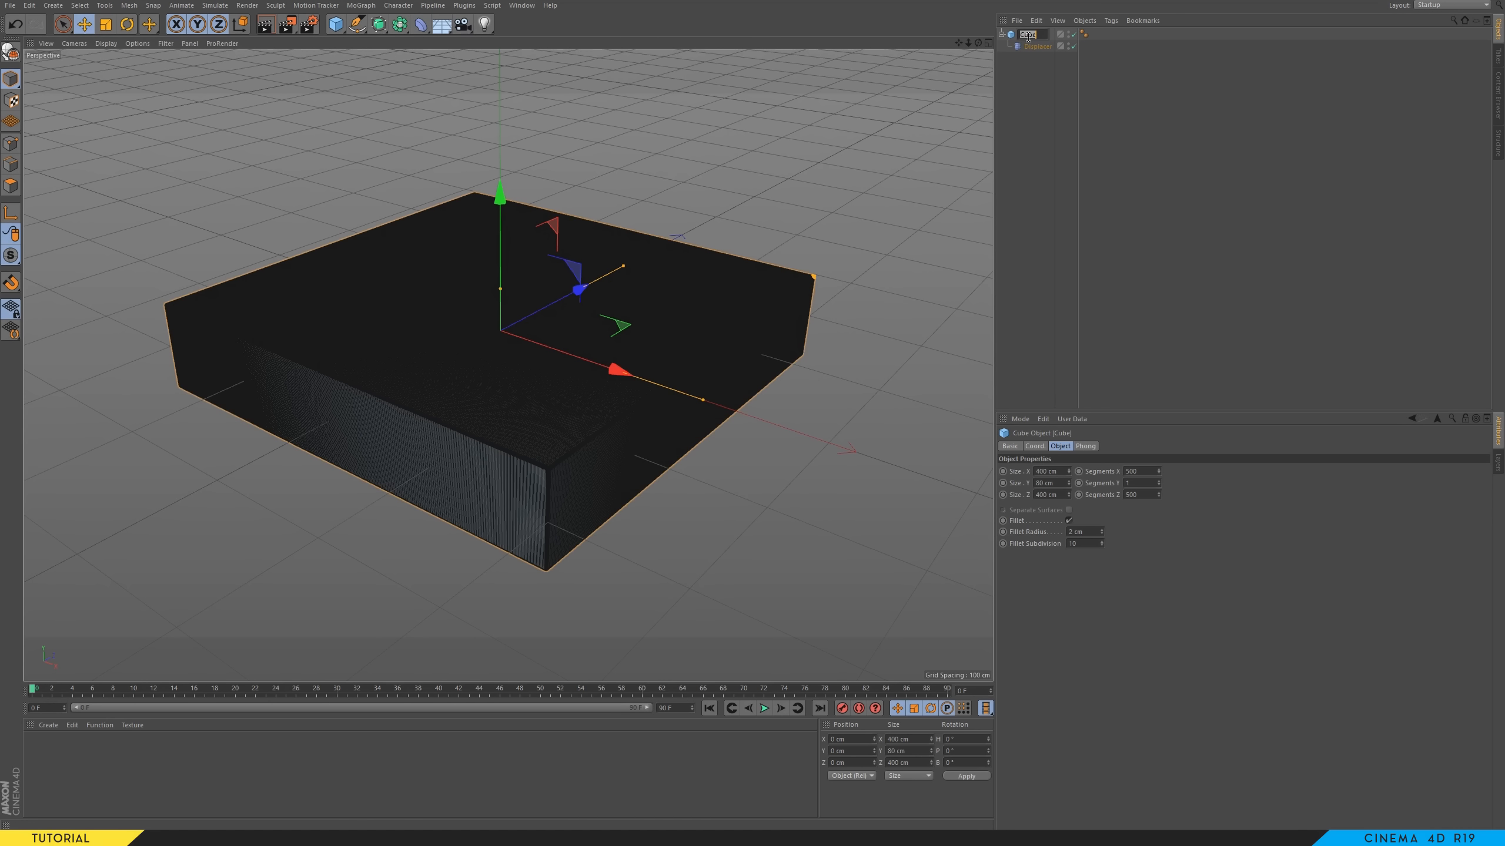
{"action": "type", "text": "Agua"}
{"action": "key", "text": "Return"}
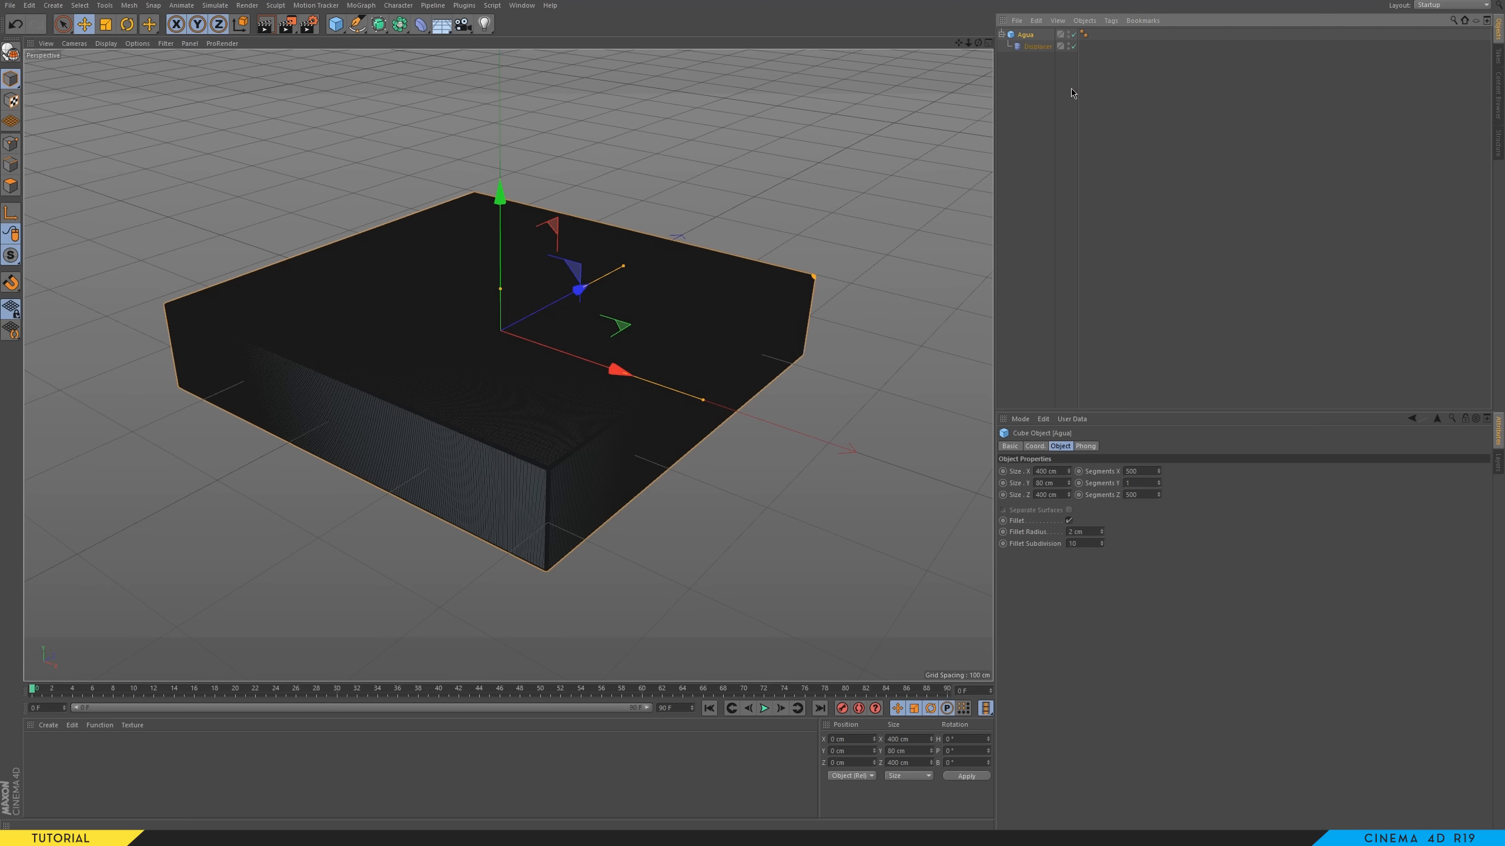
- Add a camera to the scene from the current view and look through it
{"action": "left_click", "coordinate": [1078, 119]}
{"action": "left_click", "coordinate": [462, 24]}
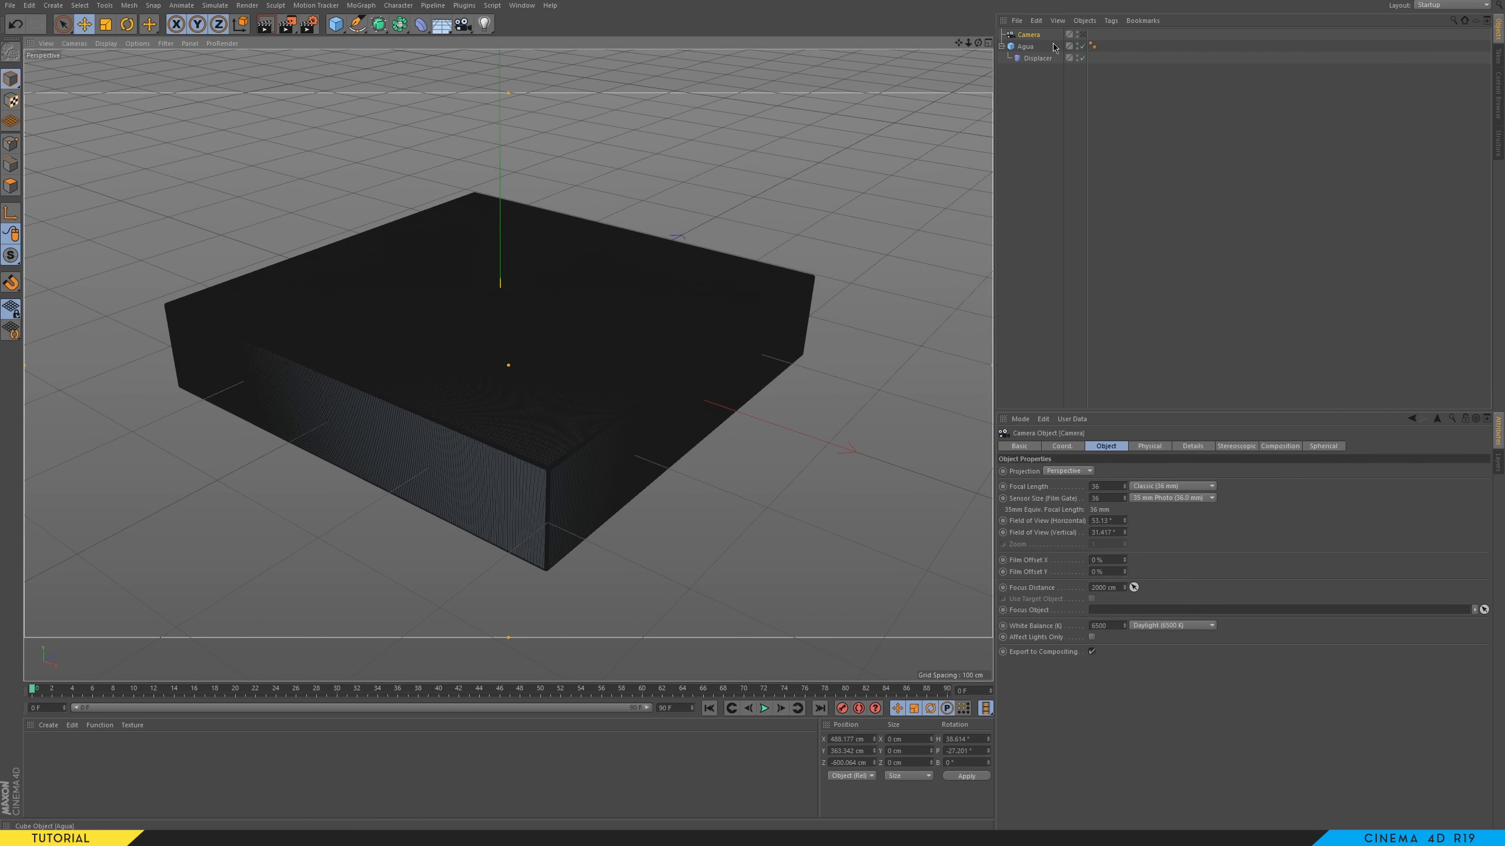
{"action": "left_click", "coordinate": [1082, 34]}
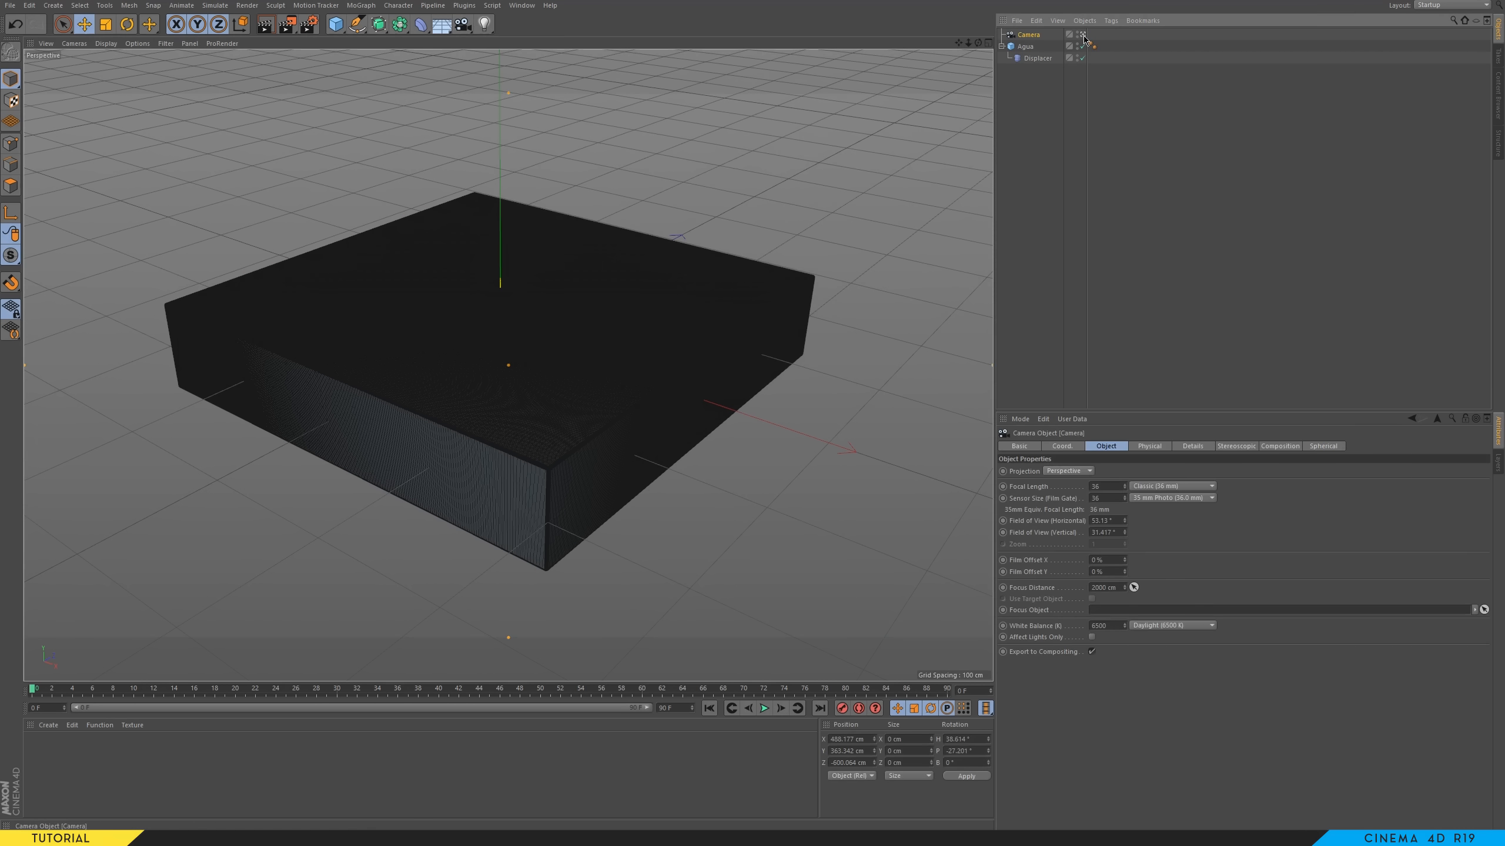
- Set the camera's X and Y positions to 0 cm
{"action": "left_click", "coordinate": [1061, 446]}
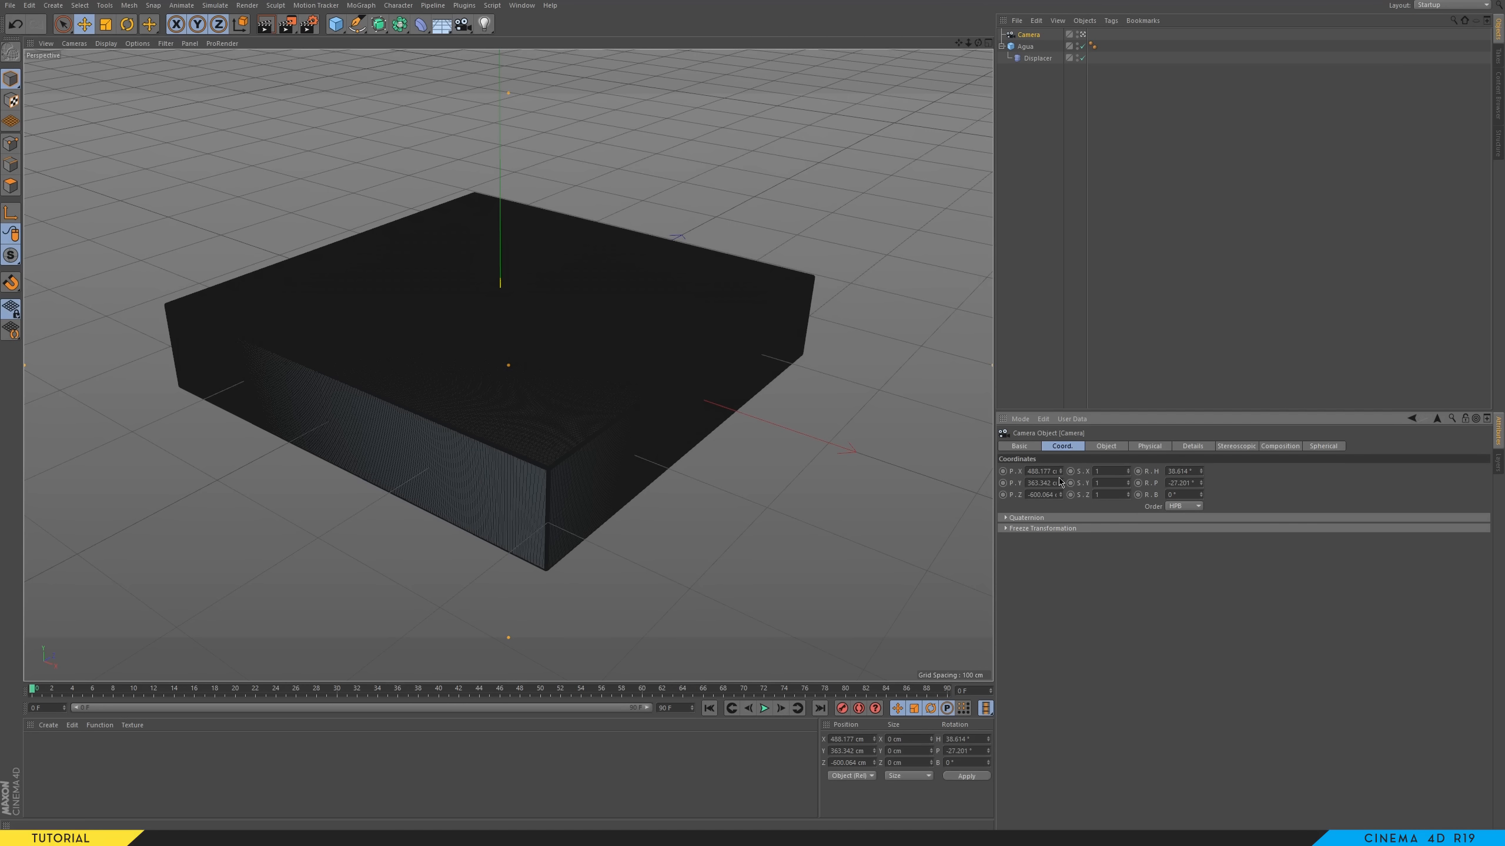
{"action": "left_click", "coordinate": [1041, 472]}
{"action": "type", "text": "0"}
{"action": "left_click", "coordinate": [1052, 483]}
{"action": "type", "text": "0"}
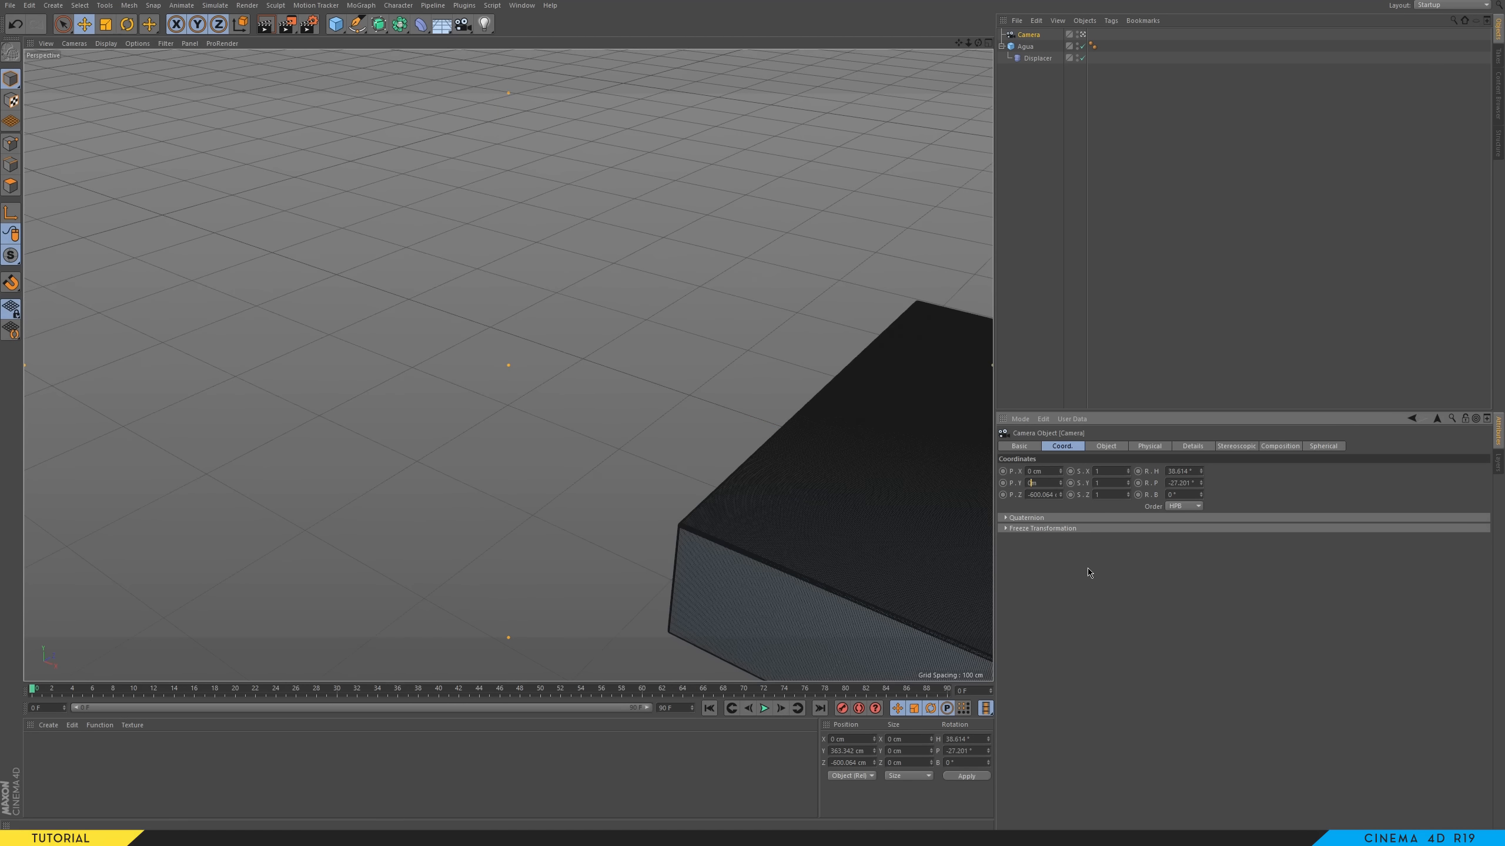
{"action": "key", "text": "Return"}
{"action": "double_click", "coordinate": [1053, 493]}
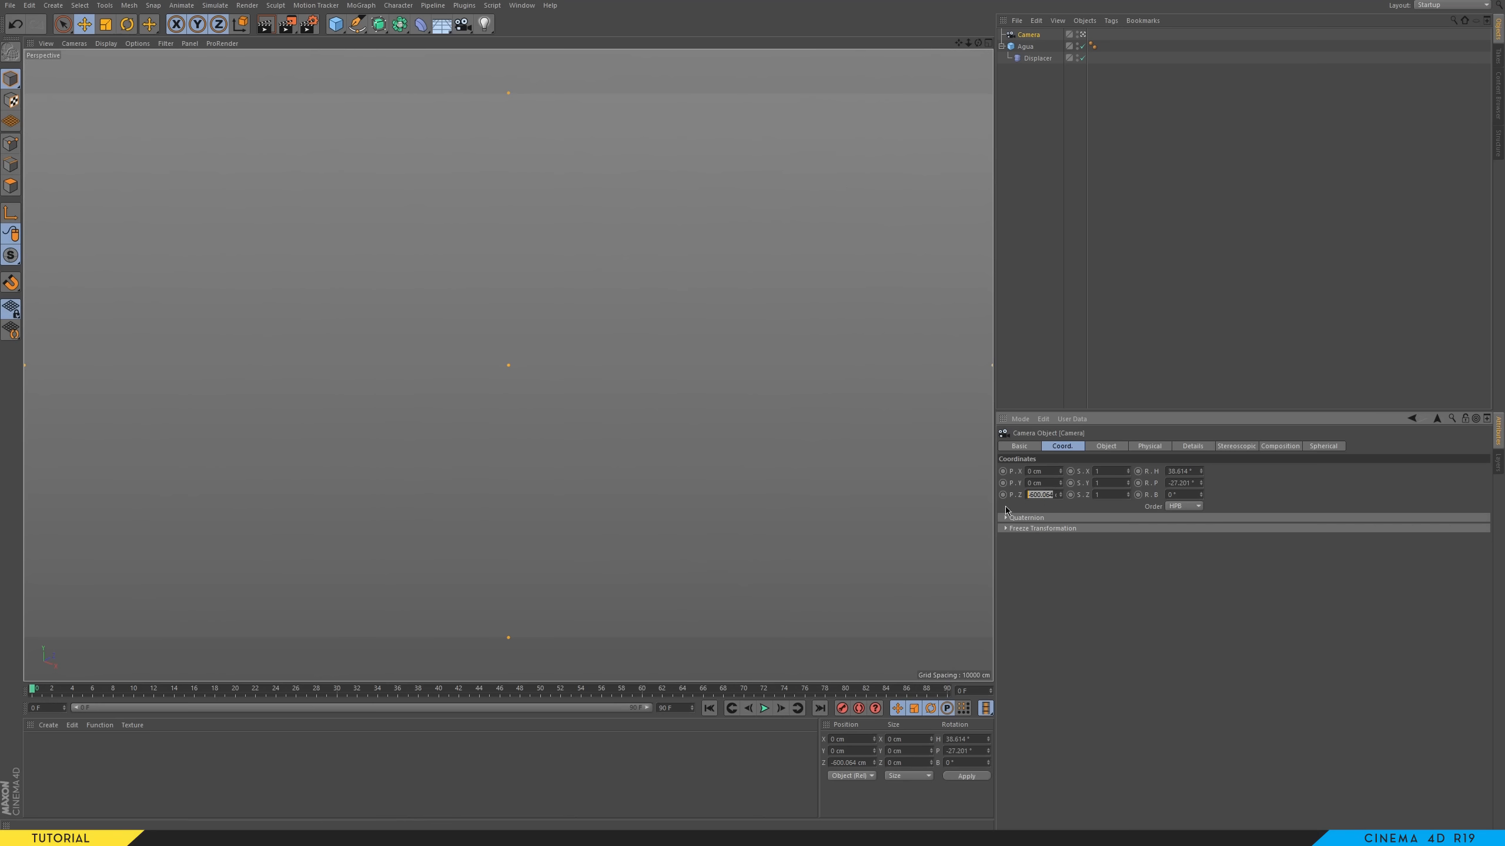
- Set the camera's heading and pitch rotation to 0°
{"action": "left_click_drag", "start_coordinate": [1200, 469], "coordinate": [1199, 472]}
{"action": "double_click", "coordinate": [1188, 472]}
{"action": "type", "text": "0"}
{"action": "double_click", "coordinate": [1189, 484]}
{"action": "type", "text": "0"}
{"action": "key", "text": "Return"}
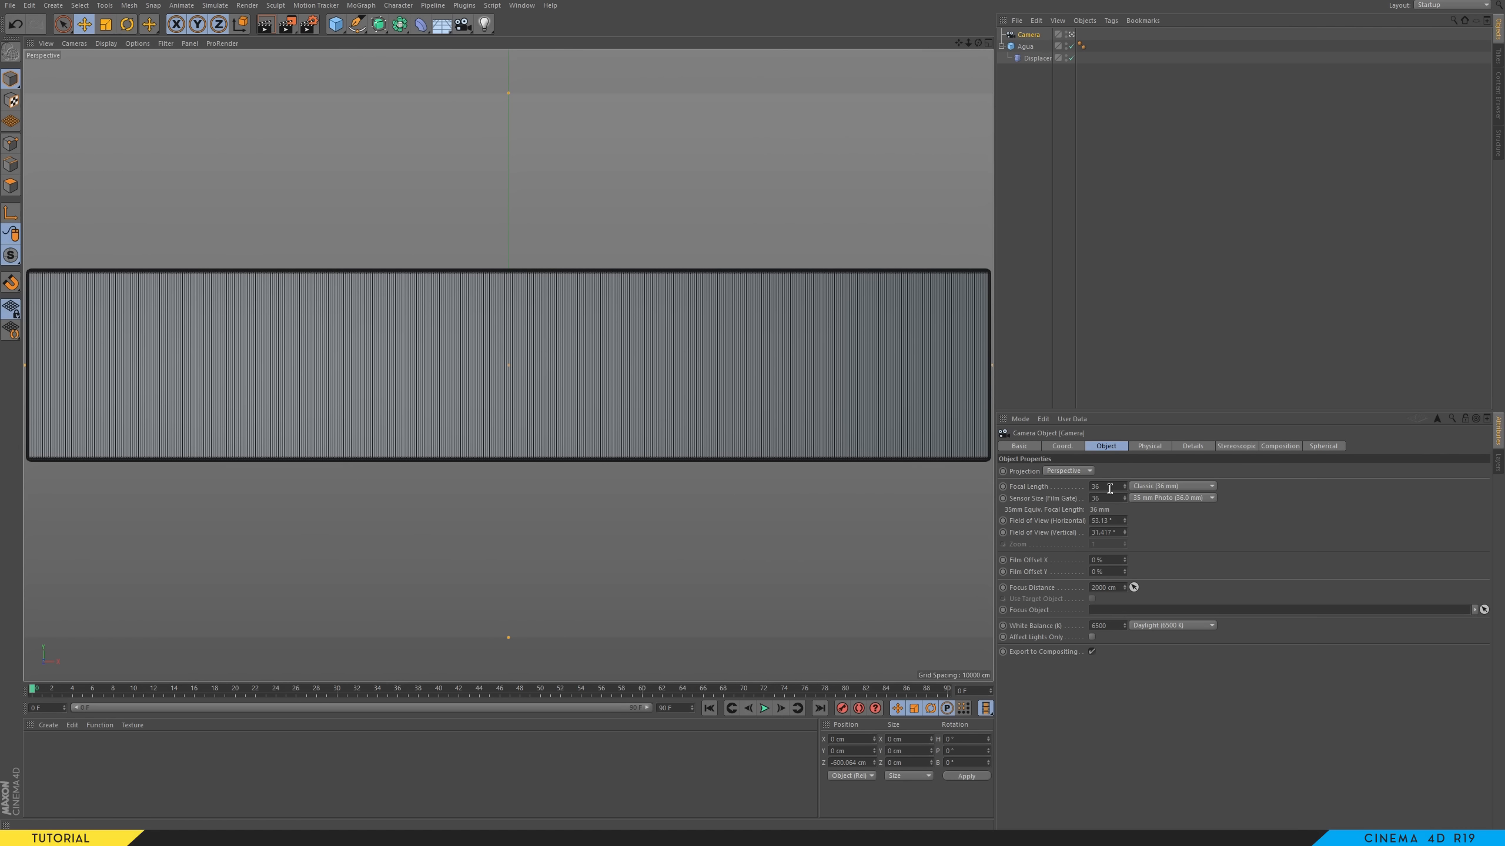
- Set the camera's focal length to 200 mm
{"action": "double_click", "coordinate": [1110, 487]}
{"action": "type", "text": "200"}
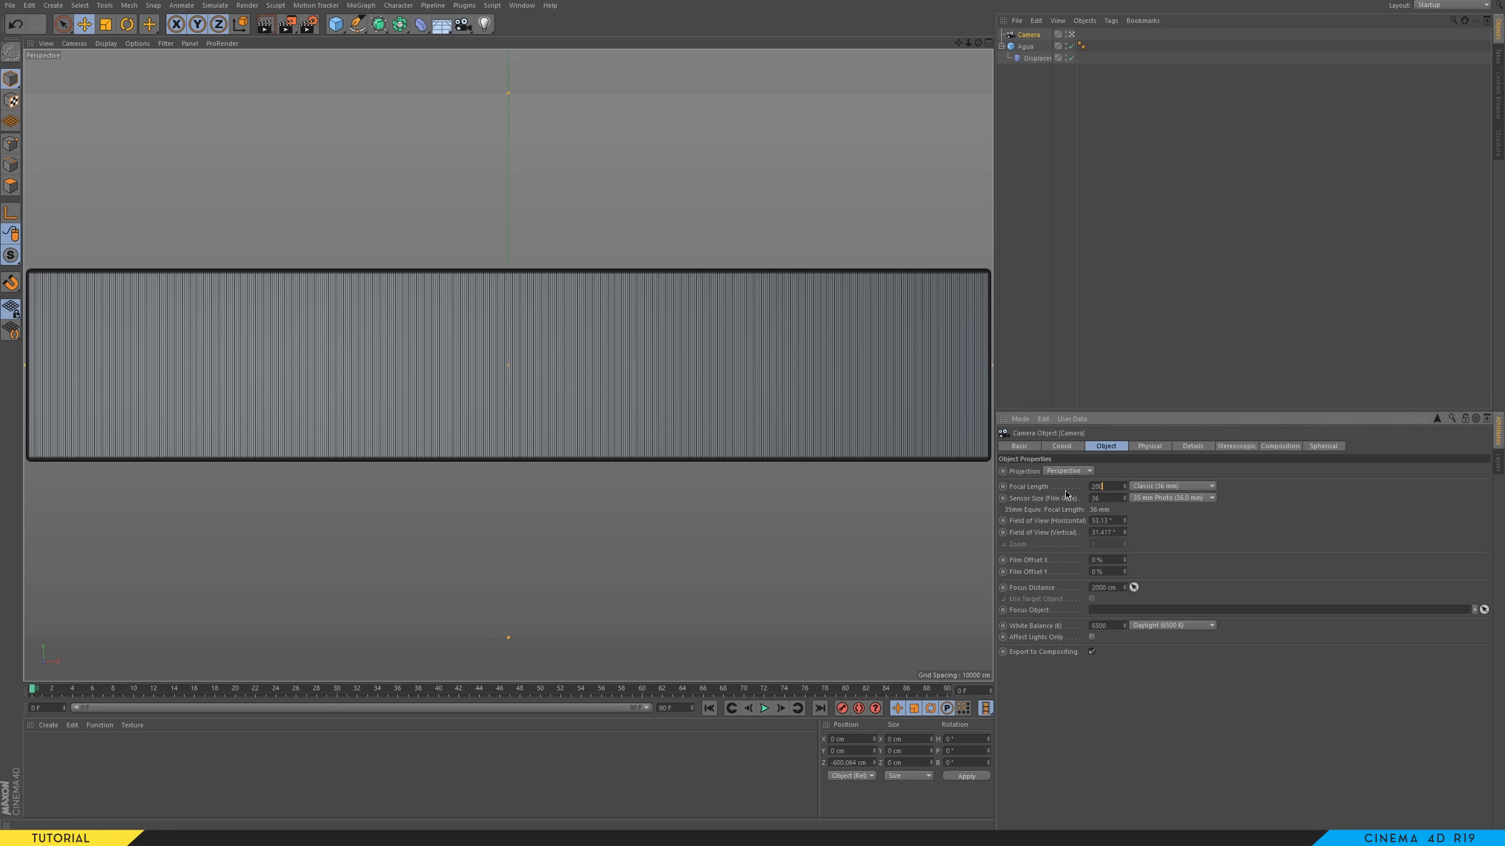
{"action": "key", "text": "Return"}
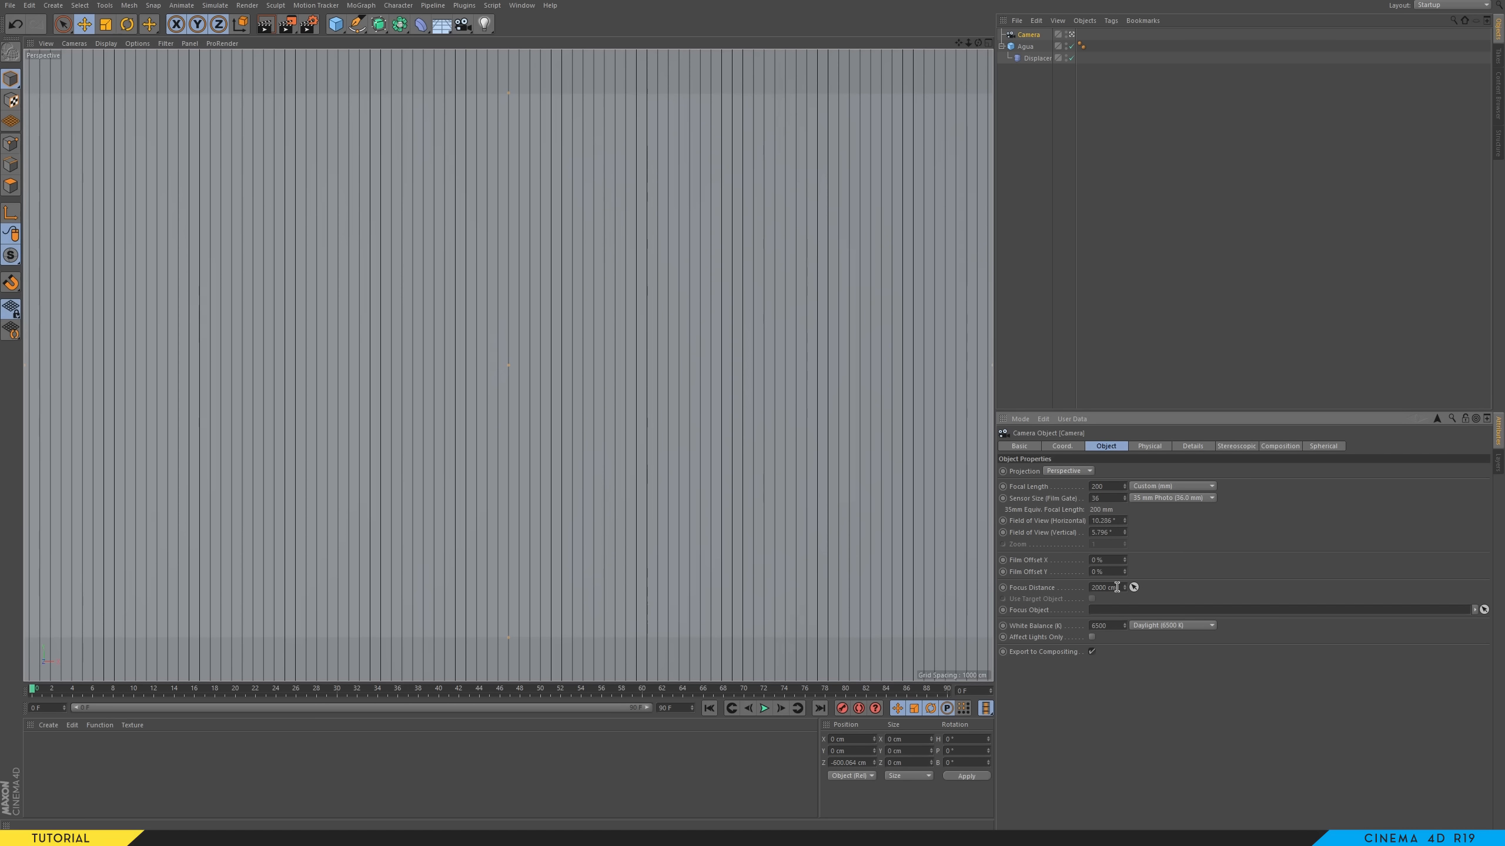
- Move the camera back along Z to about -2900 cm so the whole front of the block fits in view
{"action": "left_click", "coordinate": [1071, 446]}
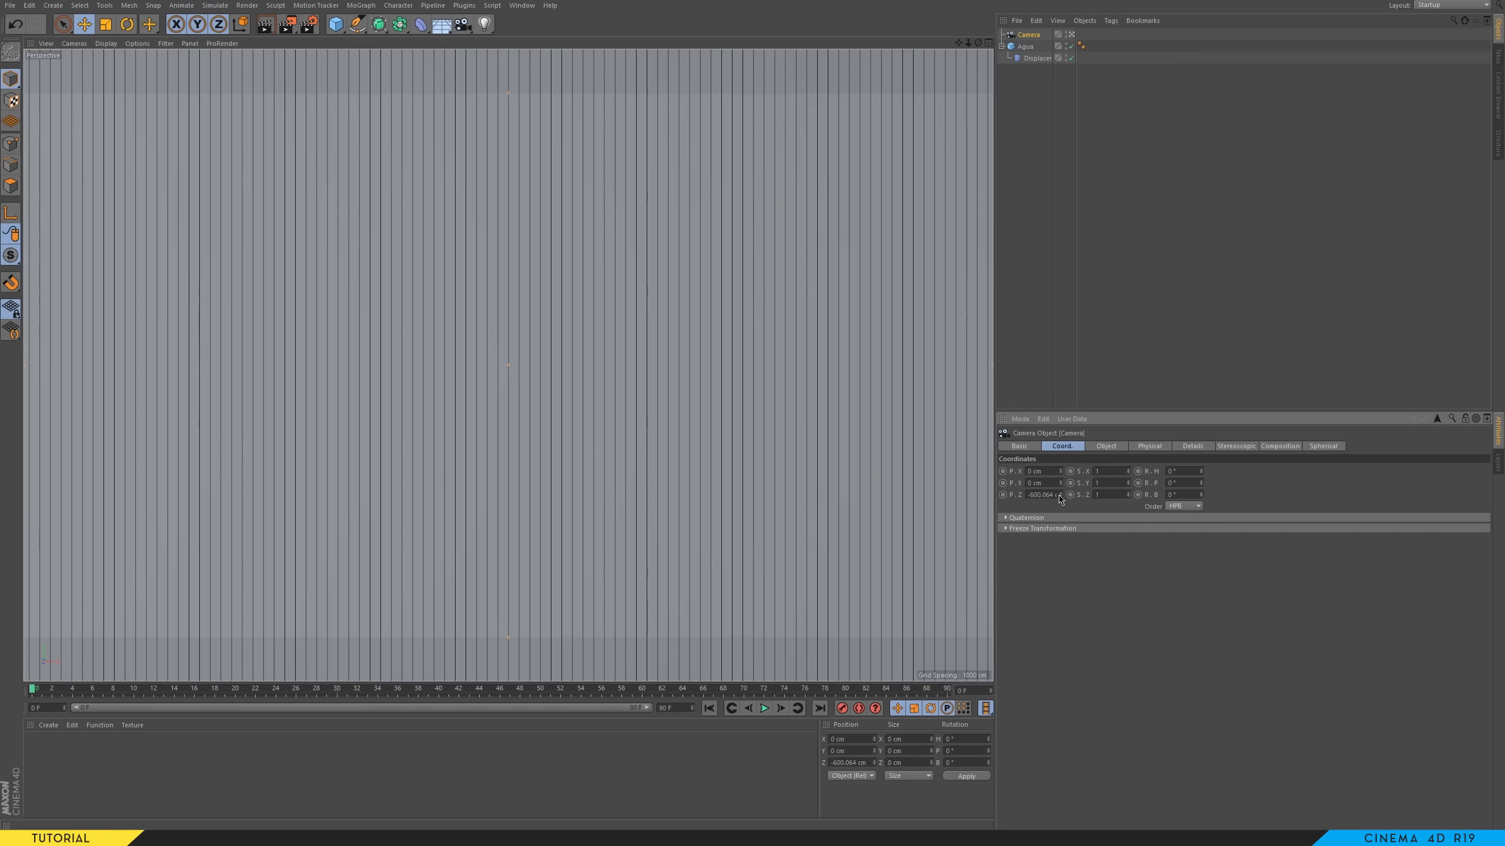
{"action": "left_click_drag", "start_coordinate": [1060, 496], "coordinate": [1060, 764]}
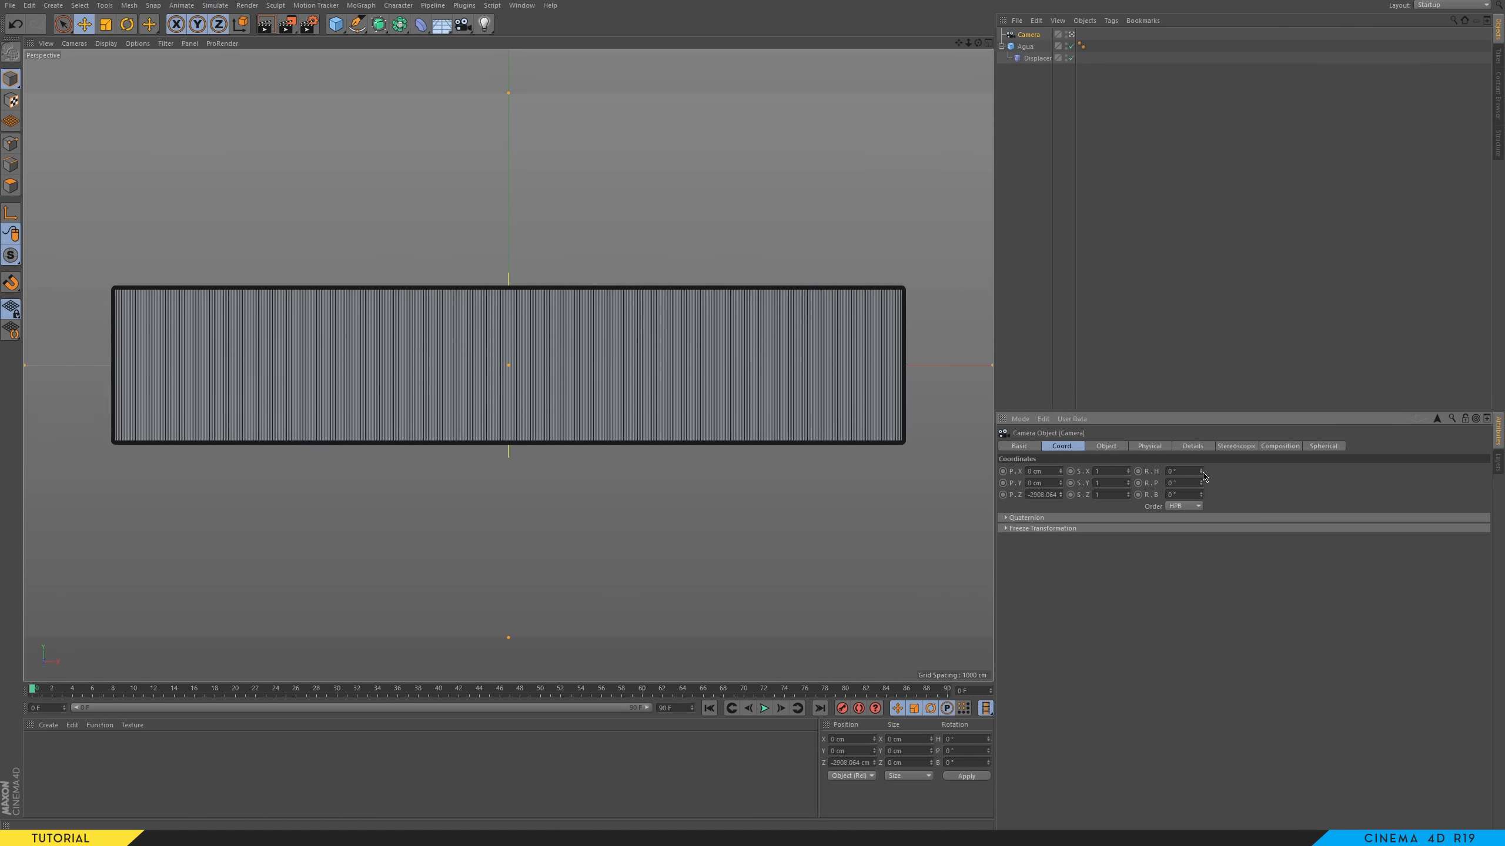
{"action": "left_click_drag", "start_coordinate": [1201, 471], "coordinate": [1203, 475]}
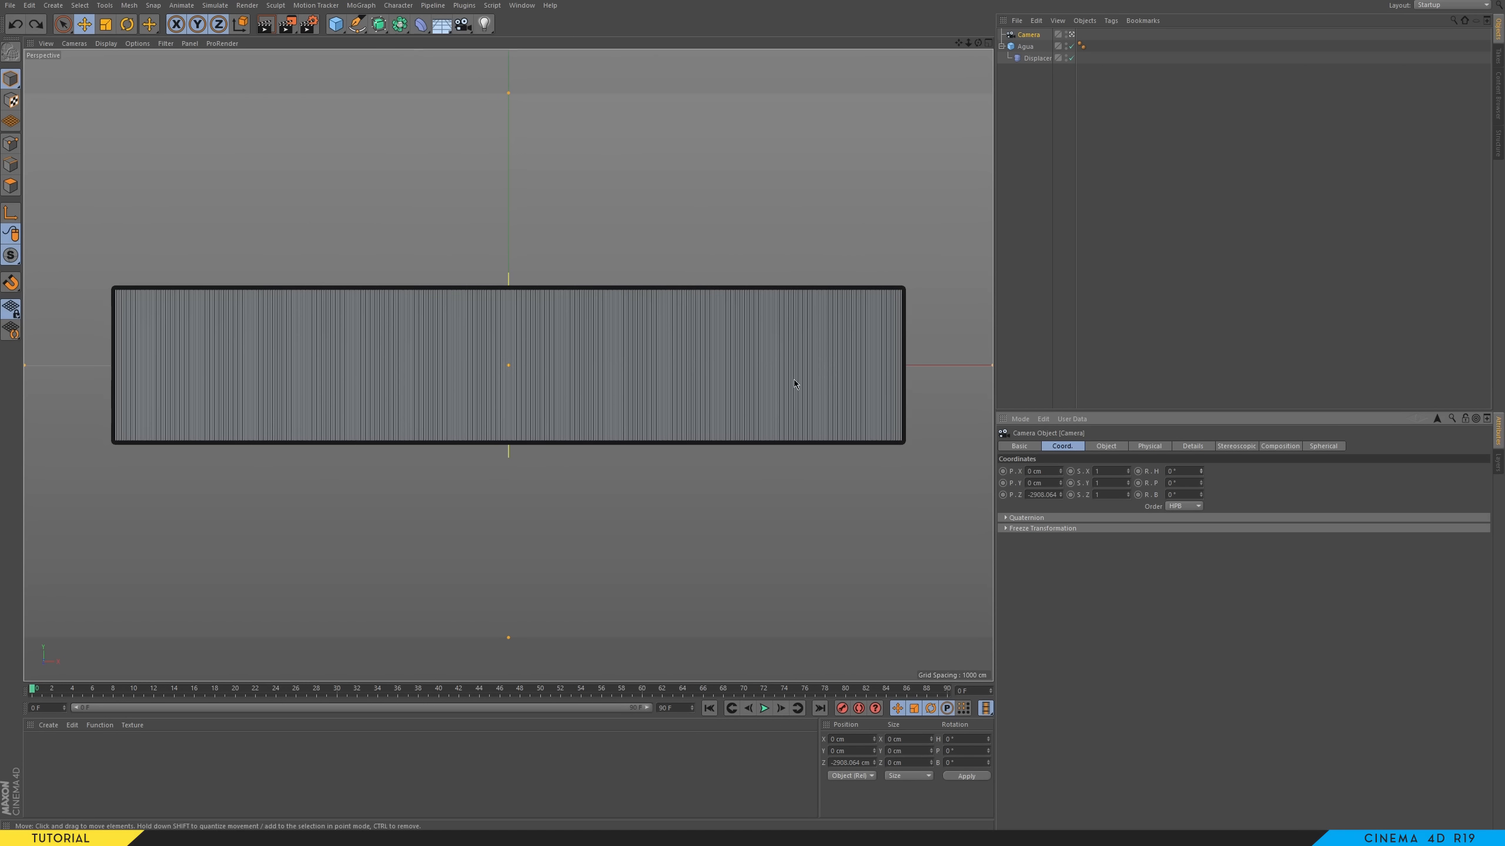
- Orbit the camera above the block and towards one corner, keeping the block roughly centred at a greater distance
{"action": "left_click_drag", "start_coordinate": [502, 376], "coordinate": [502, 429], "text": "alt"}
{"action": "right_click_drag", "start_coordinate": [530, 326], "coordinate": [531, 351], "text": "alt"}
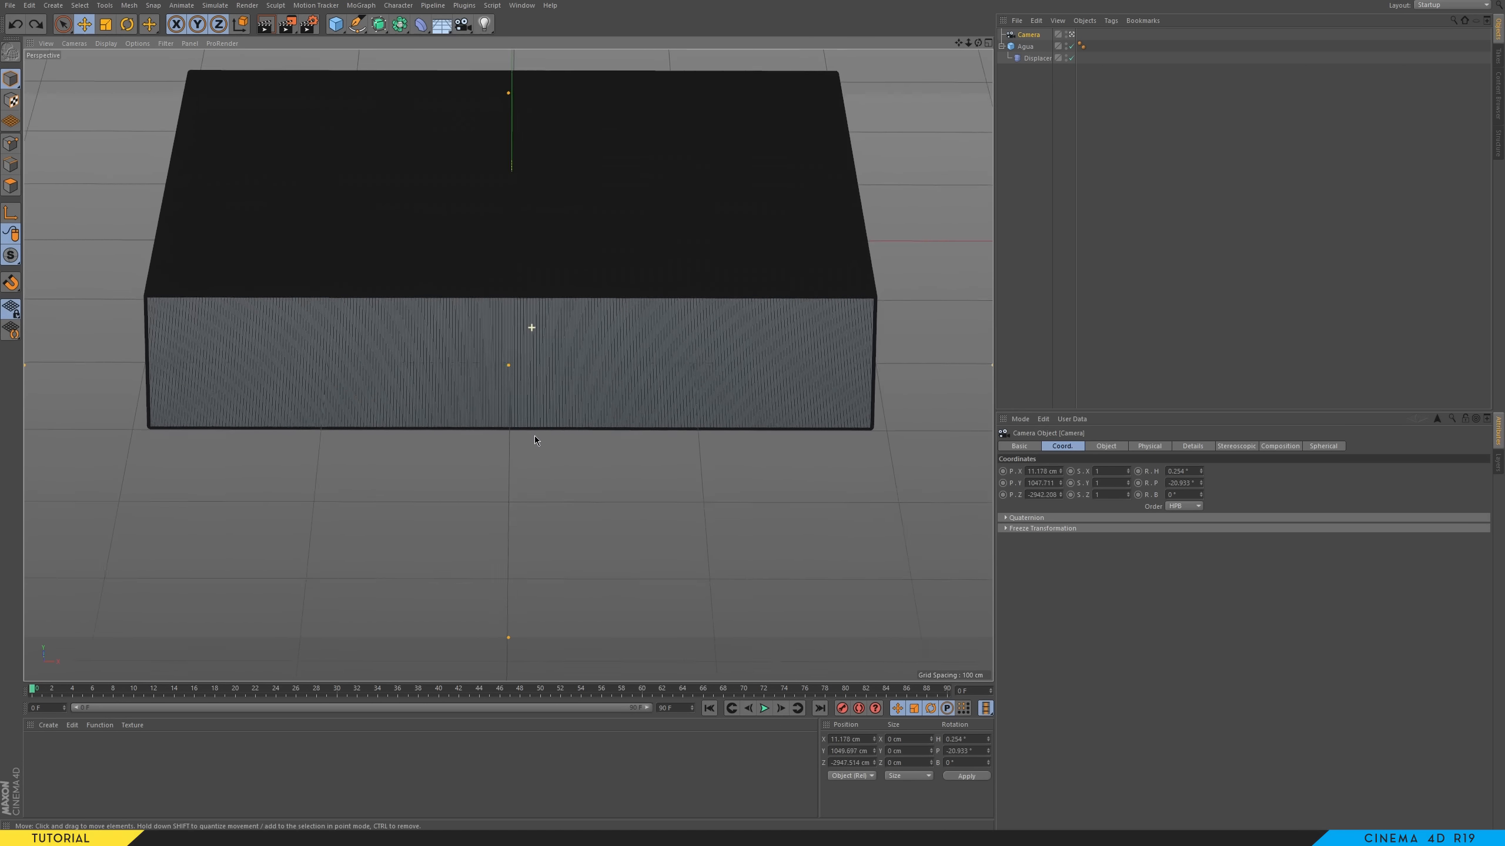
{"action": "middle_click_drag", "start_coordinate": [542, 355], "coordinate": [524, 501], "text": "alt"}
{"action": "right_click_drag", "start_coordinate": [539, 427], "coordinate": [535, 532], "text": "alt"}
{"action": "middle_click_drag", "start_coordinate": [529, 483], "coordinate": [524, 428], "text": "alt"}
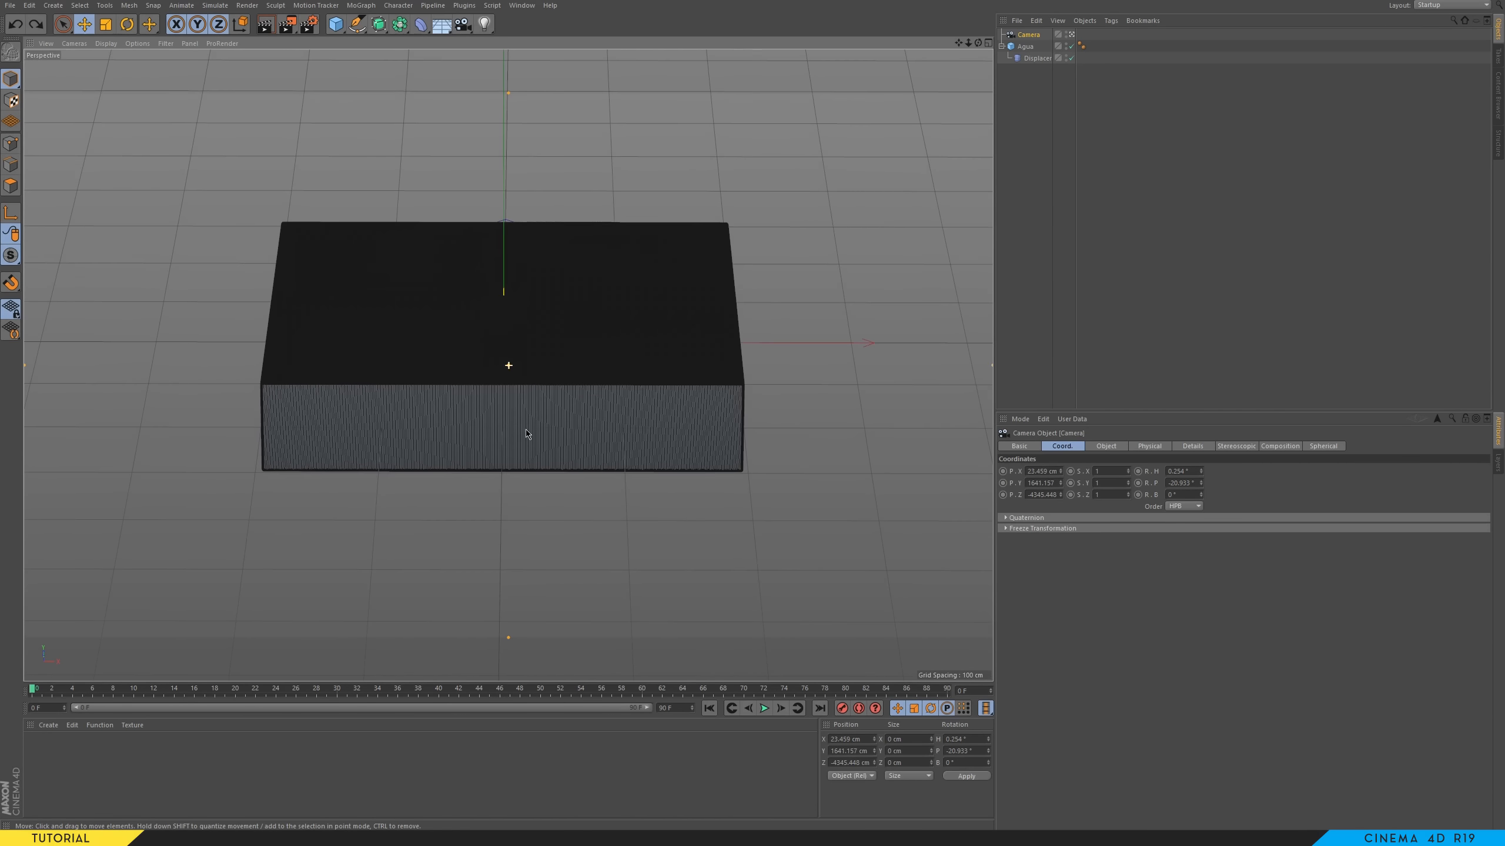
{"action": "right_click_drag", "start_coordinate": [527, 390], "coordinate": [533, 444], "text": "alt"}
{"action": "mouse_move", "coordinate": [533, 448]}
{"action": "left_mouse_down", "text": "alt"}
{"action": "mouse_move", "coordinate": [537, 406]}
{"action": "mouse_move", "coordinate": [434, 430]}
{"action": "mouse_move", "coordinate": [624, 413]}
{"action": "left_mouse_up", "text": "alt"}
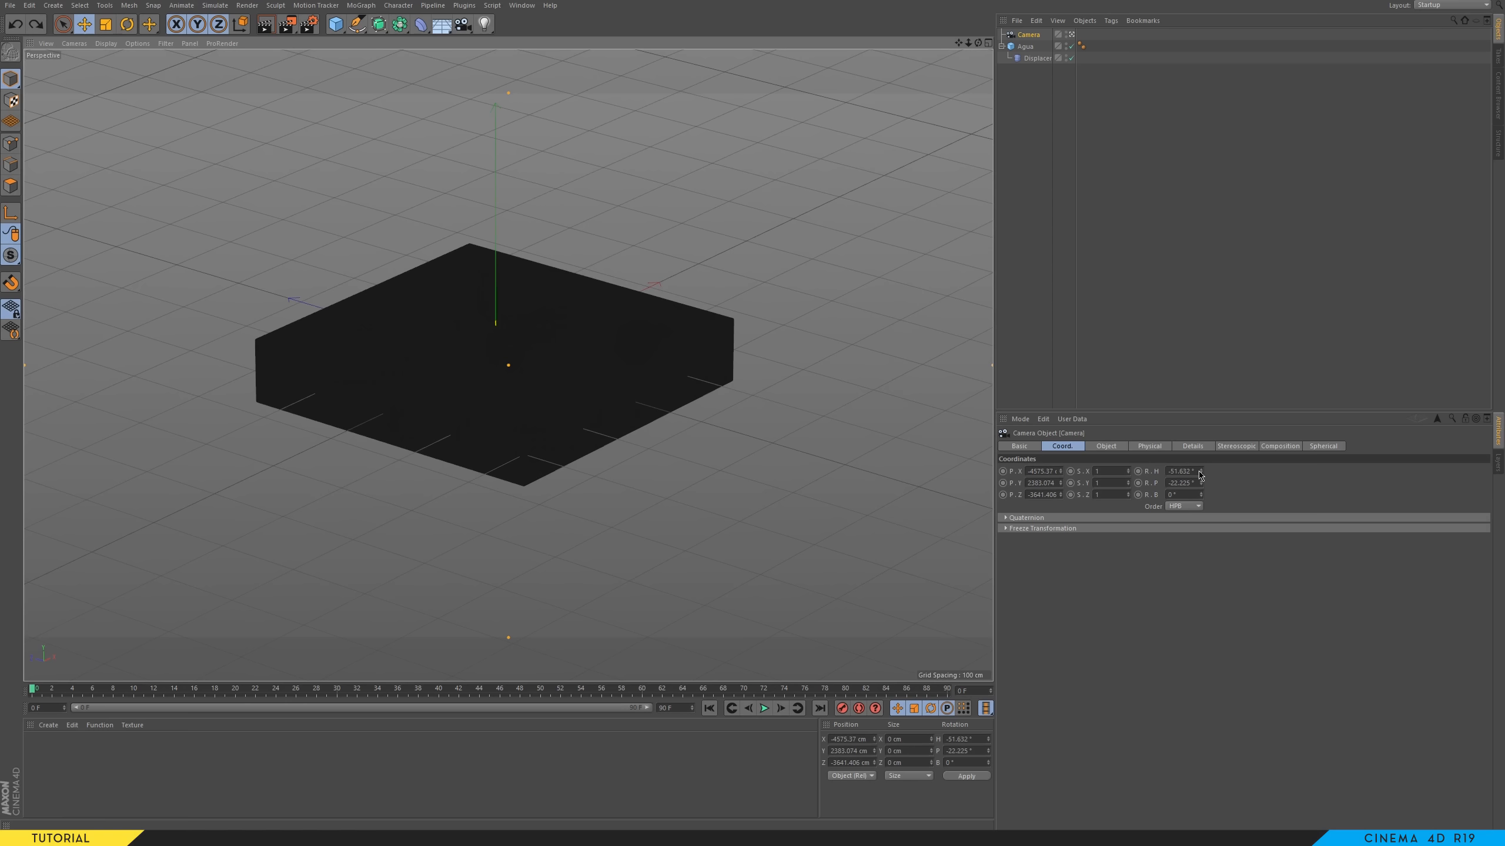
- Set the camera's heading rotation to -45°
{"action": "left_click_drag", "start_coordinate": [1194, 472], "coordinate": [1138, 479]}
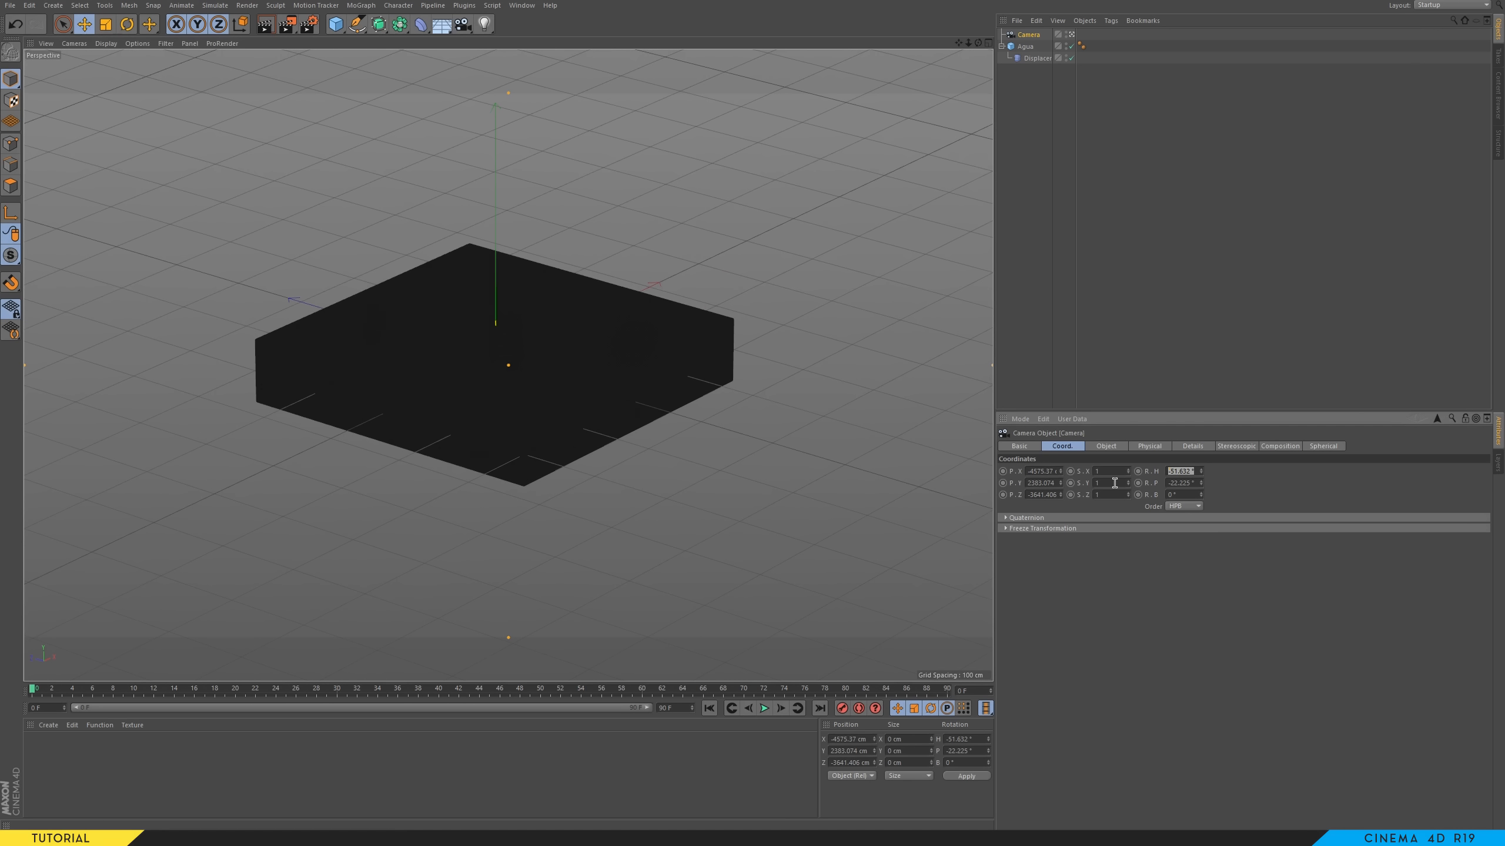
{"action": "key", "text": "BackSpace"}
{"action": "type", "text": "-45"}
{"action": "key", "text": "Return"}
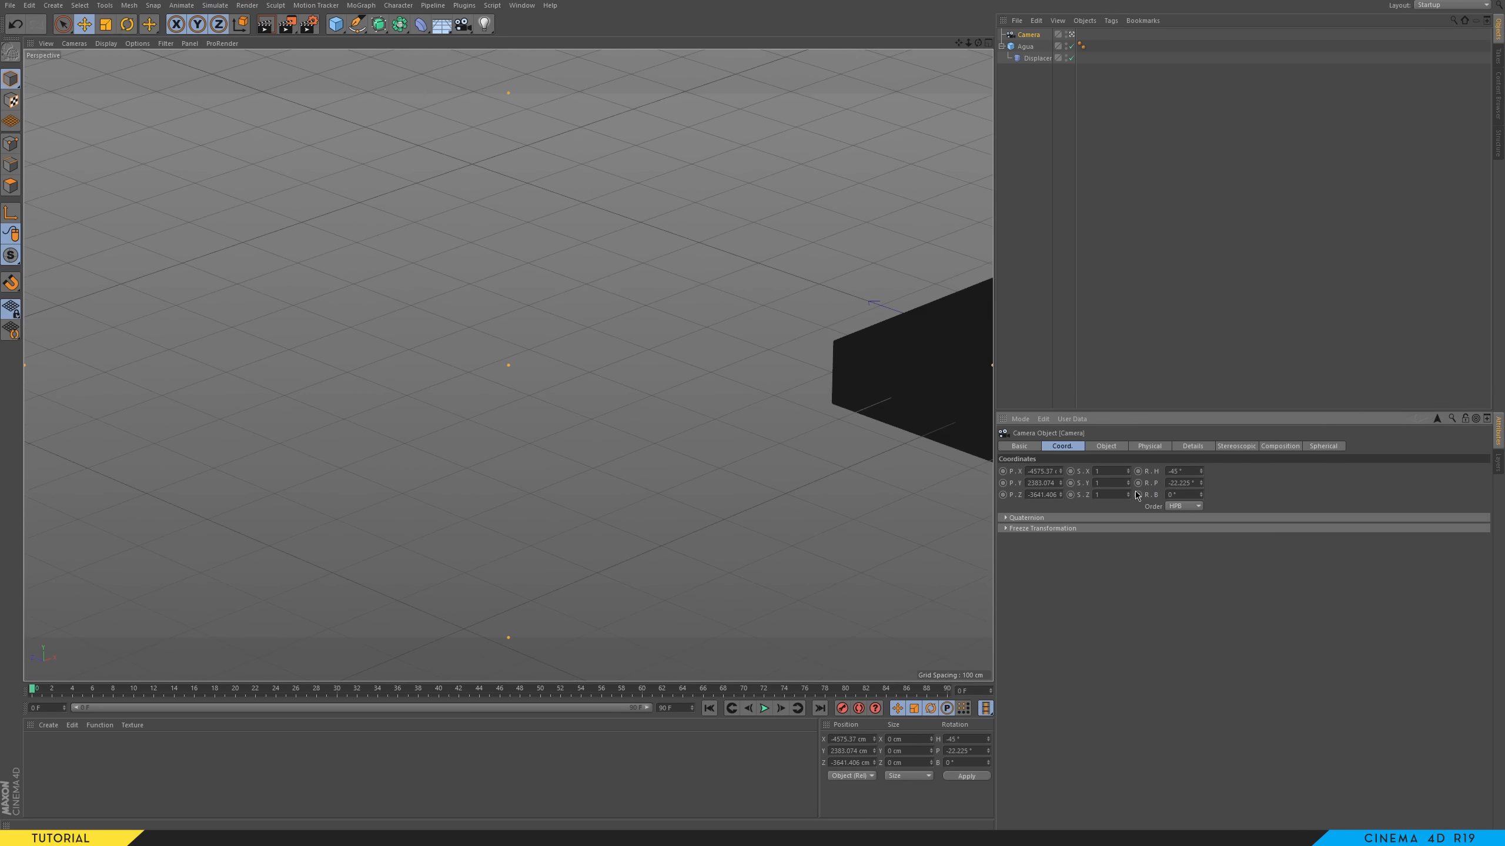
- Try a shallower pitch and a pitch of 0° on the camera, undoing each change
{"action": "left_click_drag", "start_coordinate": [1201, 484], "coordinate": [1201, 475]}
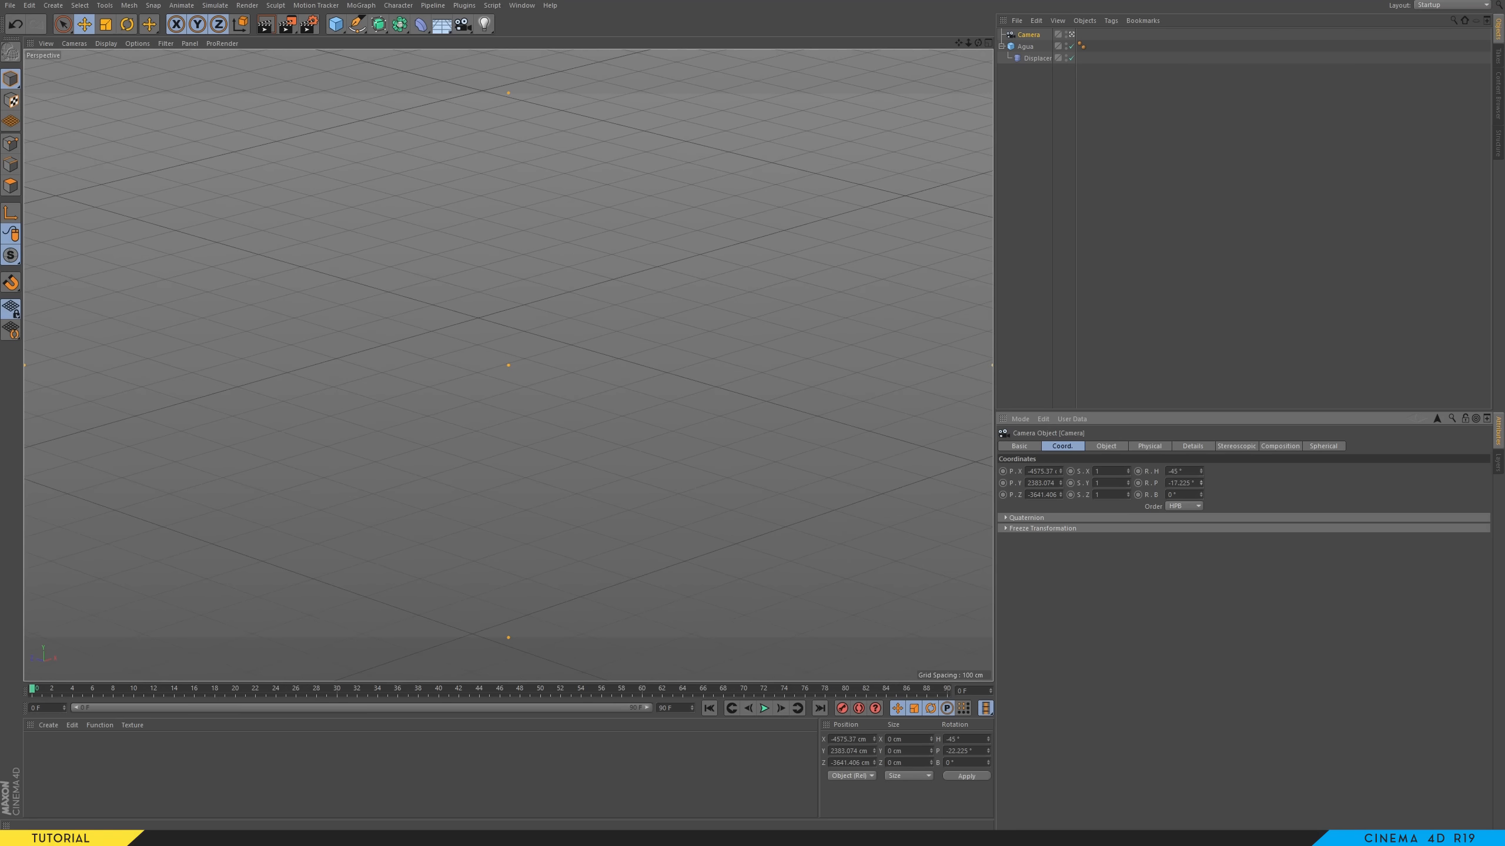
{"action": "key", "text": "ctrl+z"}
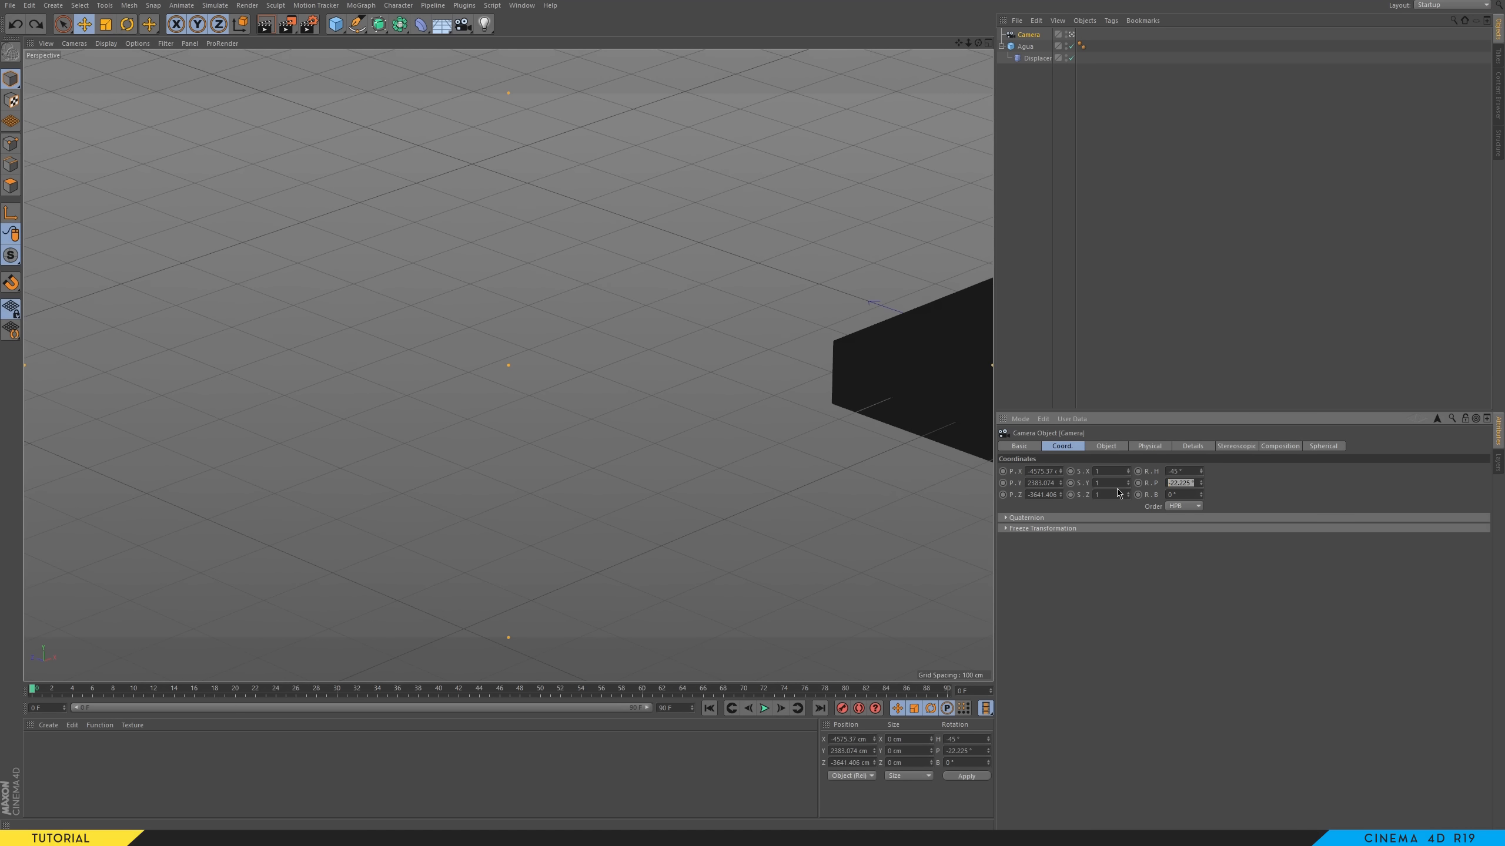
{"action": "type", "text": "0"}
{"action": "key", "text": "Return"}
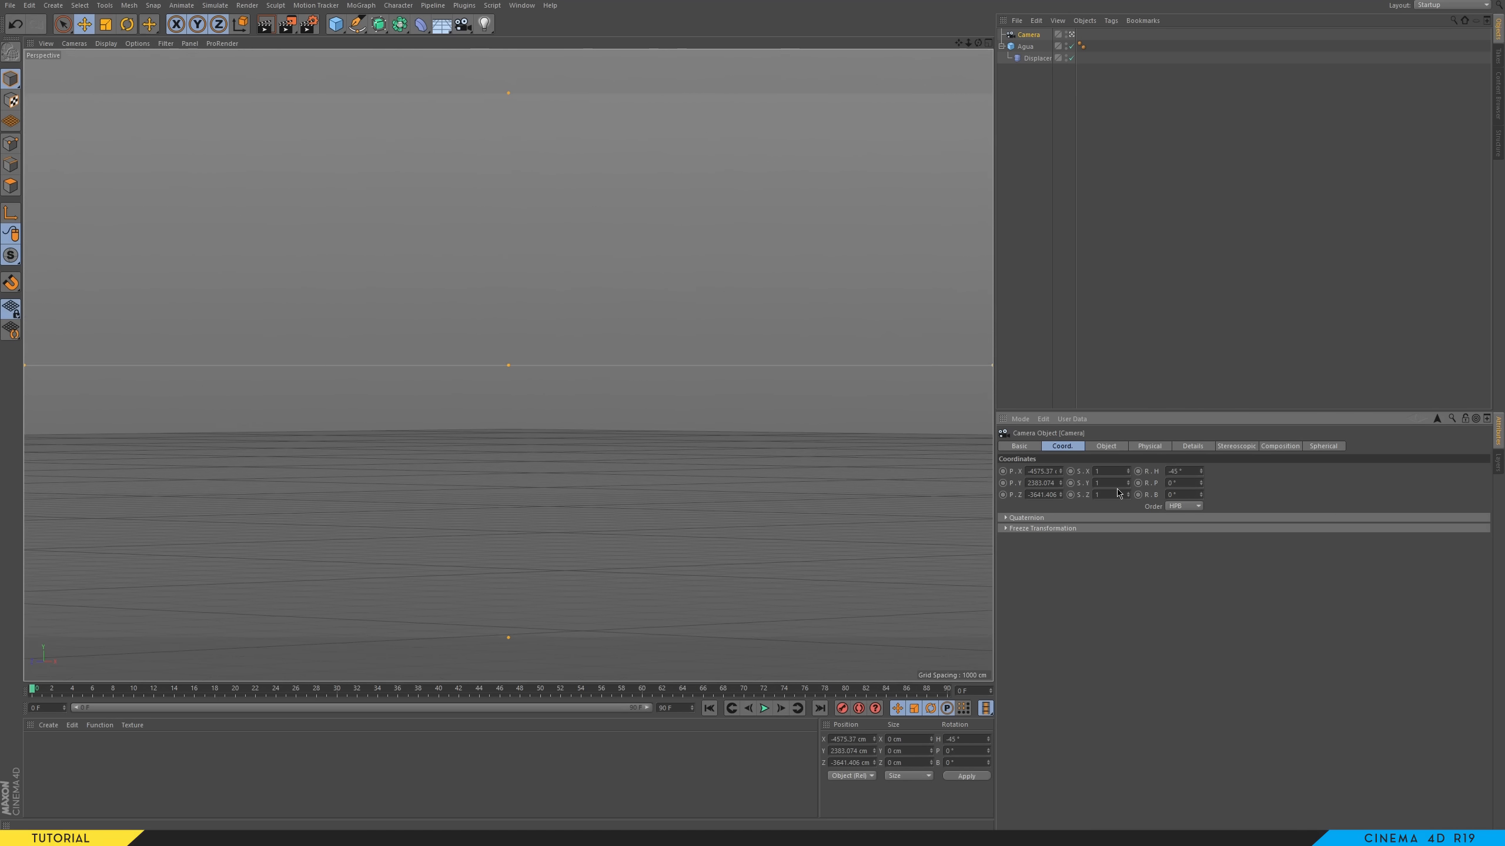
{"action": "key", "text": "ctrl+z"}
- Set the camera's pitch rotation to -45°
{"action": "left_click_drag", "start_coordinate": [1195, 485], "coordinate": [1142, 484]}
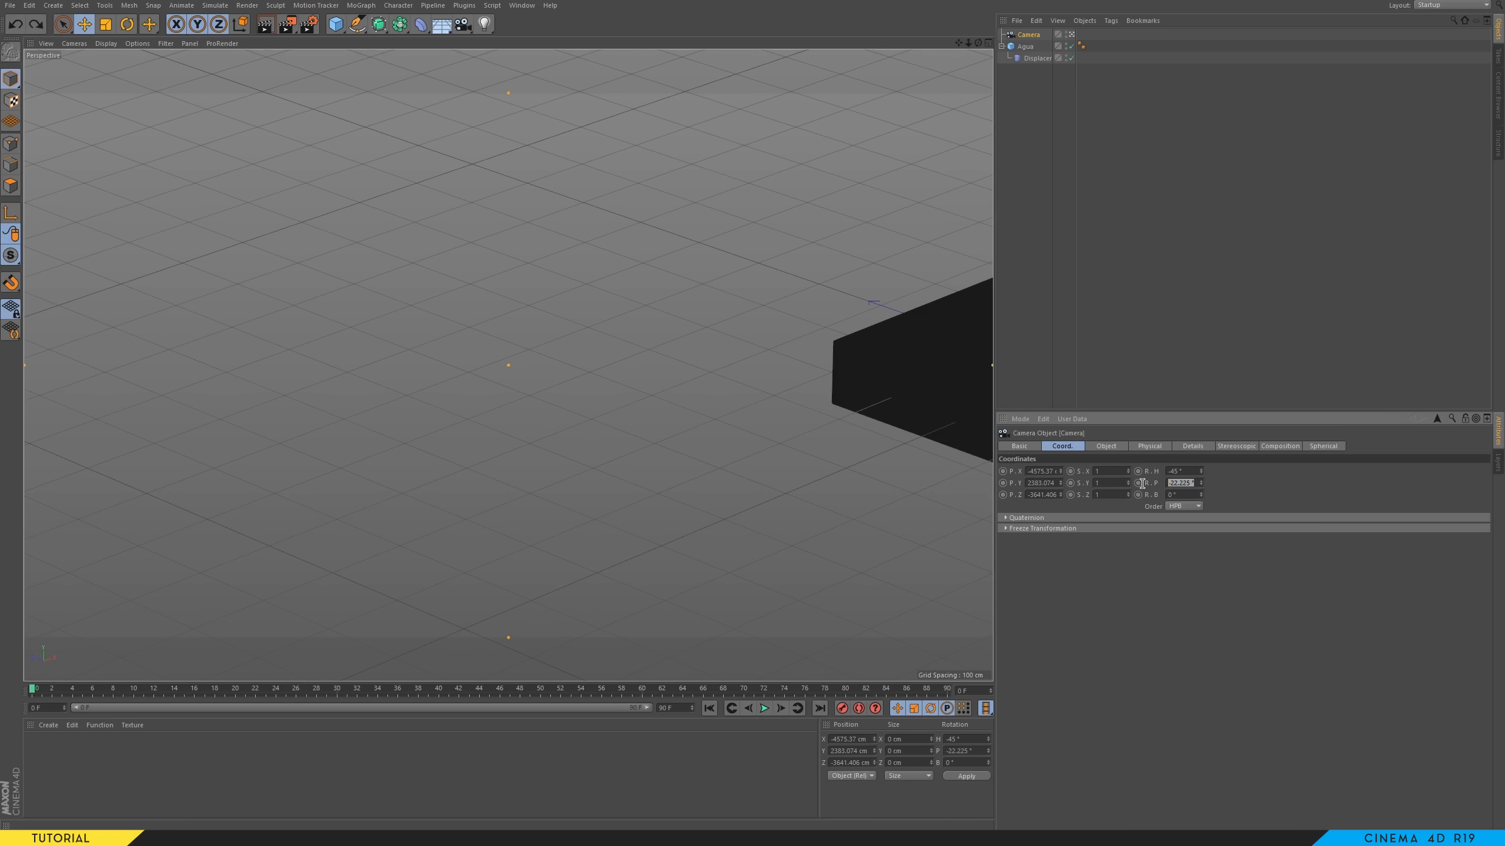
{"action": "key", "text": "BackSpace"}
{"action": "type", "text": "-45"}
{"action": "key", "text": "Return"}
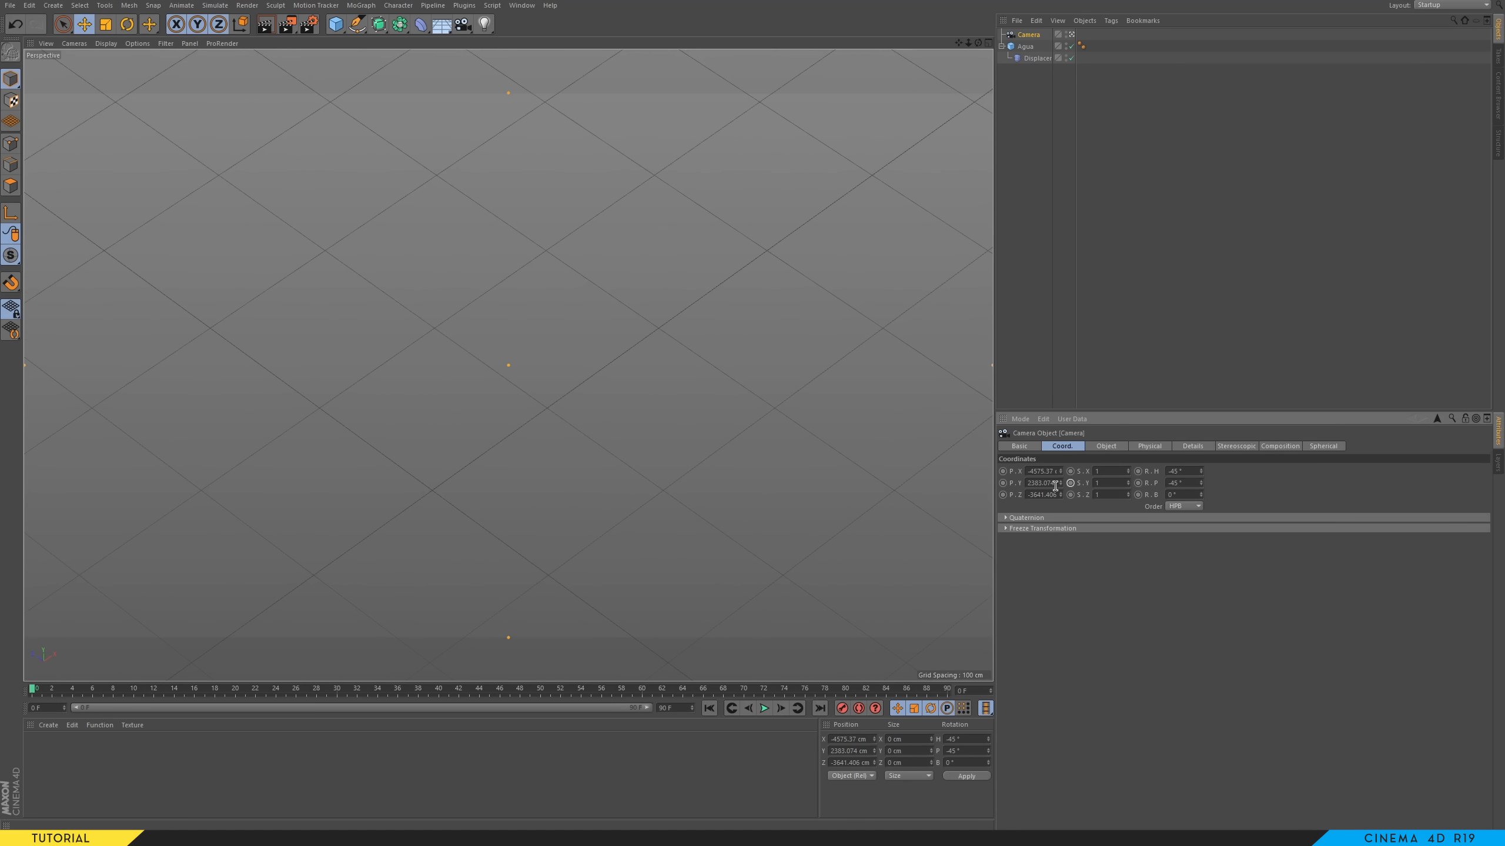
- Try to bring the block back into view by shifting the camera along Z, panning and moving it farther away
{"action": "left_click_drag", "start_coordinate": [1061, 495], "coordinate": [1031, 416]}
{"action": "key", "text": "ctrl+z"}
{"action": "middle_click_drag", "start_coordinate": [561, 324], "coordinate": [198, 348], "text": "alt"}
{"action": "right_click_drag", "start_coordinate": [524, 337], "coordinate": [604, 573], "text": "alt"}
{"action": "right_click_drag", "start_coordinate": [507, 218], "coordinate": [531, 491], "text": "alt"}
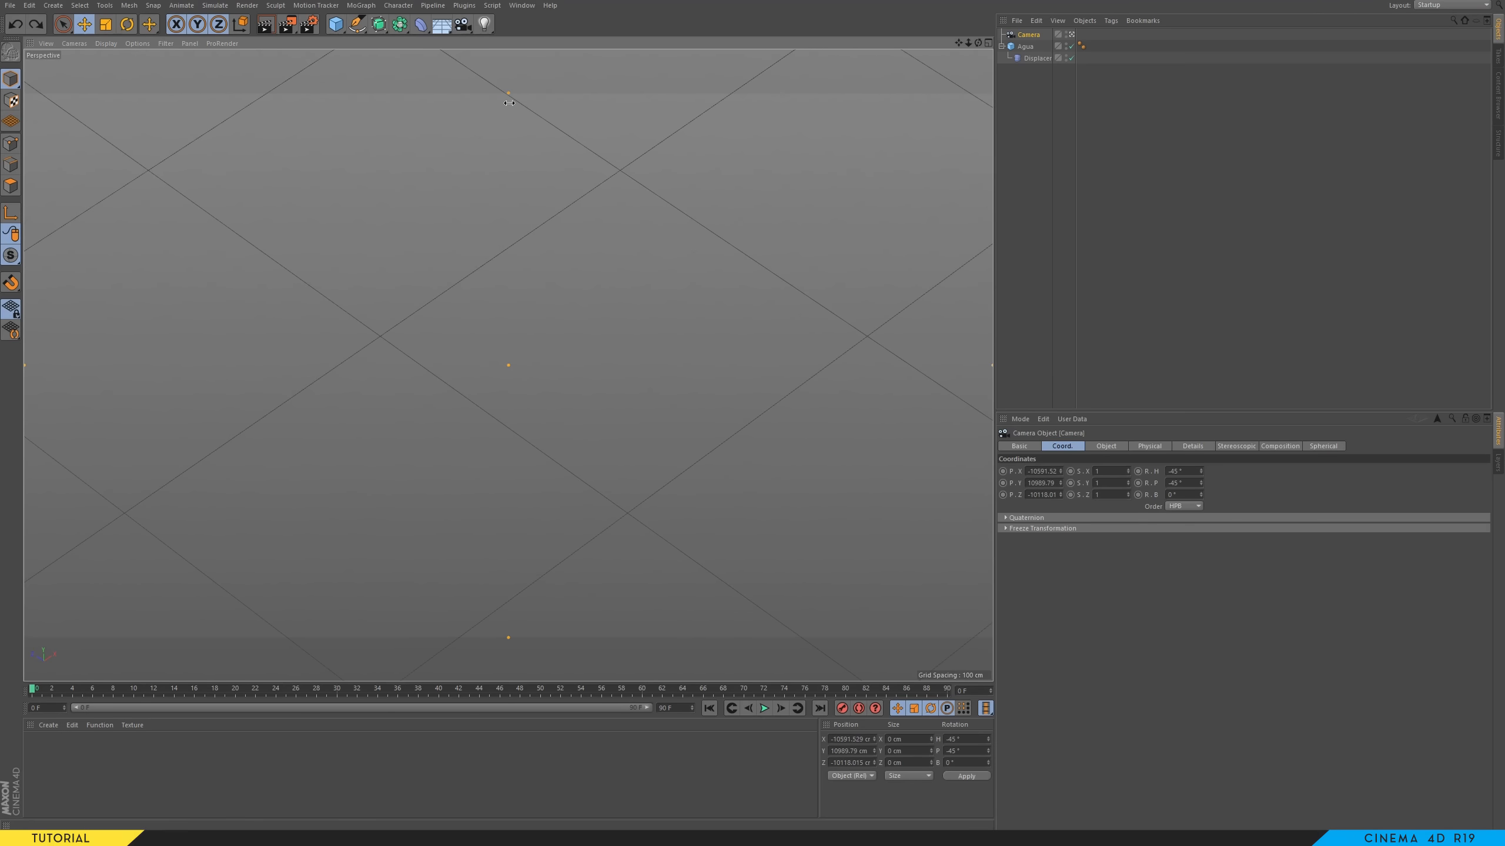
- Select the Agua cube and frame it in the camera view
{"action": "left_click", "coordinate": [1037, 47]}
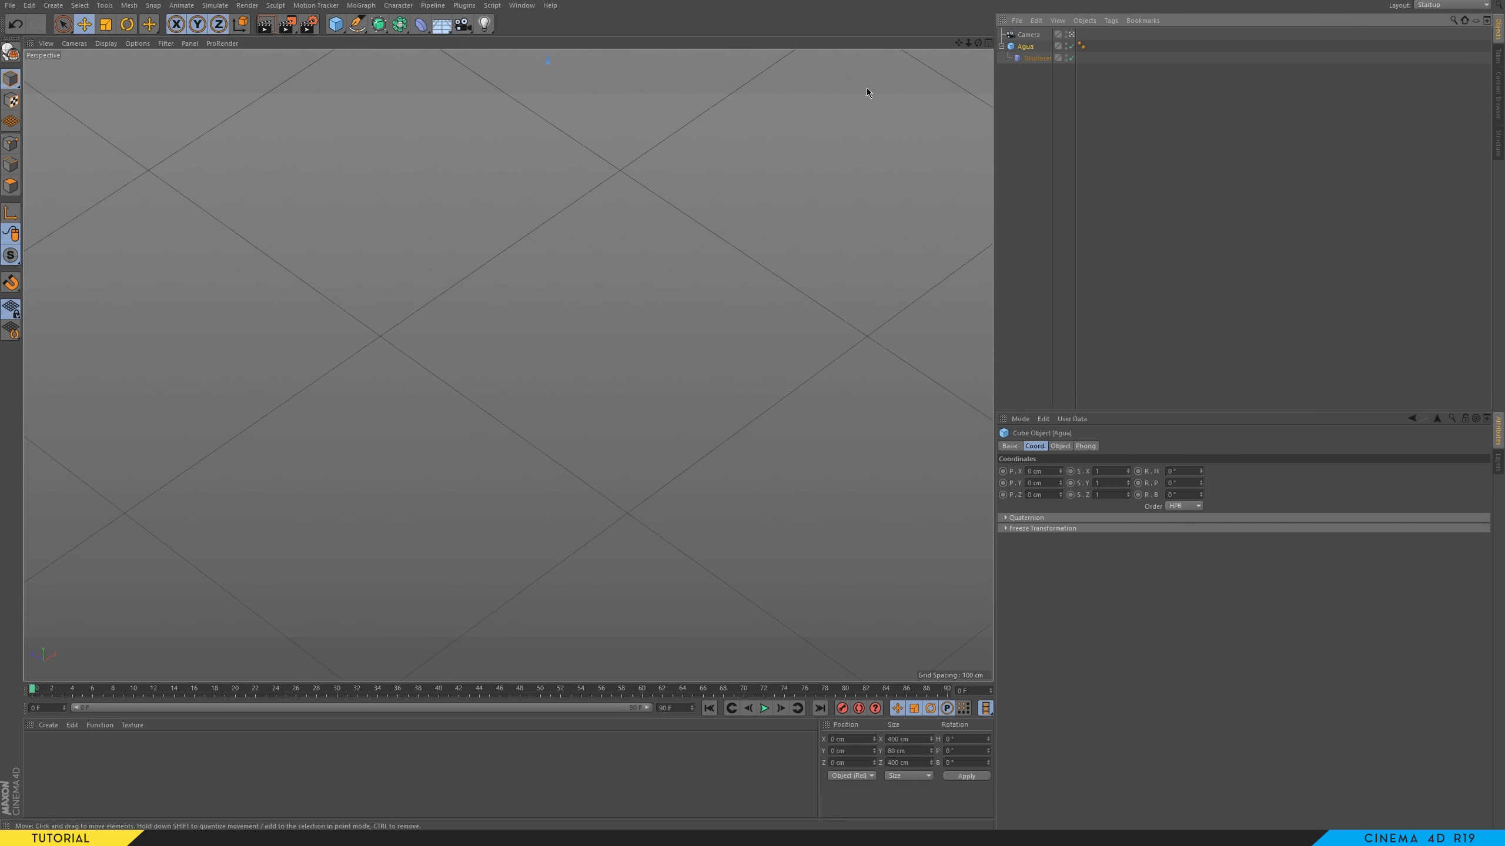
{"action": "key", "text": "h"}
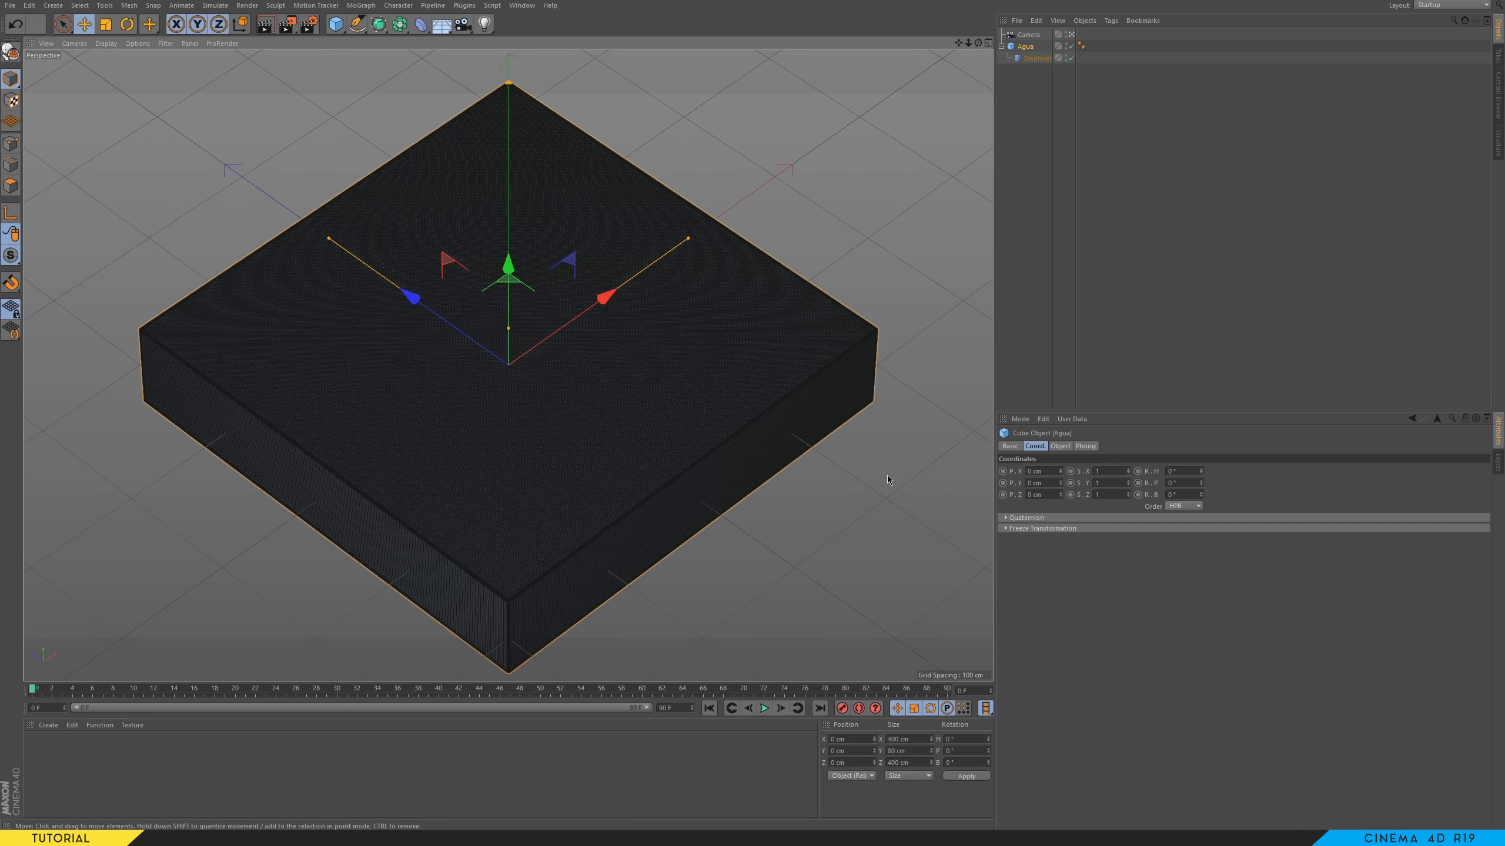
- Try shifting the camera along its individual position axes, and undo the shifts
{"action": "left_click", "coordinate": [1029, 35]}
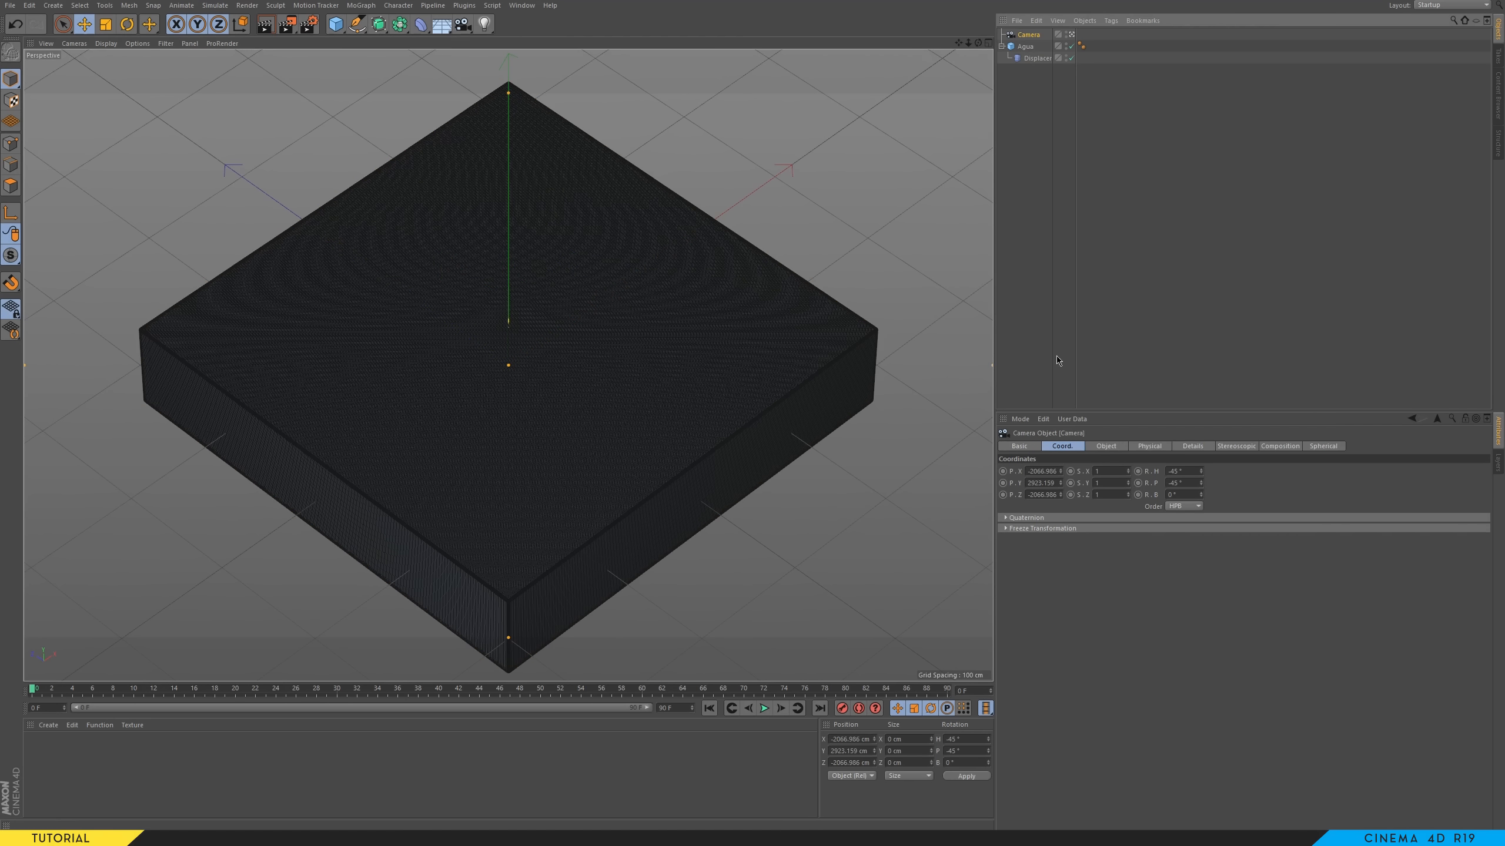
{"action": "left_click_drag", "start_coordinate": [1060, 496], "coordinate": [1060, 533]}
{"action": "key", "text": "ctrl+z"}
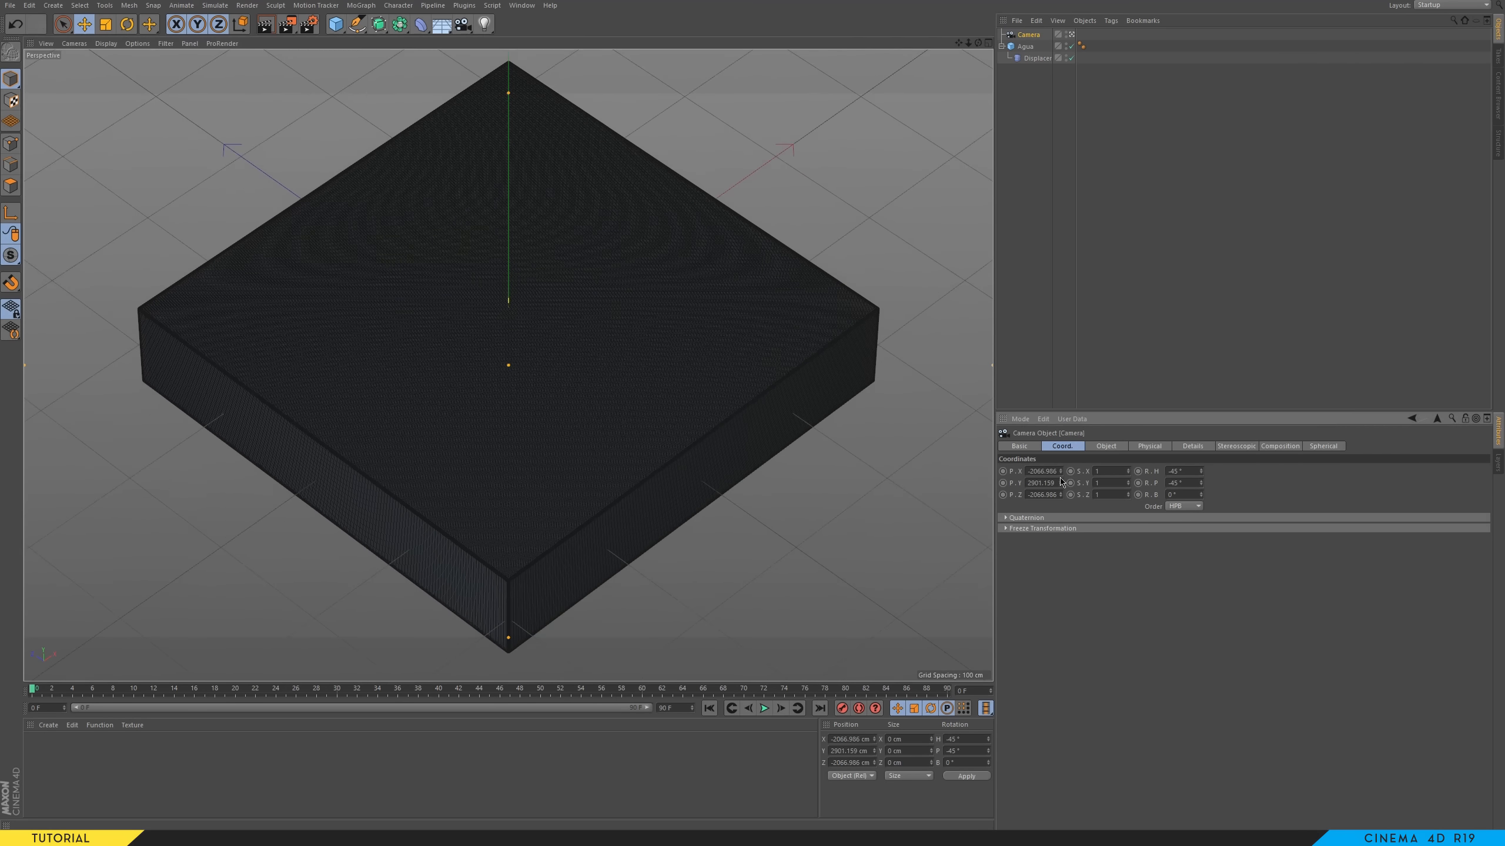
{"action": "left_click_drag", "start_coordinate": [1059, 471], "coordinate": [1081, 460]}
{"action": "key", "text": "ctrl+z"}
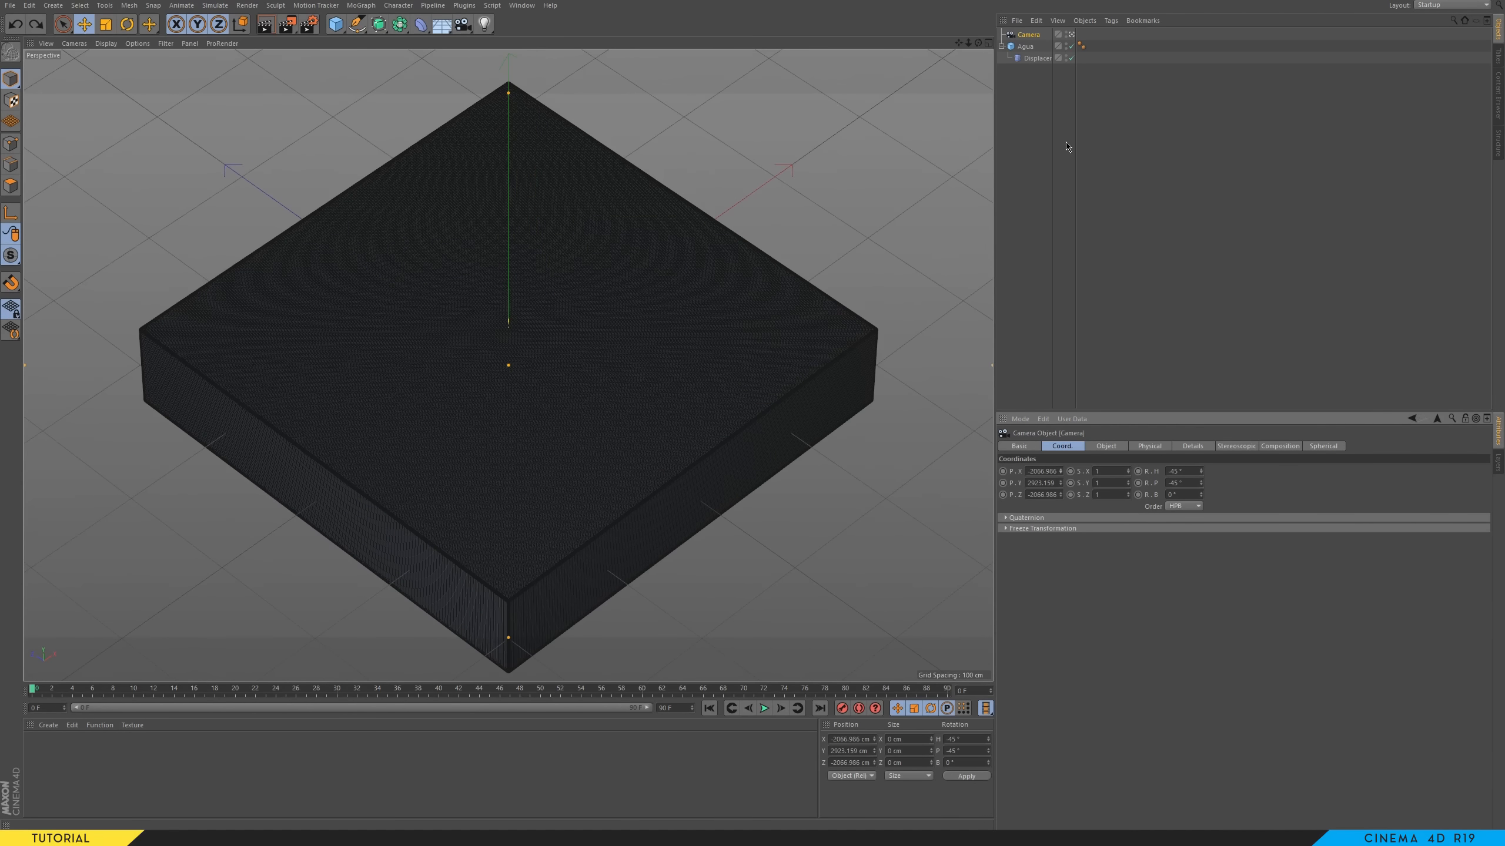
{"action": "left_click", "coordinate": [1104, 446]}
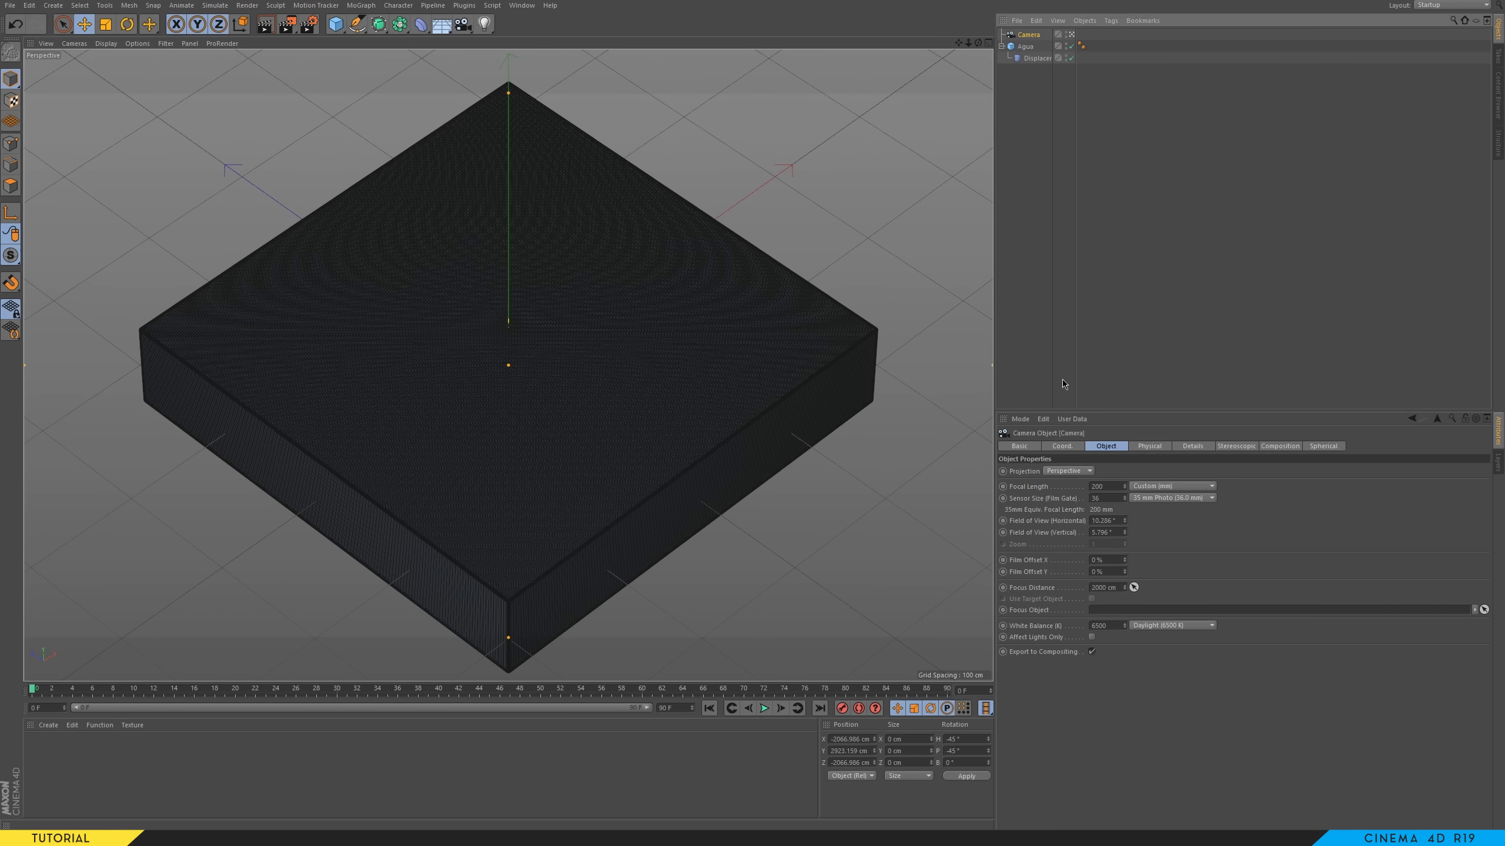
{"action": "left_click", "coordinate": [1063, 446]}
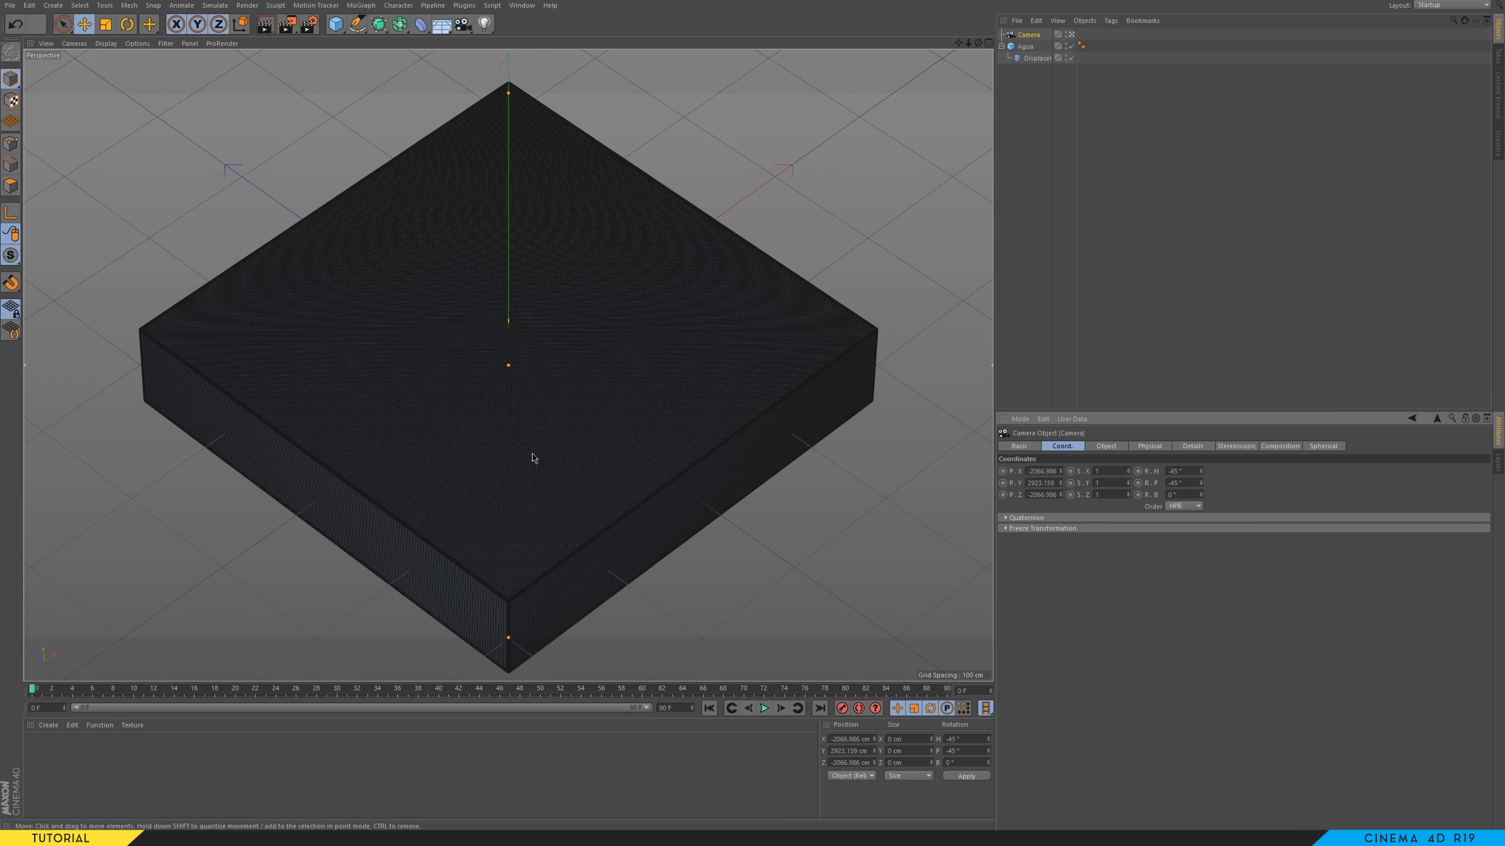
{"action": "mouse_move", "coordinate": [1059, 484]}
{"action": "left_mouse_down"}
{"action": "mouse_move", "coordinate": [1059, 521]}
{"action": "mouse_move", "coordinate": [1059, 471]}
{"action": "mouse_move", "coordinate": [1059, 493]}
{"action": "left_mouse_up"}
{"action": "key", "text": "ctrl+z"}
{"action": "key", "text": "ctrl+z"}
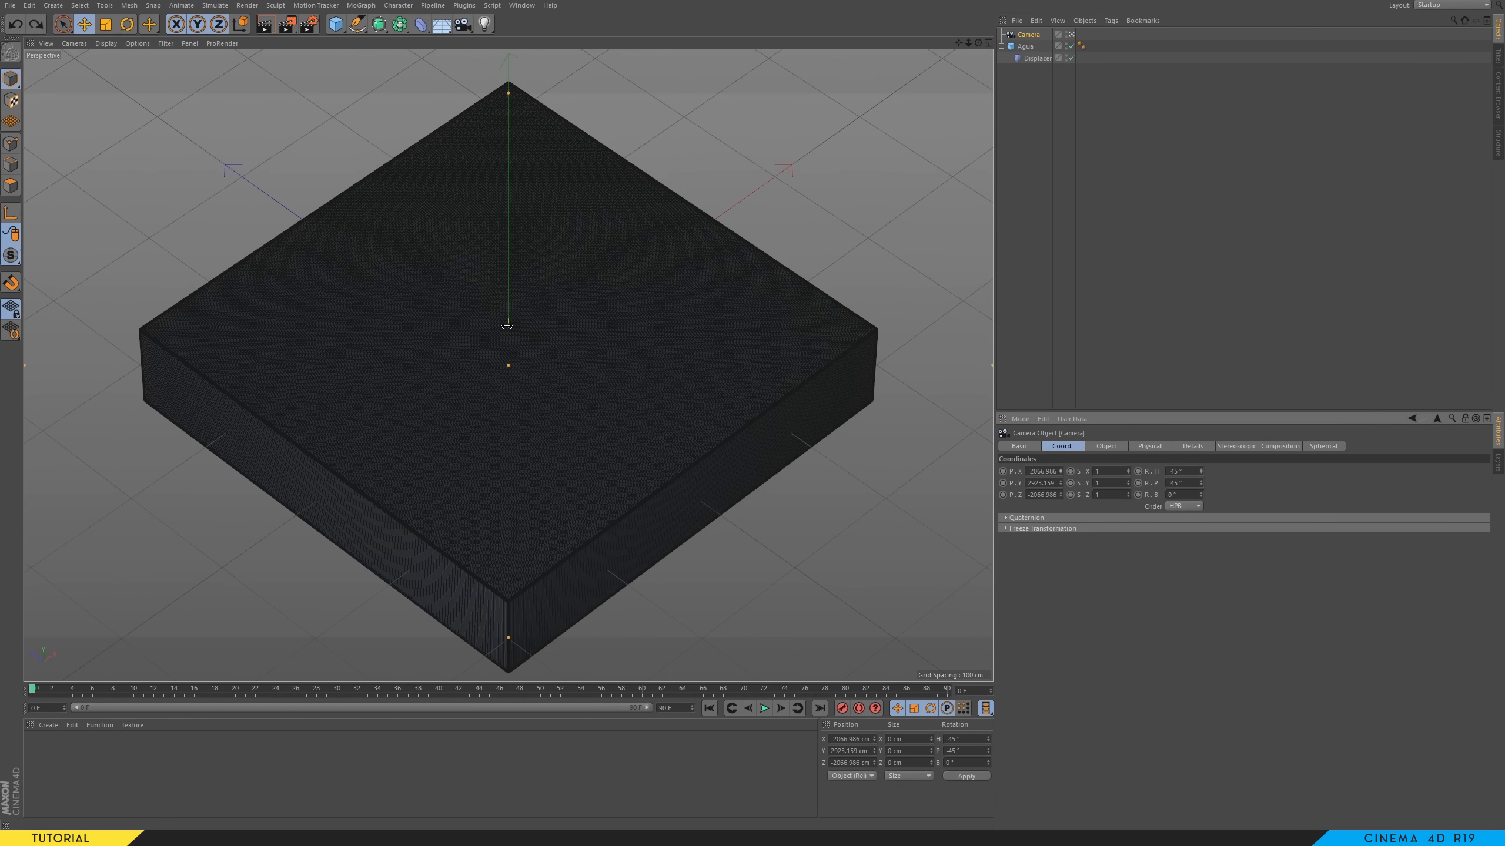
- Pull the camera back to leave more space around the block, and switch the viewport display to Gouraud Shading without lines
{"action": "scroll", "coordinate": [506, 326], "scroll_direction": "down", "scroll_amount": 5}
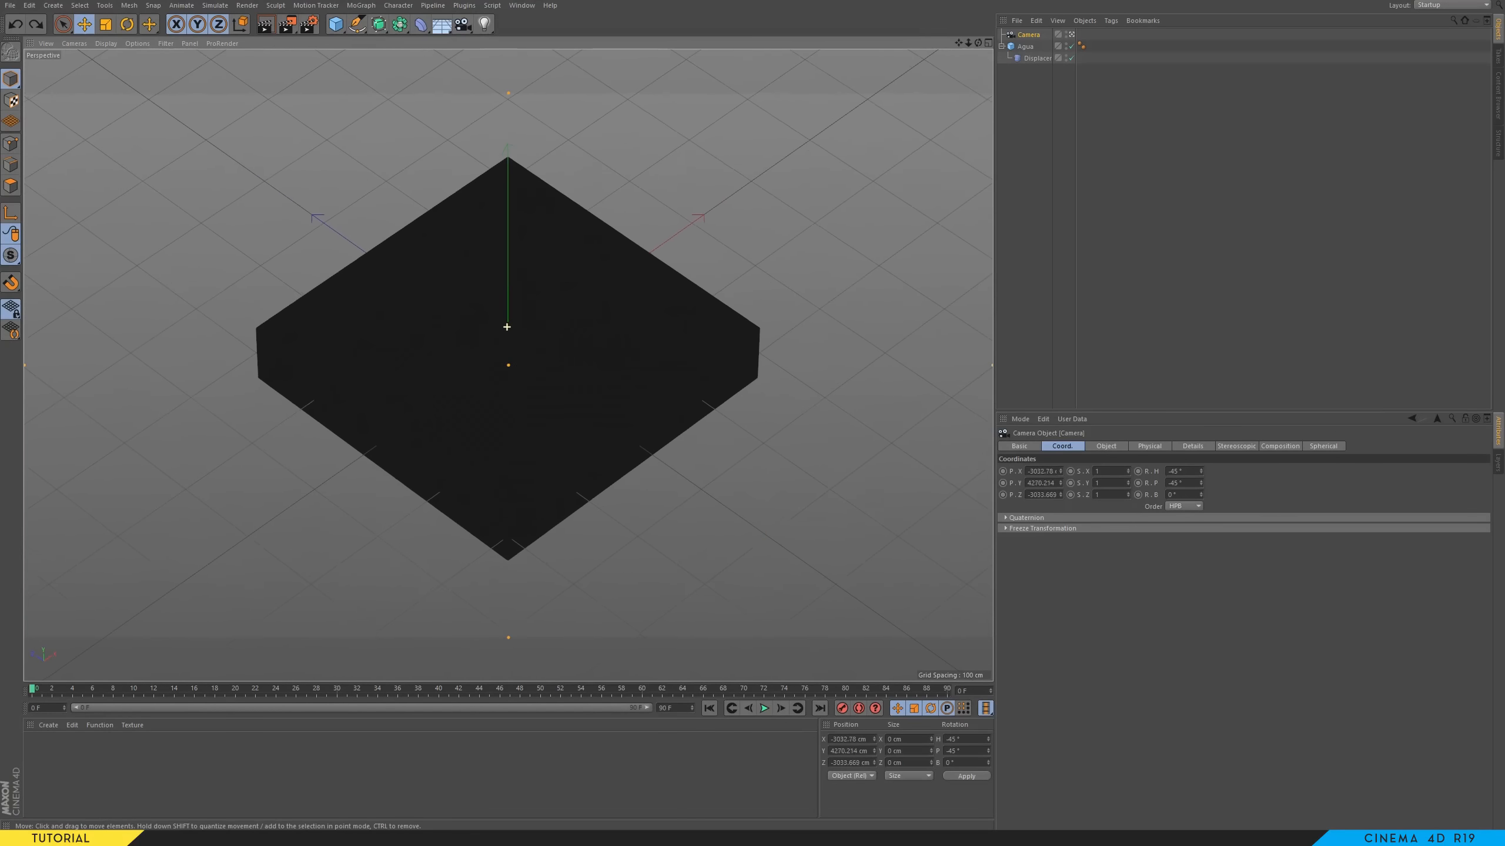
{"action": "right_click_drag", "start_coordinate": [506, 327], "coordinate": [500, 330], "text": "alt"}
{"action": "left_click", "coordinate": [105, 44]}
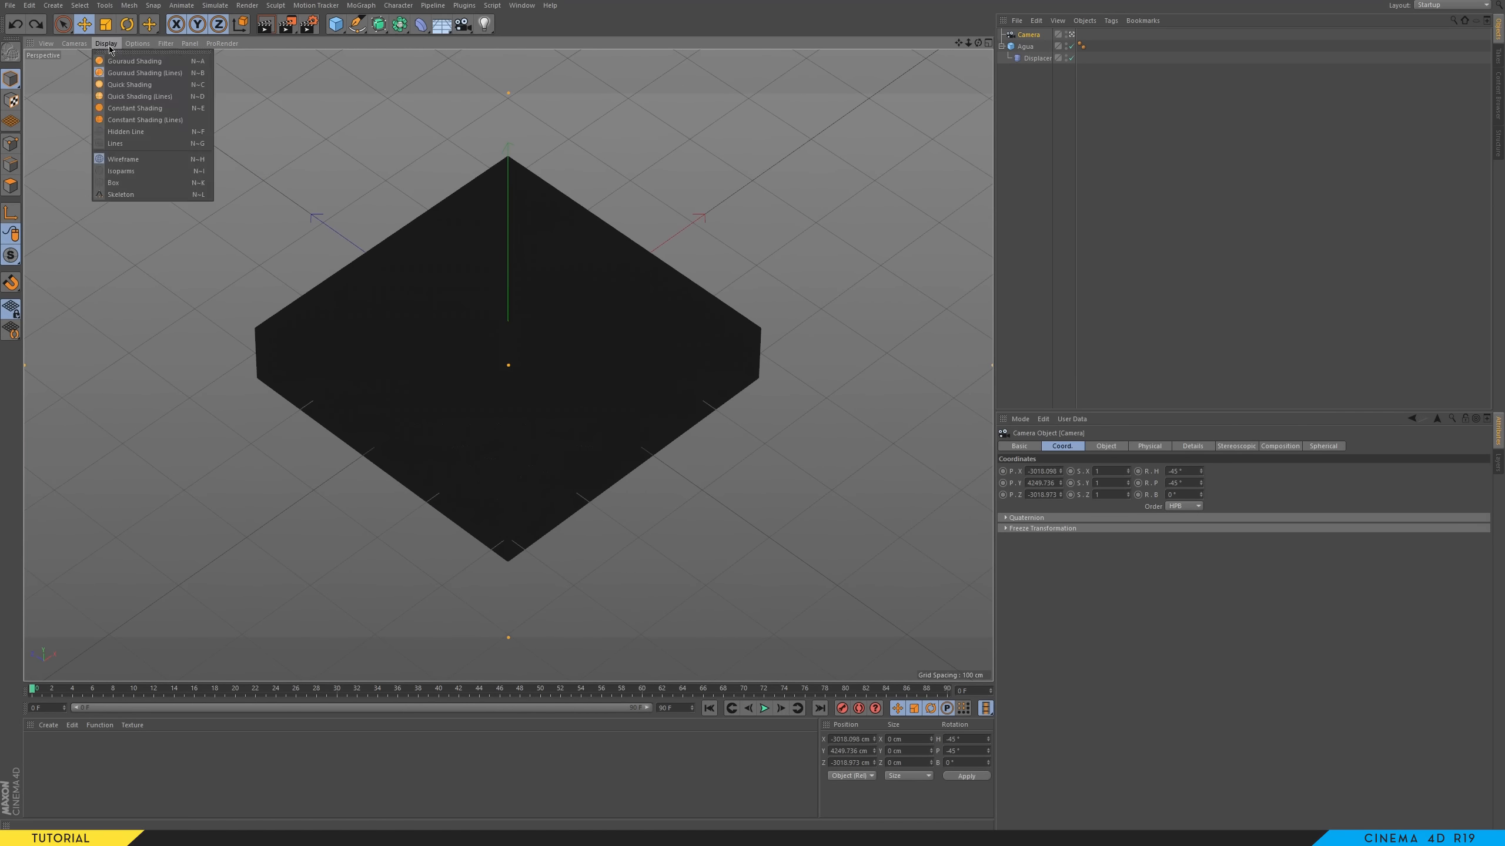
{"action": "left_click", "coordinate": [128, 57]}
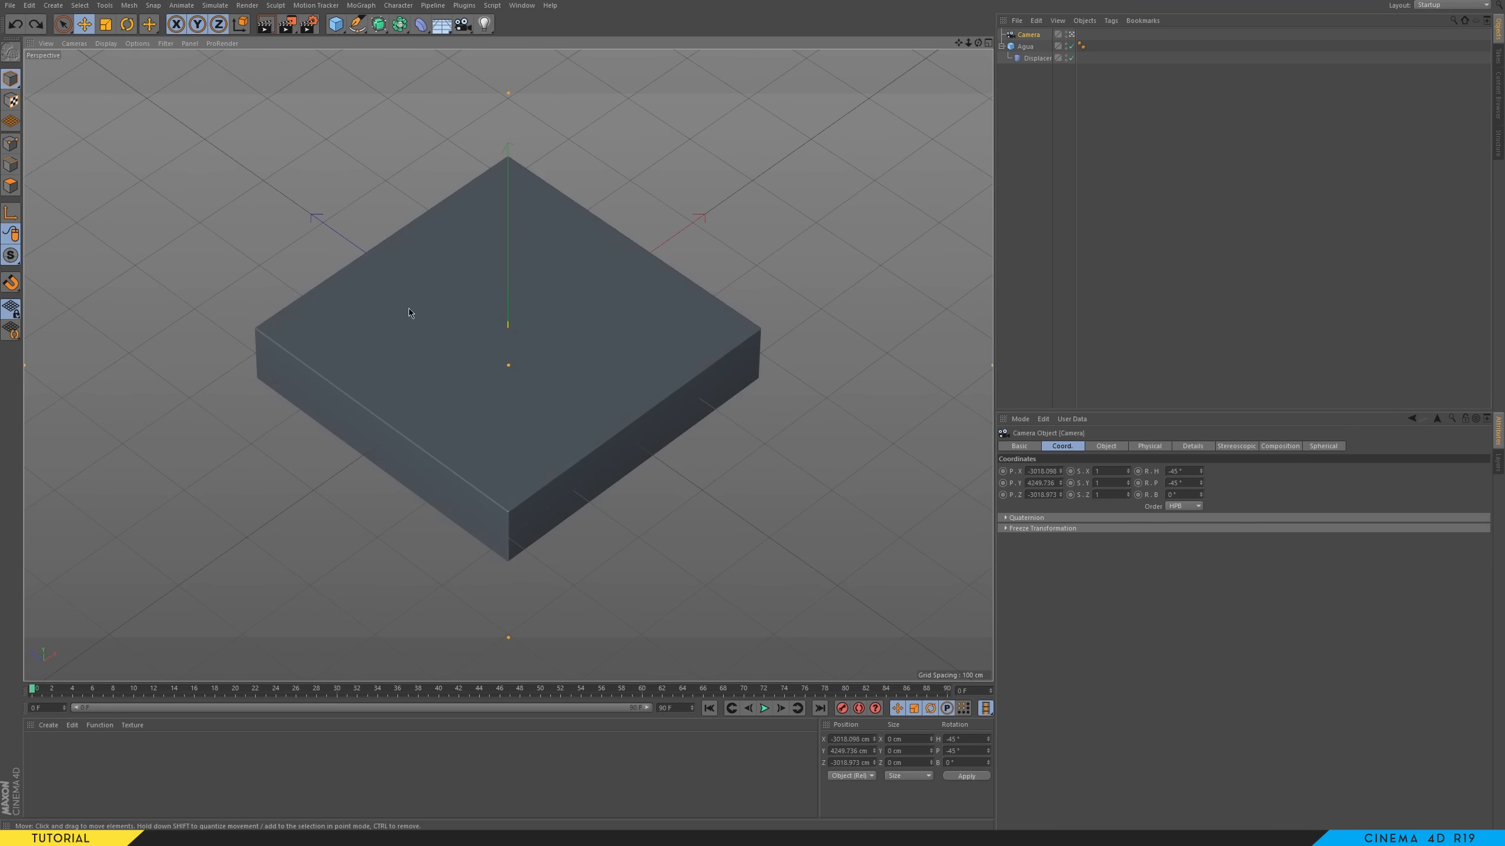
- Load a Noise shader as the custom shader of the Displacer under Agua
{"action": "left_click", "coordinate": [821, 276]}
{"action": "left_click", "coordinate": [1021, 61]}
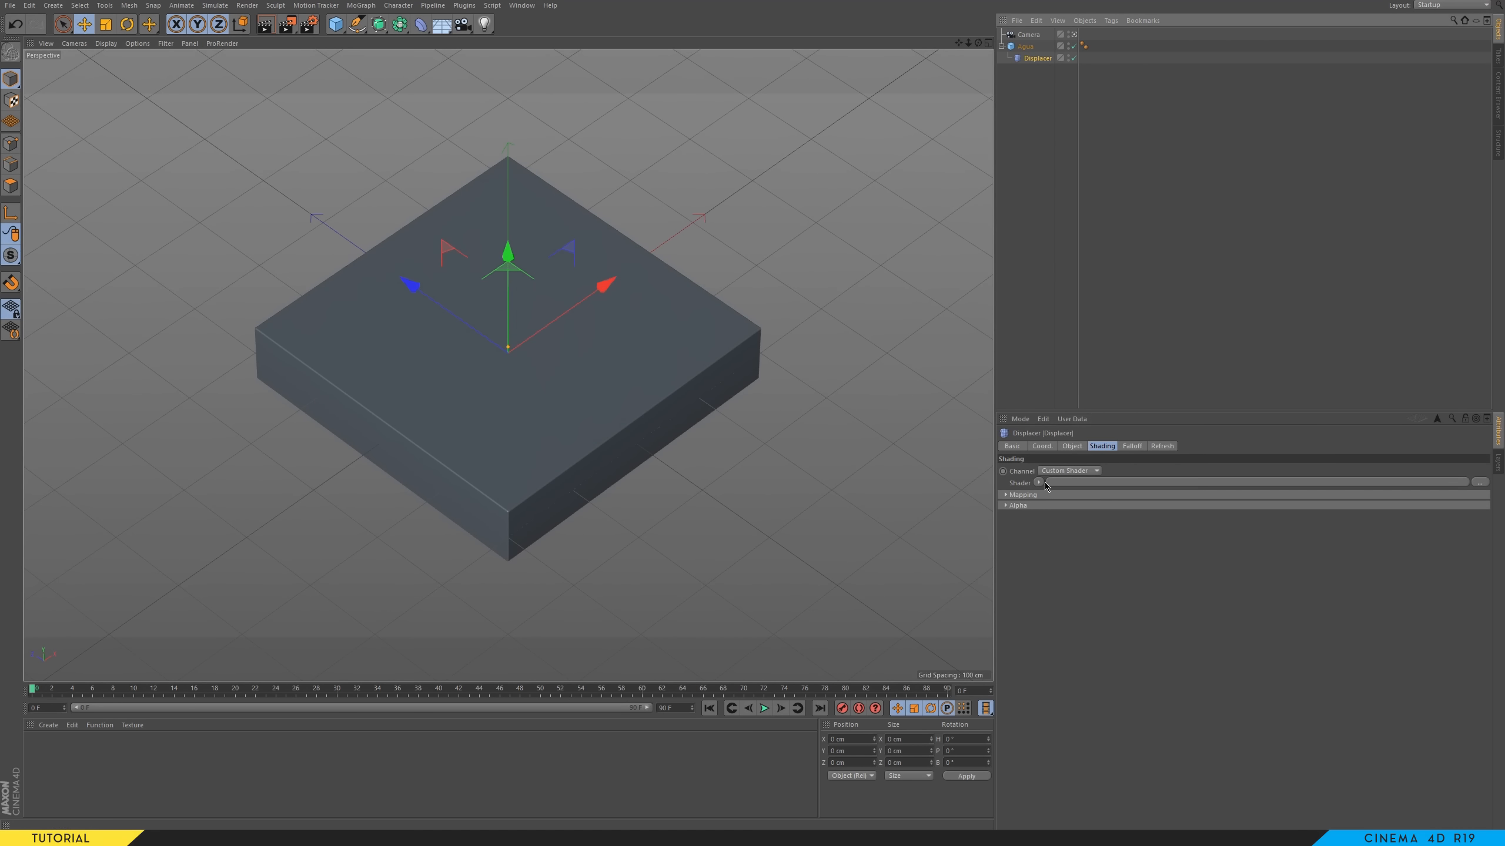
{"action": "left_click", "coordinate": [1039, 483]}
{"action": "left_click", "coordinate": [1184, 540]}
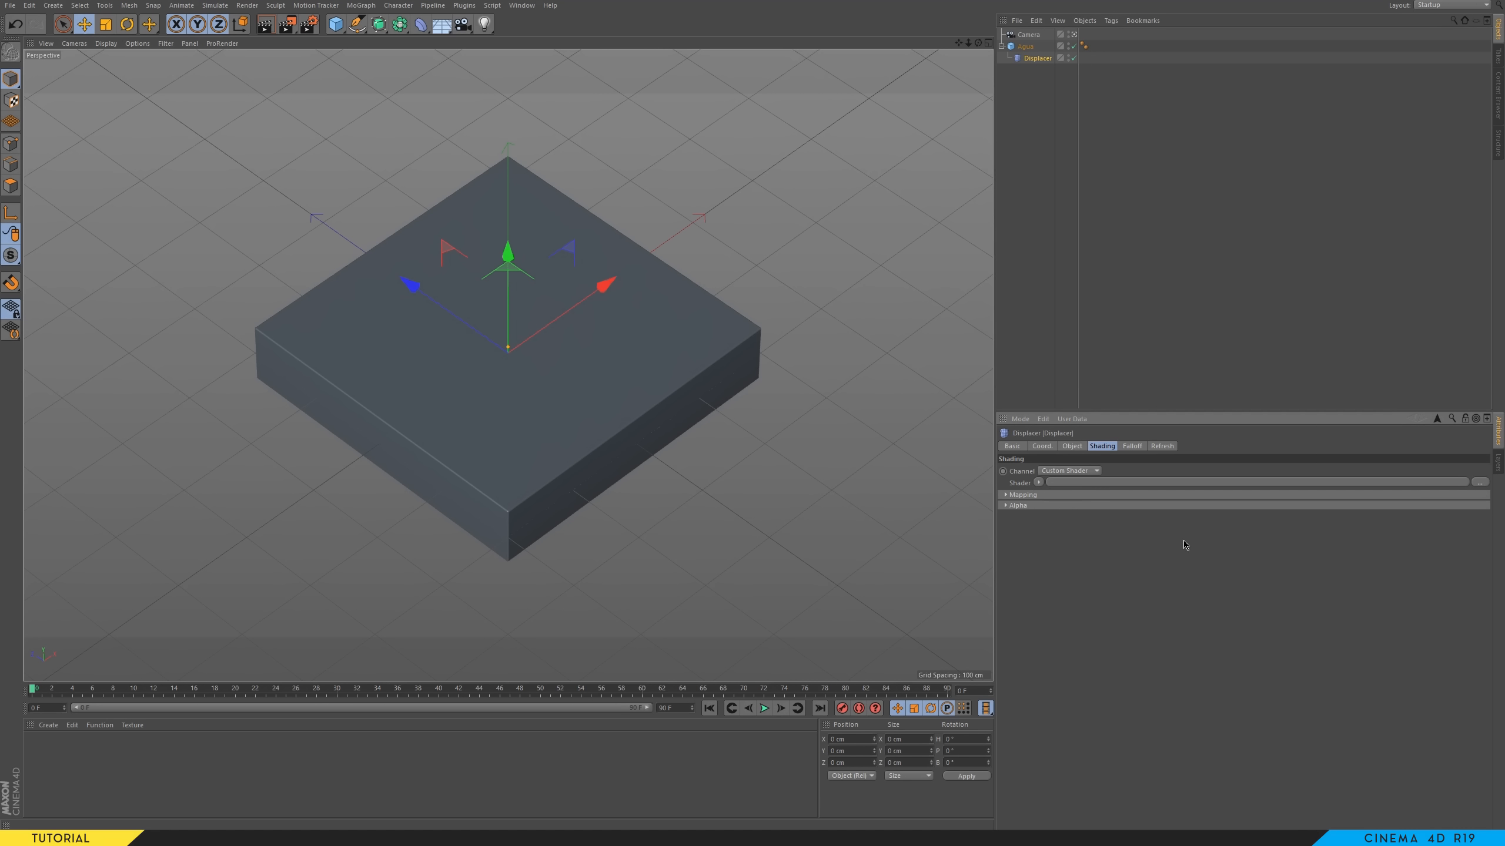
{"action": "left_click", "coordinate": [1038, 483]}
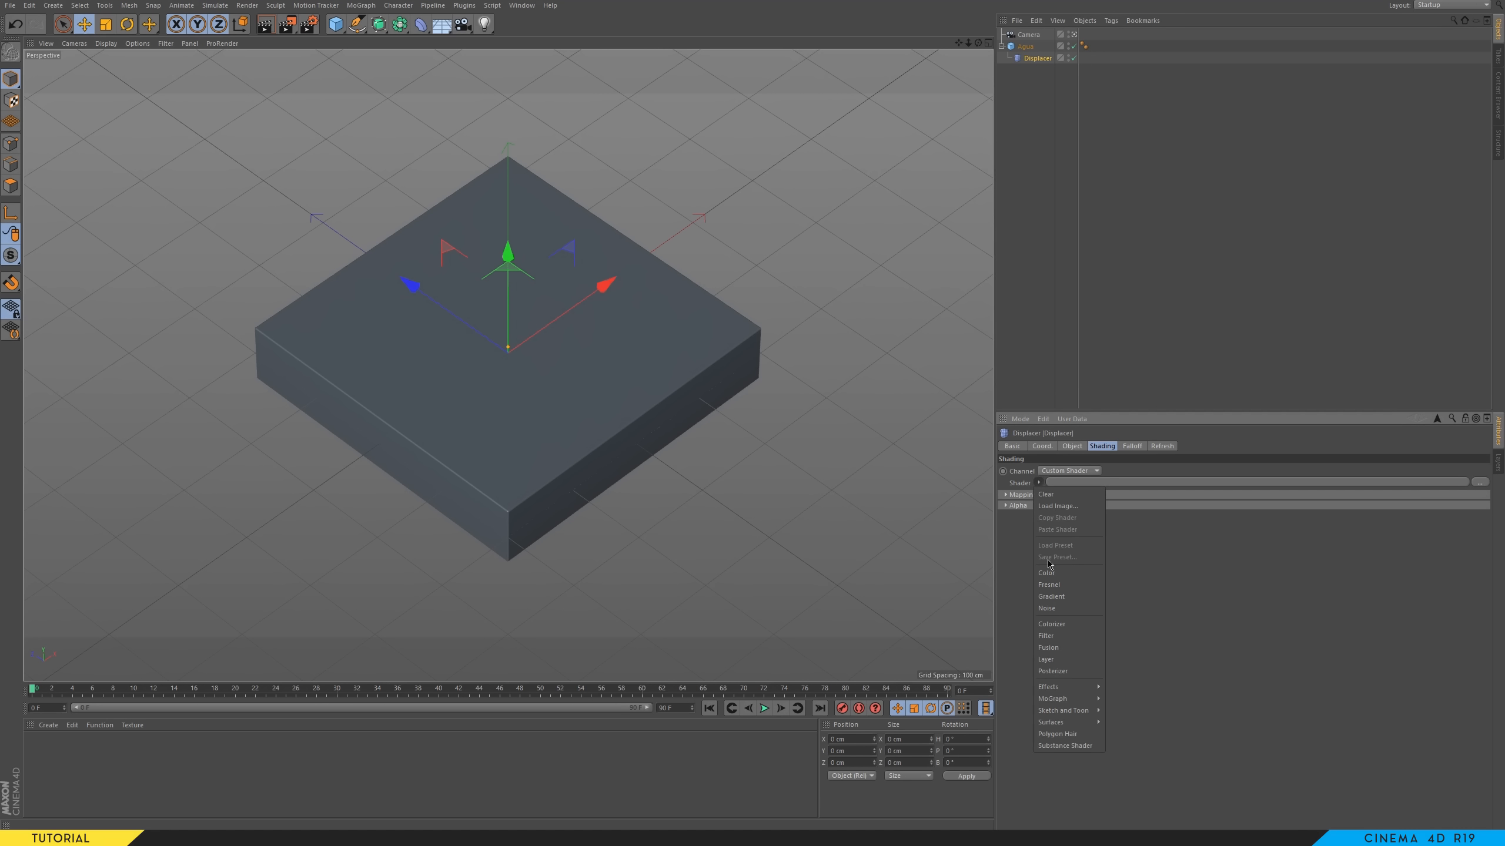
{"action": "left_click", "coordinate": [1062, 608]}
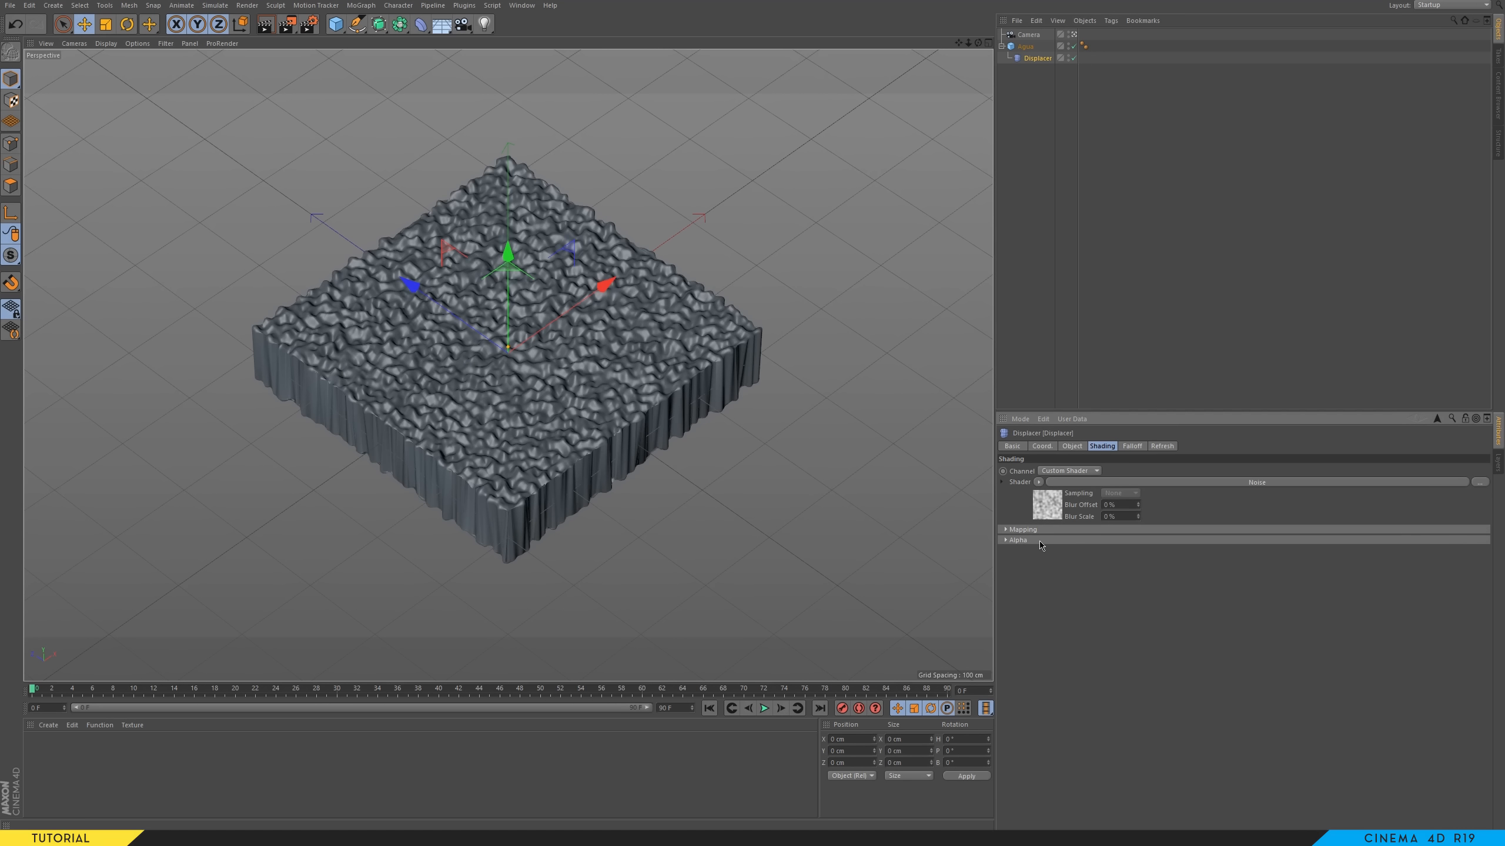
- Set the Displacer's noise shader to the Electric type with 6 octaves and a global scale of 1000 %
{"action": "left_click", "coordinate": [1077, 483]}
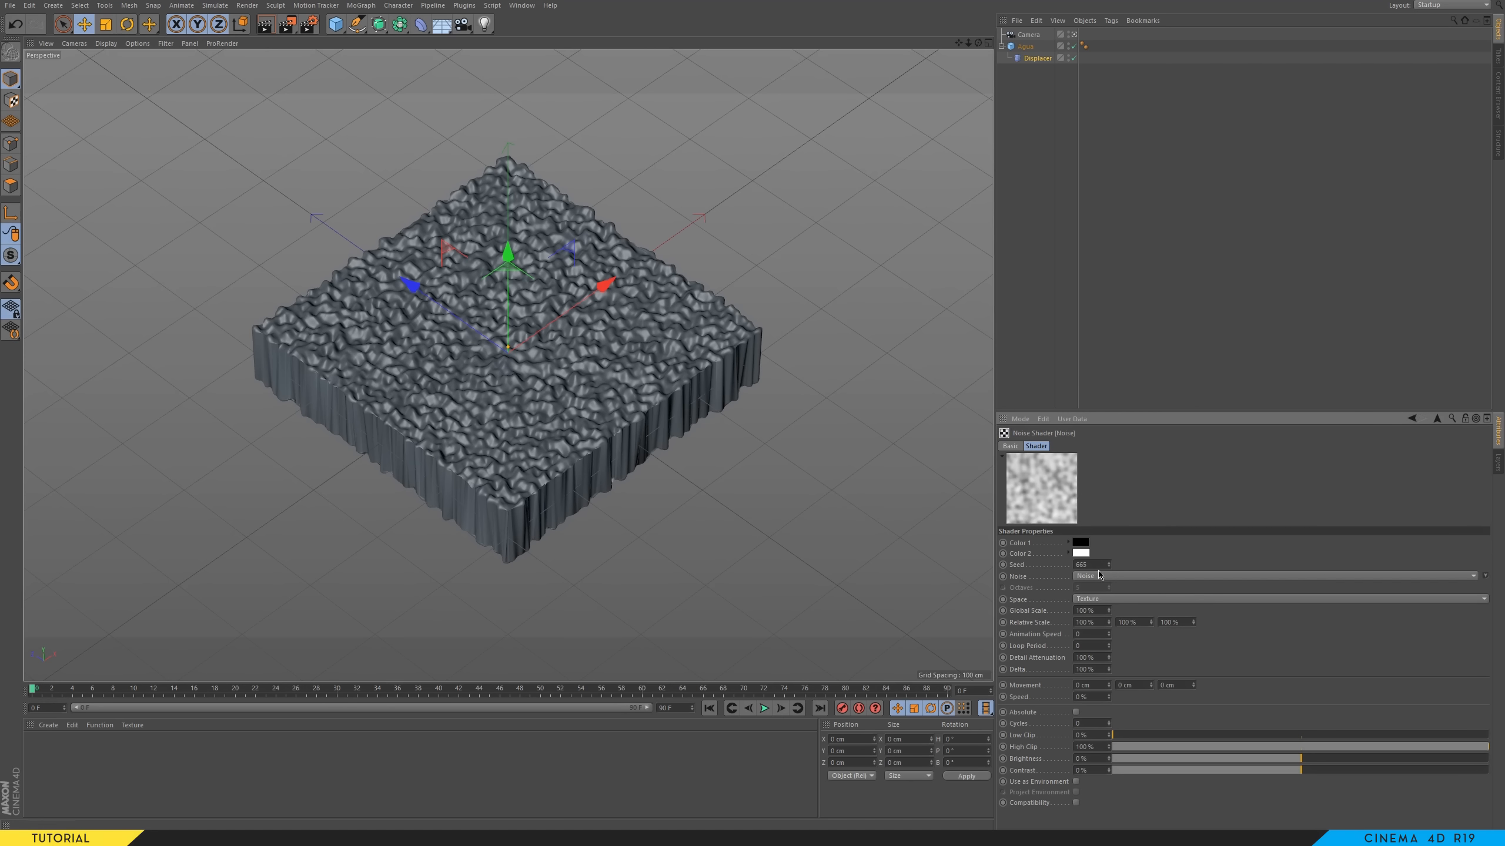
{"action": "left_click", "coordinate": [1098, 576]}
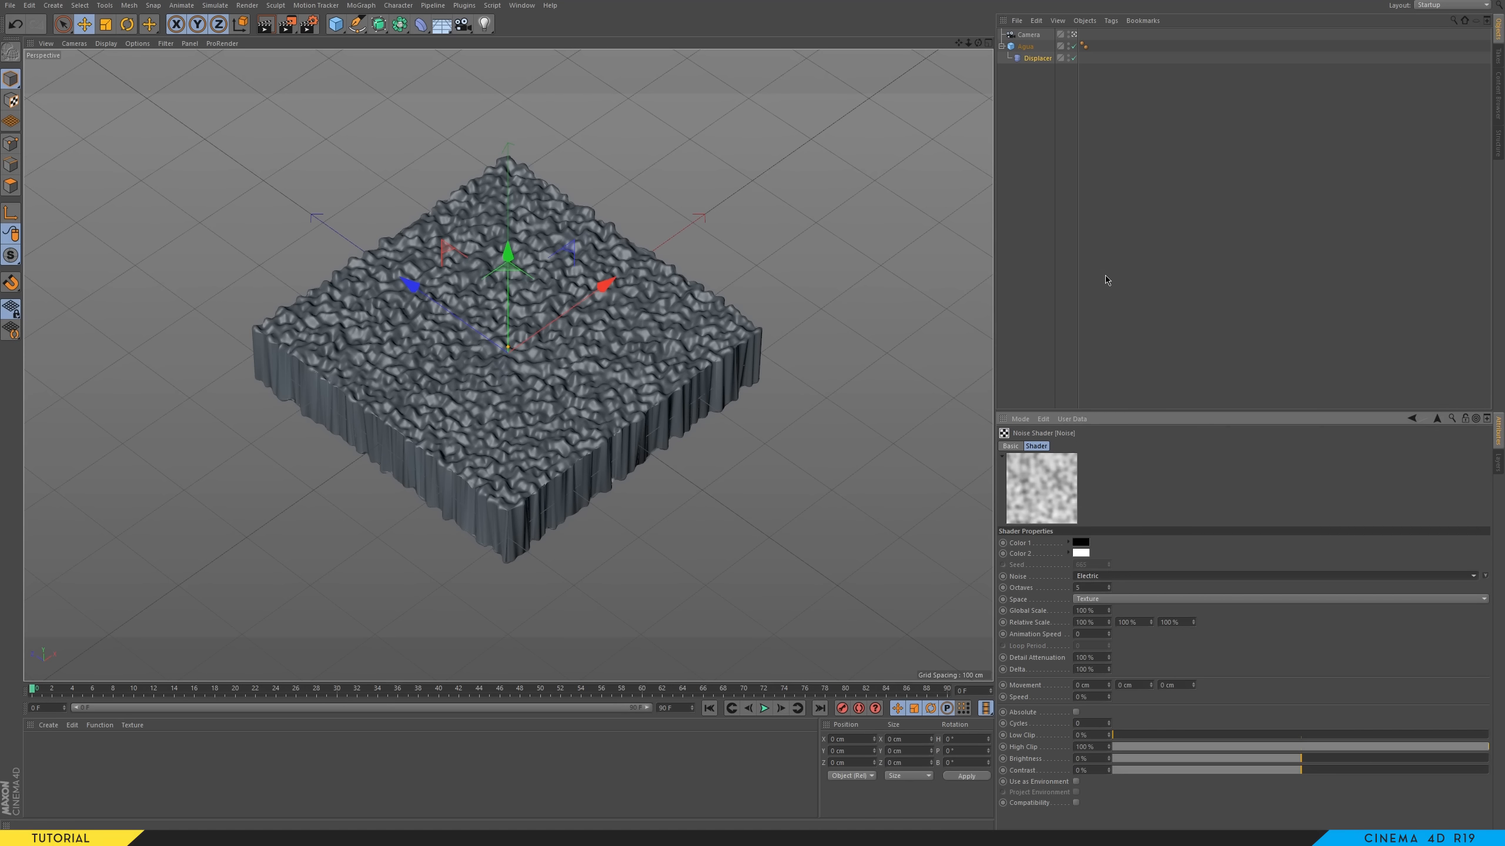
{"action": "left_click", "coordinate": [1114, 279]}
{"action": "left_click", "coordinate": [1089, 587]}
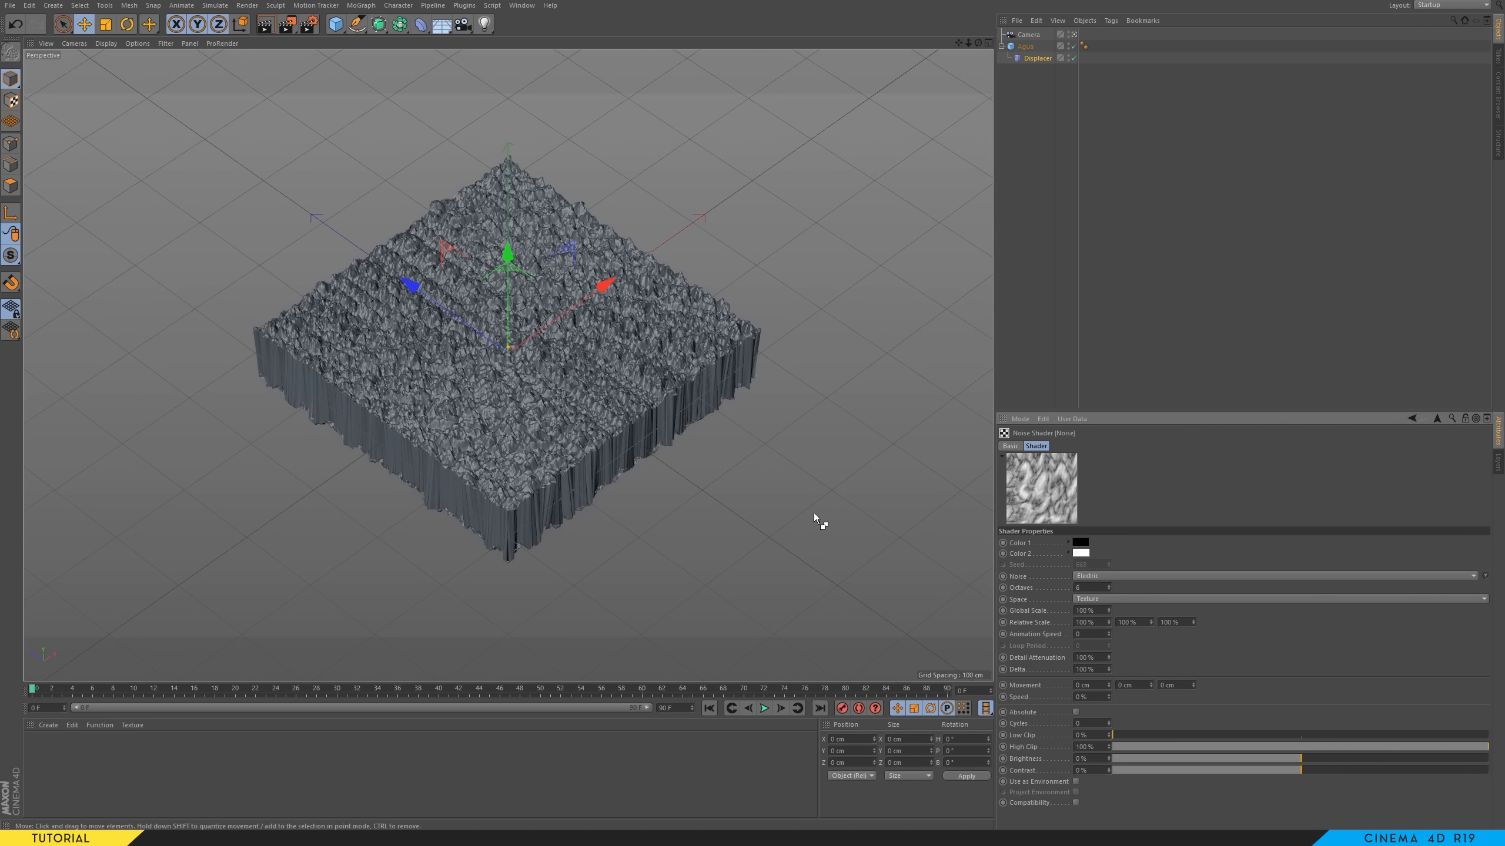
{"action": "left_click", "coordinate": [1093, 612]}
{"action": "type", "text": "10"}
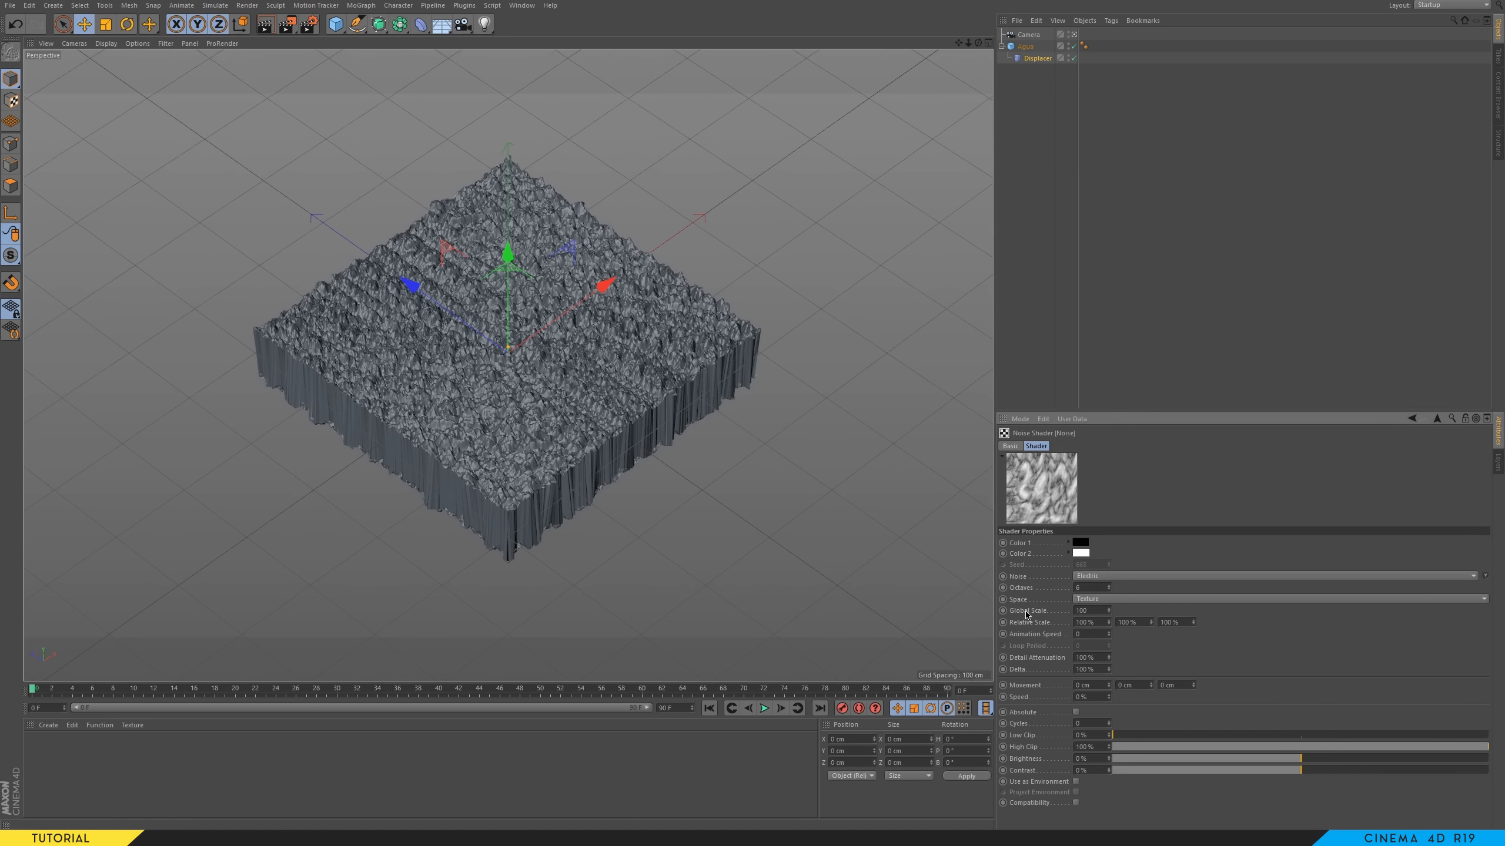
{"action": "type", "text": "00"}
{"action": "key", "text": "Return"}
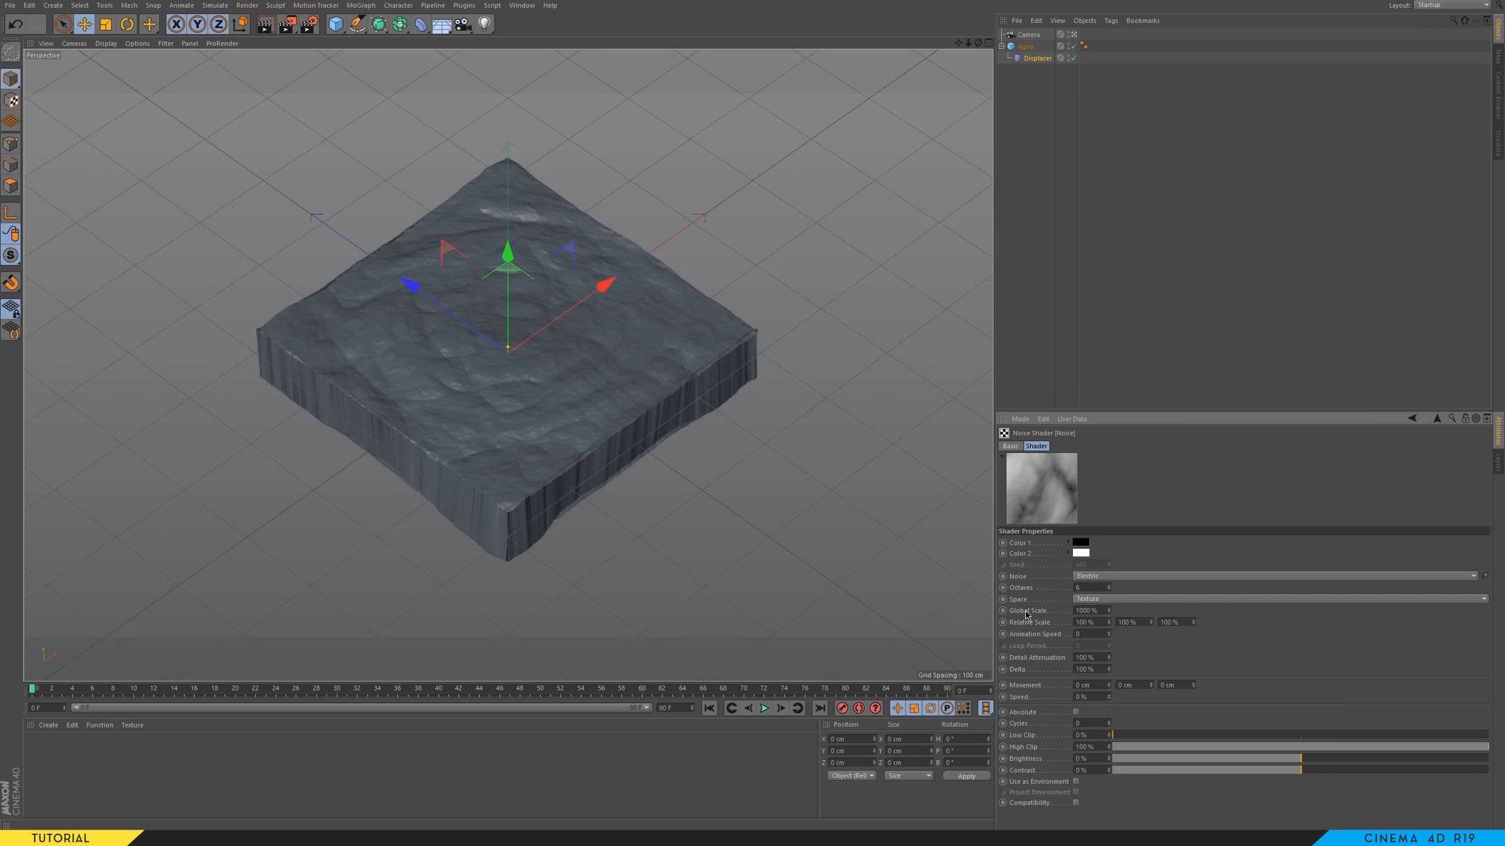
- Set the noise shader's animation speed to 2 and play the animation to preview the moving surface
{"action": "left_click", "coordinate": [1085, 632]}
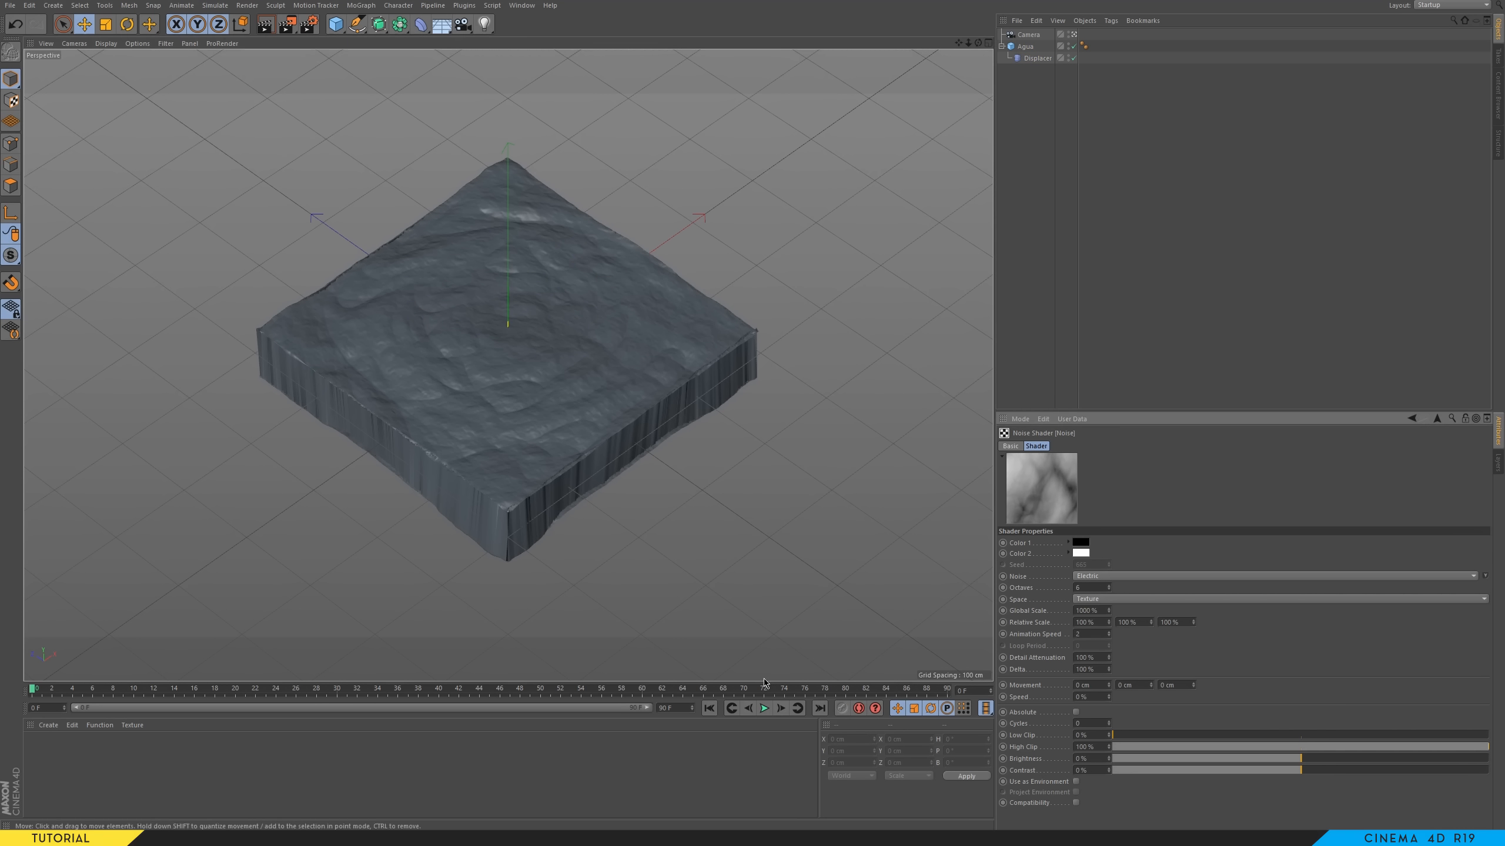
{"action": "left_click", "coordinate": [764, 708]}
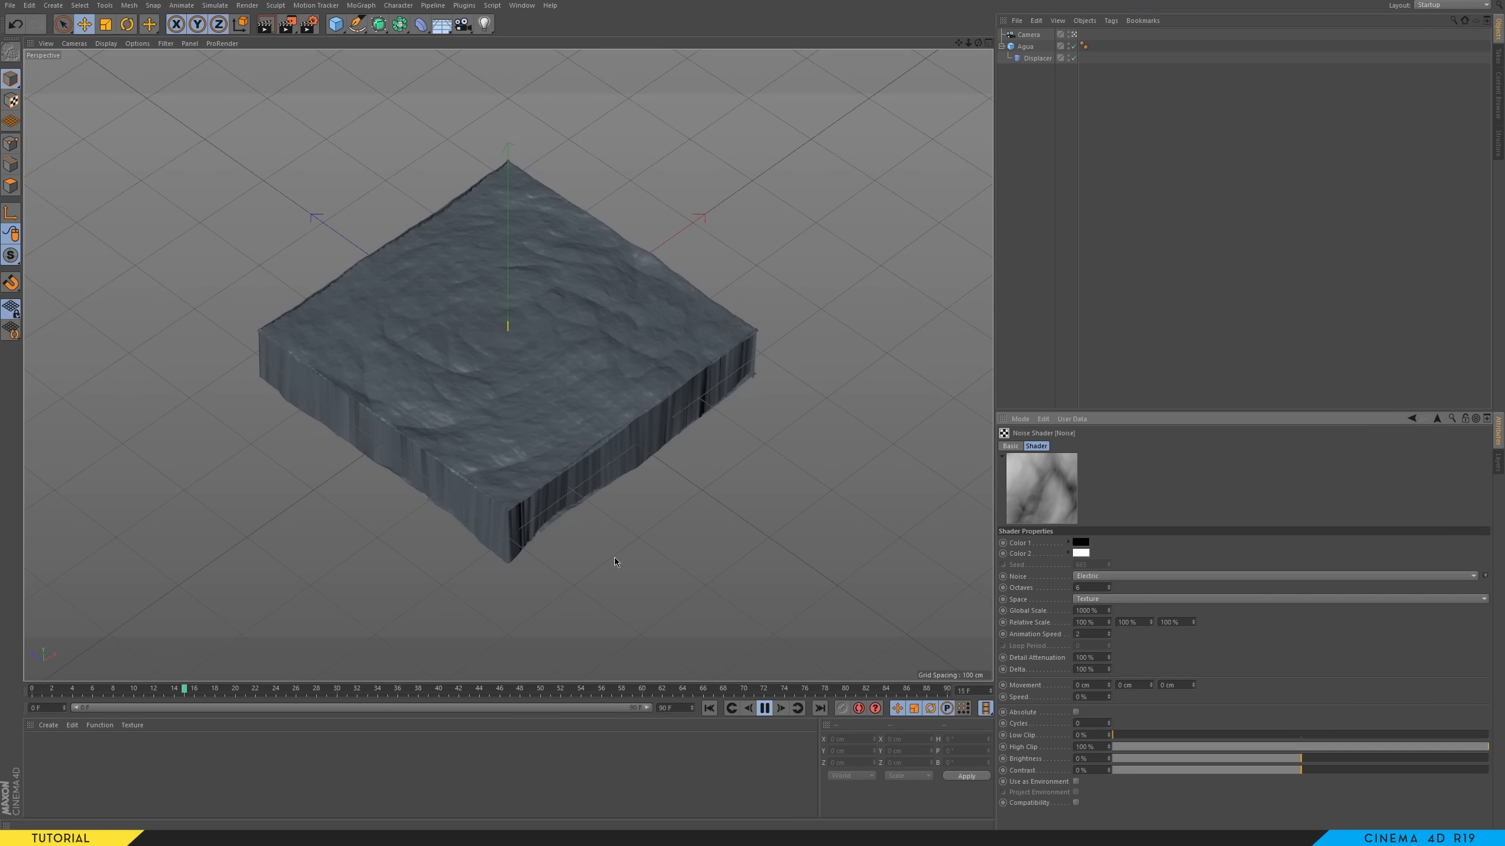
{"action": "left_click", "coordinate": [766, 709]}
- Set the camera's pitch to -34° and reframe the Agua cube with some space around it
{"action": "left_click", "coordinate": [1029, 34]}
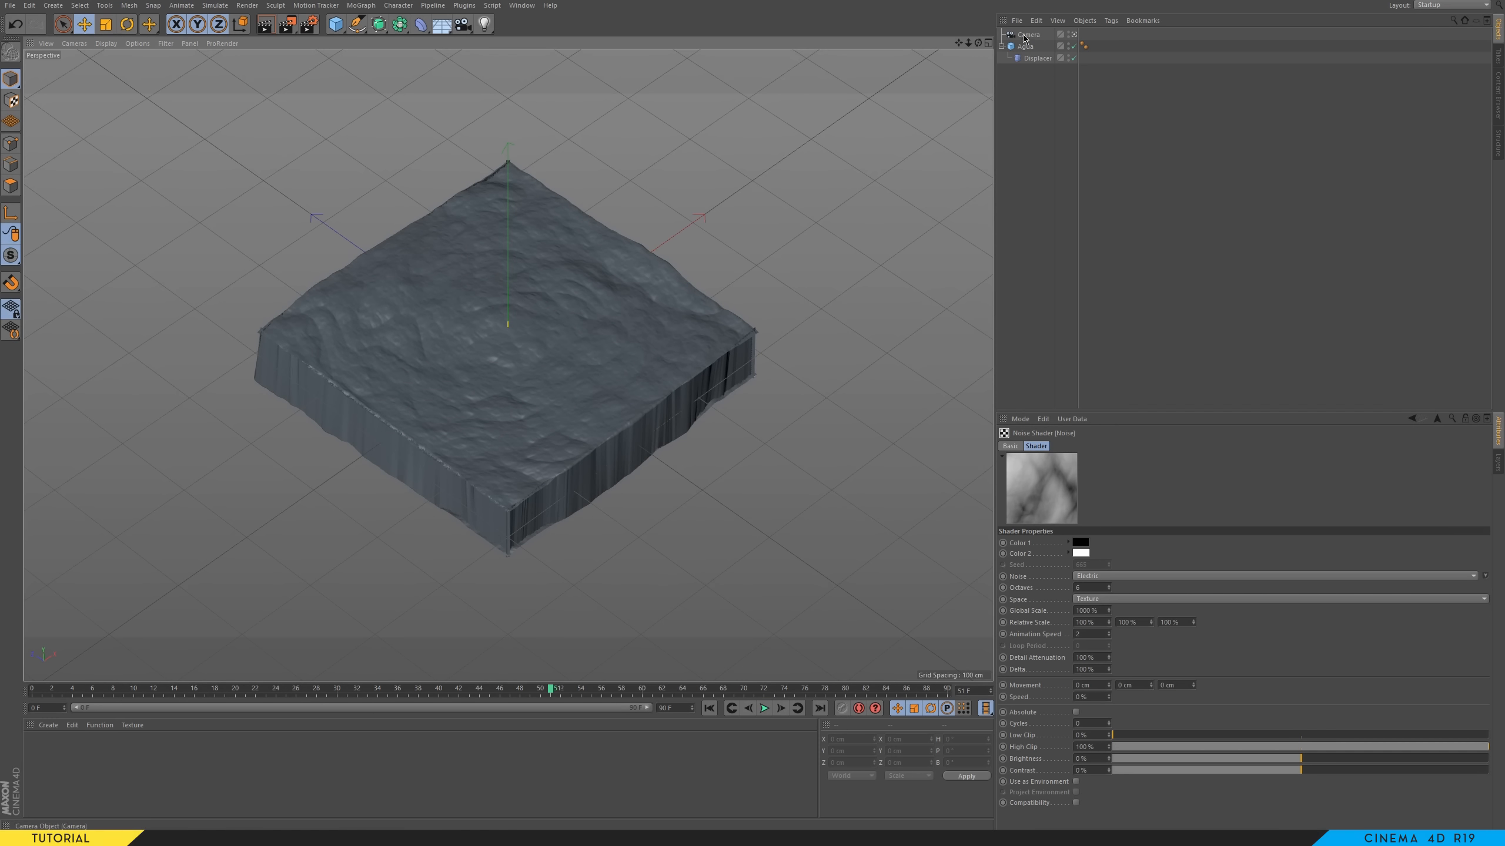
{"action": "left_click", "coordinate": [1063, 446]}
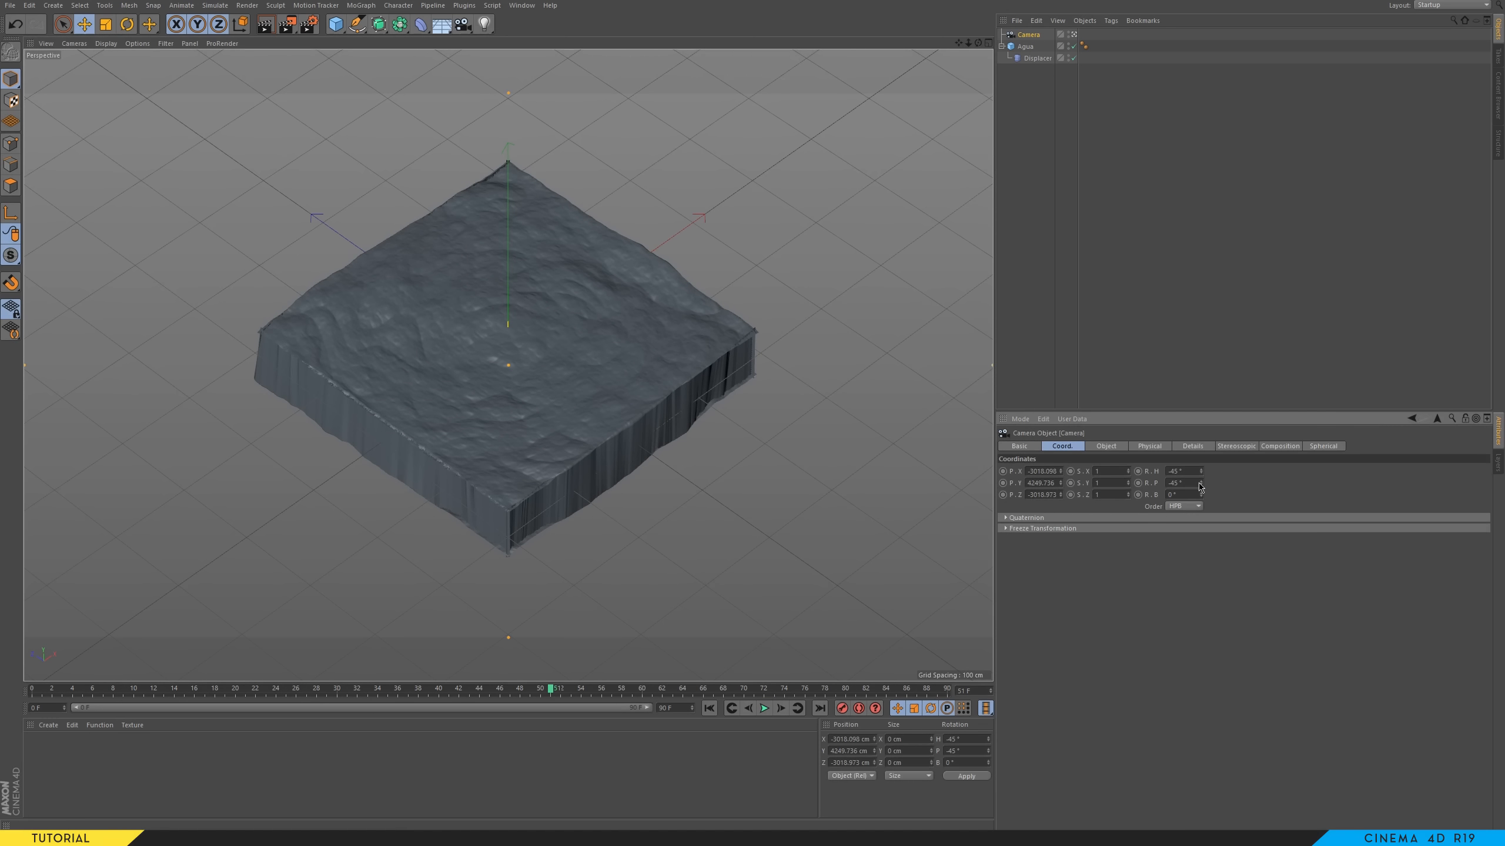
{"action": "left_click_drag", "start_coordinate": [1200, 483], "coordinate": [1201, 465]}
{"action": "key", "text": "ctrl+z"}
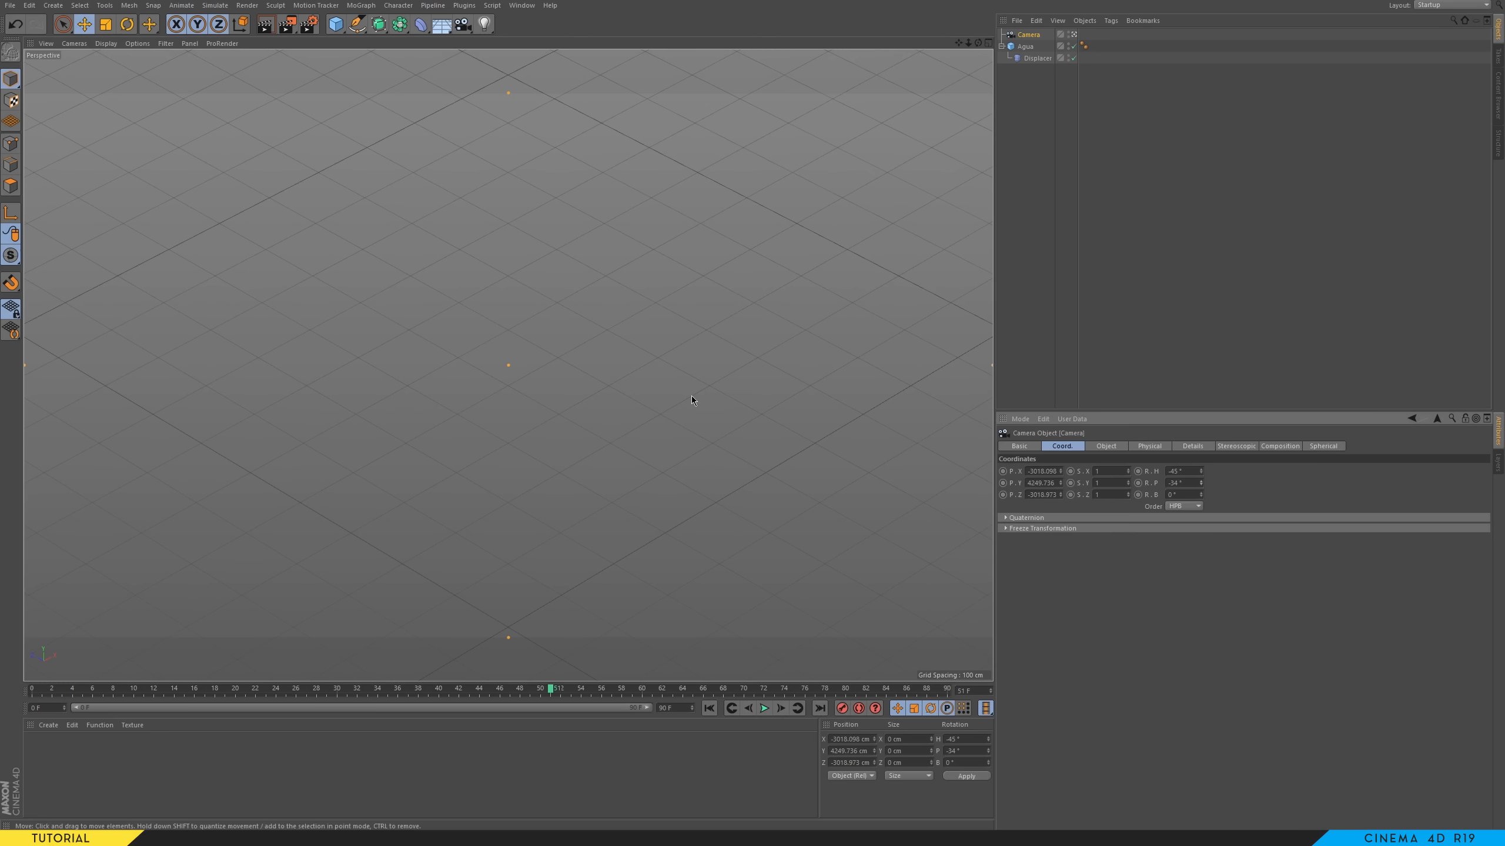
{"action": "left_click", "coordinate": [1031, 48]}
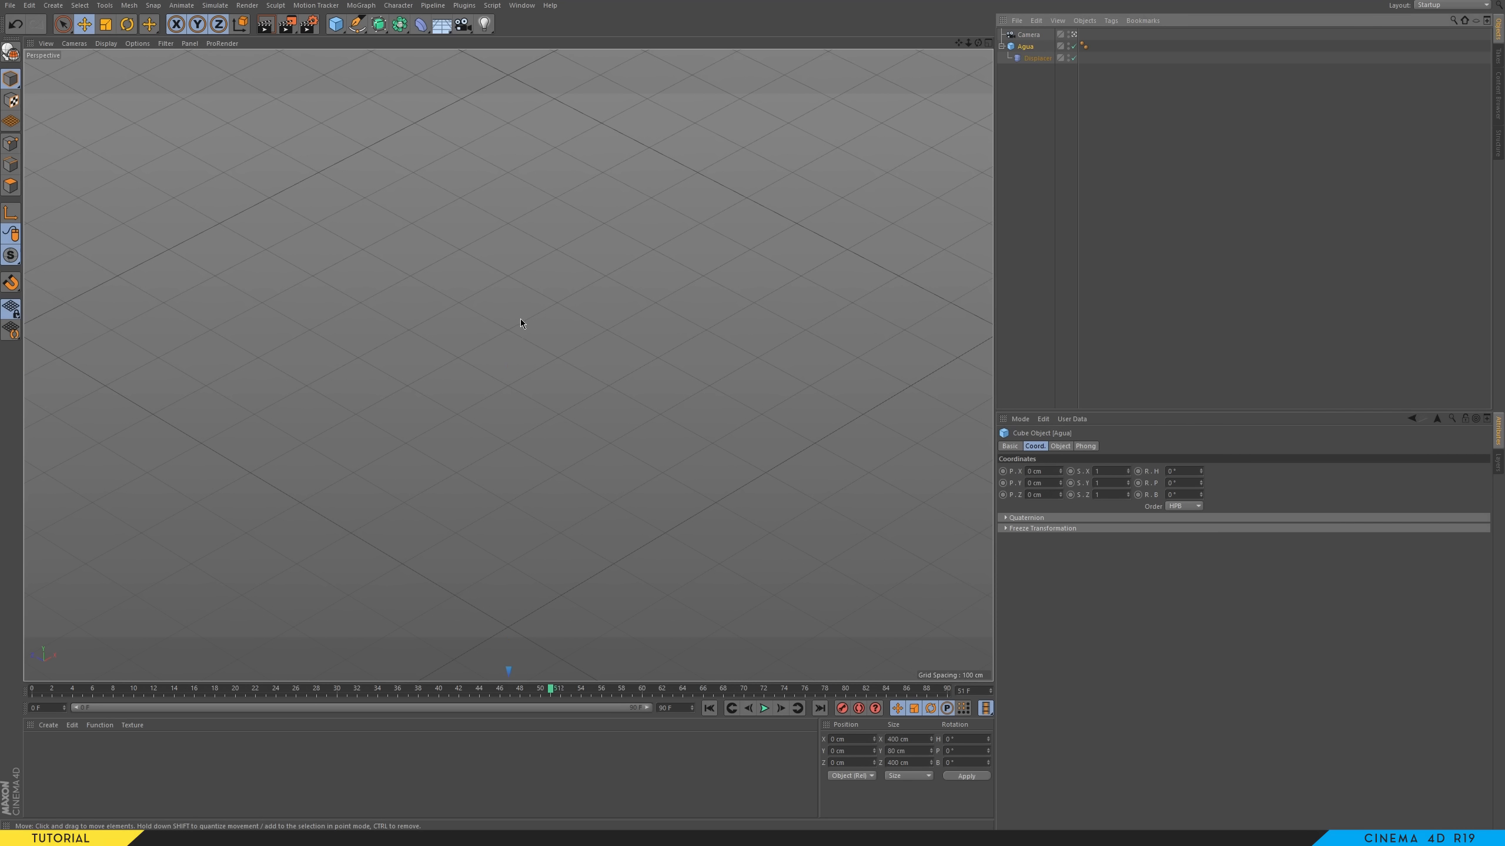
{"action": "key", "text": "s"}
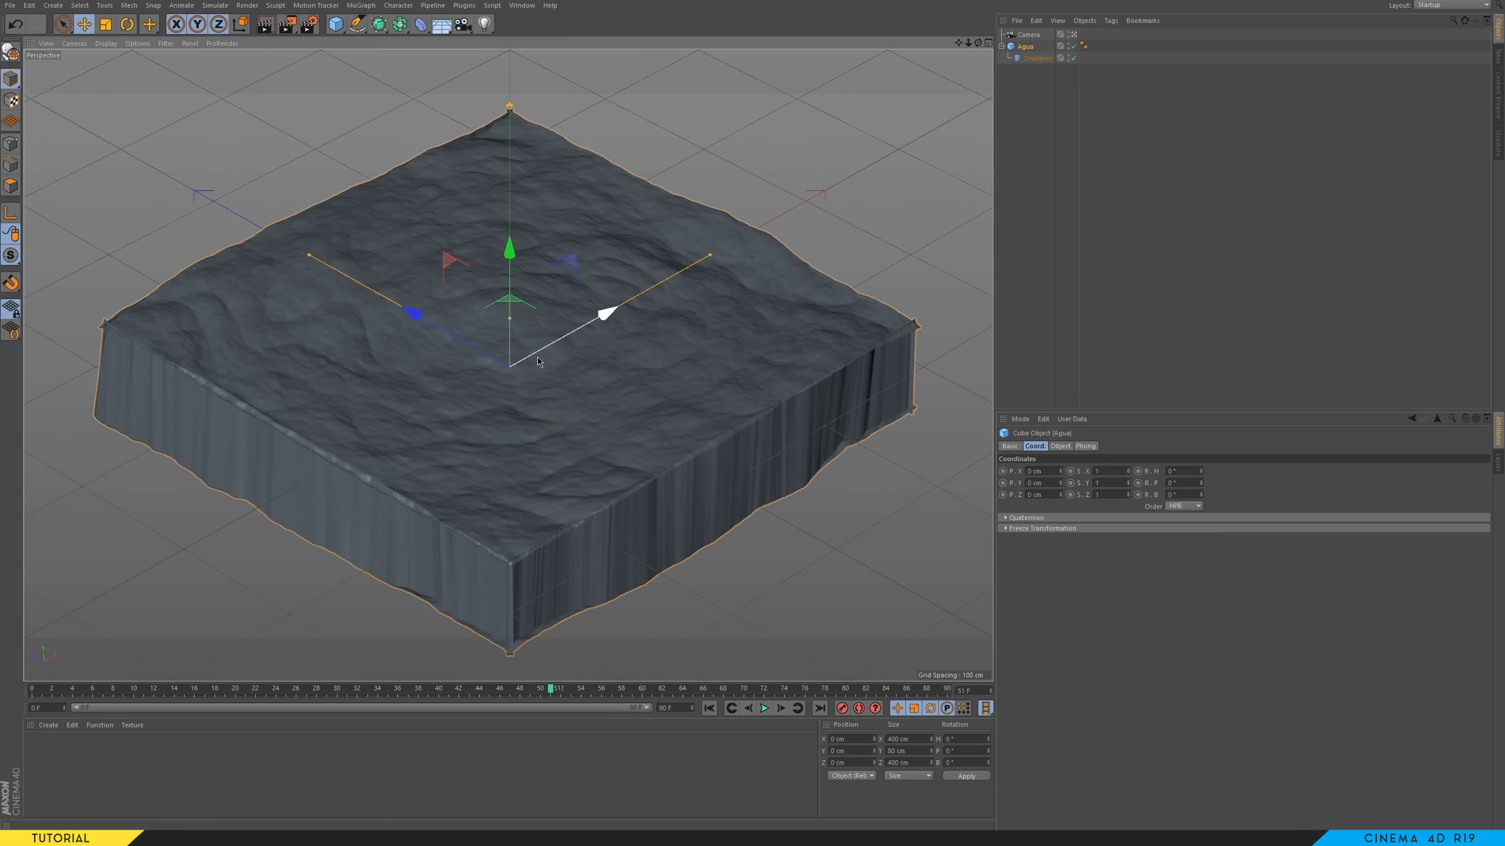
{"action": "scroll", "coordinate": [538, 361], "scroll_direction": "down", "scroll_amount": 4}
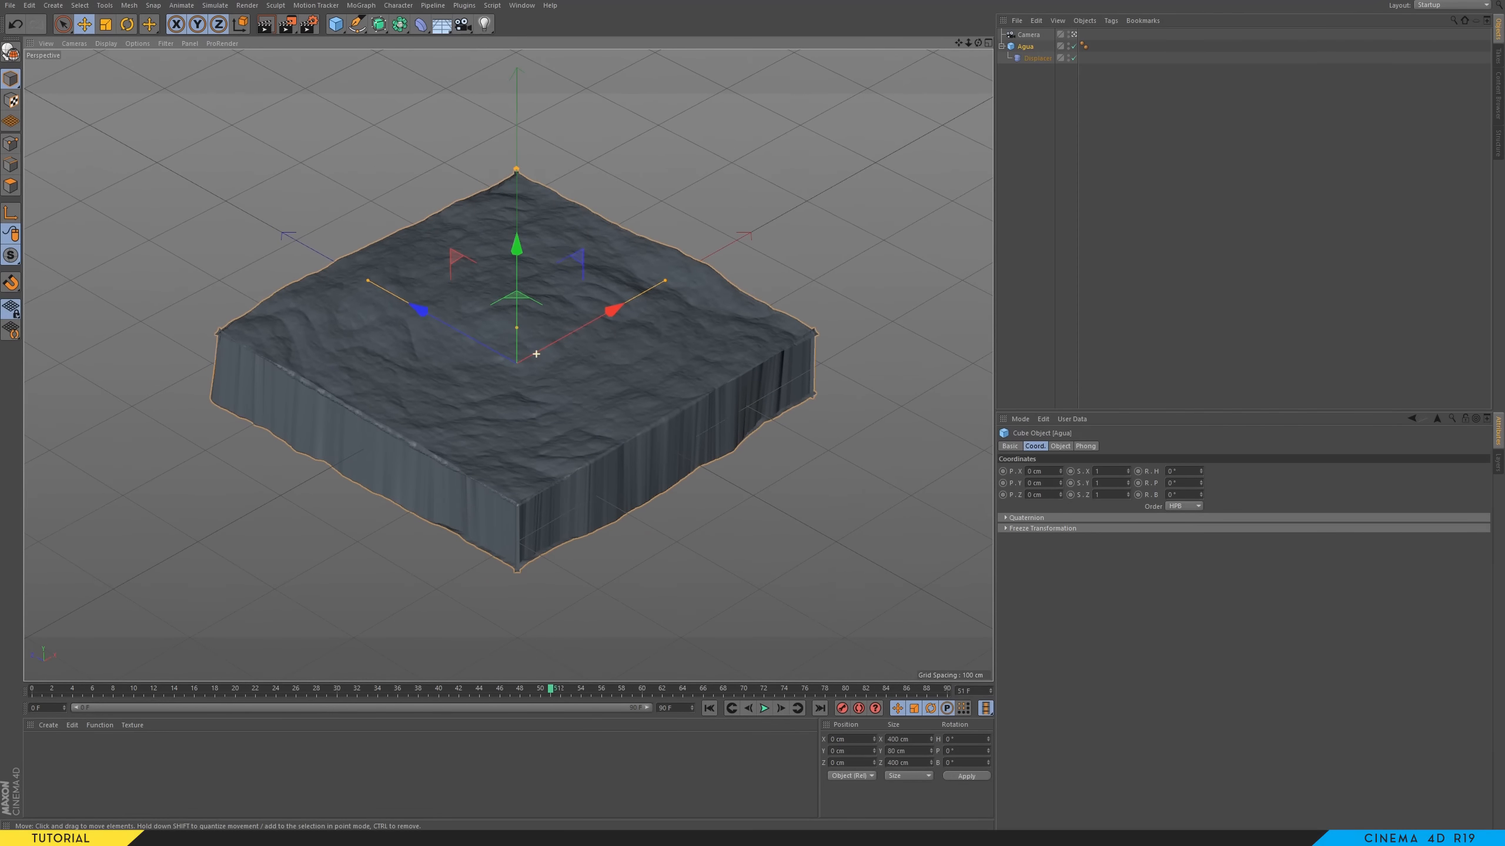
{"action": "left_click", "coordinate": [803, 224]}
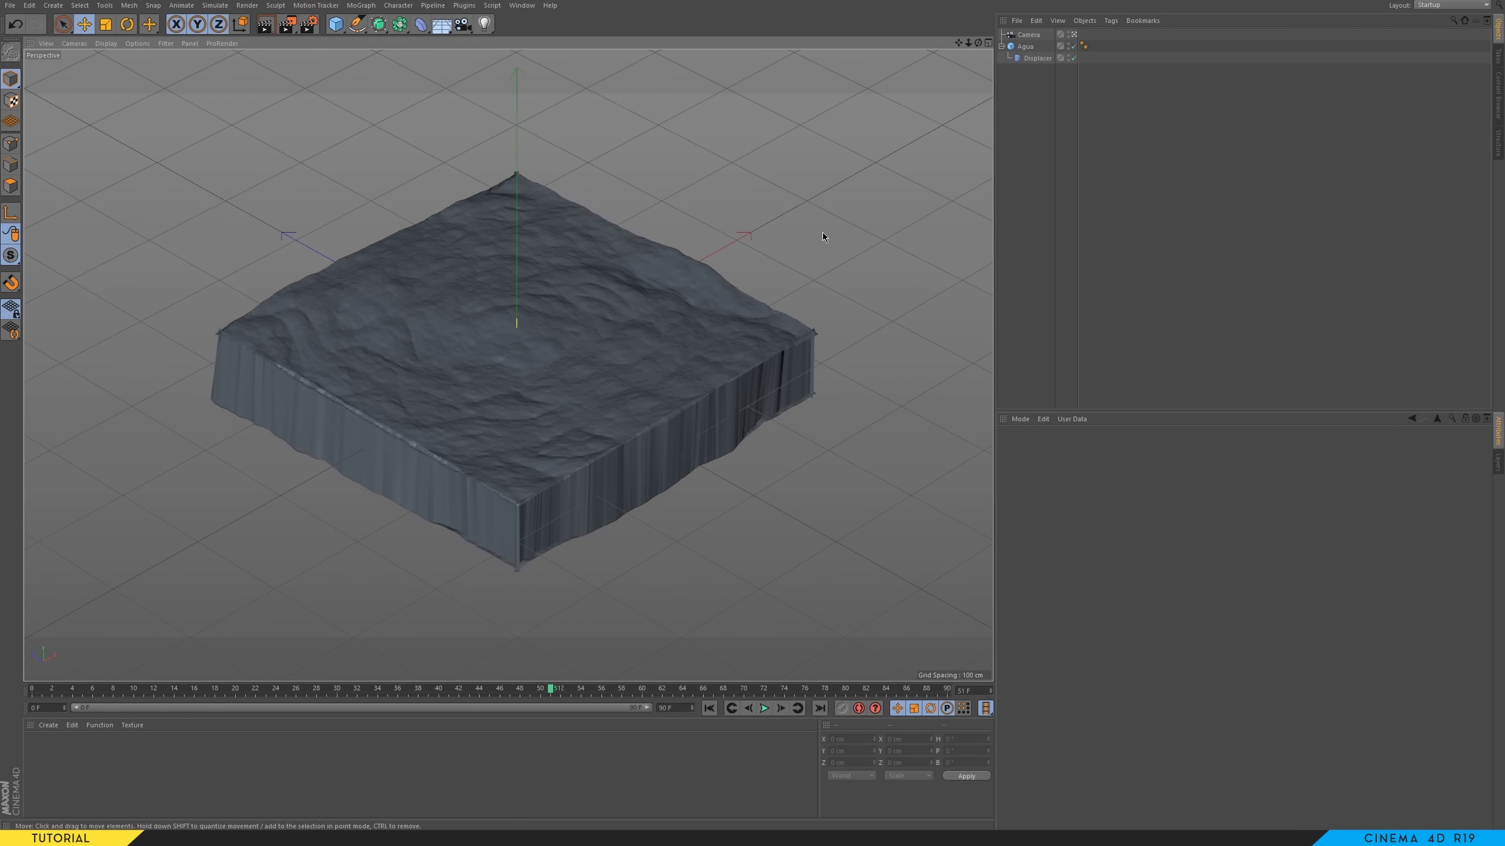
- Create a null object and make the Camera its child
{"action": "left_click", "coordinate": [53, 4]}
{"action": "mouse_move", "coordinate": [60, 22]}
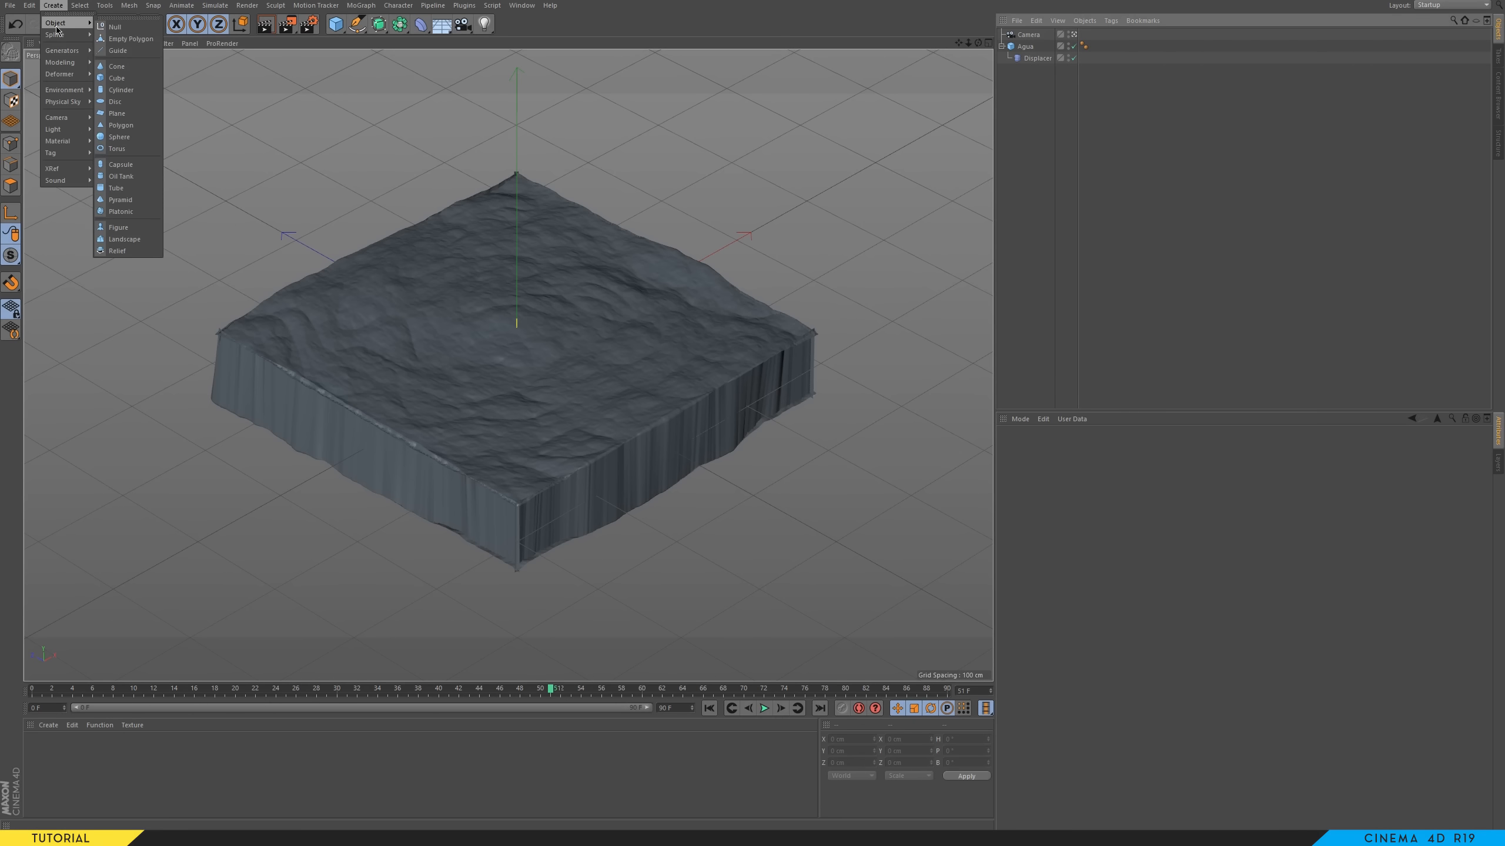
{"action": "left_click", "coordinate": [120, 27]}
{"action": "left_click_drag", "start_coordinate": [1034, 46], "coordinate": [1027, 38]}
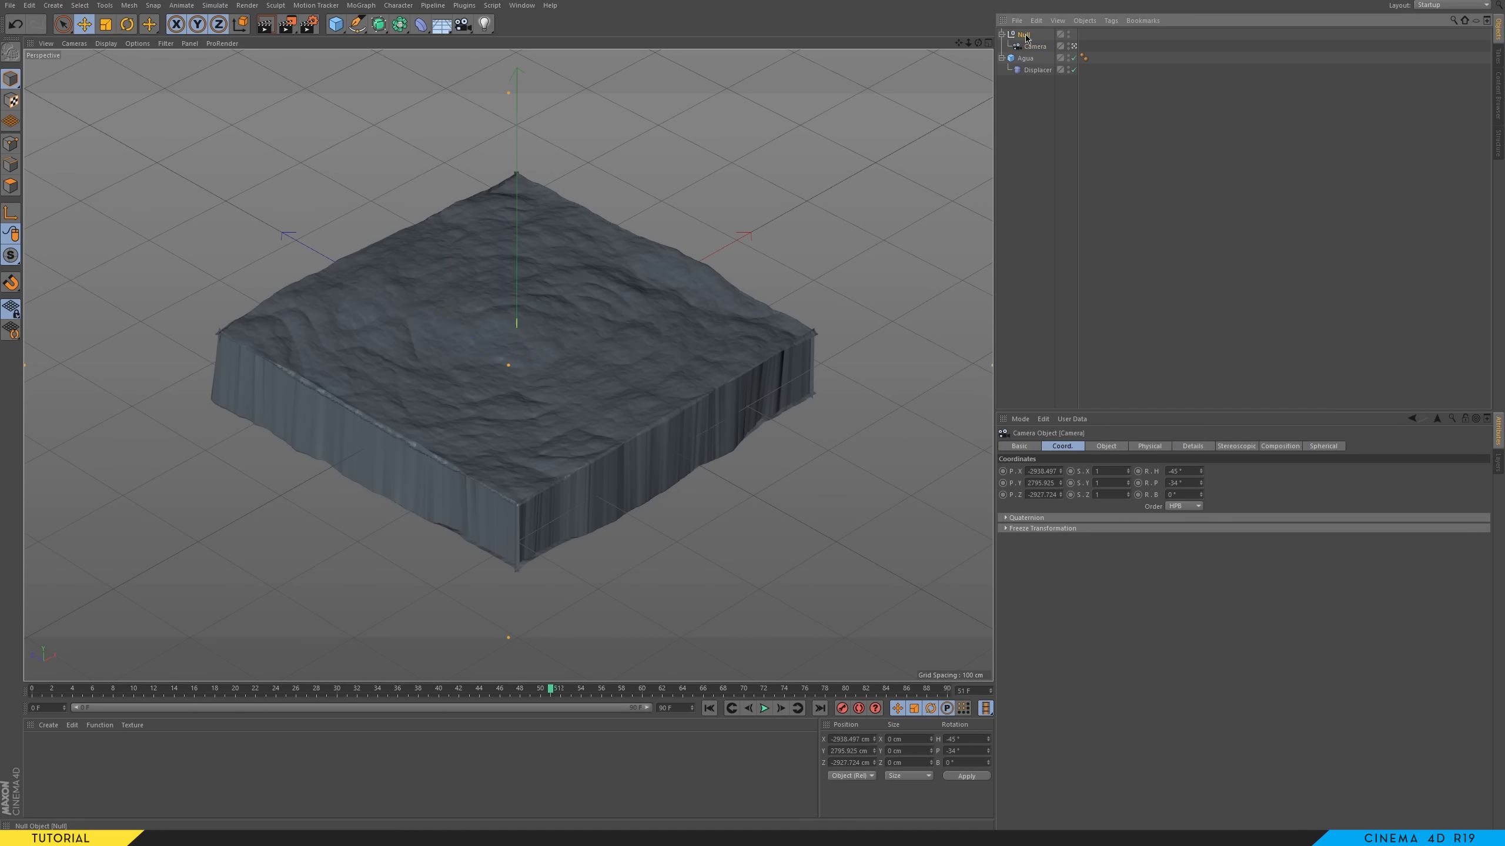
- Try changing the null's pitch to rotate the camera around the block, and rename the null to camera
{"action": "left_click", "coordinate": [1027, 38]}
{"action": "left_click_drag", "start_coordinate": [1200, 483], "coordinate": [1203, 495]}
{"action": "double_click", "coordinate": [1023, 36]}
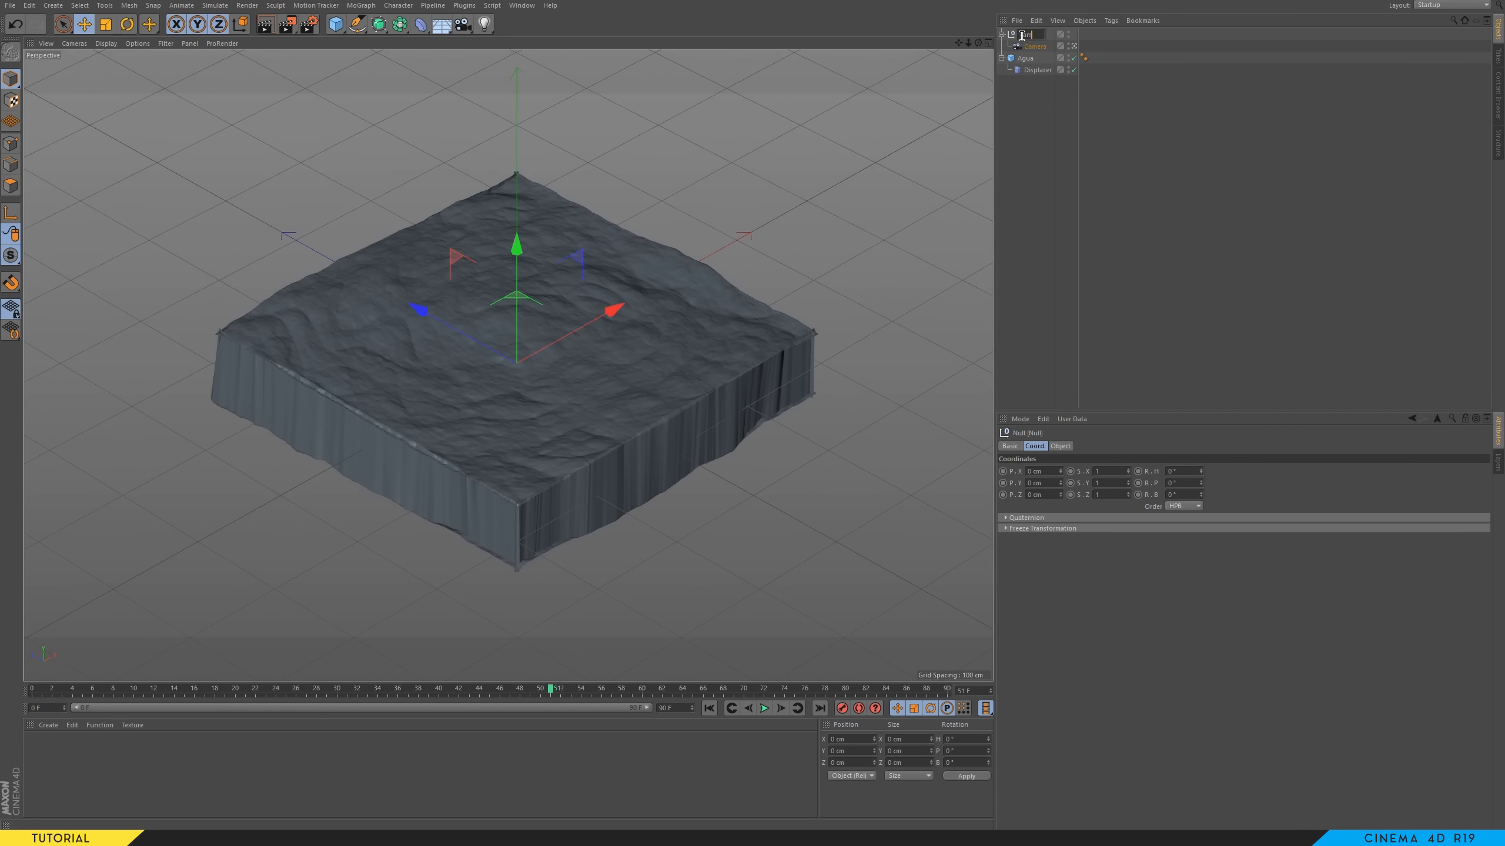
{"action": "key", "text": "Return"}
- Set the Displacer's direction to Planar with a +Y orientation so only the vertical axis is displaced
{"action": "left_click", "coordinate": [1037, 70]}
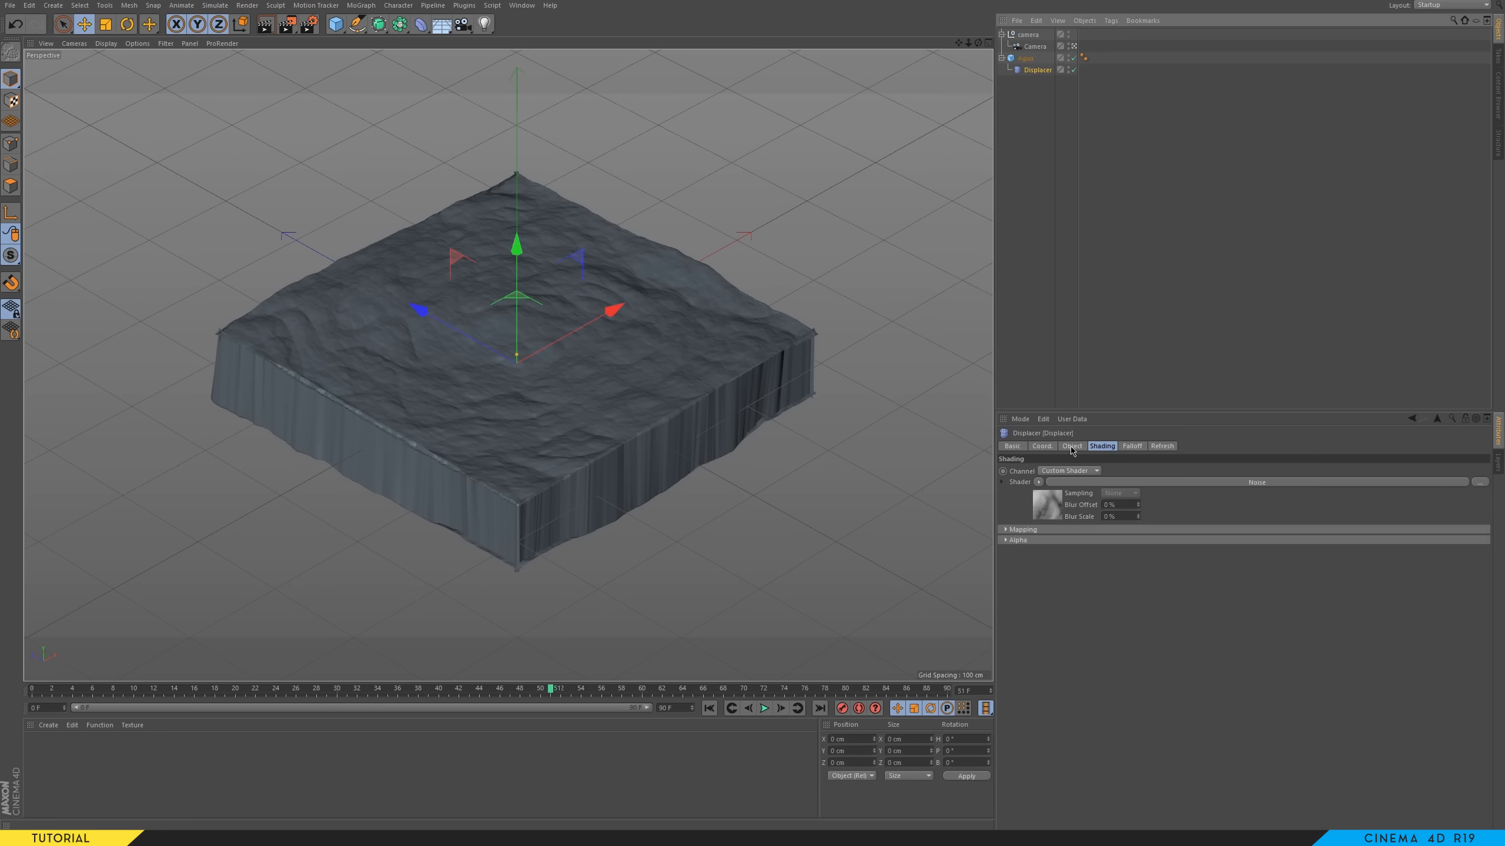
{"action": "left_click", "coordinate": [1071, 446]}
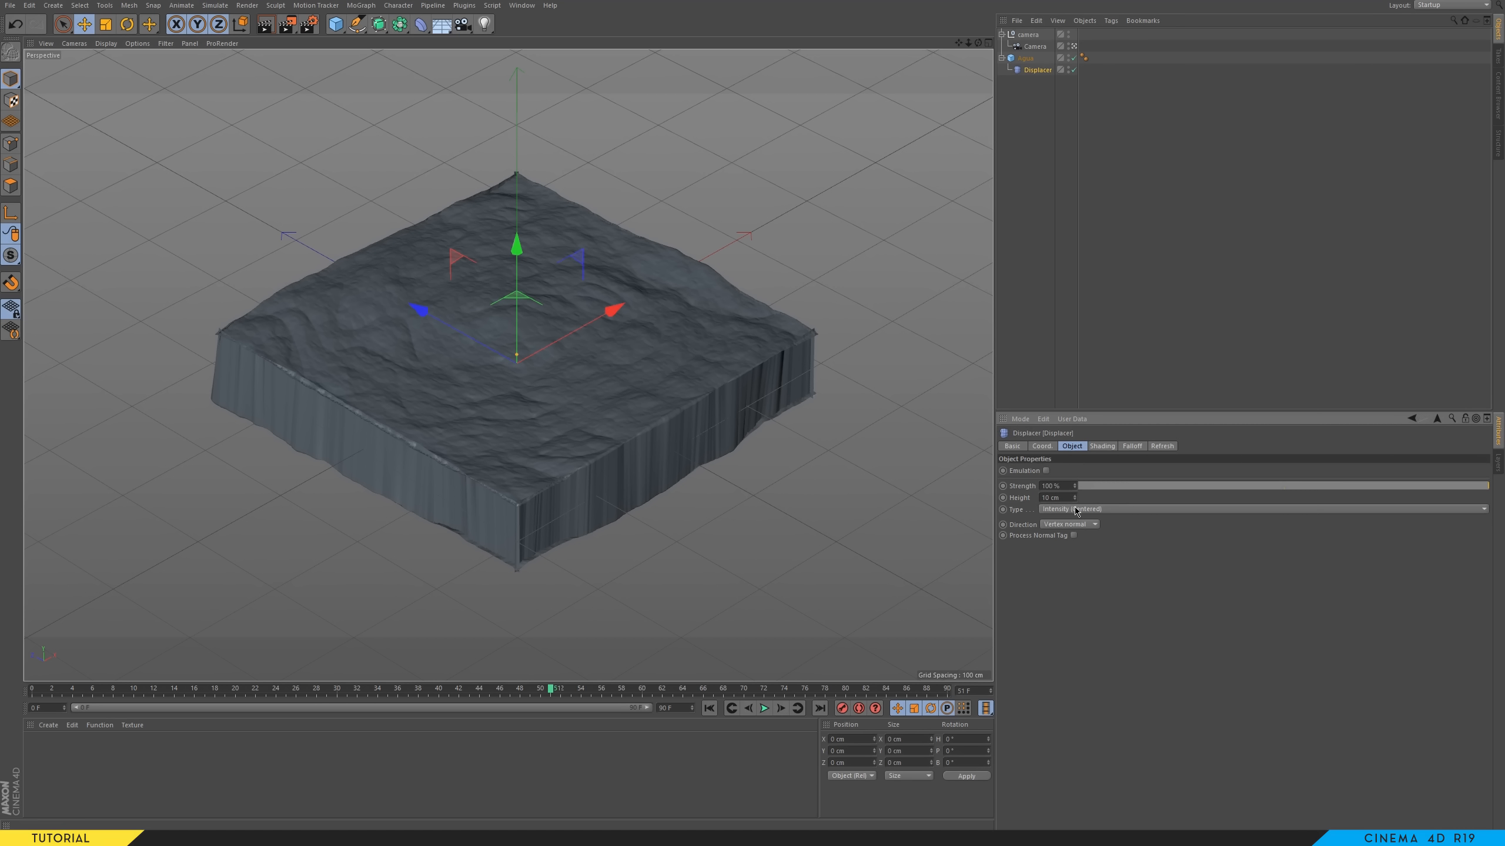
{"action": "left_click", "coordinate": [1074, 524]}
{"action": "left_click", "coordinate": [1066, 557]}
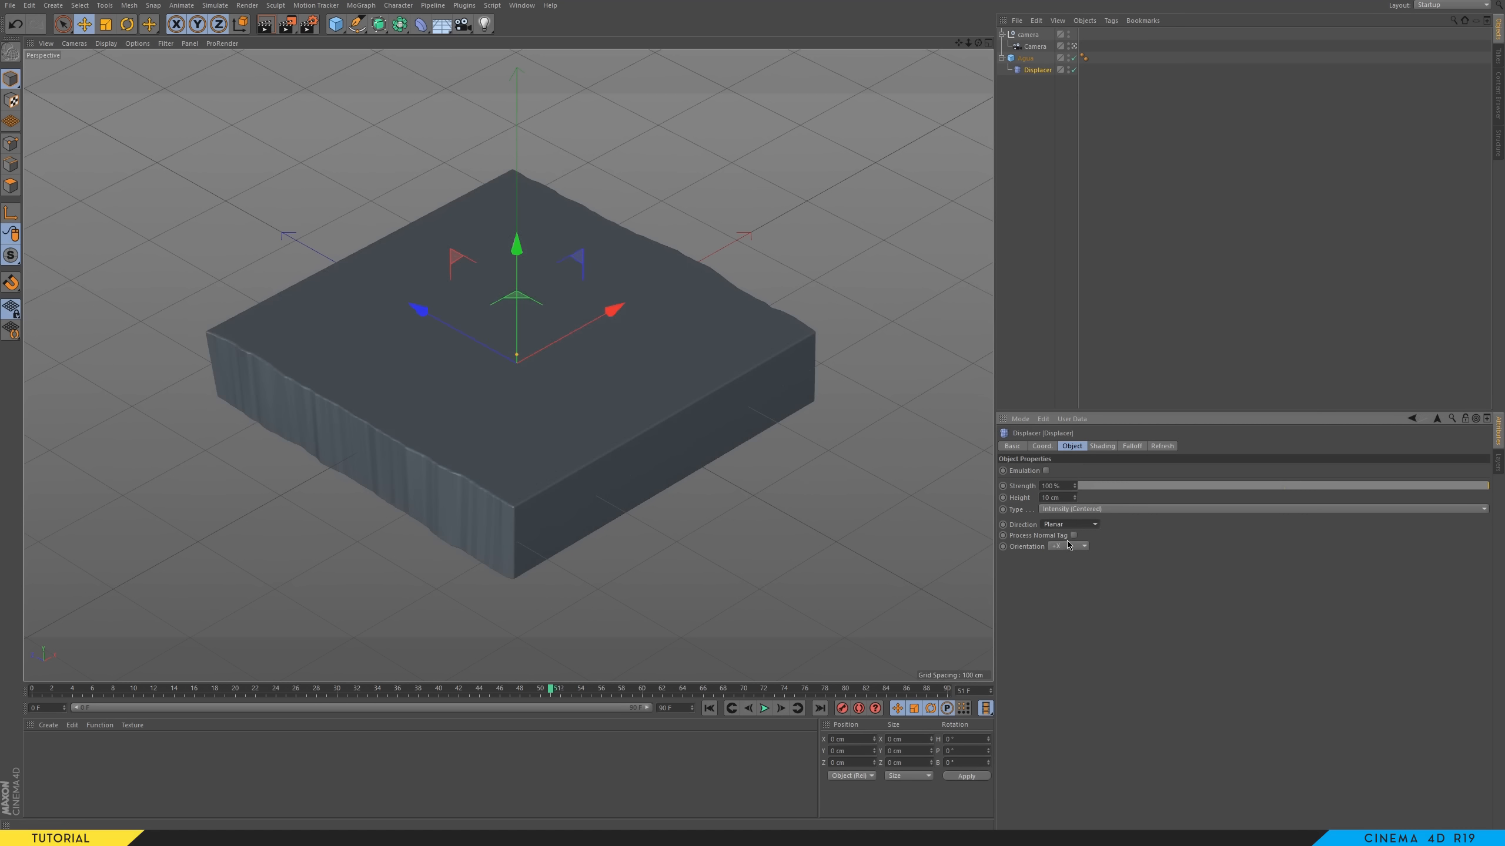
{"action": "left_click", "coordinate": [1066, 546]}
{"action": "left_click", "coordinate": [1060, 581]}
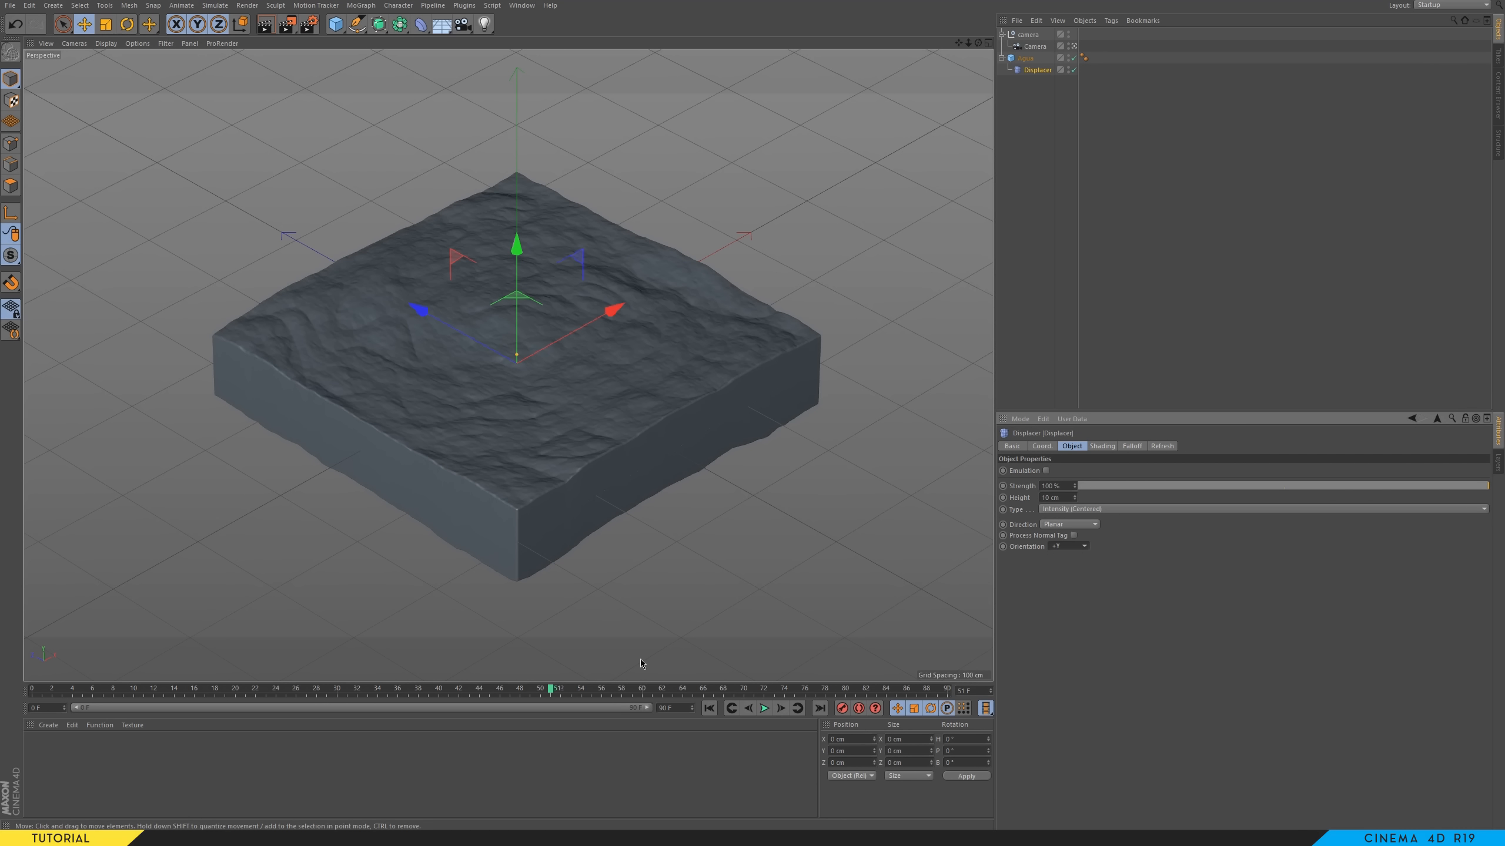
- Play the animation to check the planar displacement, and collapse the camera and Agua hierarchies
{"action": "key", "text": "F8"}
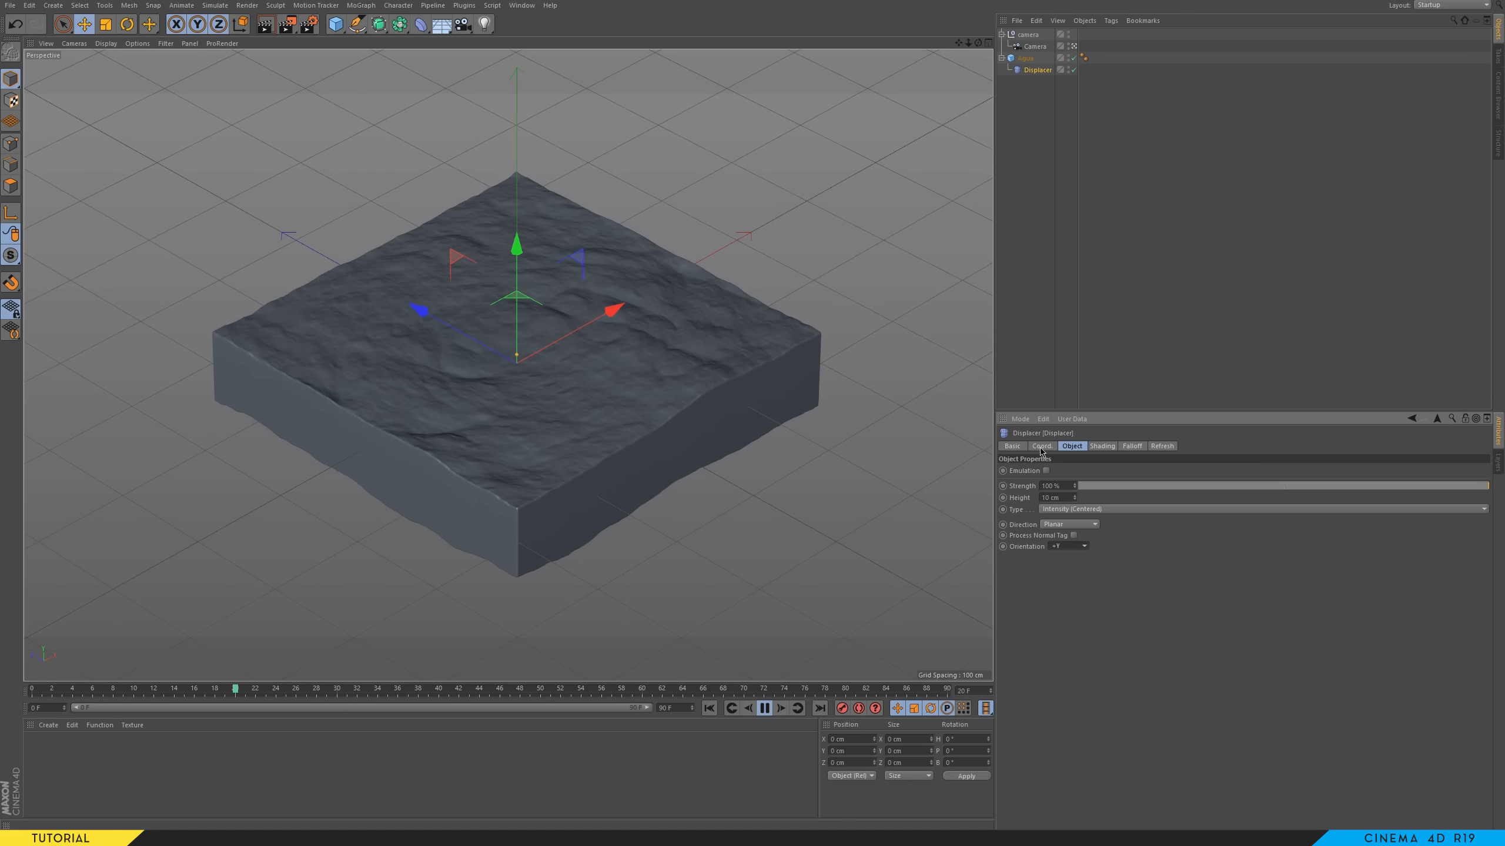
{"action": "left_click", "coordinate": [764, 709]}
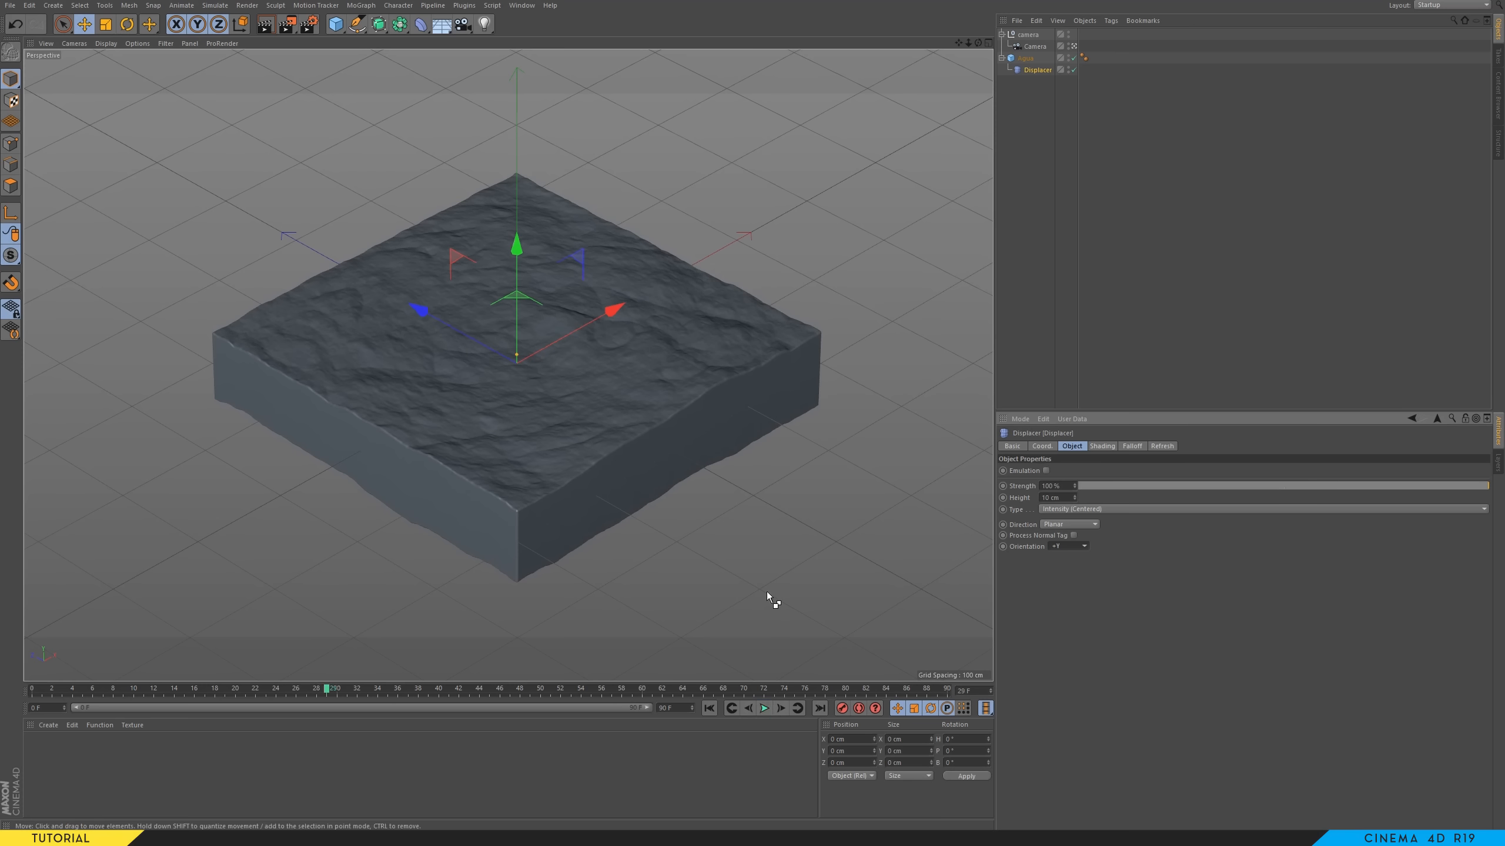
{"action": "left_click", "coordinate": [696, 150]}
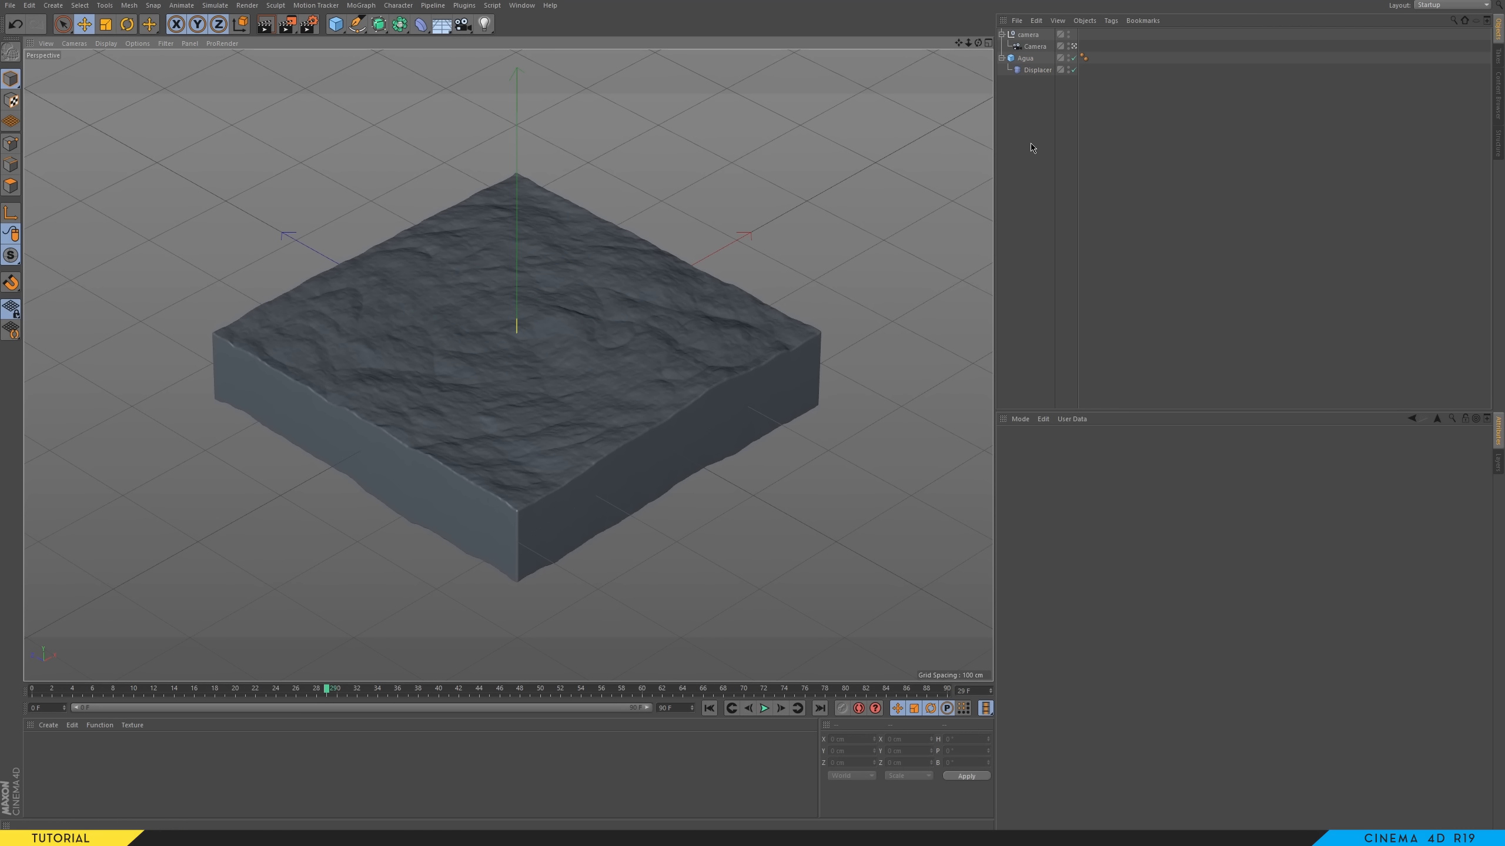
{"action": "left_click", "coordinate": [1002, 47]}
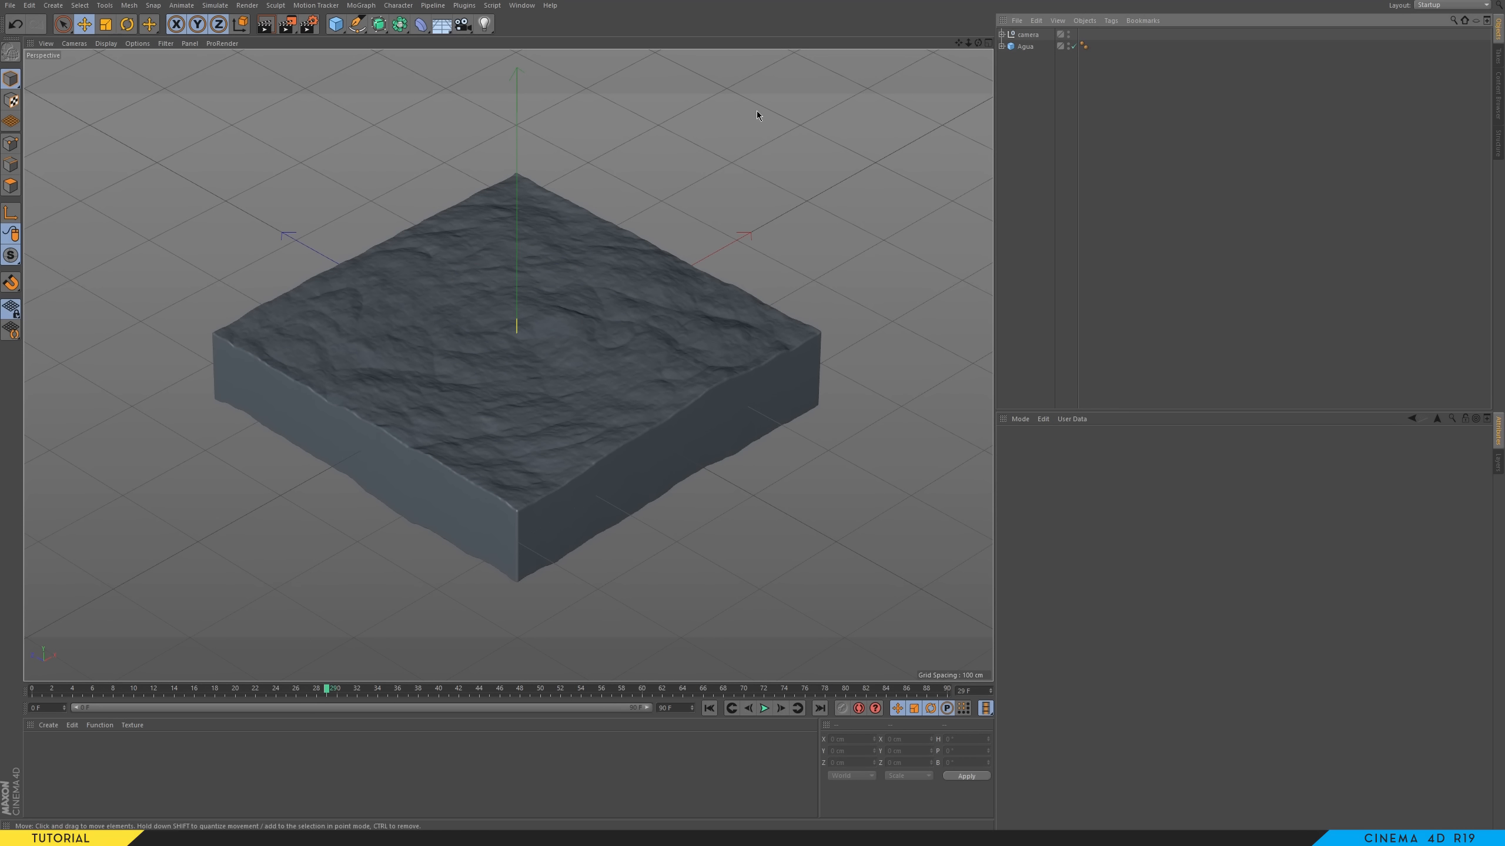
- Switch the renderer to Physical in the render settings and add the Ambient Occlusion effect
{"action": "left_click", "coordinate": [308, 24]}
{"action": "left_click_drag", "start_coordinate": [607, 90], "coordinate": [799, 100]}
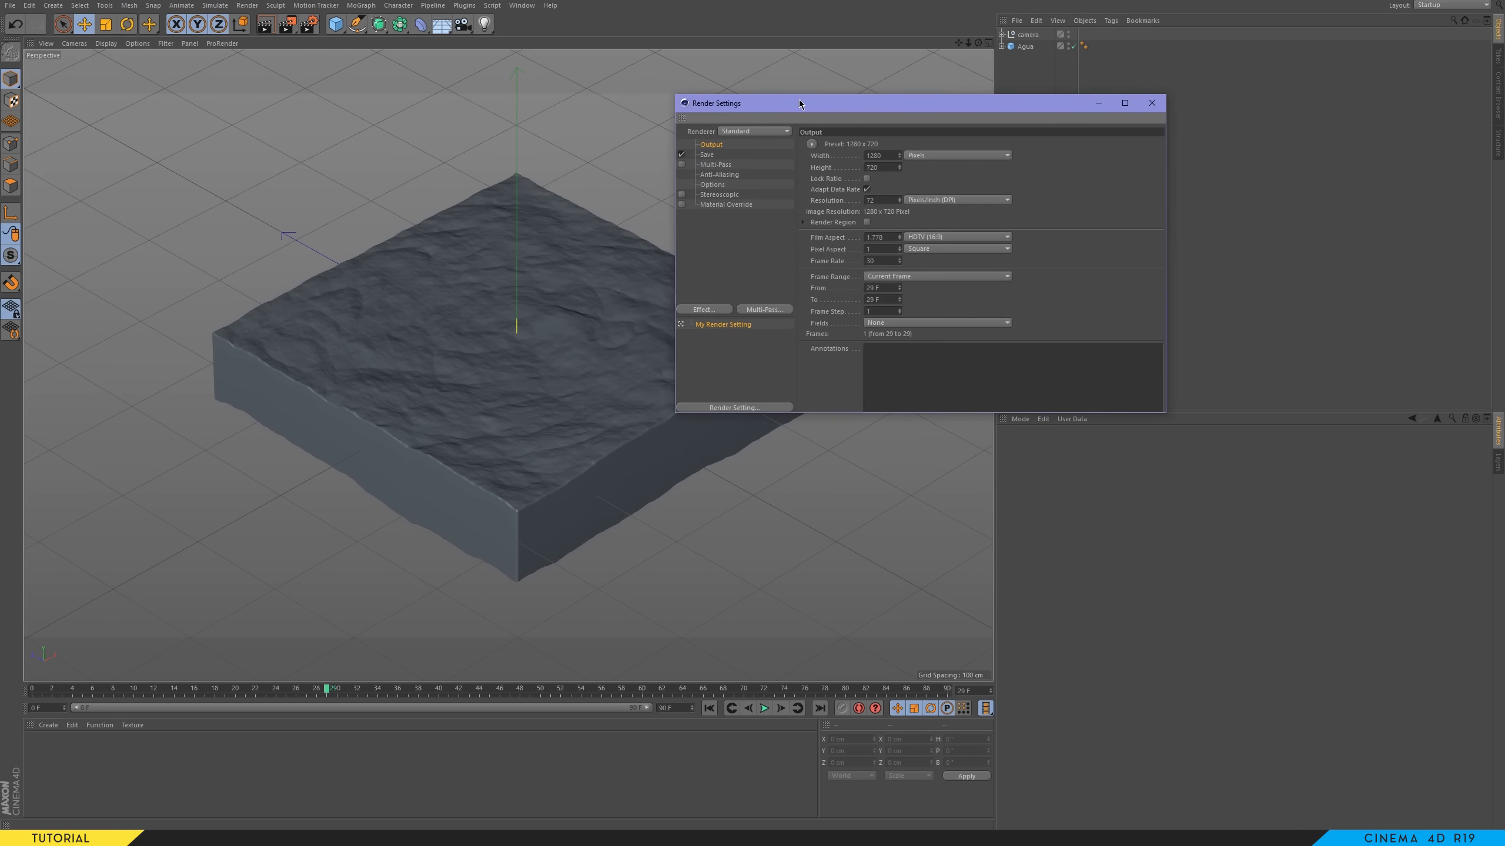
{"action": "left_click", "coordinate": [738, 131]}
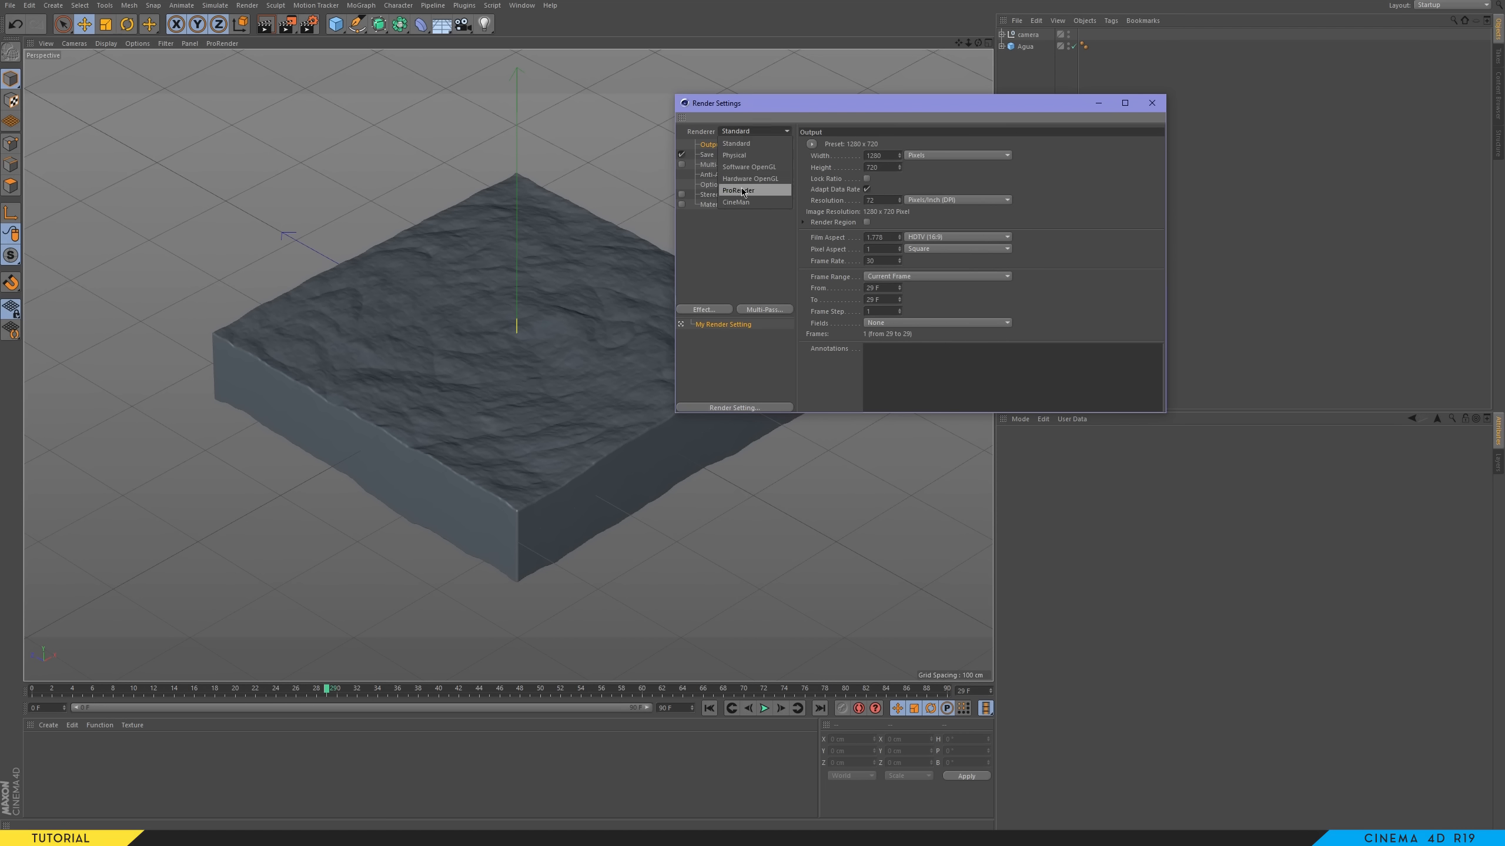
{"action": "left_click", "coordinate": [740, 159]}
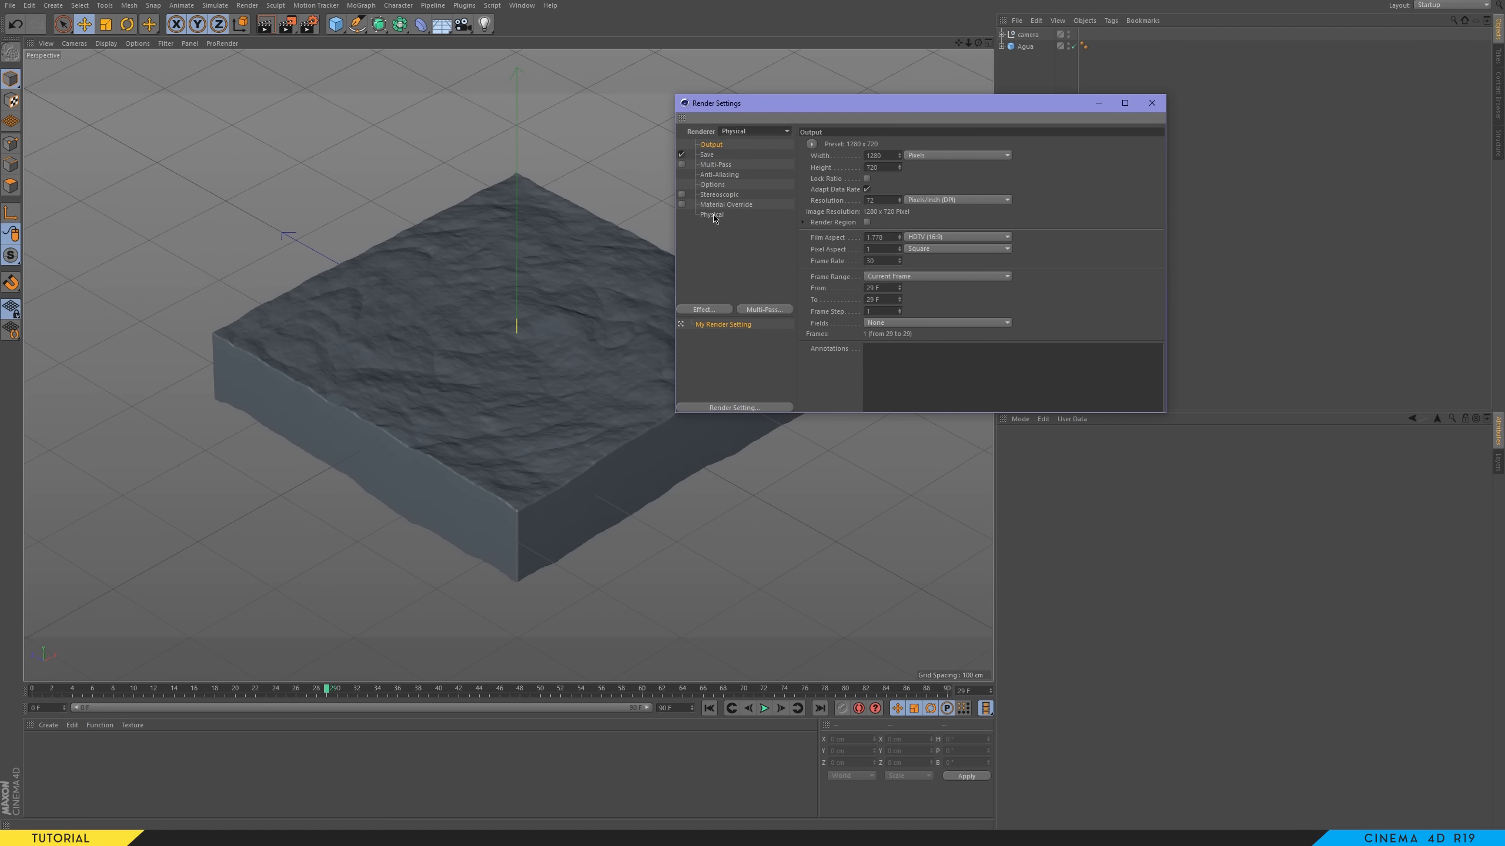
{"action": "left_click", "coordinate": [709, 311]}
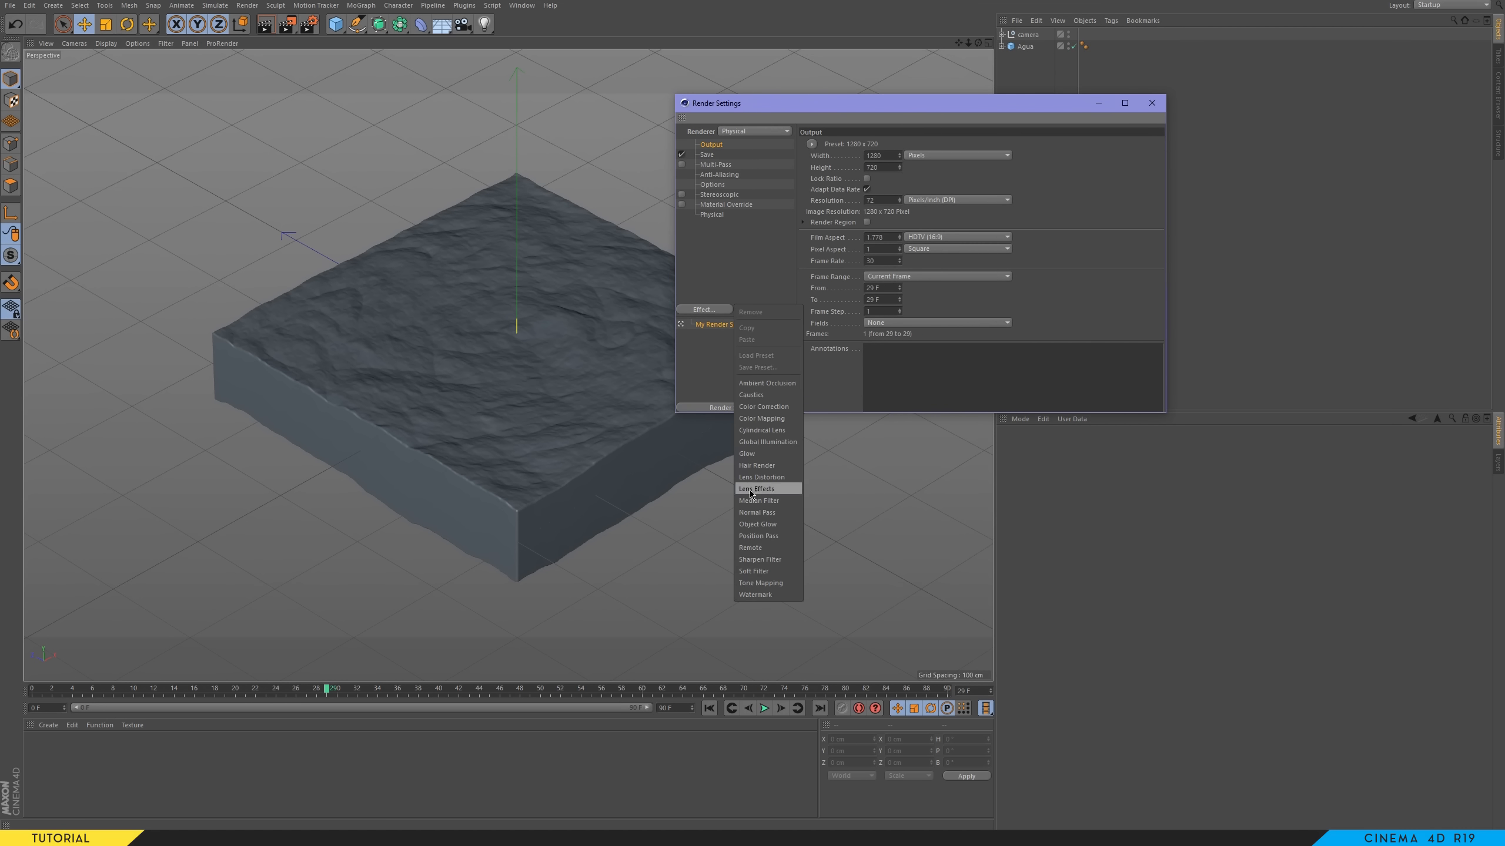
{"action": "left_click", "coordinate": [766, 383]}
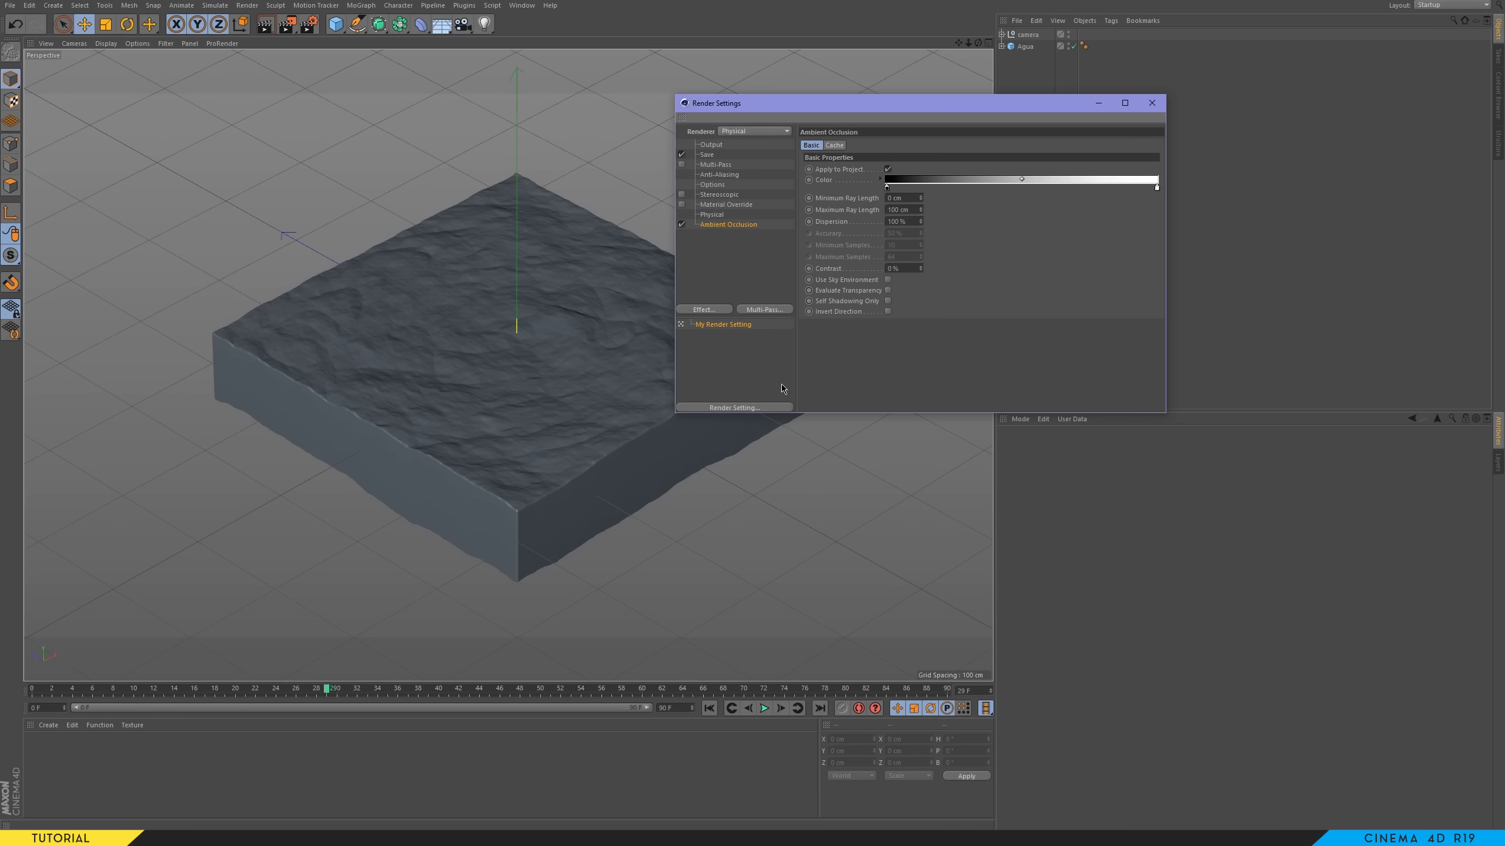
- Set a subdivision value of the Physical renderer to 3 and close the render settings
{"action": "left_click", "coordinate": [708, 215]}
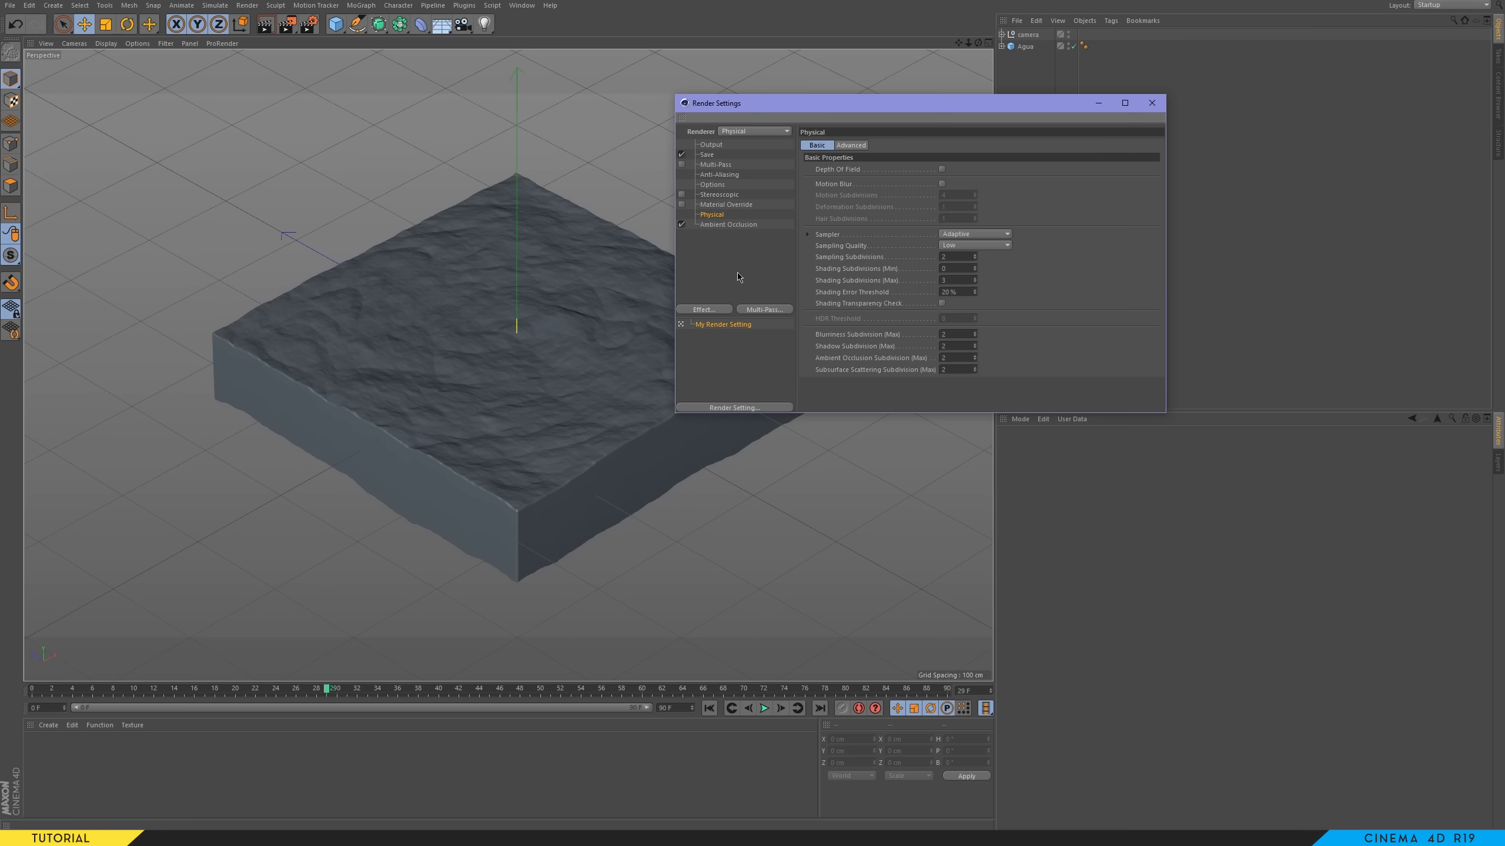
{"action": "type", "text": "3"}
{"action": "key", "text": "Return"}
{"action": "left_click", "coordinate": [1151, 104]}
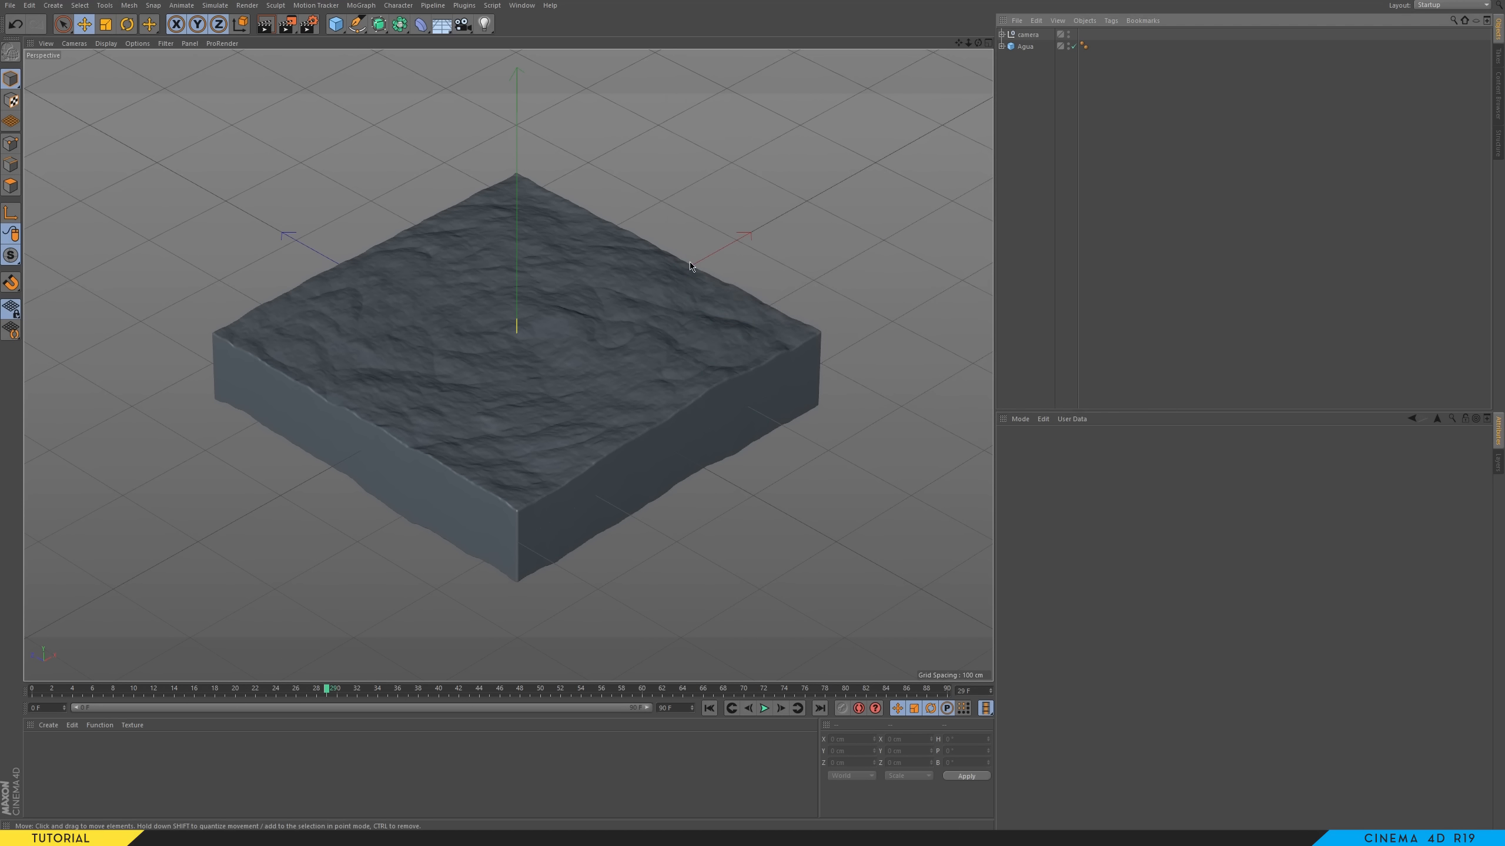
- Render a preview of the water block in the viewport and stop it
{"action": "key", "text": "ctrl+r"}
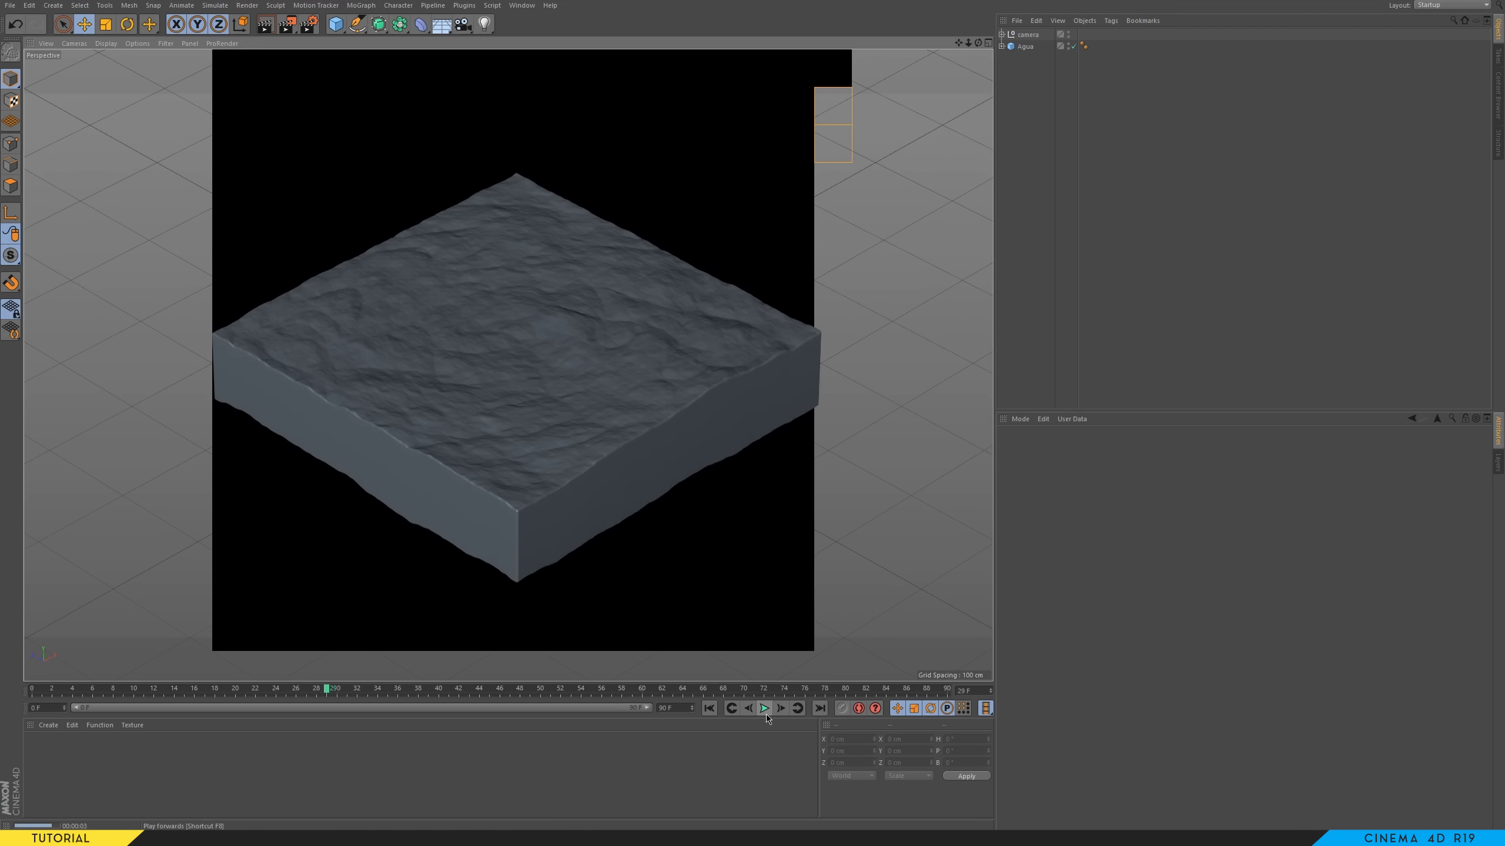
{"action": "left_click", "coordinate": [711, 744]}
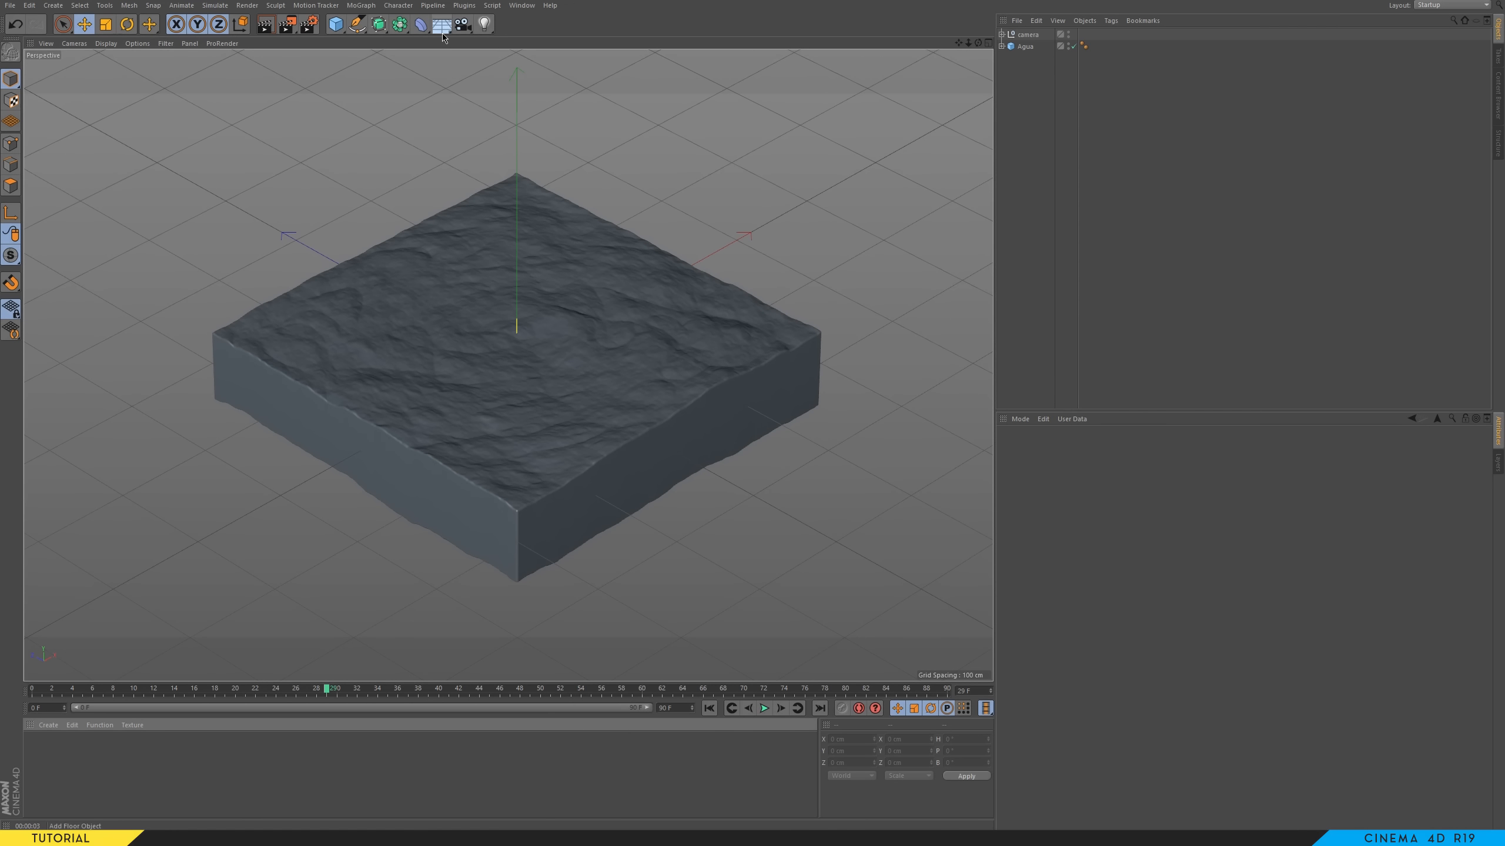
- Add a Floor object and lower it beneath the water block to a Y position of about -51.6 cm
{"action": "left_click", "coordinate": [445, 32]}
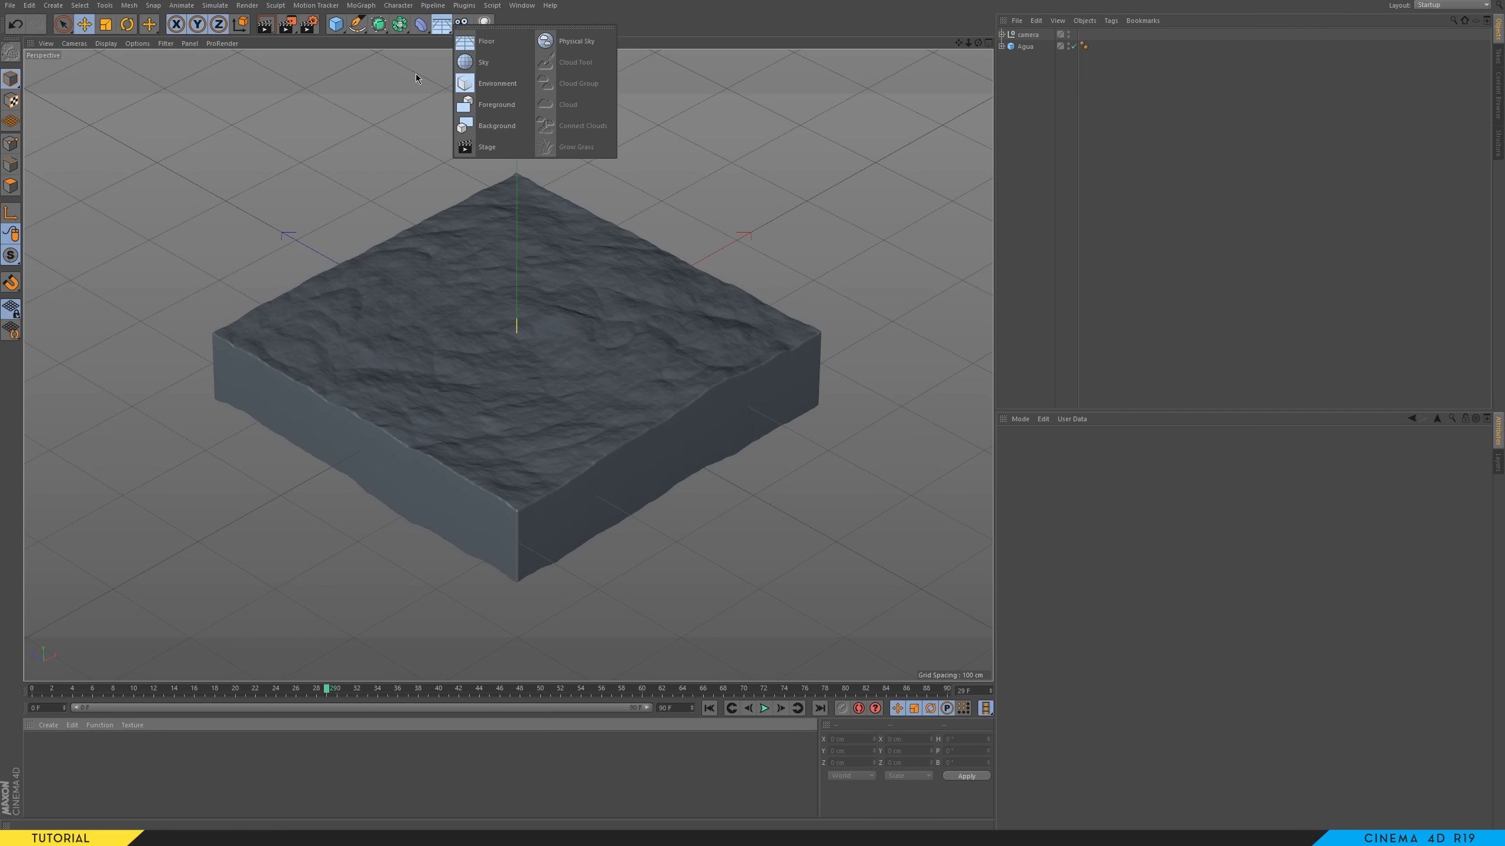
{"action": "left_click", "coordinate": [484, 42]}
{"action": "left_click_drag", "start_coordinate": [517, 264], "coordinate": [521, 296]}
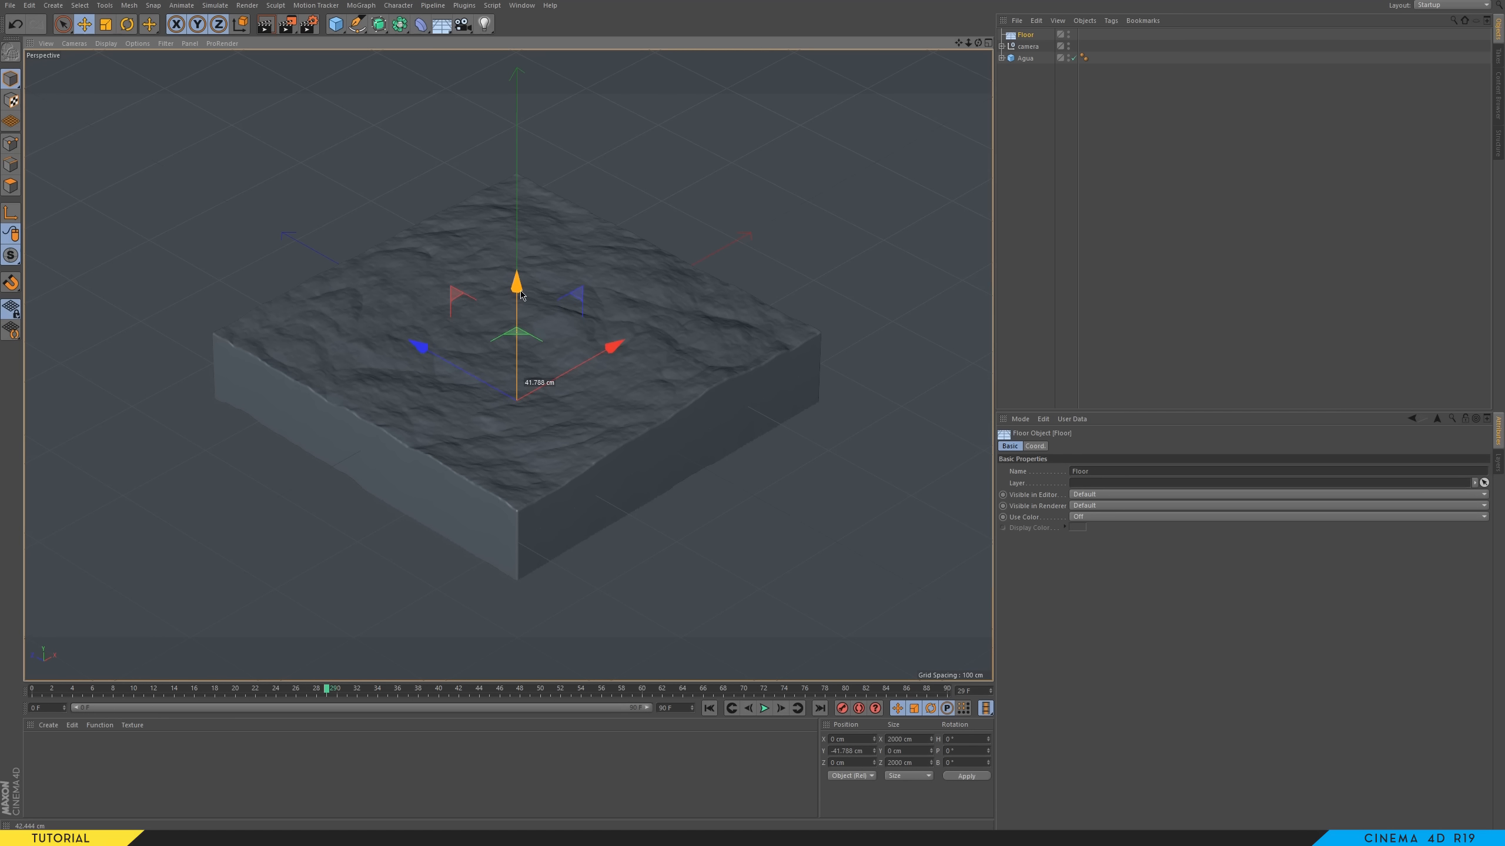
{"action": "left_click_drag", "start_coordinate": [520, 294], "coordinate": [520, 302]}
- Create a new default material and apply it to the floor
{"action": "left_click", "coordinate": [92, 787]}
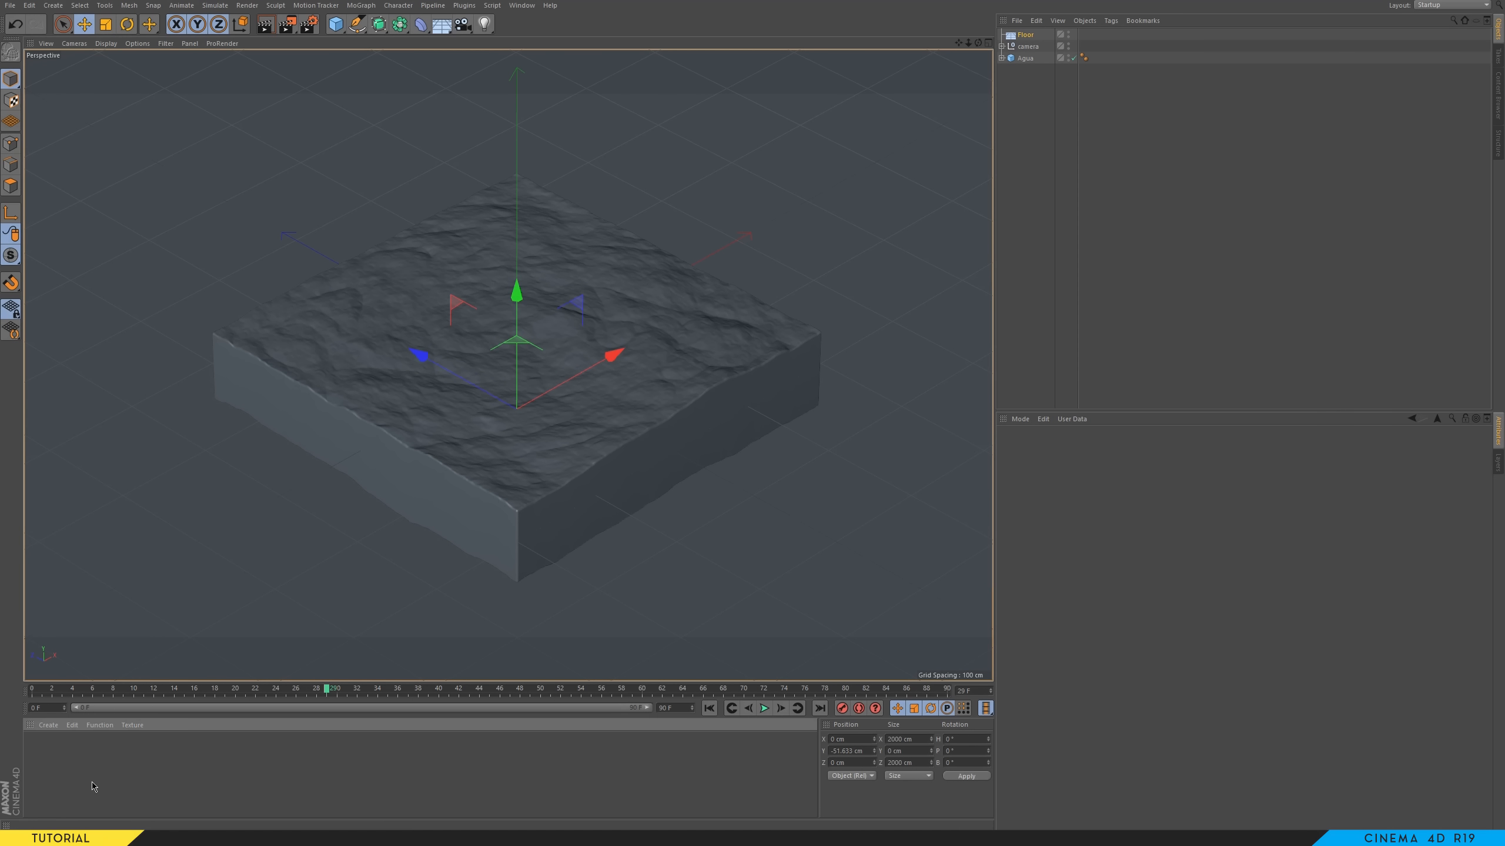
{"action": "double_click", "coordinate": [92, 787]}
{"action": "left_click_drag", "start_coordinate": [77, 708], "coordinate": [241, 594]}
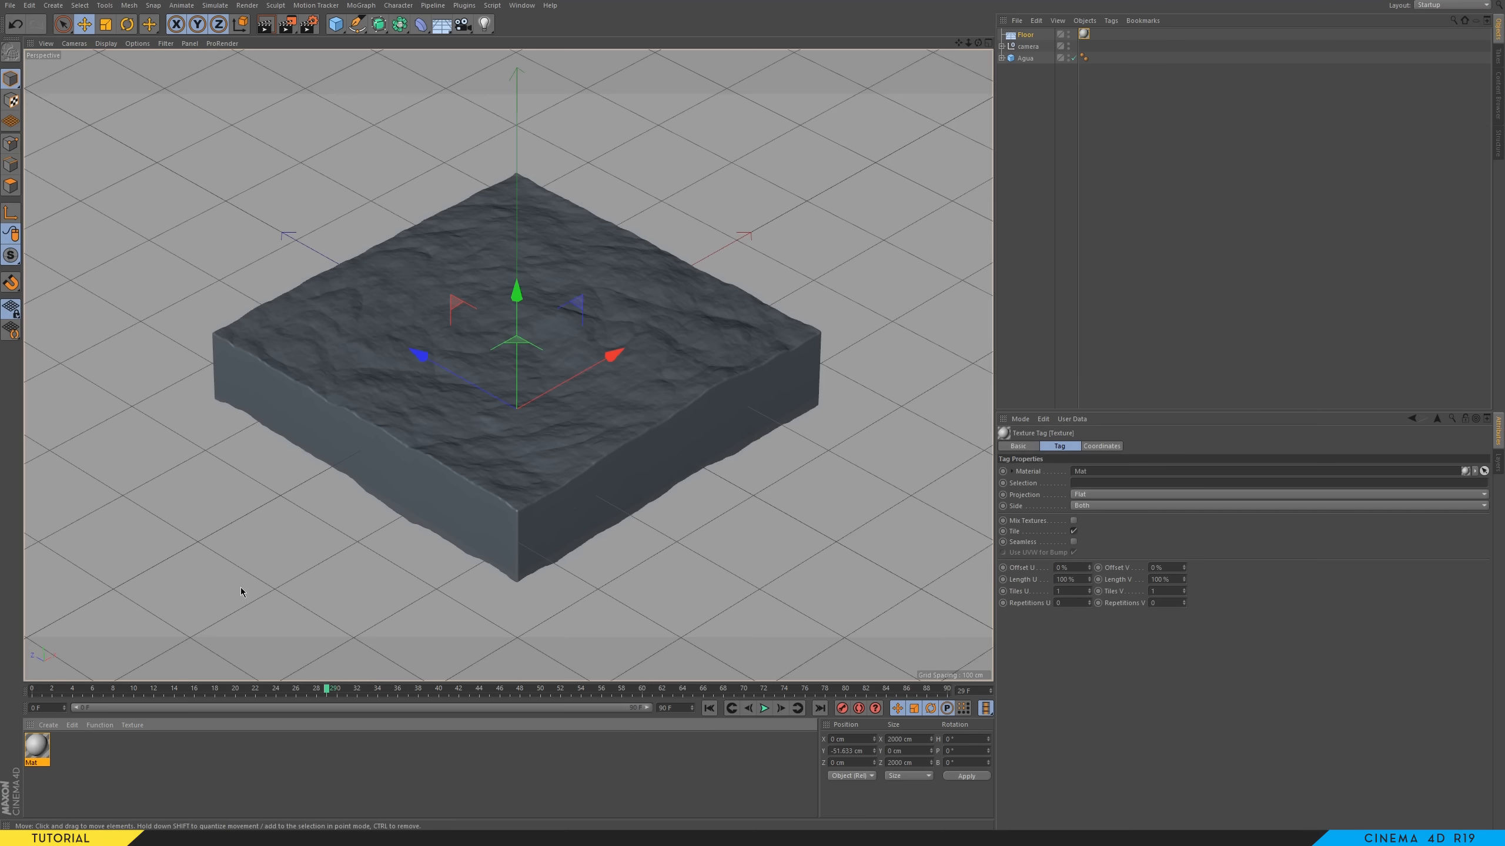
- Add a Sky object and apply the floor's material to it
{"action": "left_click", "coordinate": [483, 25]}
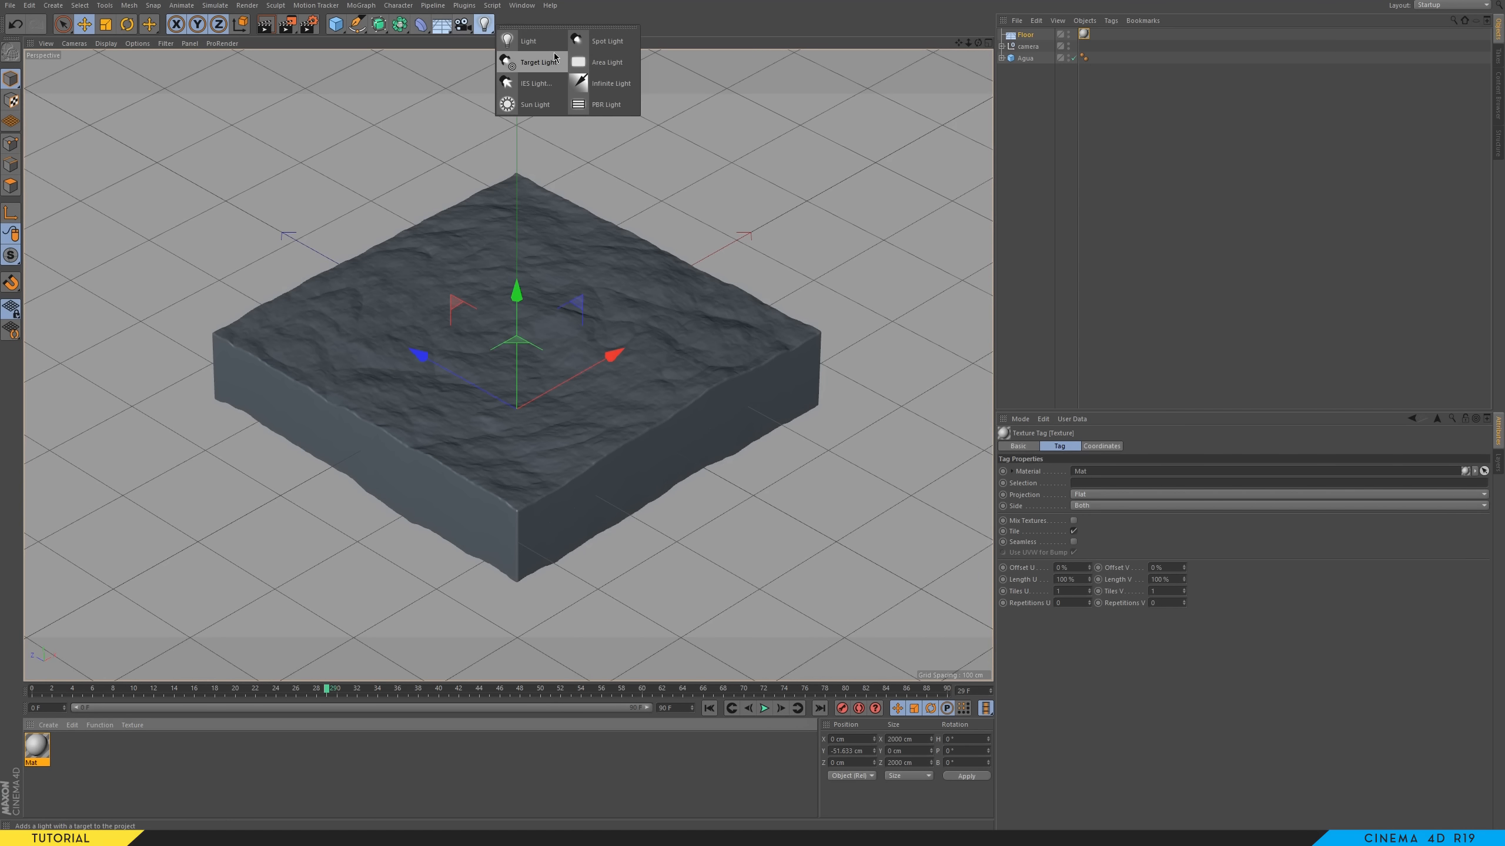
{"action": "left_click", "coordinate": [461, 24]}
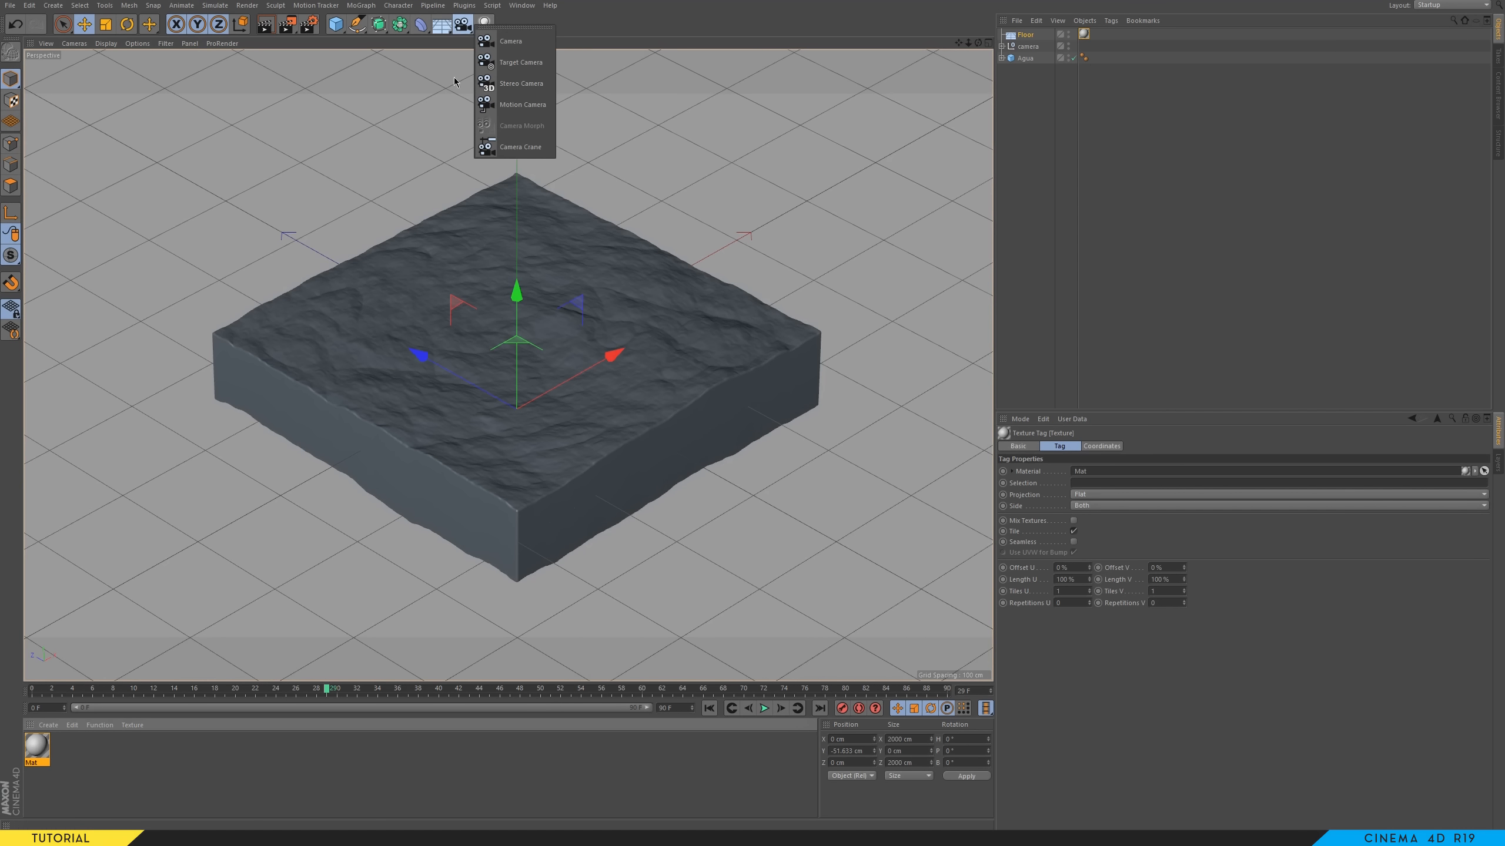
{"action": "left_click", "coordinate": [483, 23]}
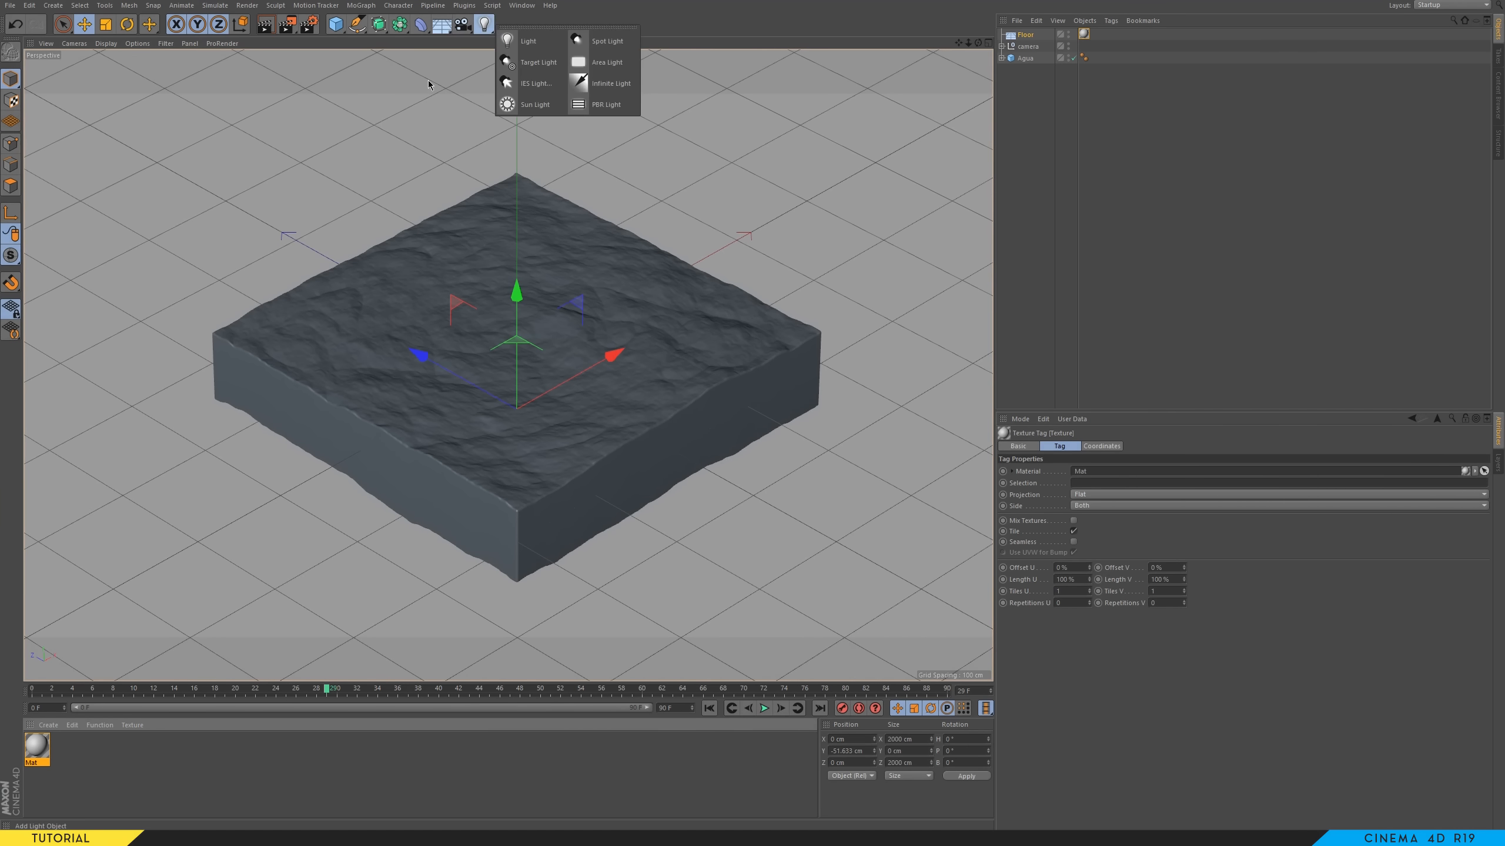
{"action": "left_click", "coordinate": [442, 24]}
{"action": "left_click", "coordinate": [513, 67]}
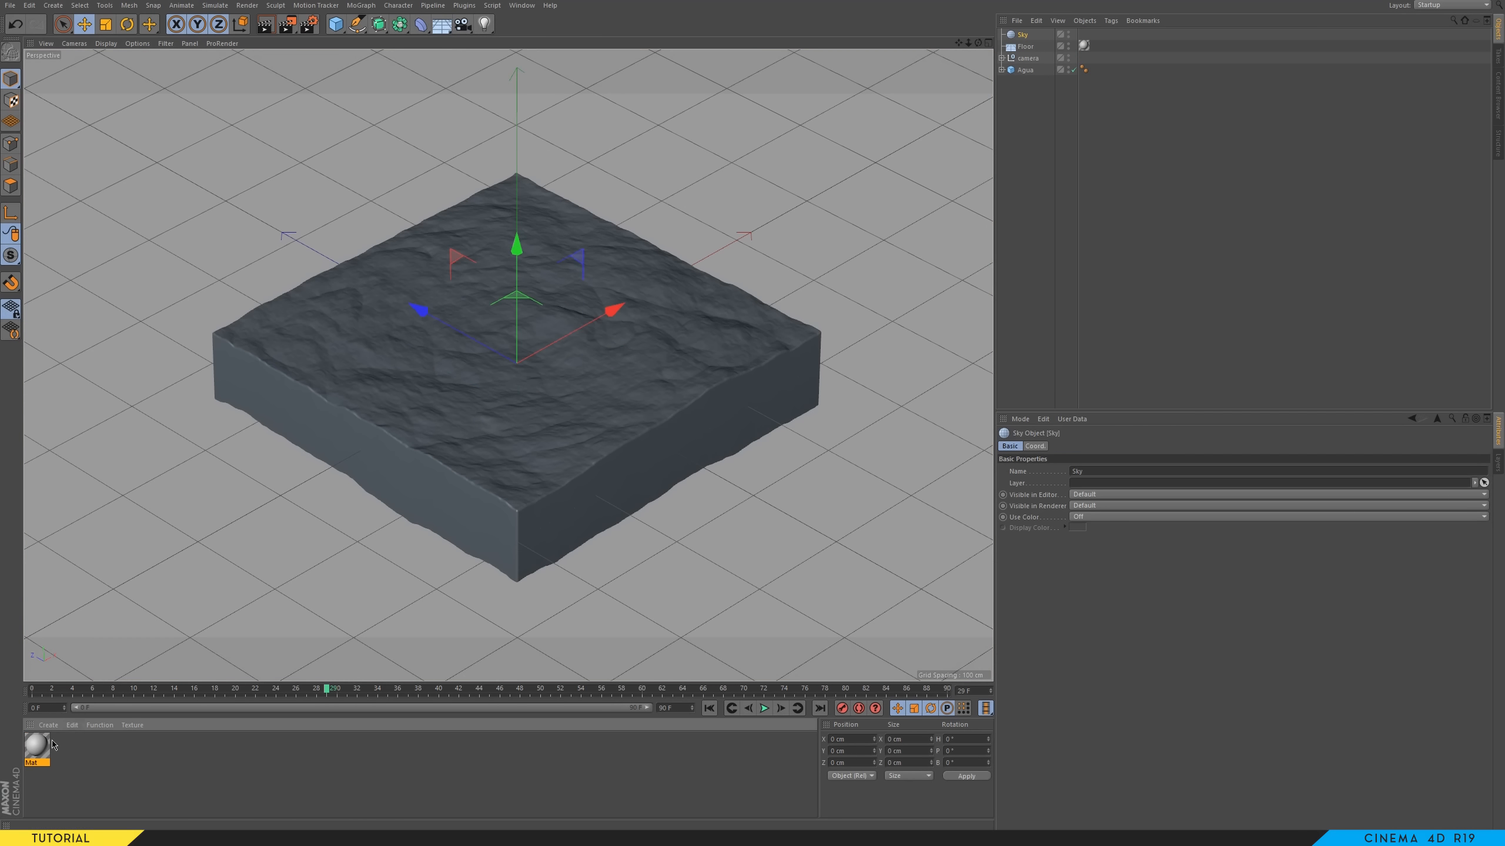
{"action": "left_click_drag", "start_coordinate": [39, 751], "coordinate": [1045, 167]}
{"action": "left_click_drag", "start_coordinate": [1025, 42], "coordinate": [1025, 37]}
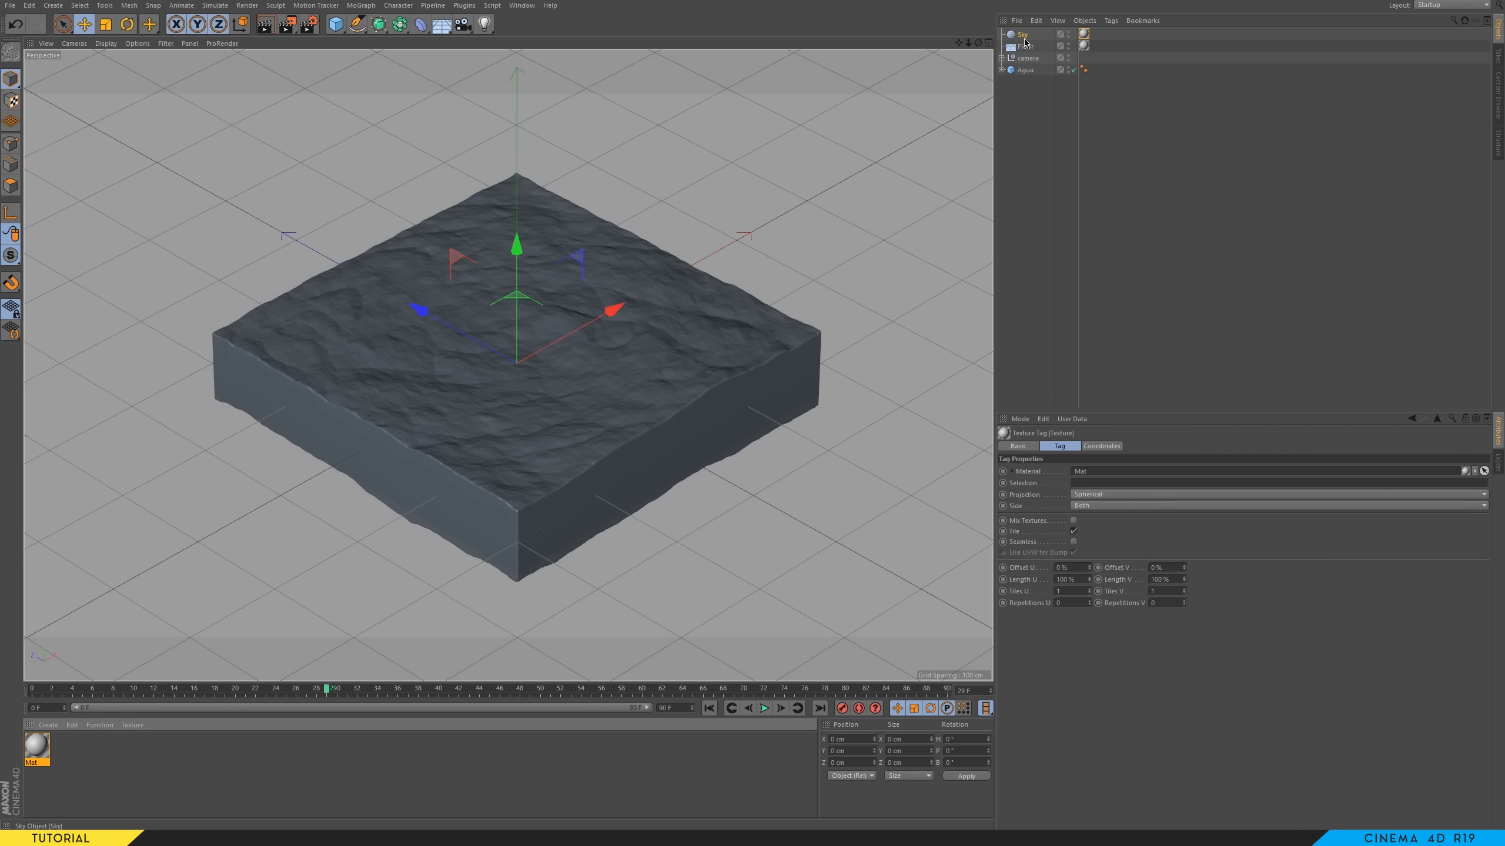
- Give the Floor a Compositing tag and enable its Compositing Background option
{"action": "right_click", "coordinate": [1026, 47]}
{"action": "mouse_move", "coordinate": [1063, 53]}
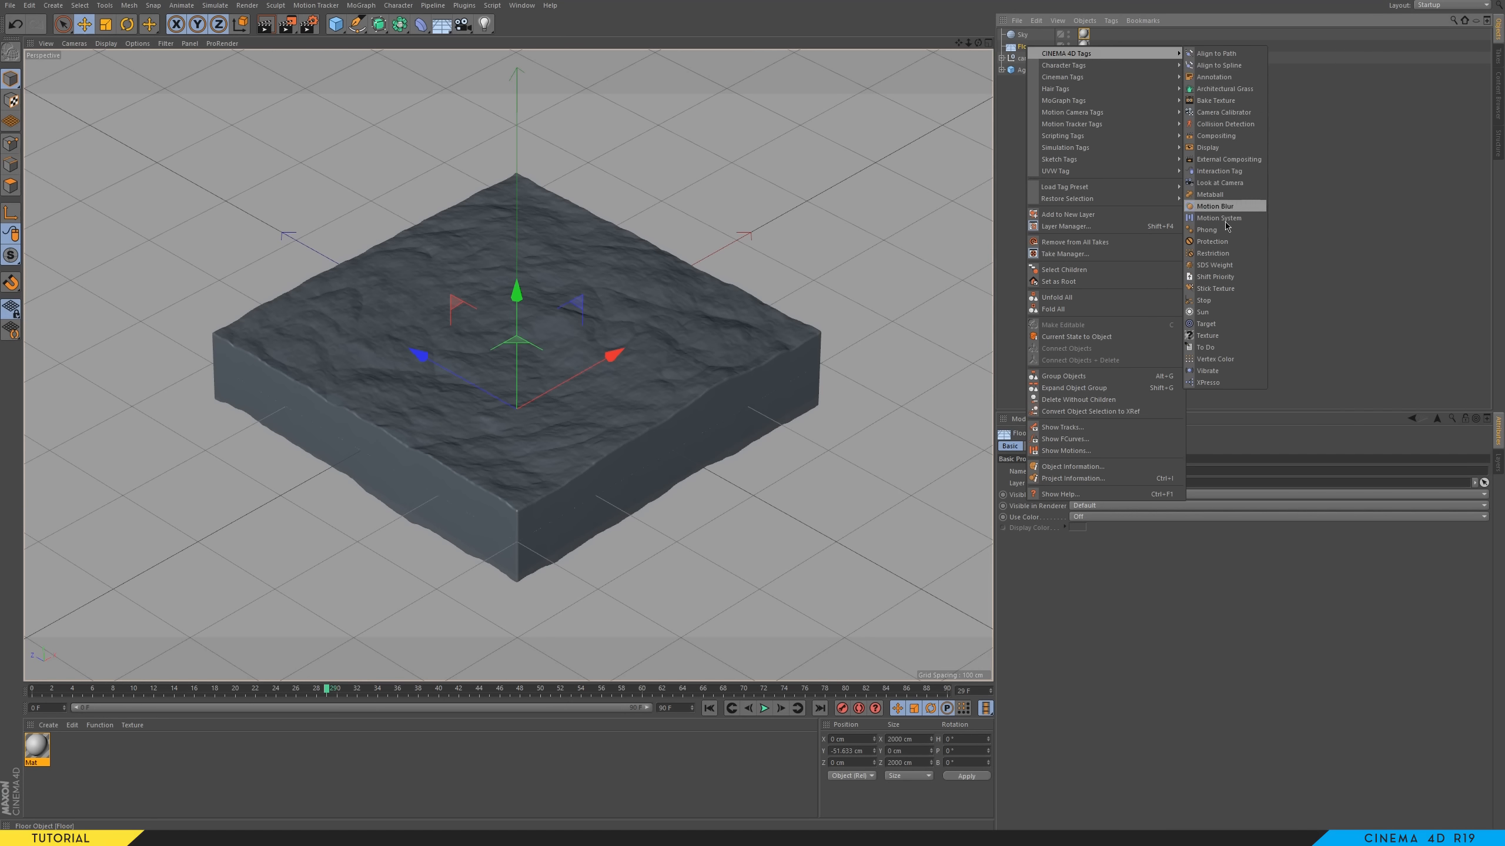
{"action": "left_click", "coordinate": [1229, 138]}
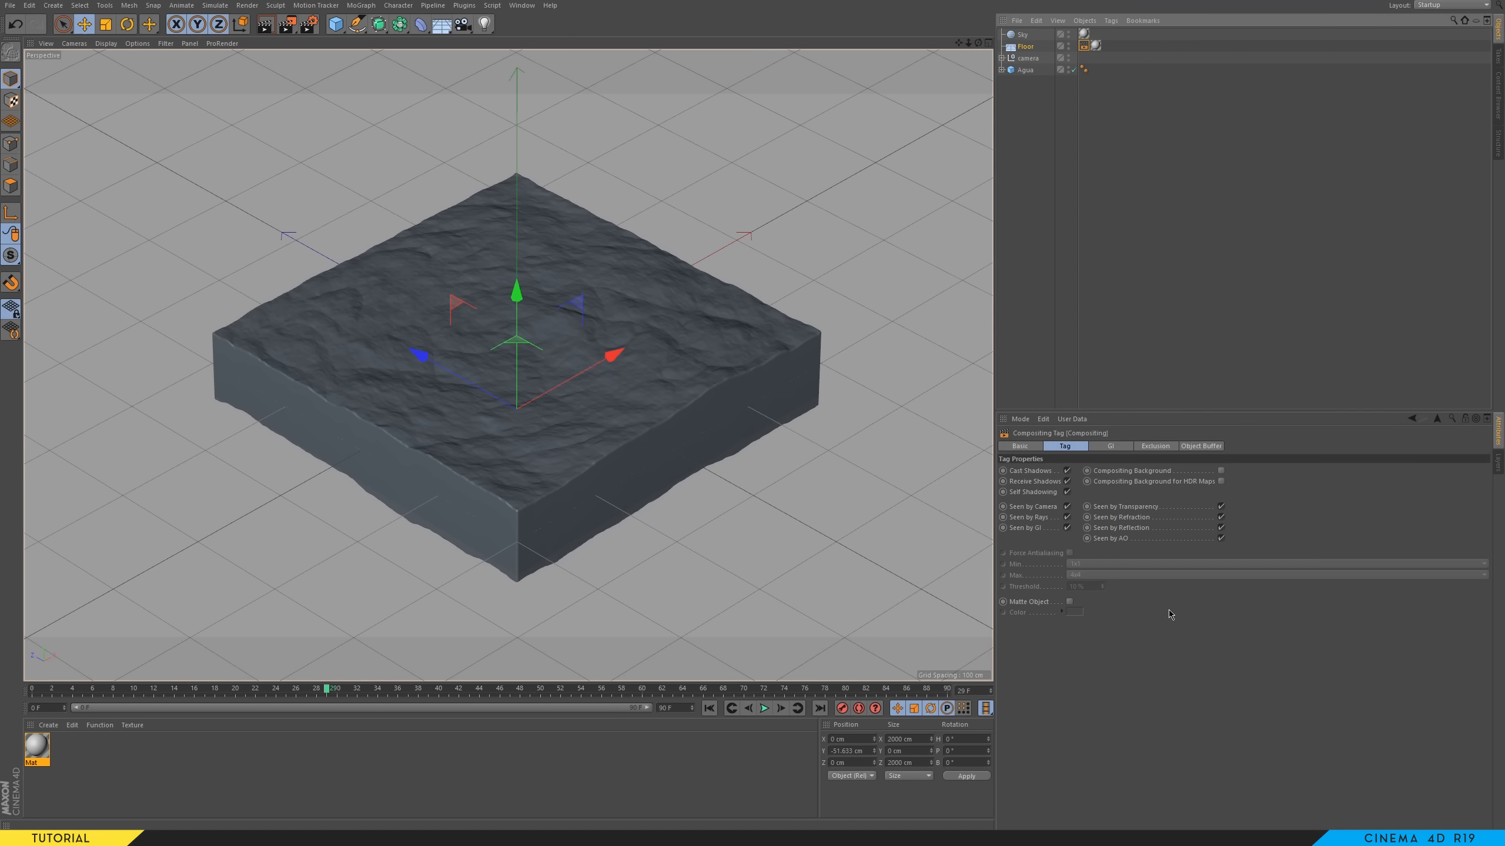
{"action": "left_click", "coordinate": [1220, 472]}
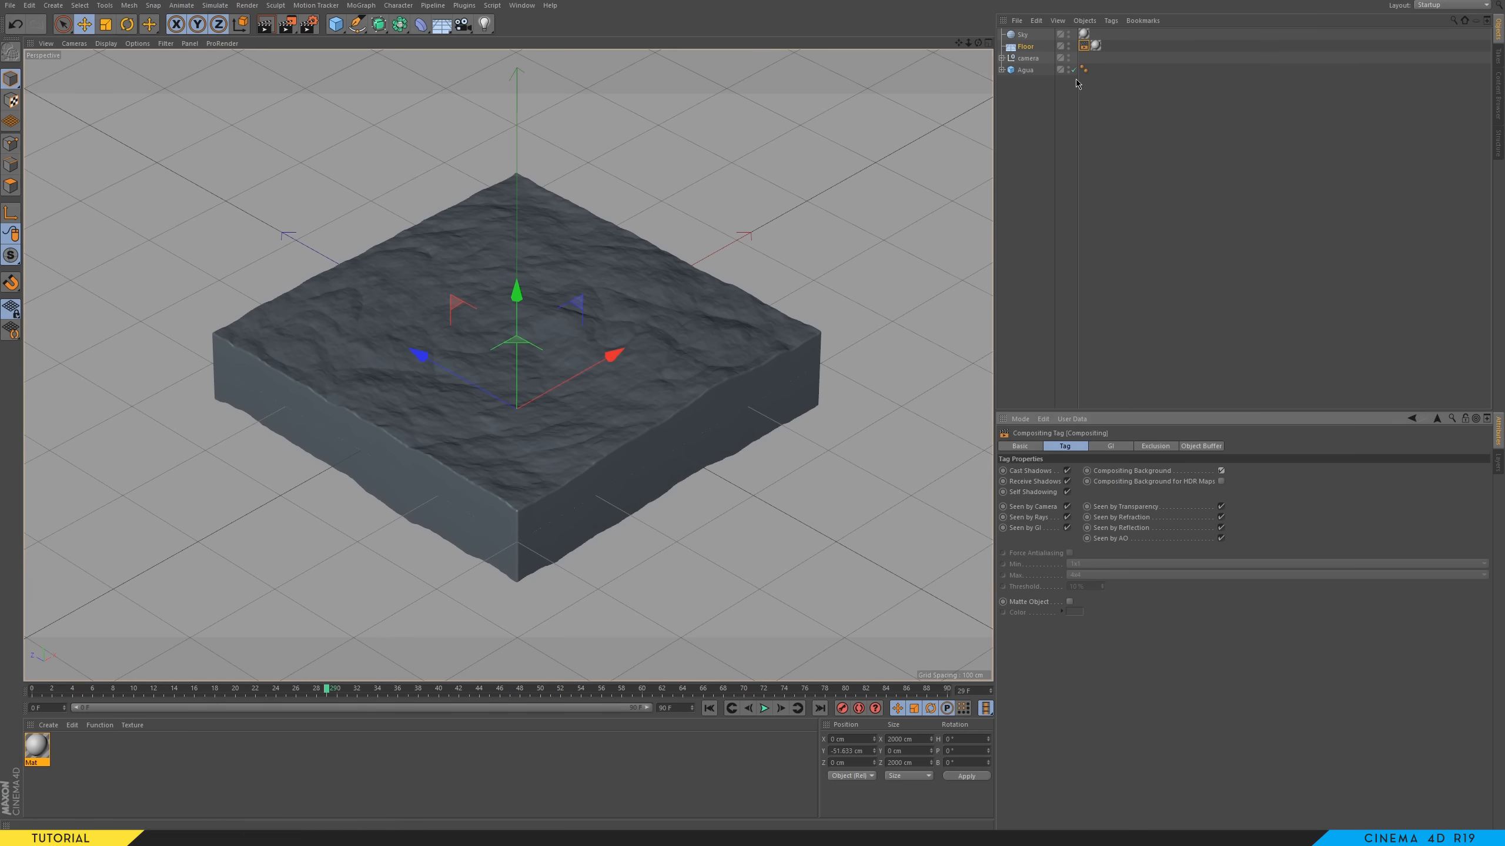
- Leave the scene camera's view and render a low-angle viewport preview of the block on the floor
{"action": "left_click", "coordinate": [1001, 58]}
{"action": "left_click", "coordinate": [1073, 69]}
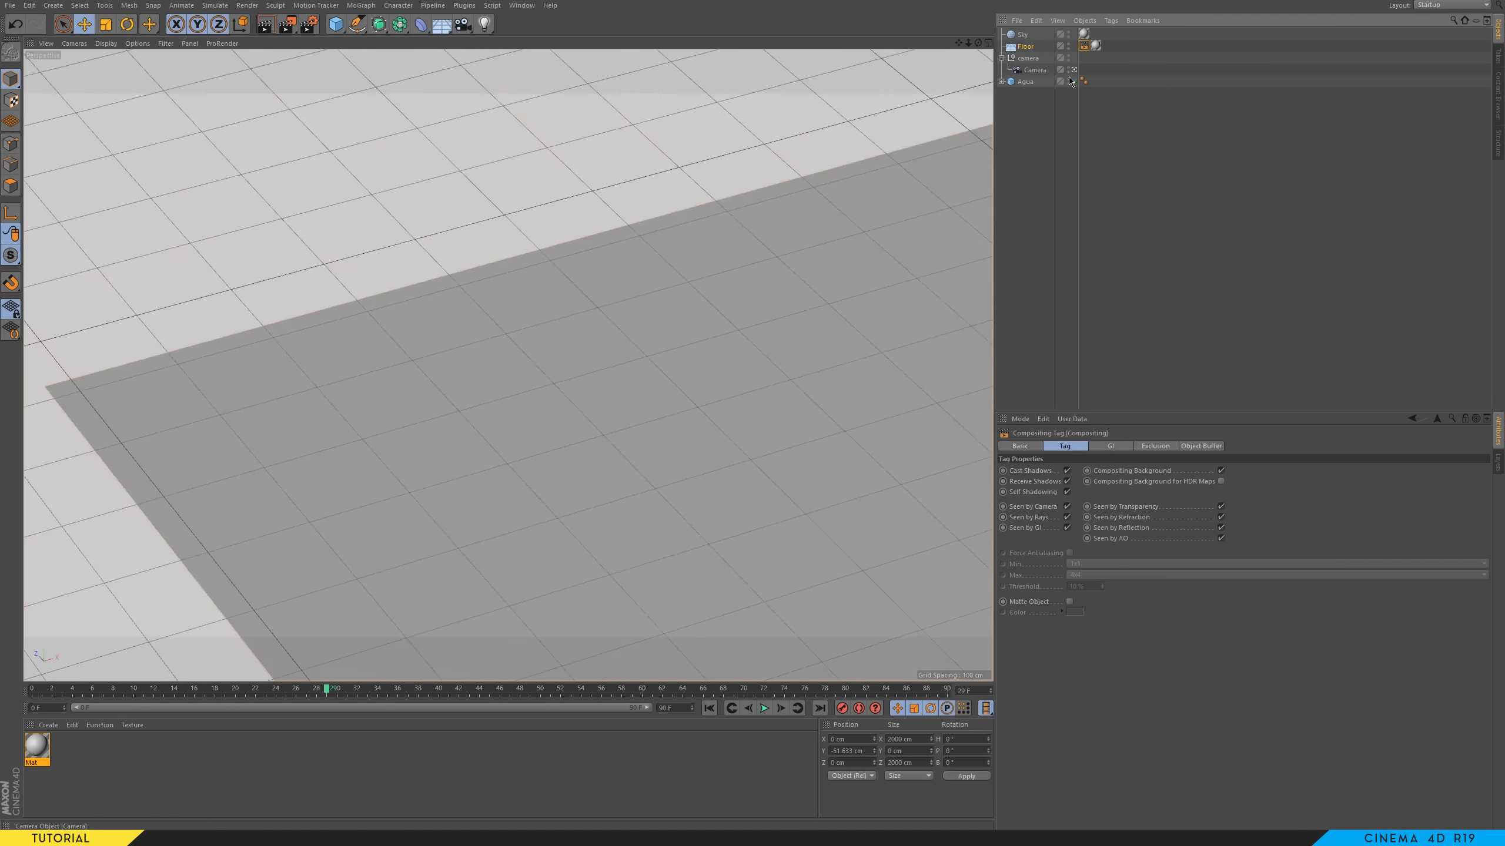
{"action": "right_click_drag", "start_coordinate": [618, 311], "coordinate": [581, 473], "text": "alt"}
{"action": "middle_click_drag", "start_coordinate": [581, 473], "coordinate": [581, 622], "text": "alt"}
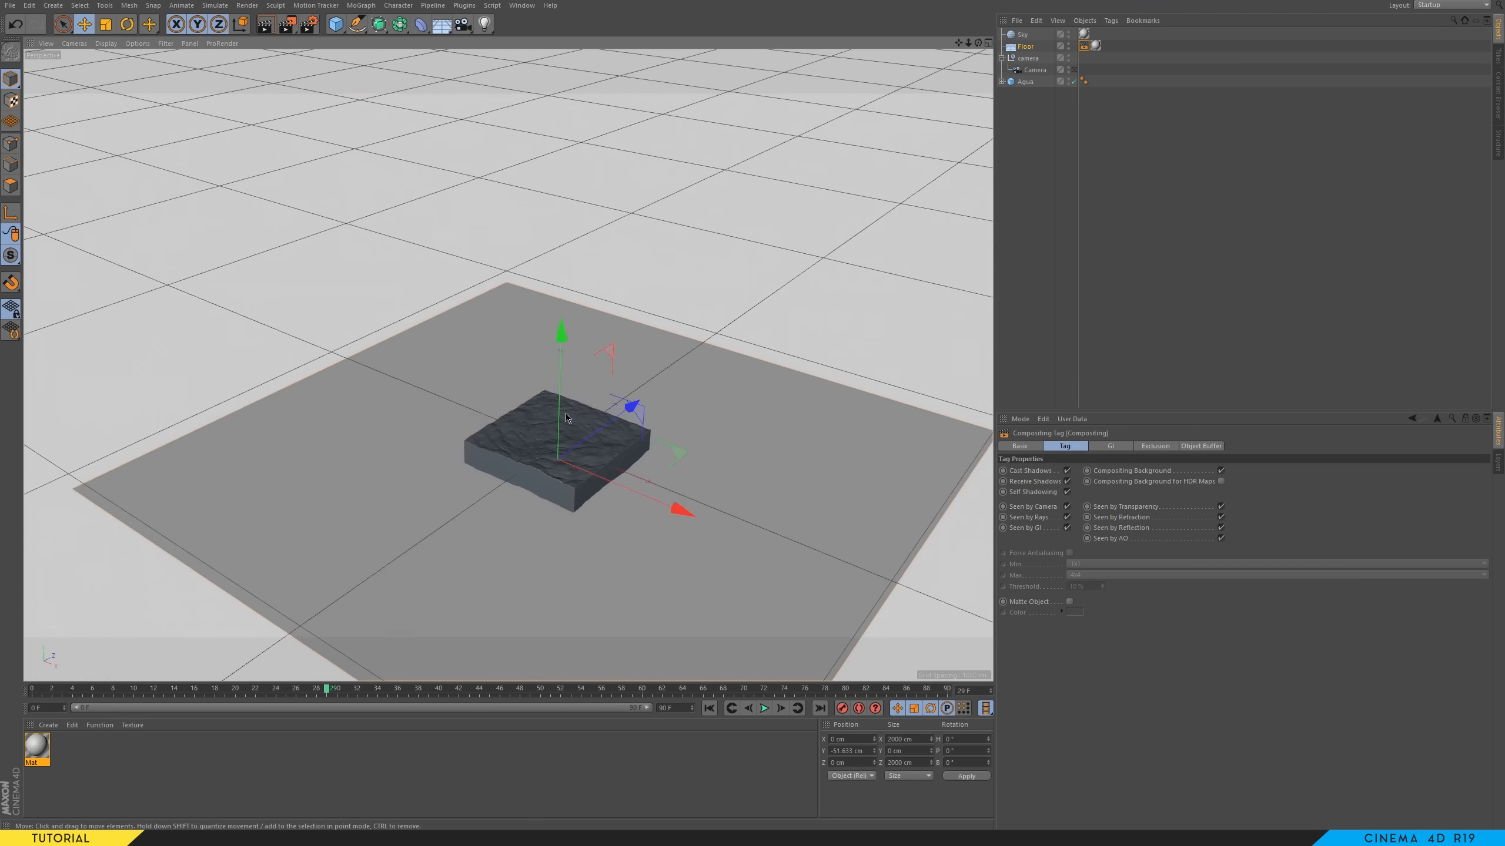
{"action": "left_click_drag", "start_coordinate": [568, 406], "coordinate": [588, 355], "text": "alt"}
{"action": "key", "text": "ctrl+r"}
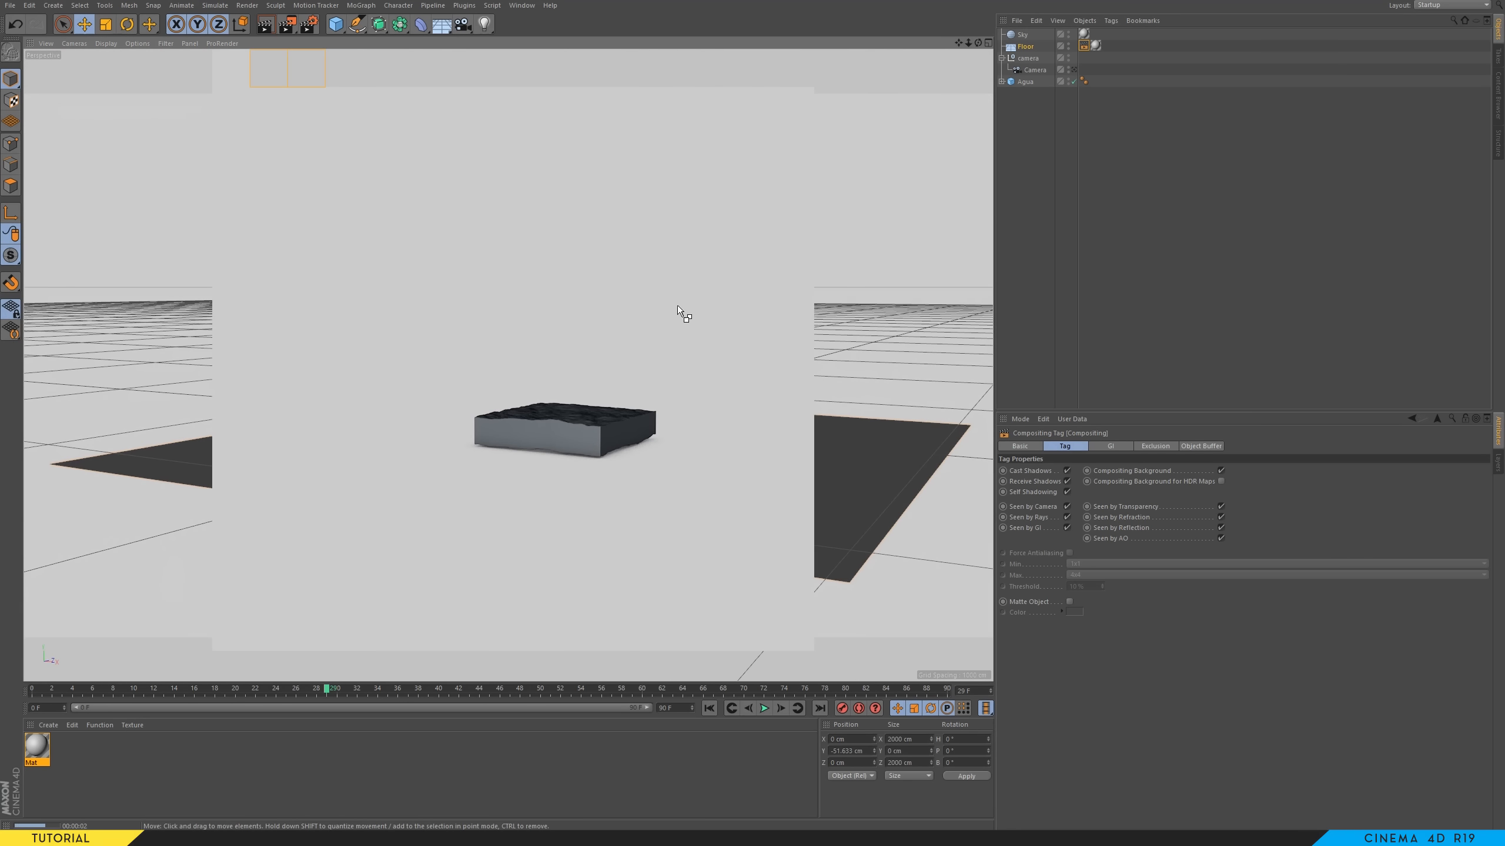
- Examine the water block on the floor up close from several angles
{"action": "left_click_drag", "start_coordinate": [614, 434], "coordinate": [590, 473], "text": "alt"}
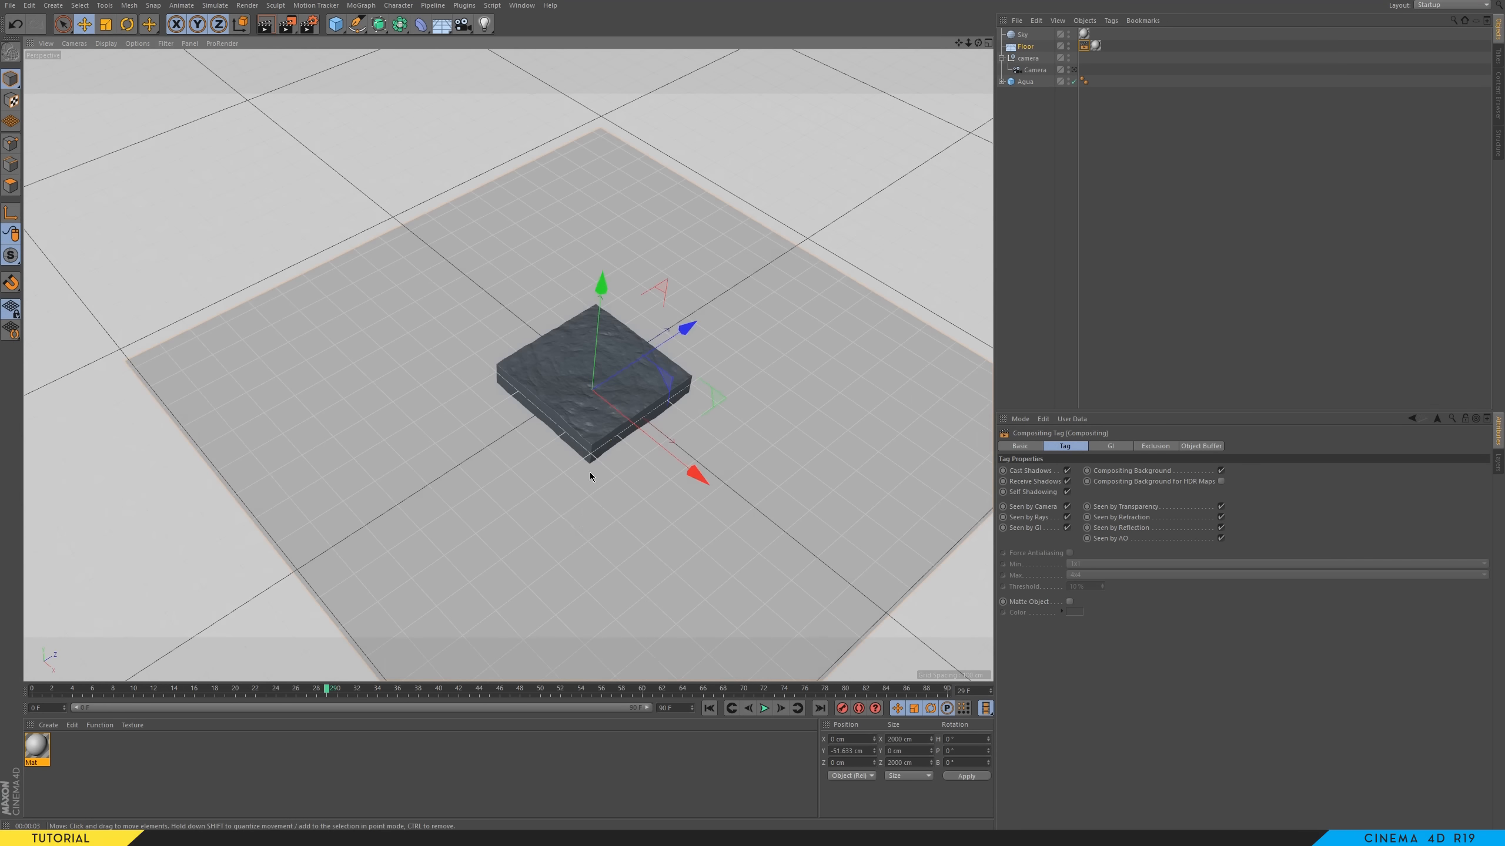
{"action": "scroll", "coordinate": [590, 385], "scroll_direction": "up", "scroll_amount": 5}
{"action": "middle_click_drag", "start_coordinate": [620, 398], "coordinate": [557, 353], "text": "alt"}
{"action": "left_click_drag", "start_coordinate": [550, 396], "coordinate": [651, 370], "text": "alt"}
{"action": "left_click_drag", "start_coordinate": [494, 443], "coordinate": [621, 409], "text": "alt"}
{"action": "middle_click_drag", "start_coordinate": [507, 363], "coordinate": [658, 320], "text": "alt"}
{"action": "scroll", "coordinate": [600, 382], "scroll_direction": "up", "scroll_amount": 4}
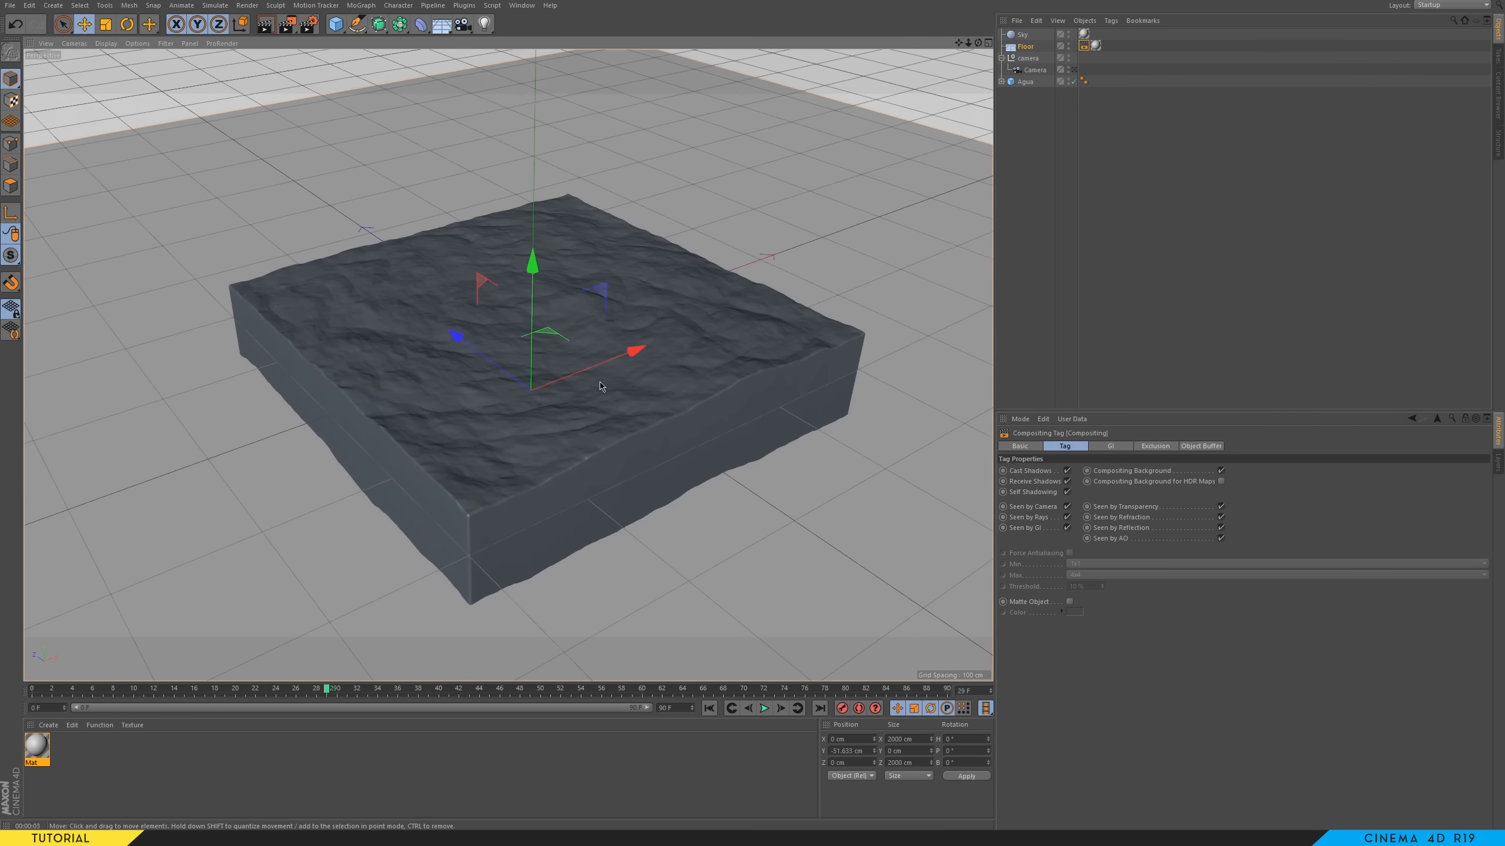
{"action": "left_click_drag", "start_coordinate": [600, 382], "coordinate": [584, 396], "text": "alt"}
{"action": "right_click_drag", "start_coordinate": [583, 343], "coordinate": [583, 406], "text": "alt"}
{"action": "middle_click_drag", "start_coordinate": [584, 406], "coordinate": [557, 411], "text": "alt"}
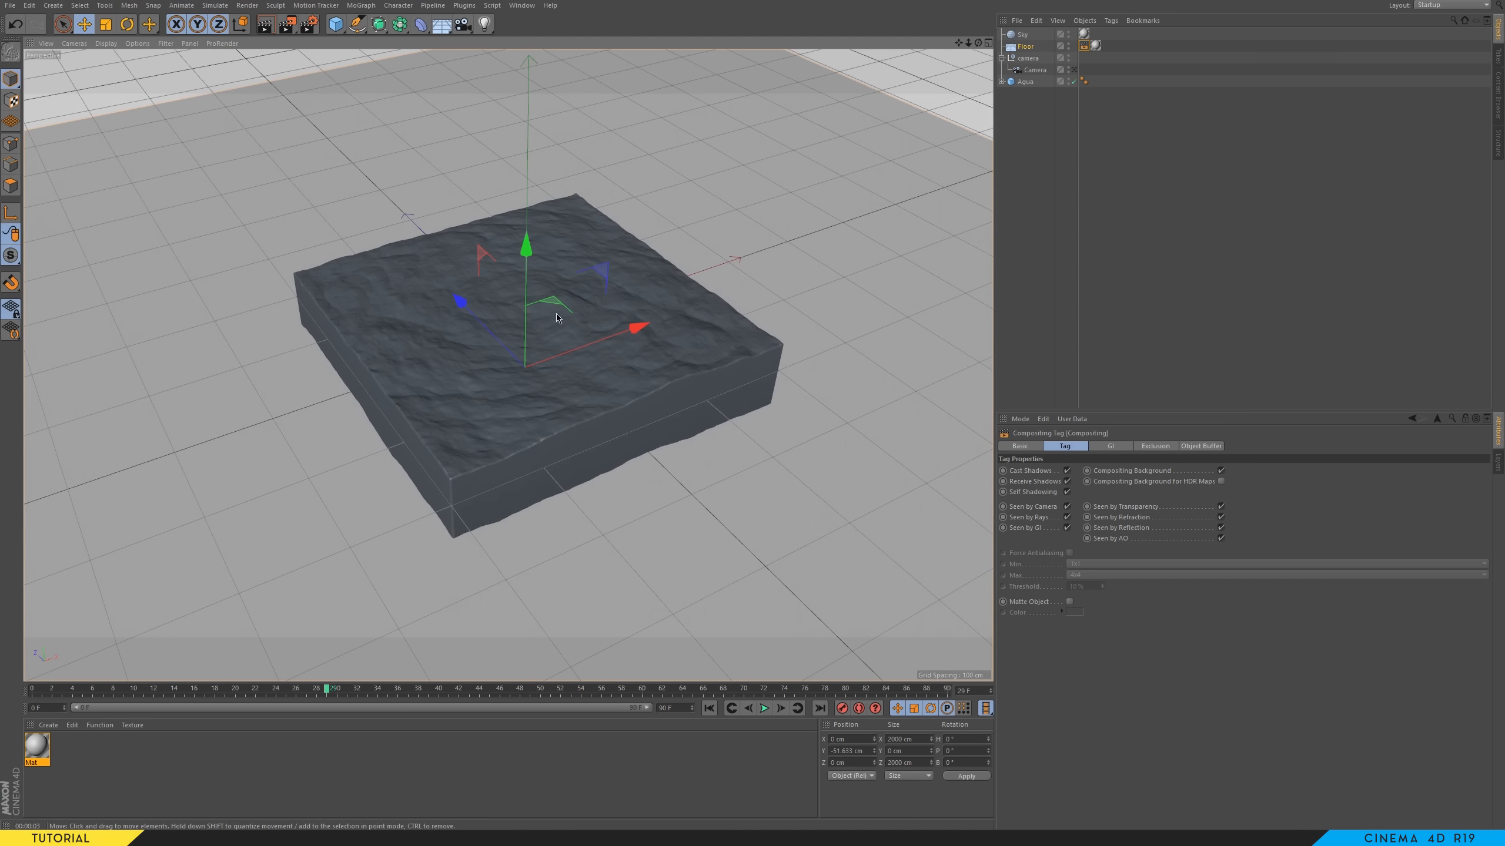
- Rename the floor and sky material as fundo
{"action": "left_click", "coordinate": [37, 762]}
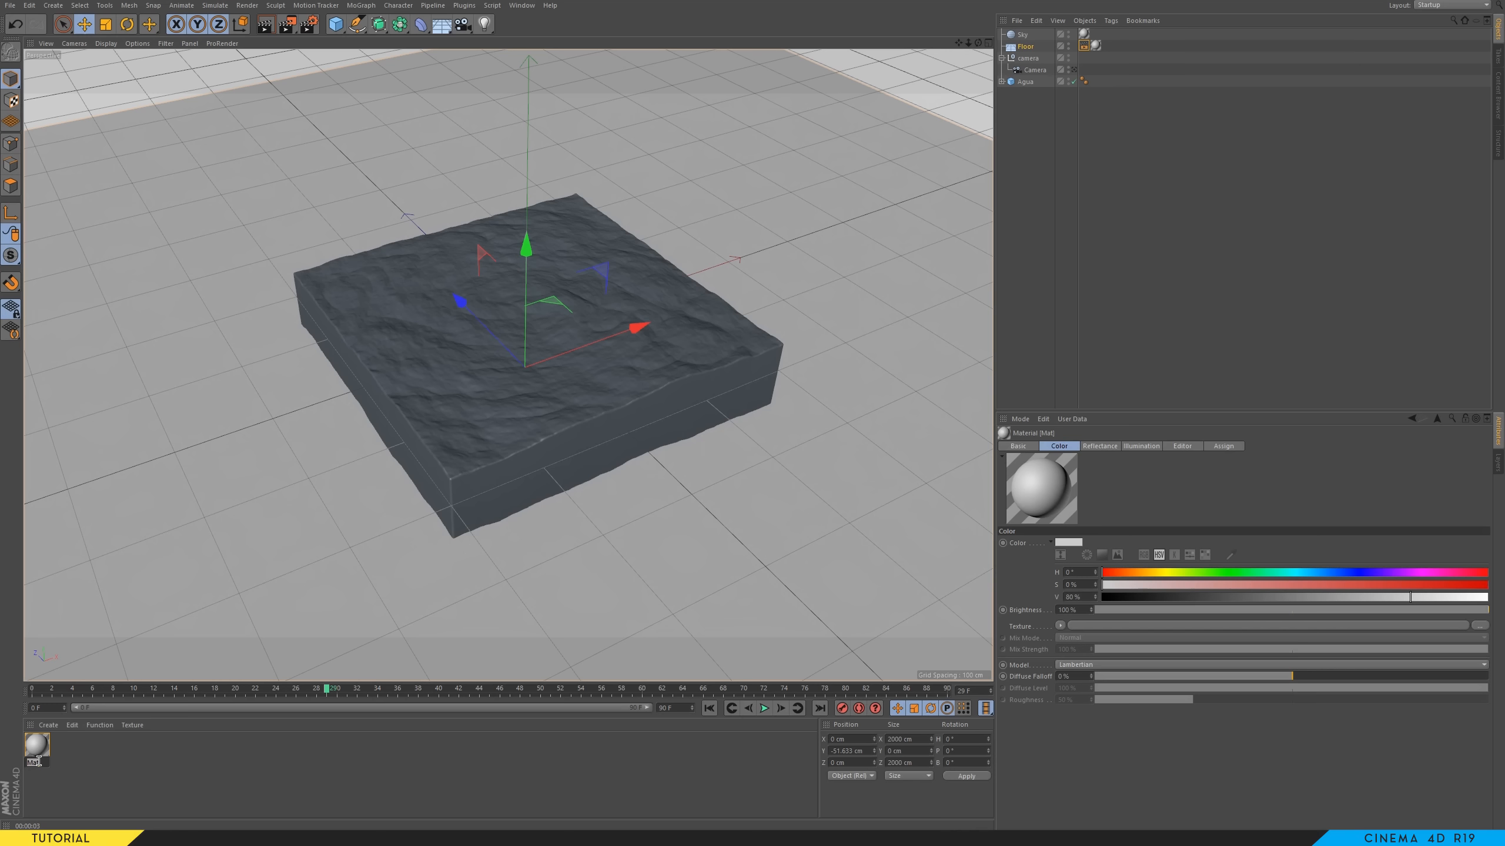
{"action": "type", "text": "fundo"}
{"action": "key", "text": "Return"}
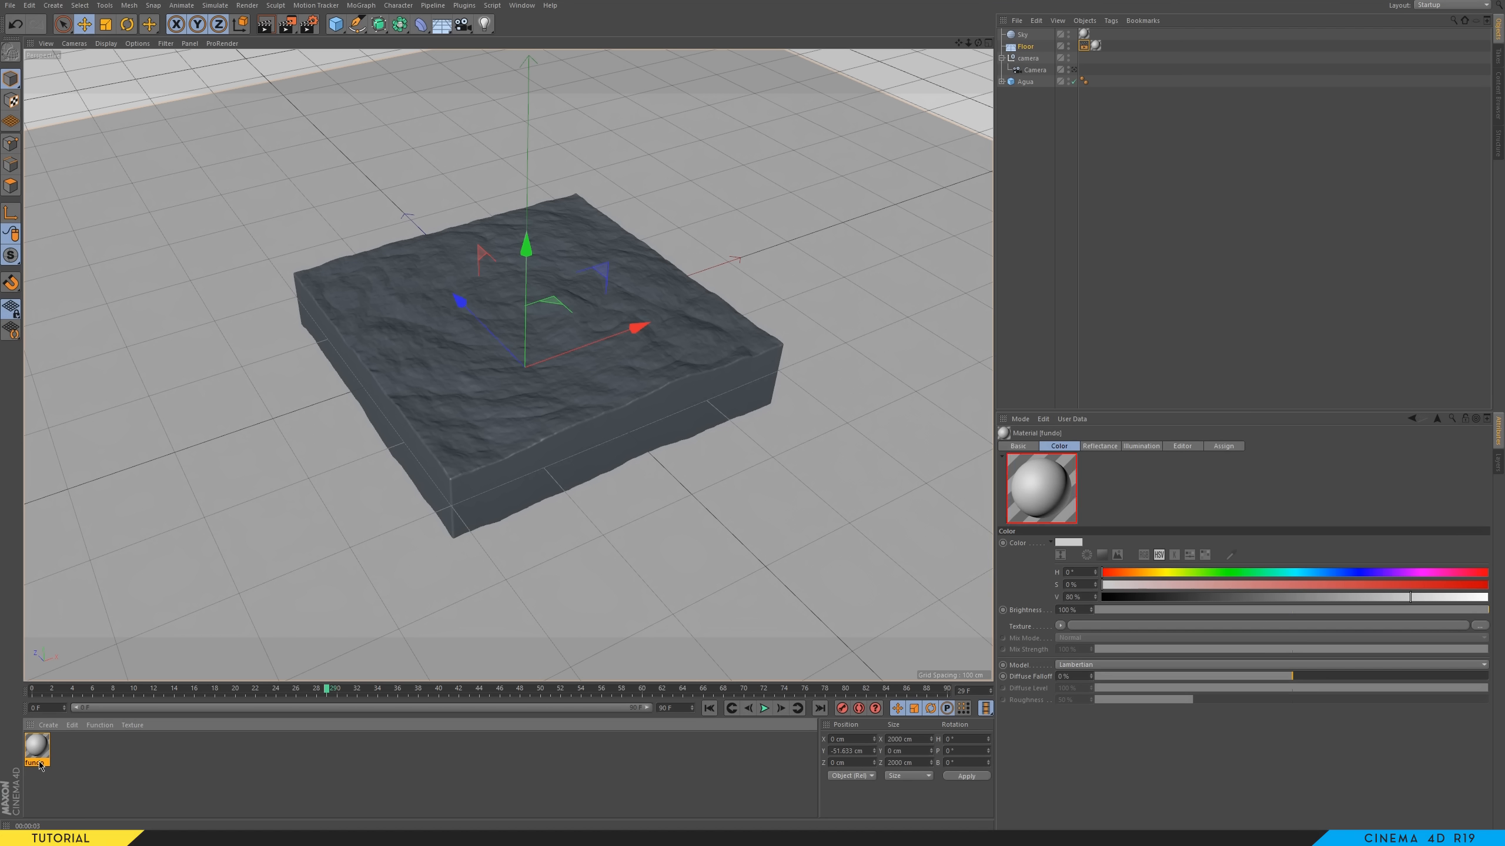
{"action": "left_click", "coordinate": [209, 754]}
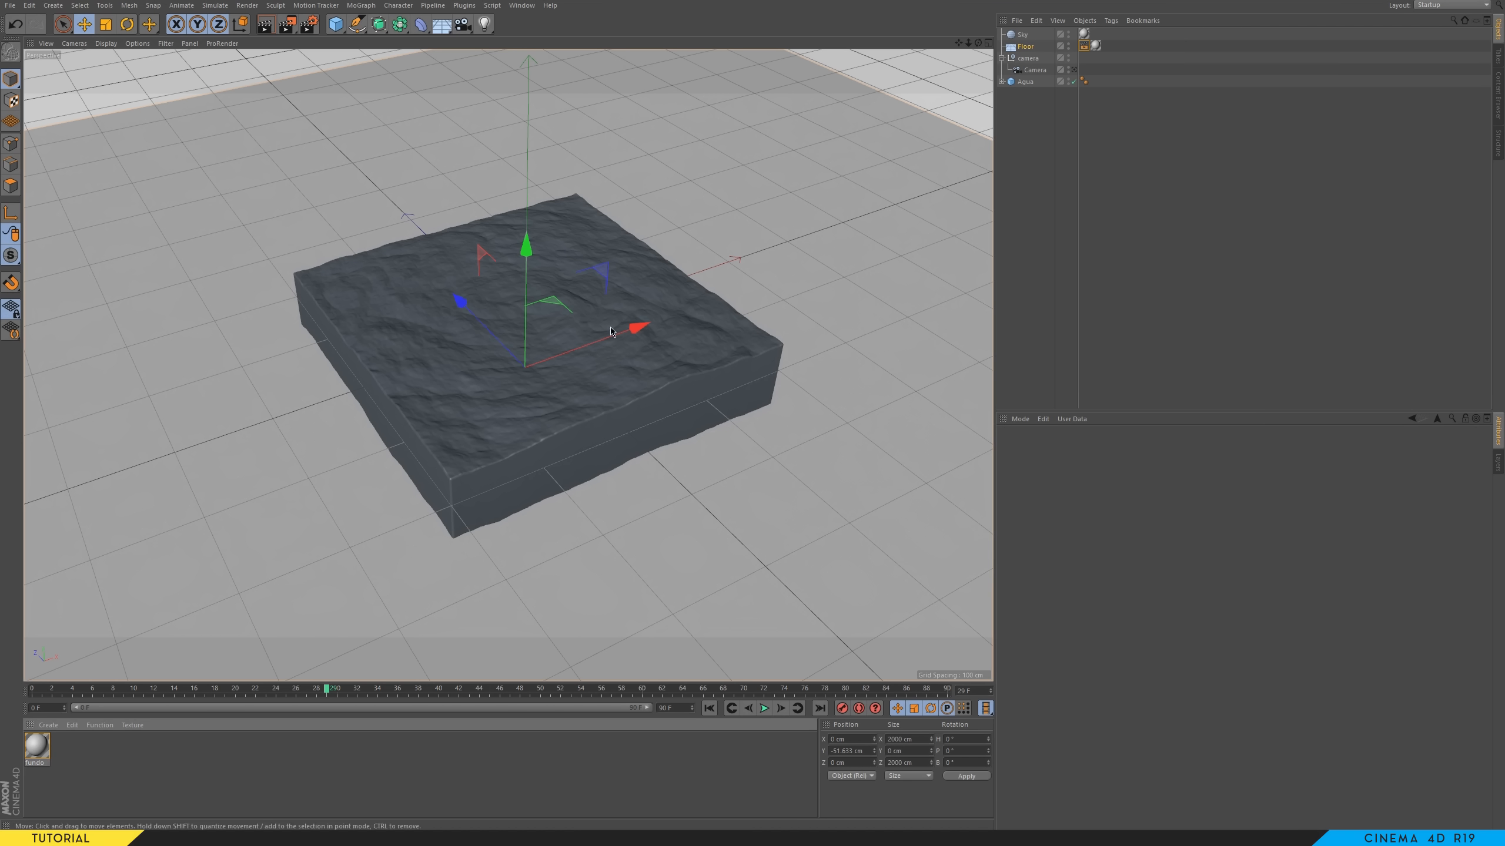
- Create a second material named agua and apply it to the water block
{"action": "left_click_drag", "start_coordinate": [560, 349], "coordinate": [445, 359], "text": "alt"}
{"action": "double_click", "coordinate": [77, 752]}
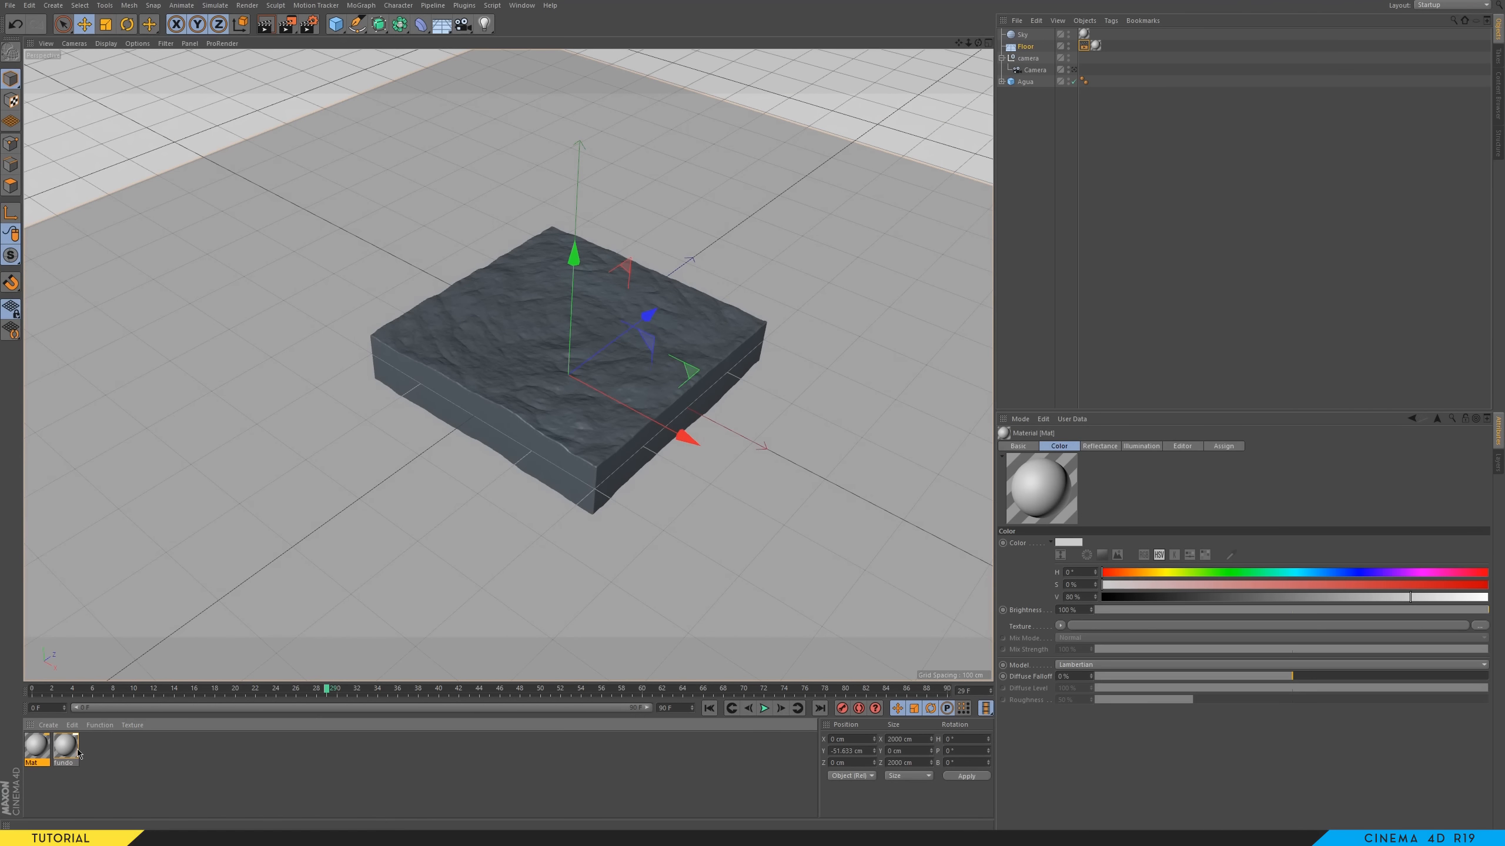
{"action": "double_click", "coordinate": [36, 763]}
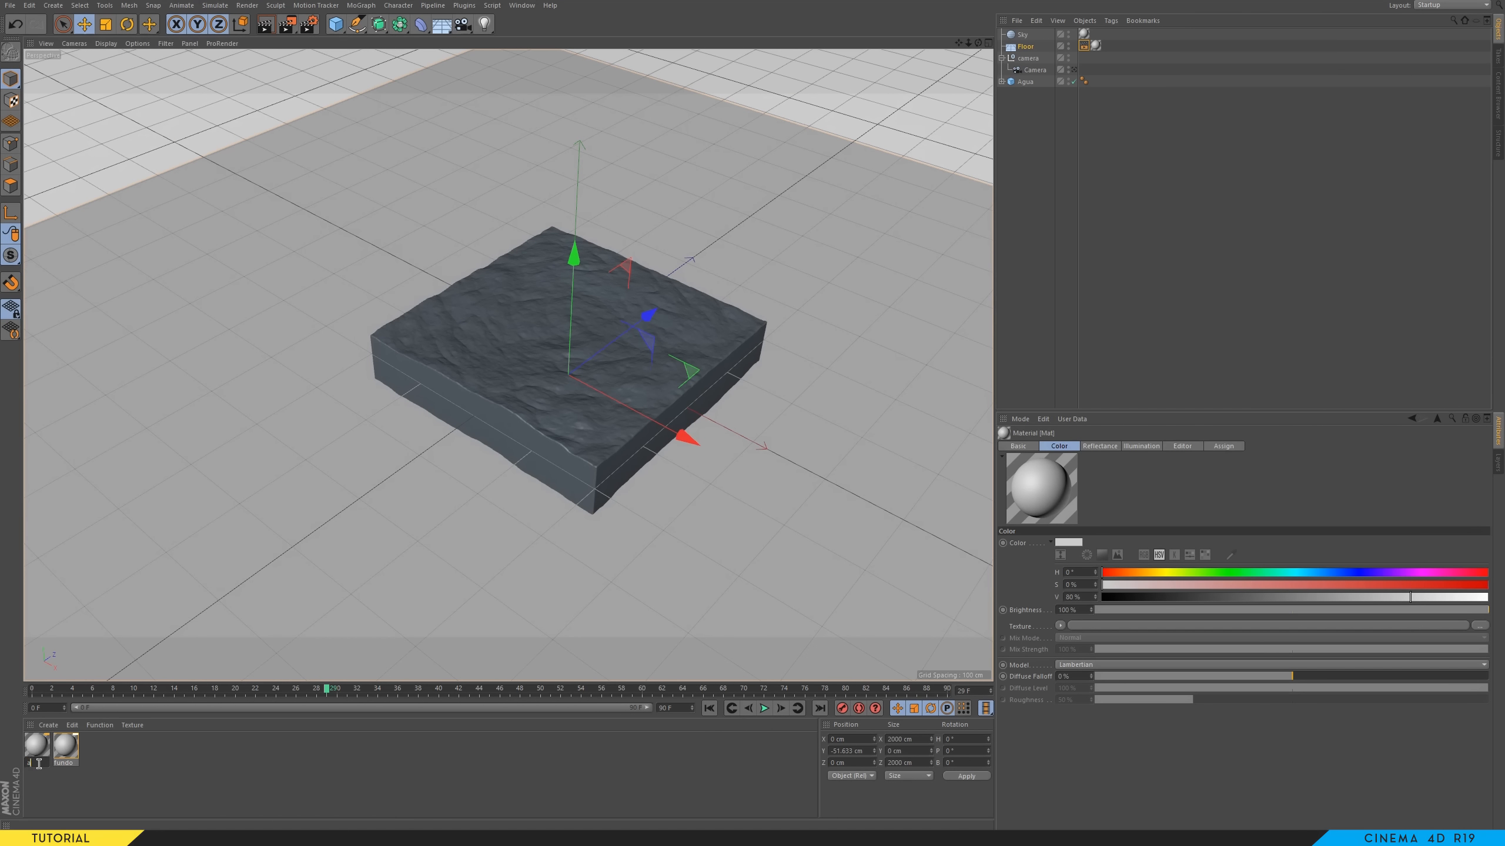
{"action": "type", "text": "agua"}
{"action": "key", "text": "Return"}
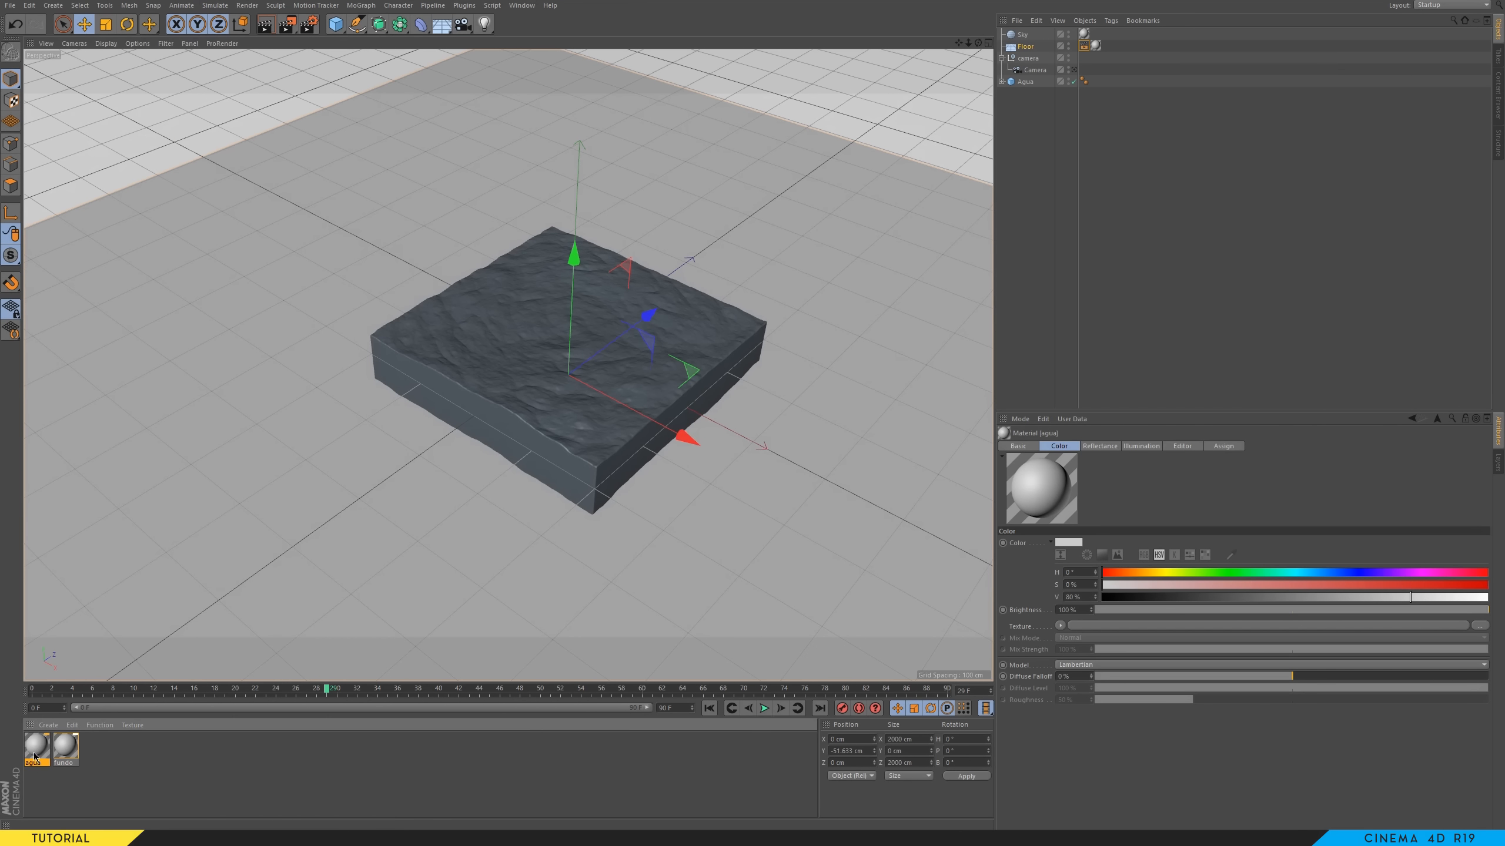
{"action": "left_click_drag", "start_coordinate": [35, 757], "coordinate": [499, 417]}
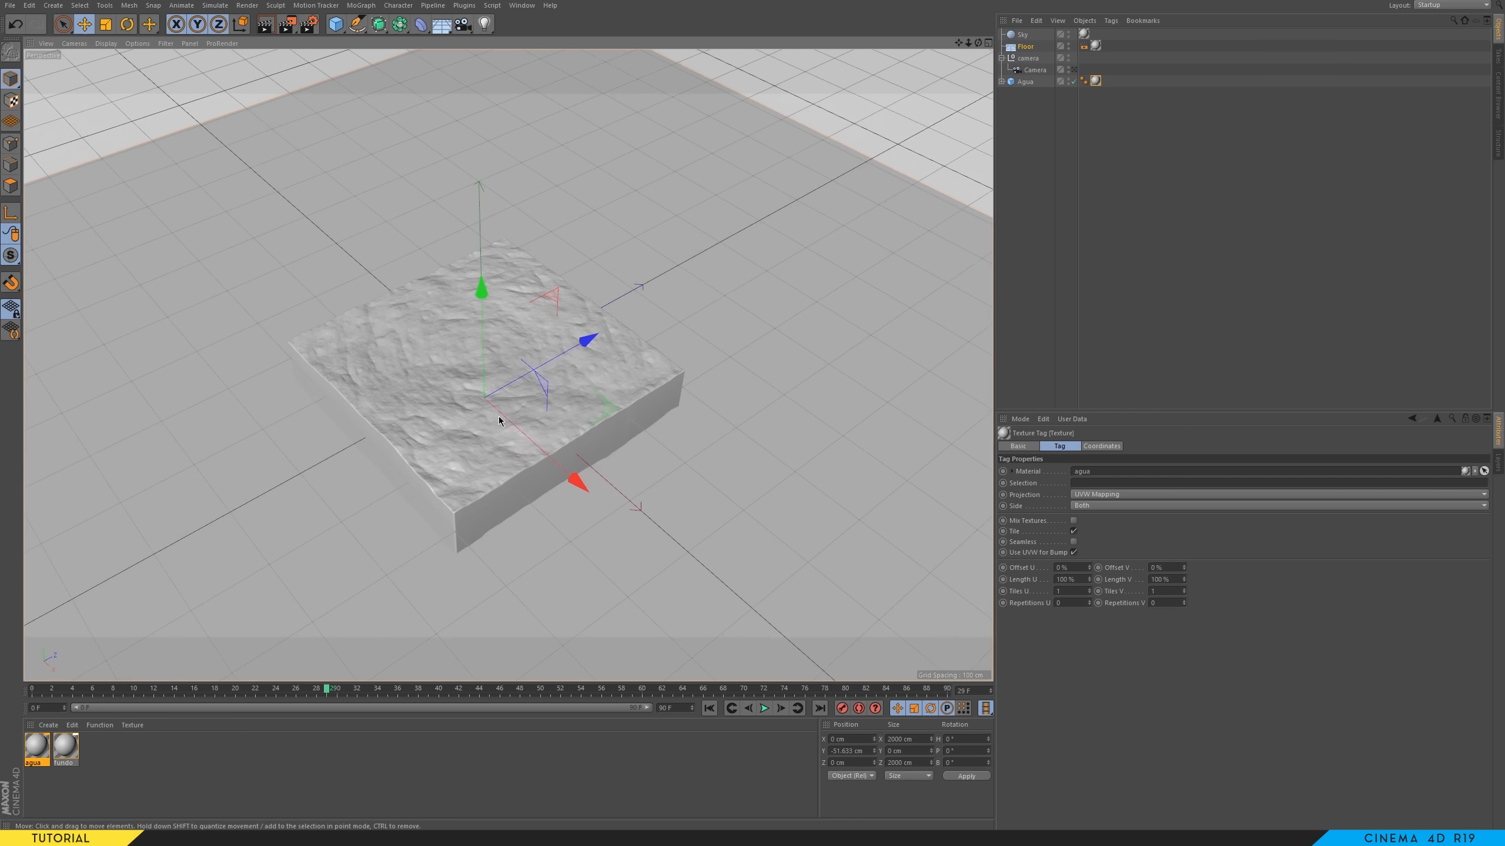
- Clear the object selection and collapse the camera hierarchy
{"action": "middle_click_drag", "start_coordinate": [499, 416], "coordinate": [536, 411], "text": "alt"}
{"action": "left_click_drag", "start_coordinate": [535, 412], "coordinate": [540, 389], "text": "alt"}
{"action": "left_click", "coordinate": [745, 328]}
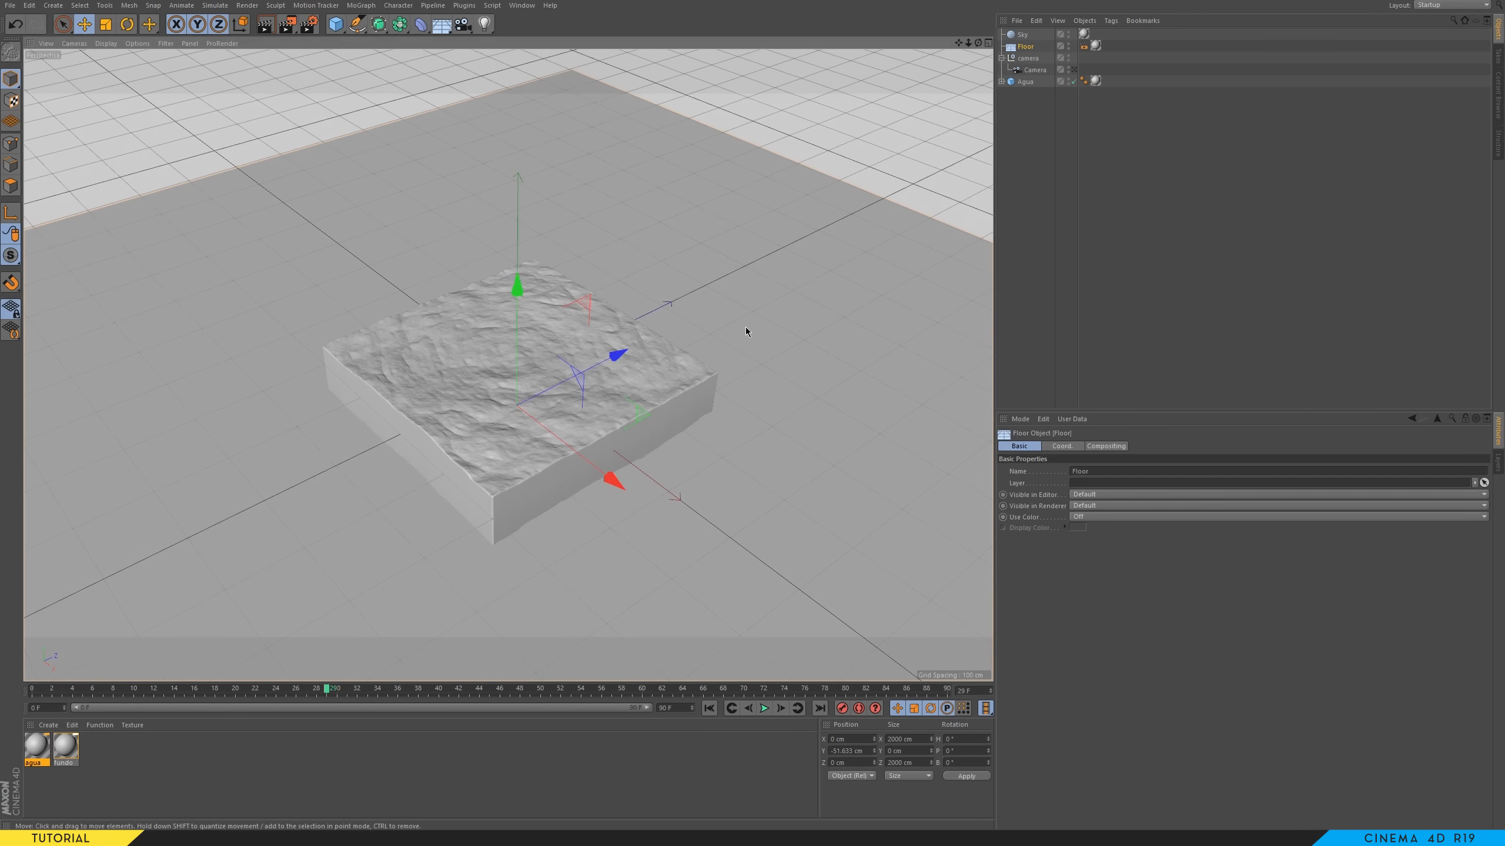
{"action": "left_click", "coordinate": [1033, 145]}
{"action": "left_click", "coordinate": [1000, 58]}
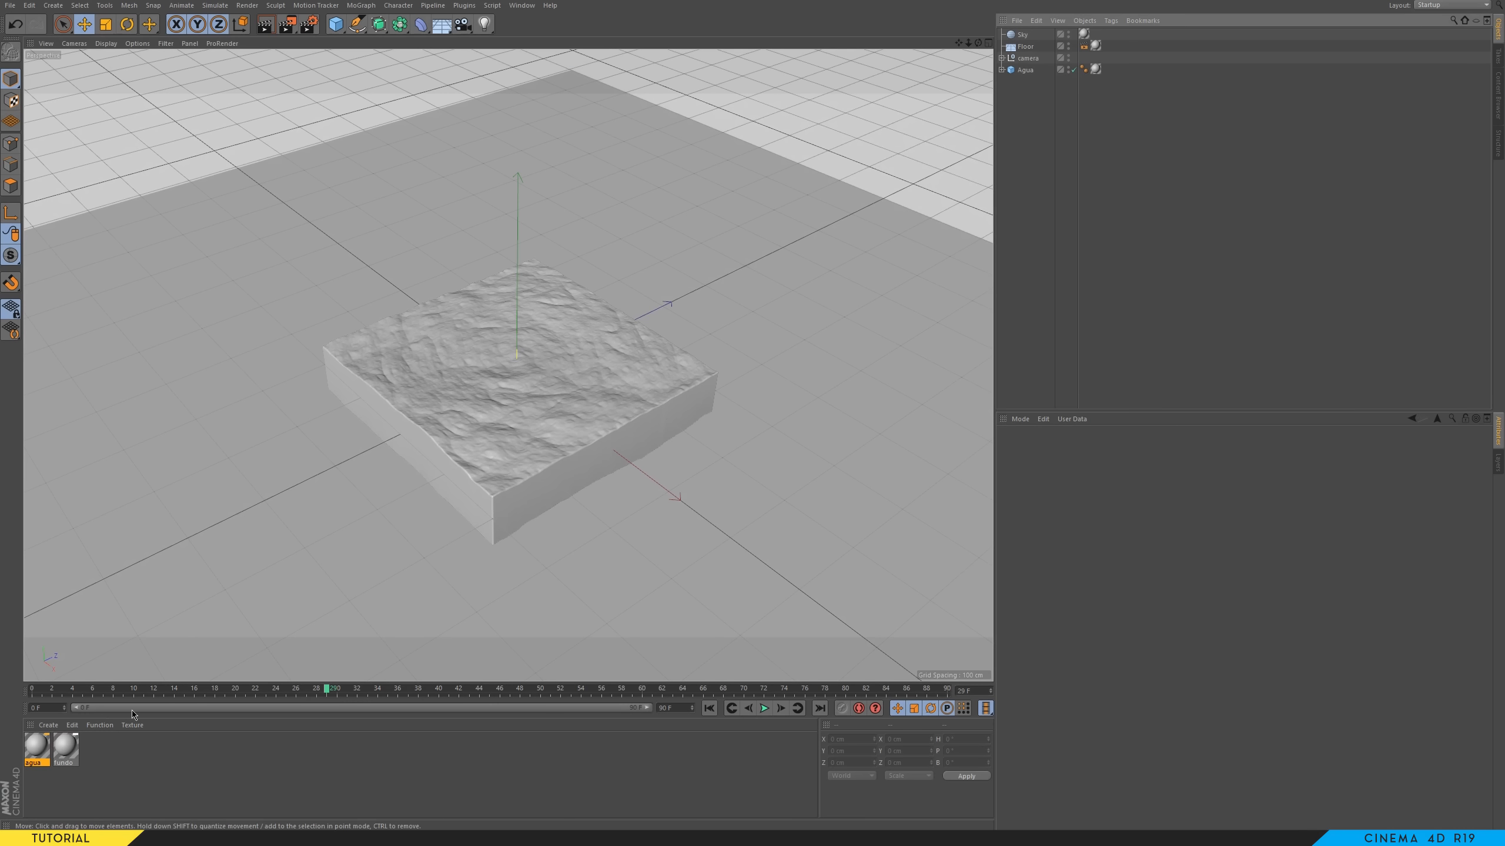
- Open the agua material for editing, disable its Color channel and enable its Transparency channel
{"action": "double_click", "coordinate": [38, 754]}
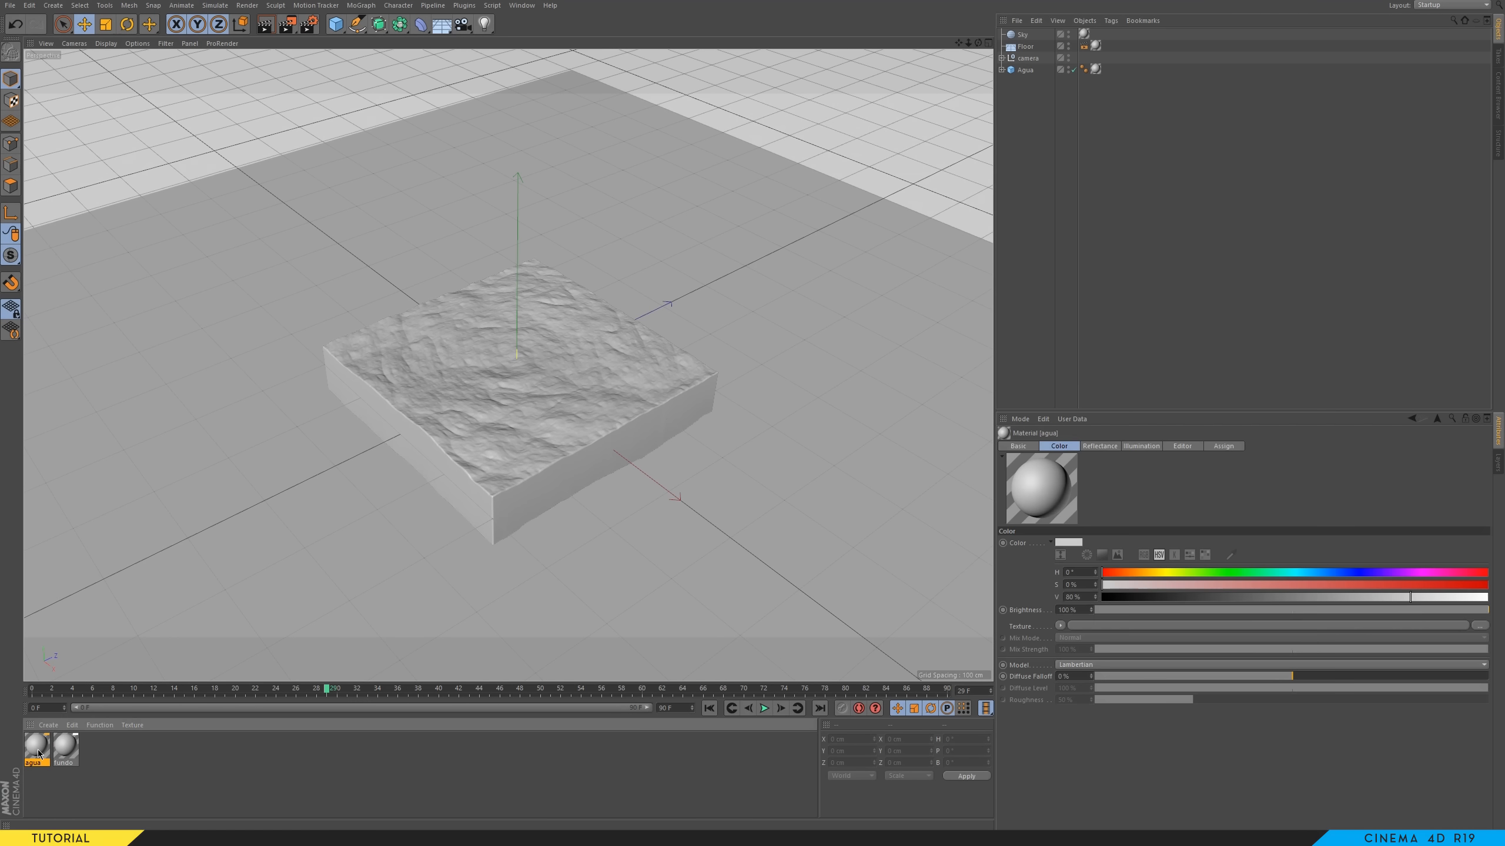
{"action": "left_click_drag", "start_coordinate": [366, 82], "coordinate": [957, 124]}
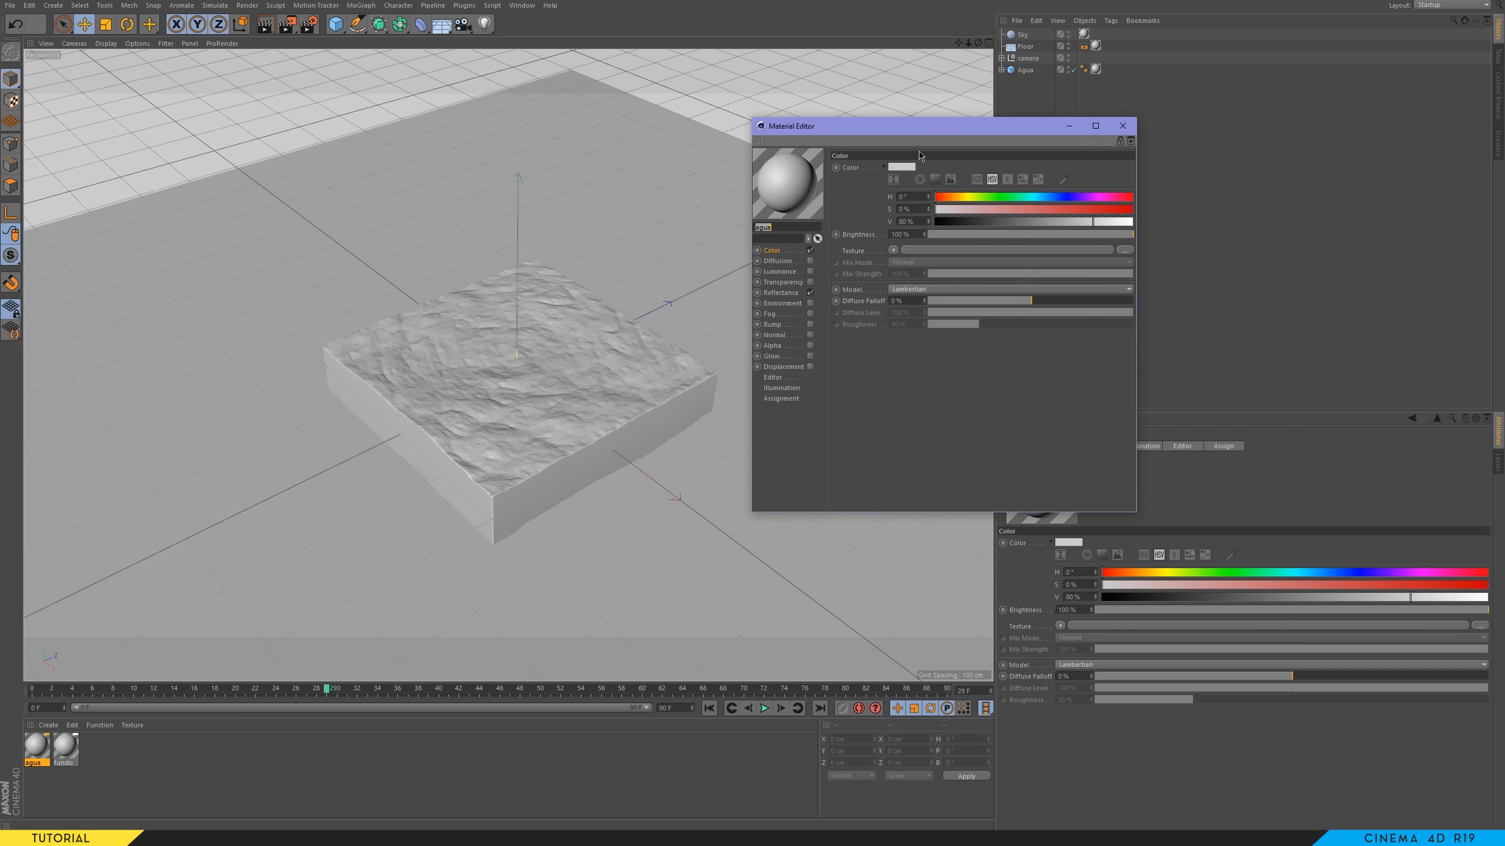
{"action": "left_click", "coordinate": [831, 279]}
{"action": "left_click", "coordinate": [793, 248]}
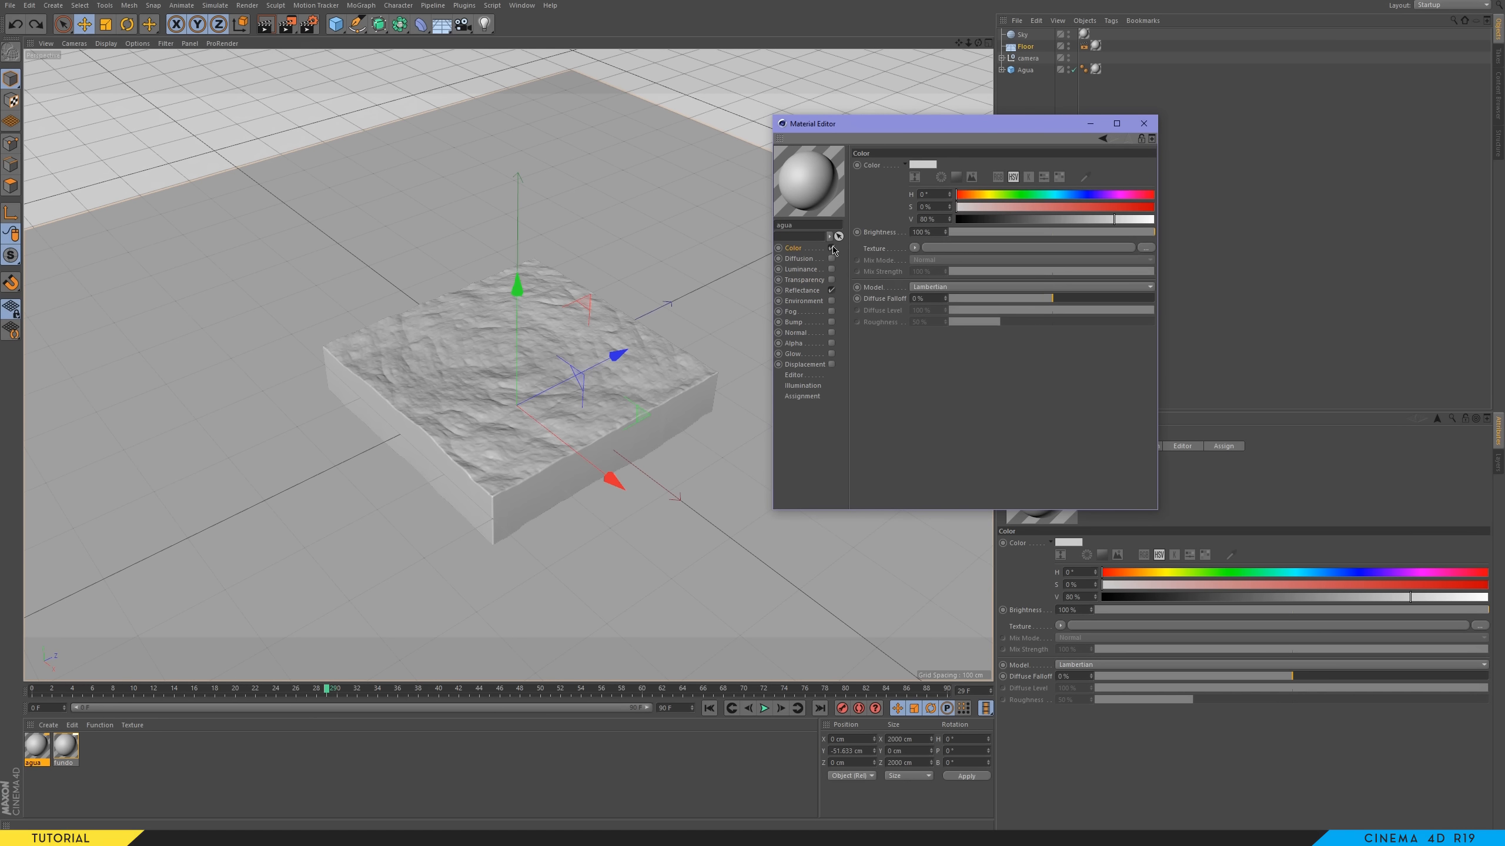
{"action": "left_click", "coordinate": [831, 248]}
{"action": "left_click", "coordinate": [837, 281]}
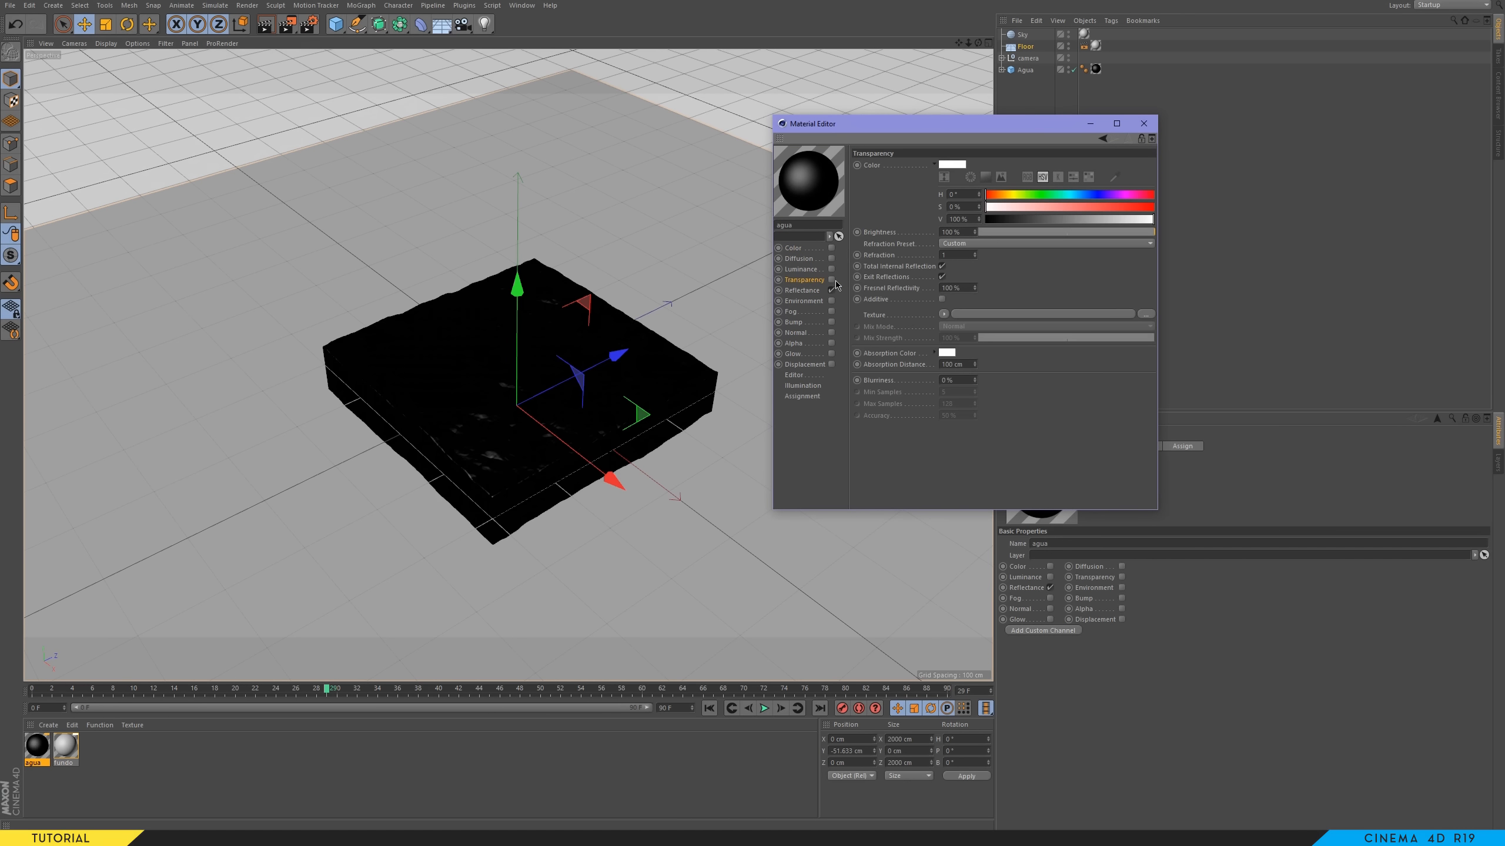
{"action": "left_click", "coordinate": [831, 279]}
- Replace the agua material's Default Specular layer with a GGX layer, and switch off its Reflectance channel
{"action": "left_click", "coordinate": [802, 291]}
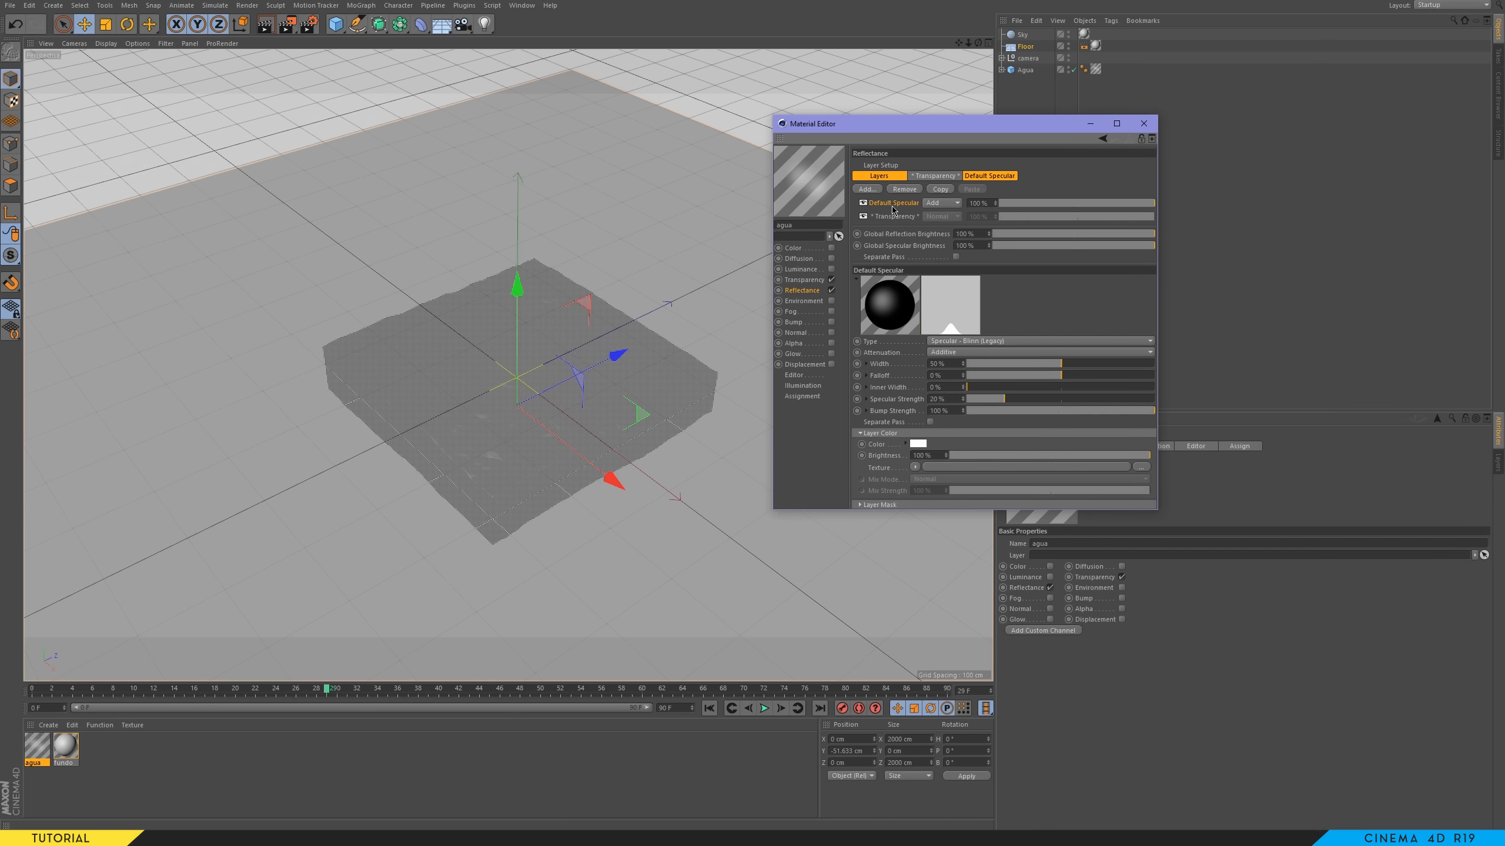
{"action": "key", "text": "Delete"}
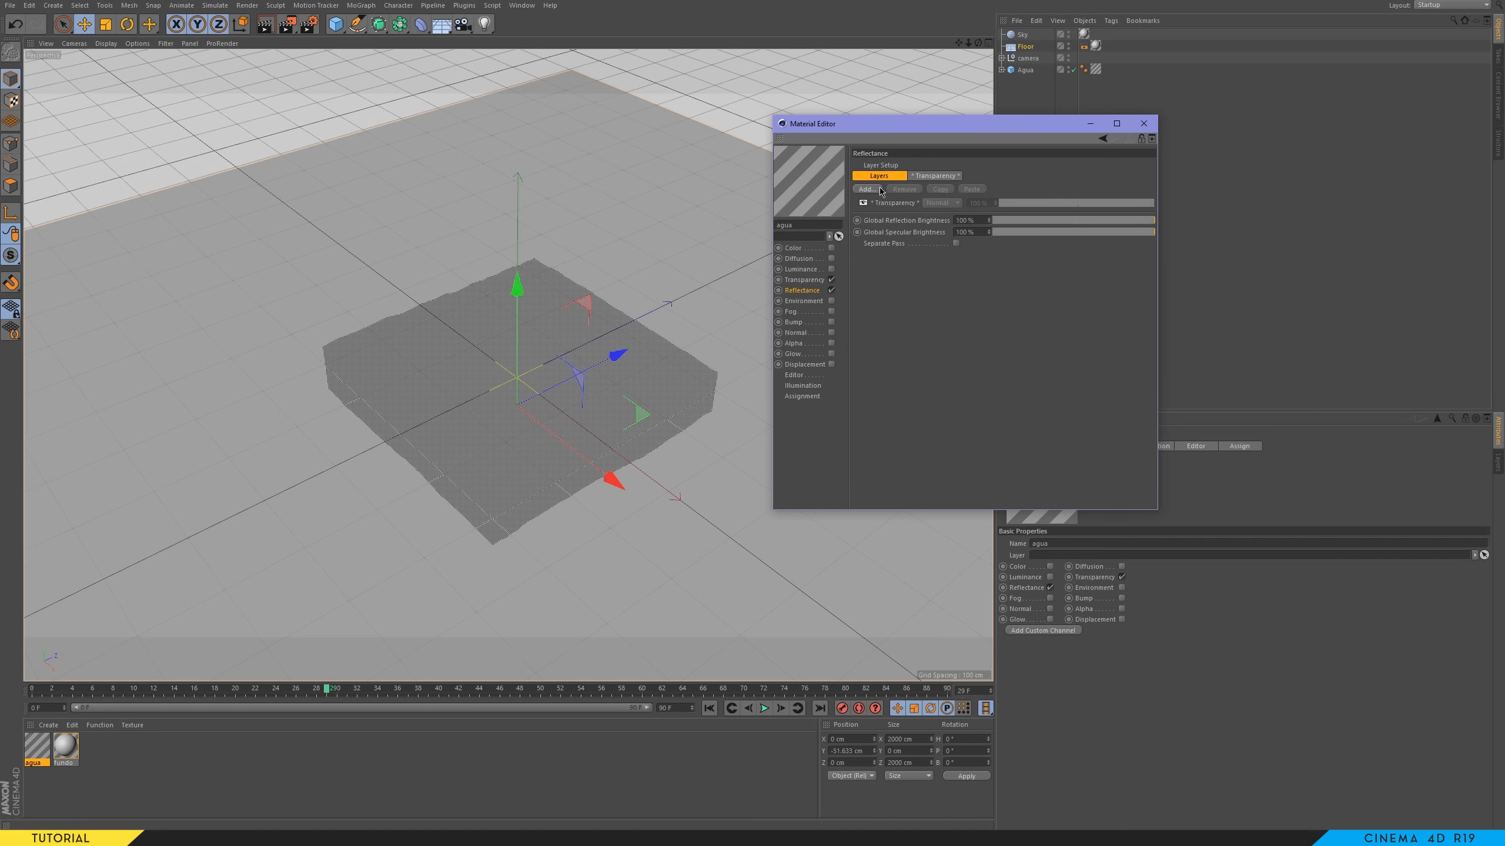
{"action": "left_click", "coordinate": [866, 189]}
{"action": "left_click", "coordinate": [913, 228]}
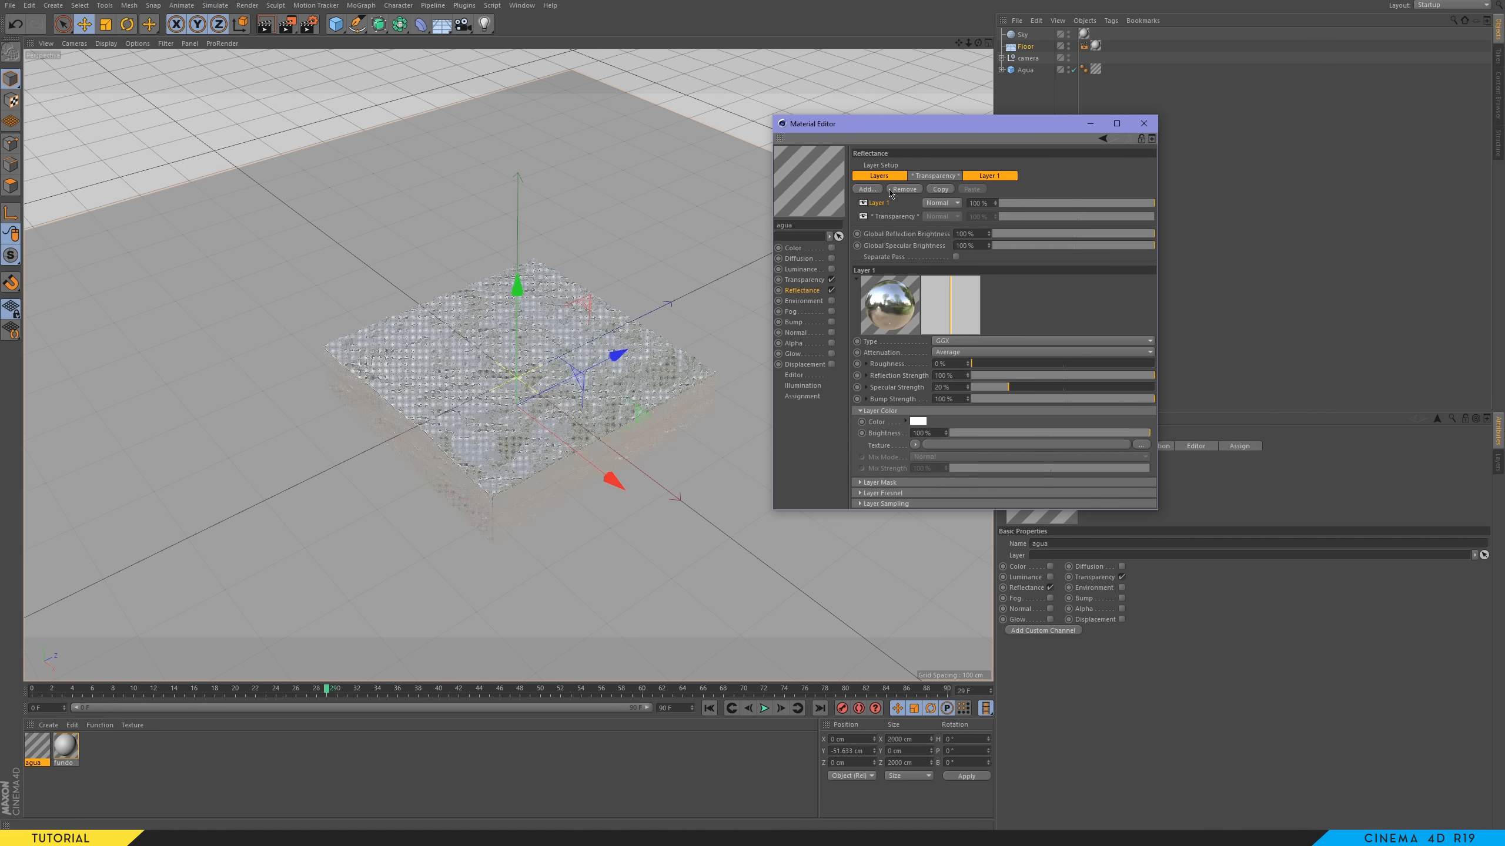
{"action": "left_click", "coordinate": [831, 291]}
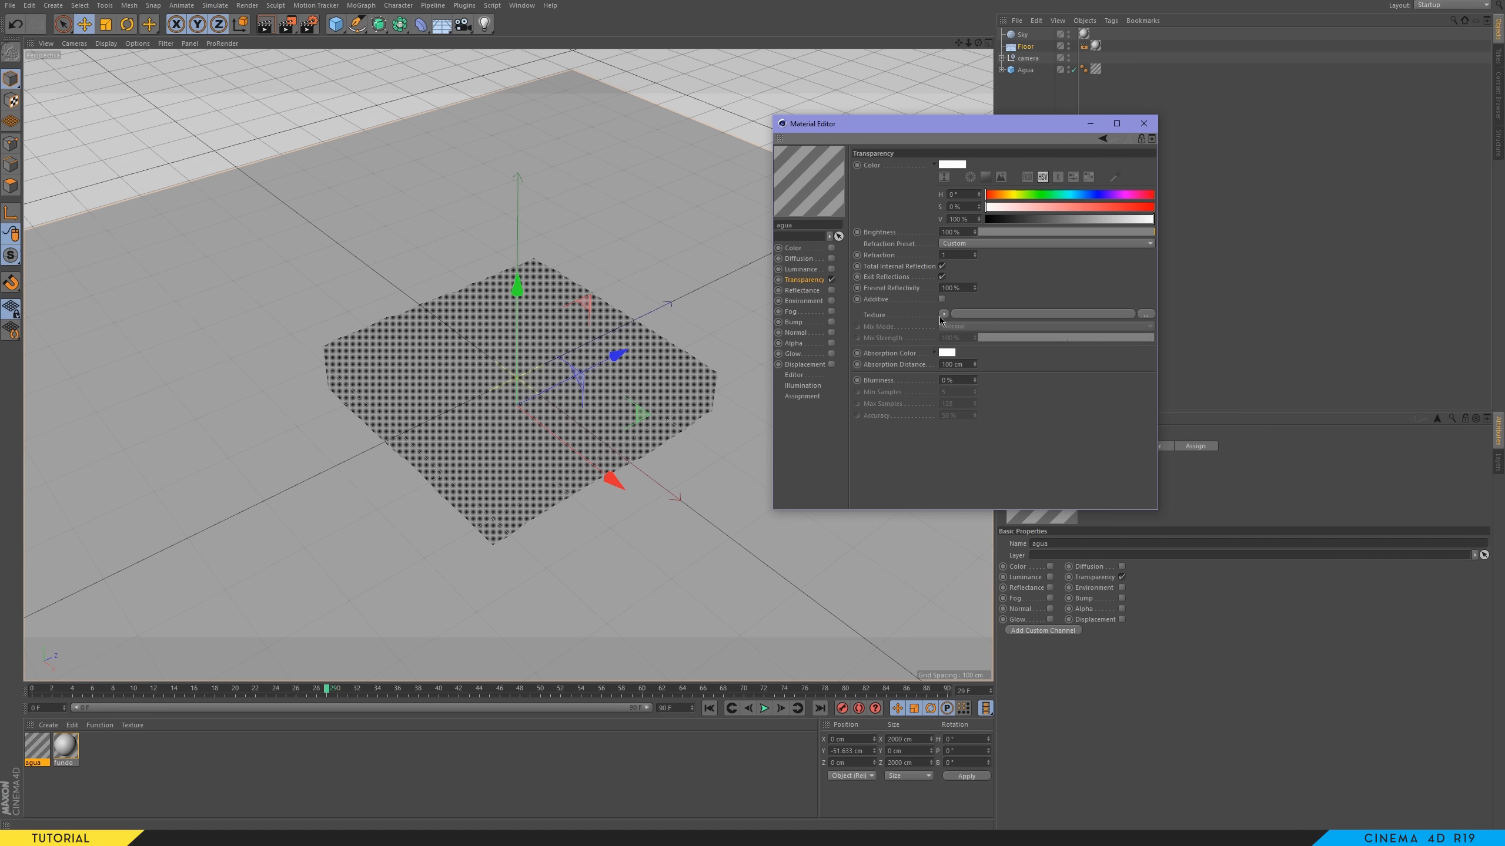
- Load a Gradient shader into the agua material's Transparency texture and set its Refraction to 2
{"action": "left_click", "coordinate": [944, 314]}
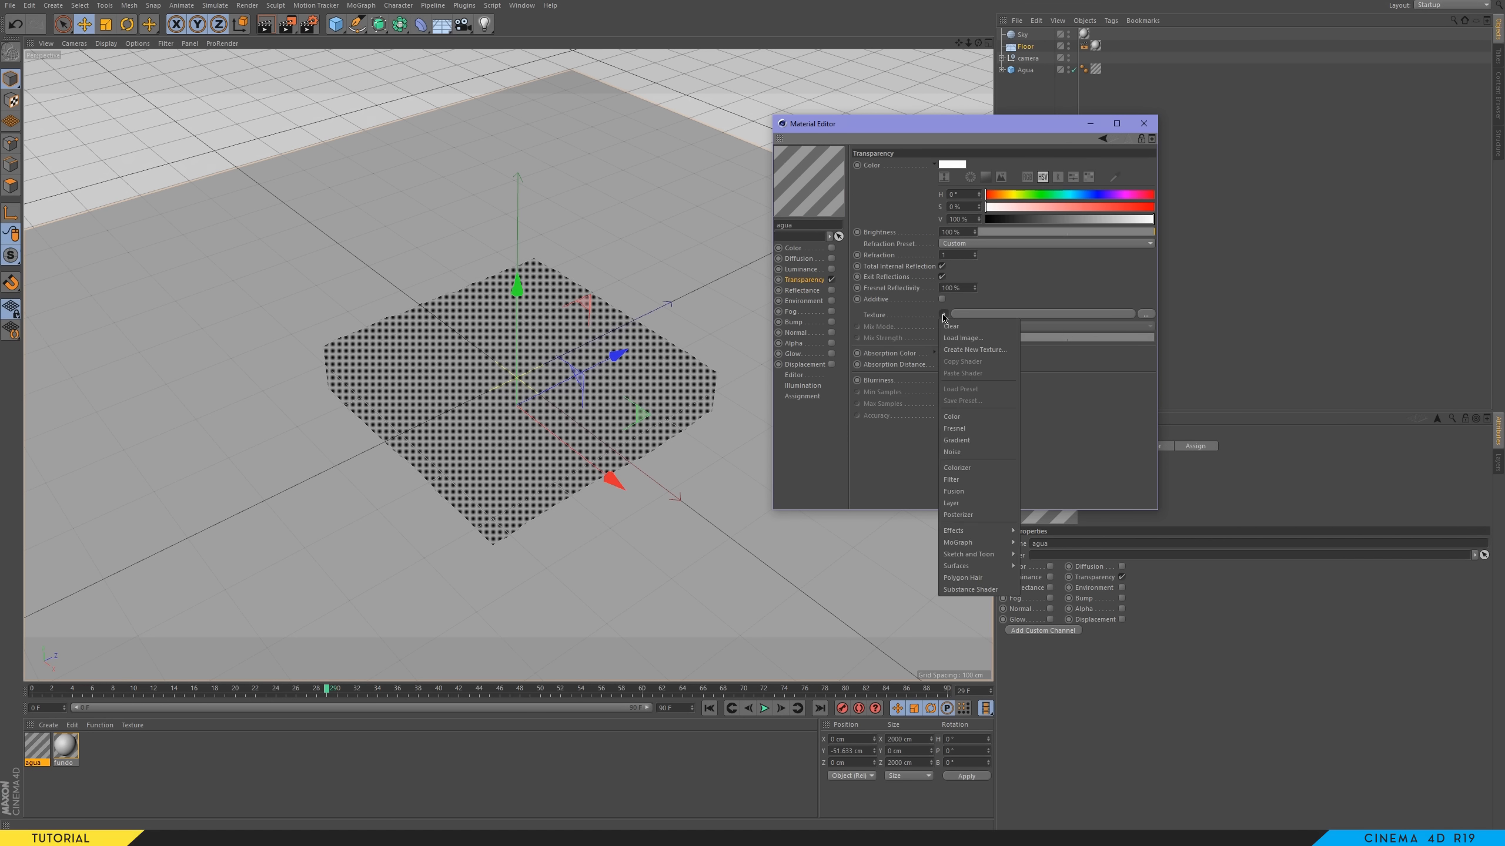
{"action": "left_click", "coordinate": [978, 442]}
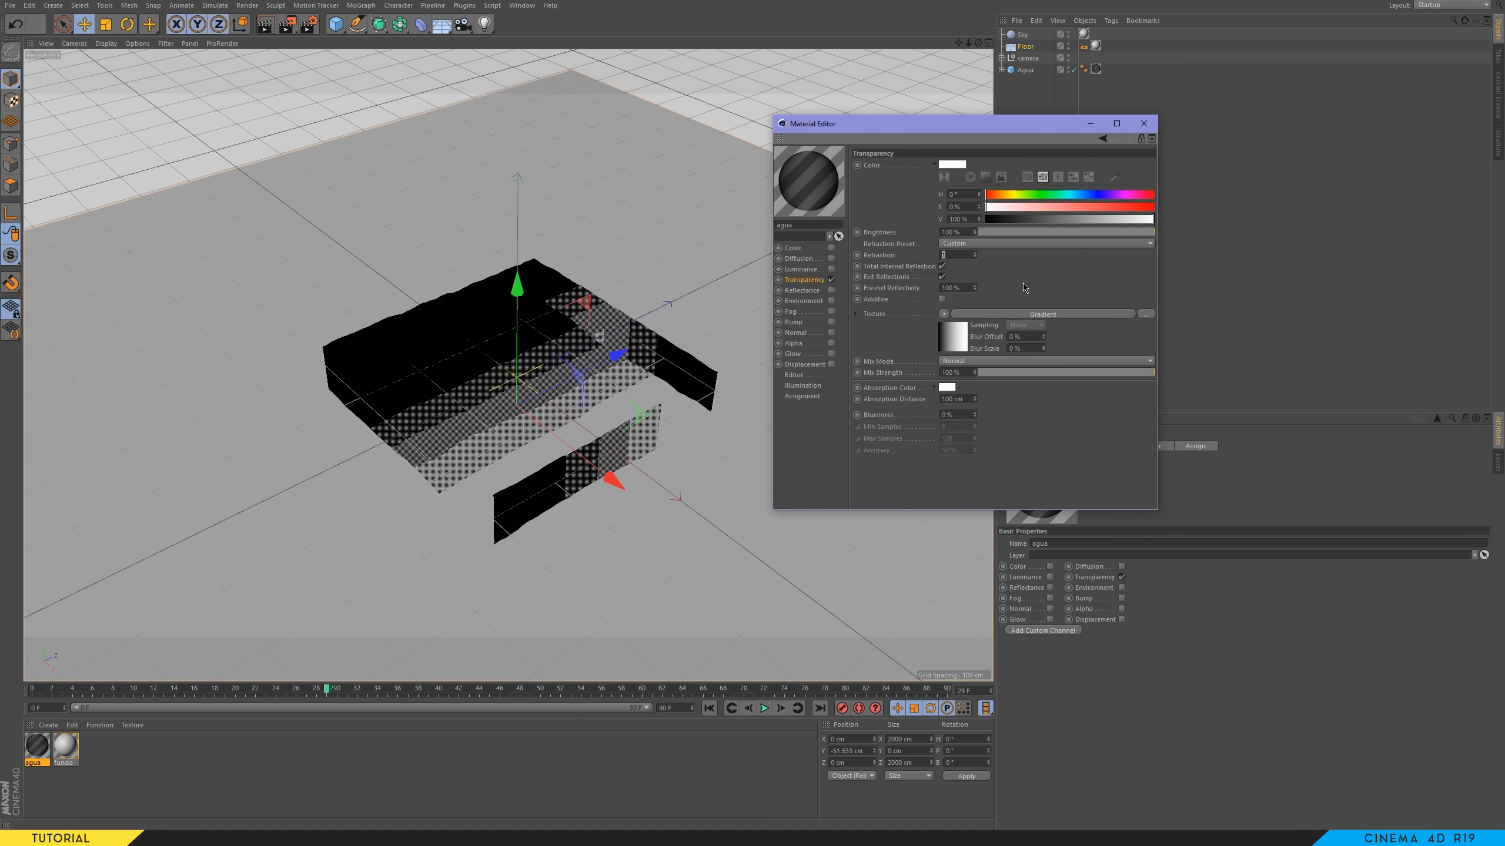
{"action": "type", "text": "2"}
{"action": "key", "text": "Return"}
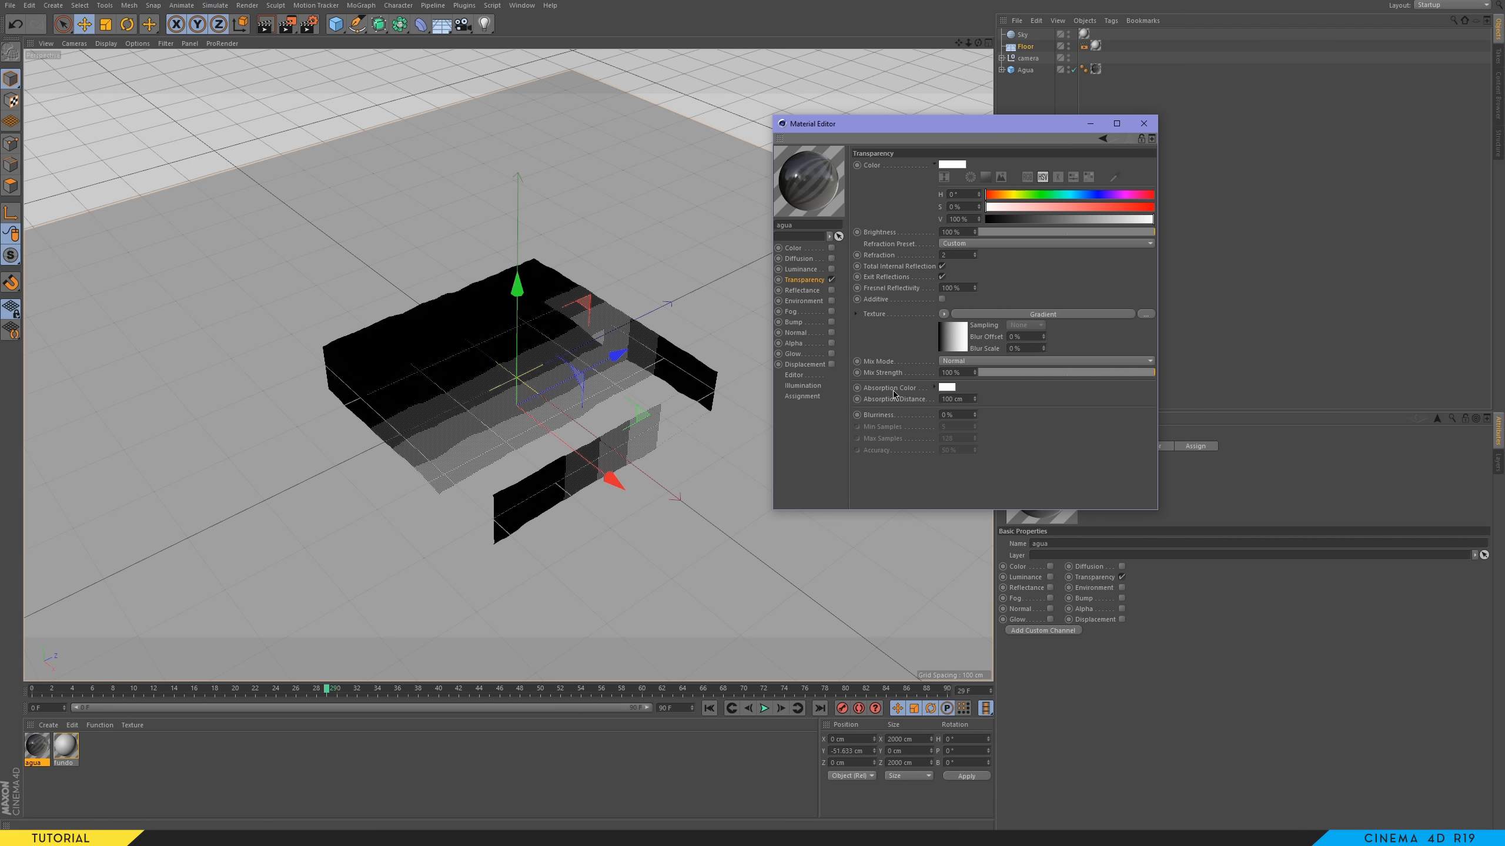
- Open the Transparency gradient's shader settings, try the 2D - Radial type, and settle on 2D - Circular
{"action": "left_click", "coordinate": [952, 344]}
{"action": "left_click", "coordinate": [929, 266]}
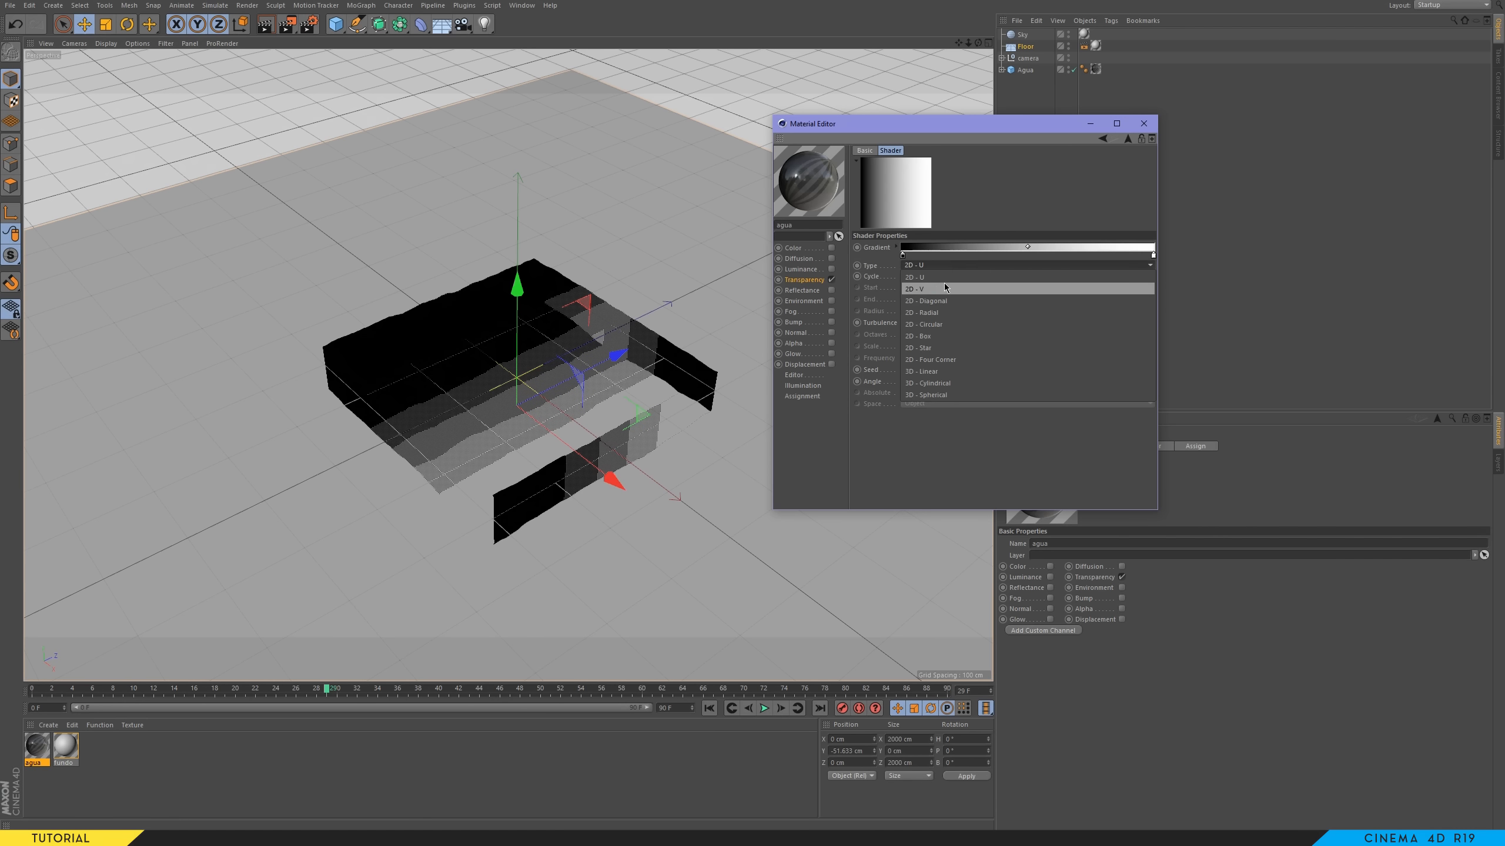
{"action": "left_click", "coordinate": [953, 313]}
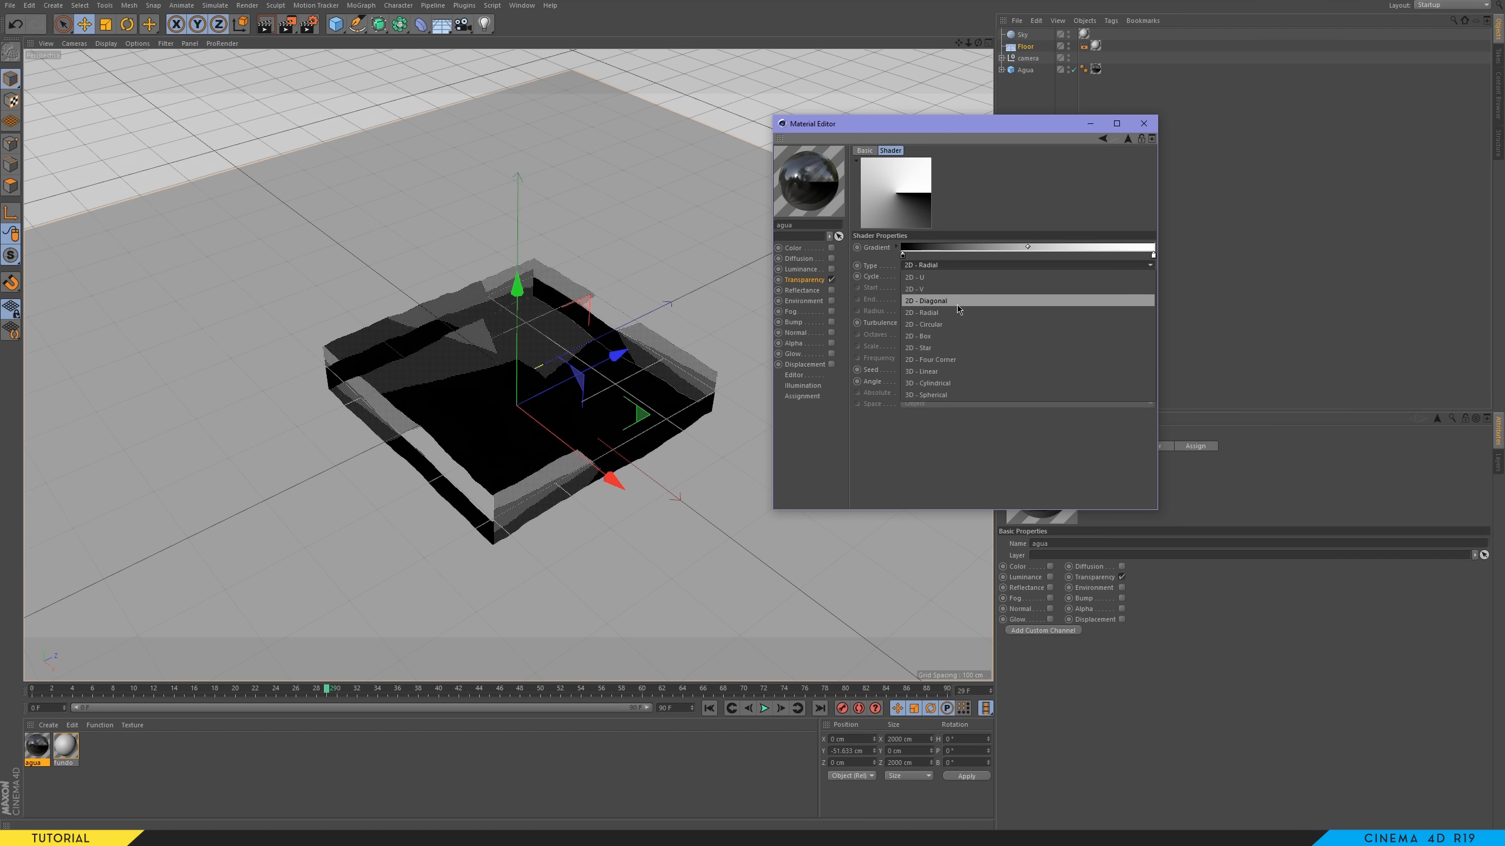
{"action": "left_click", "coordinate": [955, 324]}
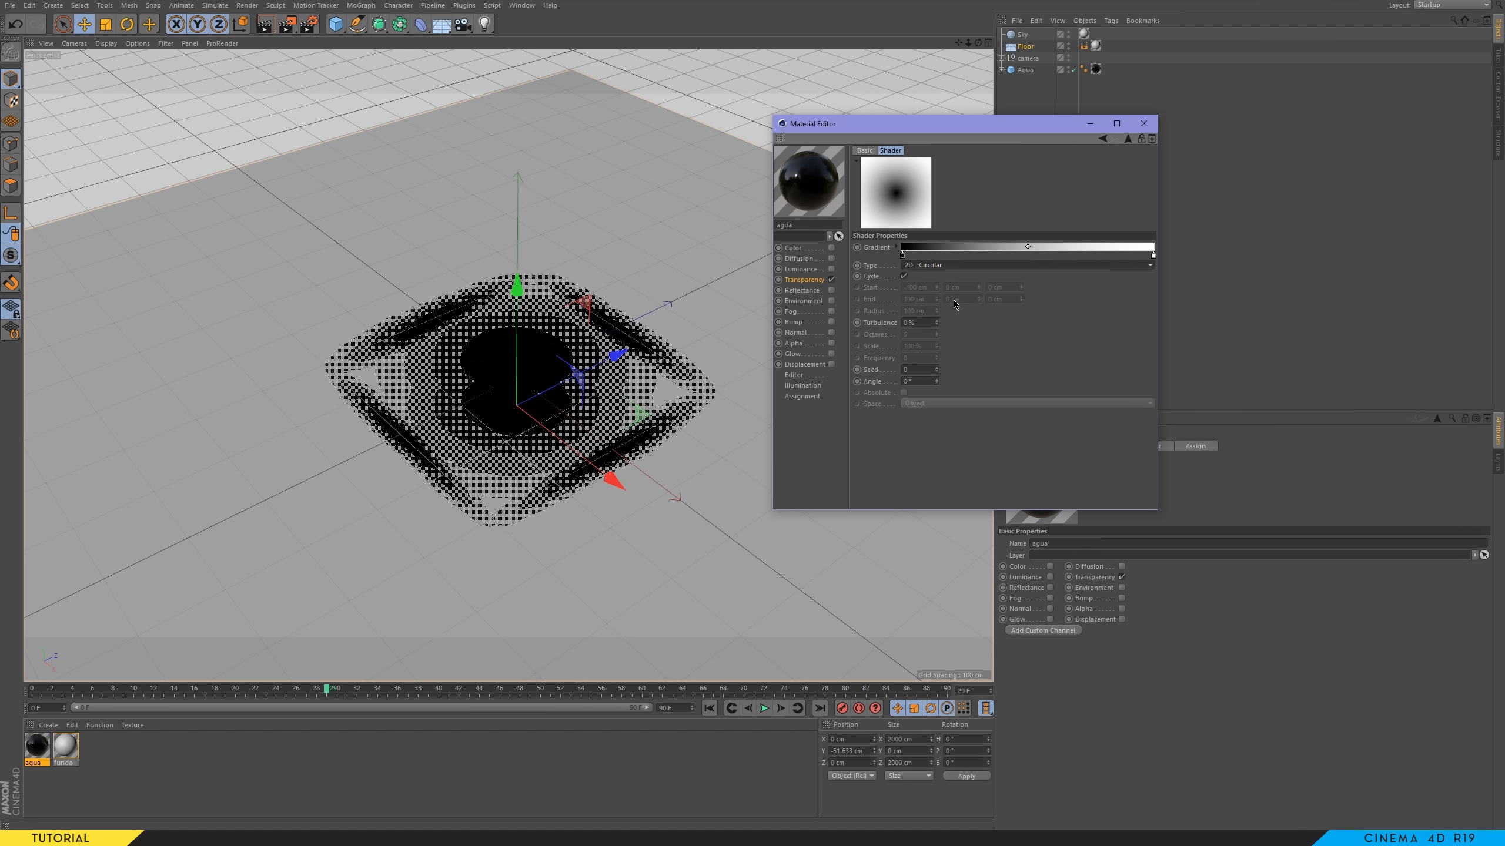
- Set the projection of the water block's agua texture tag to Flat
{"action": "left_click_drag", "start_coordinate": [948, 124], "coordinate": [776, 78]}
{"action": "left_click", "coordinate": [1095, 68]}
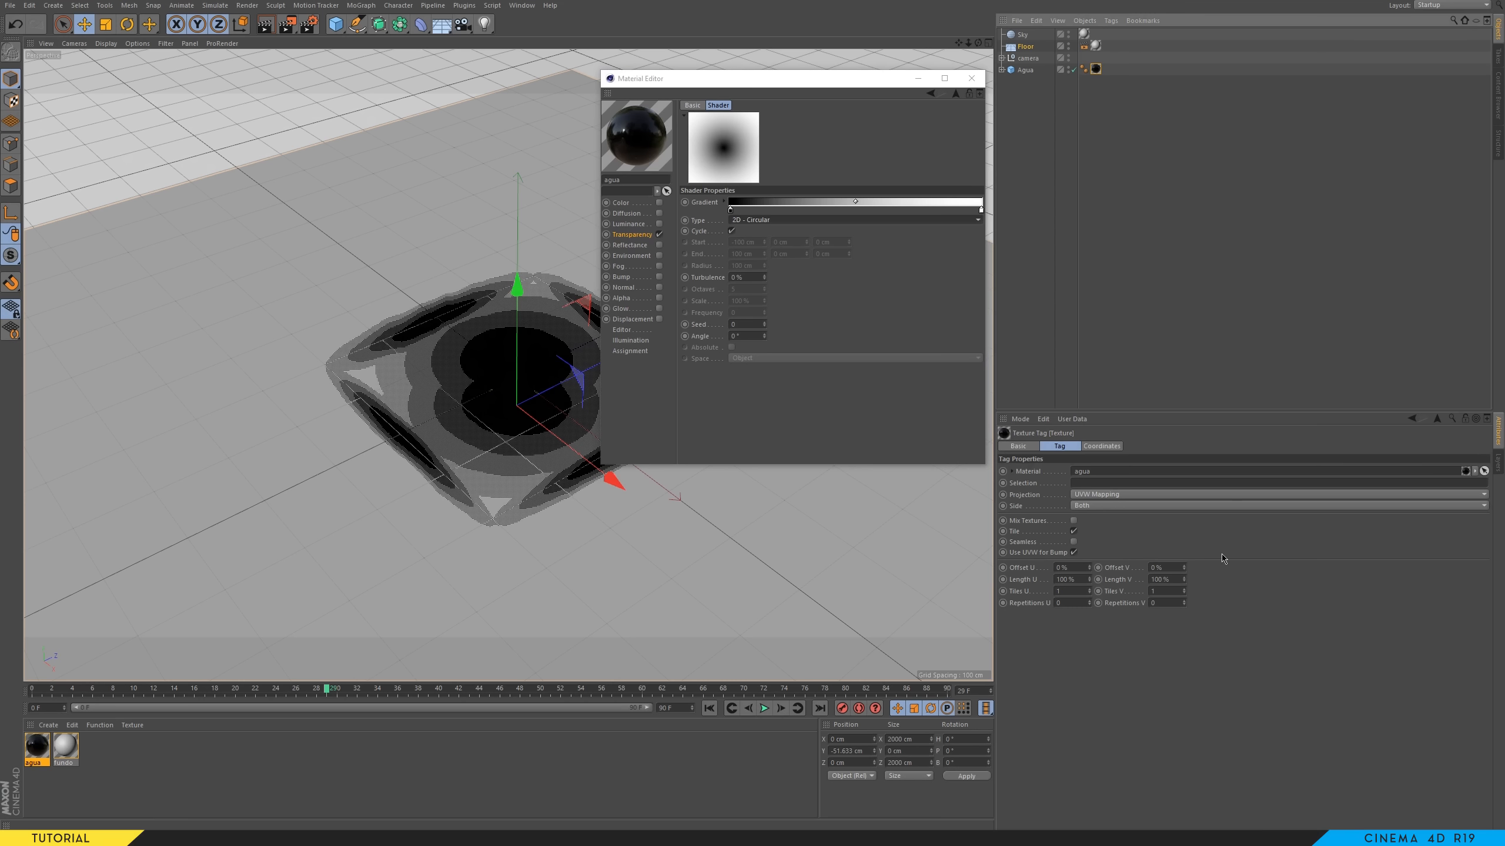
{"action": "left_click", "coordinate": [1096, 494]}
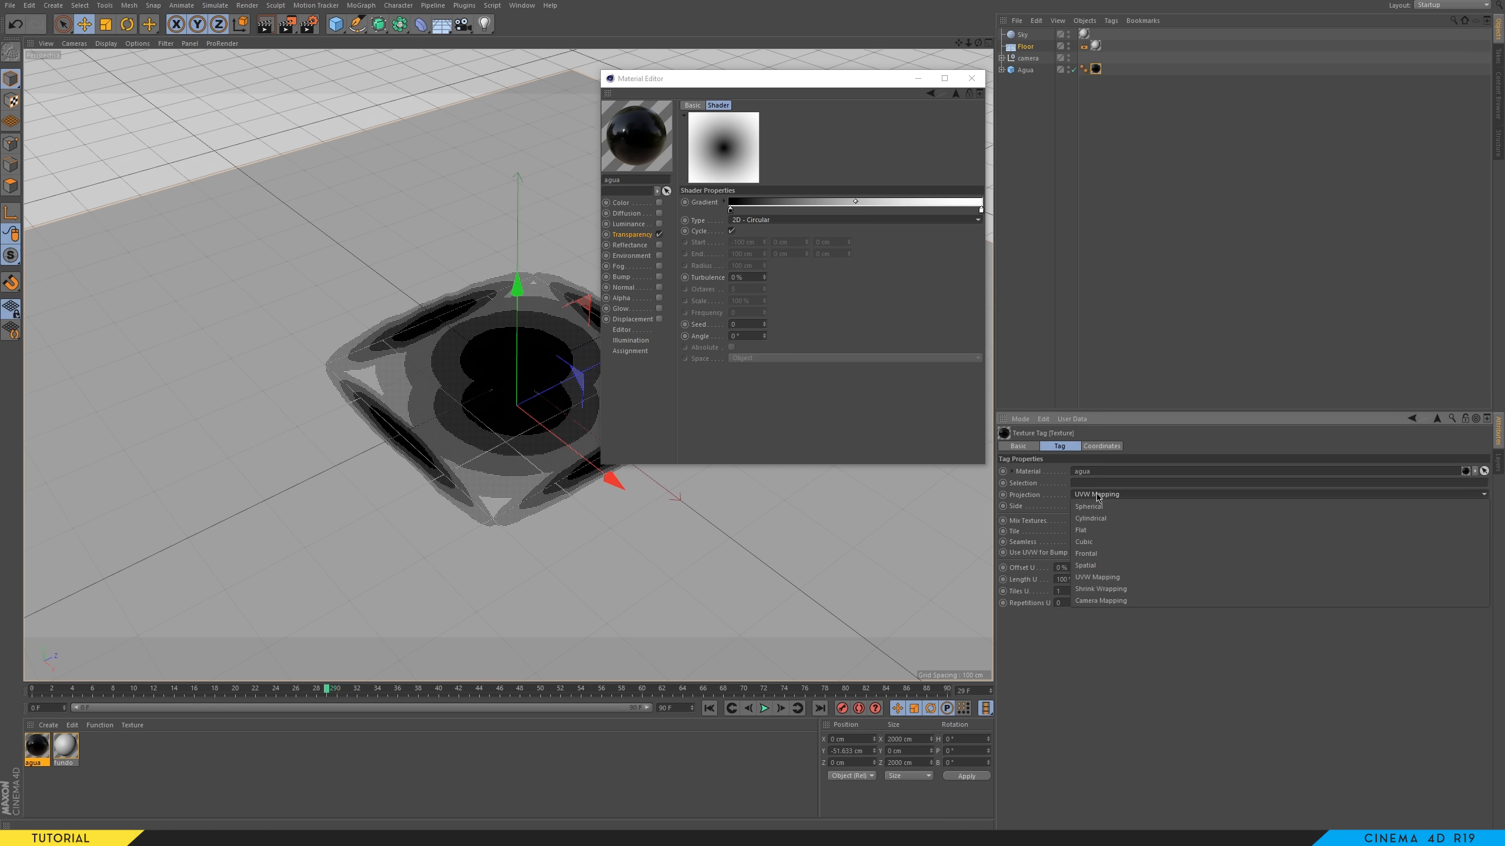
{"action": "left_click", "coordinate": [1102, 530]}
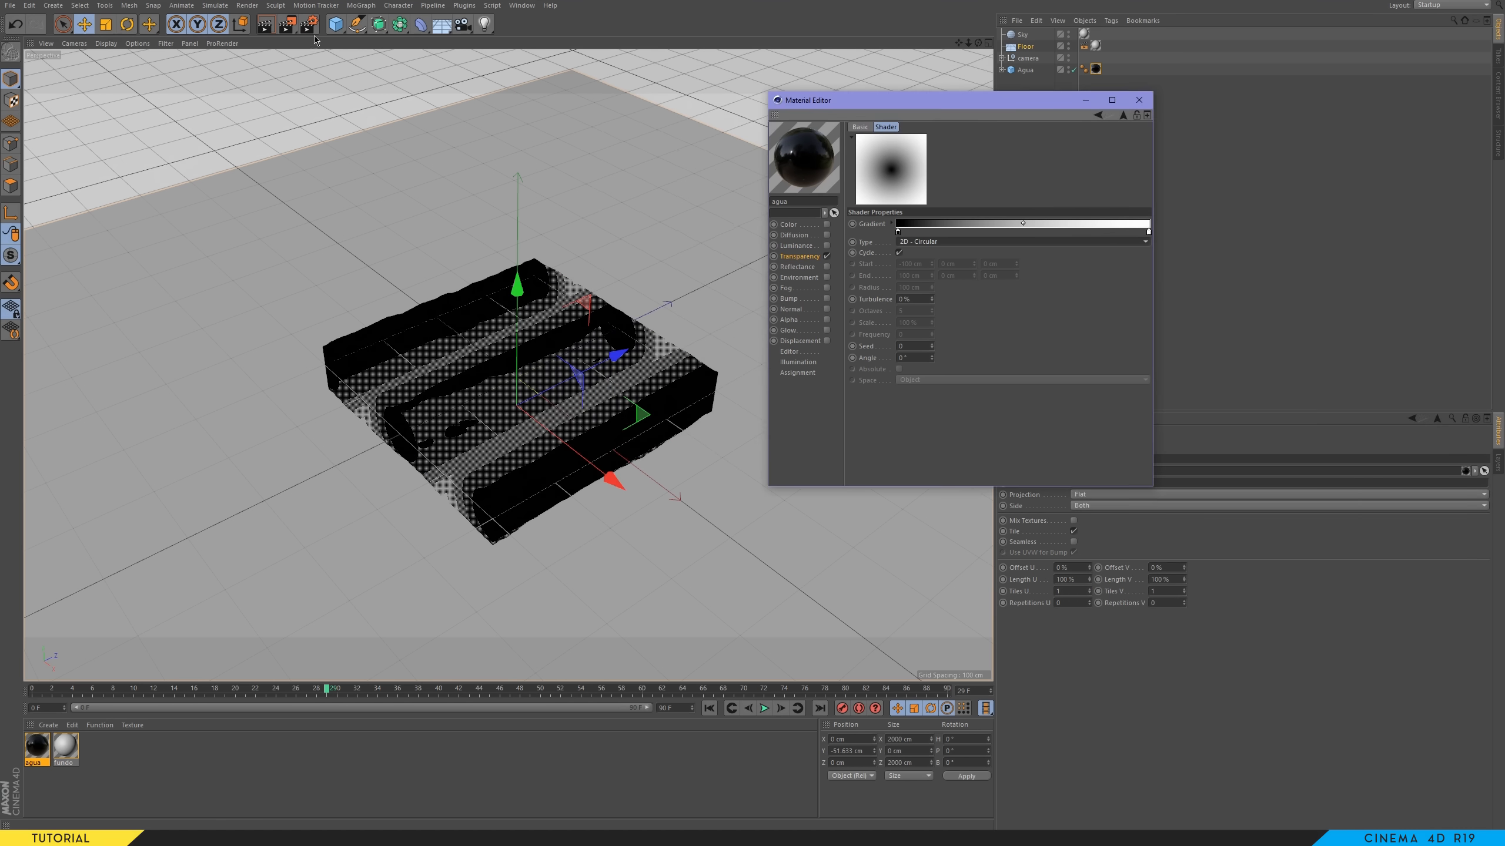
- Start an Interactive Render Region in the viewport and position it over the water block
{"action": "left_click", "coordinate": [285, 32]}
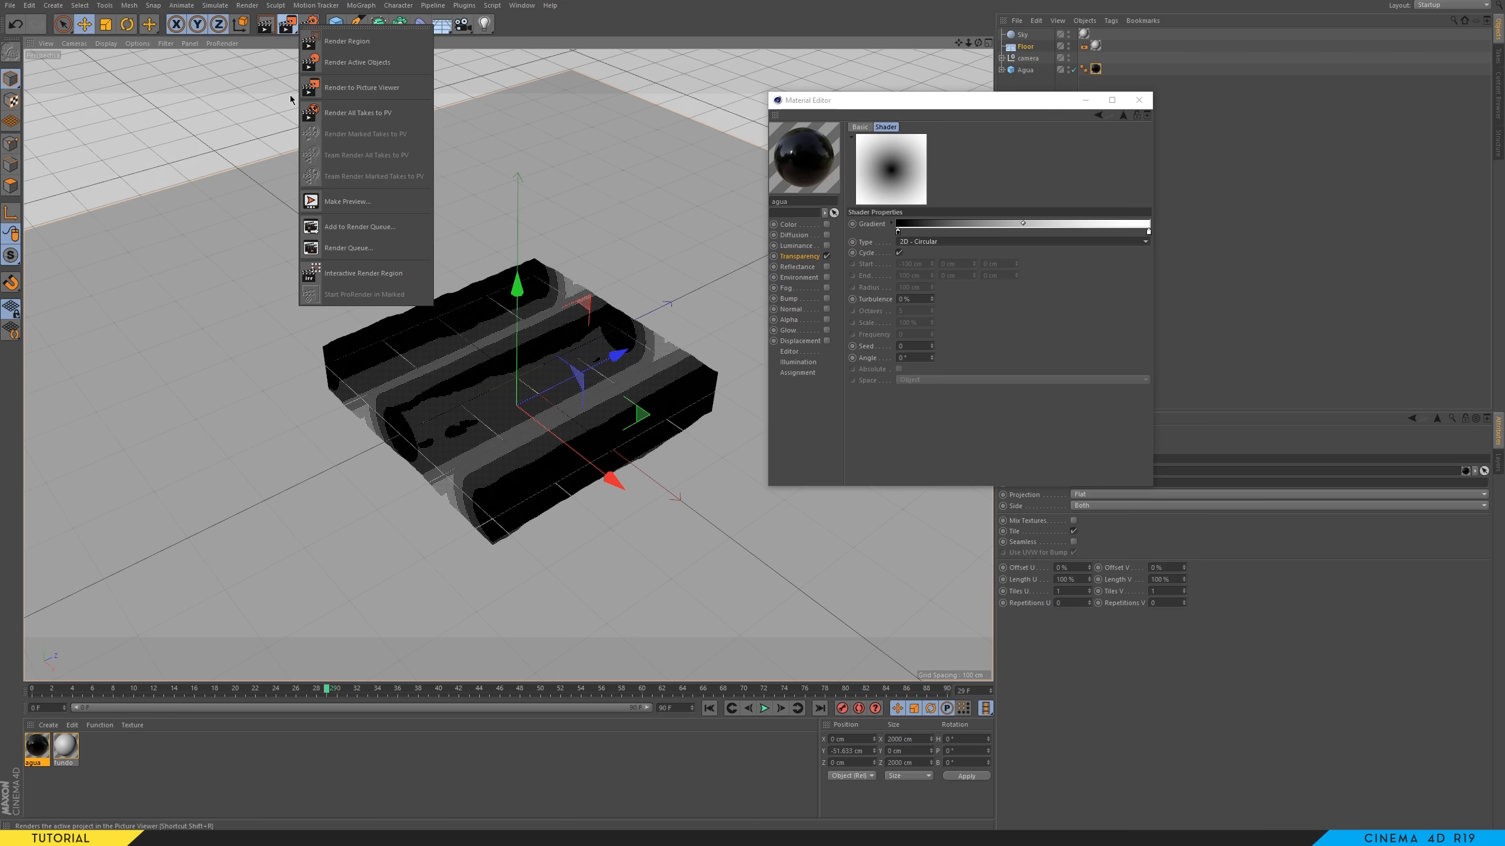
{"action": "left_click", "coordinate": [342, 275]}
{"action": "left_click_drag", "start_coordinate": [526, 207], "coordinate": [537, 246]}
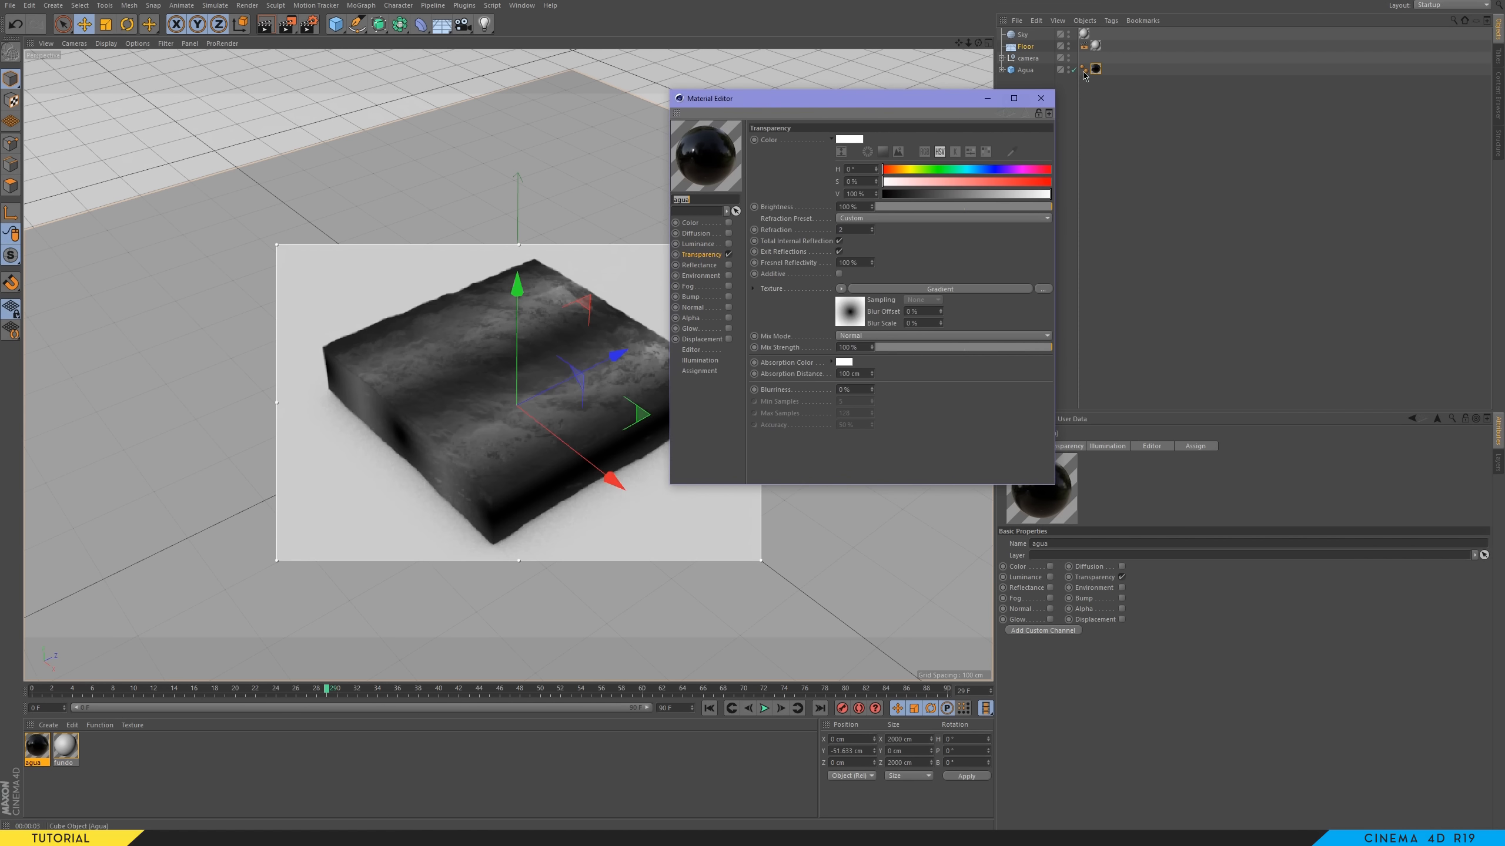
- Set the projection of the water block's agua texture tag to Frontal
{"action": "left_click", "coordinate": [1089, 70]}
{"action": "left_click", "coordinate": [1095, 69]}
{"action": "left_click", "coordinate": [1096, 494]}
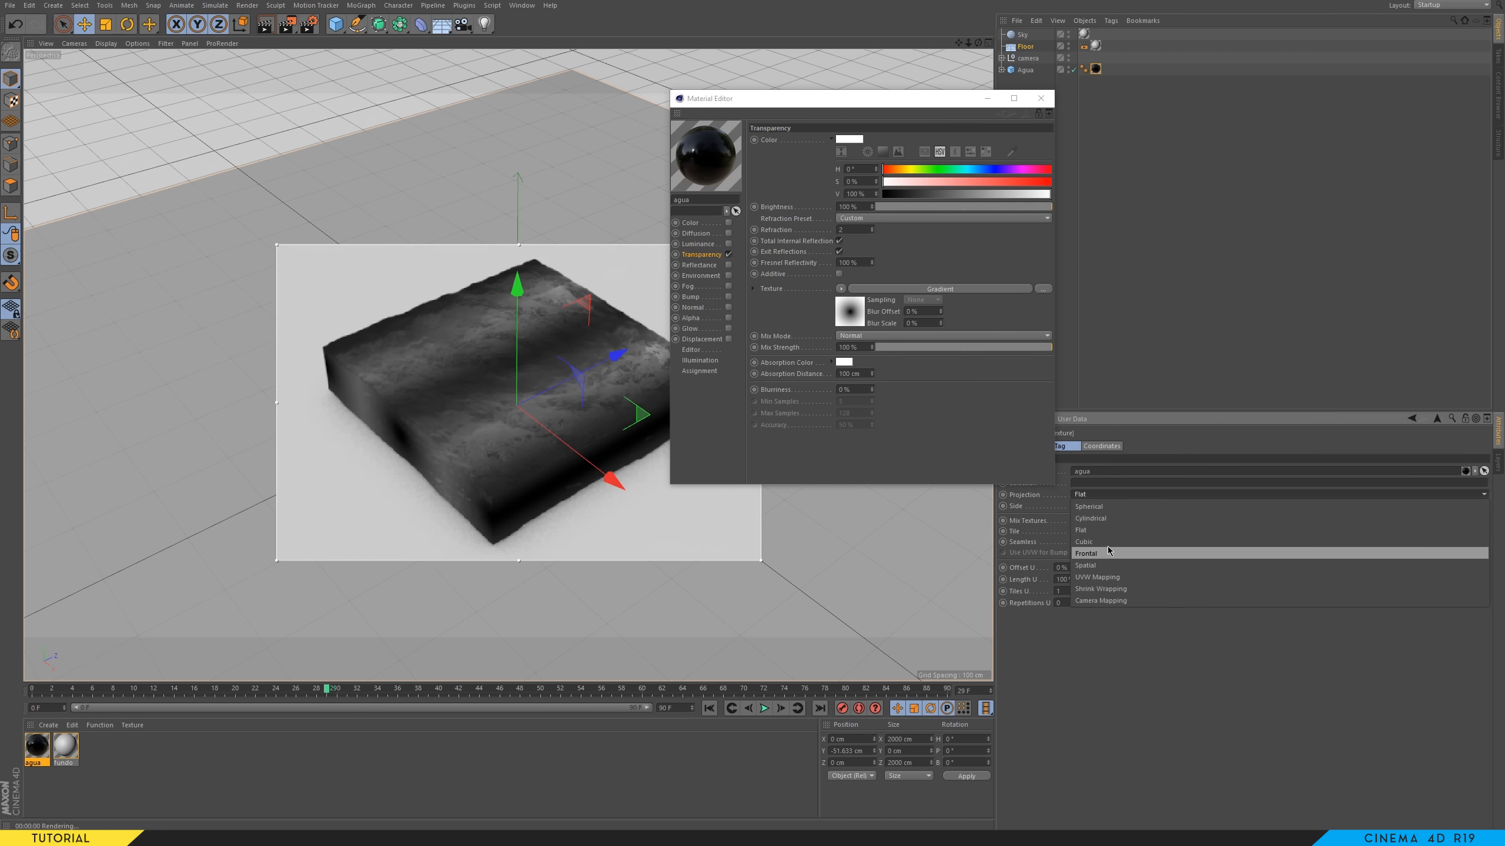
{"action": "left_click", "coordinate": [1108, 552]}
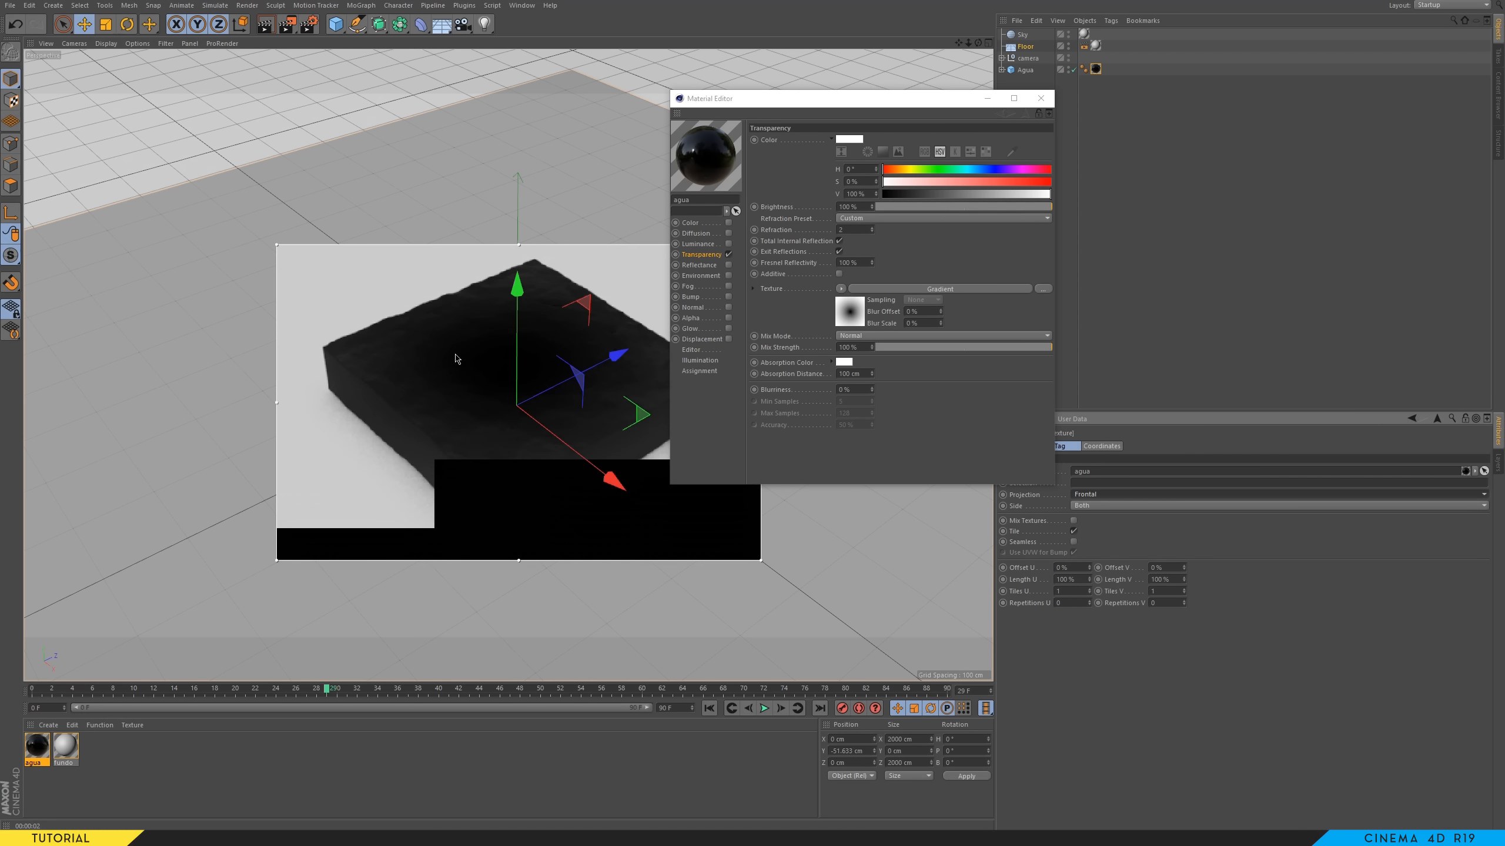
- Reverse the circular gradient so white sits at the centre, with the black knot about a quarter of the way along
{"action": "left_click", "coordinate": [849, 312]}
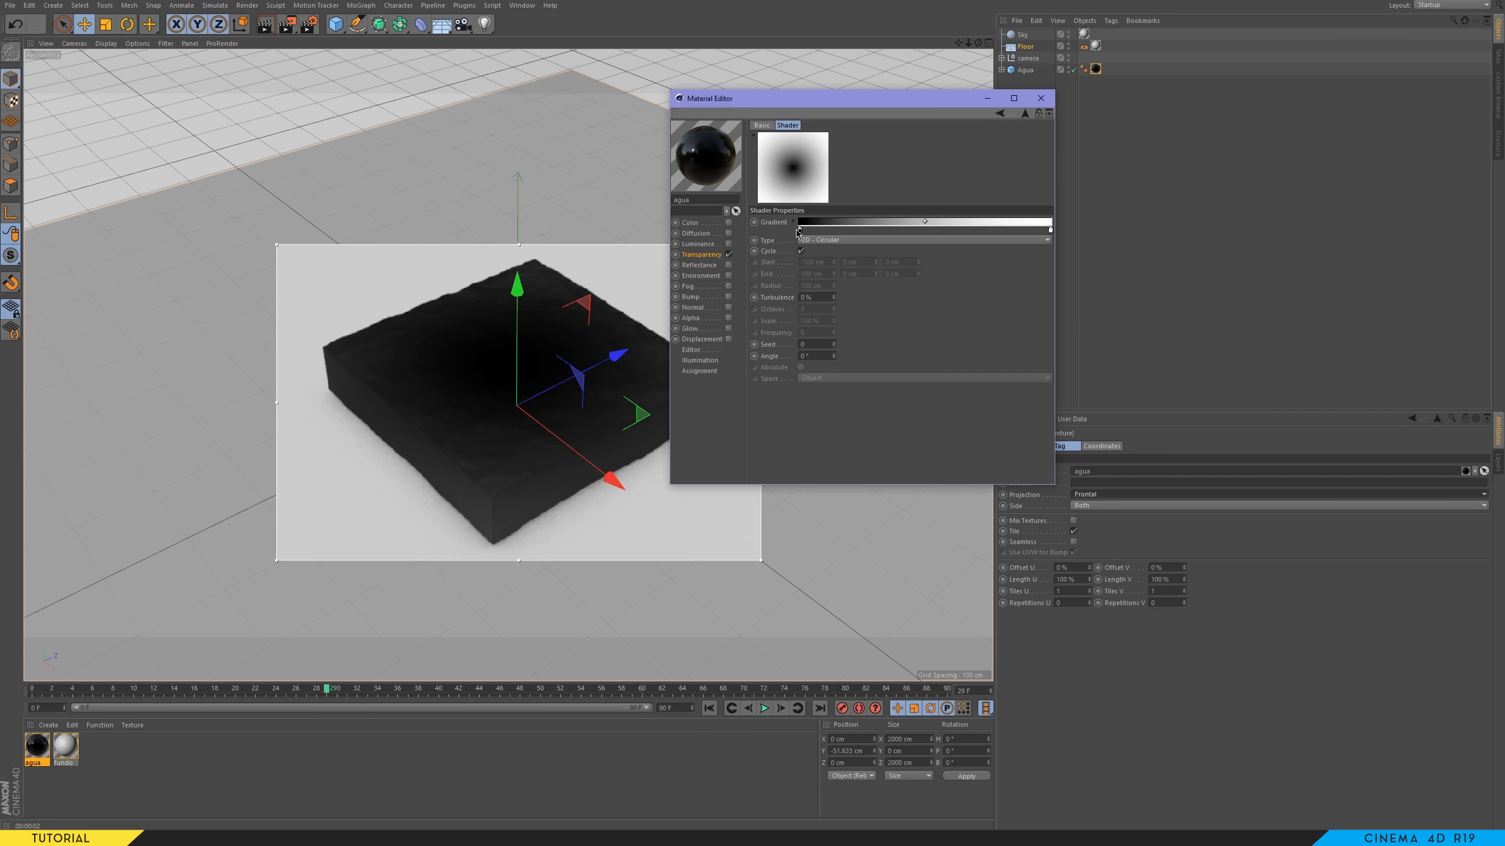
{"action": "left_click_drag", "start_coordinate": [799, 229], "coordinate": [902, 229]}
{"action": "left_click_drag", "start_coordinate": [1052, 231], "coordinate": [800, 231]}
{"action": "left_click_drag", "start_coordinate": [903, 231], "coordinate": [859, 232]}
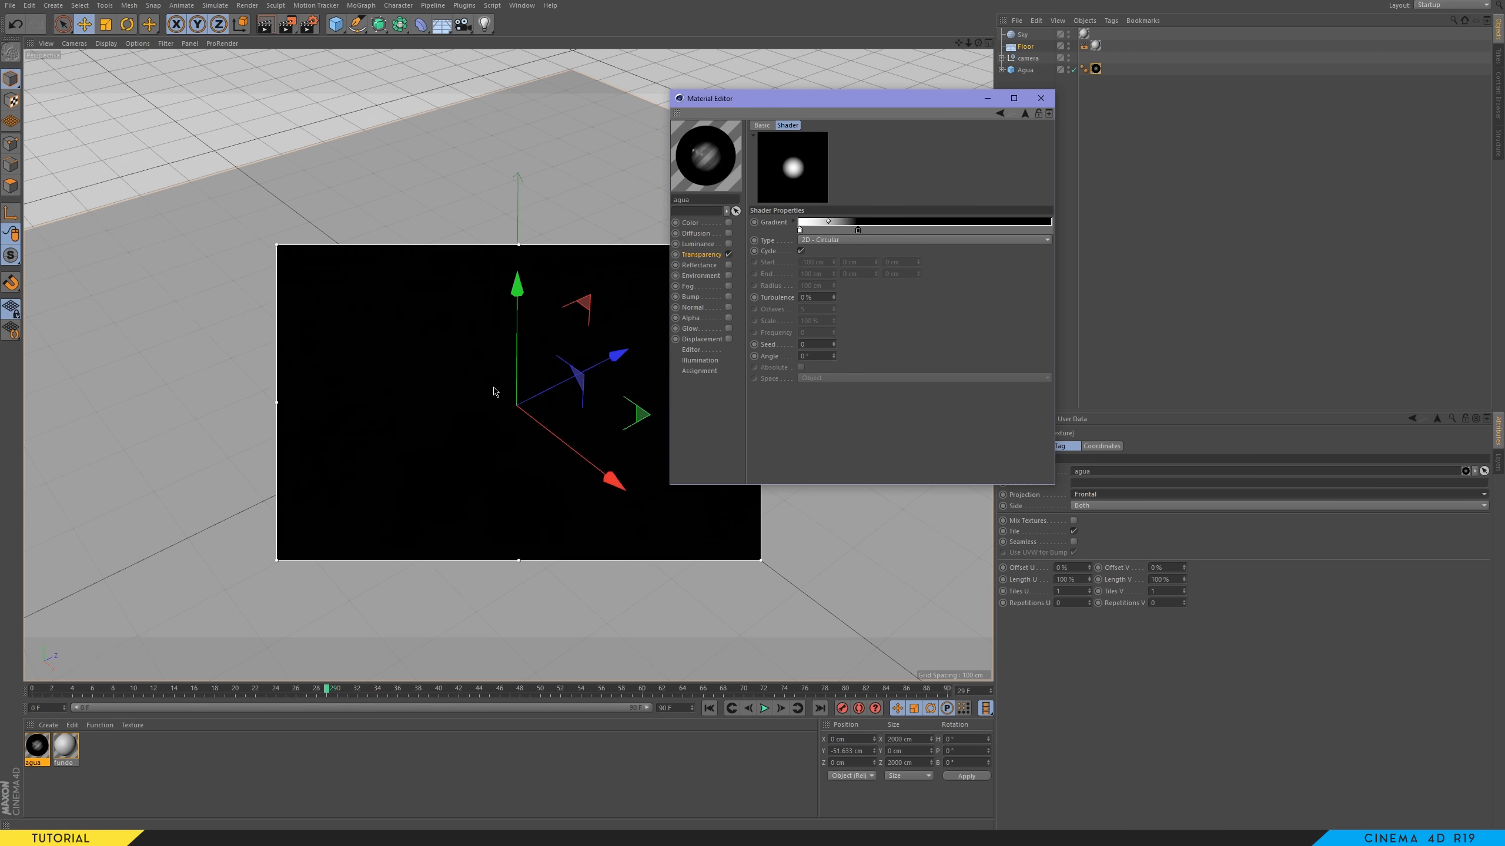
- Expand the camera hierarchy, look through its Camera, and extend the render region toward the water block's upper left
{"action": "left_click", "coordinate": [1001, 58]}
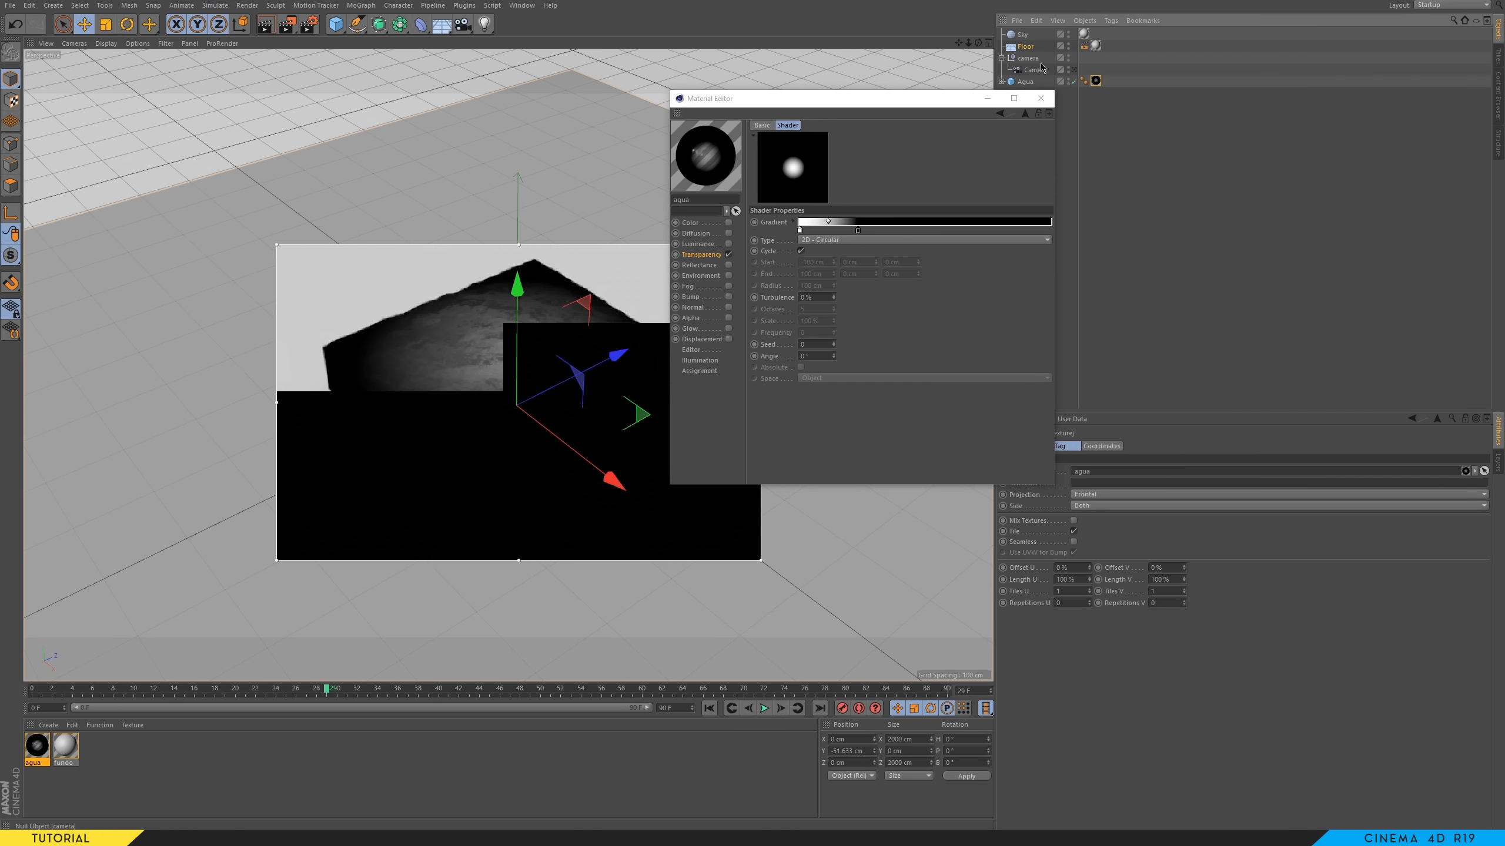
{"action": "left_click", "coordinate": [1072, 70]}
{"action": "left_click", "coordinate": [1073, 70]}
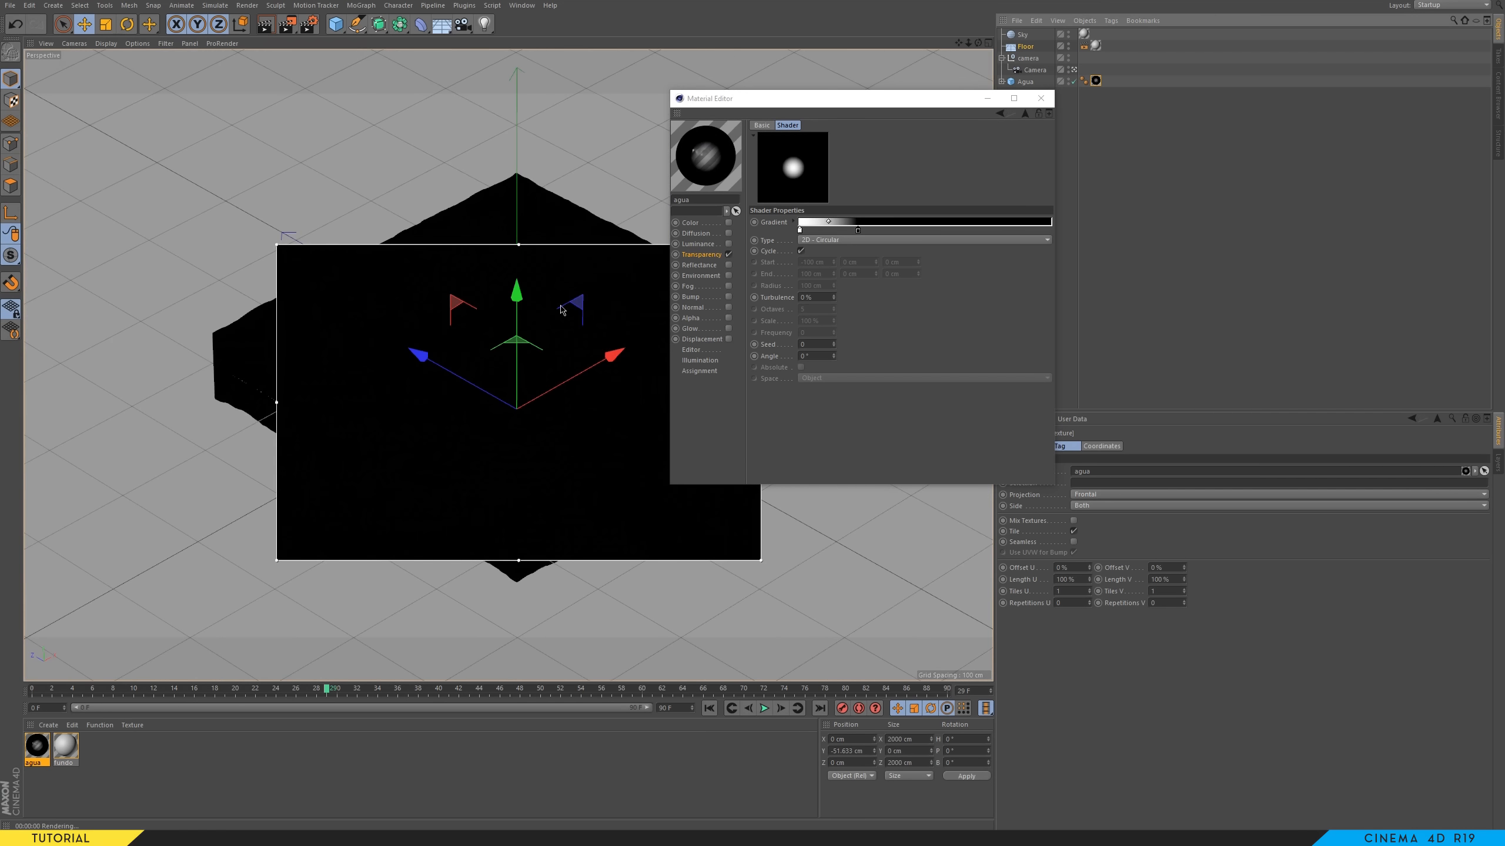
{"action": "left_click_drag", "start_coordinate": [815, 97], "coordinate": [1003, 114]}
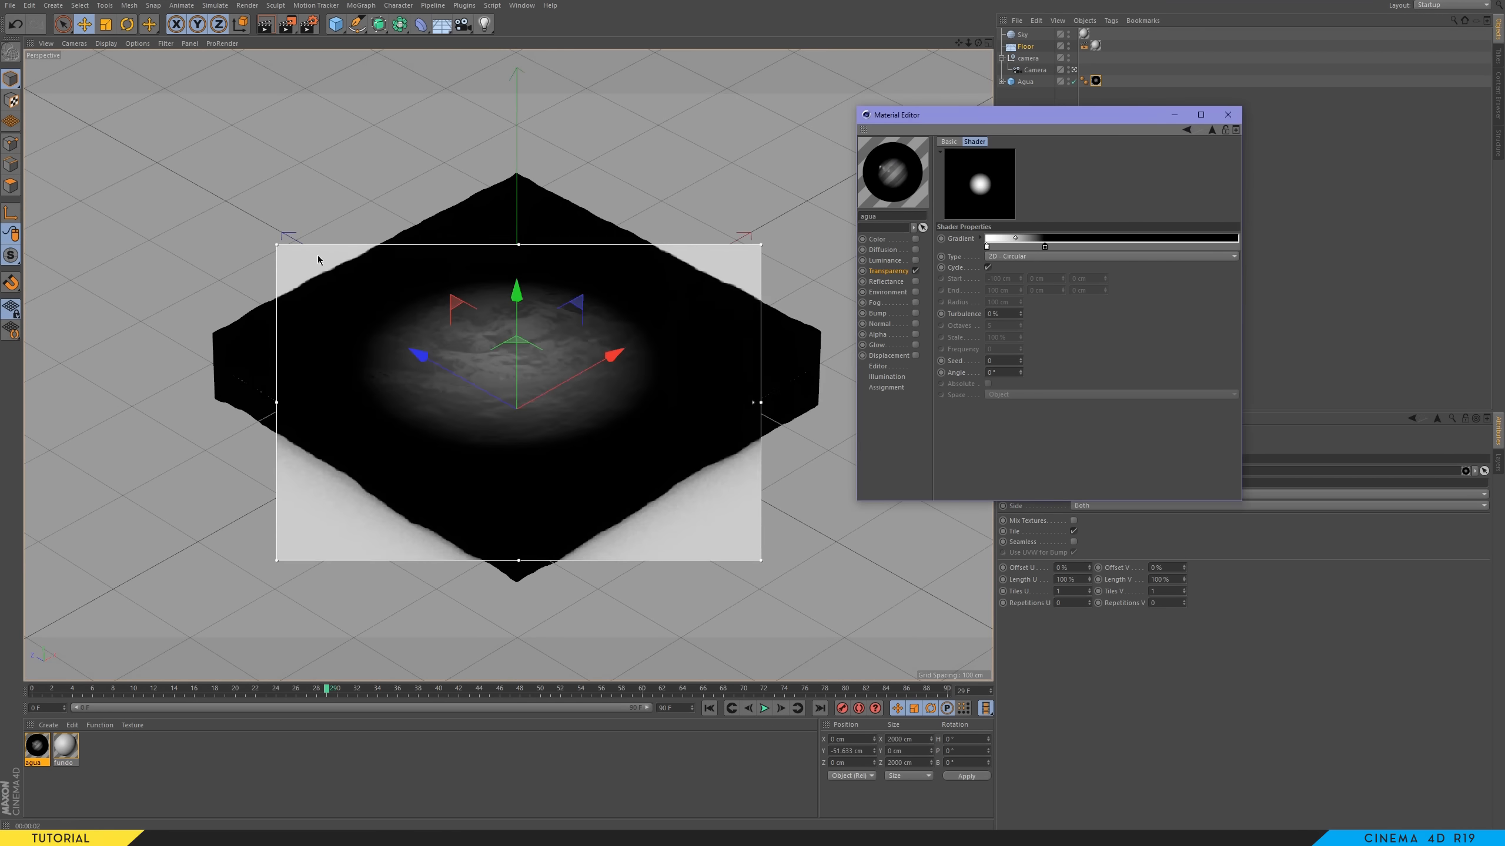
{"action": "left_click_drag", "start_coordinate": [275, 244], "coordinate": [204, 173]}
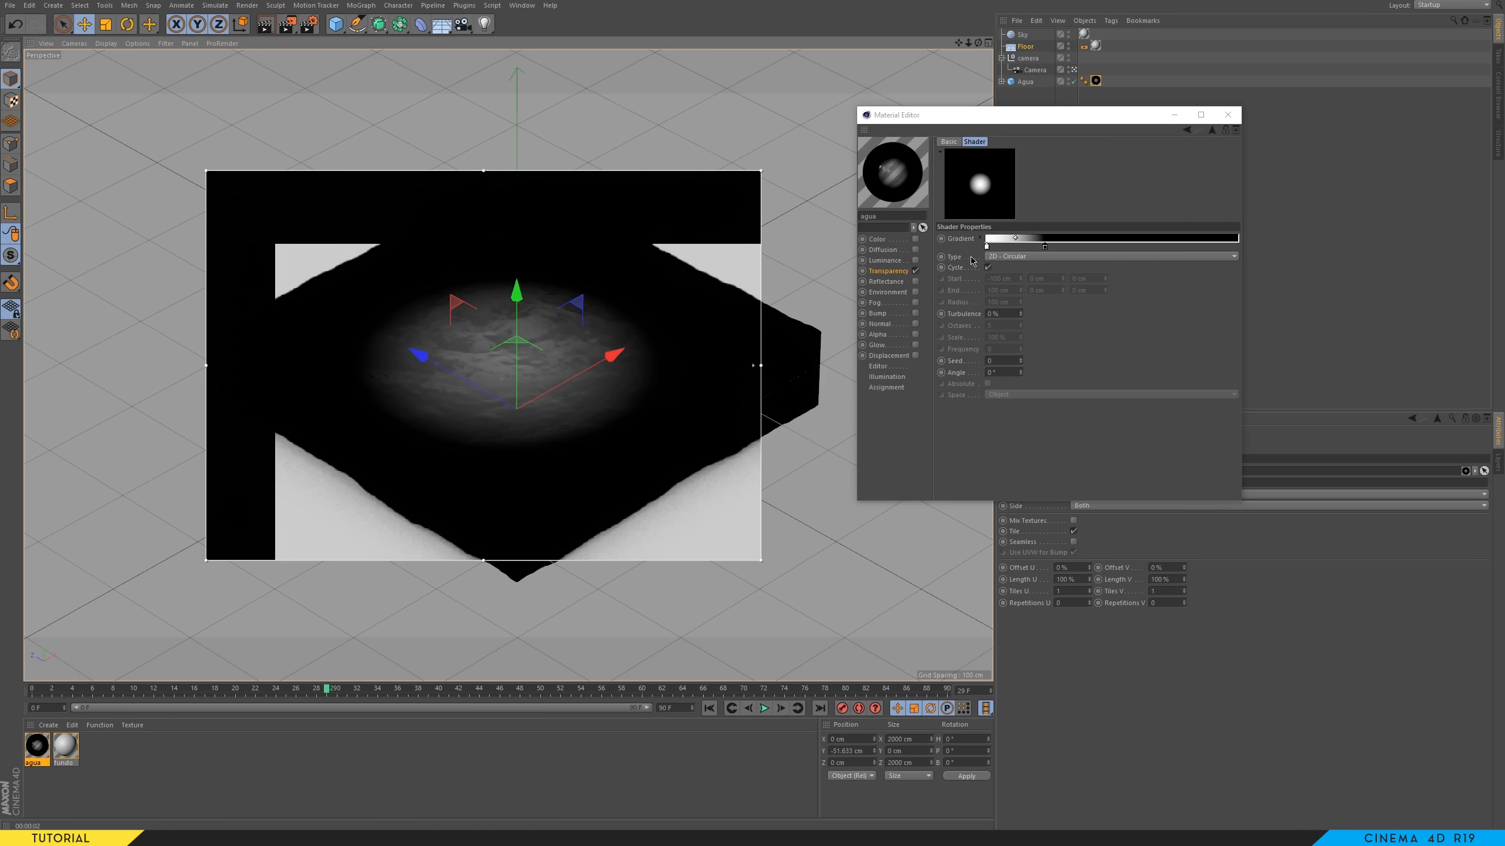
- Recolor the gradient's white starting knot to bright cyan
{"action": "double_click", "coordinate": [986, 245]}
{"action": "left_click", "coordinate": [1007, 246]}
{"action": "left_click_drag", "start_coordinate": [1010, 258], "coordinate": [1087, 264]}
{"action": "left_click", "coordinate": [972, 289]}
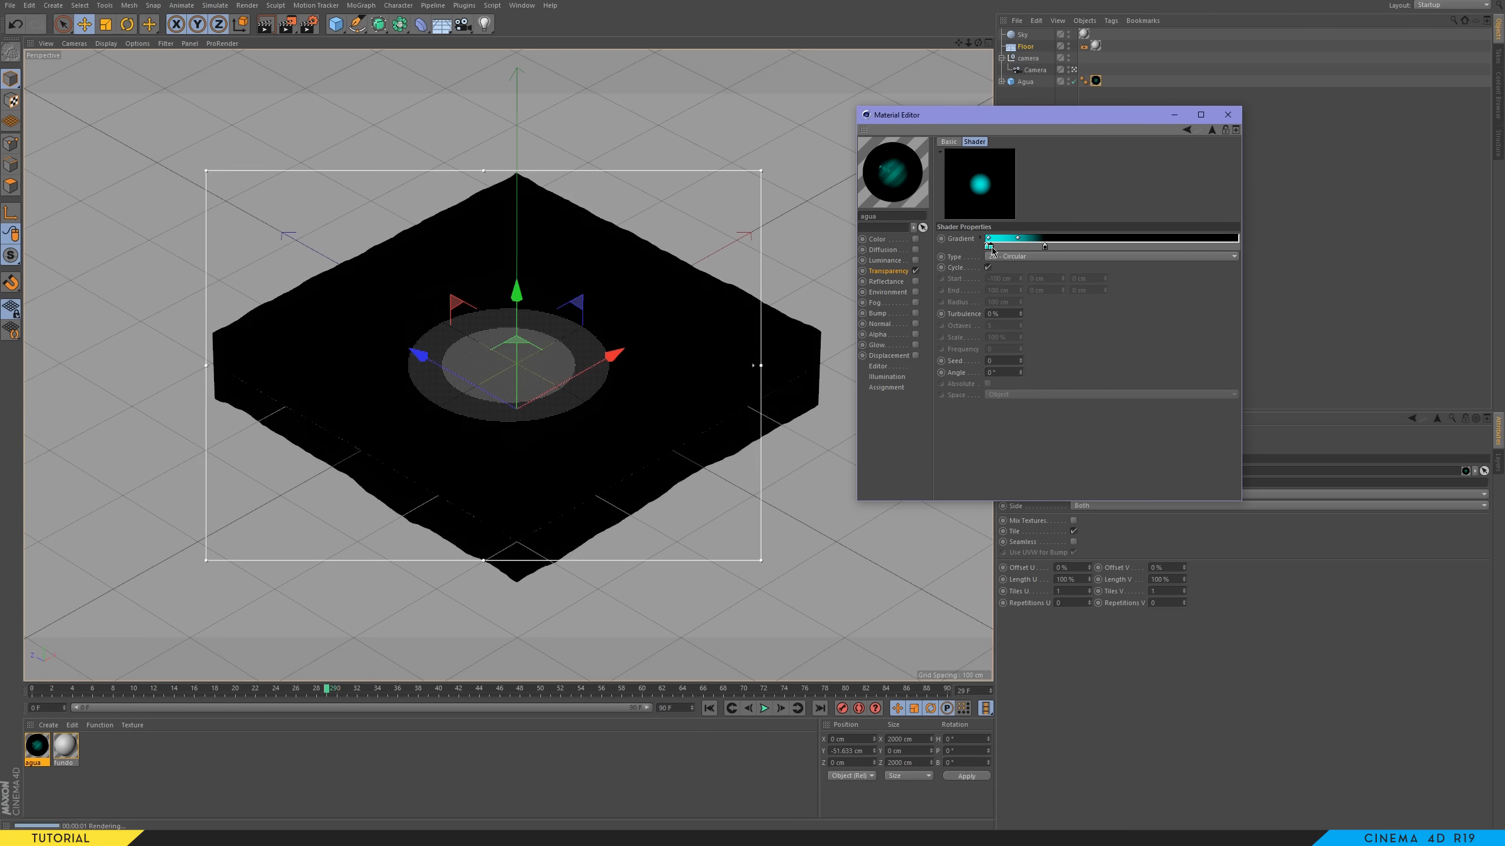
- Add a gradient knot between the cyan and black knots and give it a slightly darker cyan
{"action": "left_click", "coordinate": [1016, 246]}
{"action": "double_click", "coordinate": [1017, 248]}
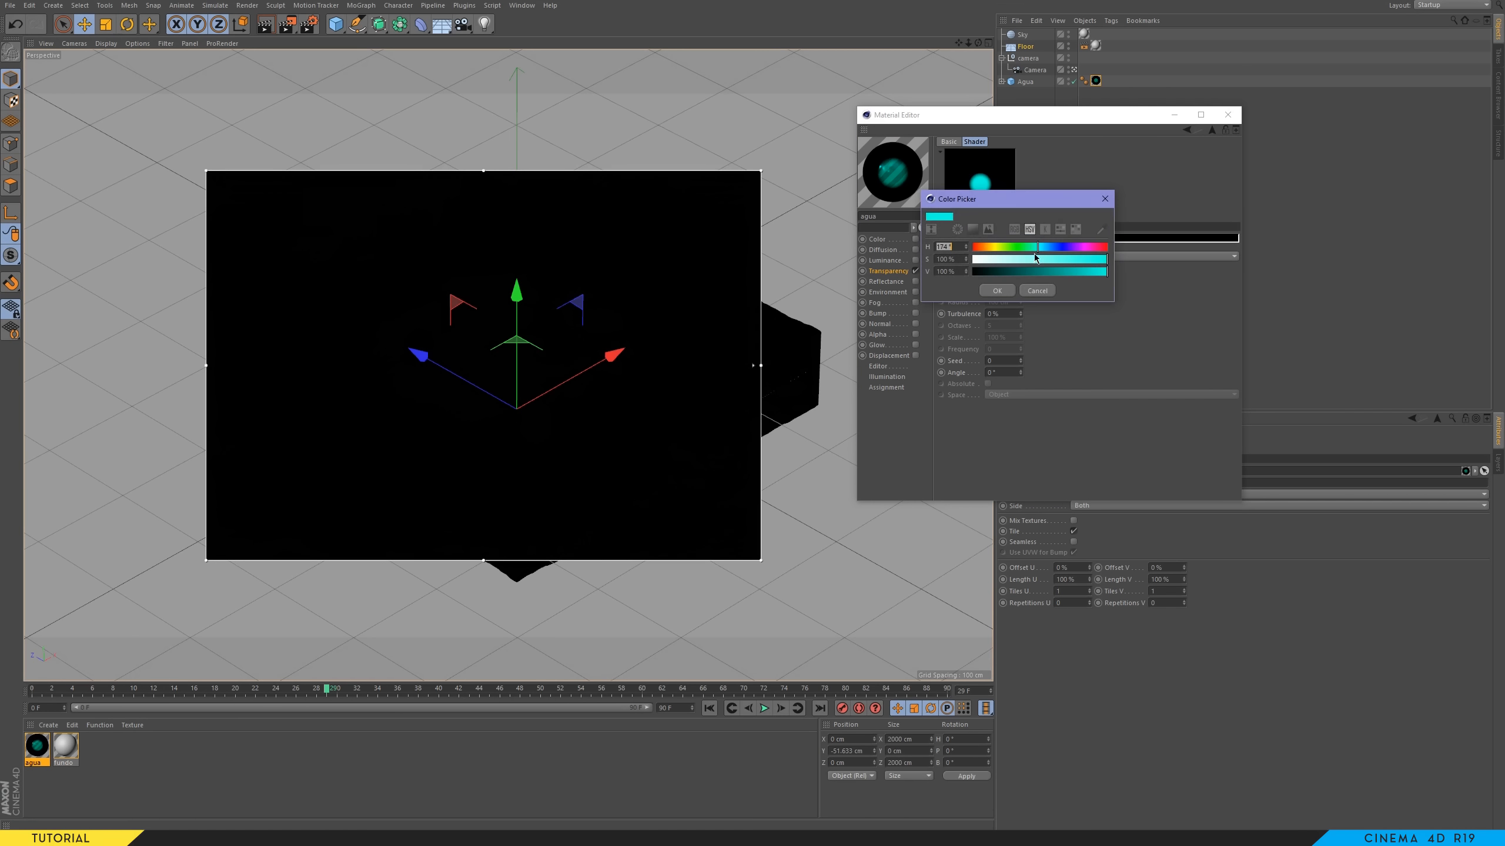
{"action": "left_click_drag", "start_coordinate": [1059, 273], "coordinate": [1056, 273]}
{"action": "left_click", "coordinate": [997, 291]}
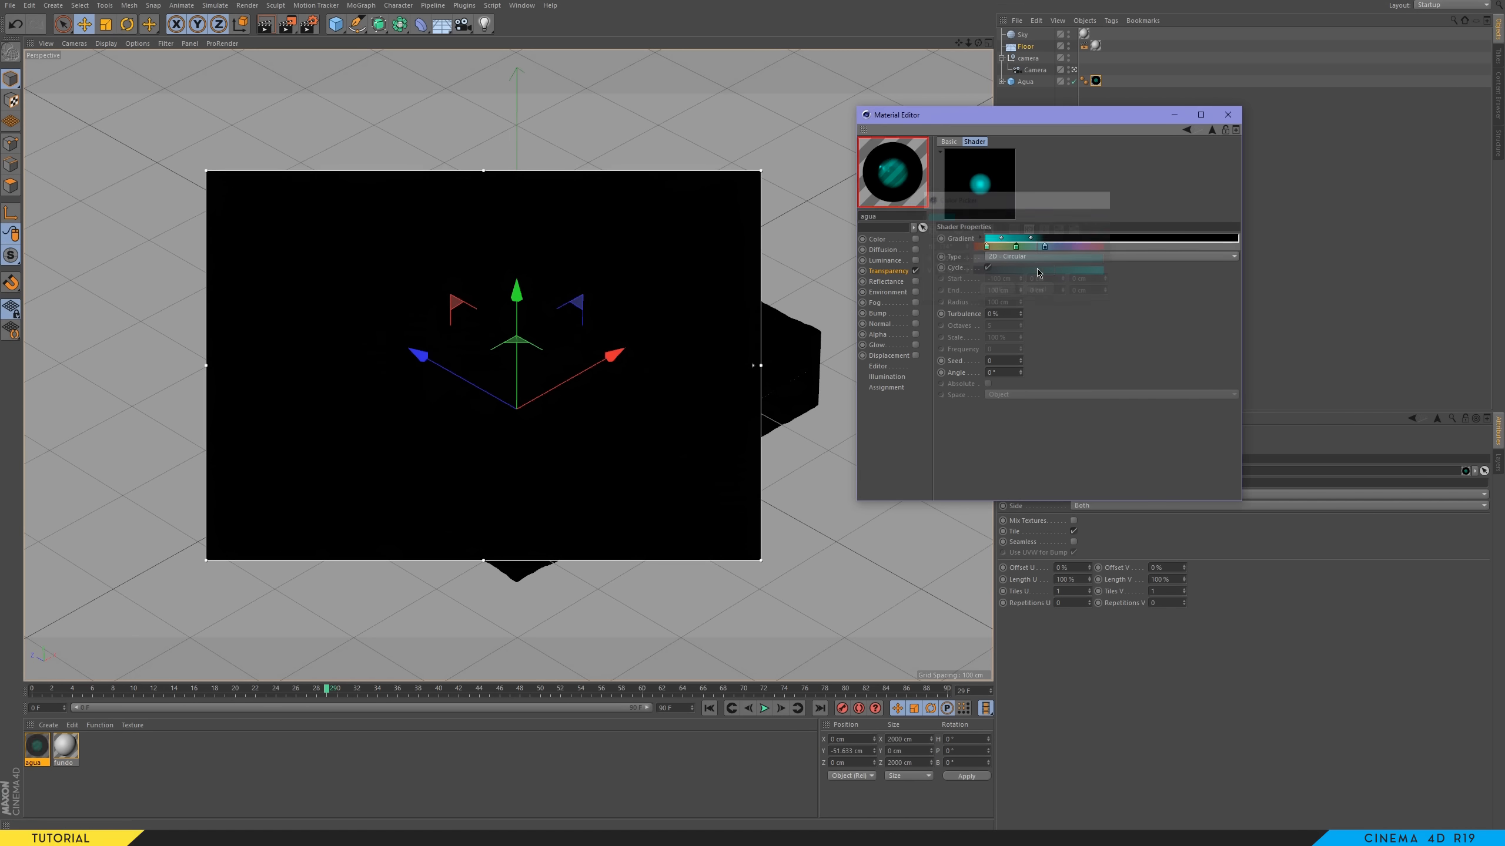
- Recolor the gradient's black outer knot to dark teal and fine-tune the middle knot's position
{"action": "left_click_drag", "start_coordinate": [1015, 249], "coordinate": [1035, 280], "text": "ctrl"}
{"action": "double_click", "coordinate": [1031, 246]}
{"action": "left_click", "coordinate": [1031, 292]}
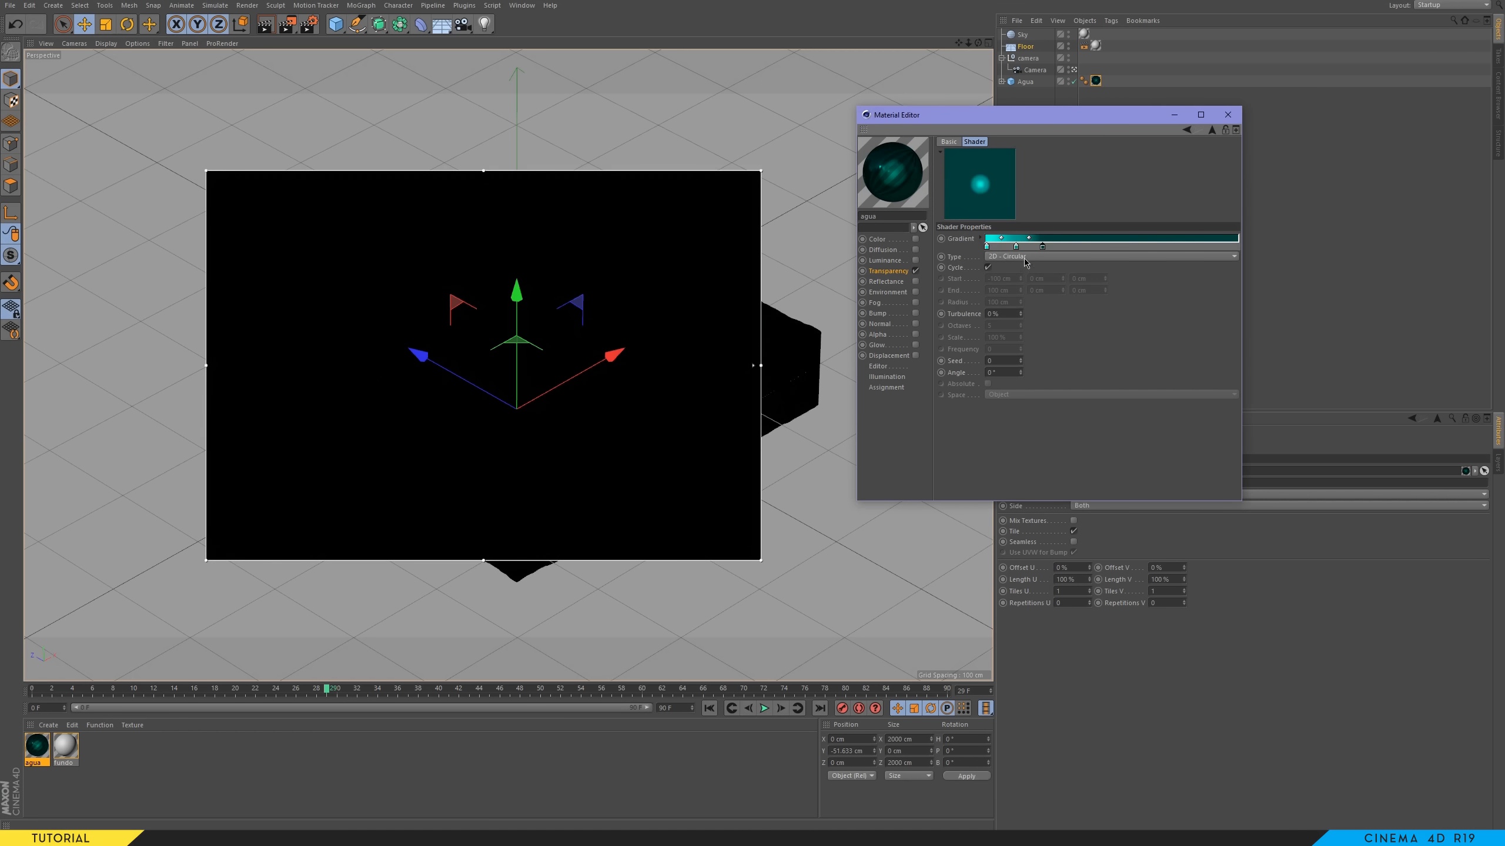
{"action": "left_click_drag", "start_coordinate": [1011, 249], "coordinate": [1010, 249]}
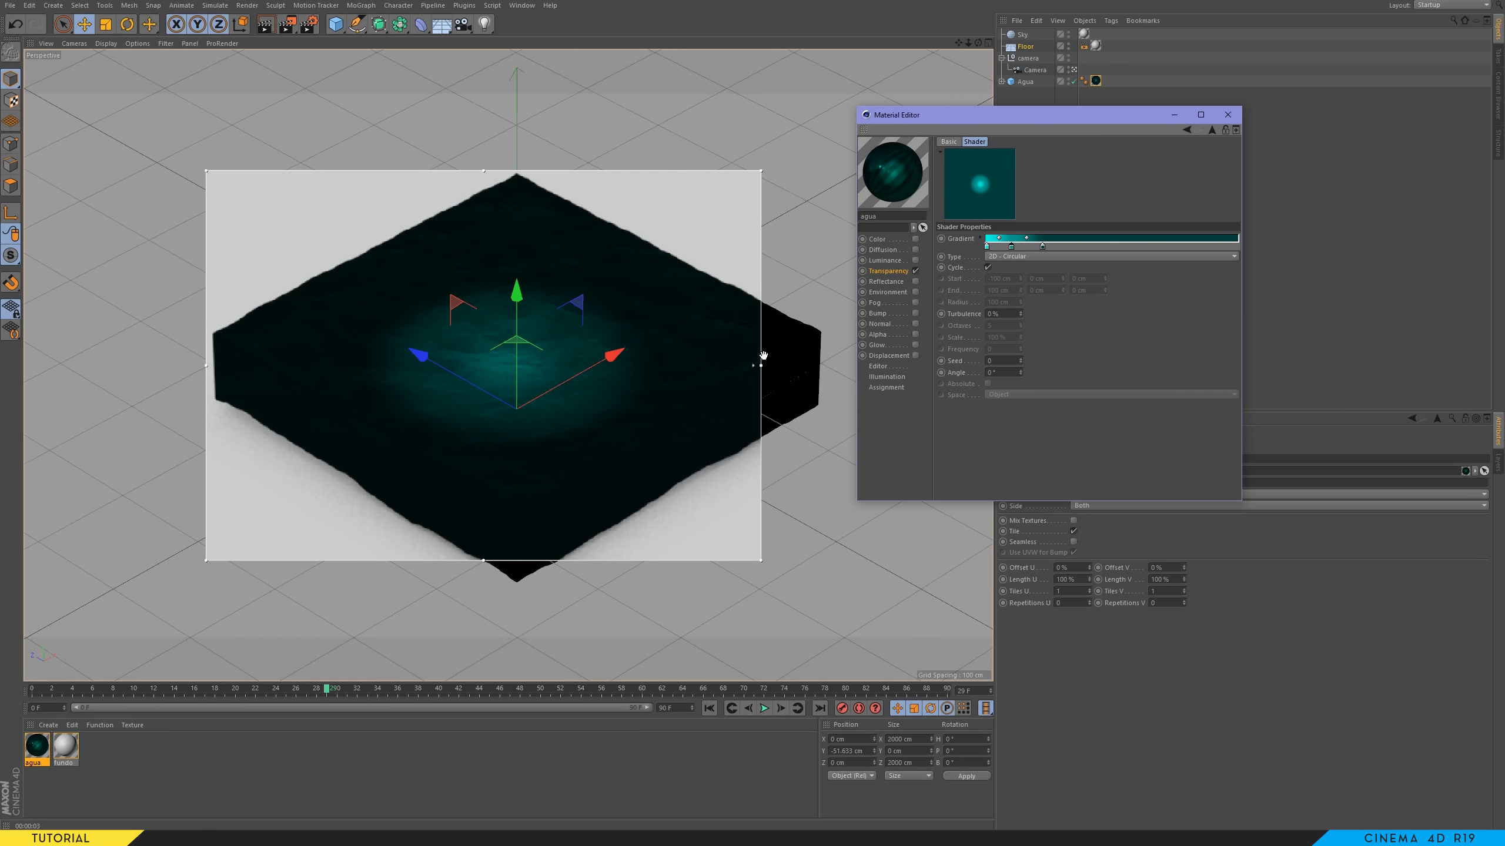
- Extend the render region around the whole water block and shift the gradient knots outward to widen the cyan glow
{"action": "left_click_drag", "start_coordinate": [764, 368], "coordinate": [836, 364]}
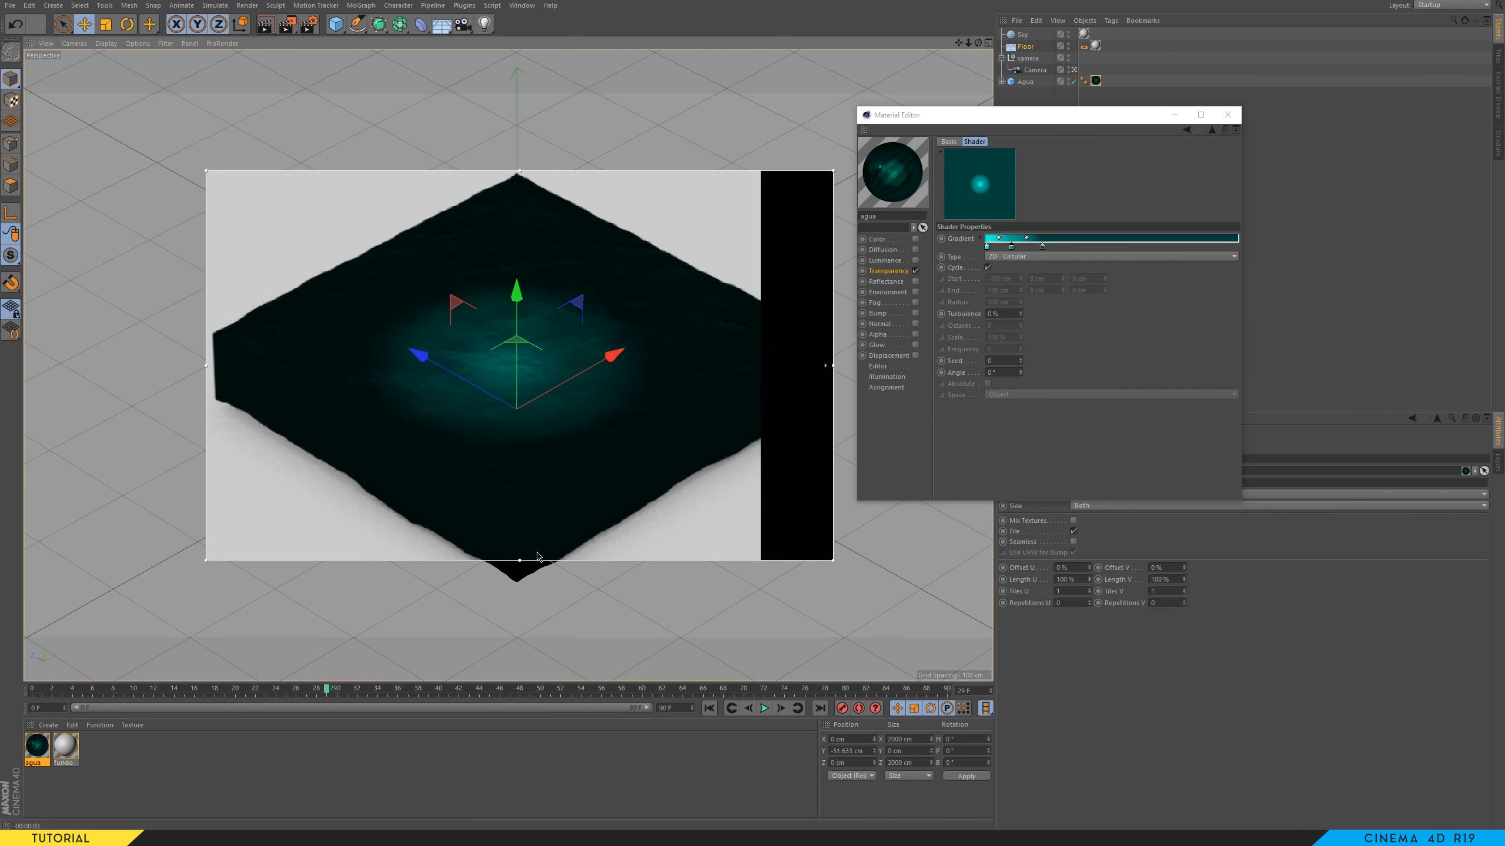
{"action": "left_click_drag", "start_coordinate": [519, 560], "coordinate": [519, 600]}
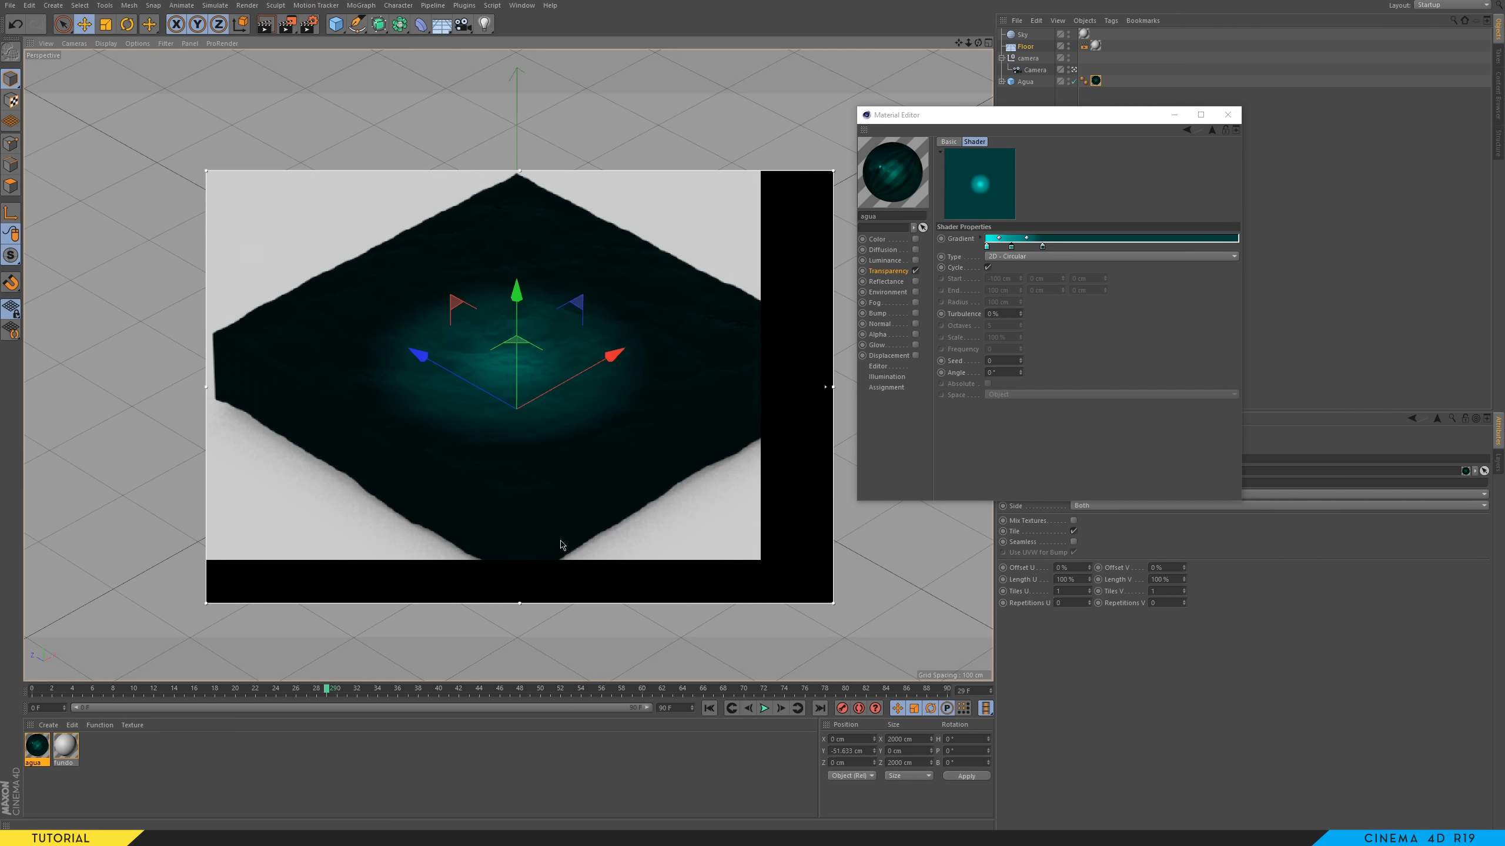
{"action": "left_click_drag", "start_coordinate": [960, 115], "coordinate": [1013, 110]}
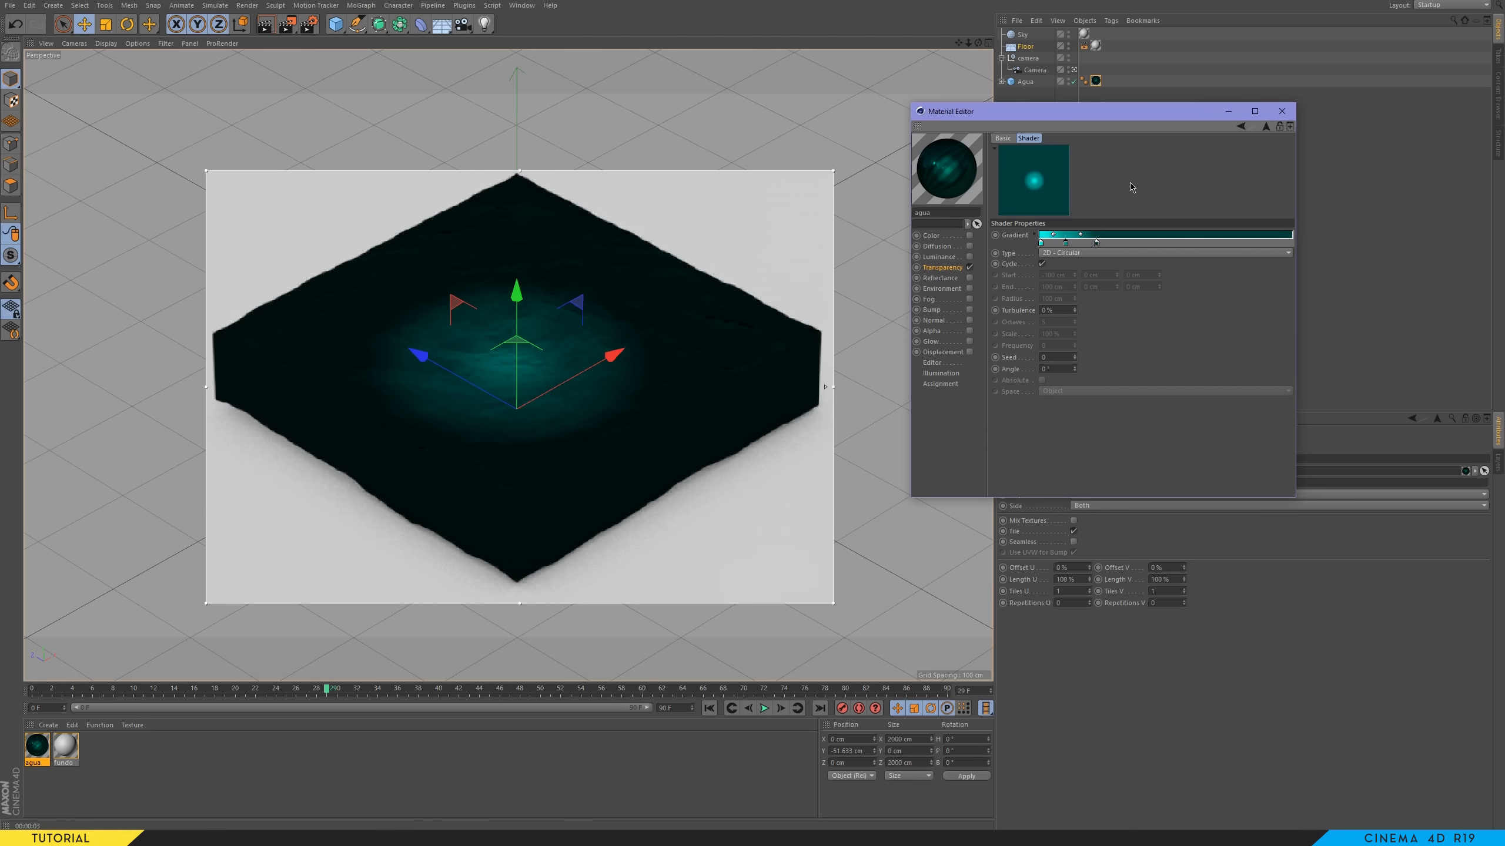
{"action": "mouse_move", "coordinate": [1066, 244]}
{"action": "left_mouse_down"}
{"action": "mouse_move", "coordinate": [1188, 257]}
{"action": "mouse_move", "coordinate": [1086, 246]}
{"action": "left_mouse_up"}
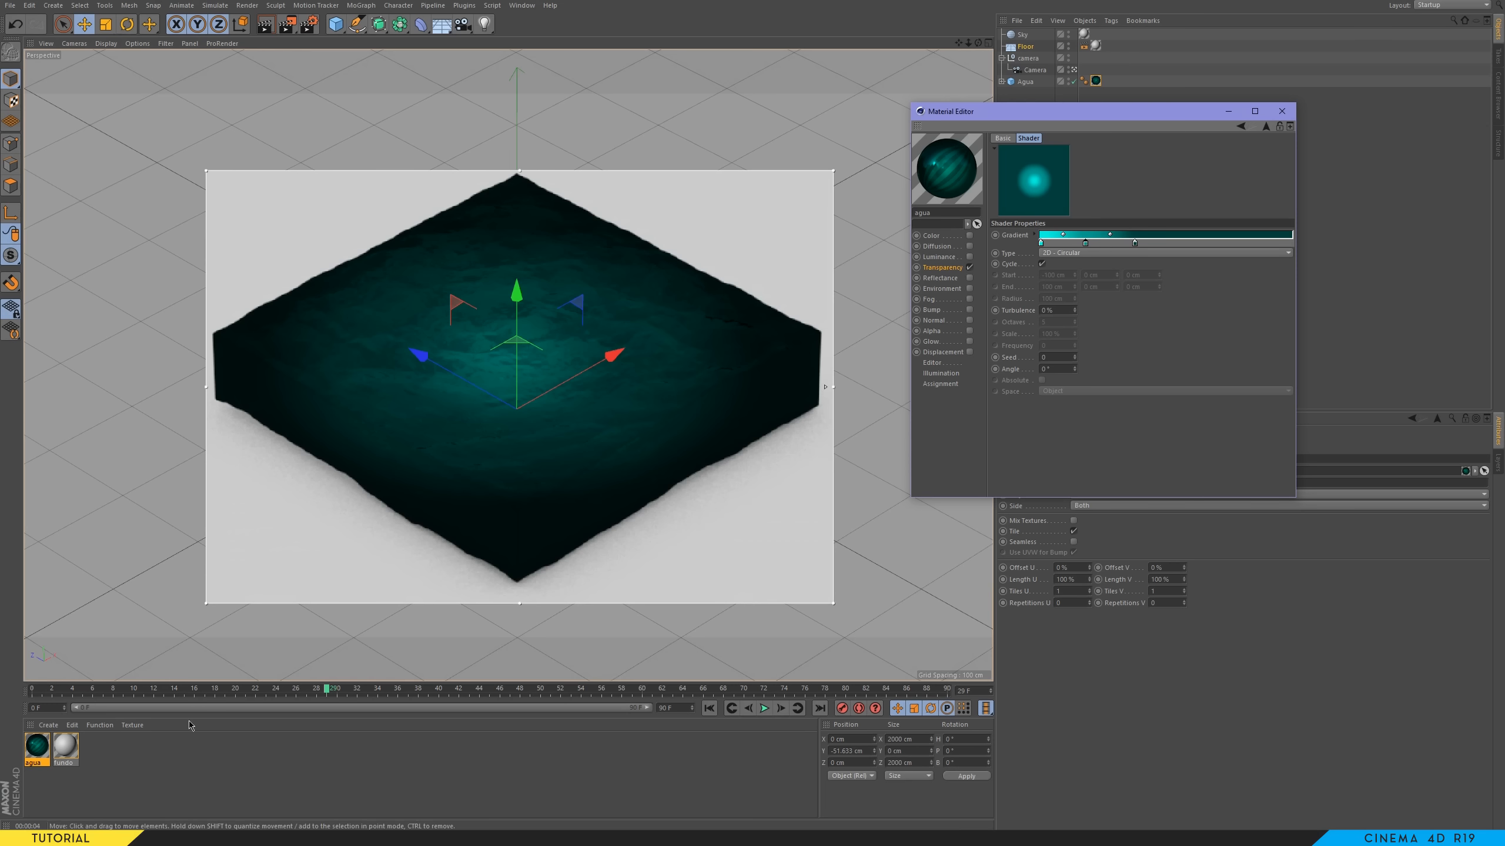
- Set the fundo material's color to pure white at 100% value and disable its Reflectance channel
{"action": "left_click", "coordinate": [66, 746]}
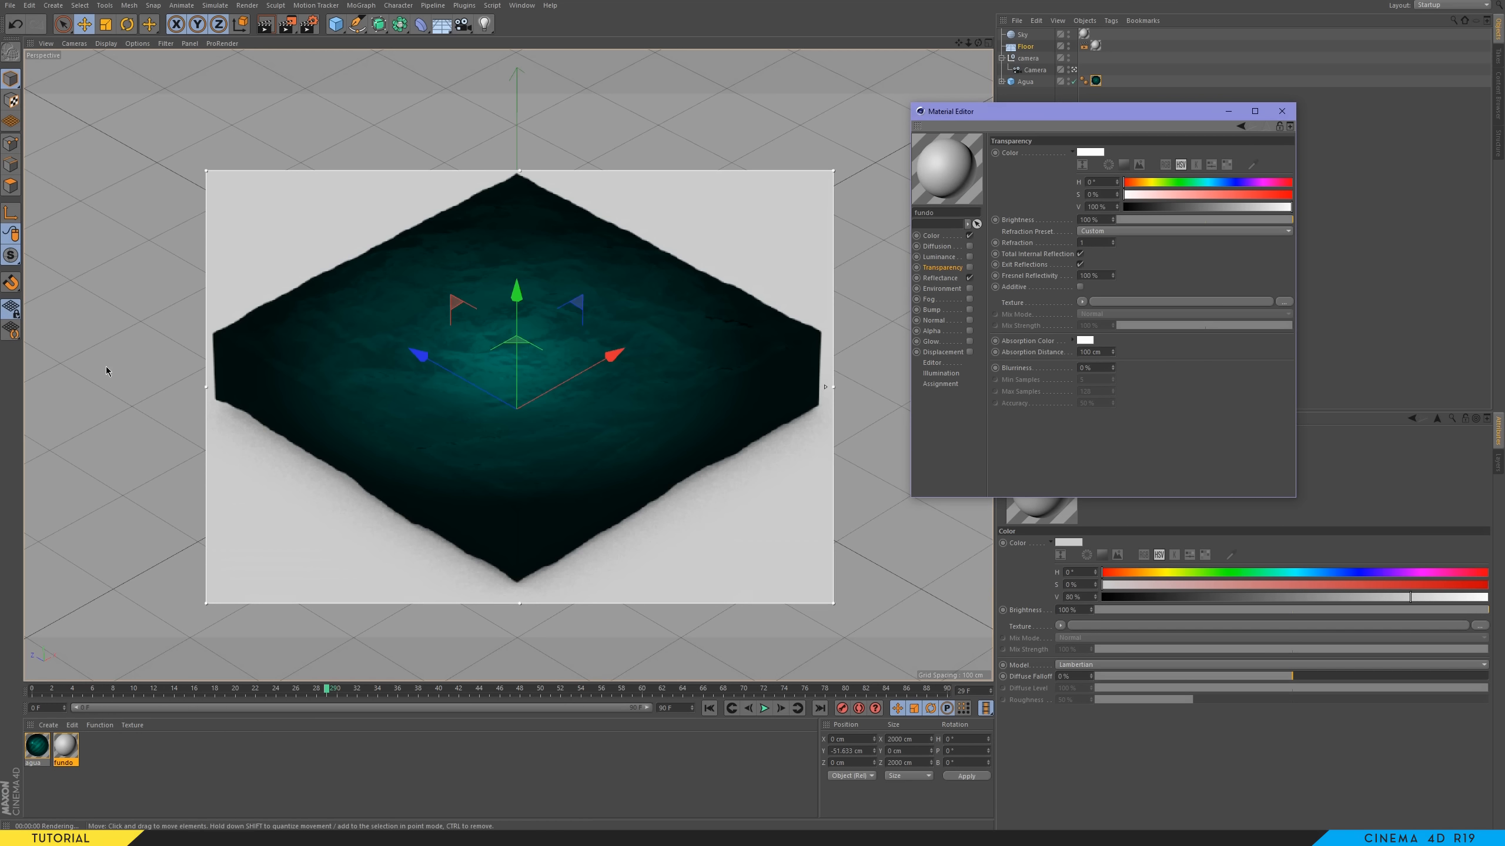
{"action": "left_click", "coordinate": [933, 246]}
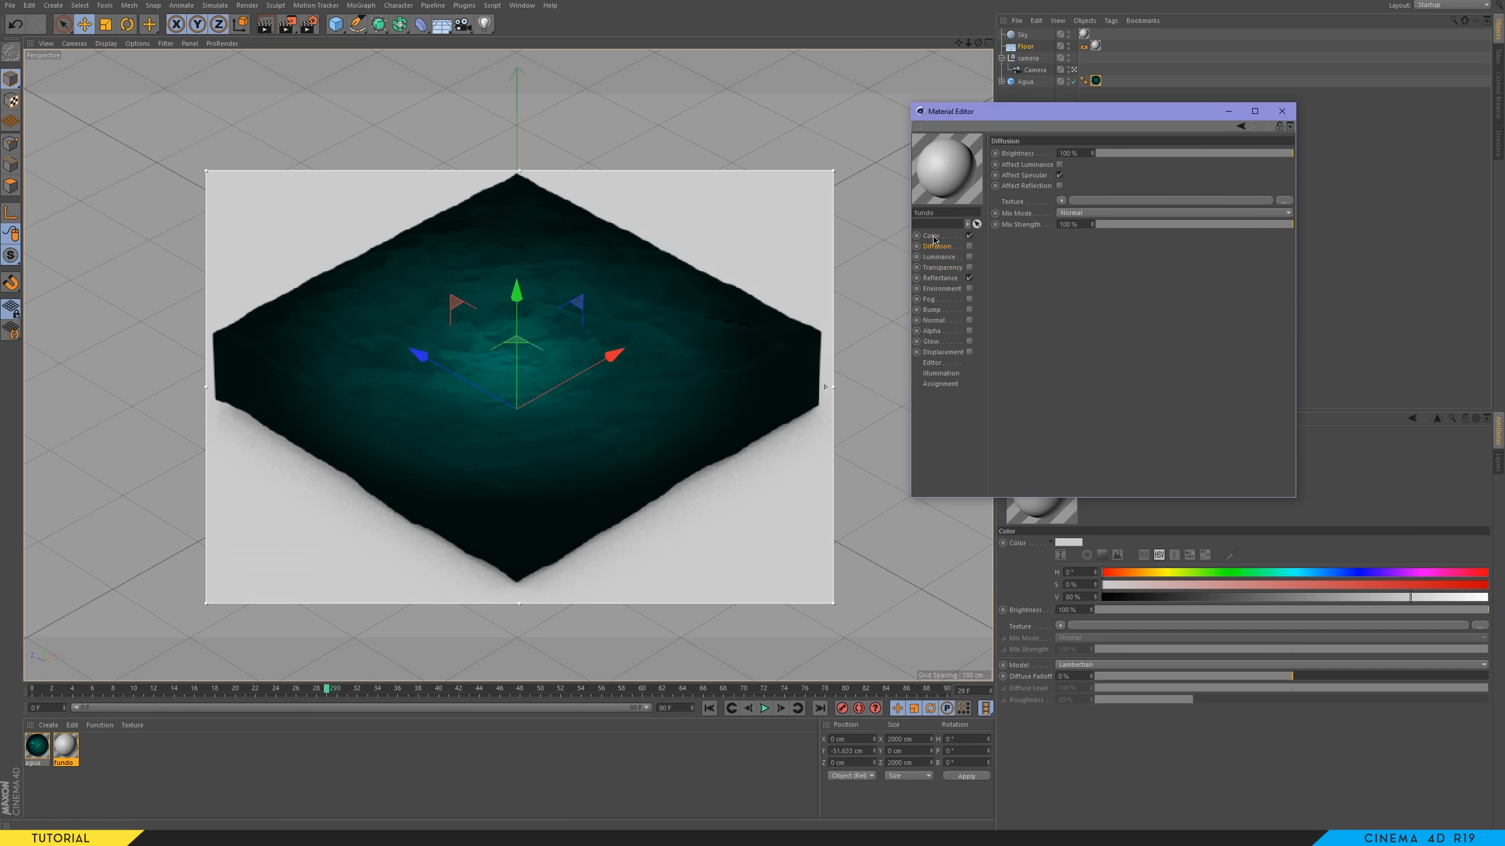
{"action": "left_click", "coordinate": [931, 235]}
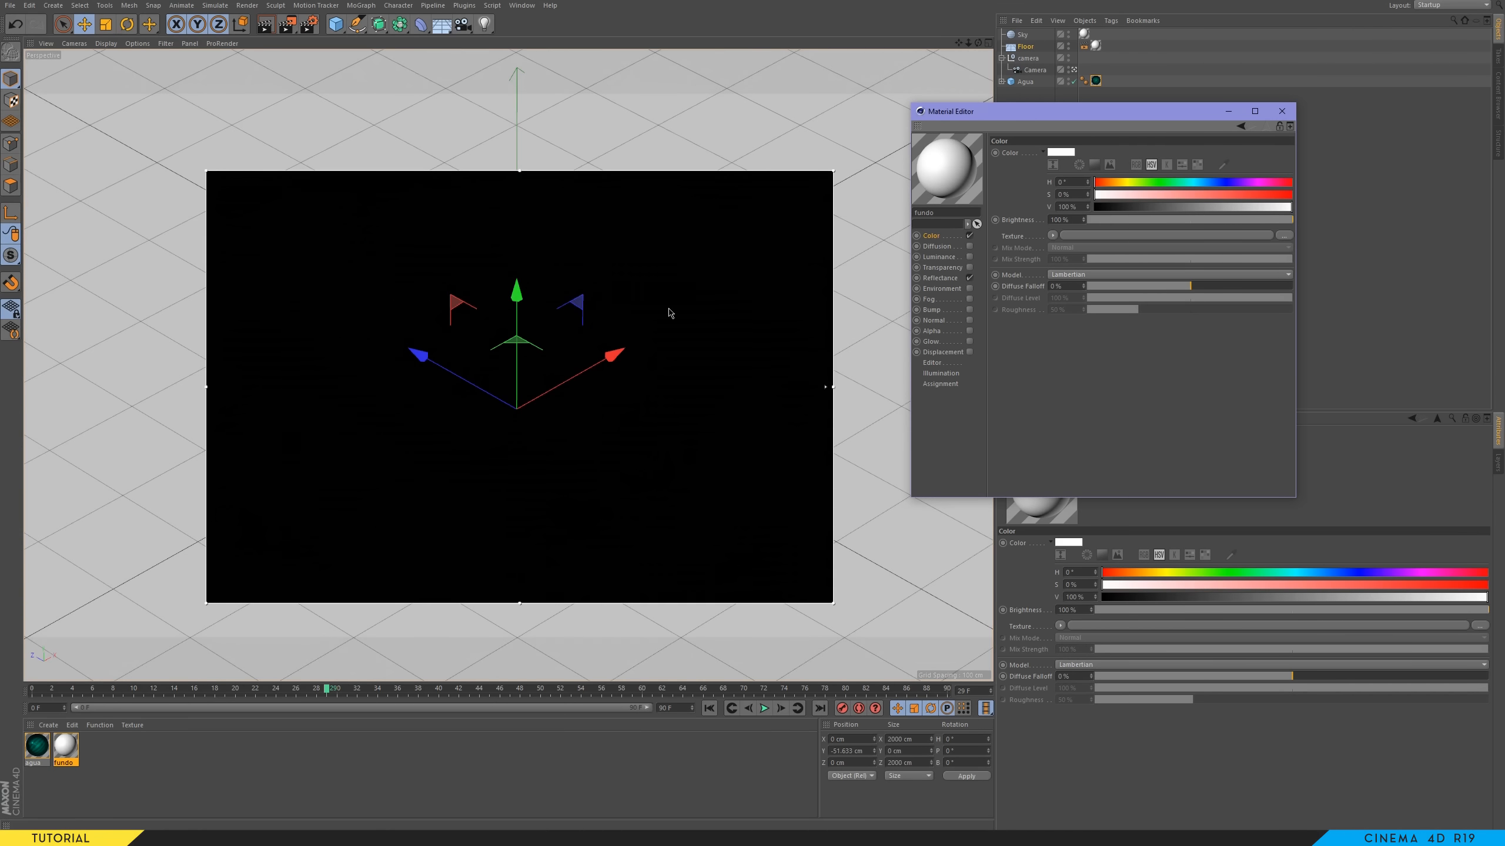
{"action": "left_click", "coordinate": [969, 278]}
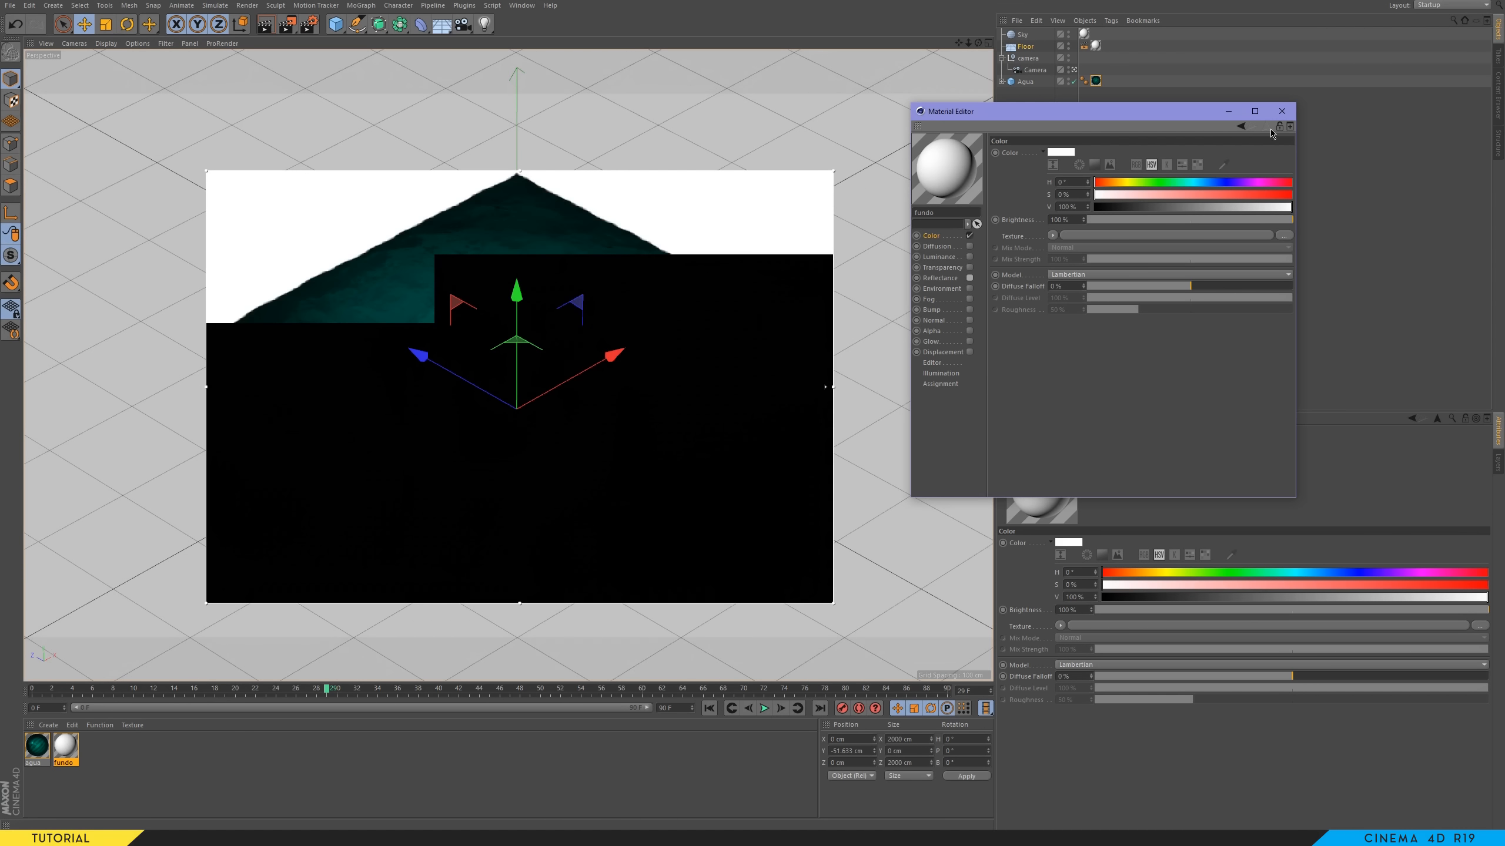
{"action": "left_click", "coordinate": [1282, 111]}
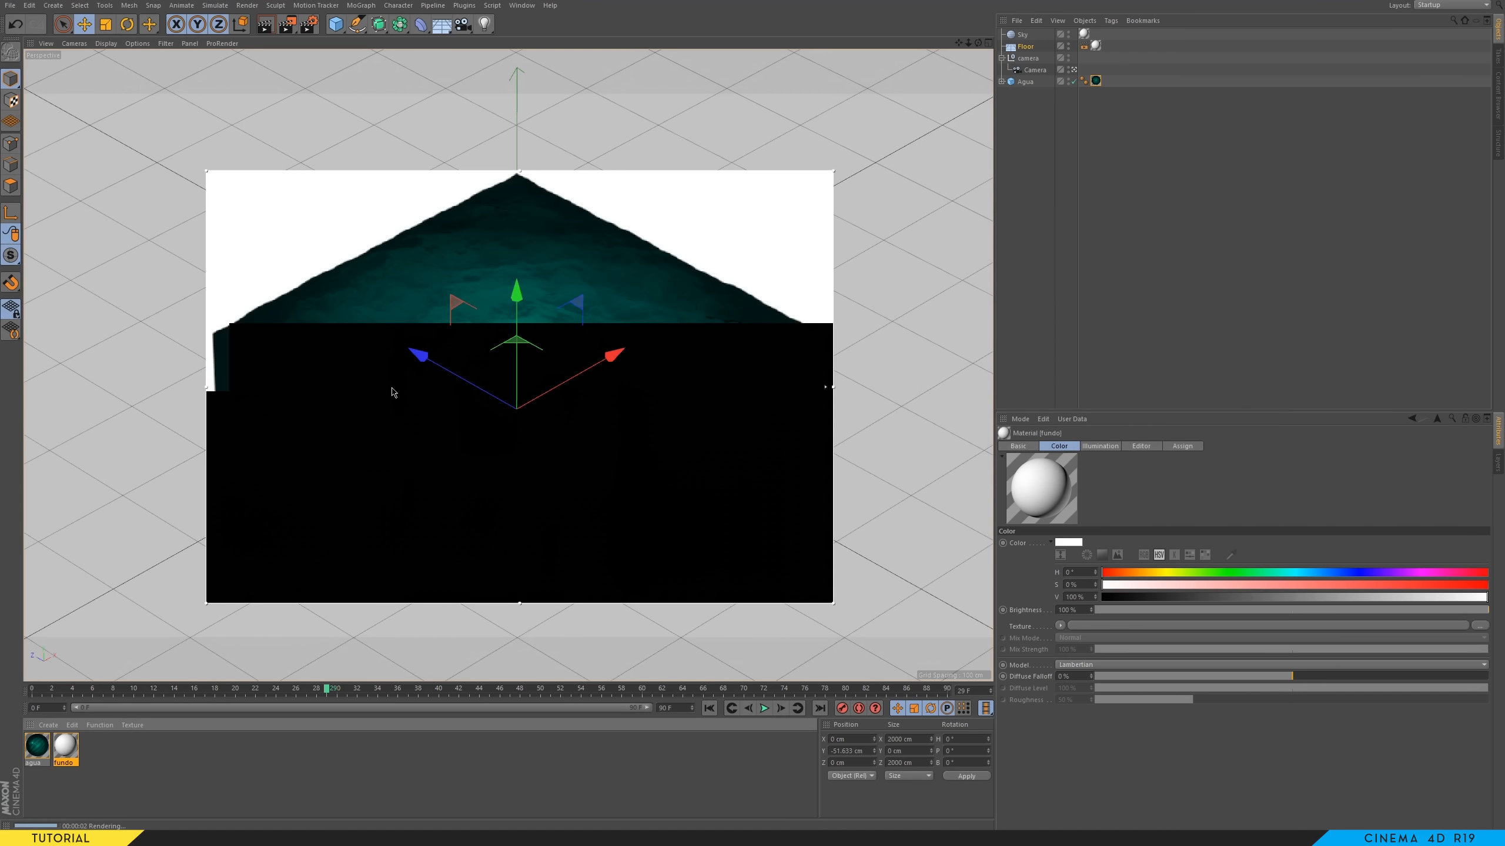
- Open the agua material for editing, enable its Reflectance channel and use a GGX reflection layer
{"action": "double_click", "coordinate": [37, 746]}
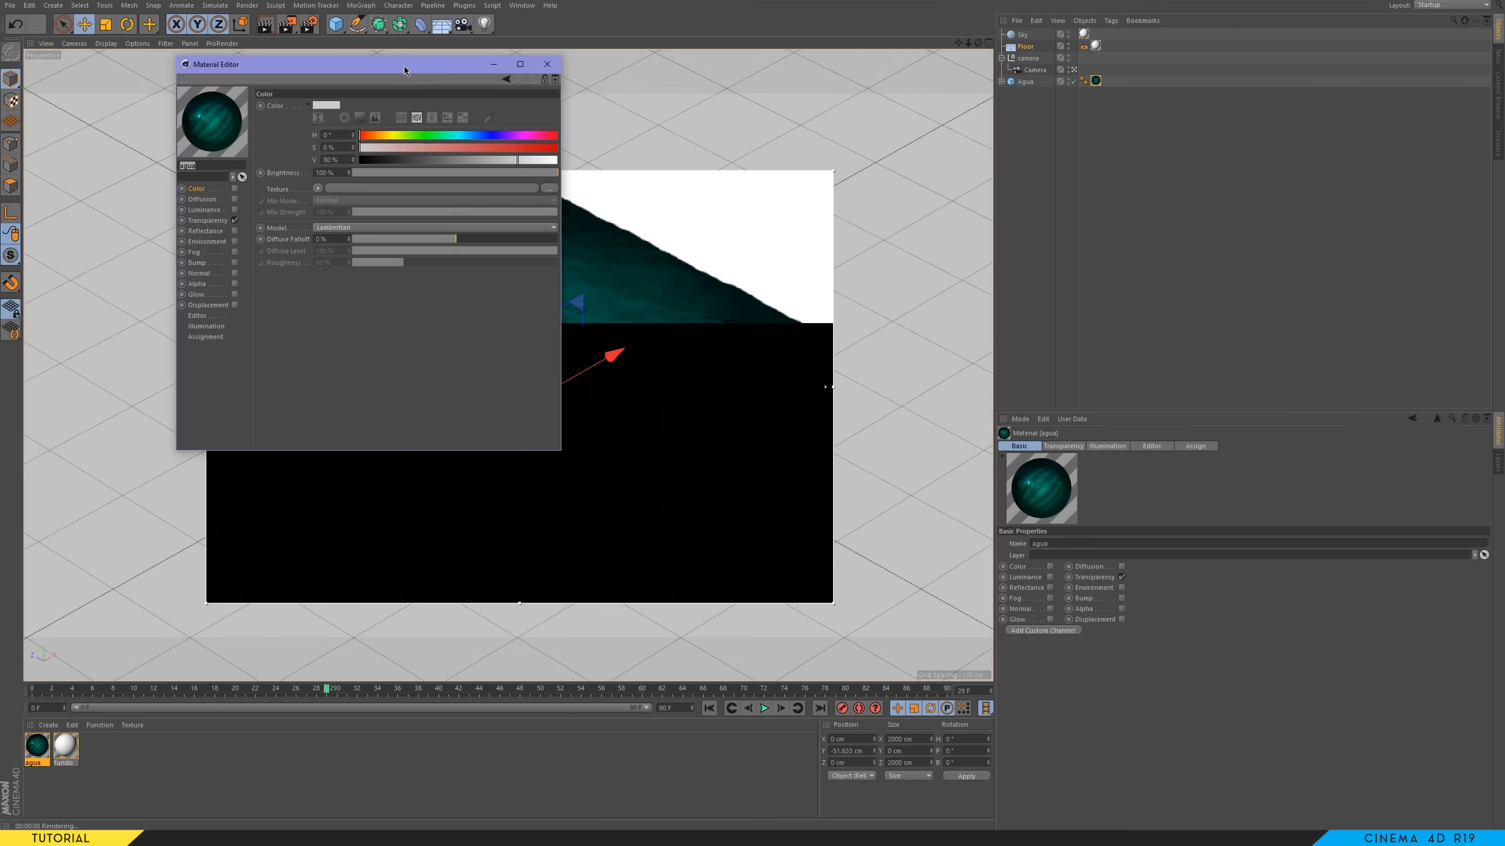
{"action": "left_click_drag", "start_coordinate": [403, 65], "coordinate": [1028, 127]}
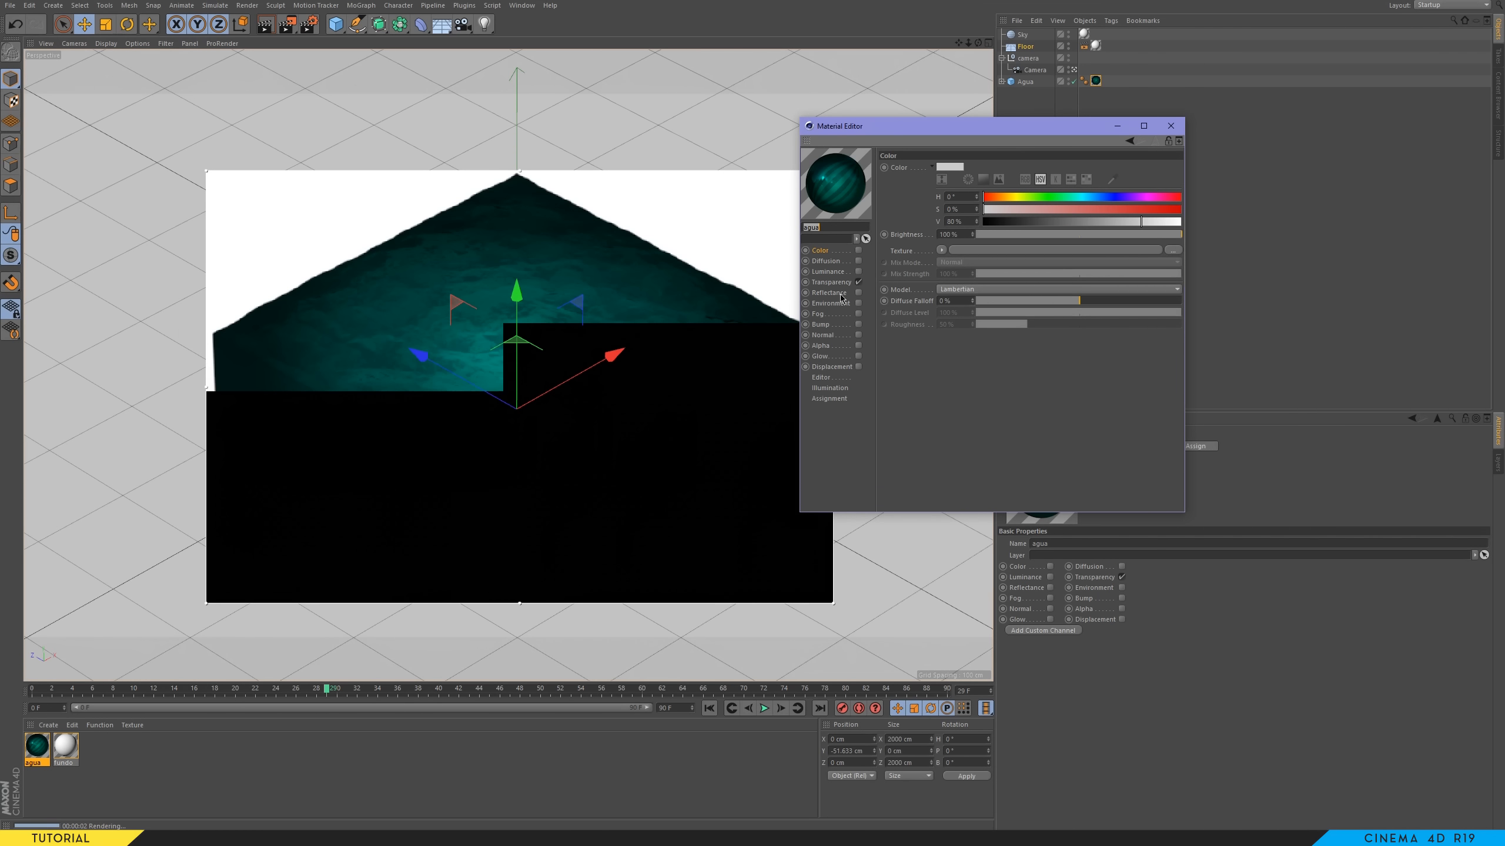
{"action": "left_click", "coordinate": [858, 292]}
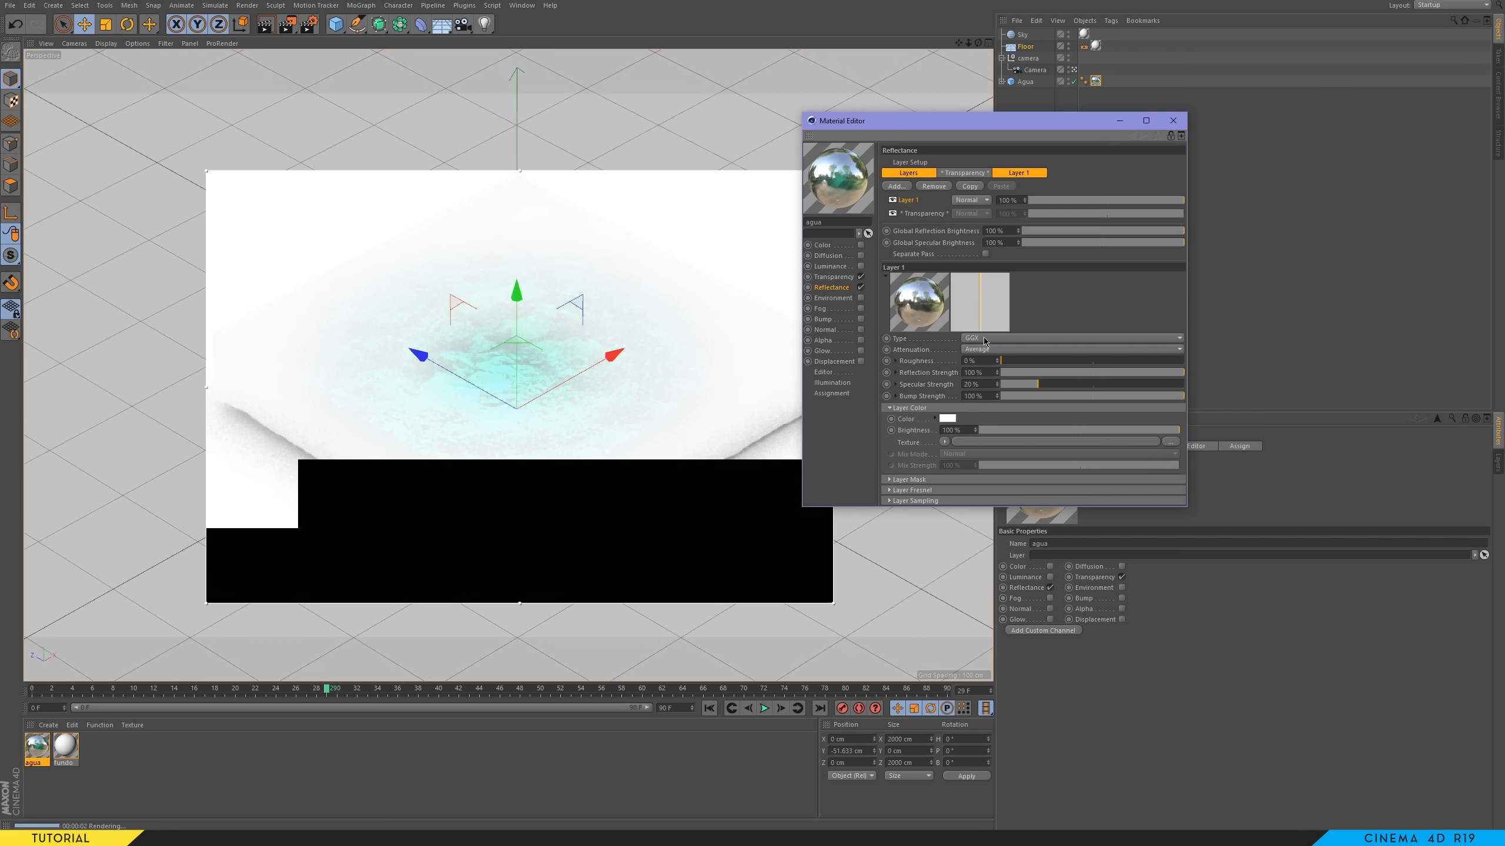
{"action": "left_click", "coordinate": [984, 339]}
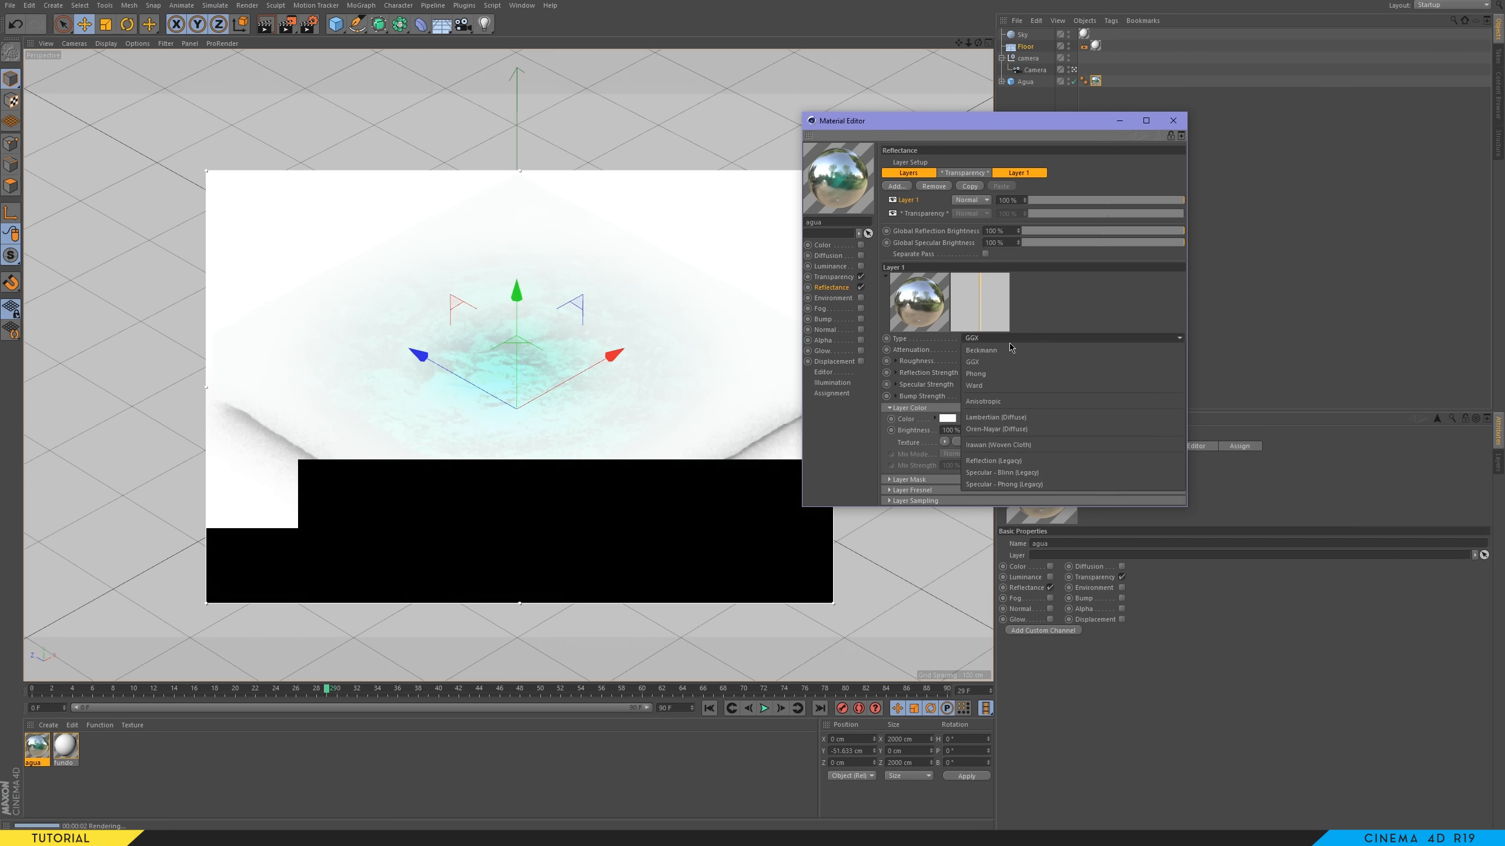
{"action": "left_click", "coordinate": [993, 342]}
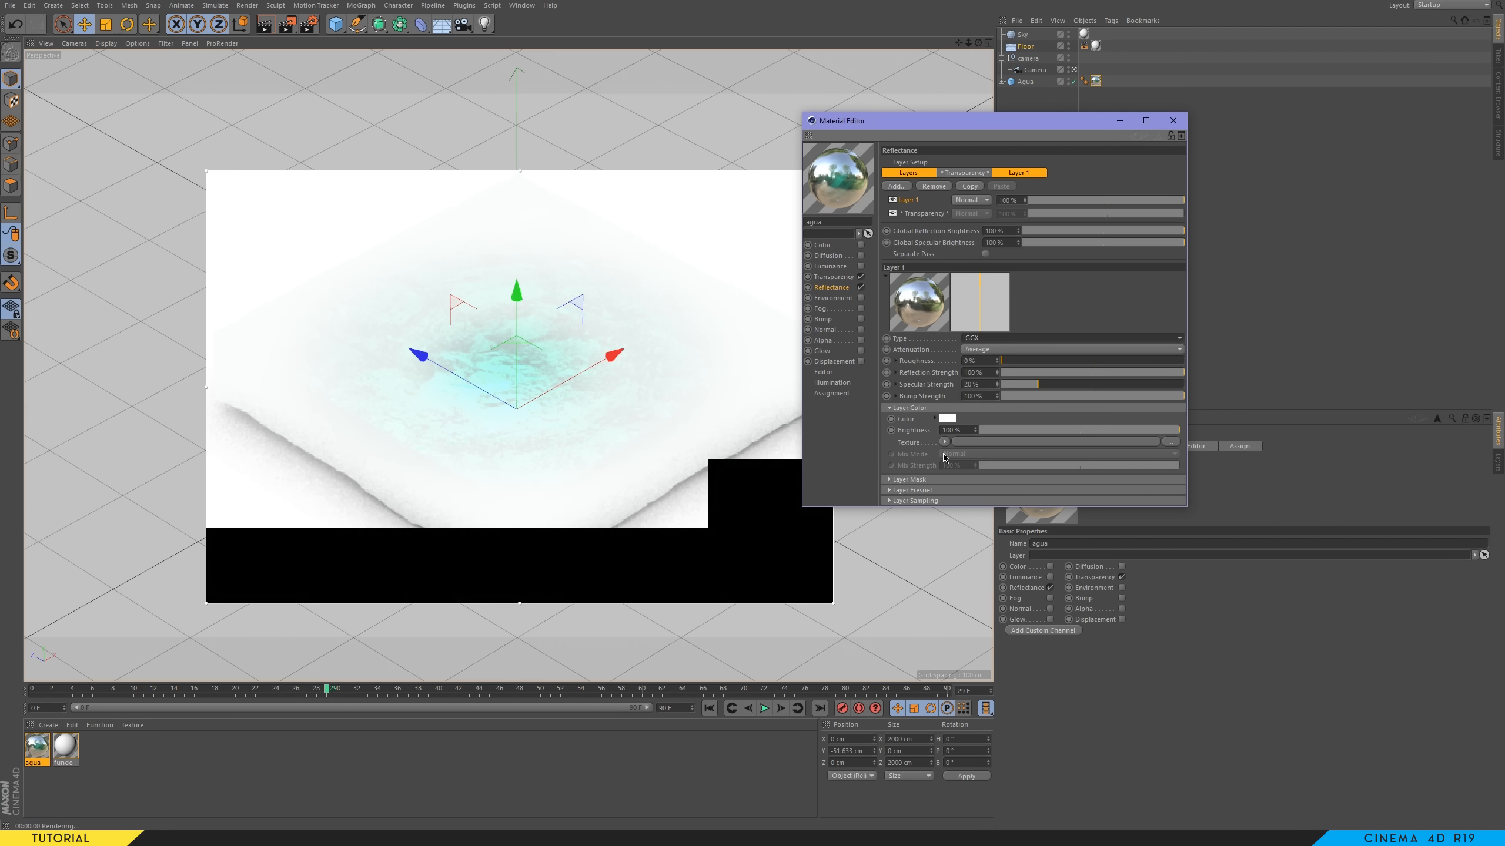
- Set the reflection layer's Fresnel to Dielectric with the Water preset
{"action": "left_click", "coordinate": [901, 491]}
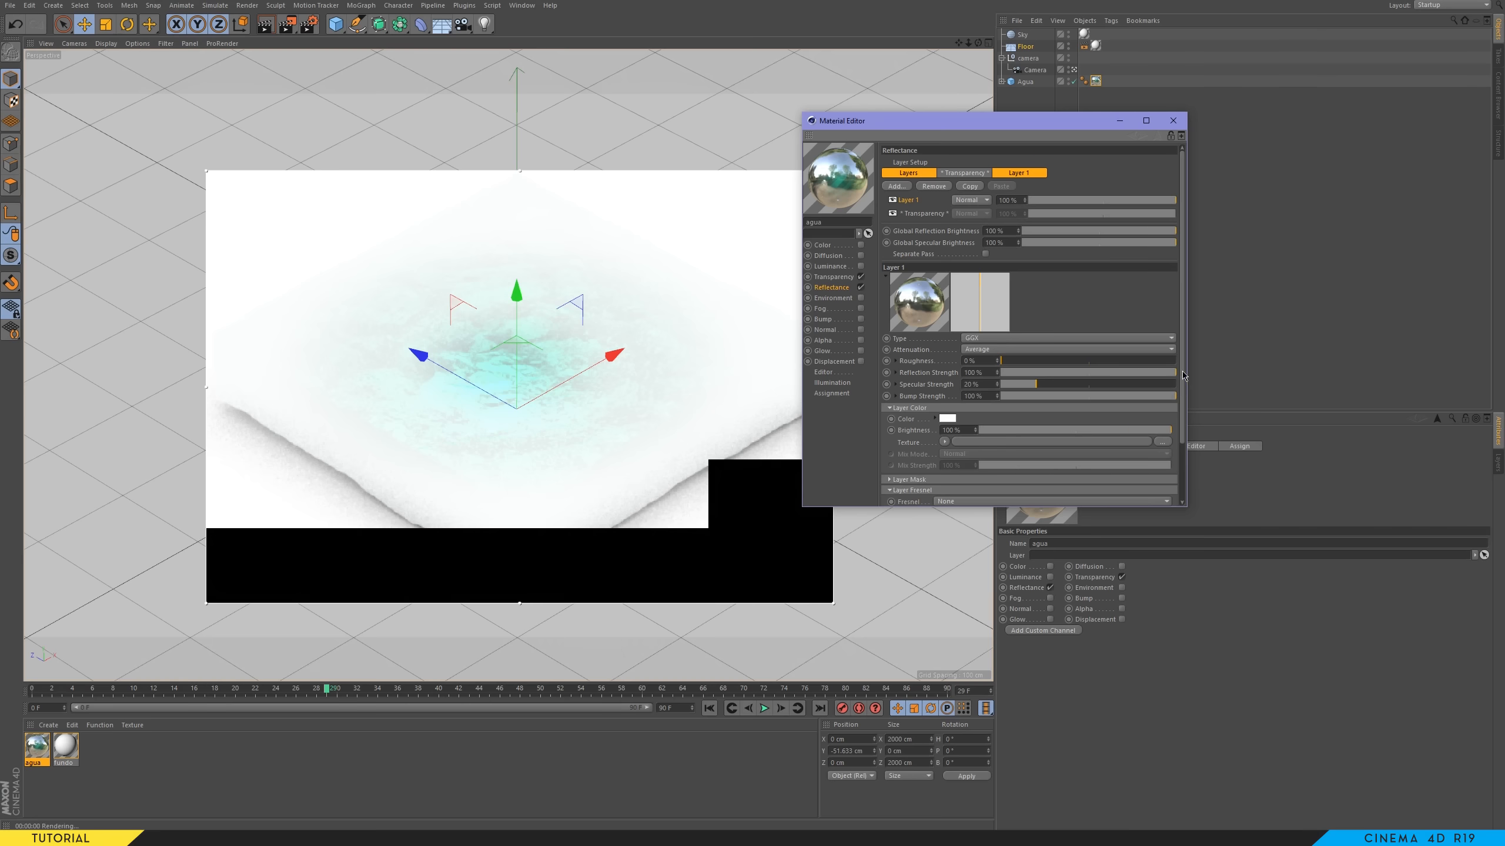
{"action": "scroll", "coordinate": [1151, 496], "scroll_direction": "down", "scroll_amount": 3}
{"action": "left_click", "coordinate": [948, 433]}
{"action": "left_click", "coordinate": [974, 455]}
{"action": "left_click", "coordinate": [972, 444]}
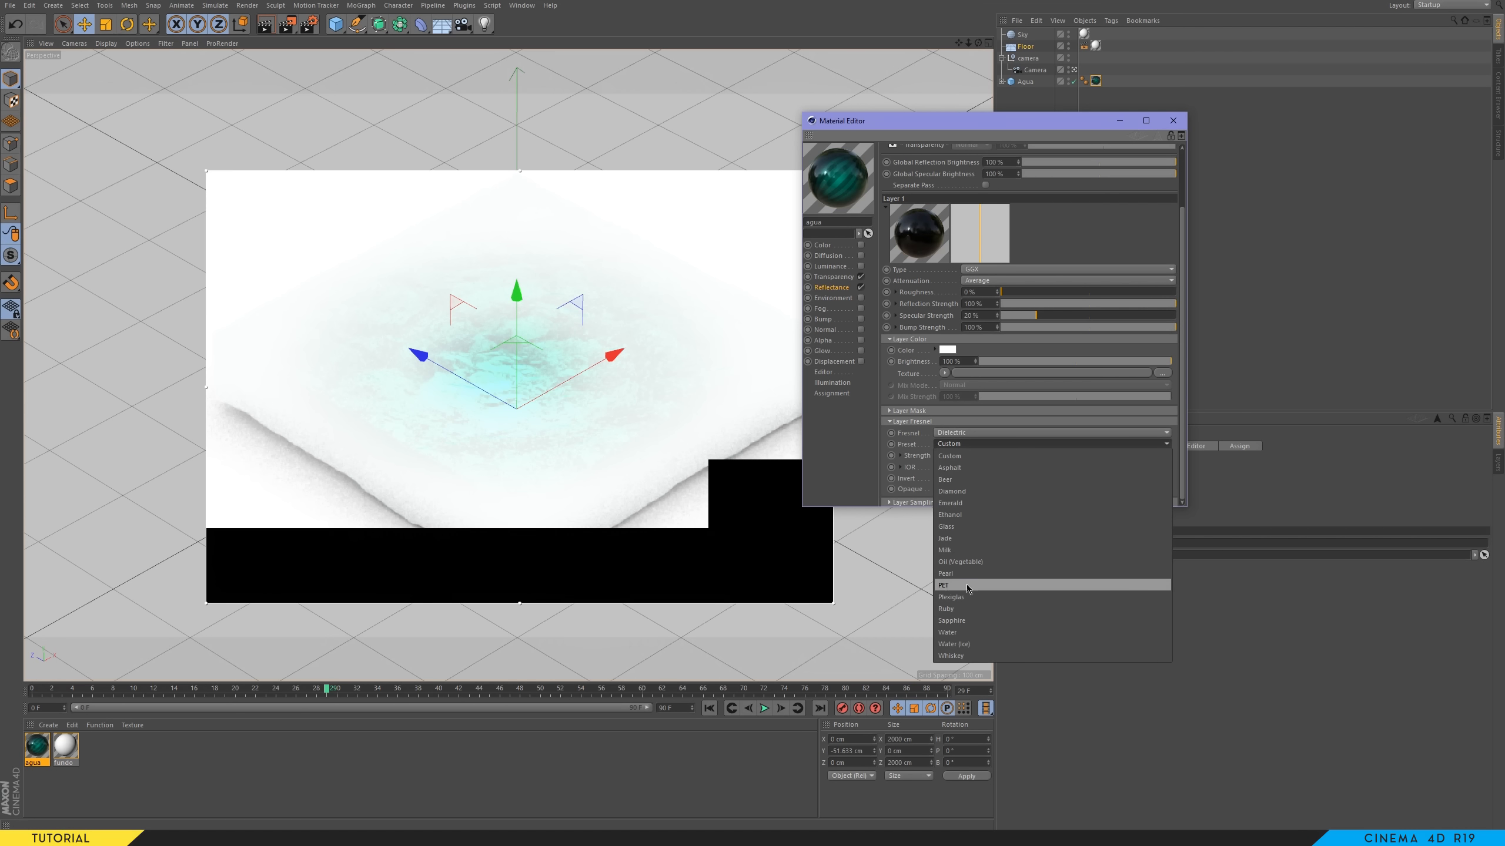
{"action": "left_click", "coordinate": [965, 633]}
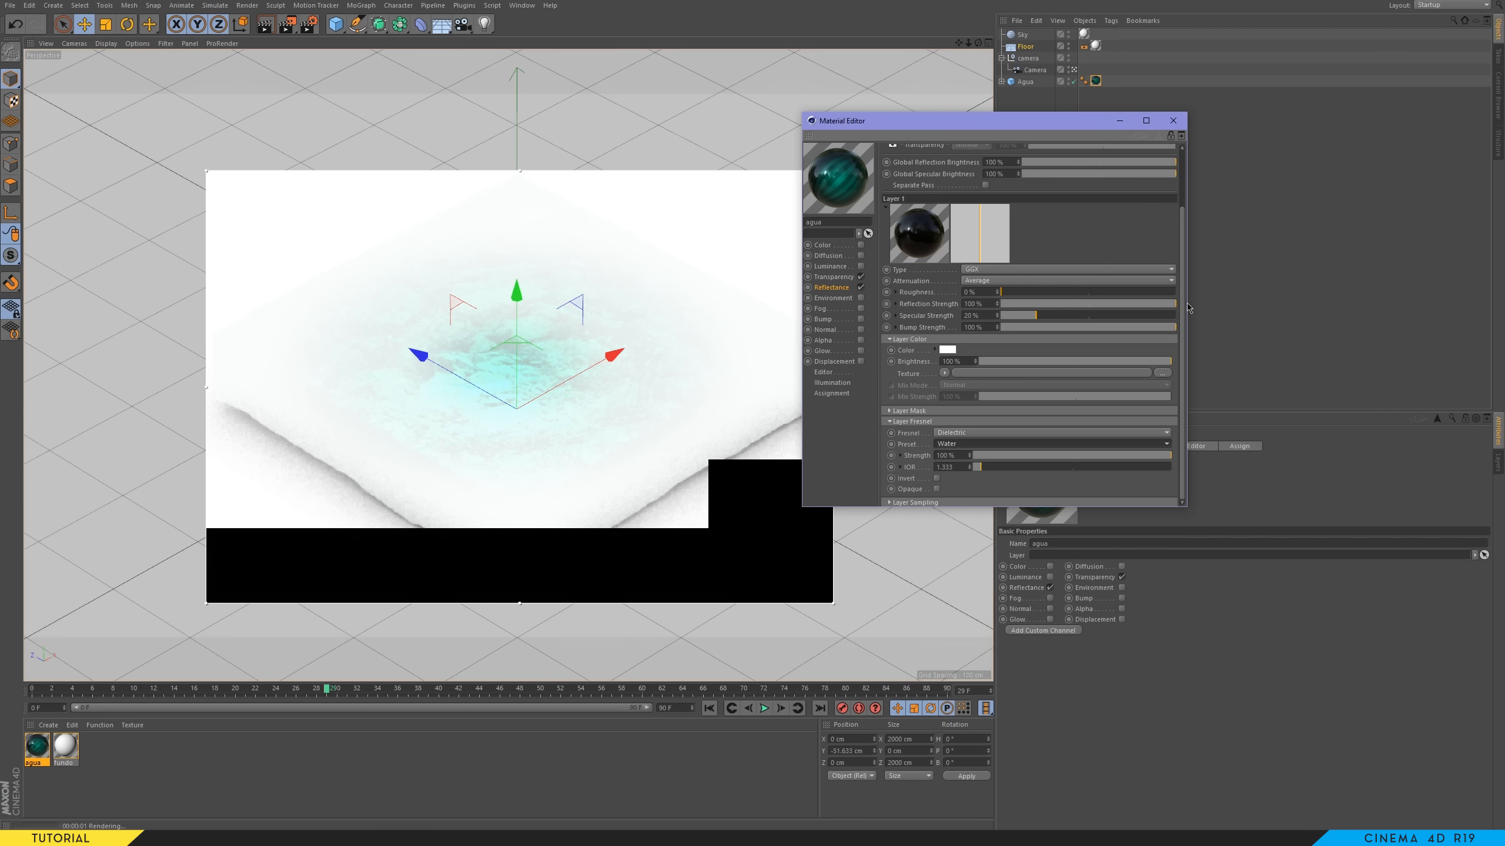
- Rename the reflection layer to "reflexo" and lower its strength to 74%
{"action": "left_click_drag", "start_coordinate": [1183, 318], "coordinate": [1187, 178]}
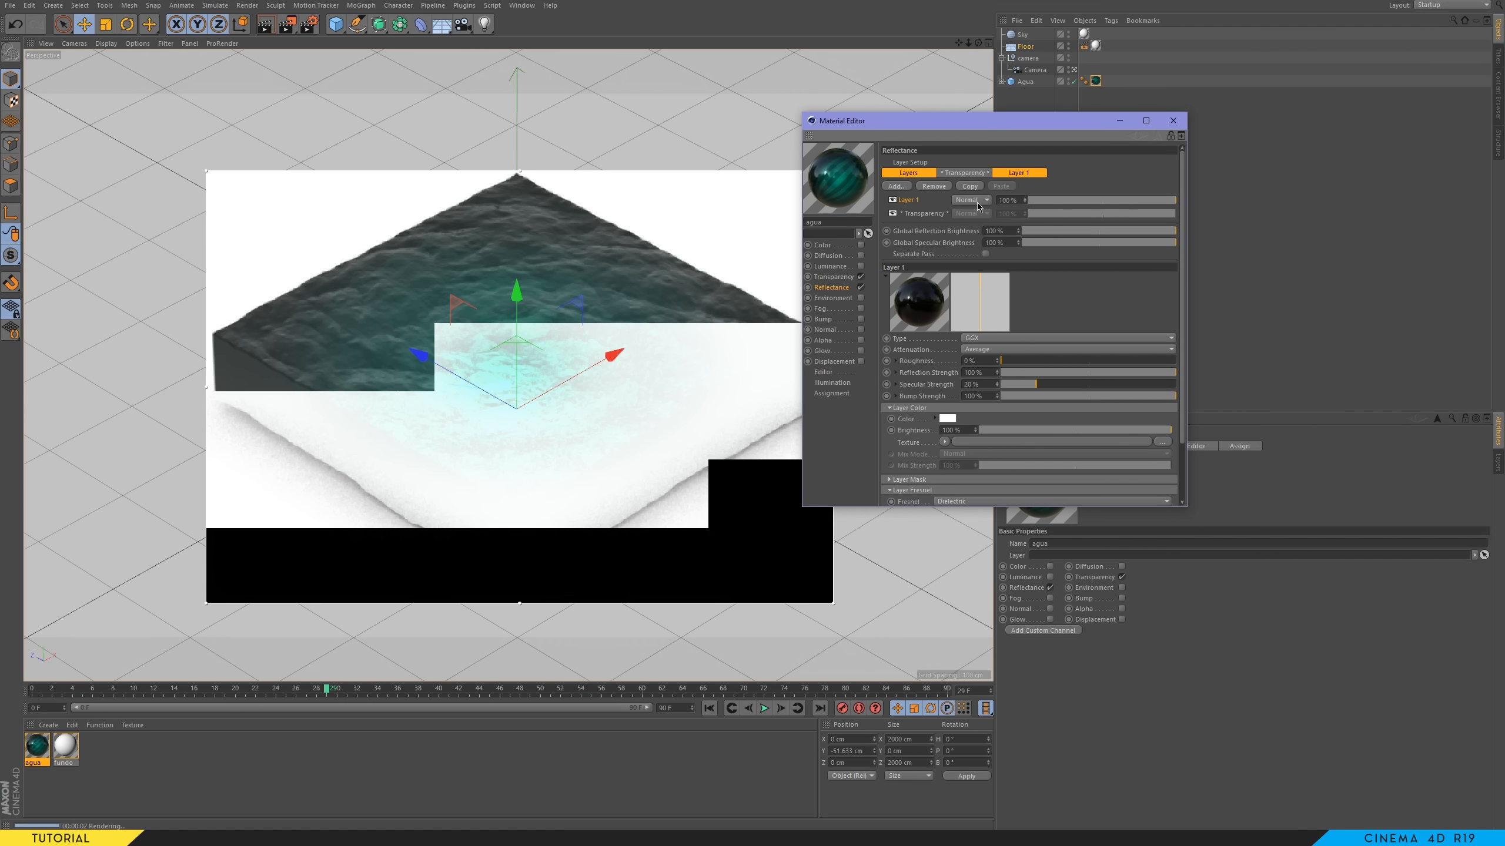
{"action": "double_click", "coordinate": [915, 201]}
{"action": "type", "text": "reflexo"}
{"action": "key", "text": "Return"}
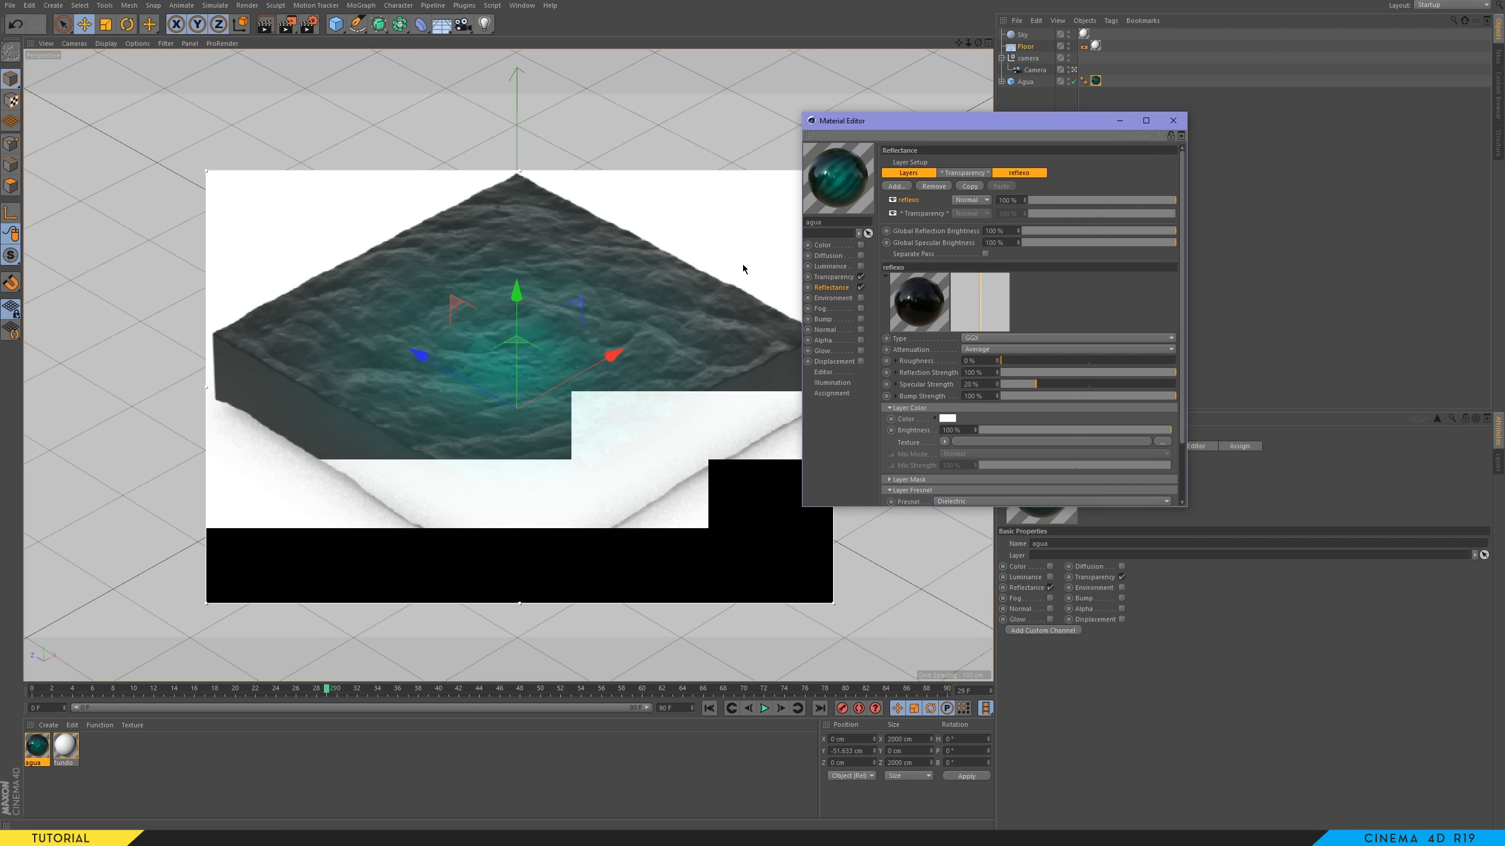
{"action": "left_click", "coordinate": [1154, 201]}
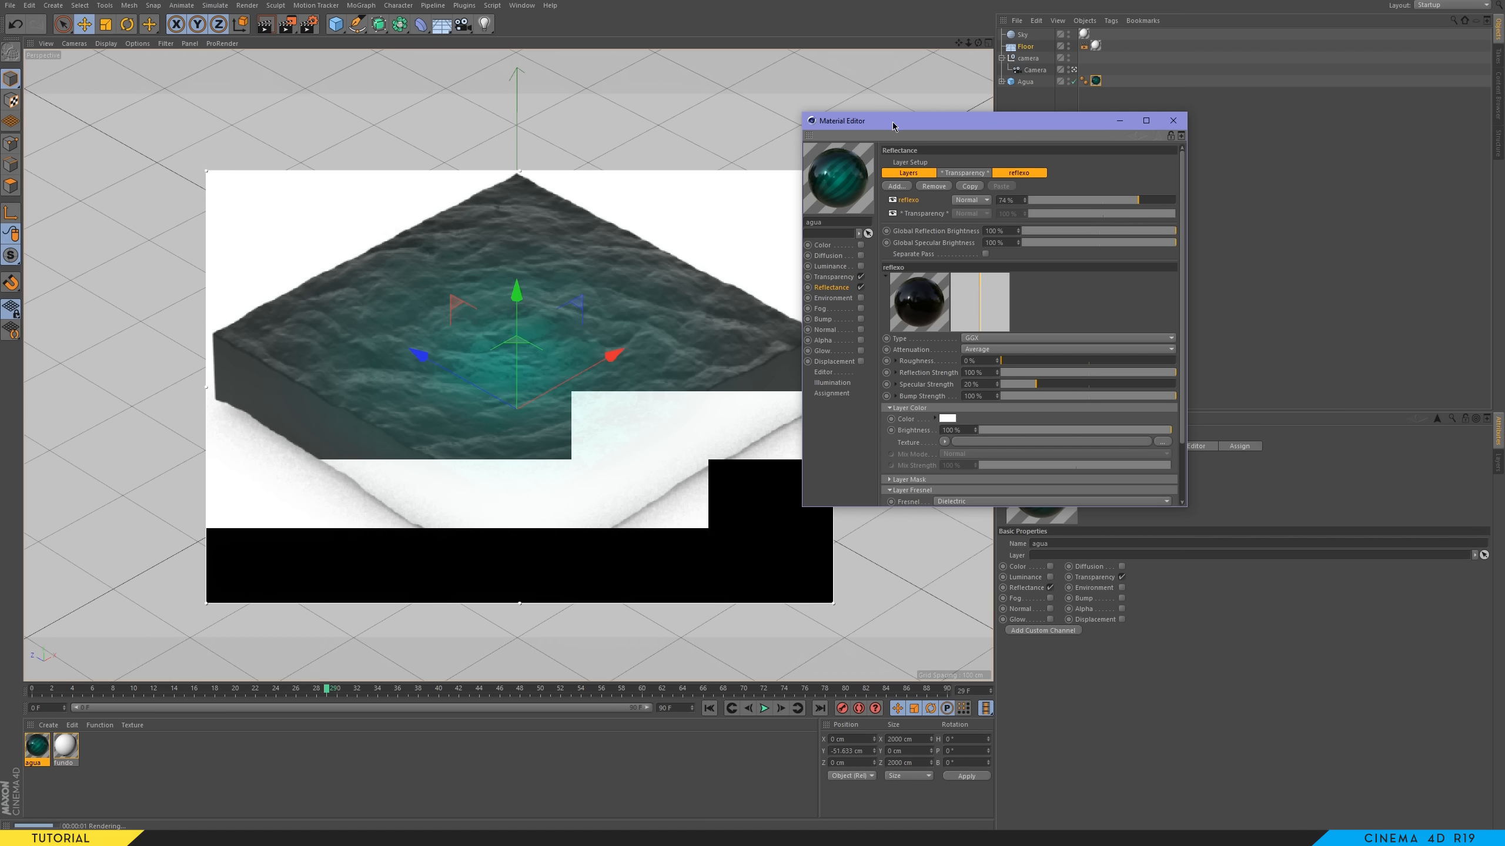
{"action": "left_click_drag", "start_coordinate": [892, 125], "coordinate": [1097, 121]}
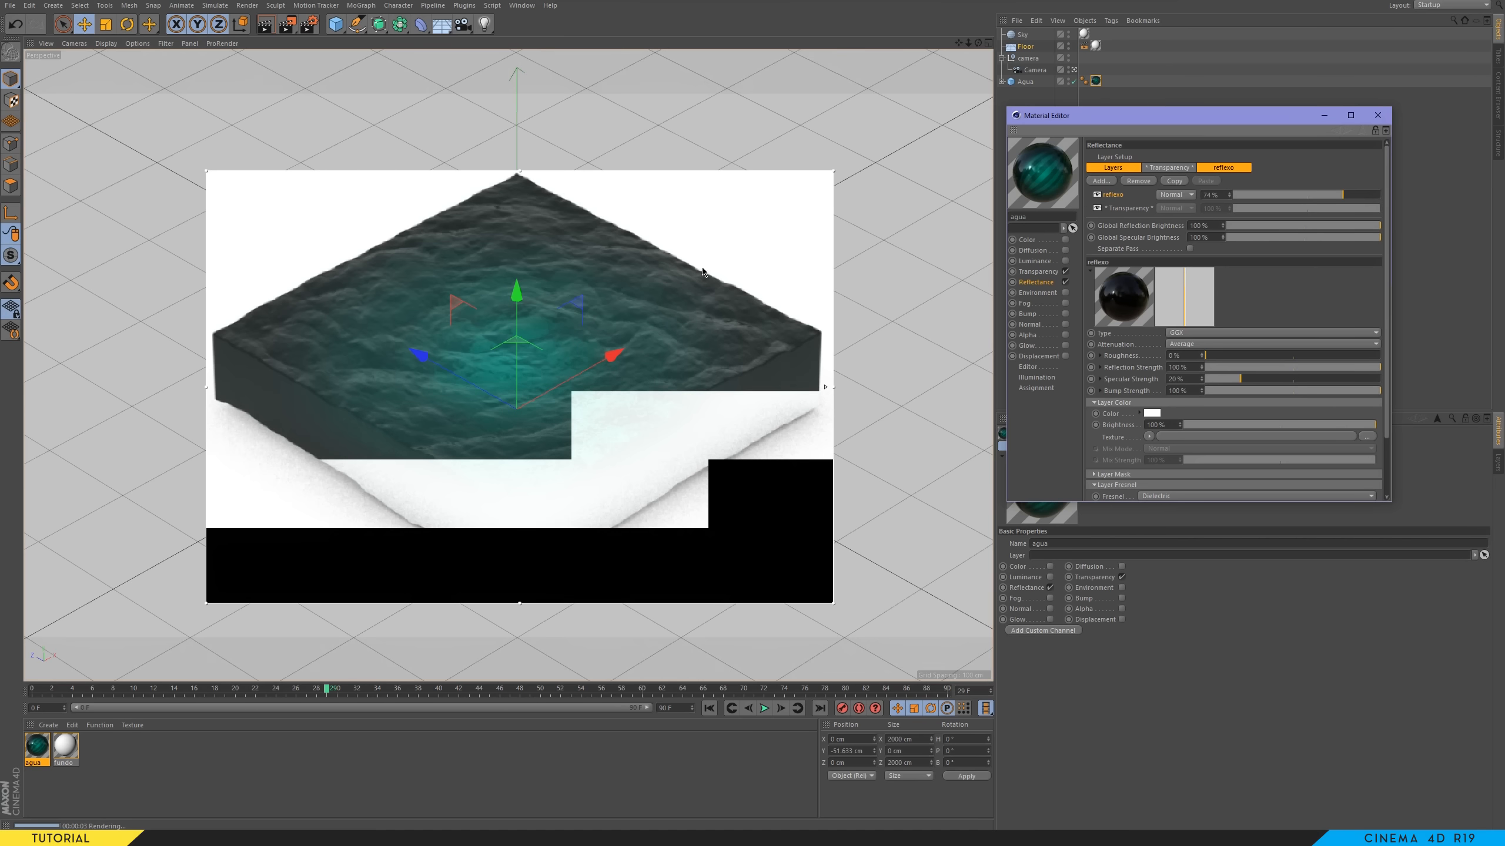
{"action": "left_click", "coordinate": [824, 392]}
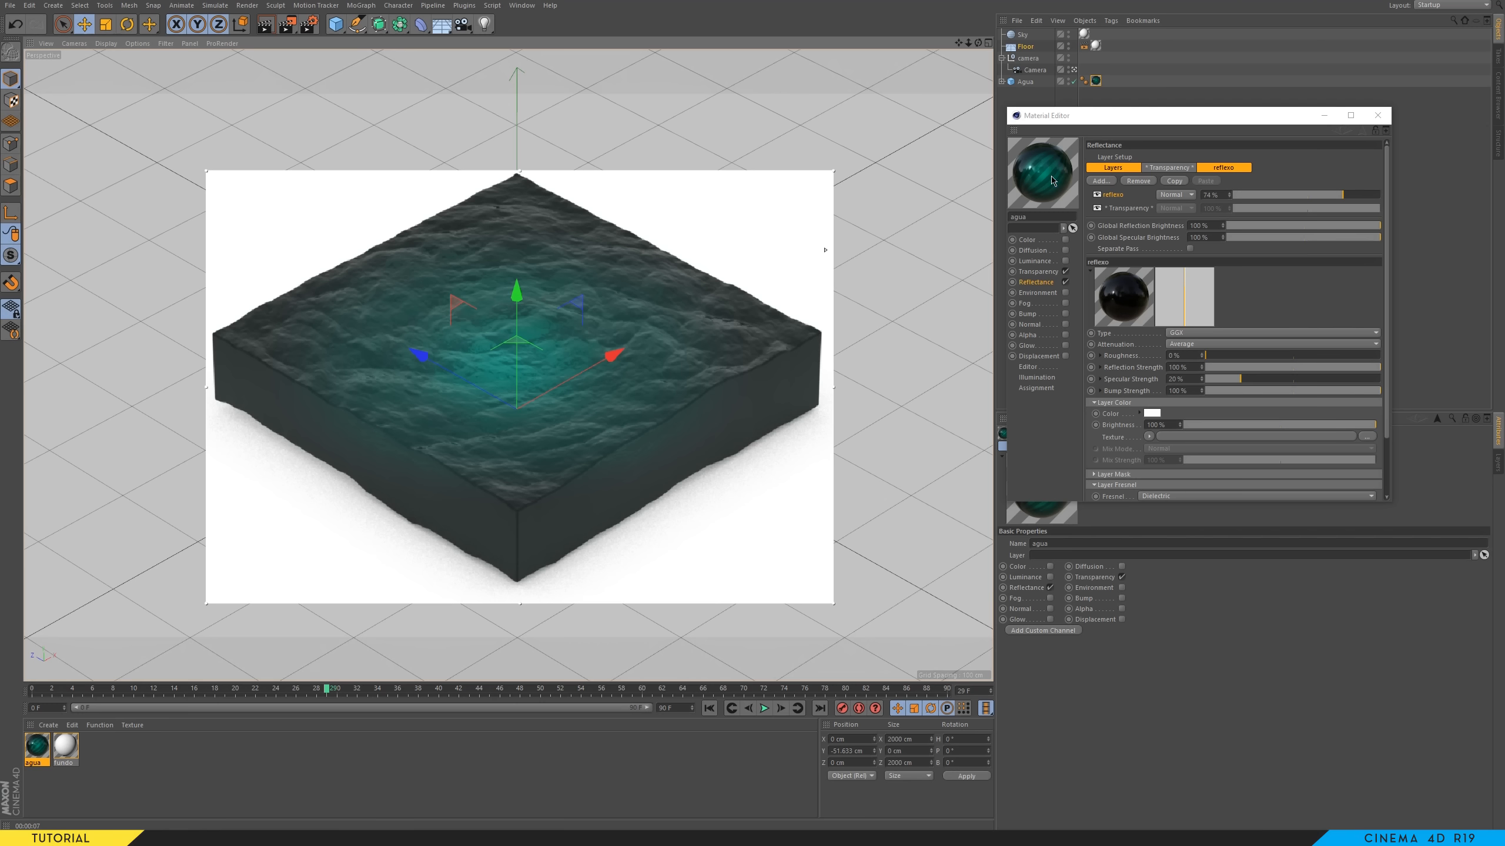
- Shift the middle and dark outer knots of the agua material's transparency gradient slightly outward and close the material editor
{"action": "left_click", "coordinate": [1042, 273]}
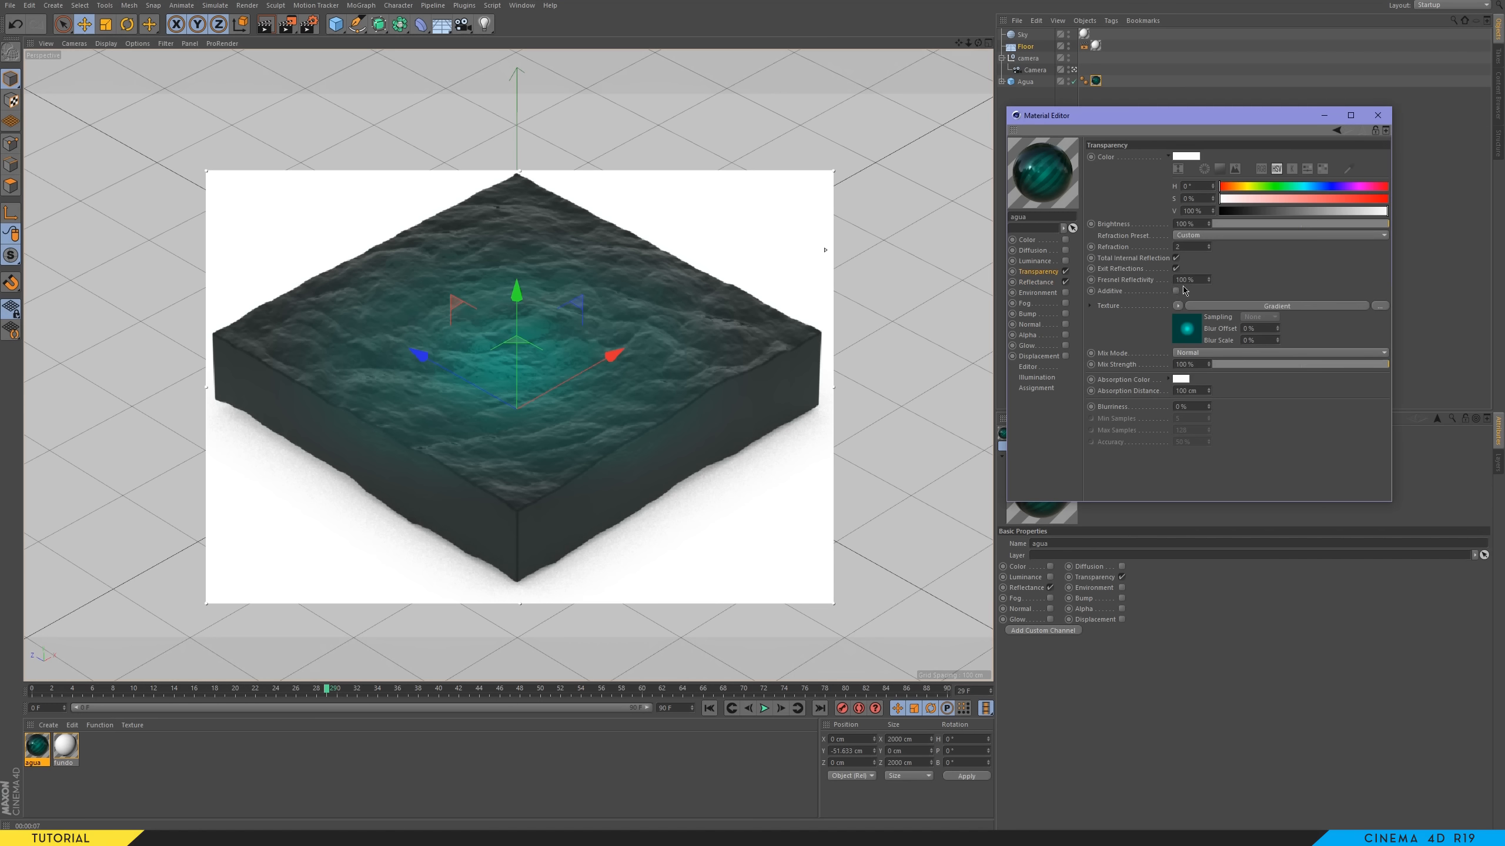
{"action": "left_click", "coordinate": [1188, 331]}
{"action": "left_click_drag", "start_coordinate": [1230, 248], "coordinate": [1341, 249]}
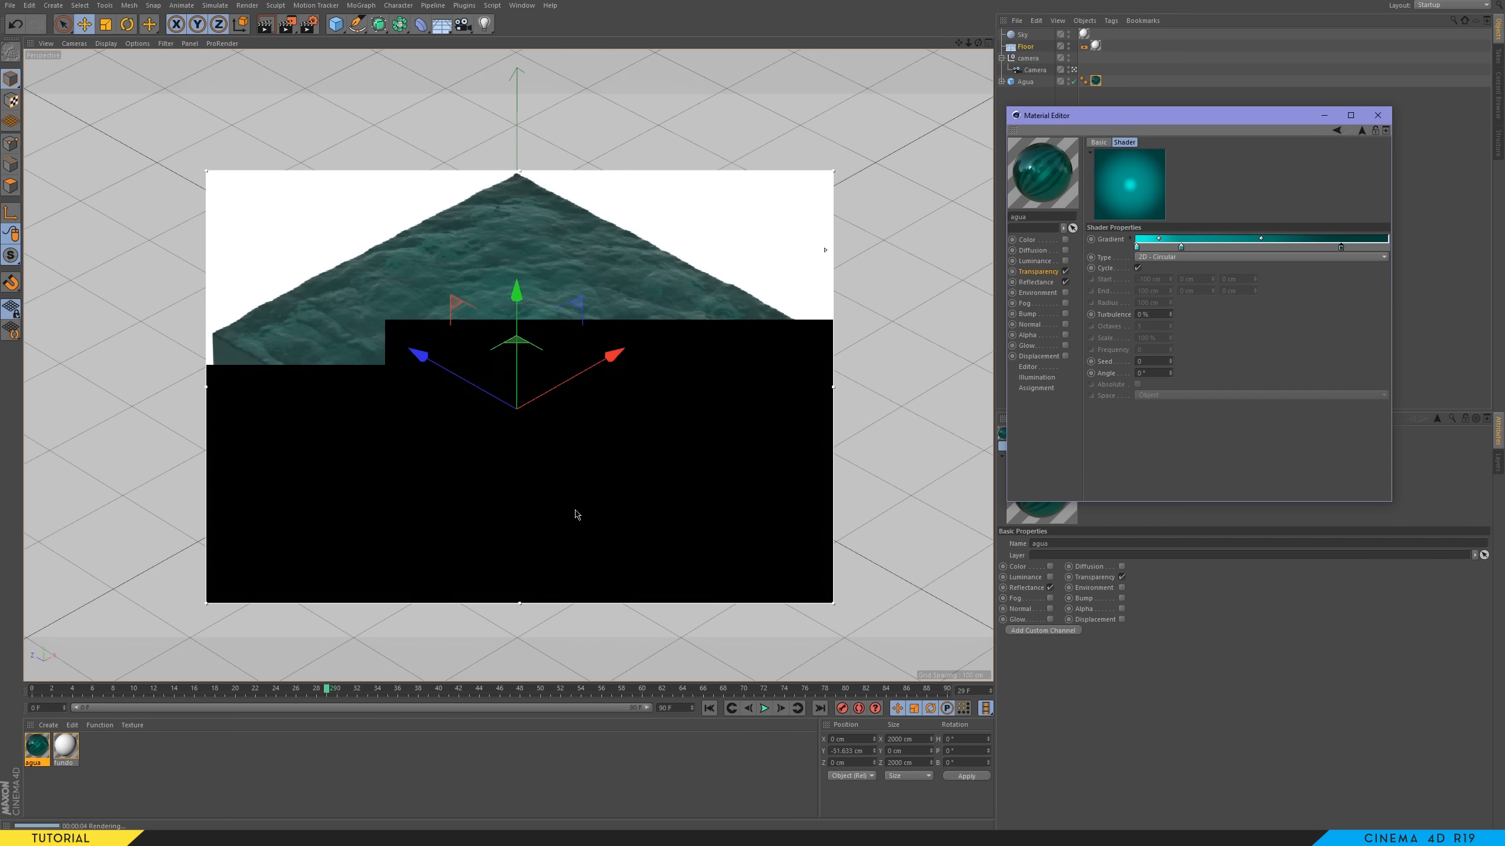
{"action": "left_click", "coordinate": [1136, 247]}
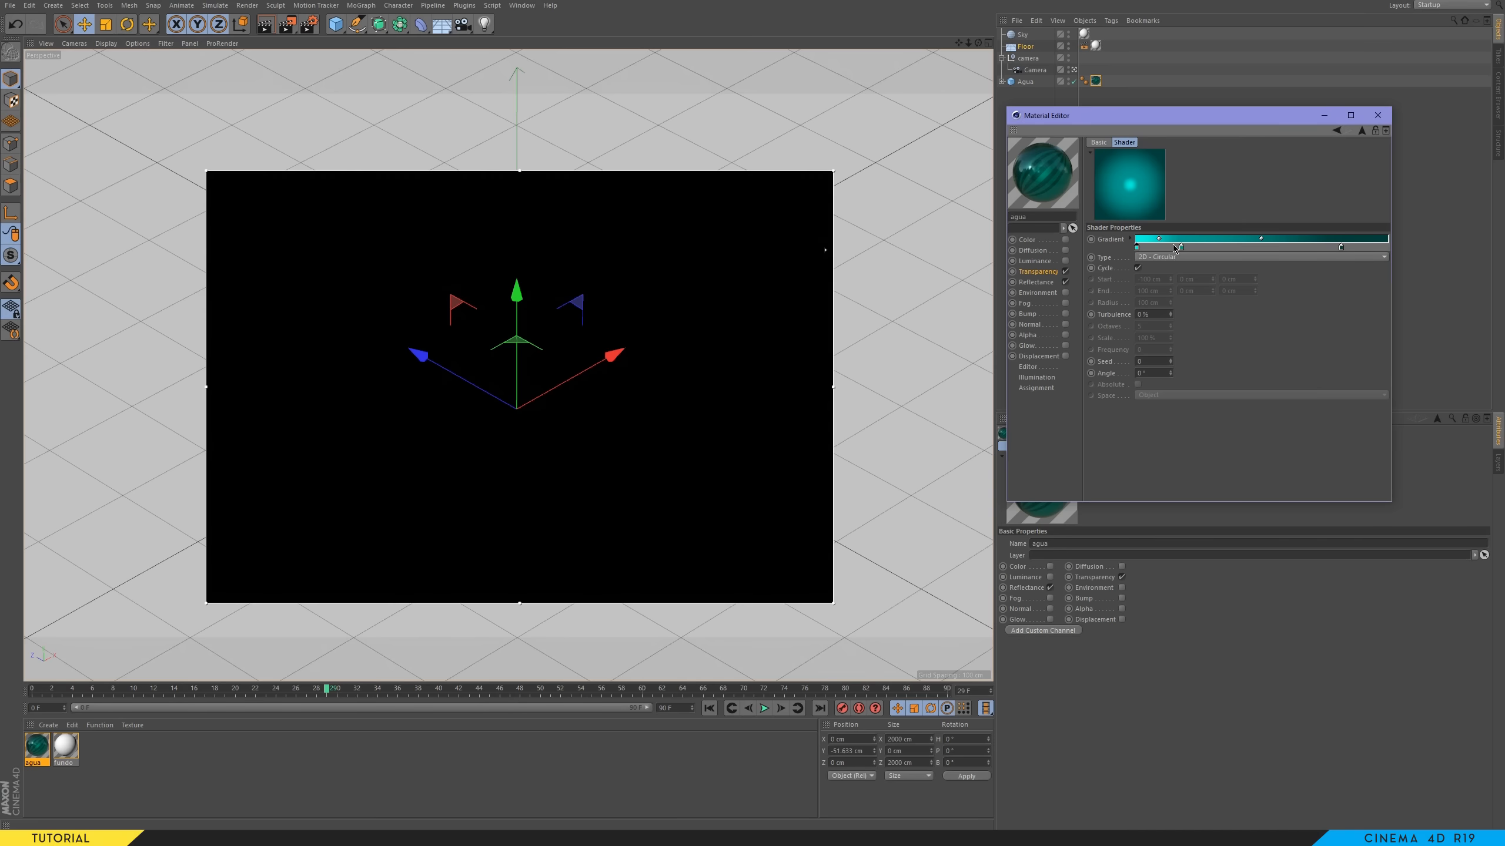
{"action": "left_click_drag", "start_coordinate": [1182, 249], "coordinate": [1212, 248]}
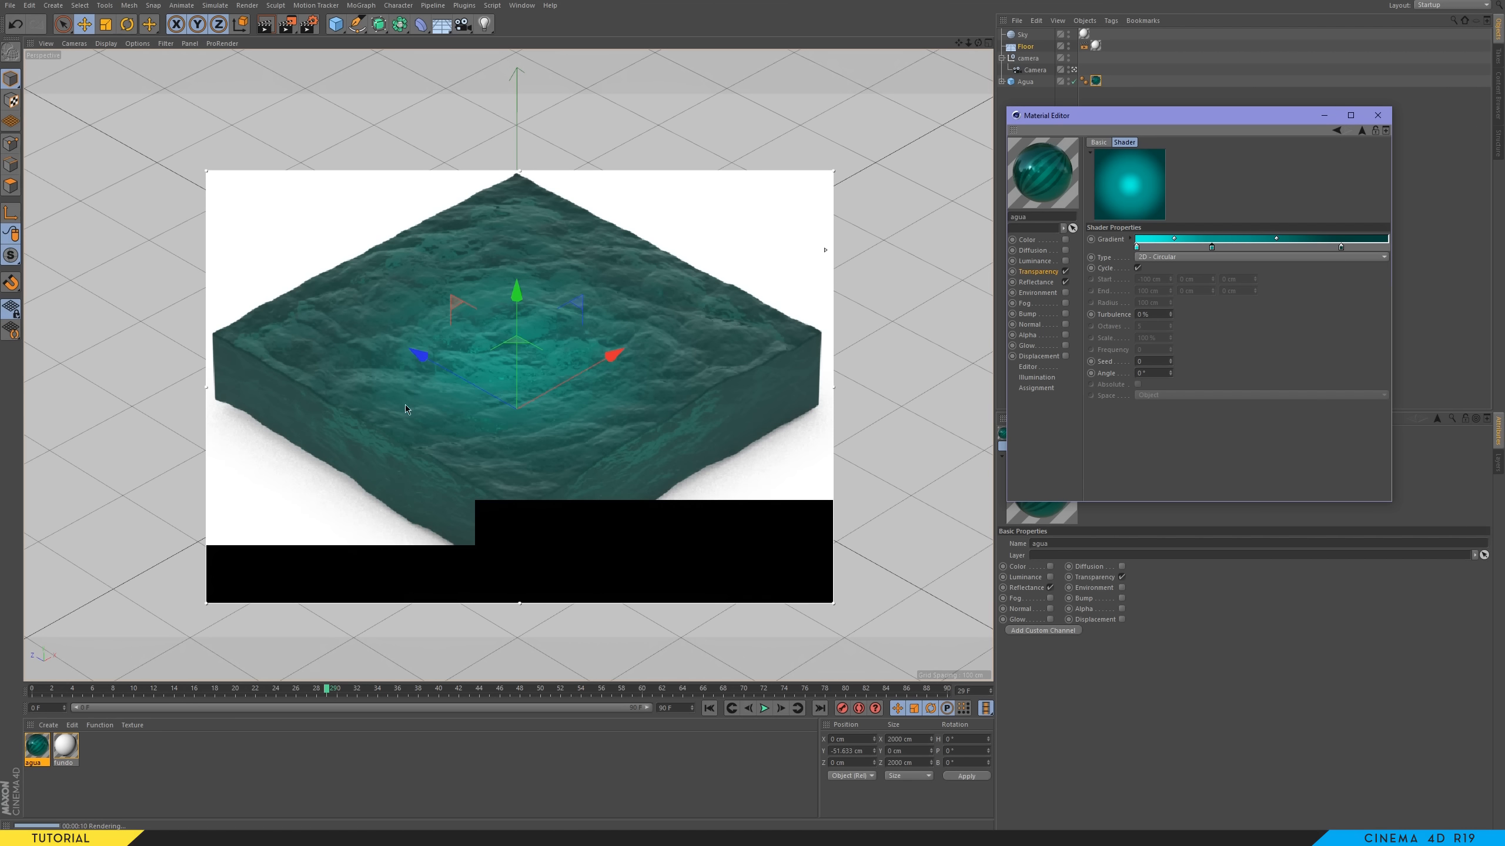
{"action": "left_click_drag", "start_coordinate": [1341, 246], "coordinate": [1199, 251]}
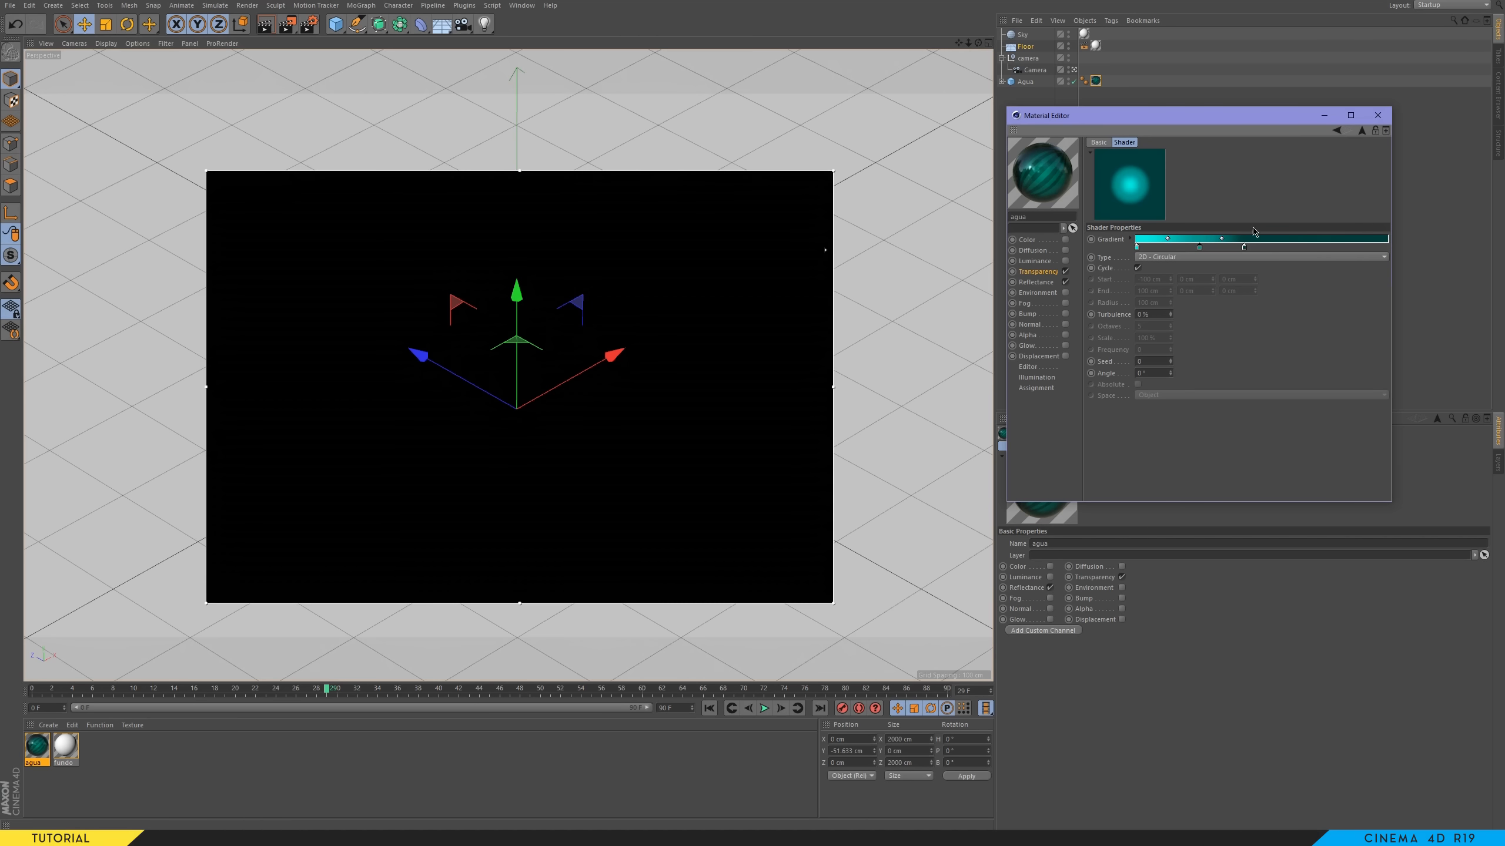
{"action": "left_click", "coordinate": [1377, 115]}
{"action": "left_click", "coordinate": [1045, 139]}
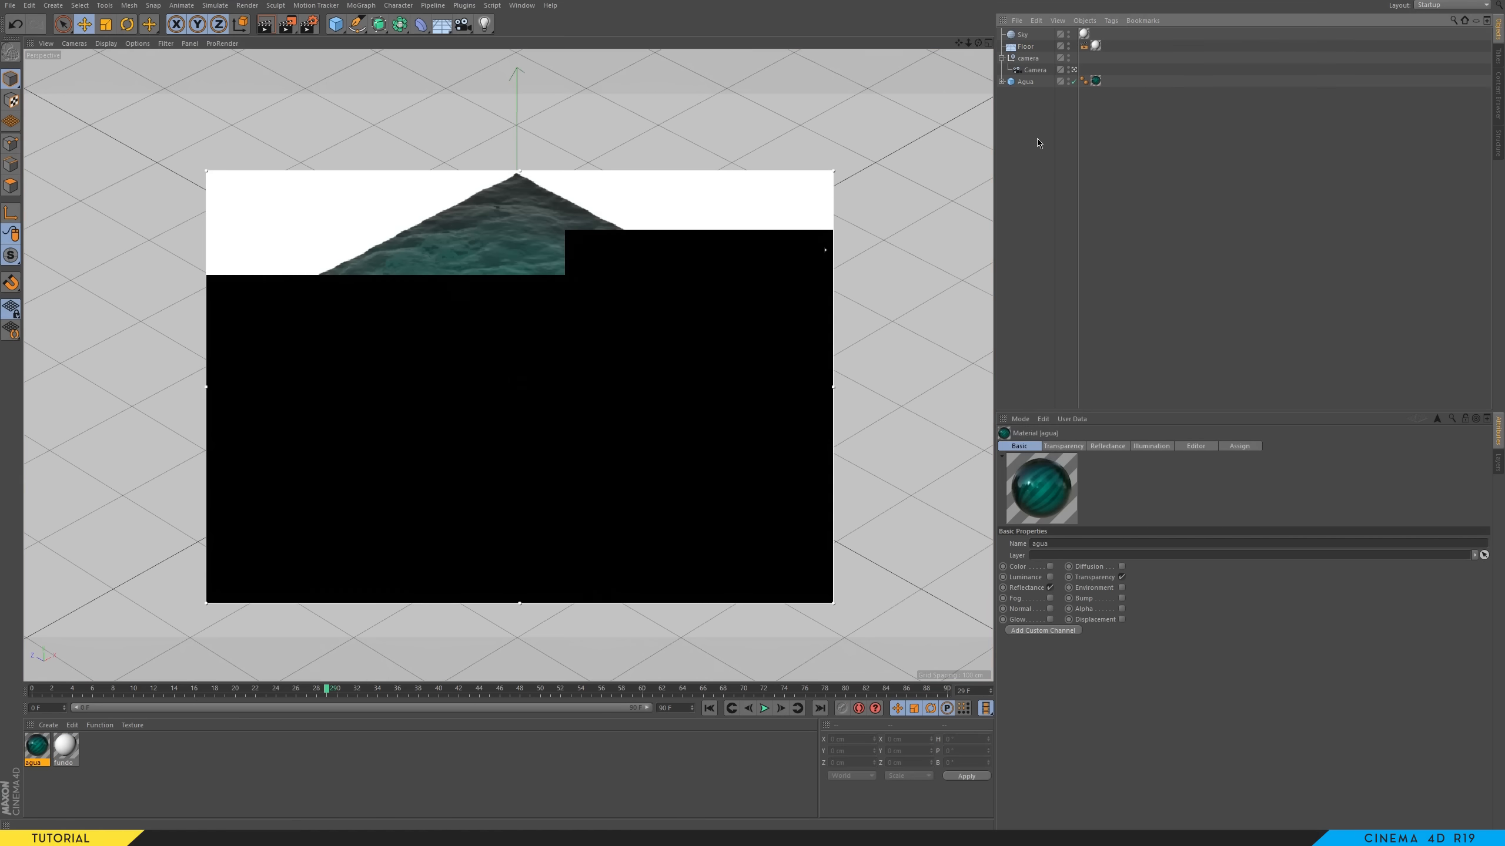
- Turn off the interactive render region and add a Landscape object to the scene
{"action": "left_click", "coordinate": [926, 259]}
{"action": "left_click_drag", "start_coordinate": [288, 24], "coordinate": [356, 275]}
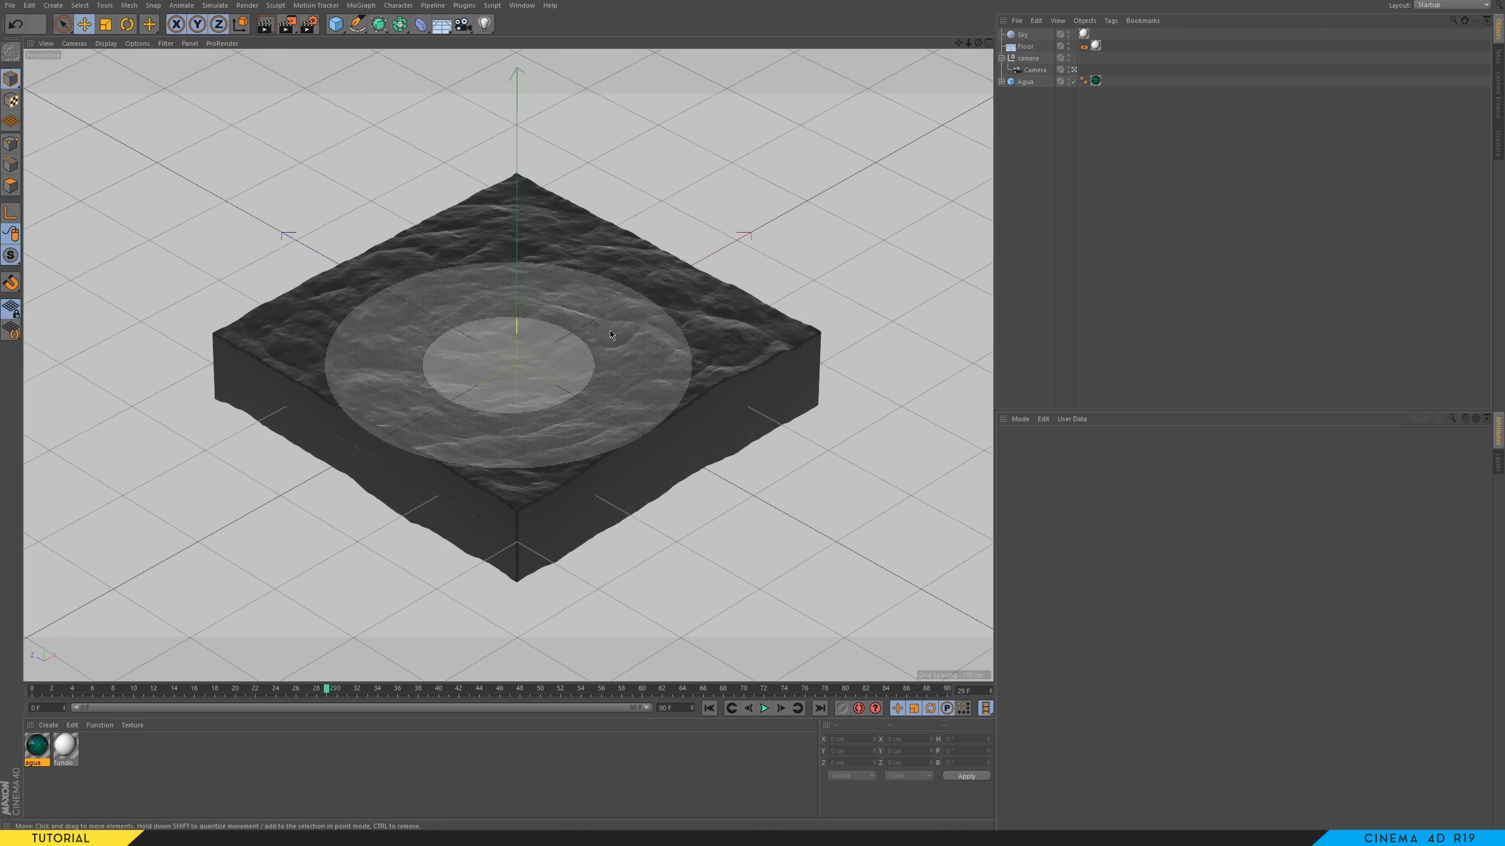
{"action": "left_click_drag", "start_coordinate": [344, 33], "coordinate": [559, 119]}
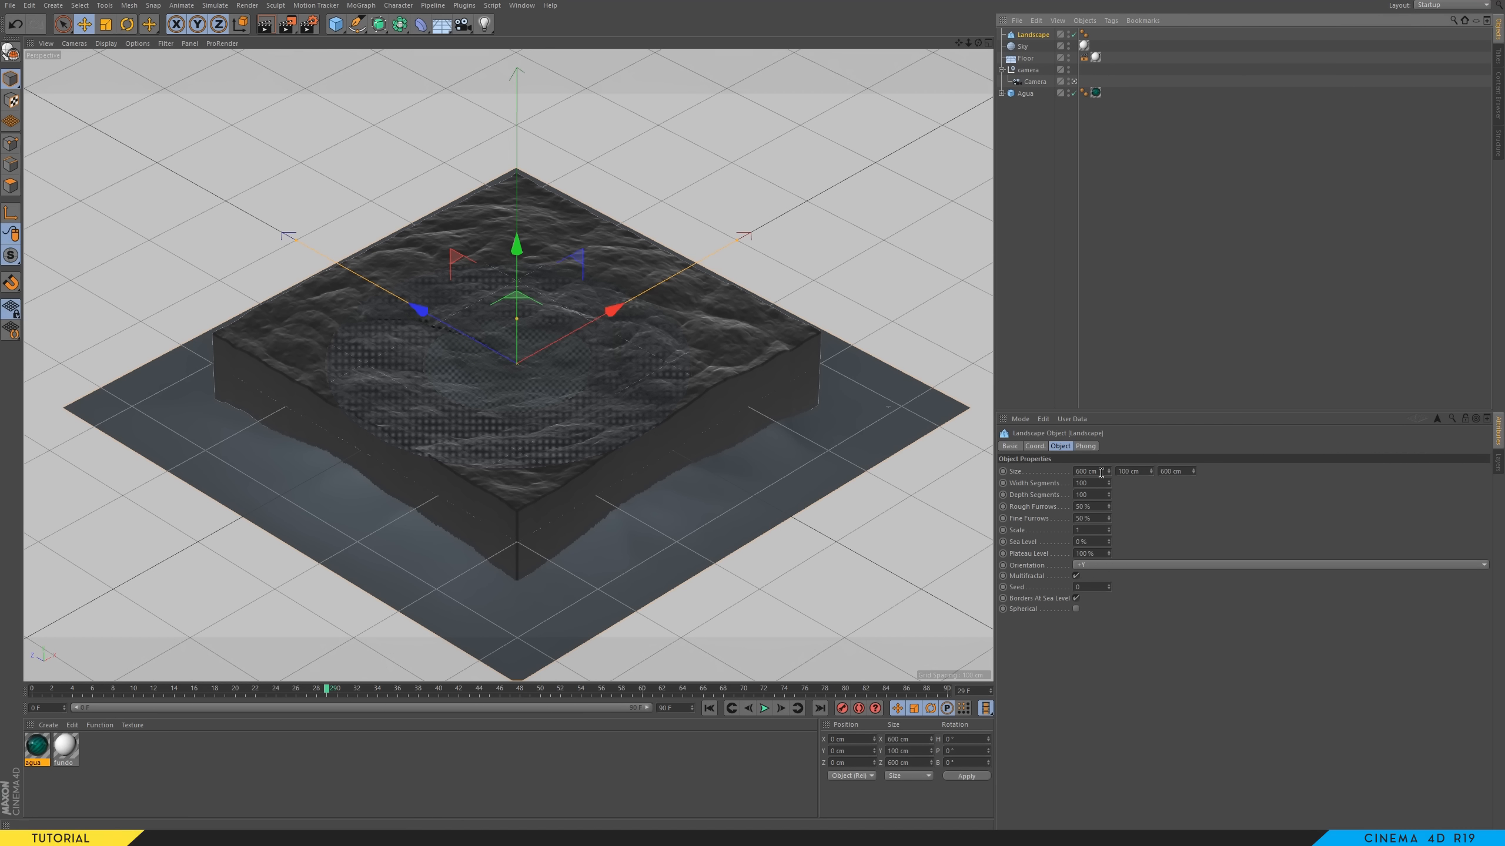
- Set the landscape's width and depth to 400 cm and raise it to about 7 cm in Y
{"action": "left_click_drag", "start_coordinate": [1101, 473], "coordinate": [1003, 480]}
{"action": "type", "text": "400"}
{"action": "key", "text": "Return"}
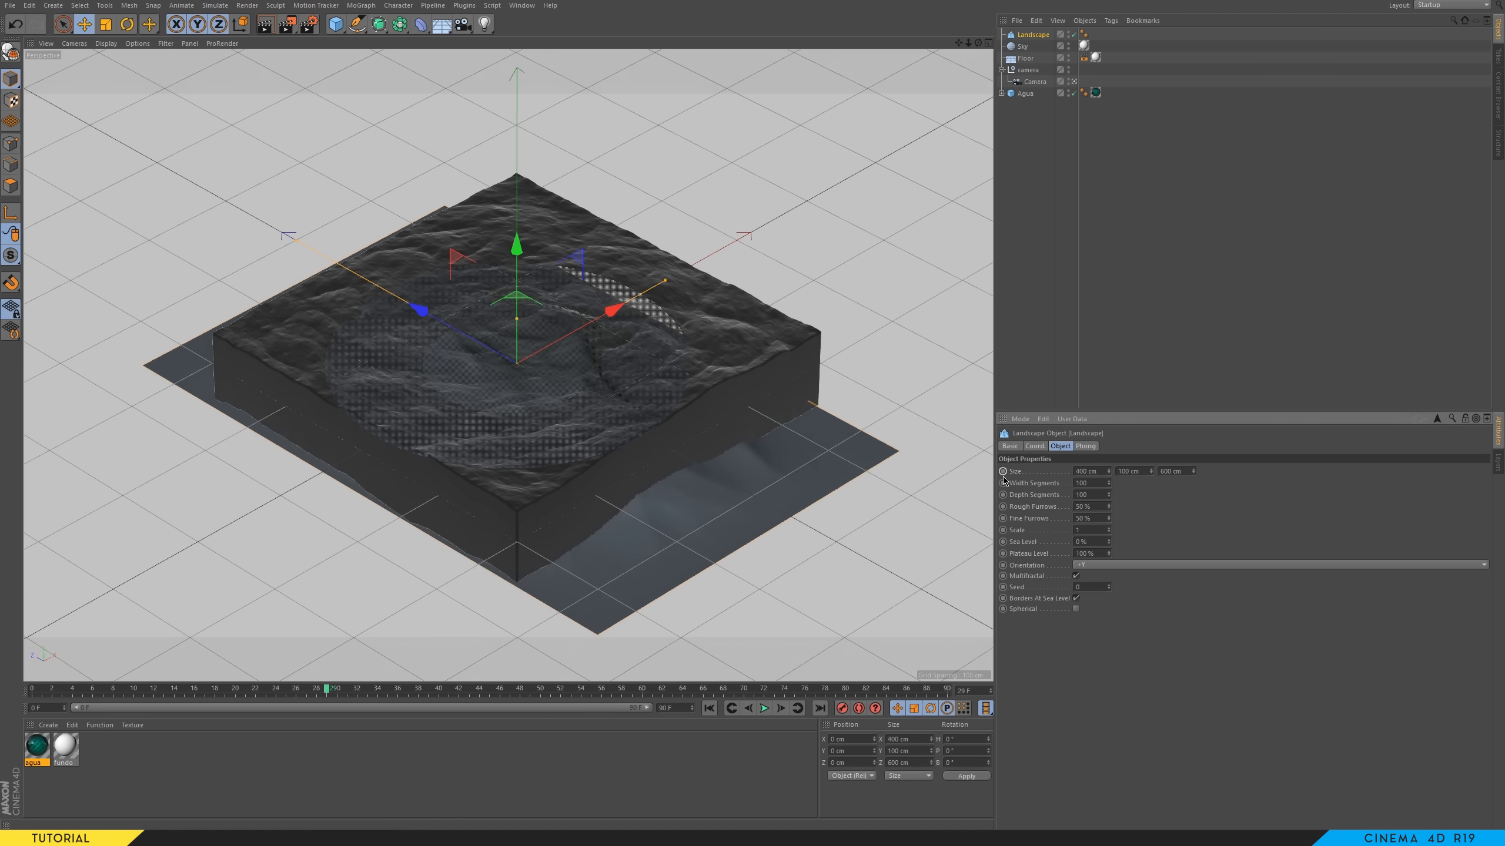
{"action": "left_click_drag", "start_coordinate": [1185, 473], "coordinate": [1095, 480]}
{"action": "type", "text": "400"}
{"action": "key", "text": "Return"}
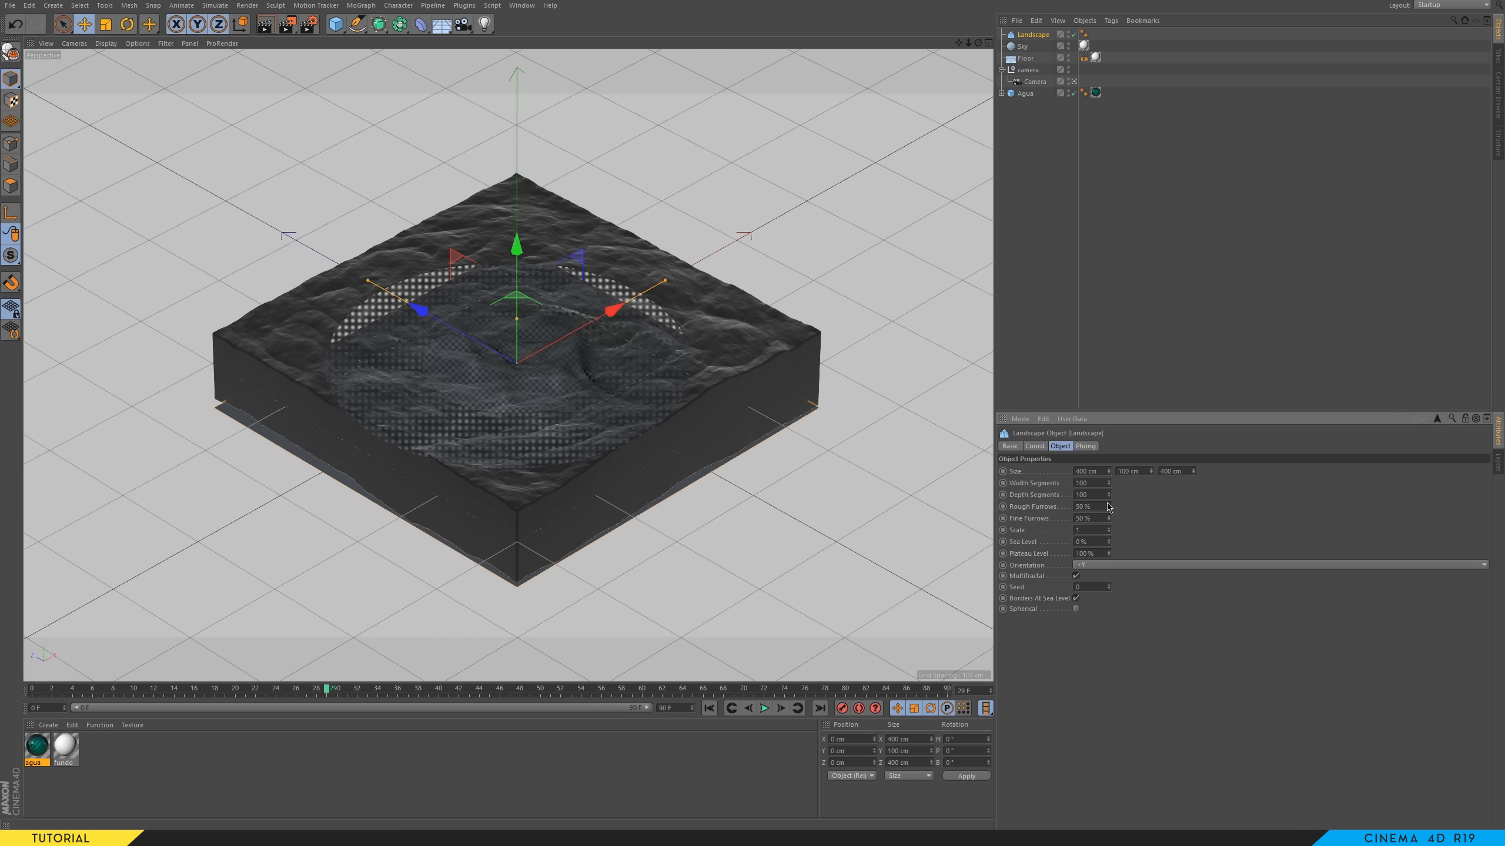
{"action": "left_click_drag", "start_coordinate": [516, 246], "coordinate": [525, 248]}
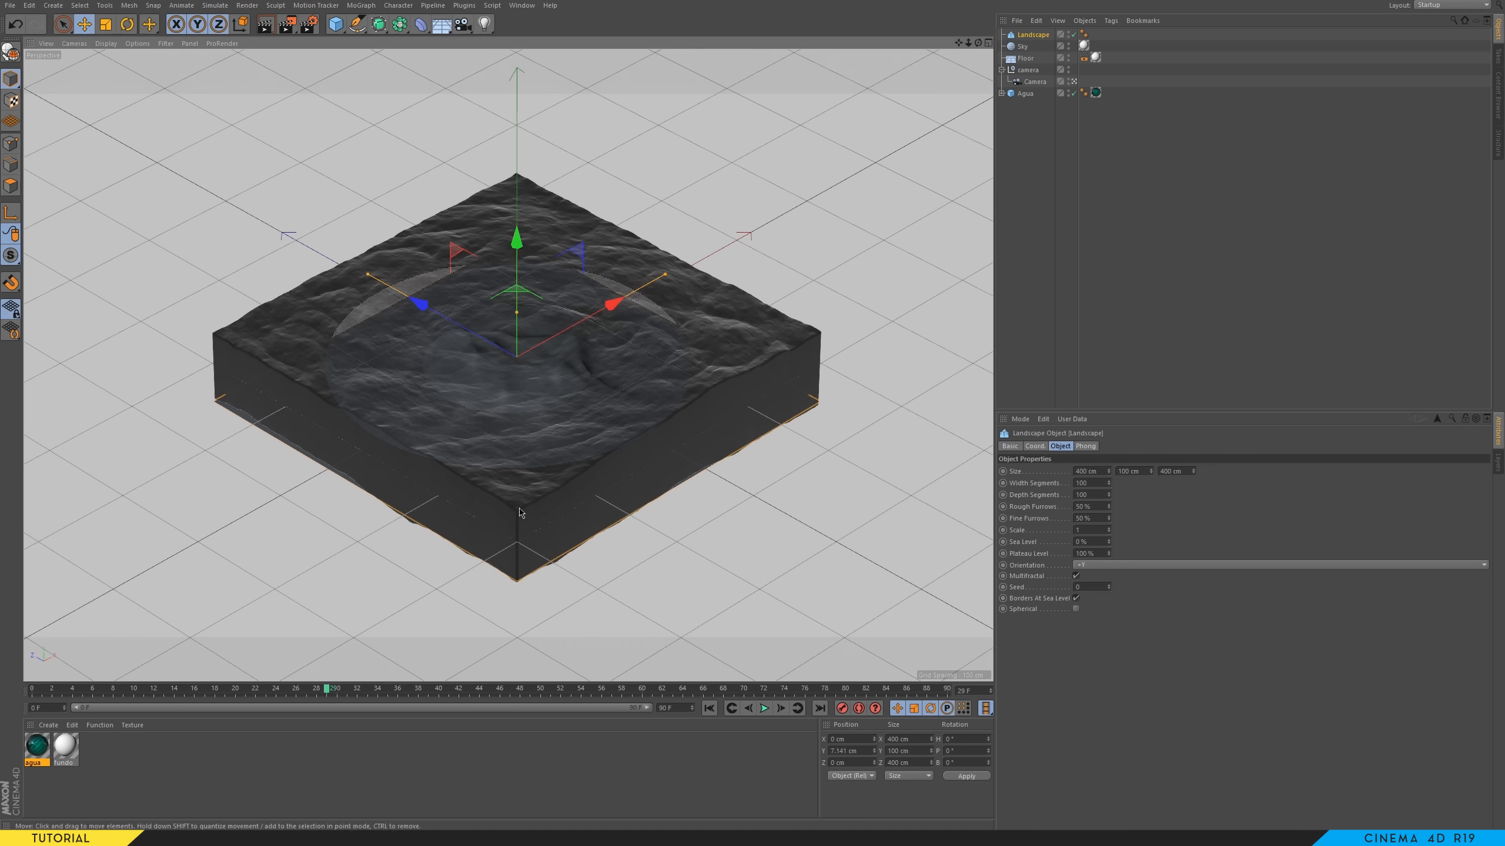
- Apply the fundo material to the landscape and, with the render region on, make it 279 cm tall at about 41 cm in Y
{"action": "left_click_drag", "start_coordinate": [63, 755], "coordinate": [1046, 41]}
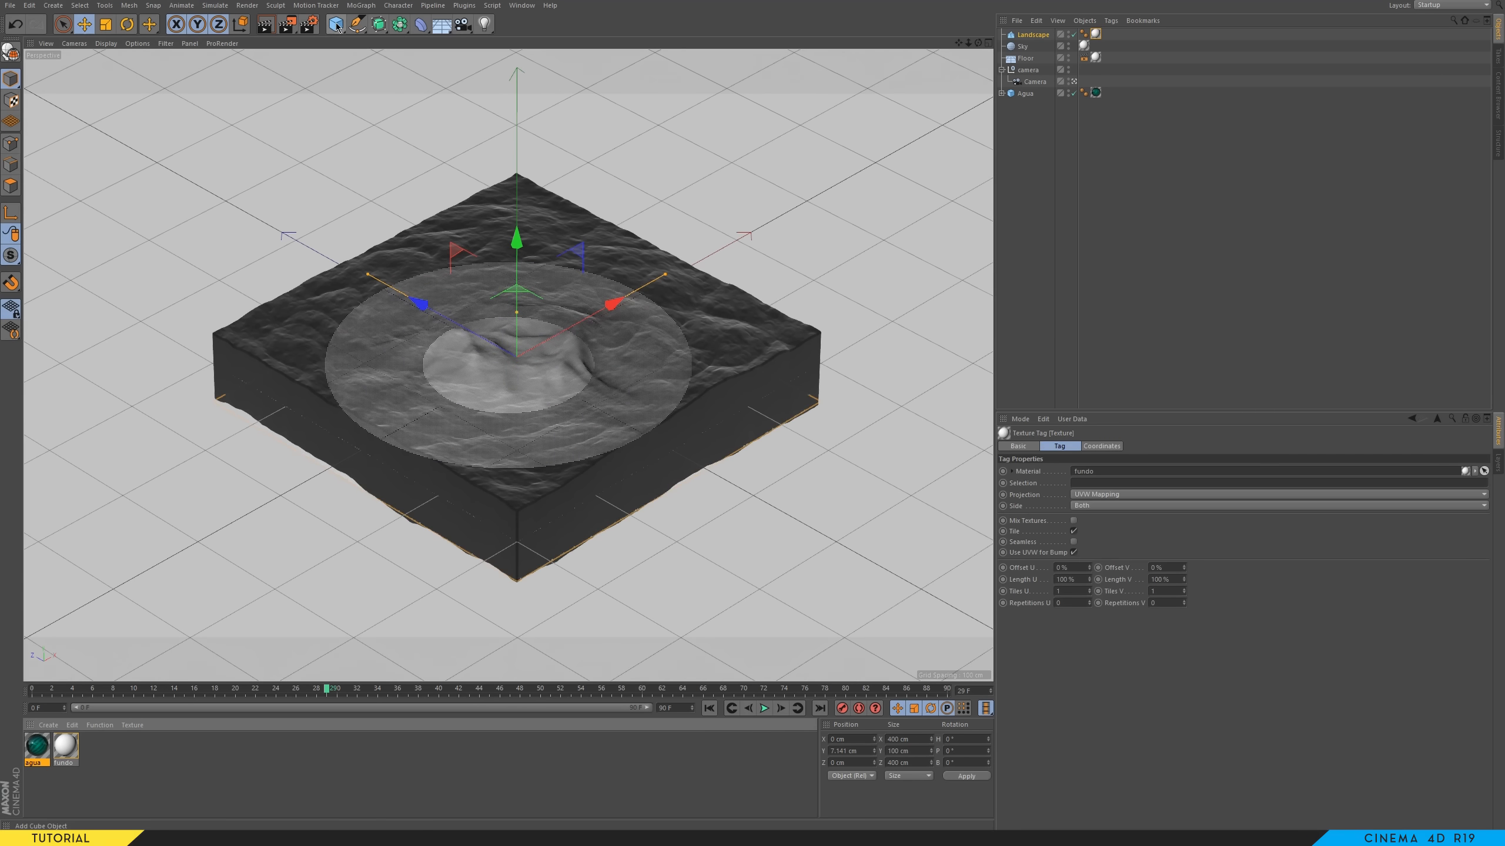
{"action": "left_click_drag", "start_coordinate": [287, 23], "coordinate": [354, 280]}
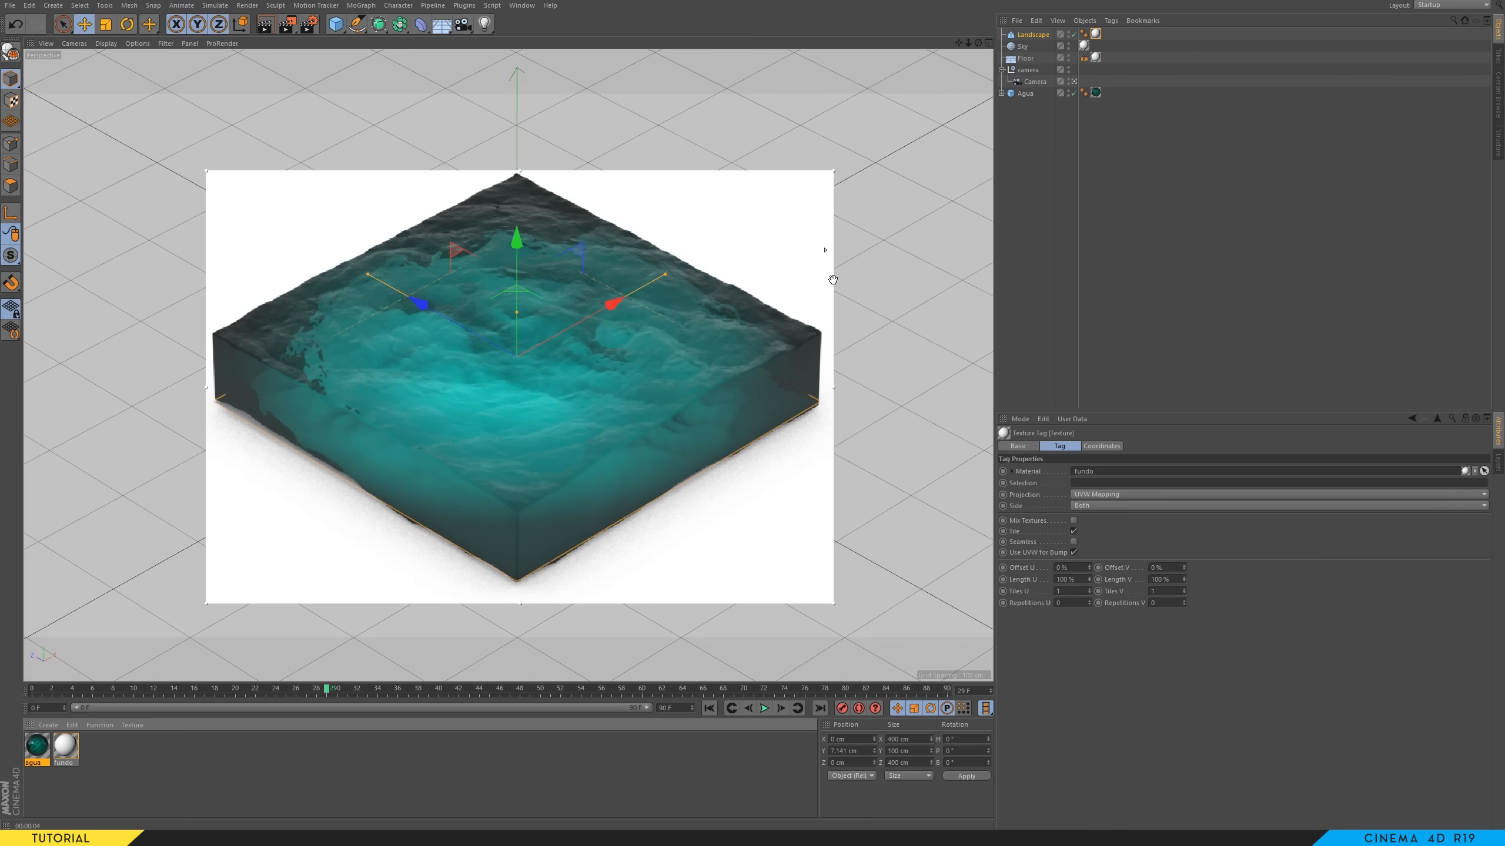
{"action": "left_click", "coordinate": [1034, 34]}
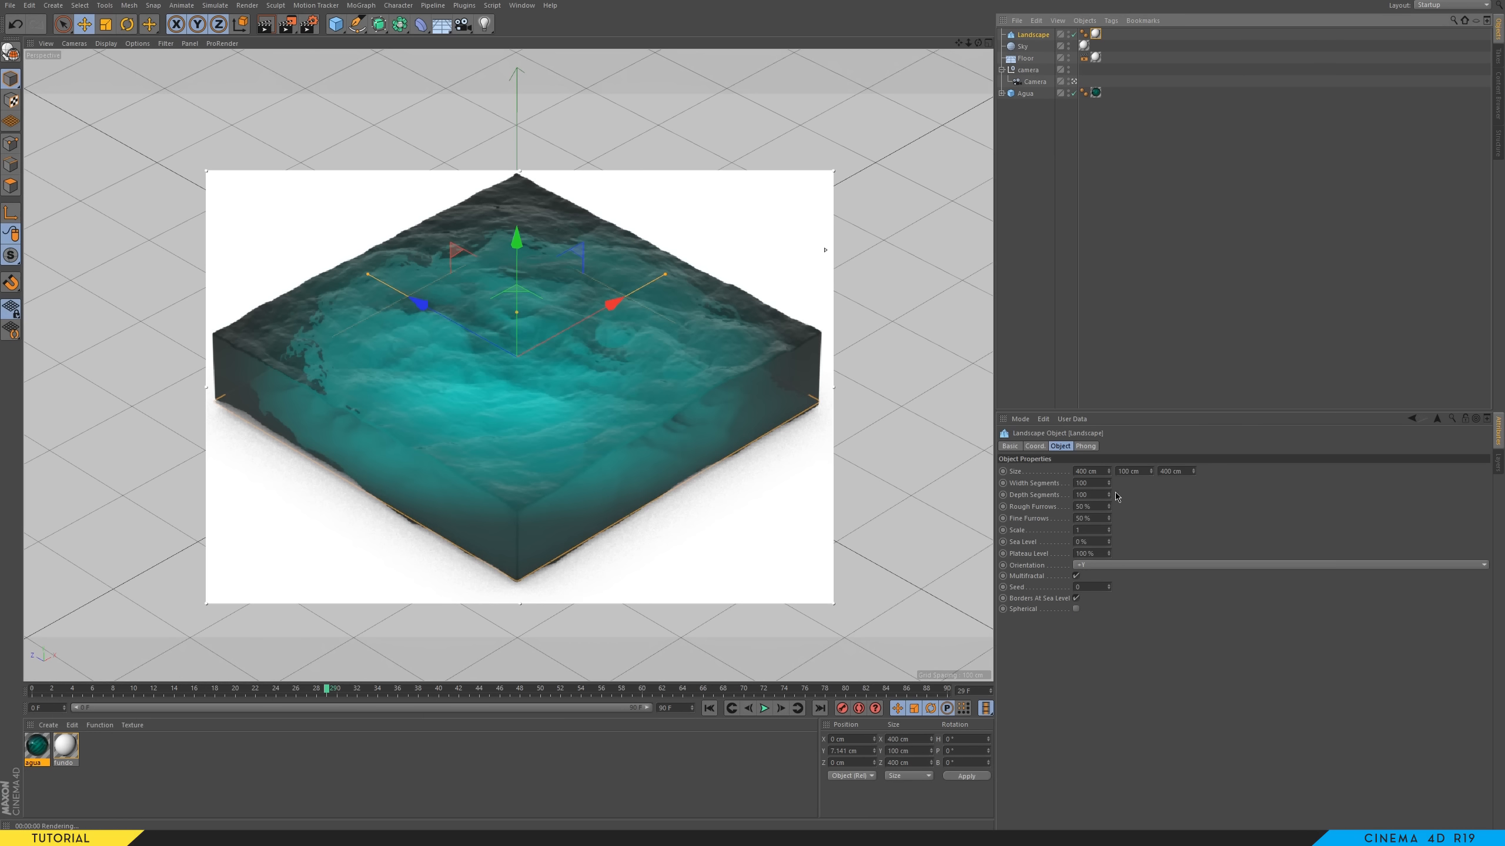
{"action": "left_click_drag", "start_coordinate": [1150, 471], "coordinate": [1150, 366]}
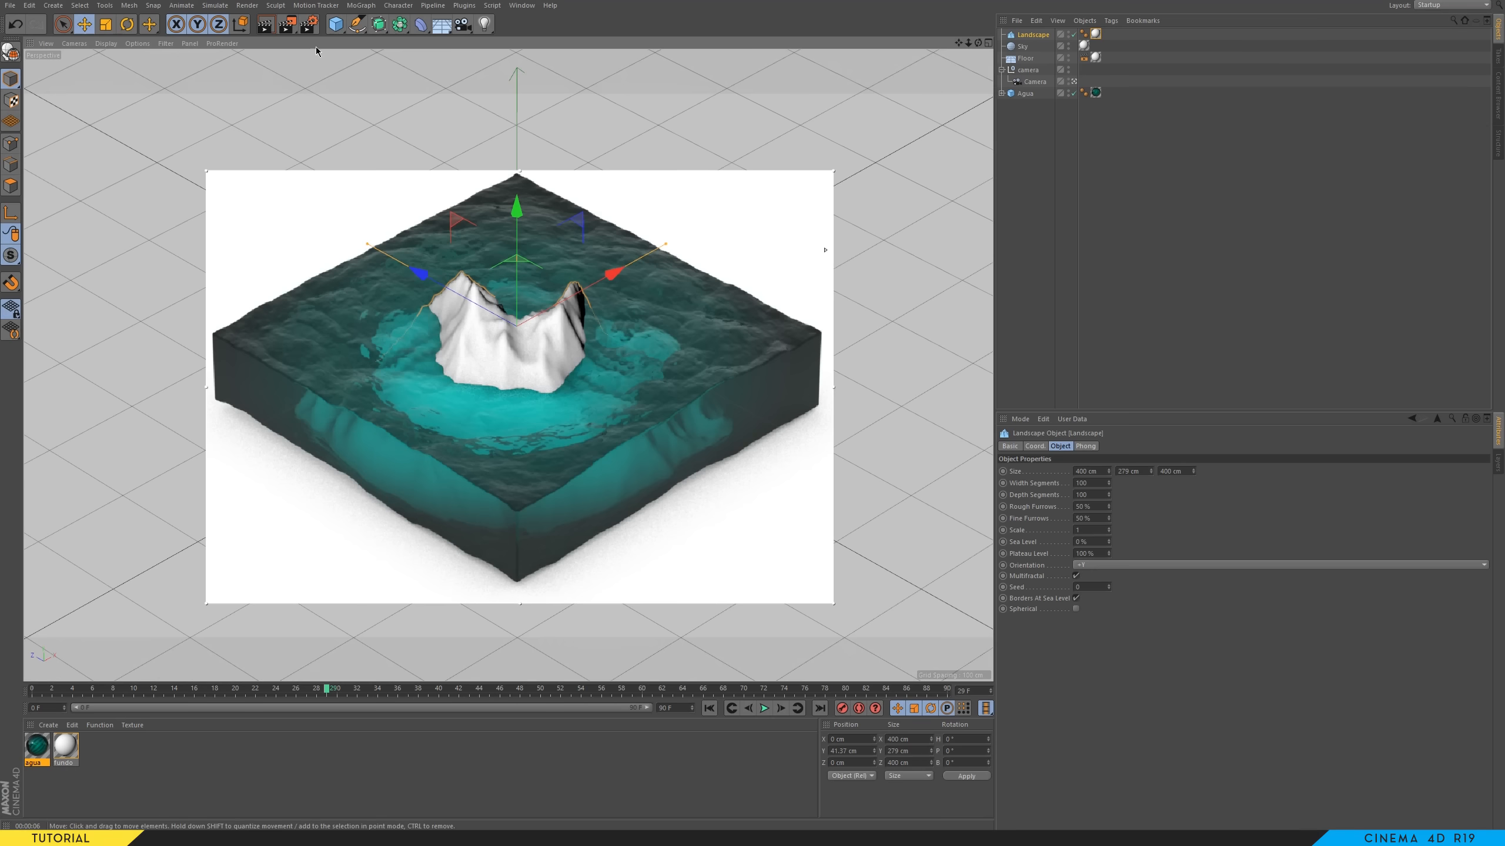
- Try a Shadow Subdivision (Max) of 6 in the Physical render settings and reset it to its default
{"action": "left_click", "coordinate": [309, 23]}
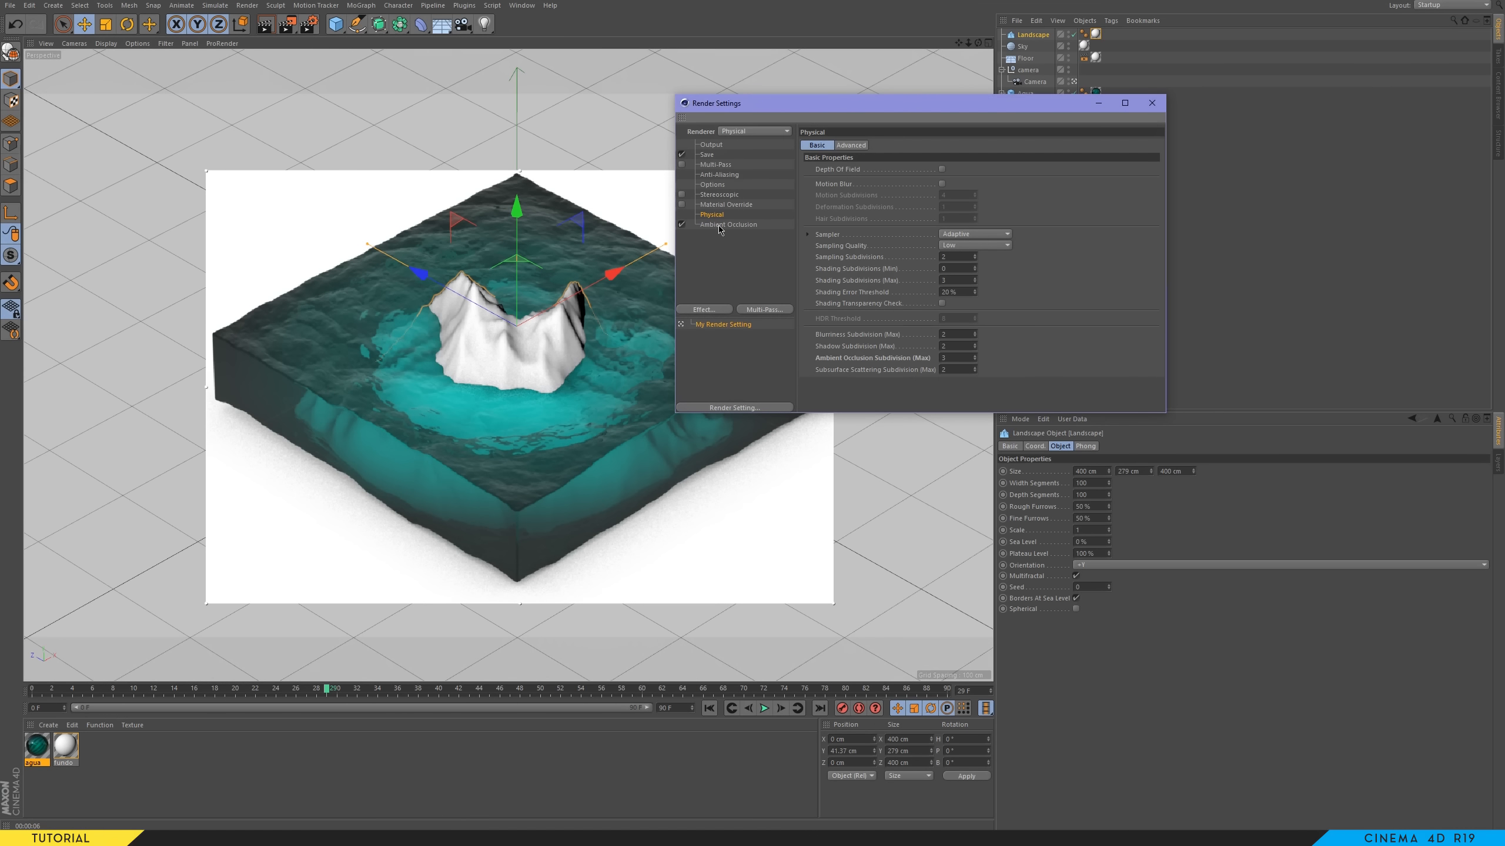
{"action": "left_click", "coordinate": [955, 347]}
{"action": "type", "text": "6"}
{"action": "right_click", "coordinate": [880, 346]}
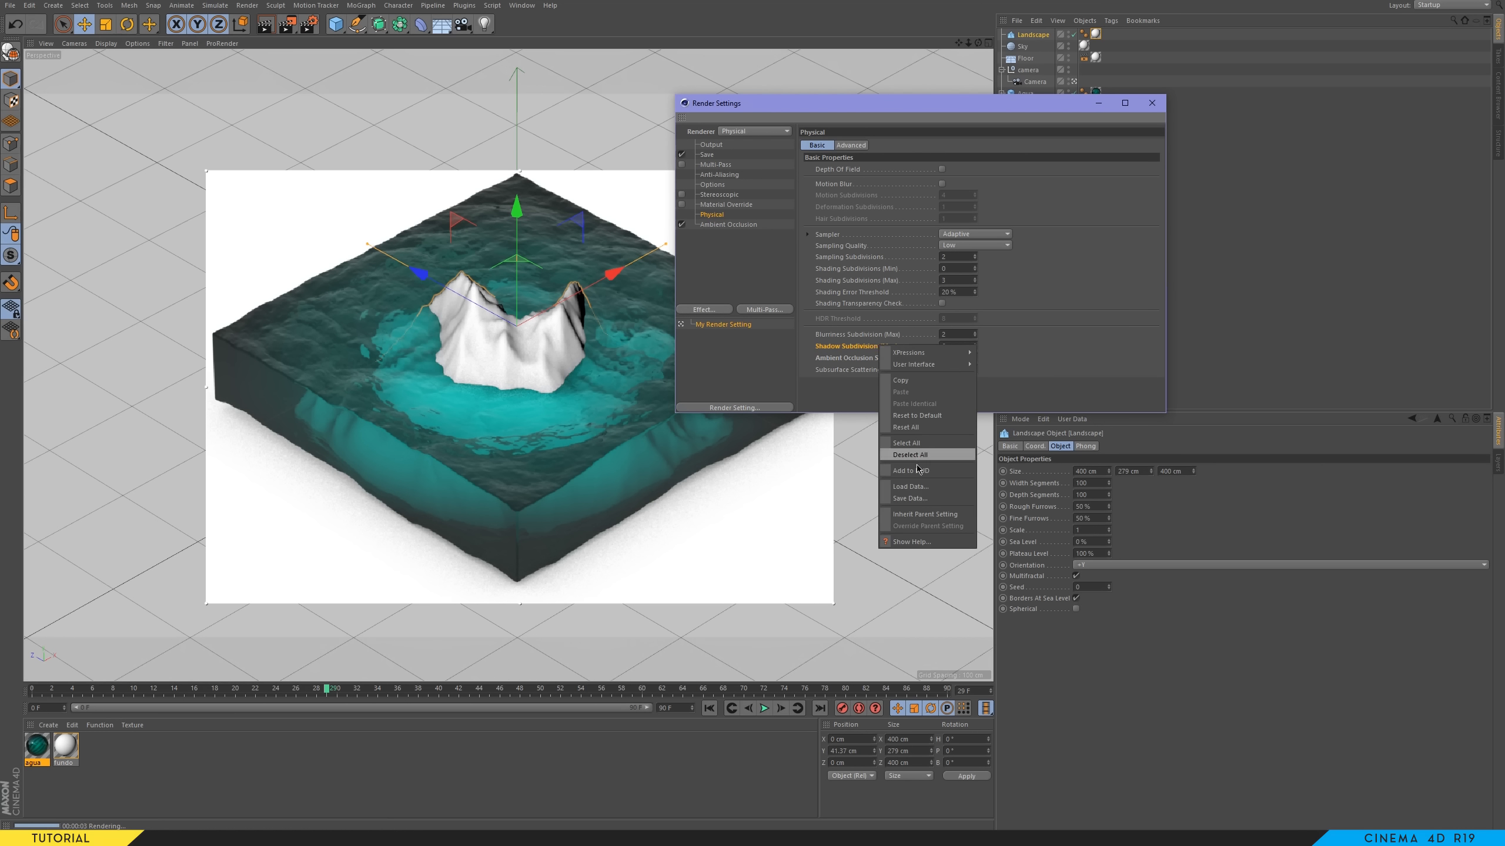
{"action": "left_click", "coordinate": [939, 341]}
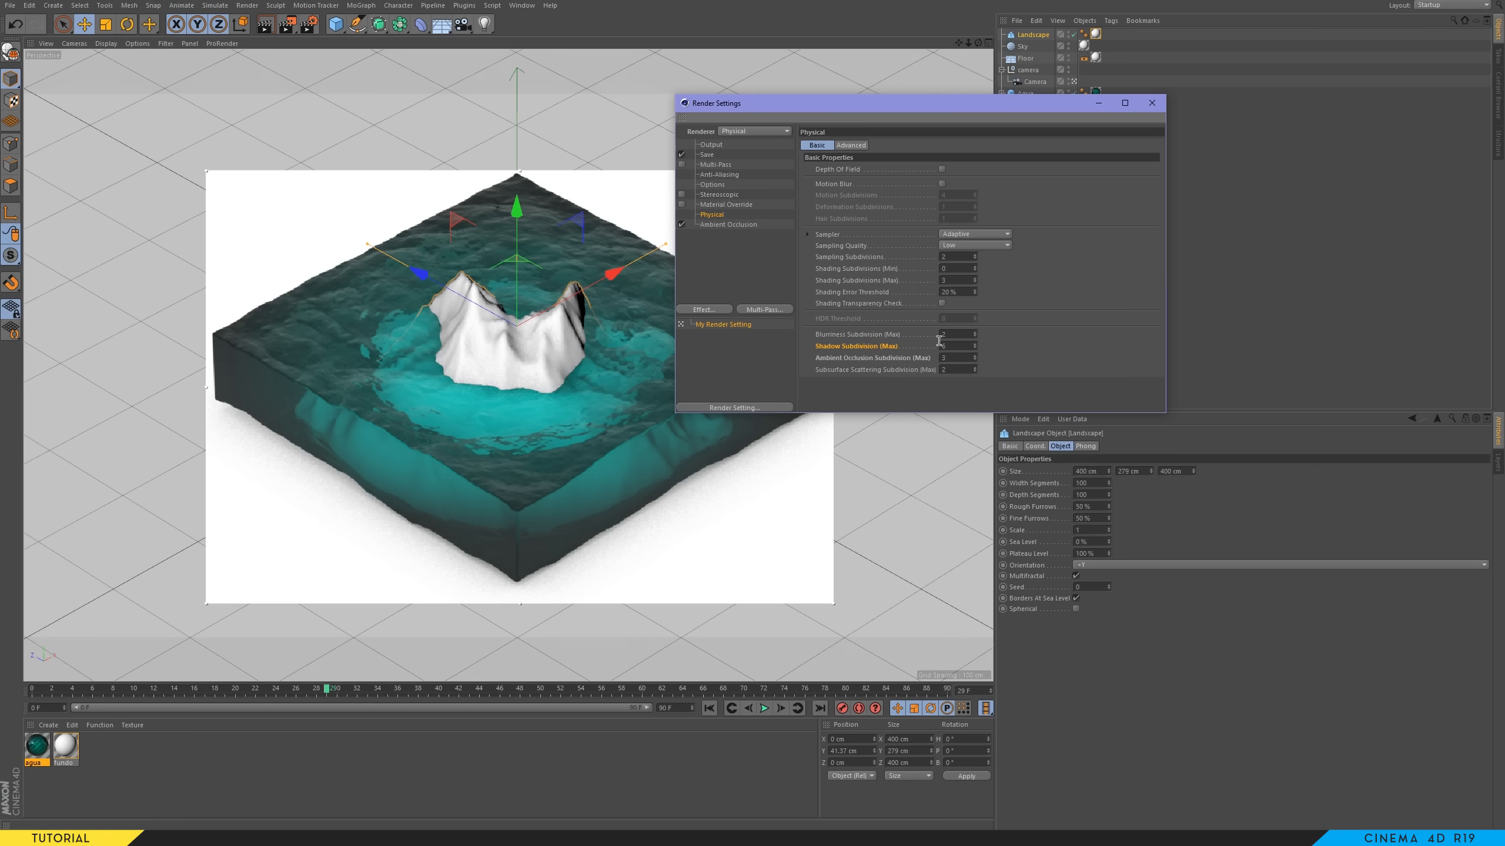
{"action": "right_click", "coordinate": [884, 352]}
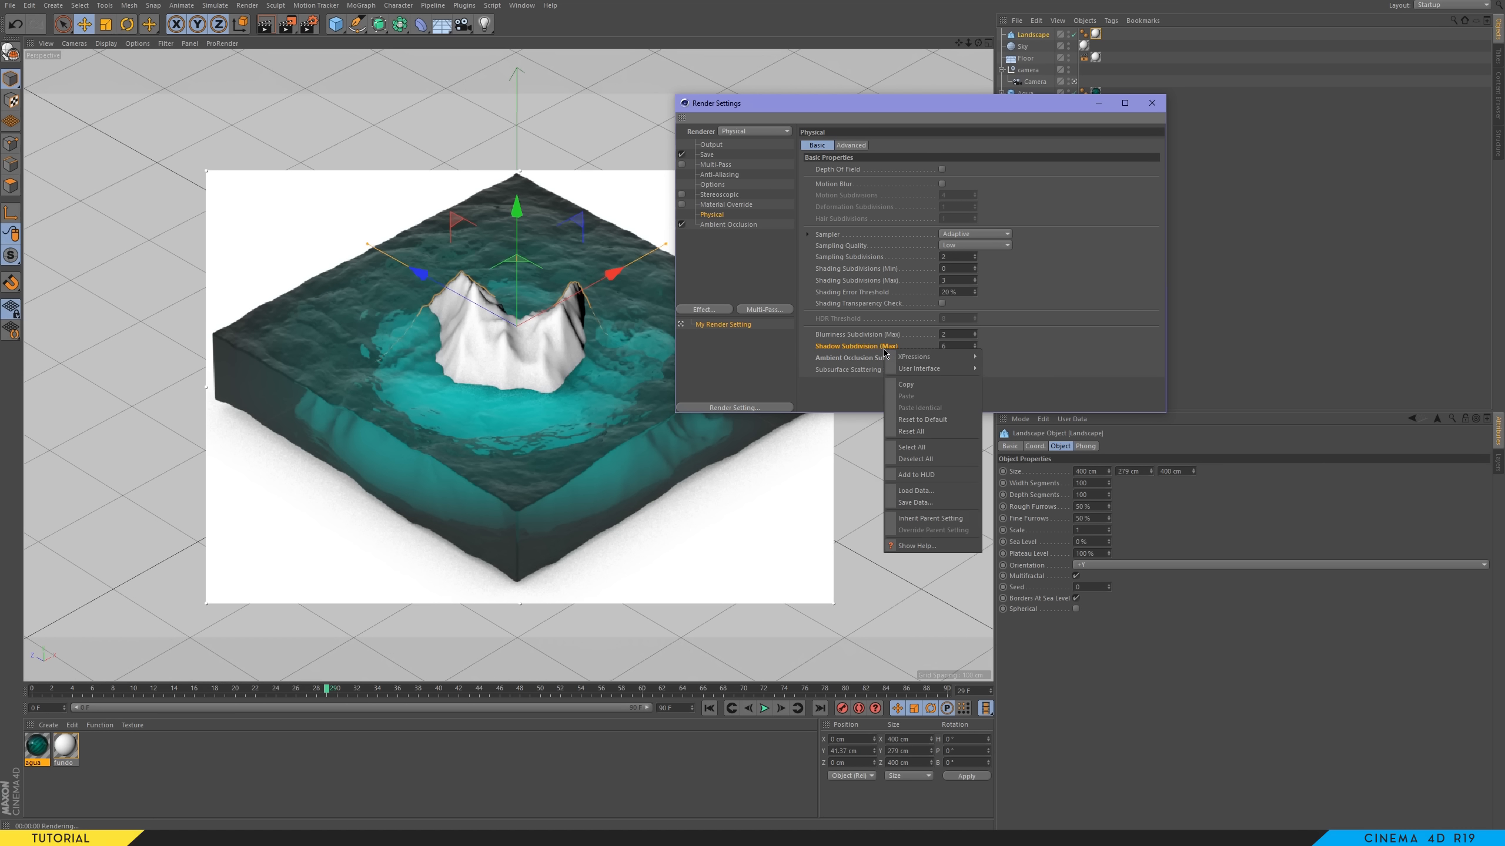
{"action": "left_click", "coordinate": [935, 420]}
- Set the Ambient Occlusion Subdivision (Max) to 6 and raise the interactive render region's quality to maximum
{"action": "double_click", "coordinate": [951, 358]}
{"action": "type", "text": "6"}
{"action": "key", "text": "Return"}
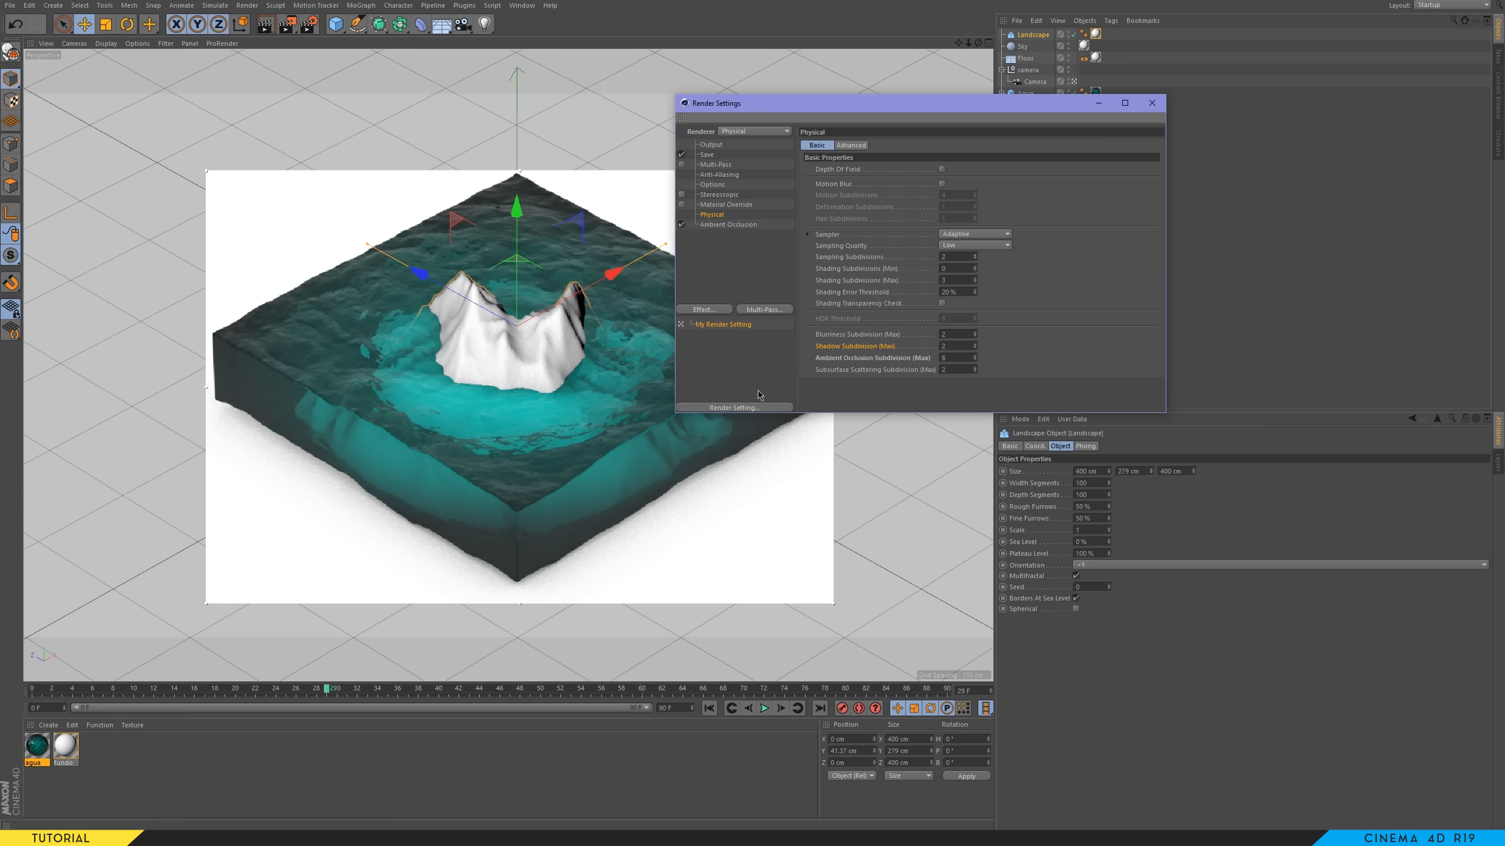
{"action": "left_click_drag", "start_coordinate": [824, 251], "coordinate": [853, 172]}
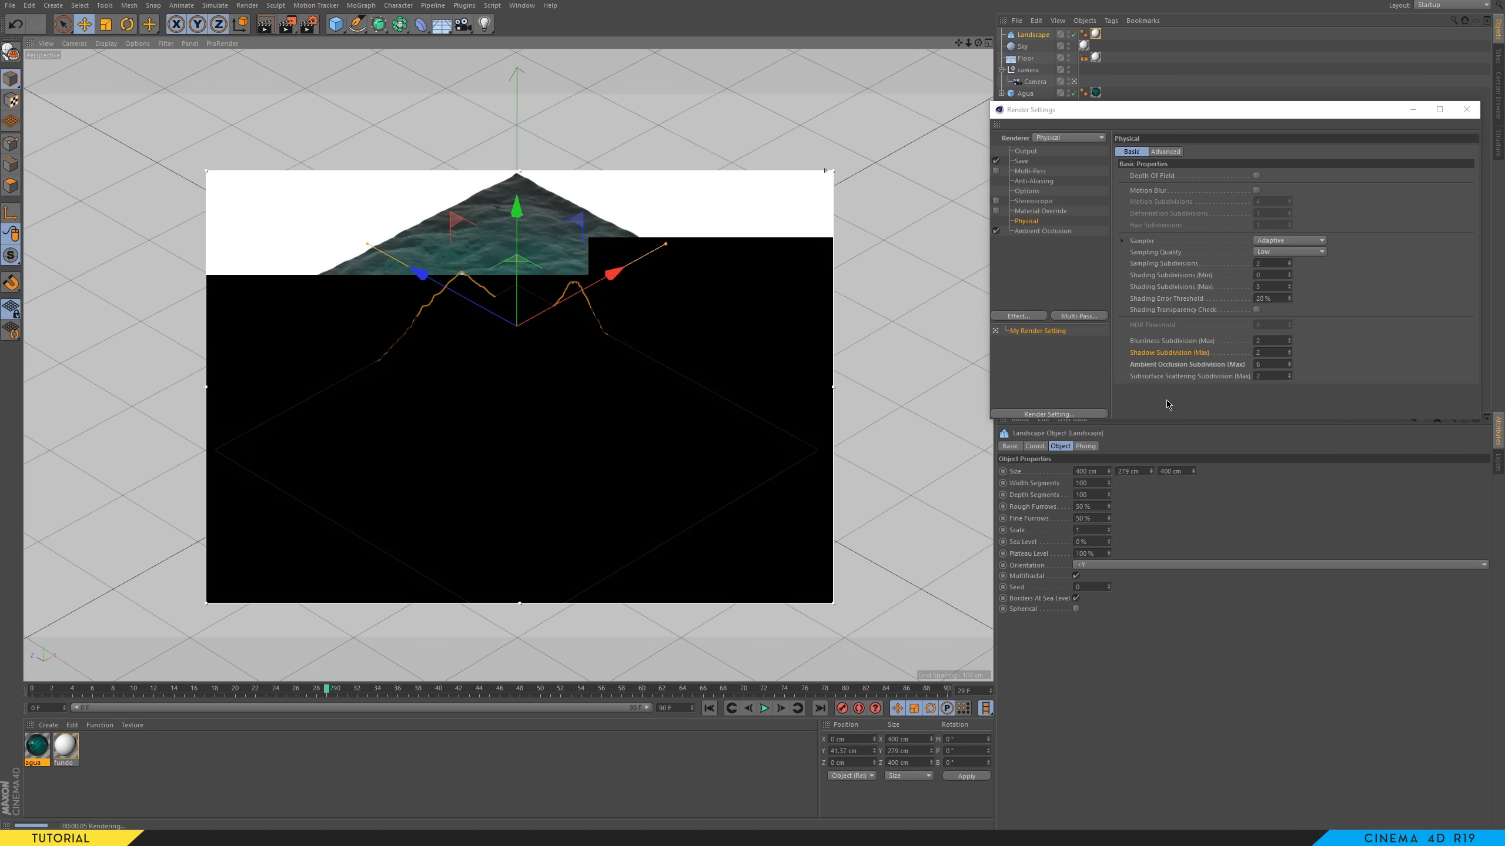
{"action": "left_click", "coordinate": [1208, 396]}
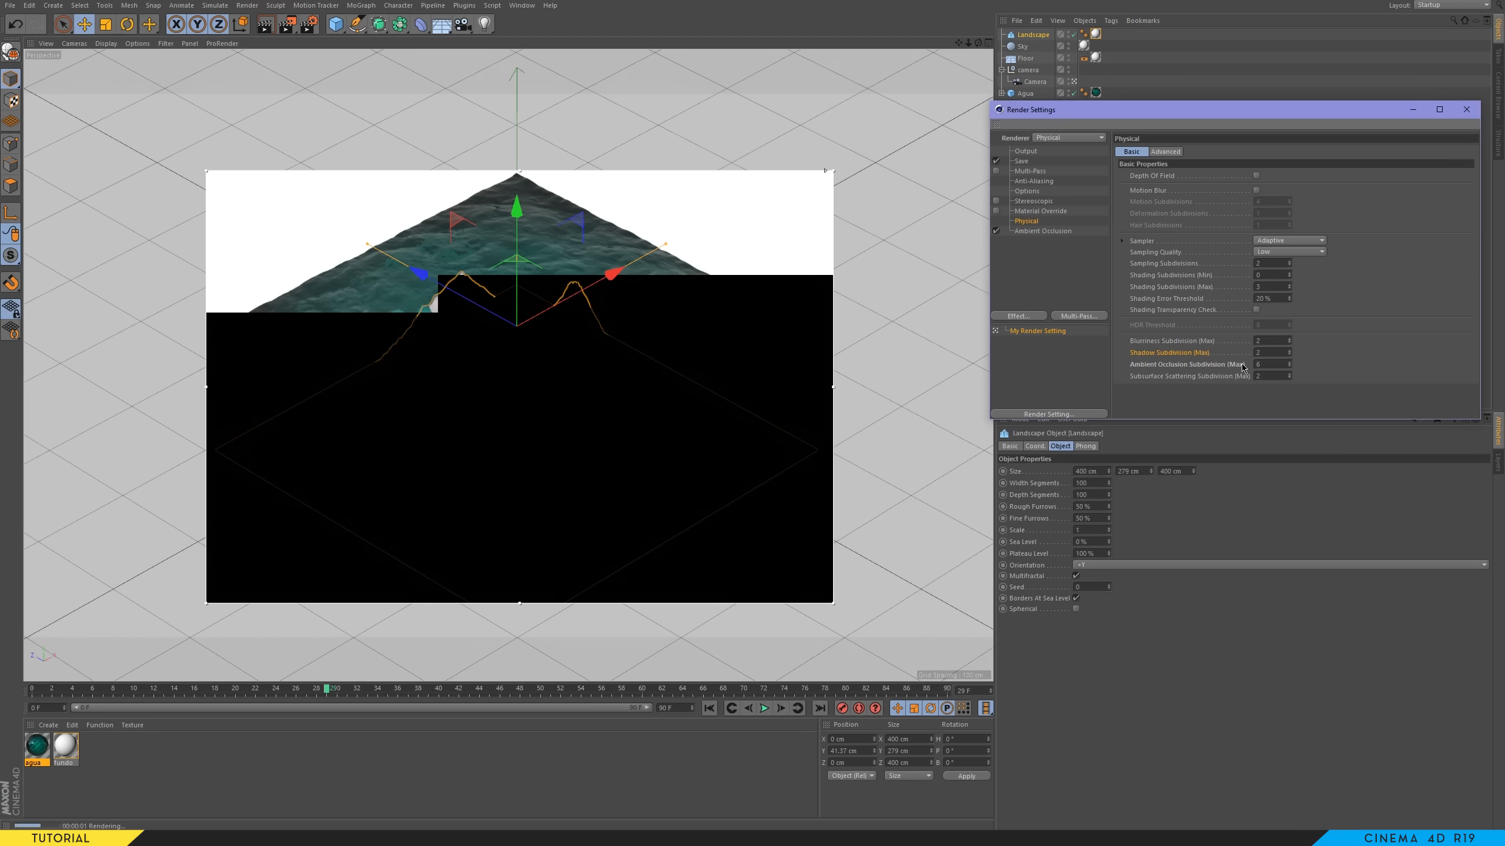
- Close the render settings and turn off the interactive render region after deselecting the landscape
{"action": "left_click", "coordinate": [1271, 366]}
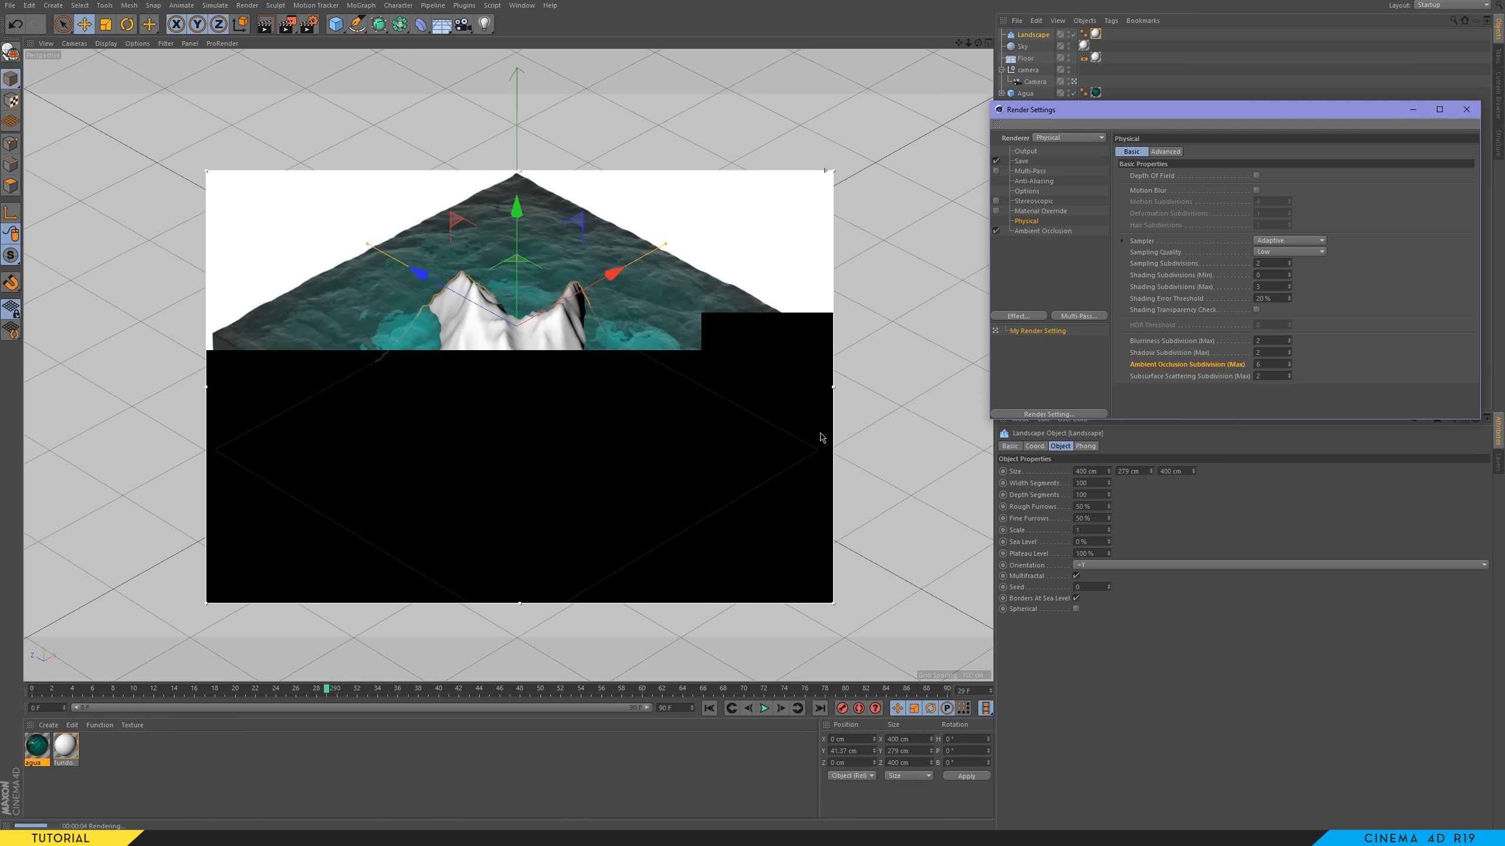
{"action": "left_click_drag", "start_coordinate": [1250, 110], "coordinate": [1226, 111]}
{"action": "left_click", "coordinate": [1333, 509]}
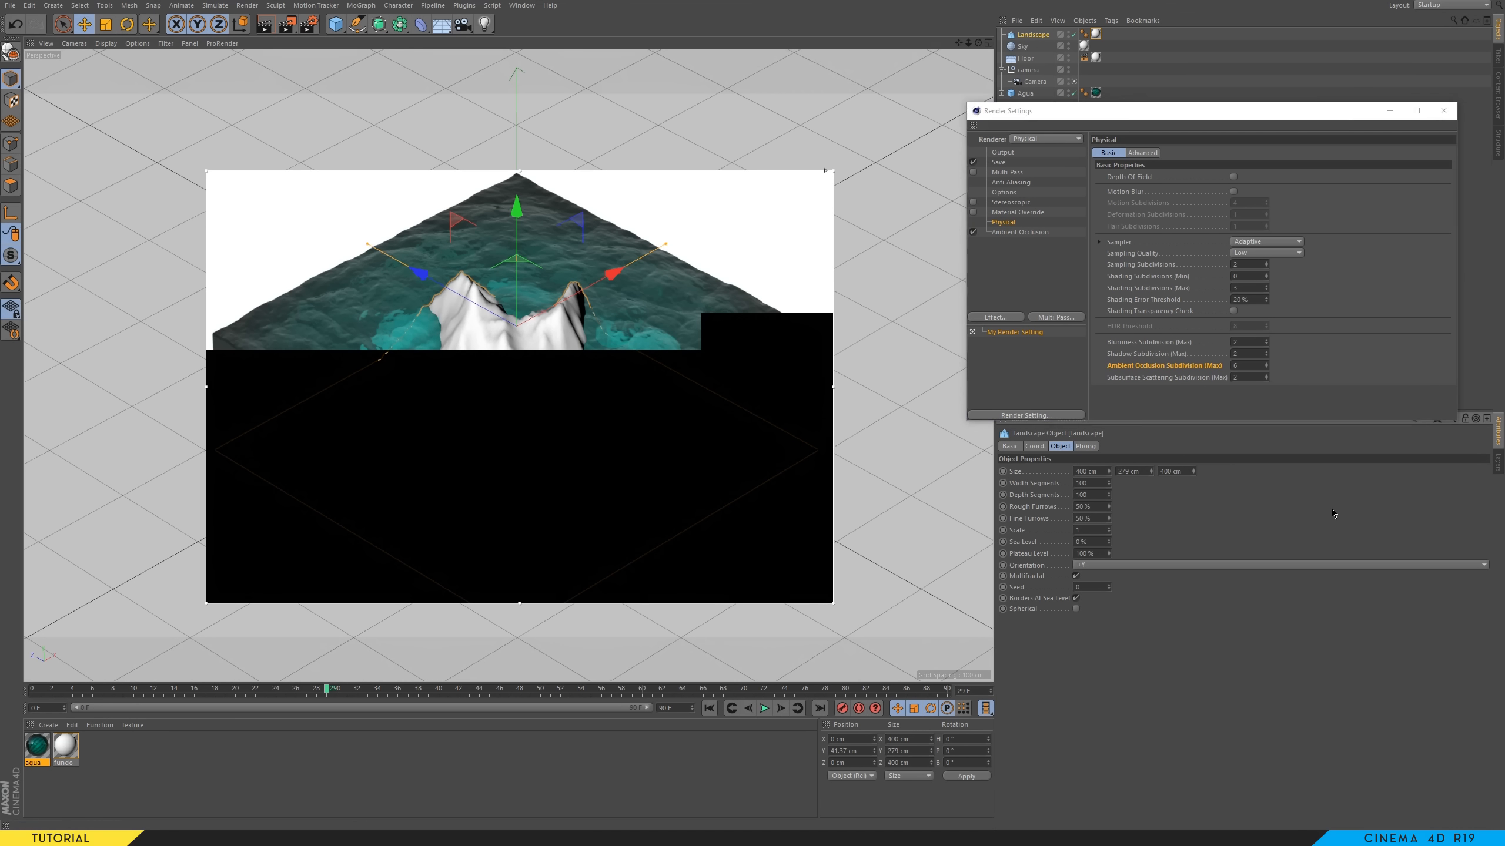
{"action": "left_click", "coordinate": [1443, 111]}
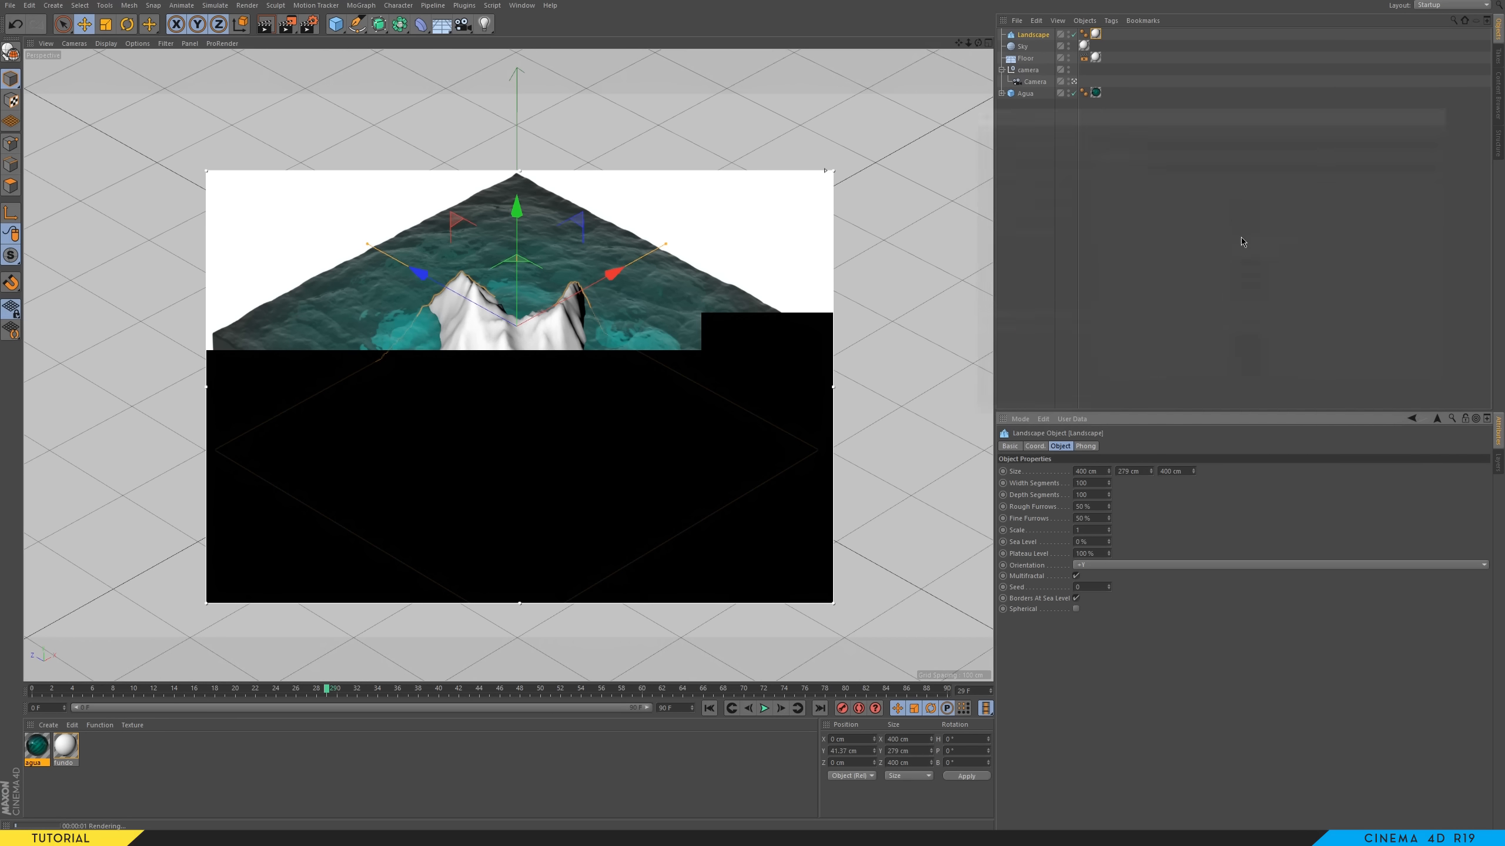
{"action": "left_click", "coordinate": [1058, 227]}
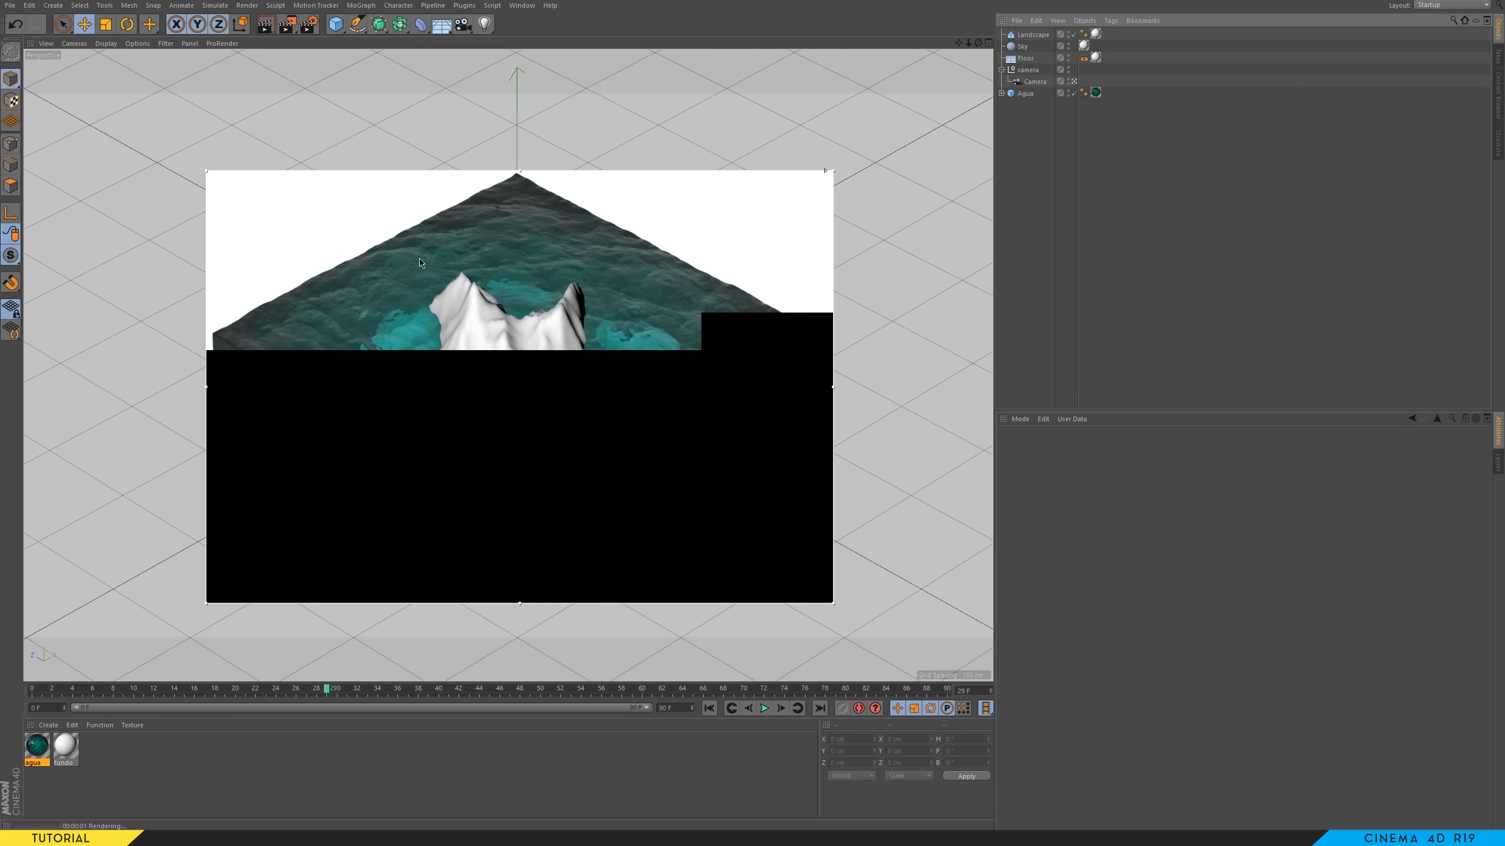
{"action": "left_click_drag", "start_coordinate": [291, 29], "coordinate": [342, 275]}
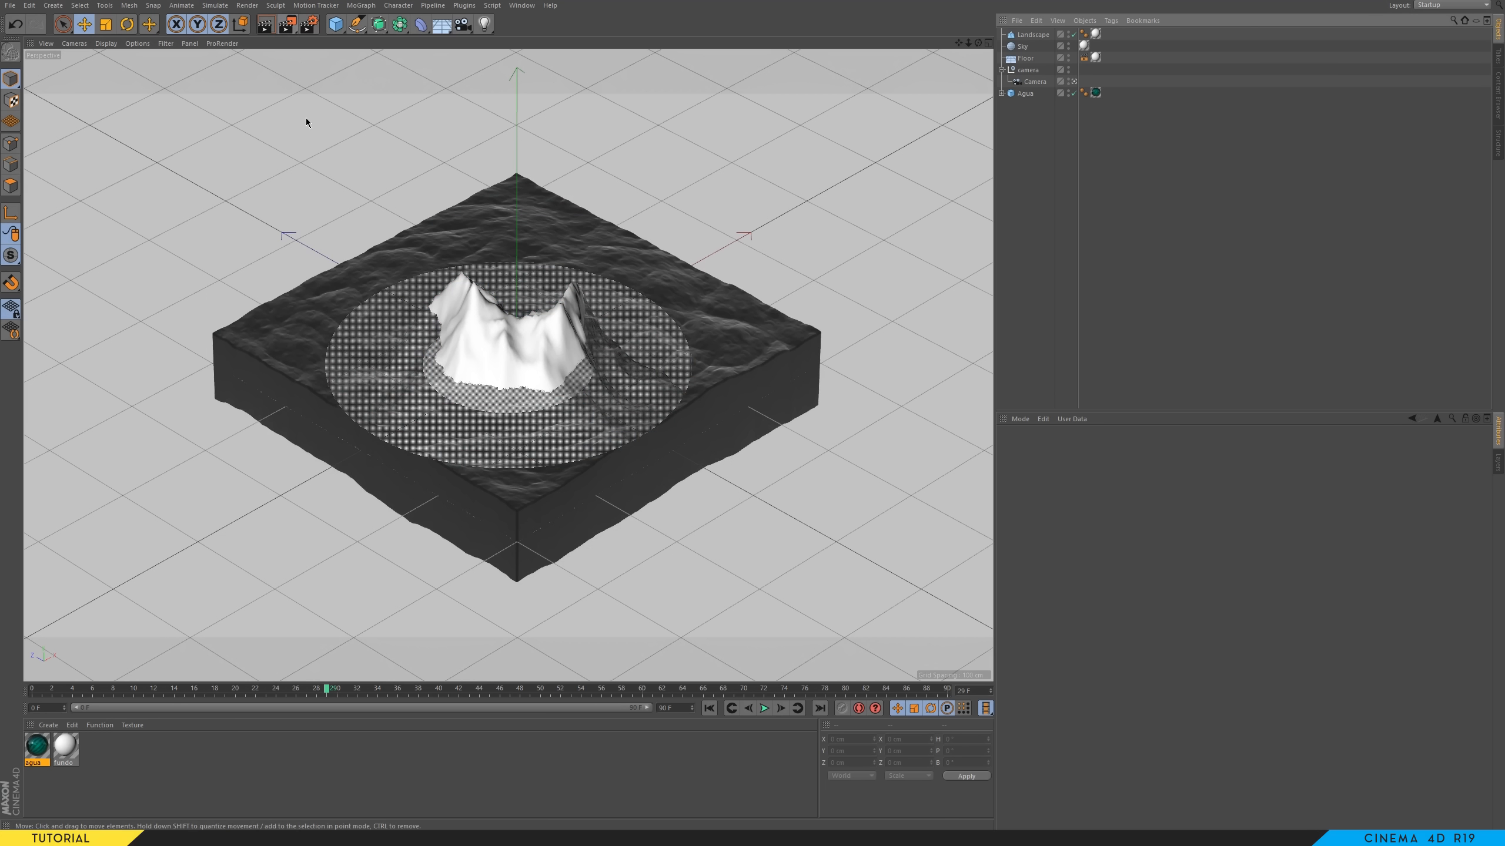
- Set the Ambient Occlusion Subdivision (Max) to 4 in the Physical render settings and reselect the landscape
{"action": "left_click", "coordinate": [308, 25]}
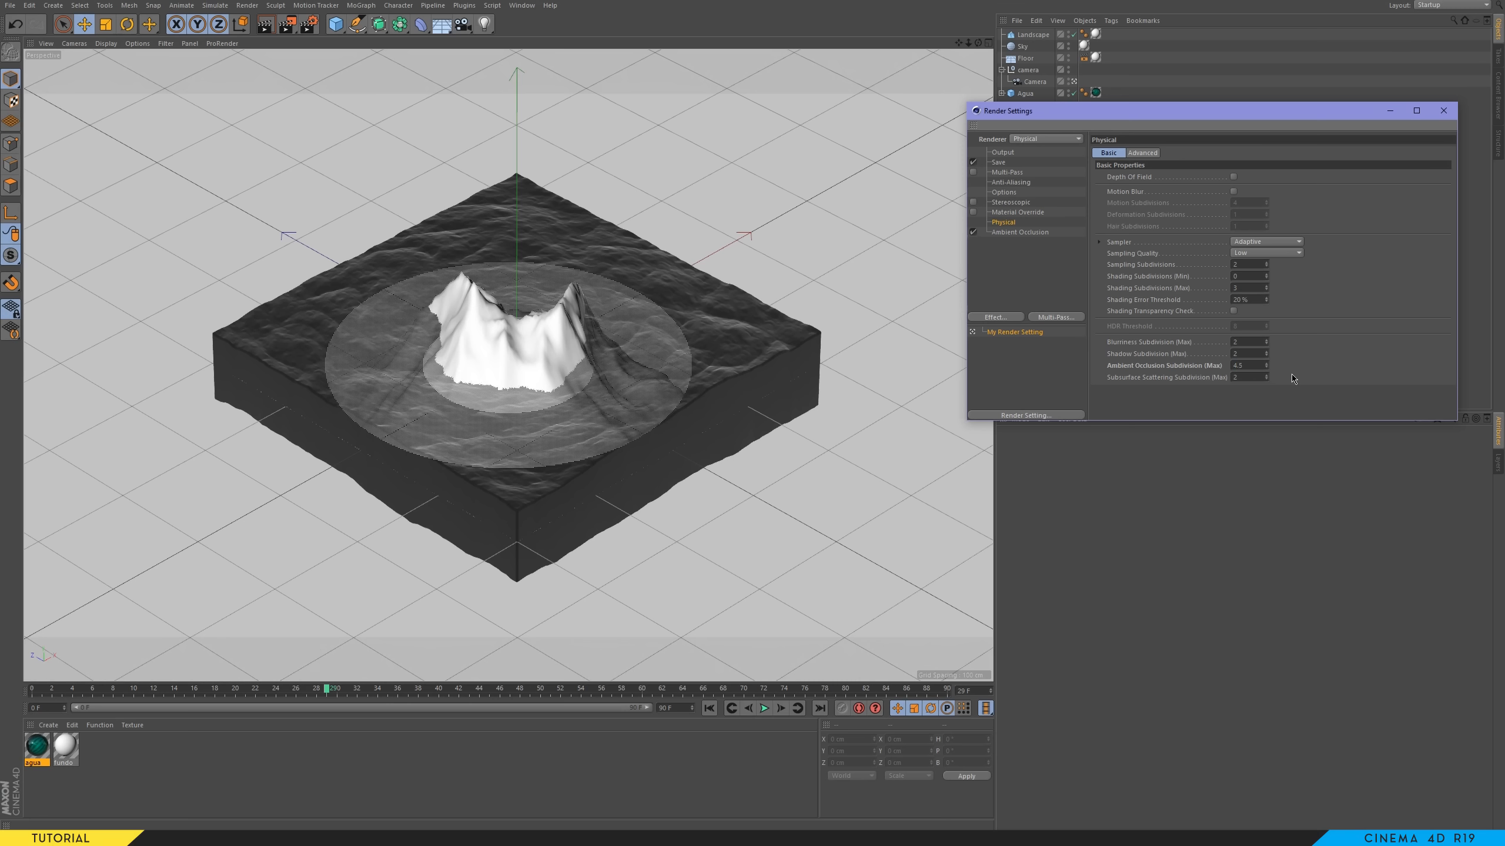
{"action": "left_click", "coordinate": [1443, 111]}
{"action": "left_click", "coordinate": [1033, 34]}
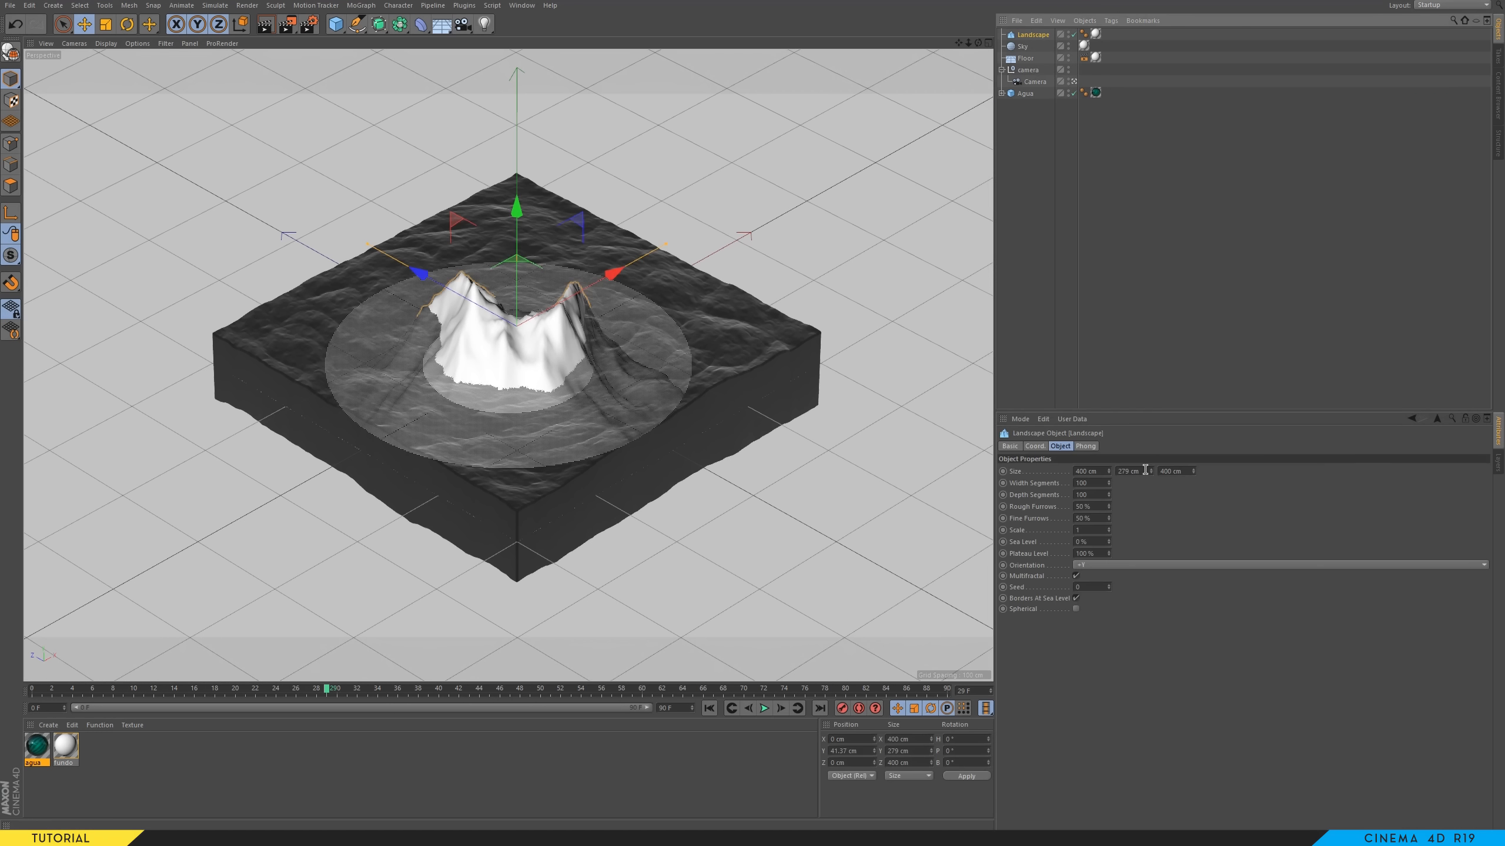
- Set the landscape's height to 124 cm and lower the landscape to about 28 cm on Y
{"action": "left_click_drag", "start_coordinate": [1145, 470], "coordinate": [1072, 483]}
{"action": "type", "text": "140"}
{"action": "key", "text": "Return"}
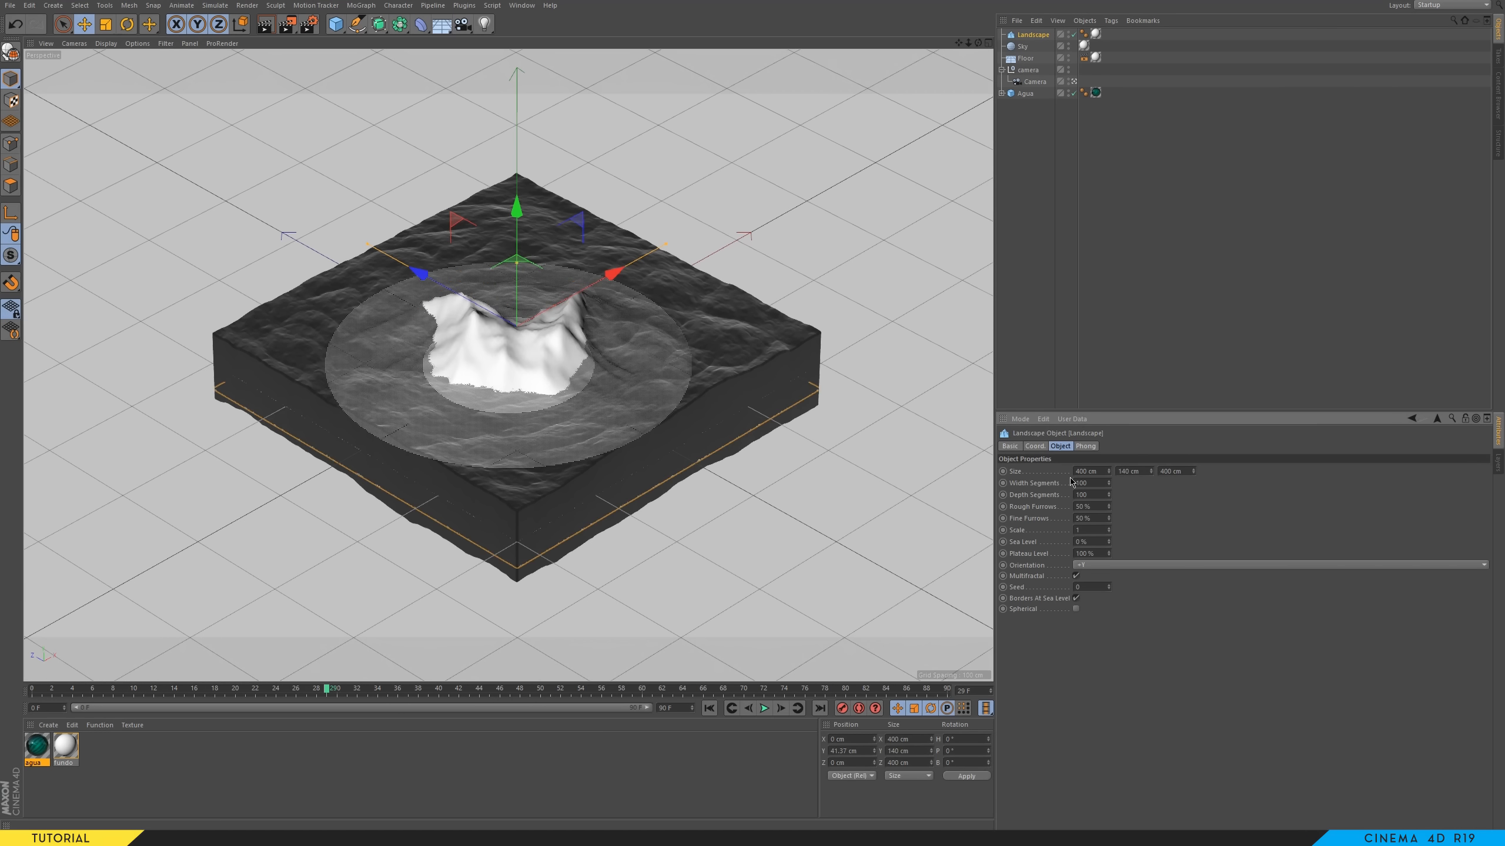
{"action": "left_click_drag", "start_coordinate": [1154, 472], "coordinate": [1150, 476]}
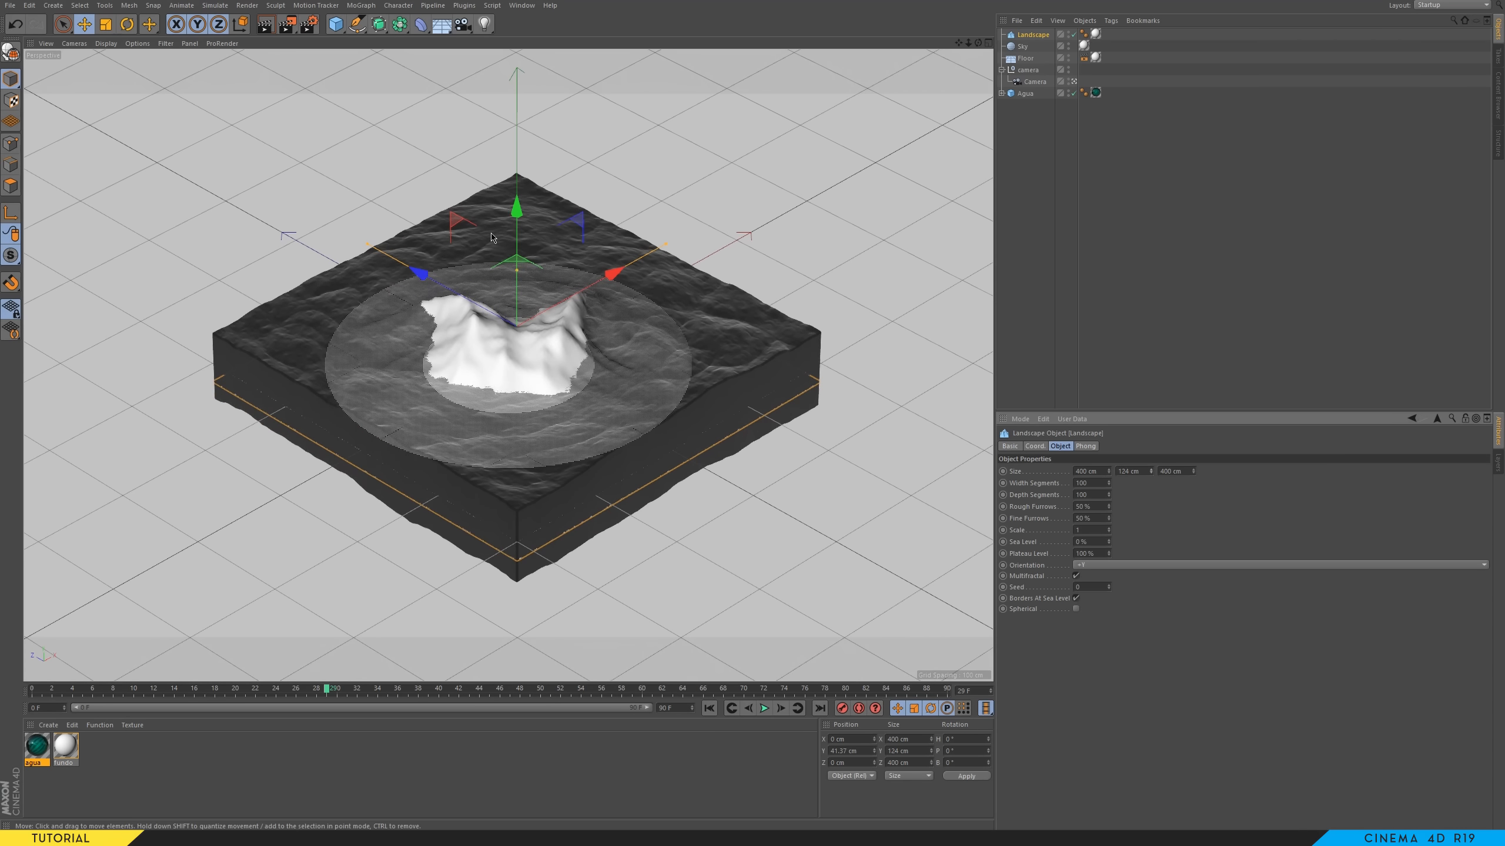
{"action": "left_click_drag", "start_coordinate": [517, 211], "coordinate": [520, 228]}
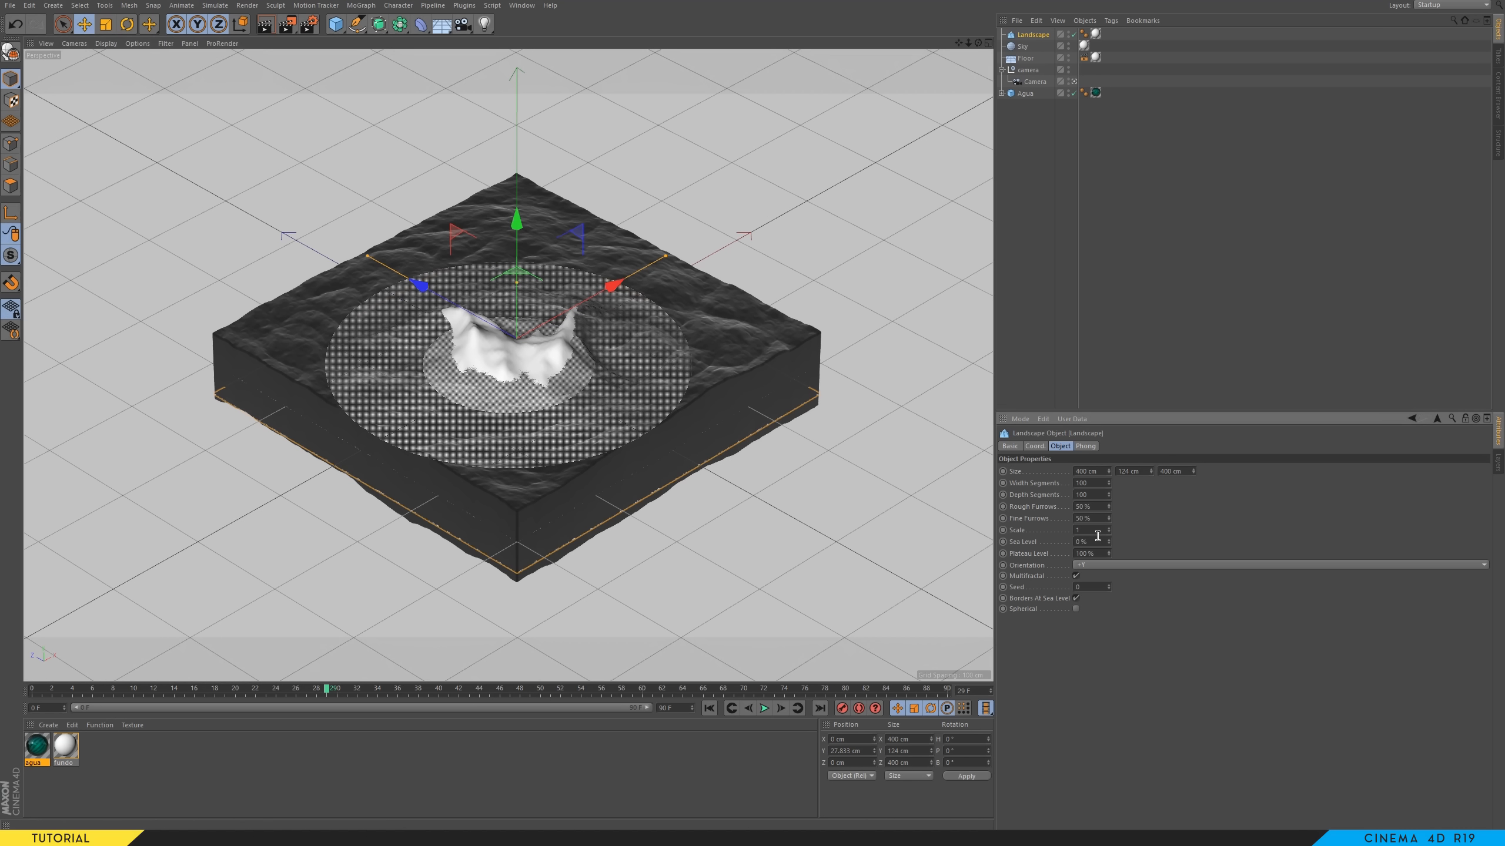
- Reduce the landscape's rough and fine furrows to 0% and lower it to about 23 cm on Y
{"action": "left_click_drag", "start_coordinate": [1110, 507], "coordinate": [1110, 537]}
{"action": "left_click_drag", "start_coordinate": [521, 223], "coordinate": [527, 233]}
{"action": "left_click_drag", "start_coordinate": [1109, 519], "coordinate": [1109, 536]}
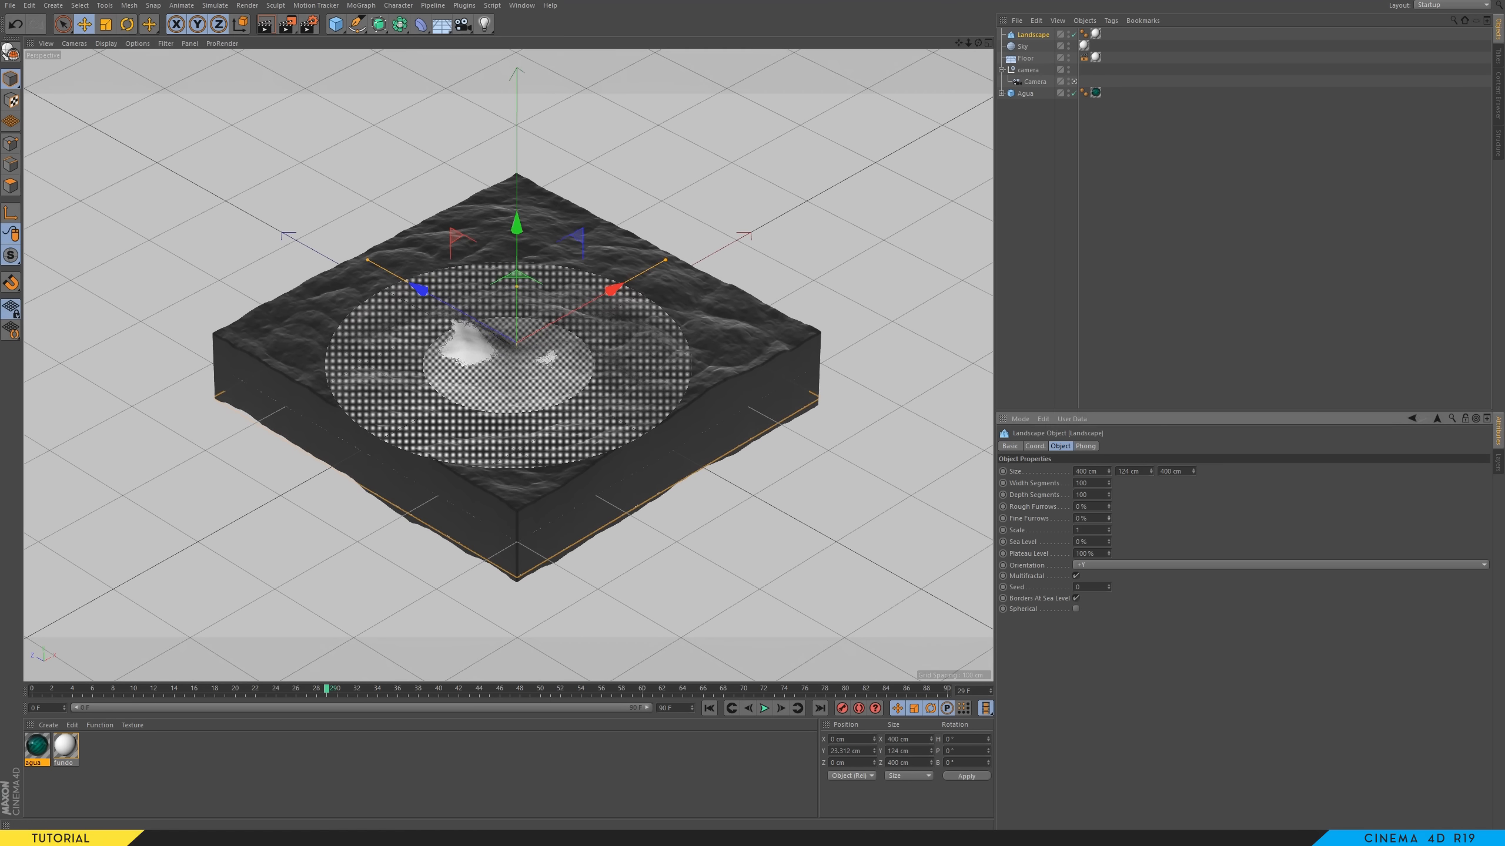
- Raise the landscape's sea level and set its rough furrows to 79%, previewing with the interactive render region
{"action": "key", "text": "ctrl+z"}
{"action": "left_click_drag", "start_coordinate": [1109, 541], "coordinate": [1108, 523]}
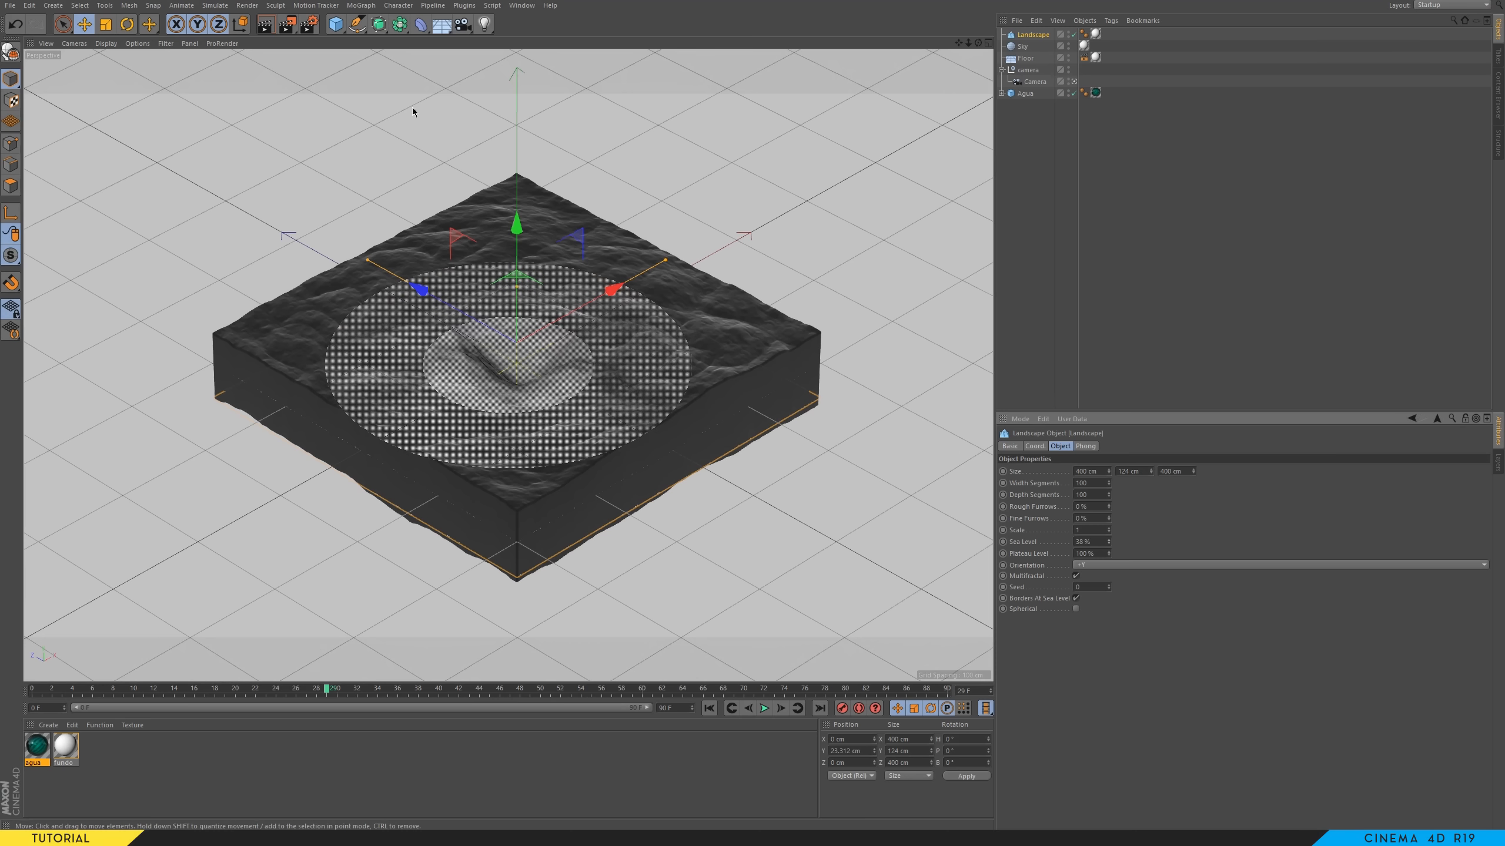
{"action": "left_click_drag", "start_coordinate": [287, 23], "coordinate": [365, 289]}
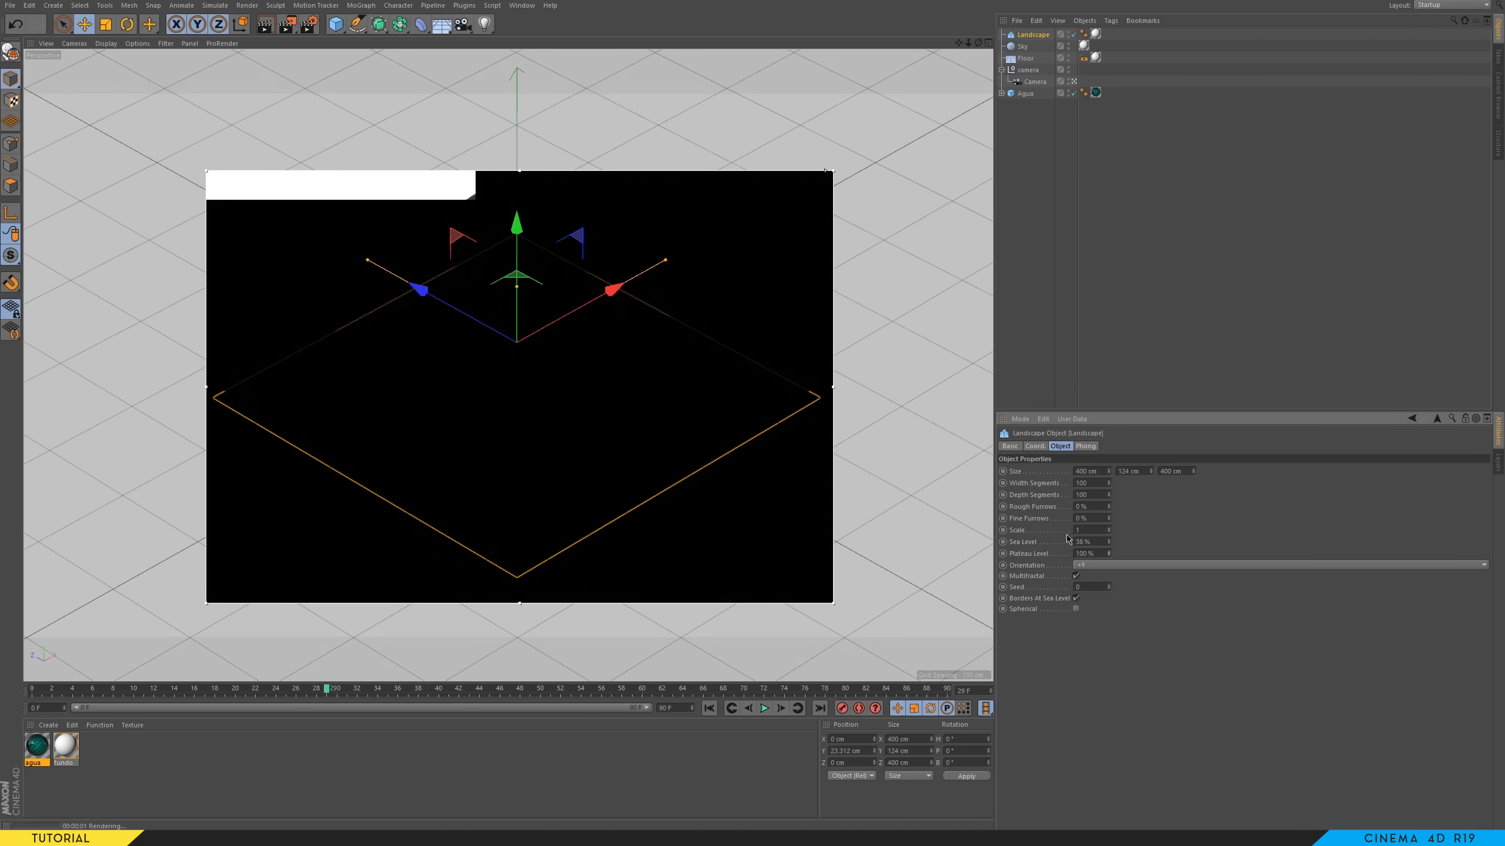
{"action": "left_click_drag", "start_coordinate": [1108, 507], "coordinate": [1109, 460]}
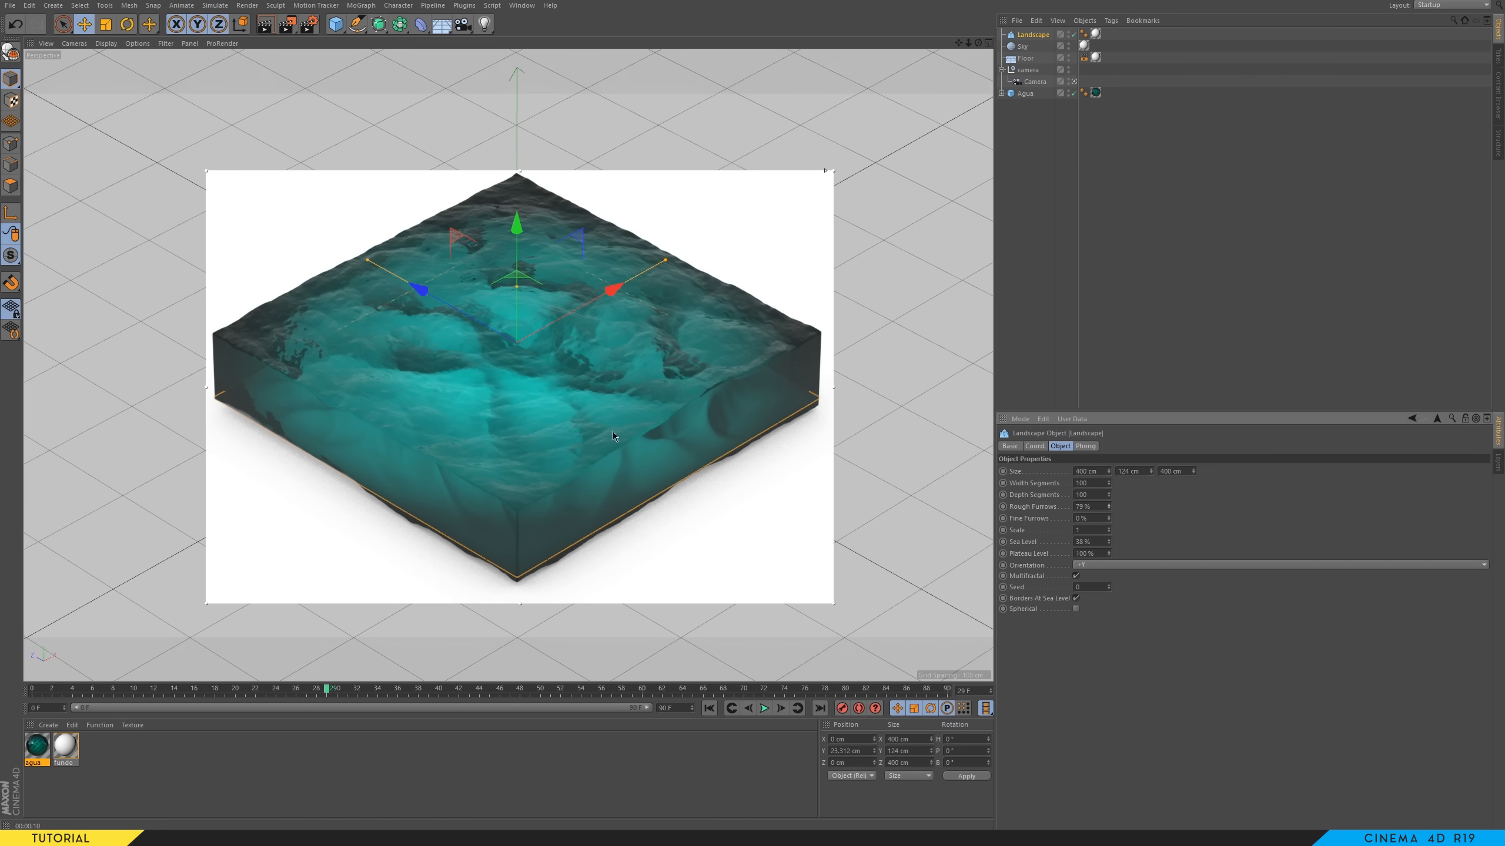
{"action": "left_click", "coordinate": [1029, 246]}
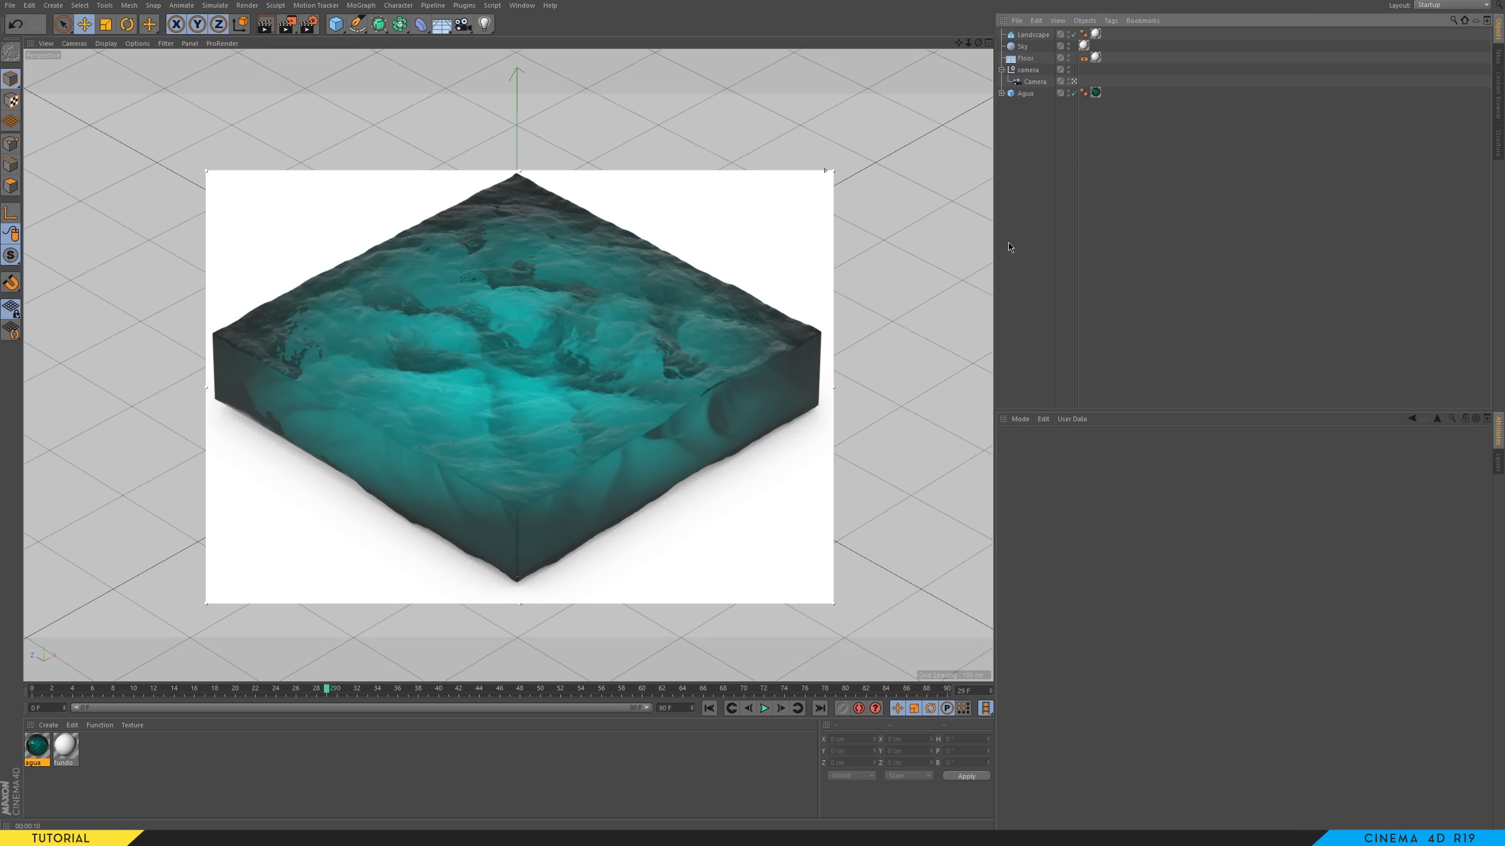
- Add a cube to the scene and turn off the interactive render region
{"action": "left_click", "coordinate": [337, 27]}
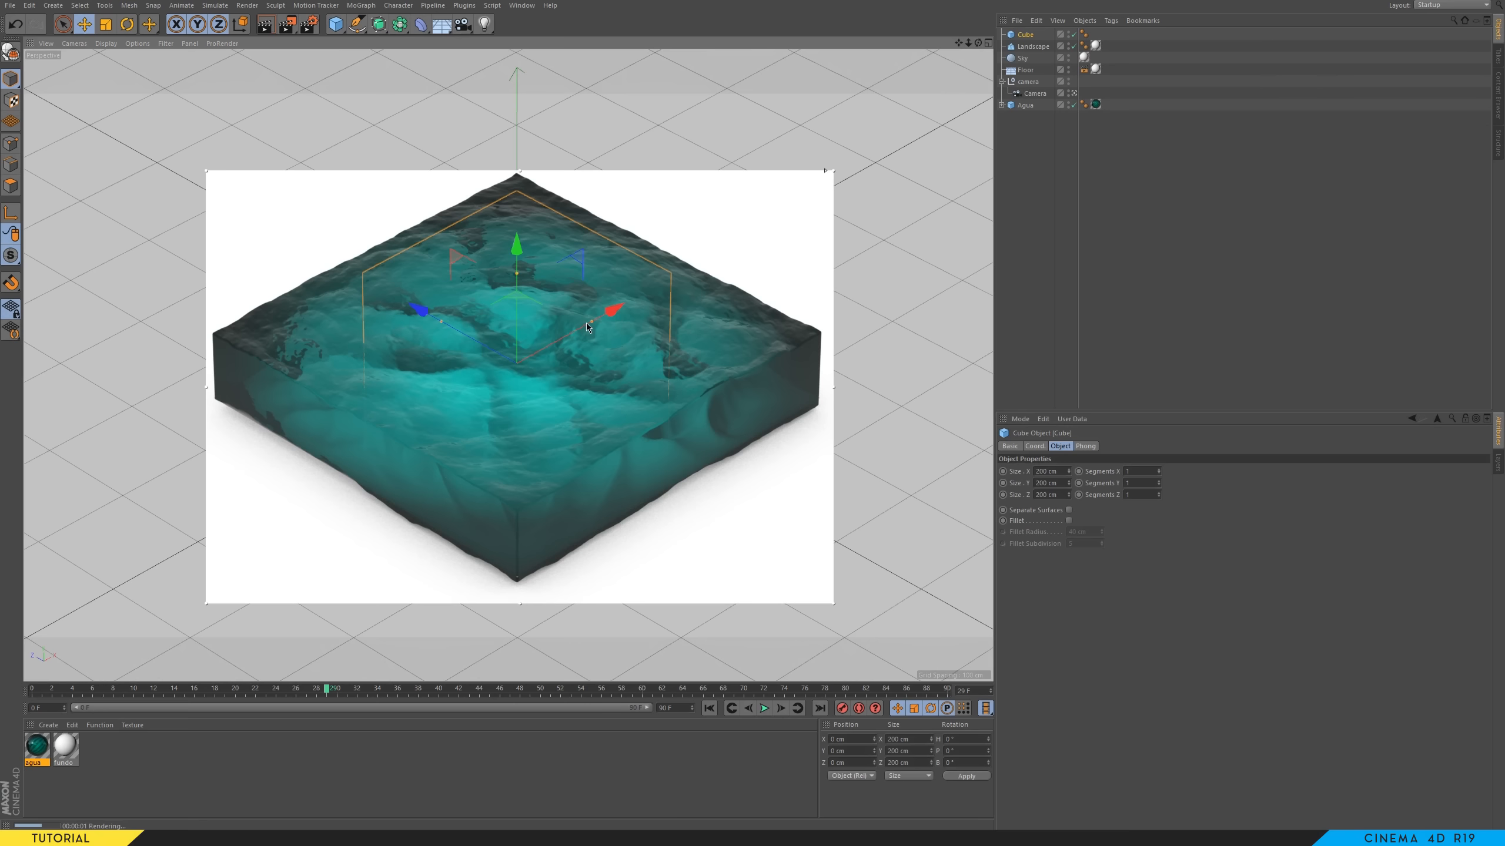
{"action": "left_click", "coordinate": [287, 23]}
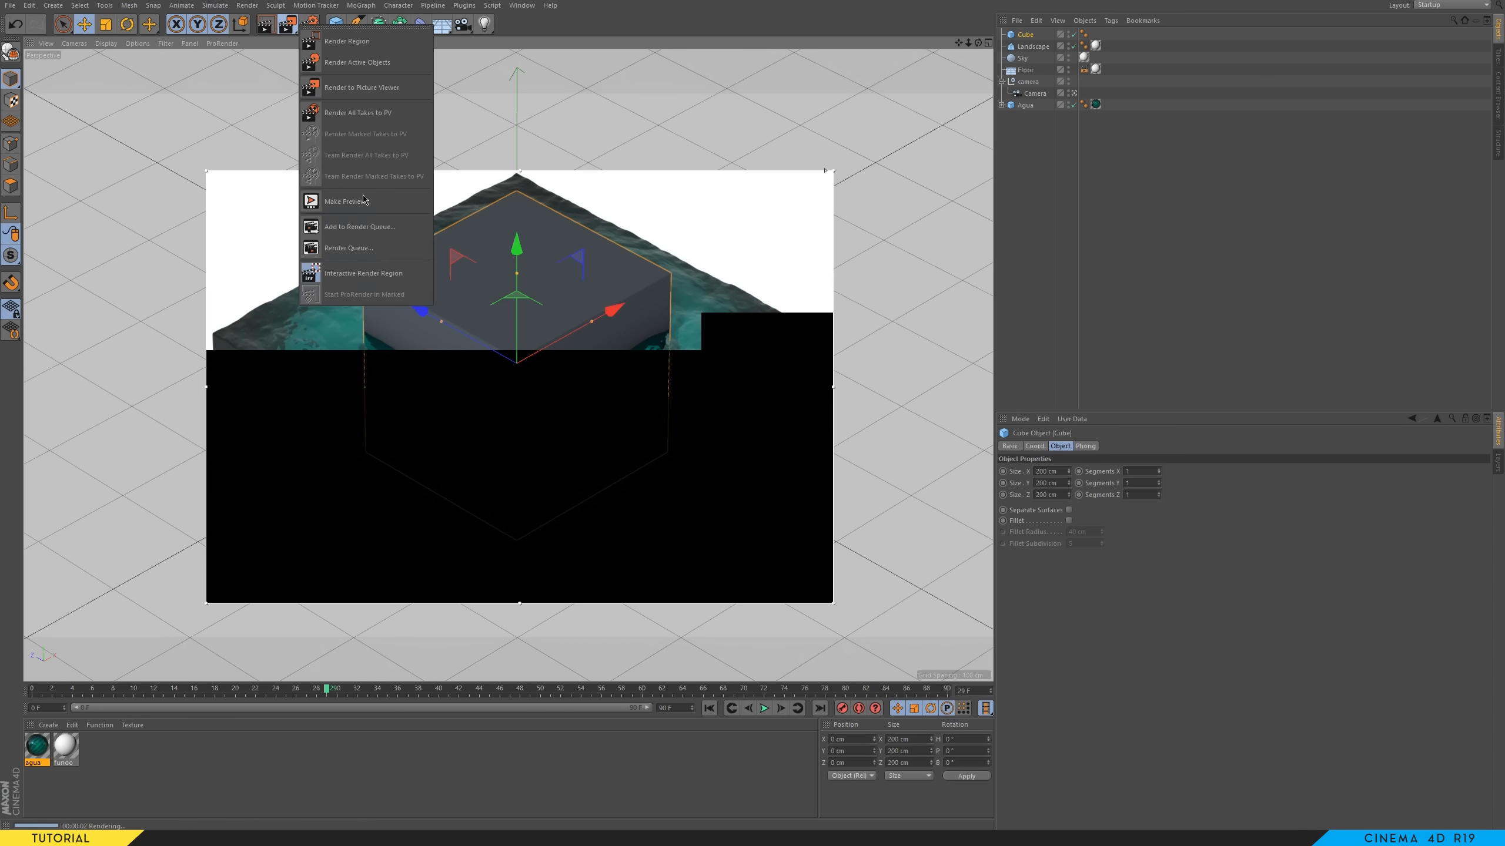
{"action": "left_click", "coordinate": [379, 273]}
- Set the cube's X and Z sizes to 50 cm and raise it to about 66 cm on Y
{"action": "left_click_drag", "start_coordinate": [591, 321], "coordinate": [555, 344]}
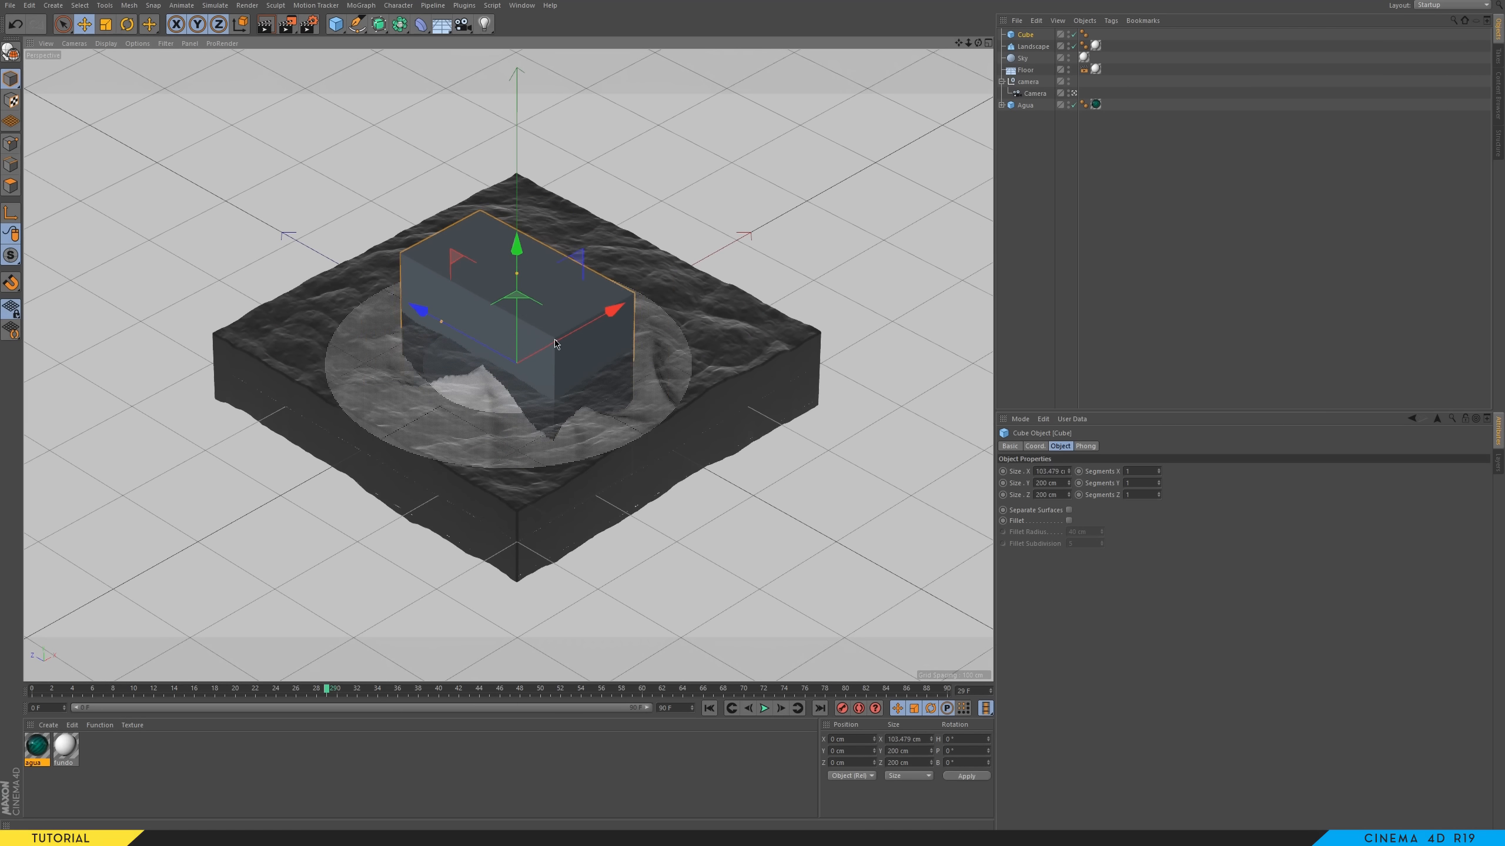
{"action": "key", "text": "ctrl+z"}
{"action": "double_click", "coordinate": [1060, 473]}
{"action": "type", "text": "50"}
{"action": "key", "text": "Return"}
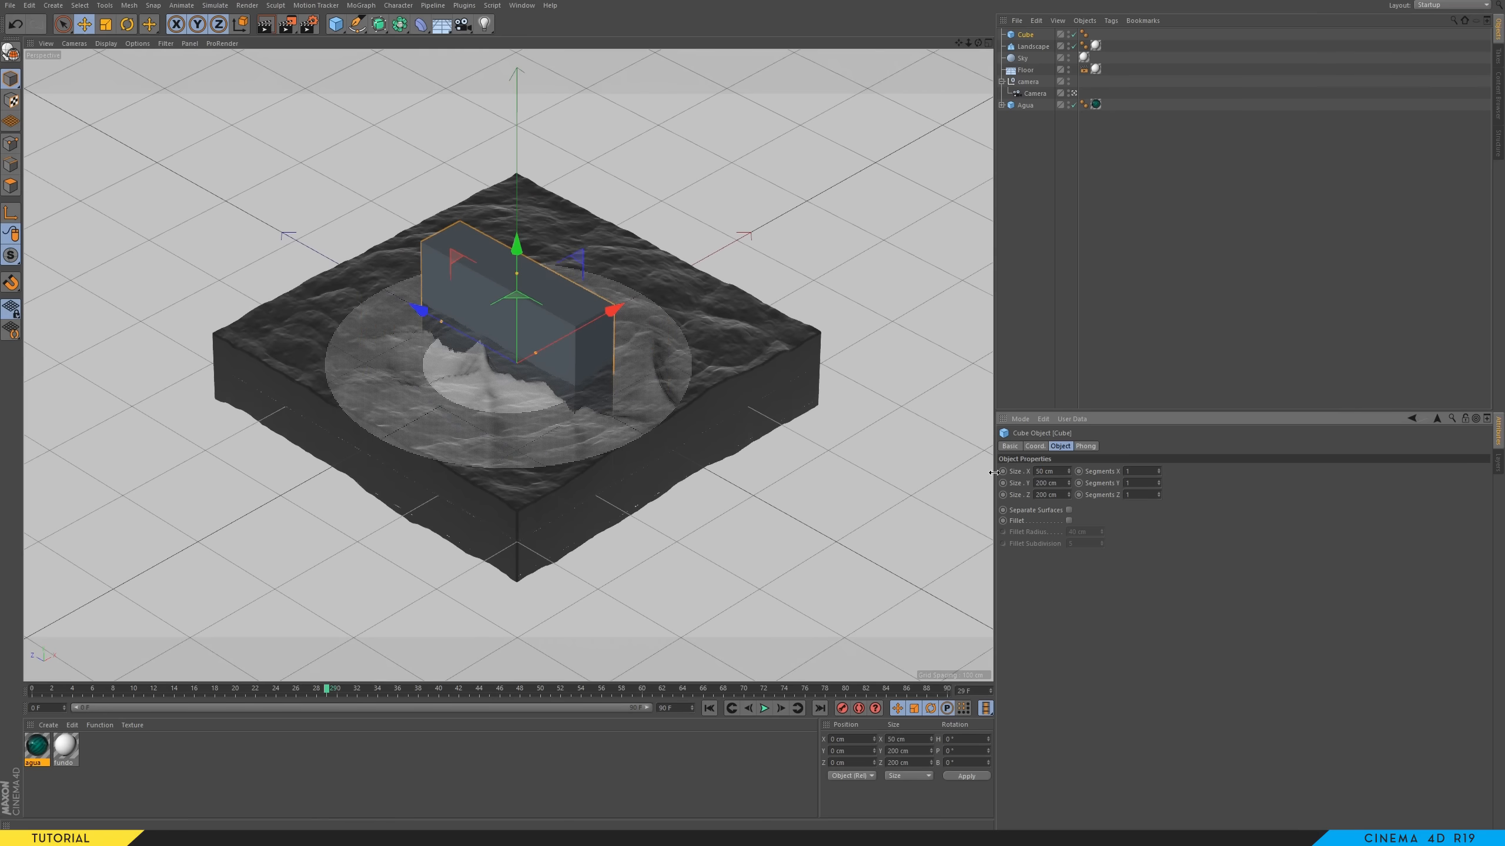
{"action": "double_click", "coordinate": [1060, 494]}
{"action": "type", "text": "50"}
{"action": "key", "text": "Return"}
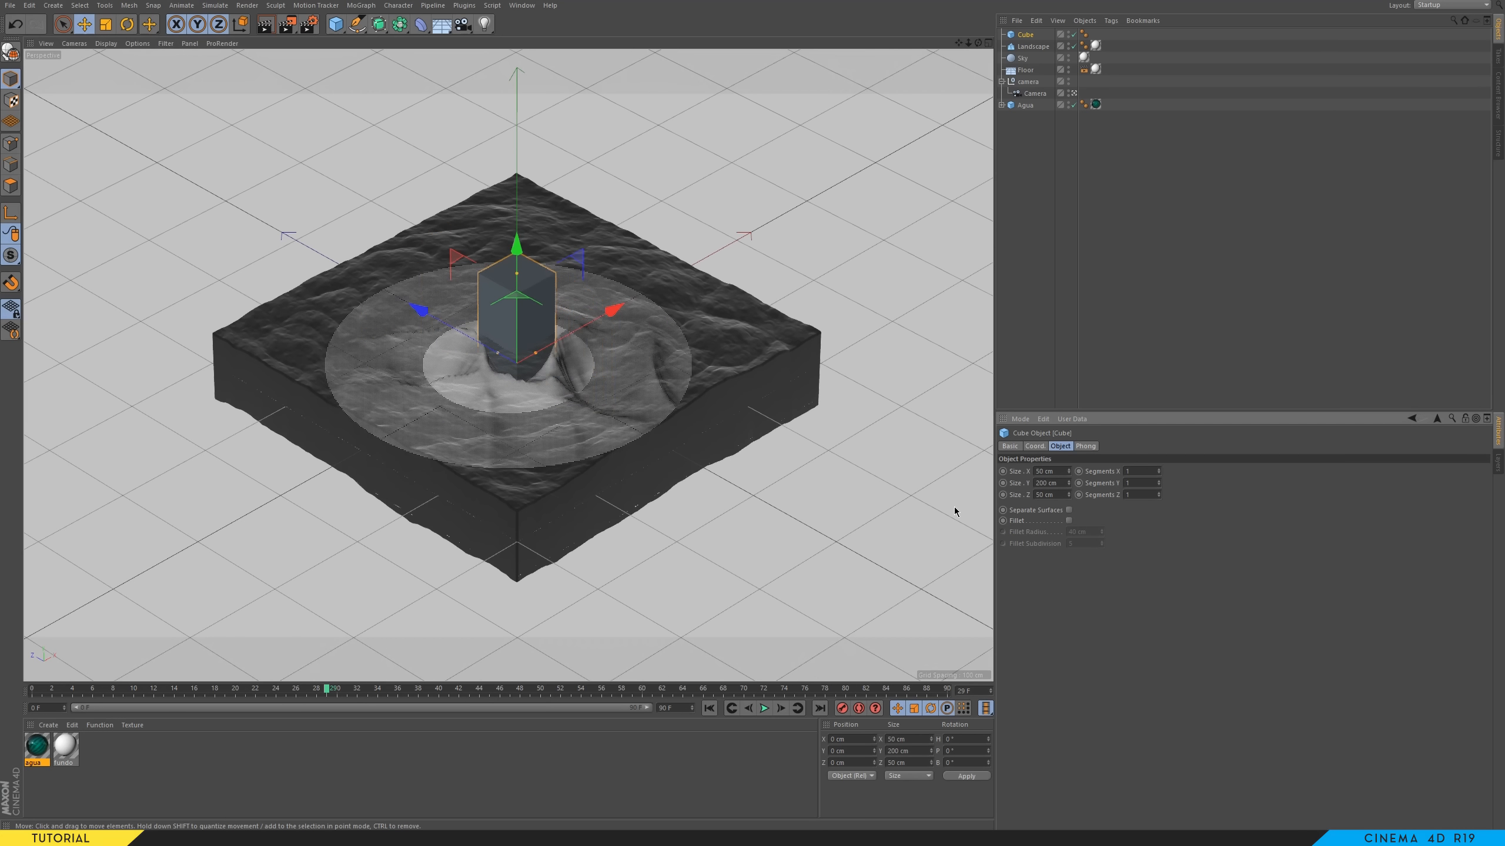
{"action": "left_click_drag", "start_coordinate": [516, 246], "coordinate": [518, 198]}
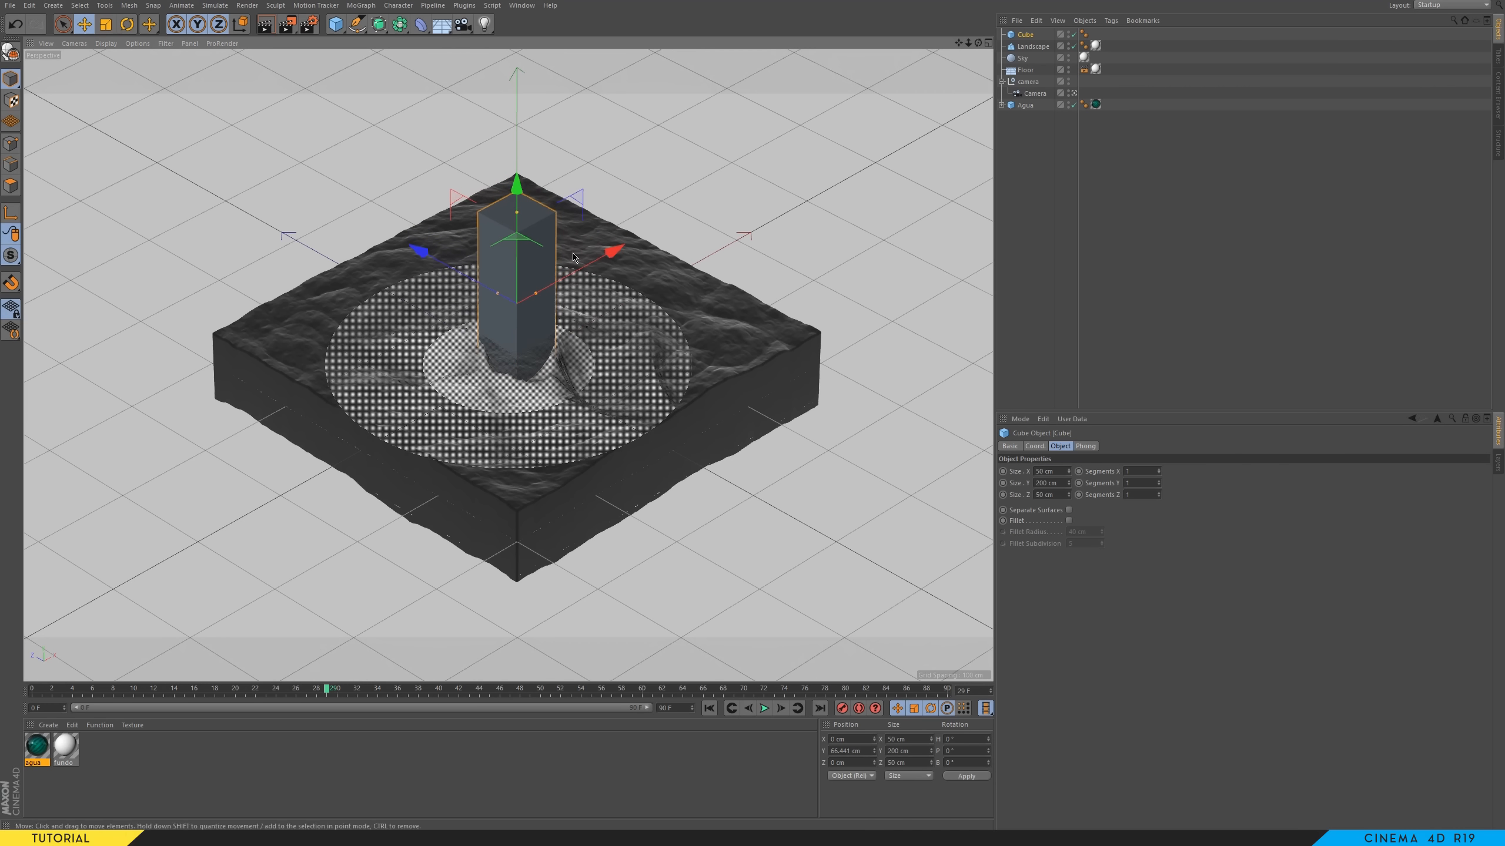
{"action": "left_click", "coordinate": [1024, 250]}
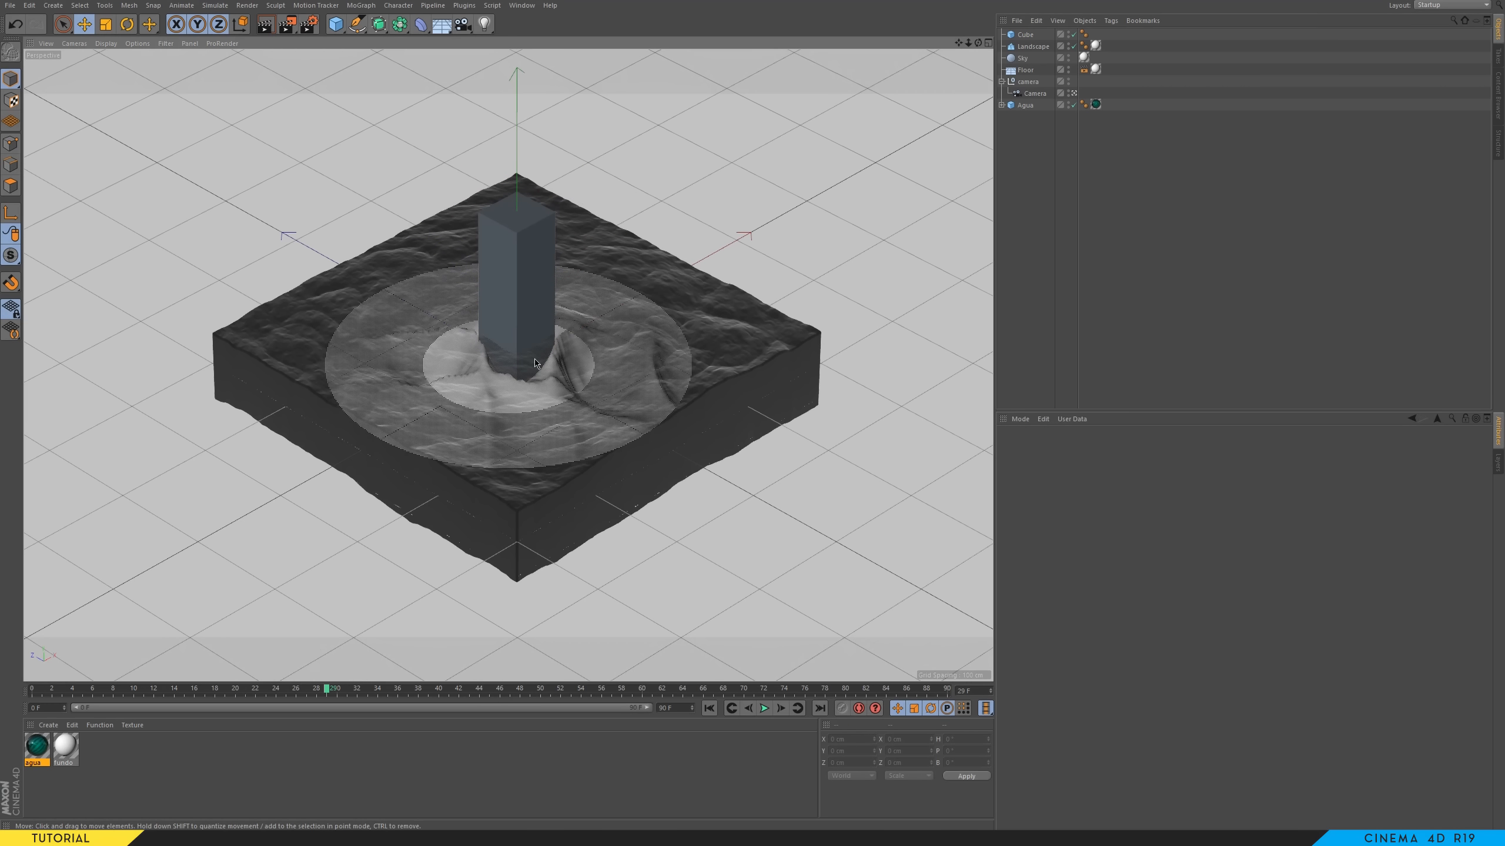
- Create a new material named "torre" and apply it to the cube
{"action": "double_click", "coordinate": [132, 755]}
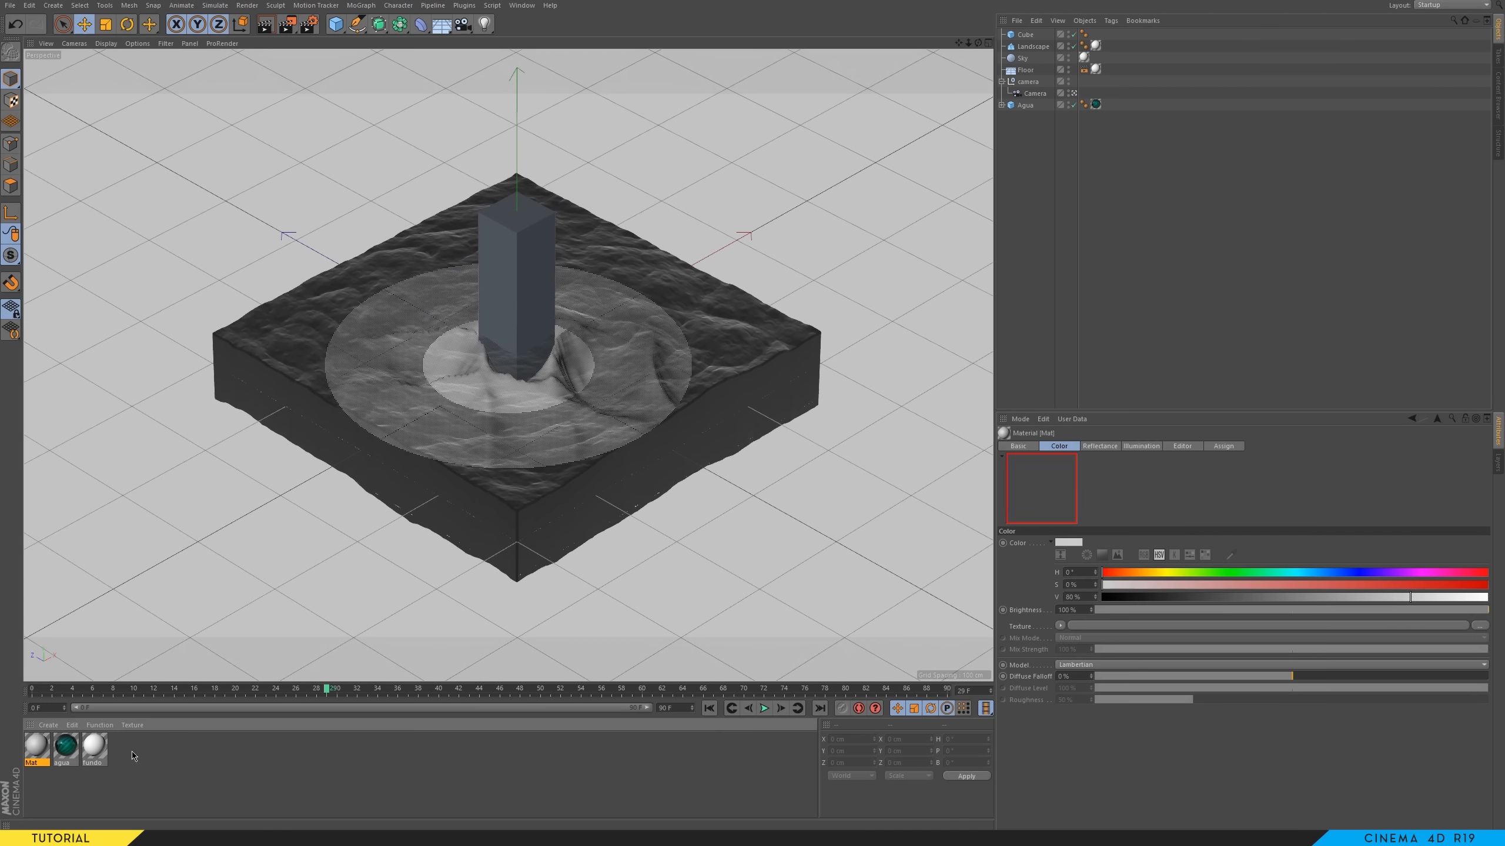
{"action": "double_click", "coordinate": [34, 763]}
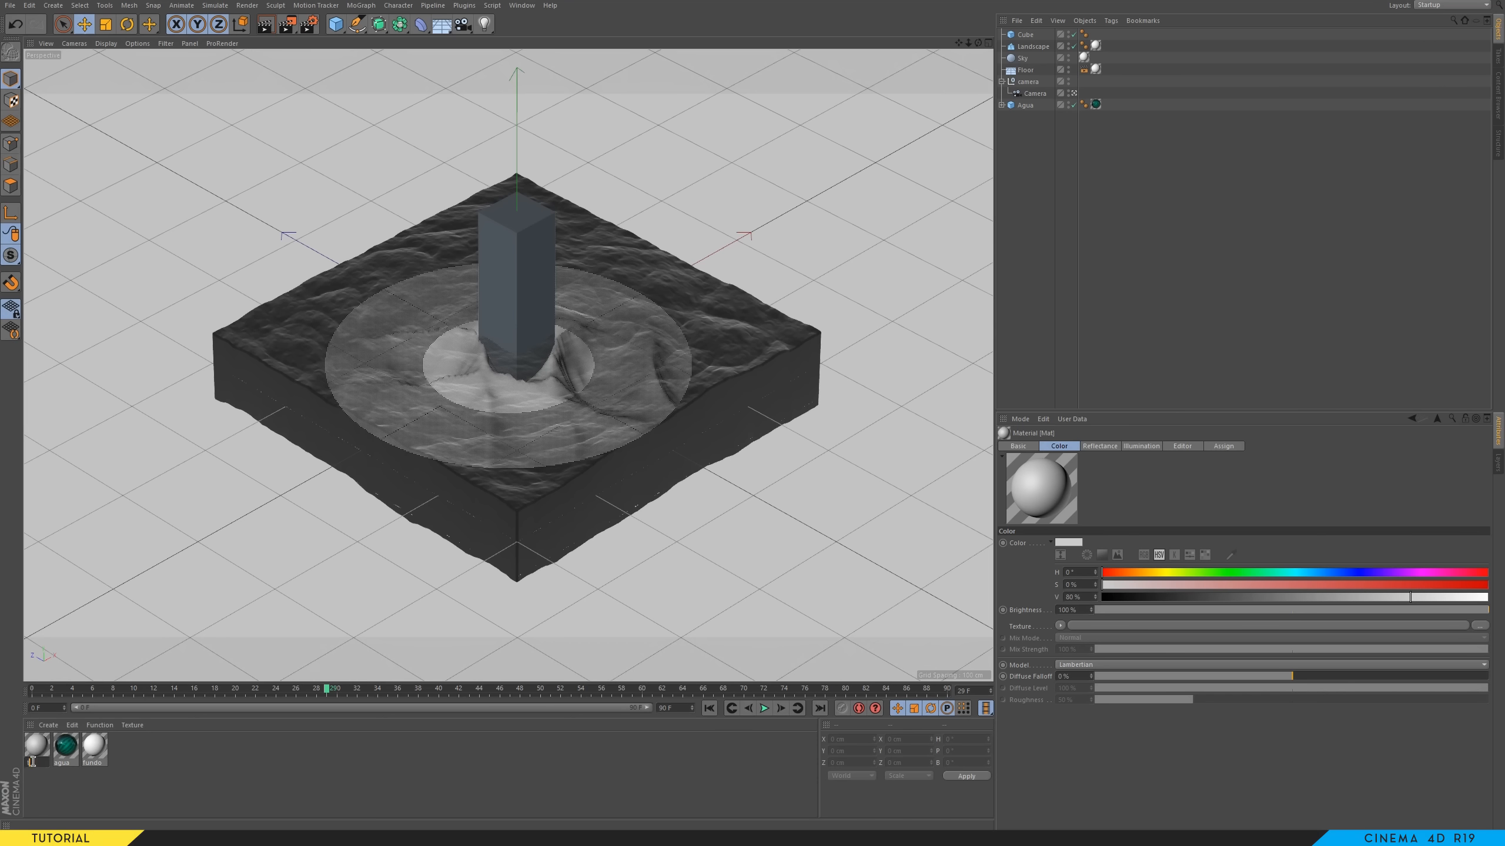
{"action": "type", "text": "torre"}
{"action": "key", "text": "Return"}
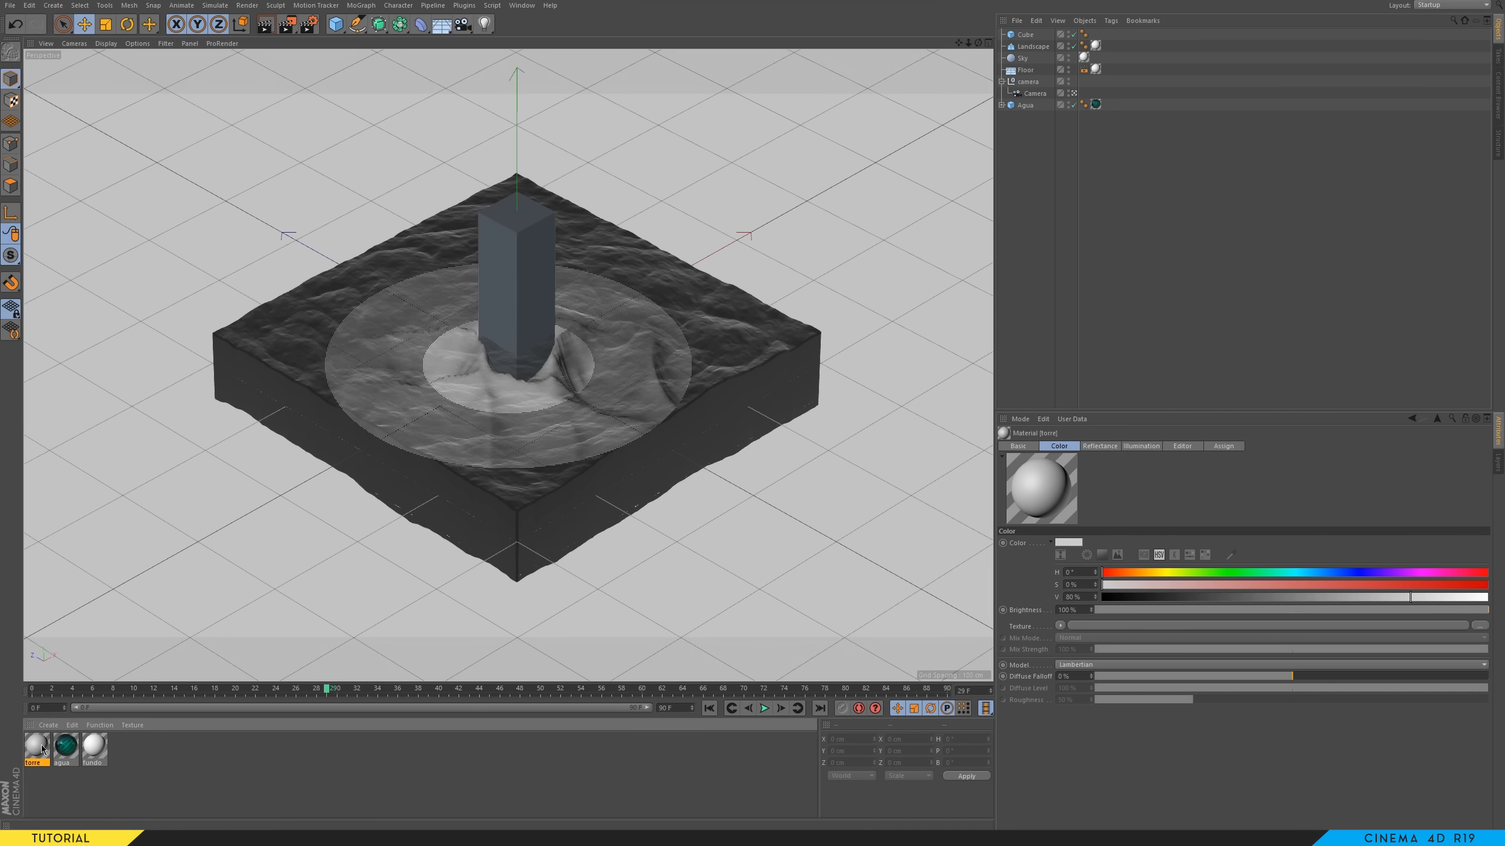
{"action": "left_click_drag", "start_coordinate": [36, 747], "coordinate": [486, 327]}
- Disable the torre material's Color channel and remove the Default Specular layer from its Reflectance
{"action": "double_click", "coordinate": [37, 747]}
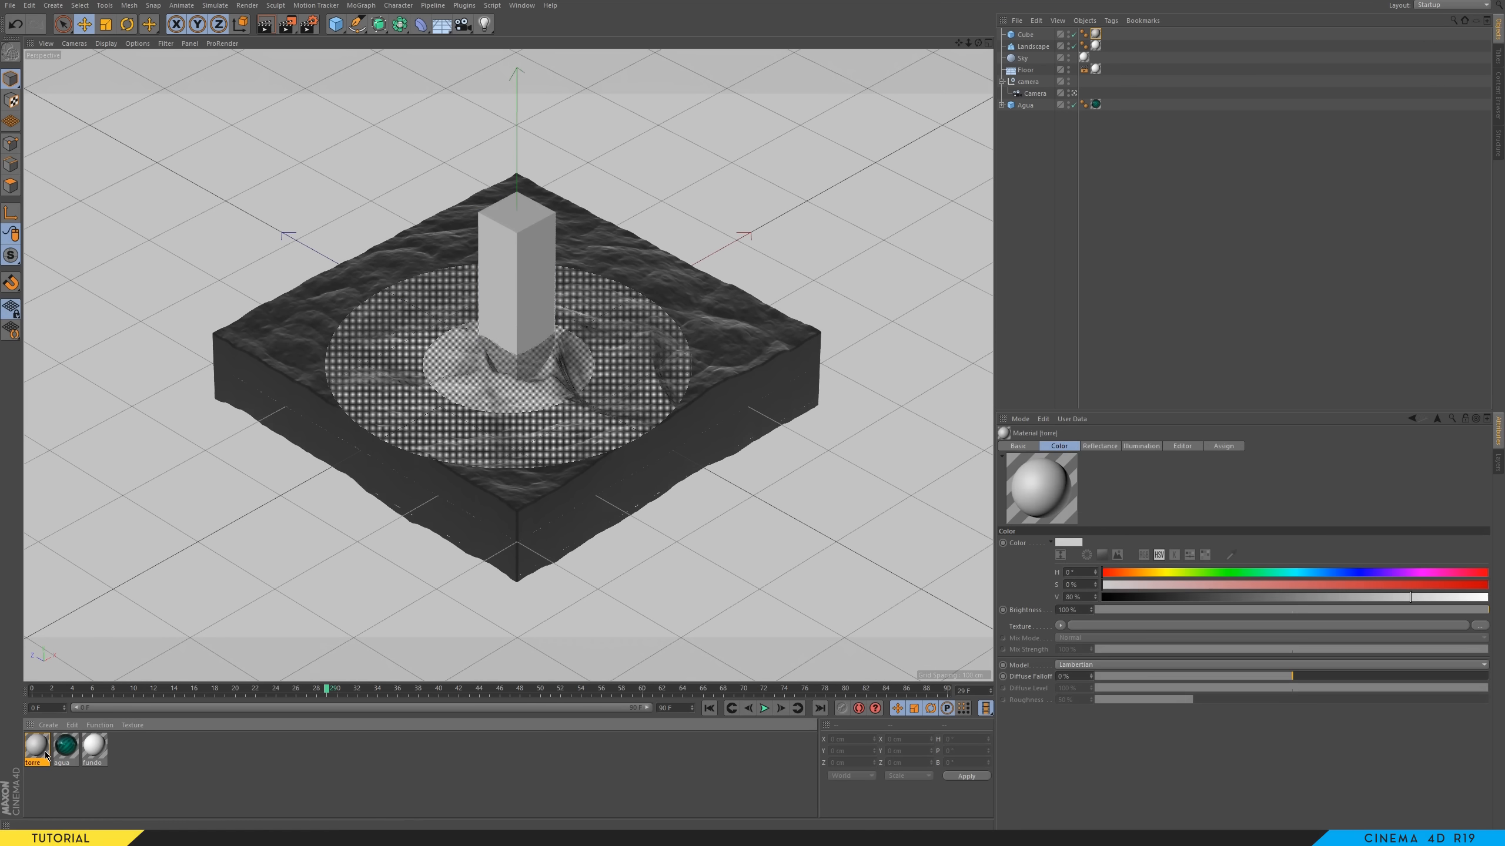
{"action": "left_click_drag", "start_coordinate": [420, 74], "coordinate": [1099, 166]}
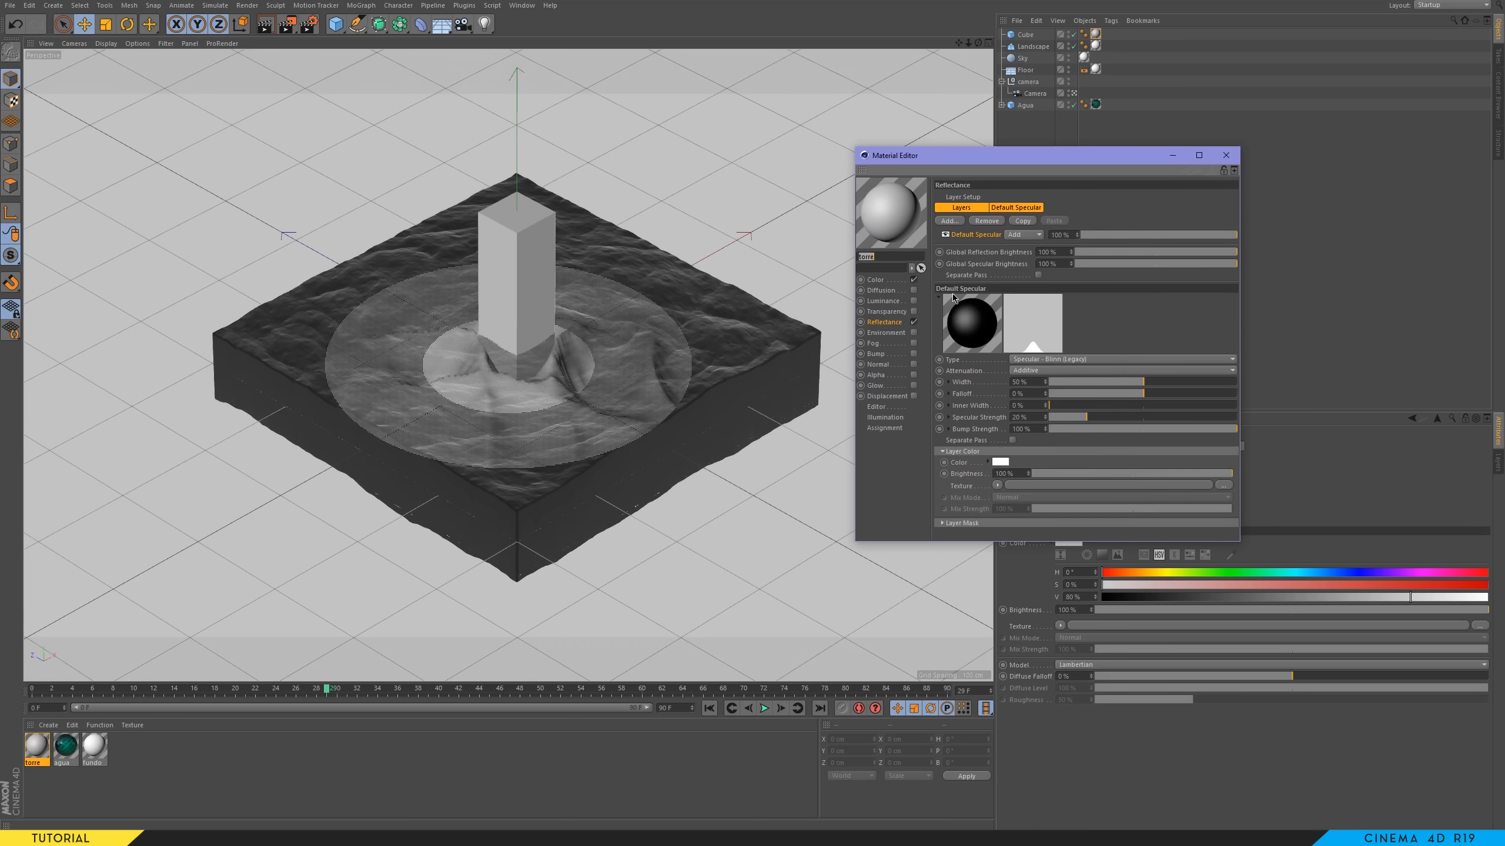
{"action": "left_click", "coordinate": [913, 280]}
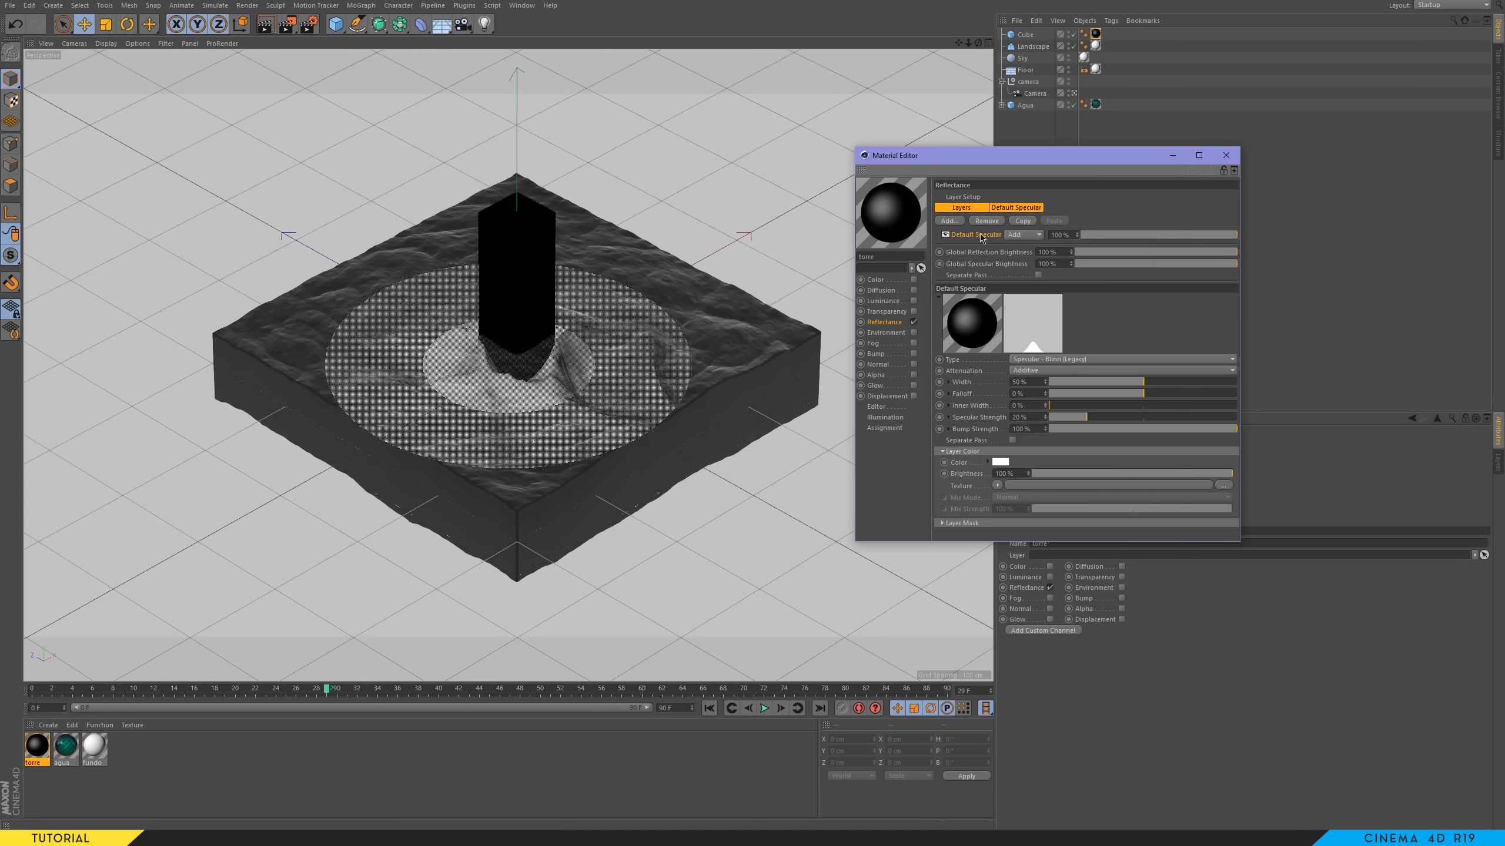
{"action": "key", "text": "Delete"}
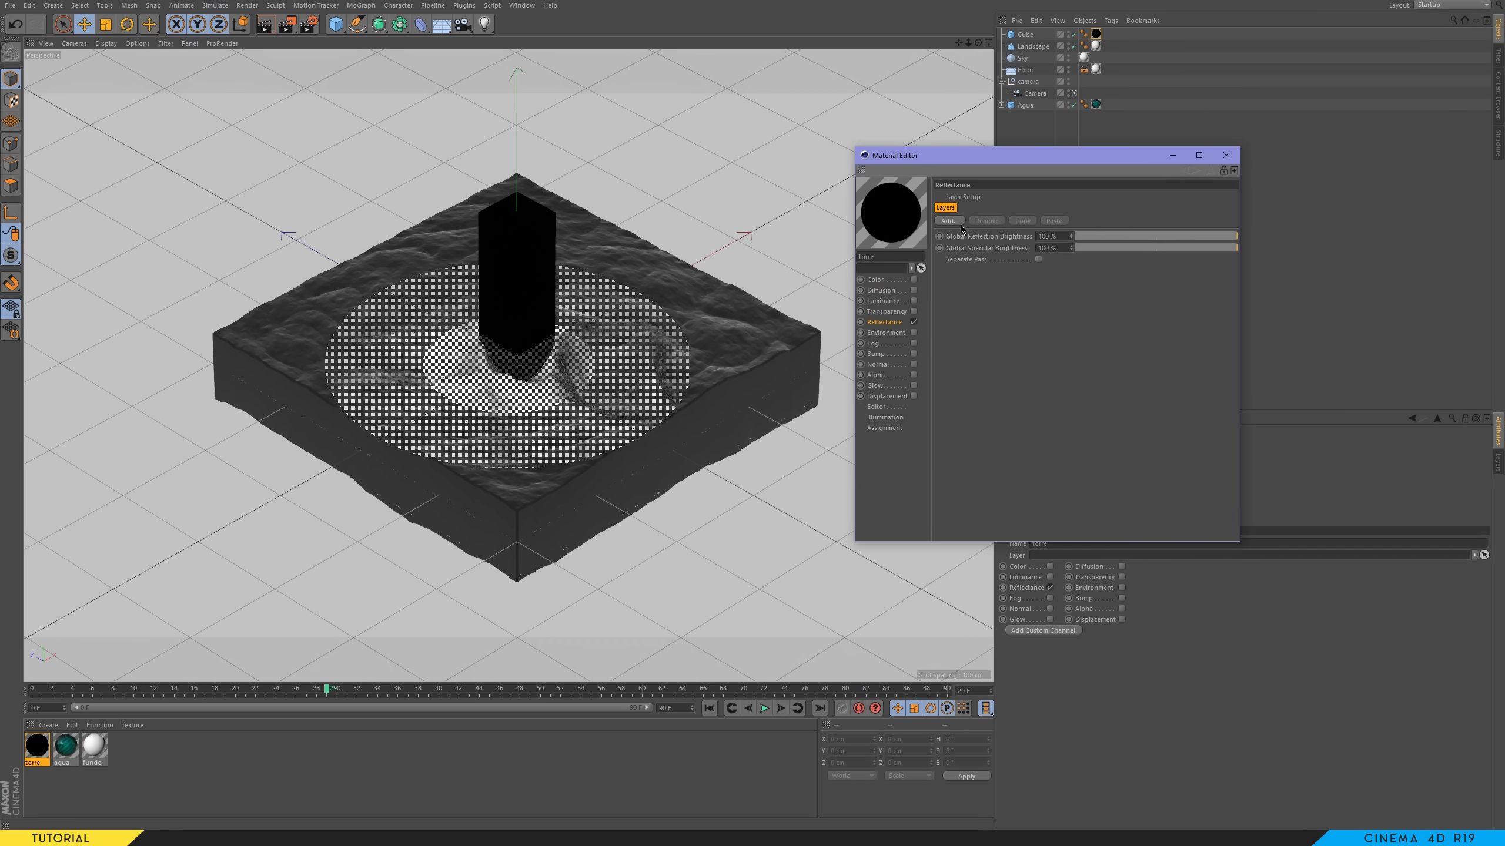
- Add a GGX reflection layer to the torre material and expand its Layer Fresnel settings
{"action": "left_click", "coordinate": [950, 221]}
{"action": "left_click", "coordinate": [1005, 240]}
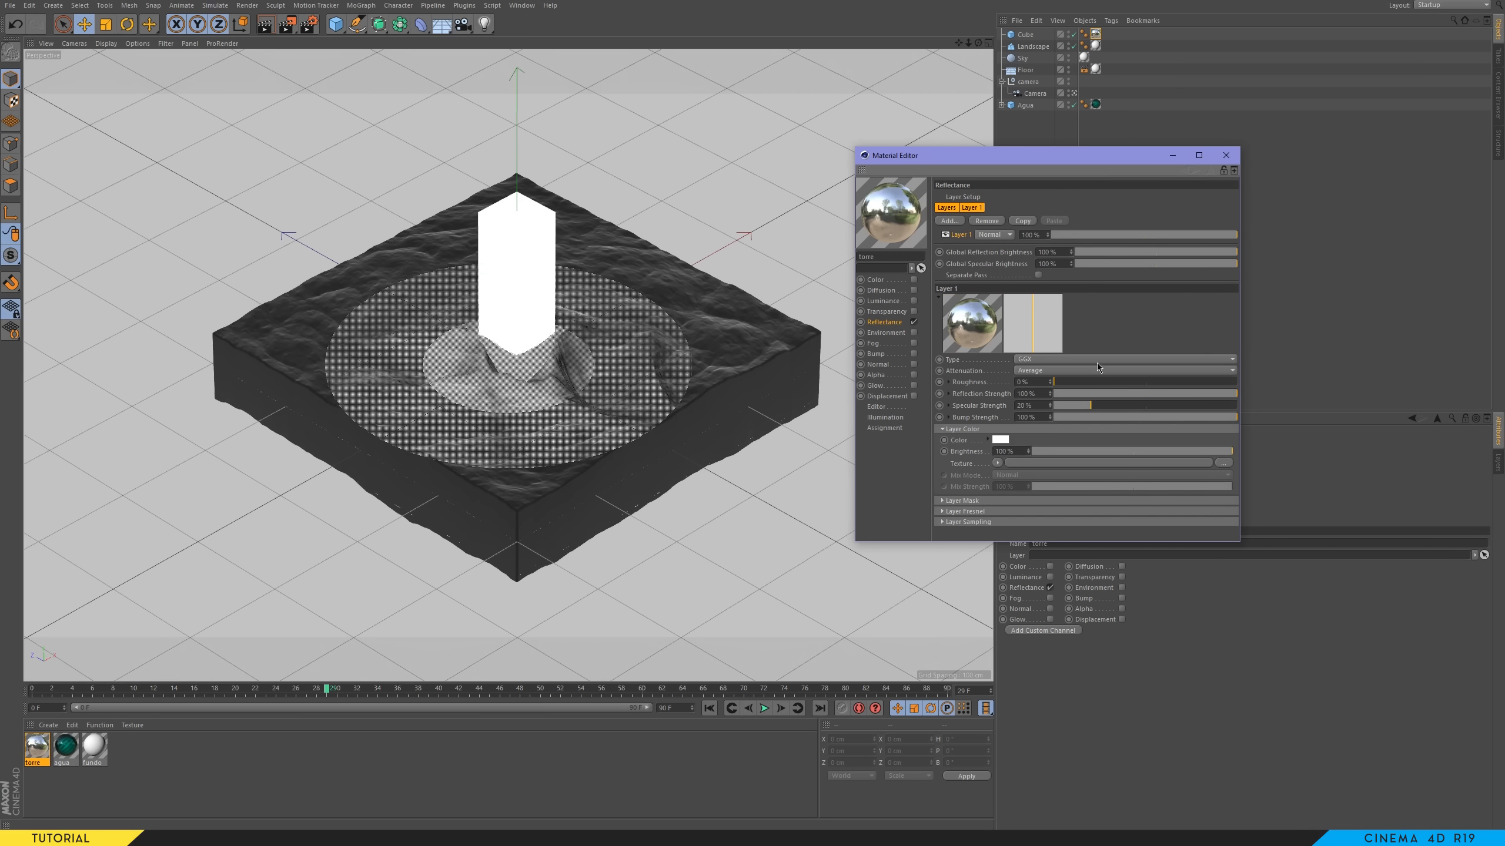
{"action": "left_click", "coordinate": [986, 512]}
{"action": "scroll", "coordinate": [955, 493], "scroll_direction": "down", "scroll_amount": 2}
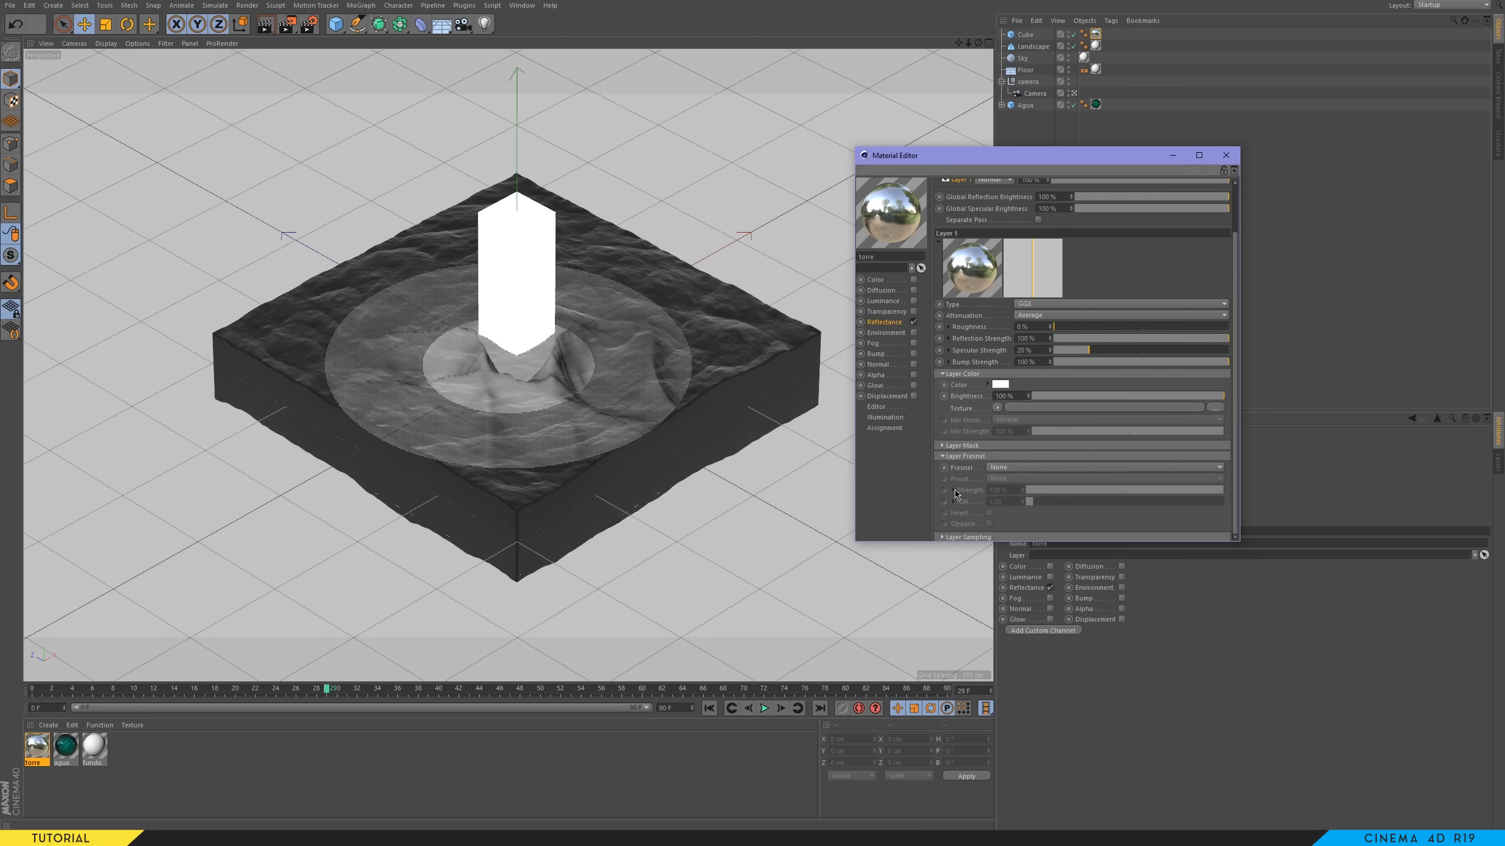
- Try the Dielectric Fresnel type on the GGX layer and look through its presets
{"action": "left_click", "coordinate": [999, 468]}
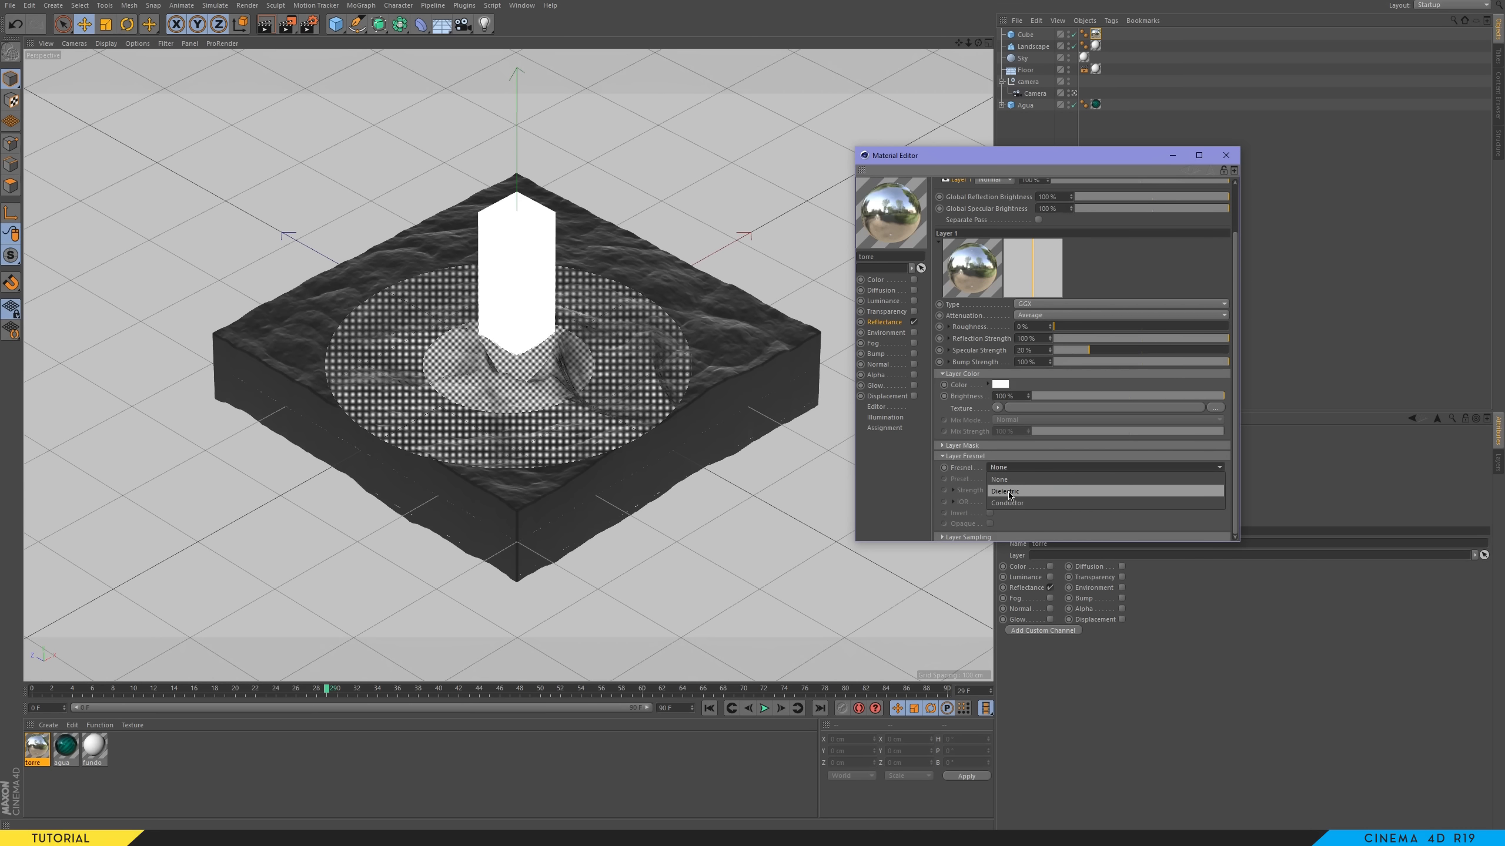
{"action": "left_click", "coordinate": [1009, 492]}
{"action": "left_click", "coordinate": [1009, 479]}
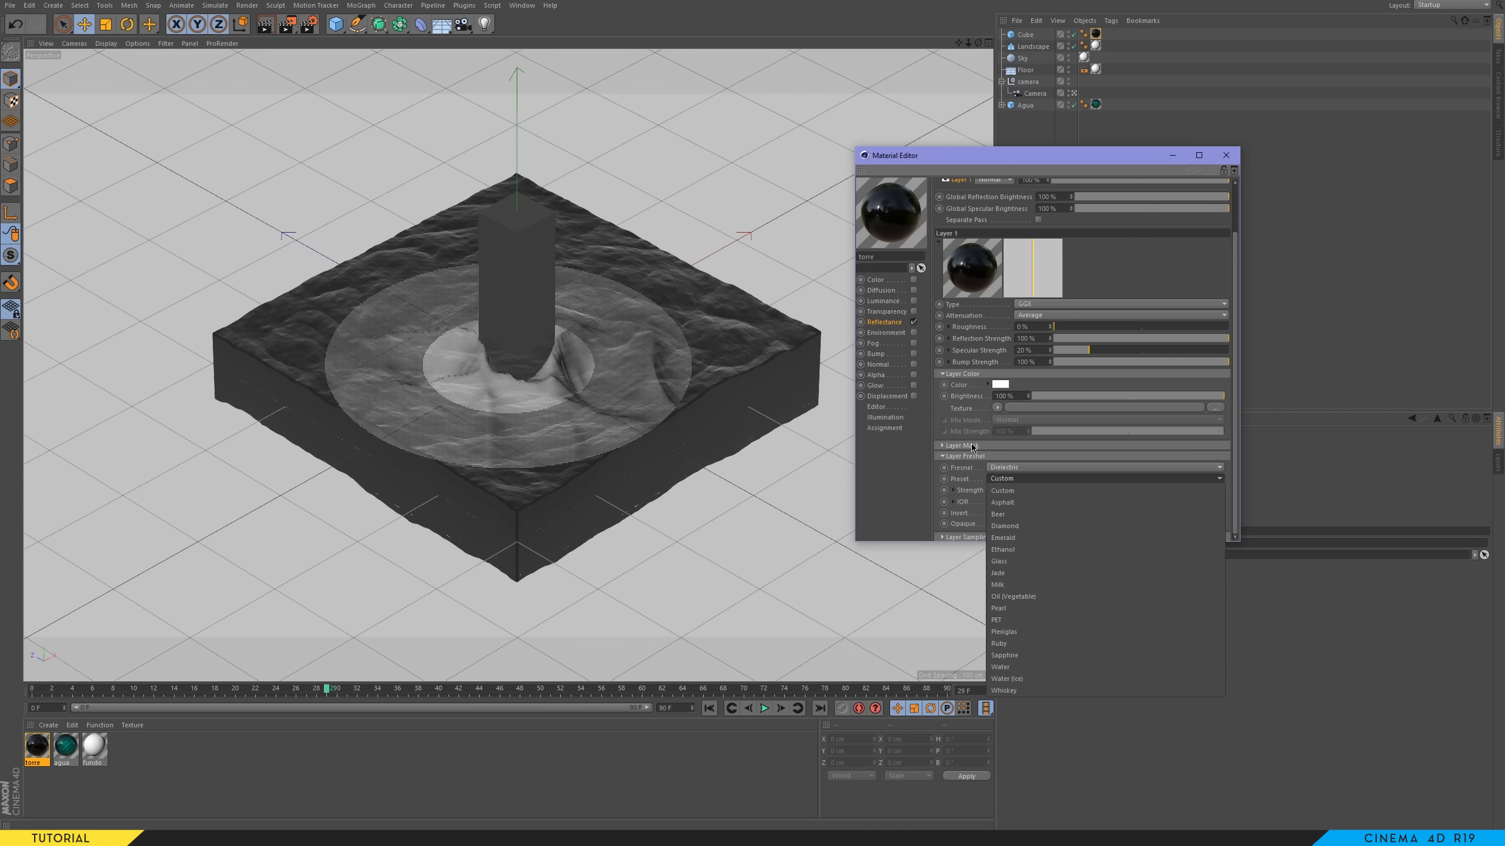
{"action": "left_click", "coordinate": [987, 468]}
- Set the GGX layer's Fresnel type to Conductor with the Gold preset
{"action": "left_click", "coordinate": [995, 468]}
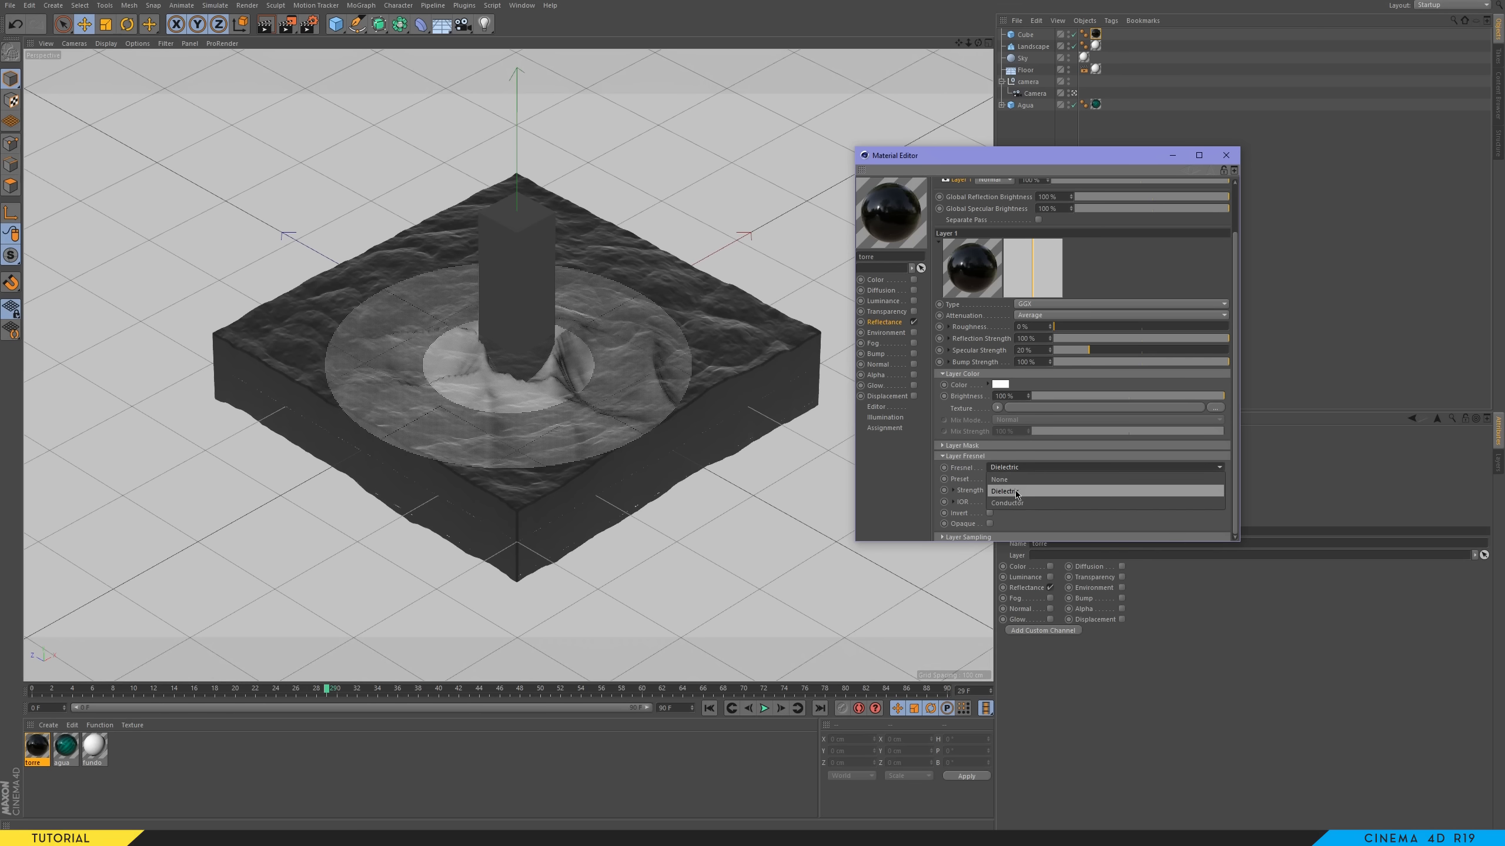
{"action": "left_click", "coordinate": [1016, 503]}
{"action": "left_click", "coordinate": [1017, 480]}
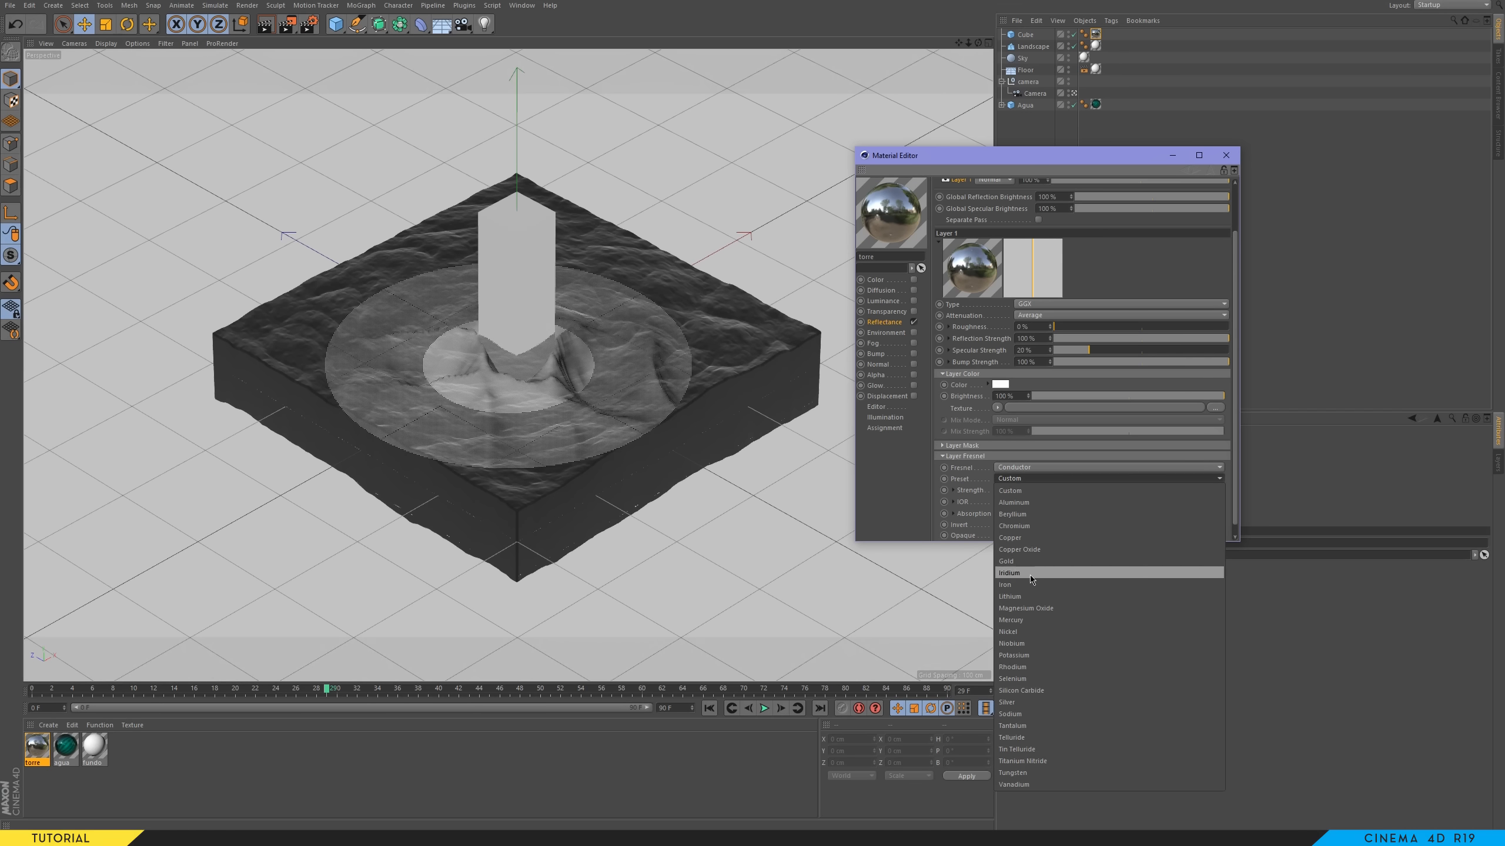
{"action": "left_click", "coordinate": [1010, 560]}
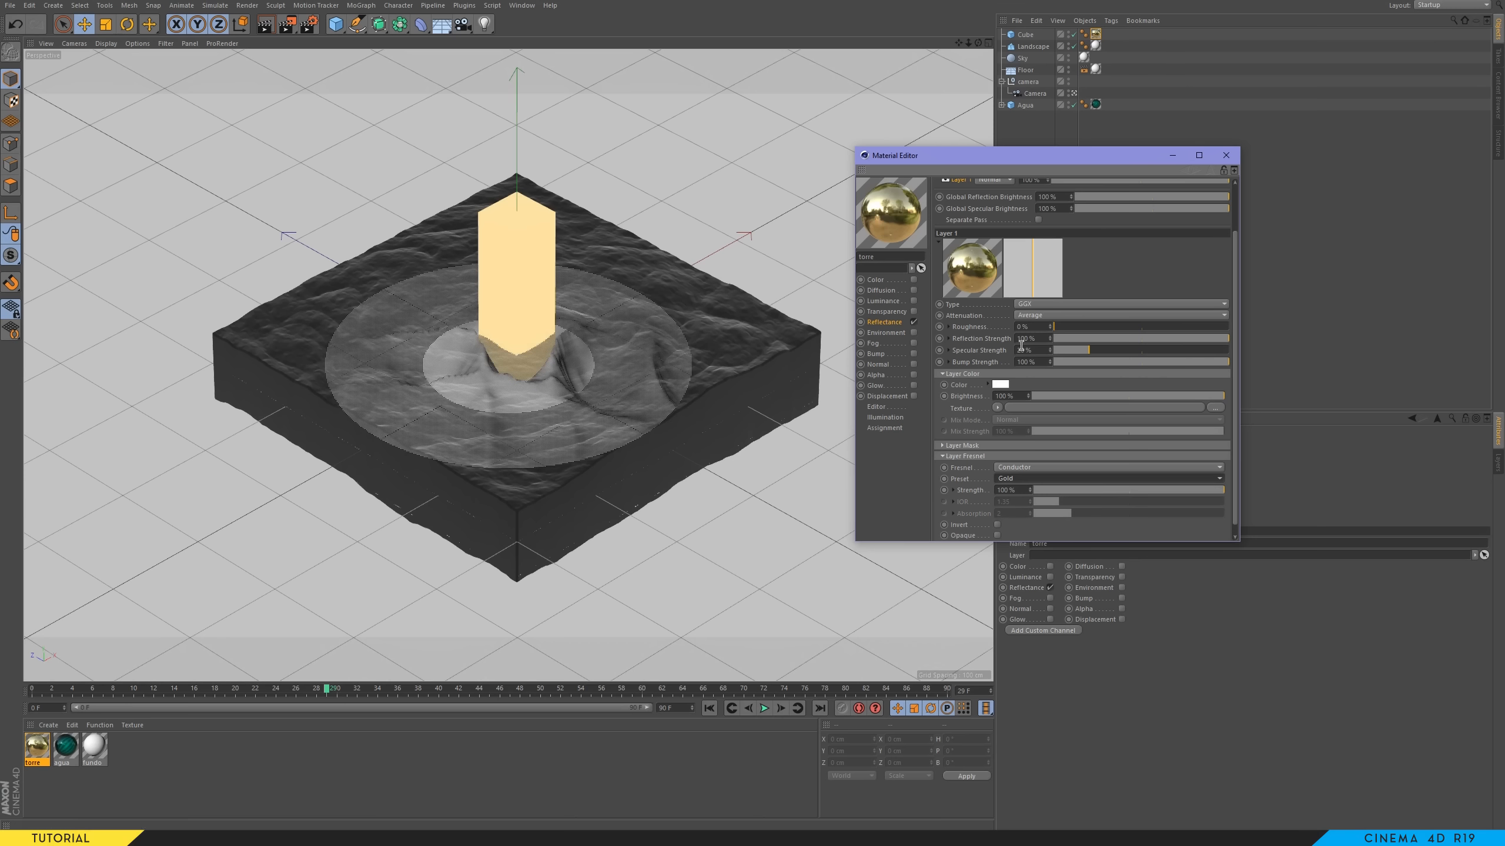
- Set the gold reflection layer's roughness to 25%
{"action": "scroll", "coordinate": [1164, 300], "scroll_direction": "up", "scroll_amount": 2}
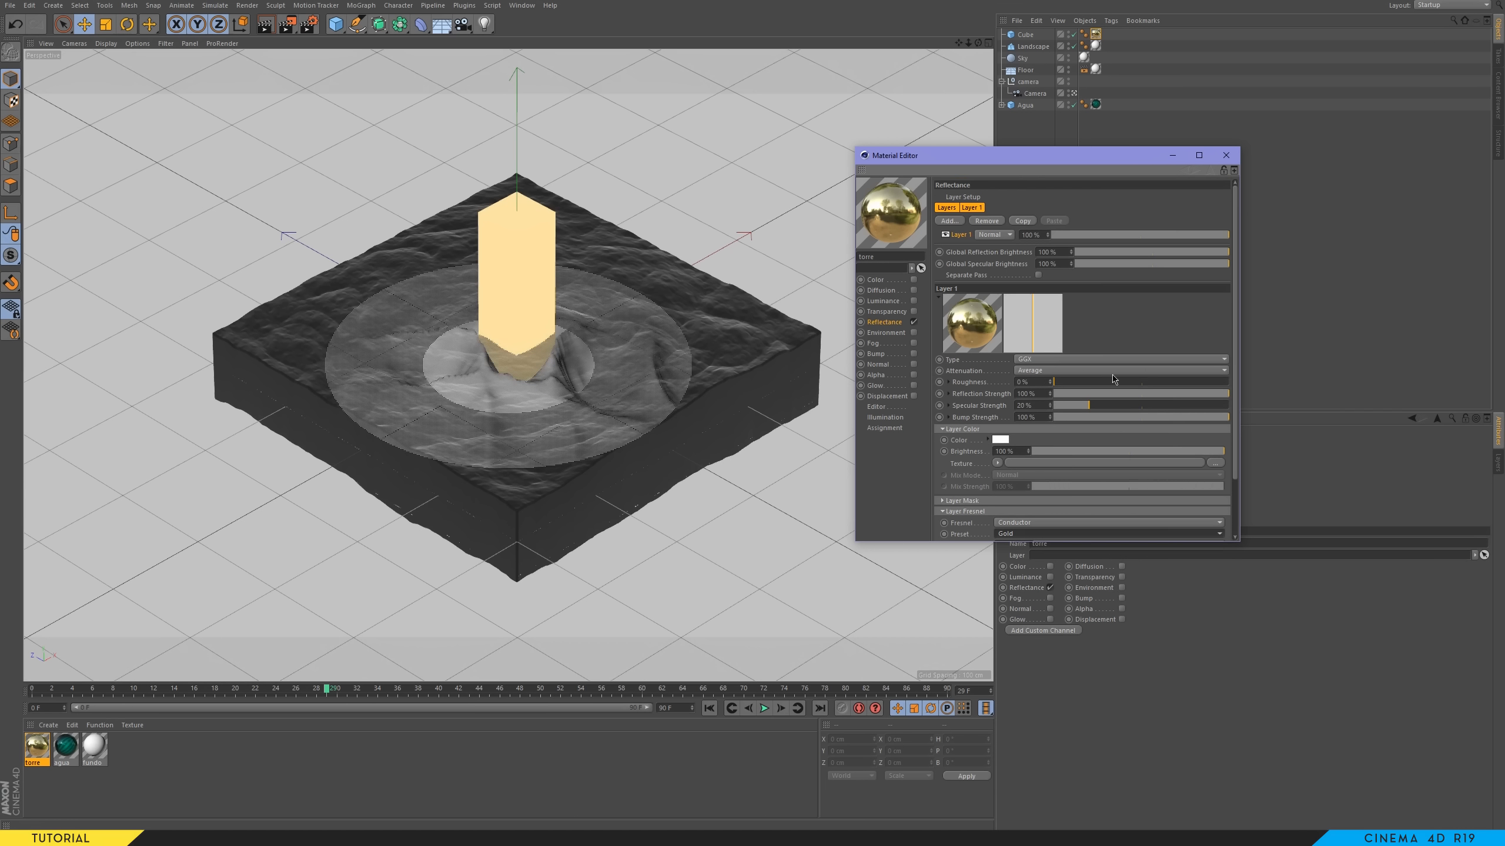
{"action": "double_click", "coordinate": [1022, 381]}
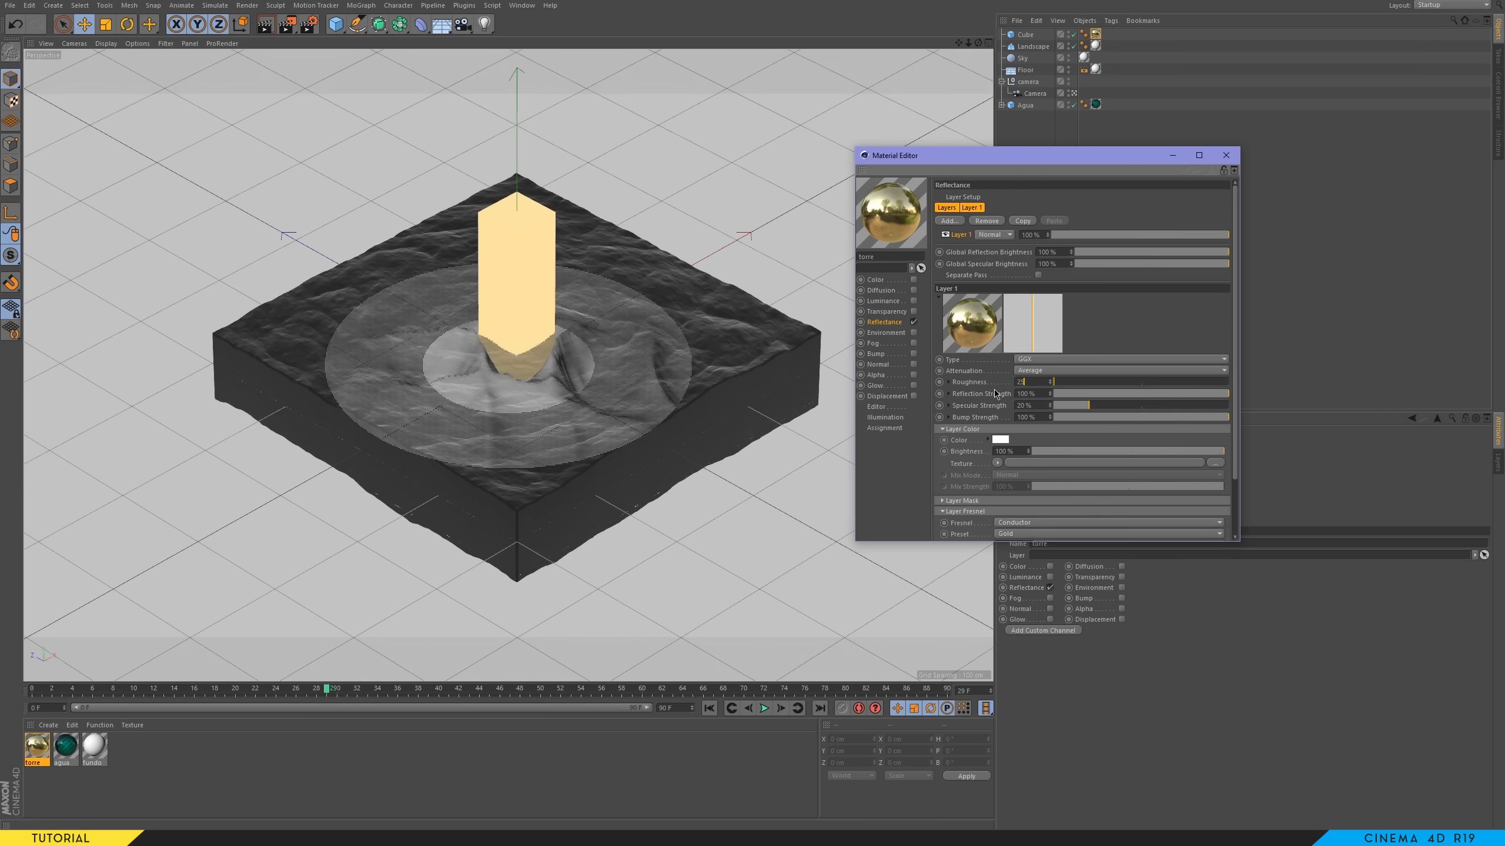
{"action": "key", "text": "Return"}
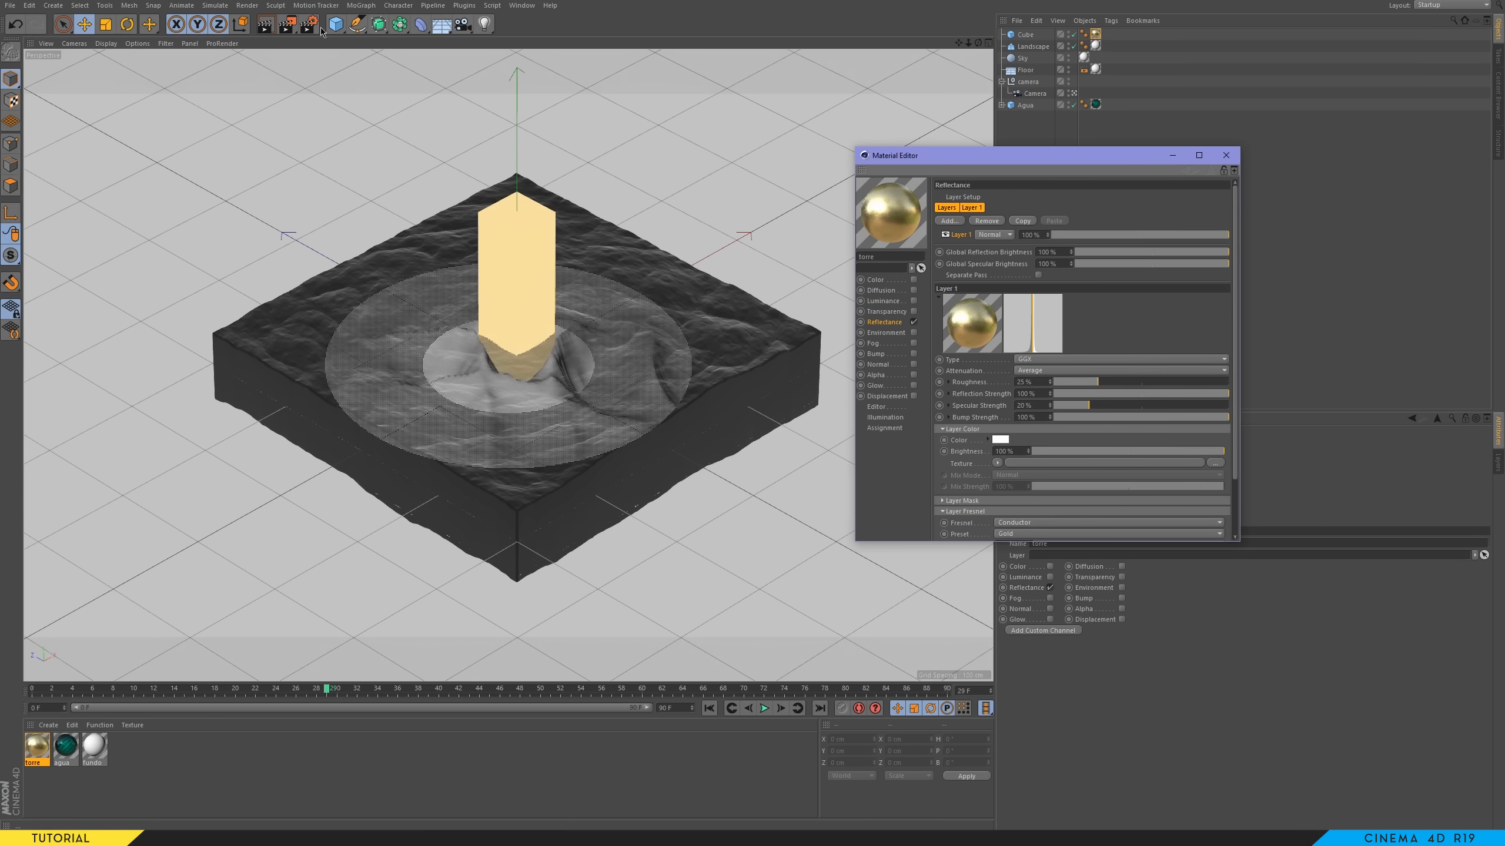
- Preview the scene with the interactive render region and reduce the gold layer's reflection strength to about 50%
{"action": "mouse_move", "coordinate": [292, 31]}
{"action": "left_mouse_down"}
{"action": "mouse_move", "coordinate": [355, 178]}
{"action": "mouse_move", "coordinate": [356, 254]}
{"action": "left_mouse_up"}
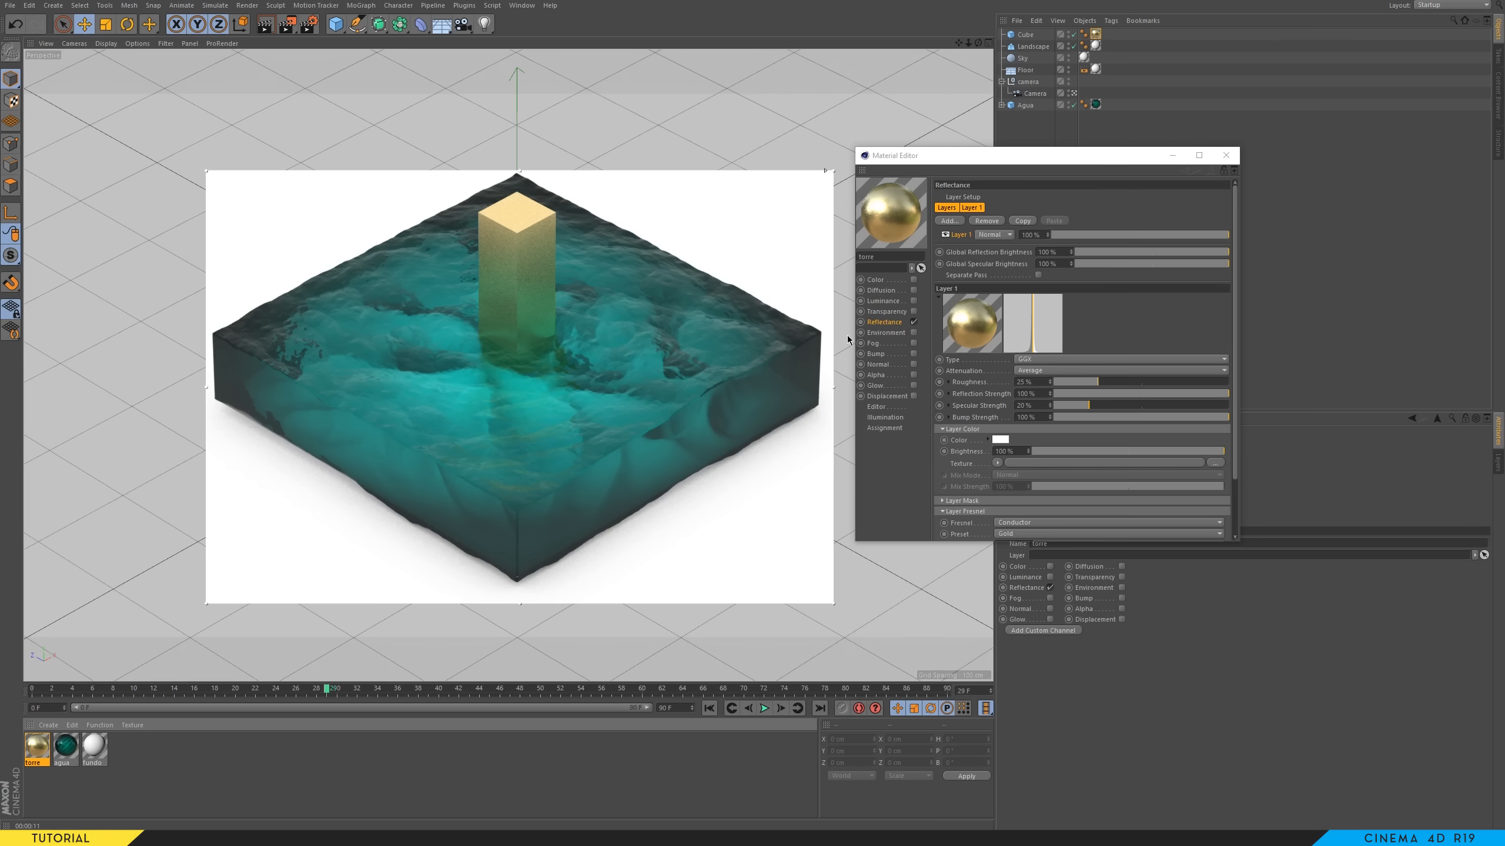
{"action": "key", "text": "ctrl+r"}
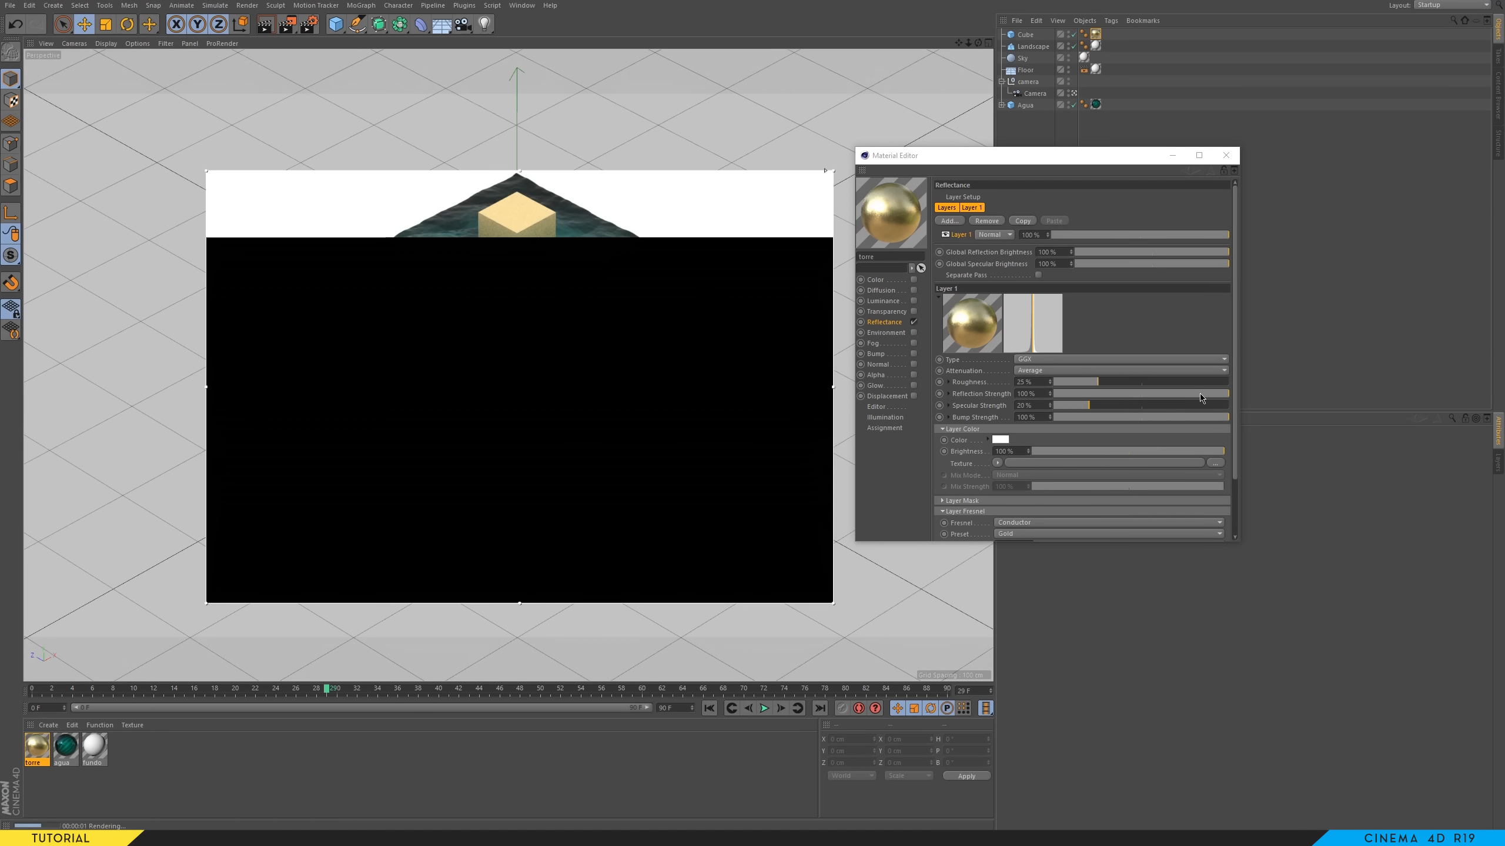
{"action": "left_click_drag", "start_coordinate": [1202, 398], "coordinate": [1144, 403]}
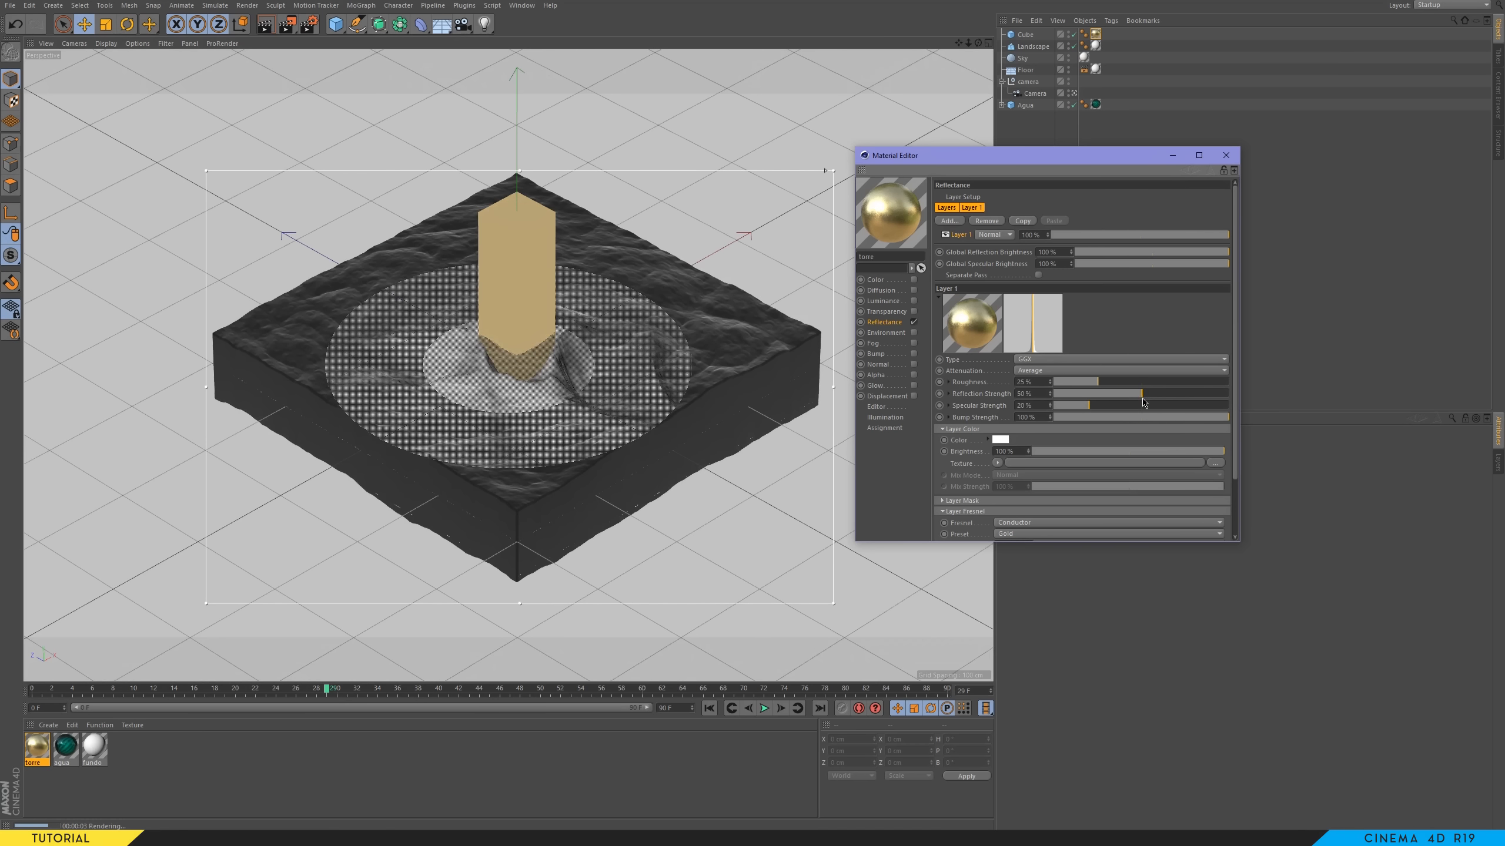
- Render the view, add a light, raise it above the block and move it to about -291 cm in X
{"action": "key", "text": "ctrl+r"}
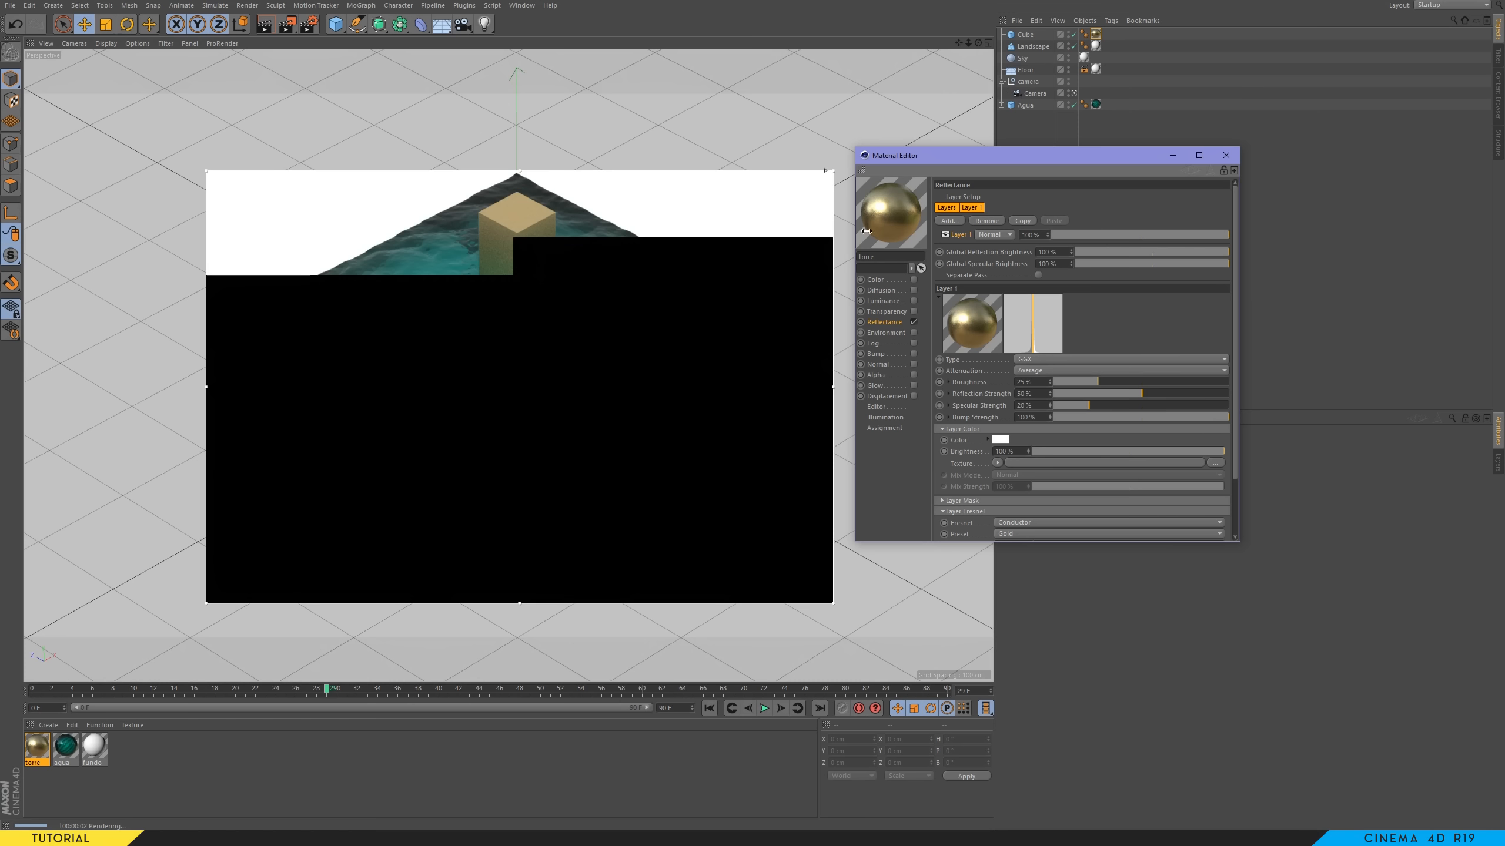
{"action": "left_click", "coordinate": [1001, 82]}
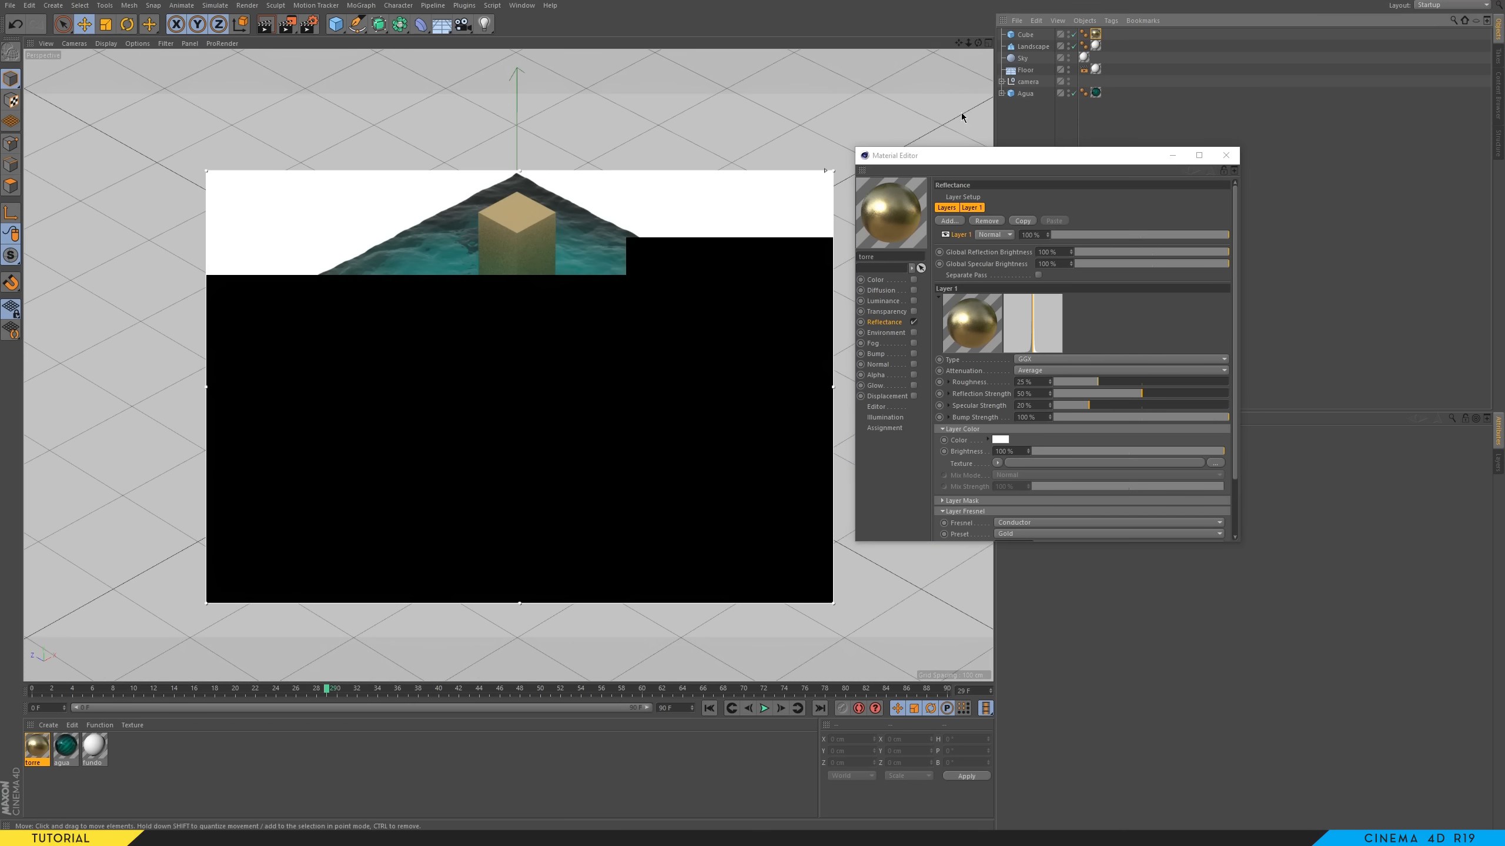
{"action": "left_click", "coordinate": [483, 24]}
{"action": "left_click_drag", "start_coordinate": [519, 190], "coordinate": [522, 8]}
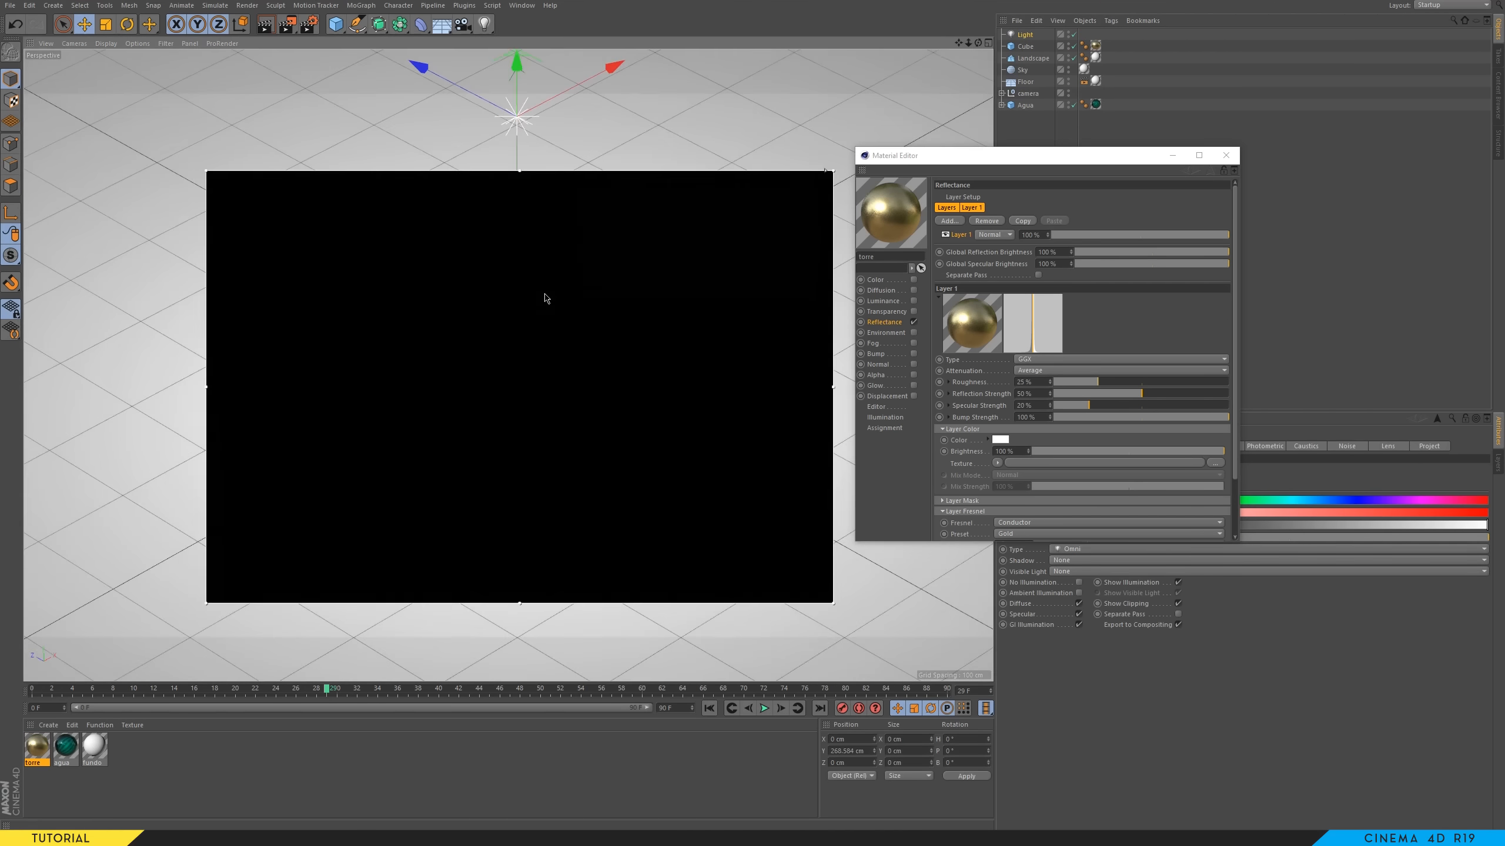
{"action": "left_click_drag", "start_coordinate": [613, 65], "coordinate": [383, 222]}
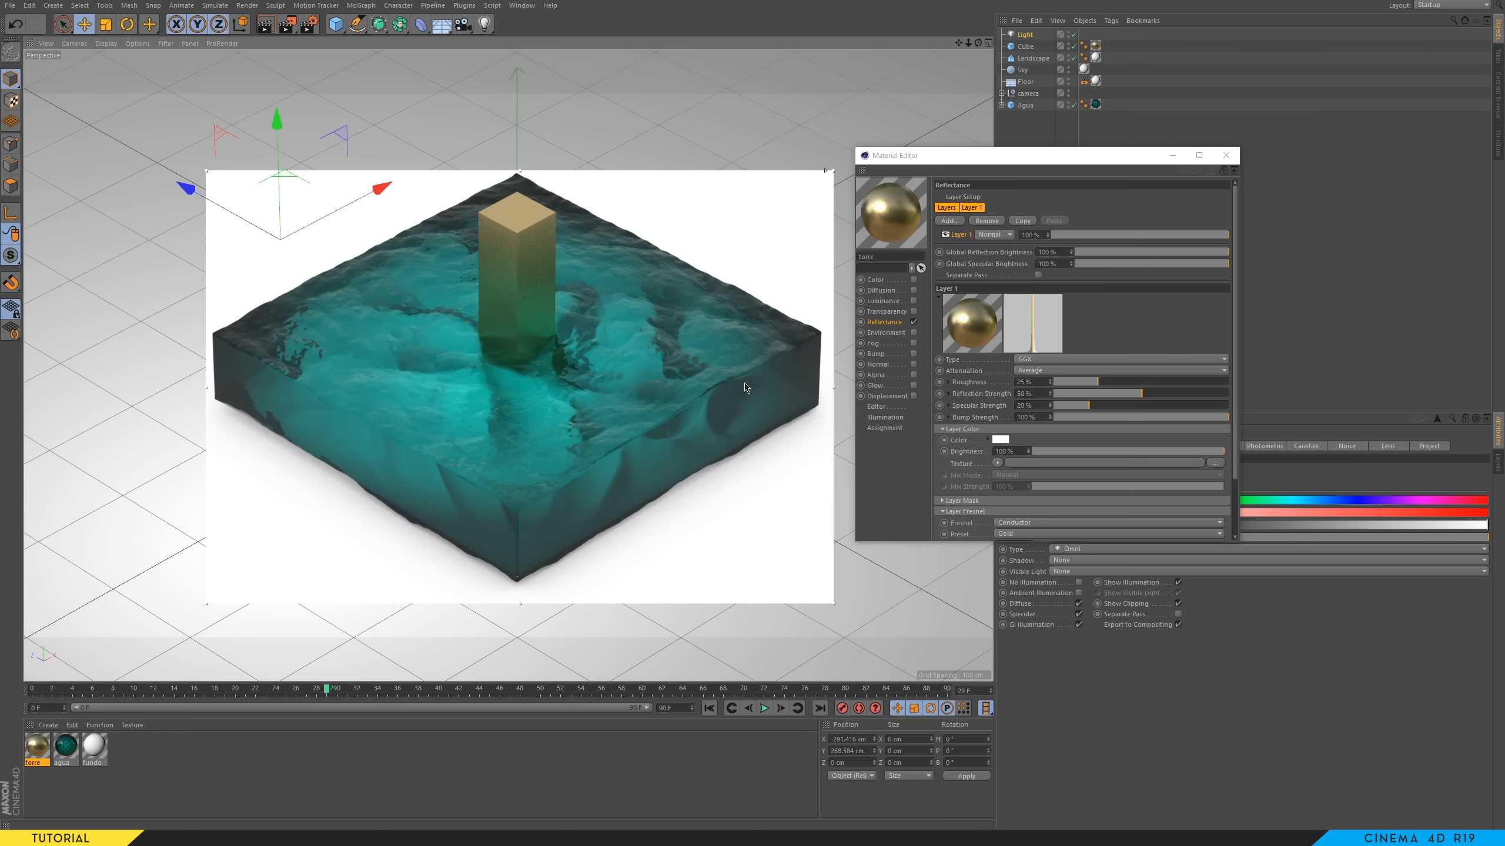
- Set the Physical renderer's maximum ambient occlusion subdivision to 6
{"action": "key", "text": "ctrl+b"}
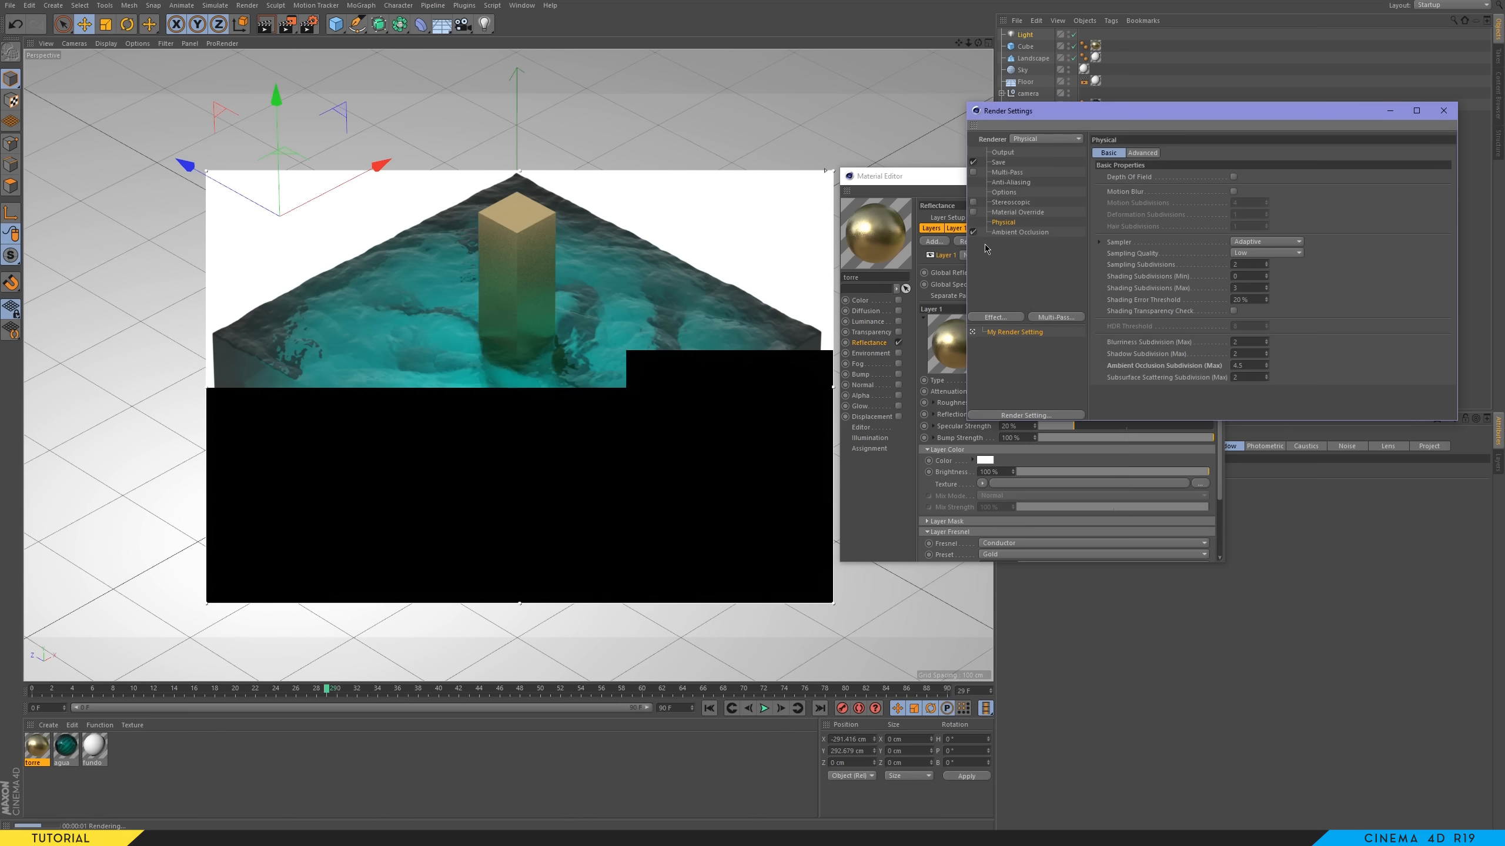
{"action": "left_click", "coordinate": [1014, 233]}
{"action": "left_click", "coordinate": [1004, 222]}
{"action": "type", "text": "6"}
{"action": "key", "text": "Return"}
- Narrow the interactive render region to a strip around the tower and set the sampling quality to High
{"action": "left_click_drag", "start_coordinate": [205, 382], "coordinate": [451, 382]}
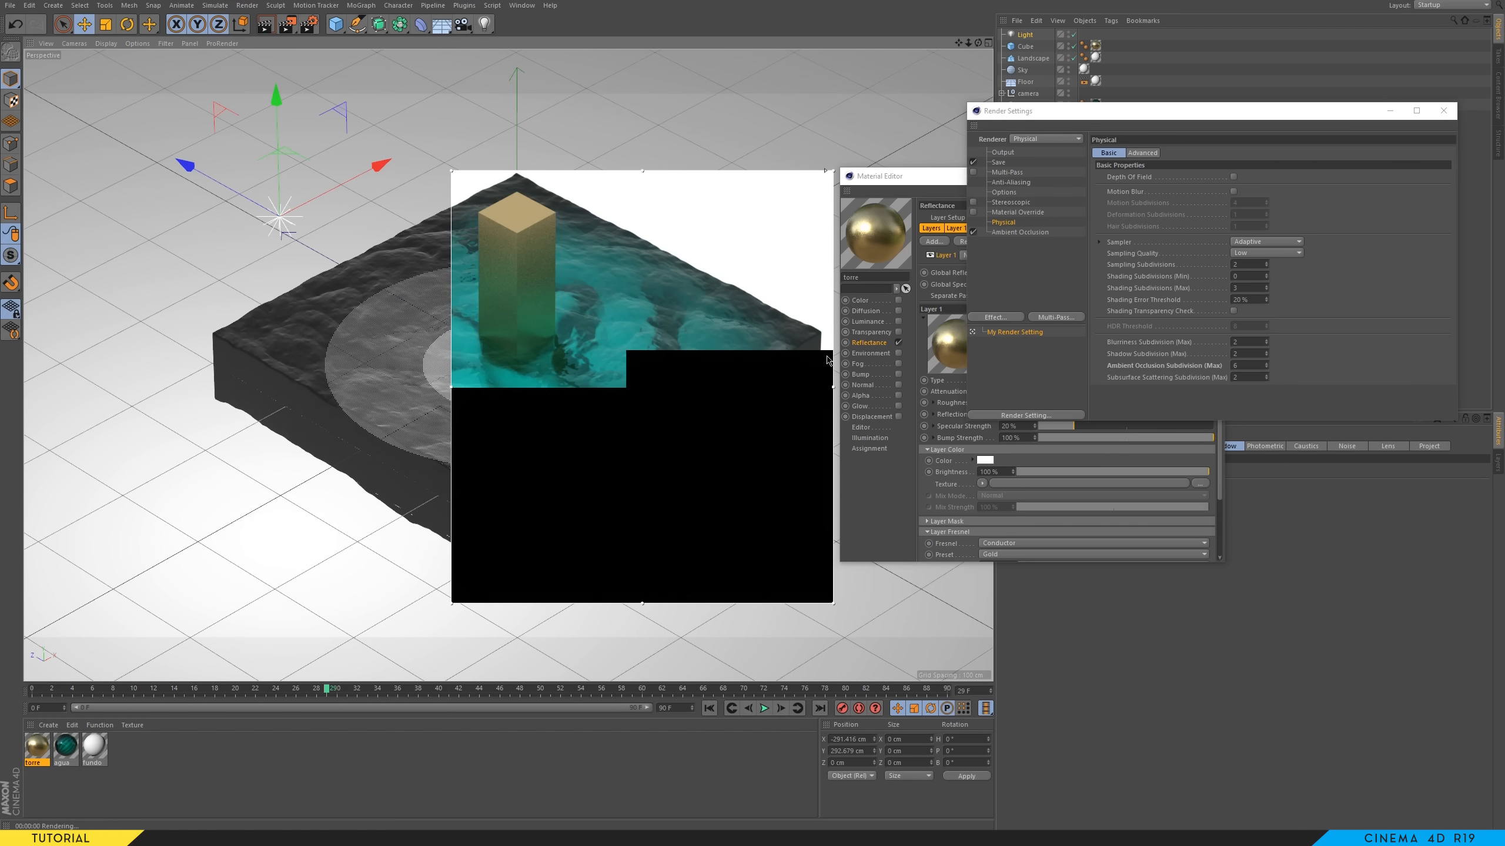
{"action": "left_click_drag", "start_coordinate": [829, 386], "coordinate": [581, 386]}
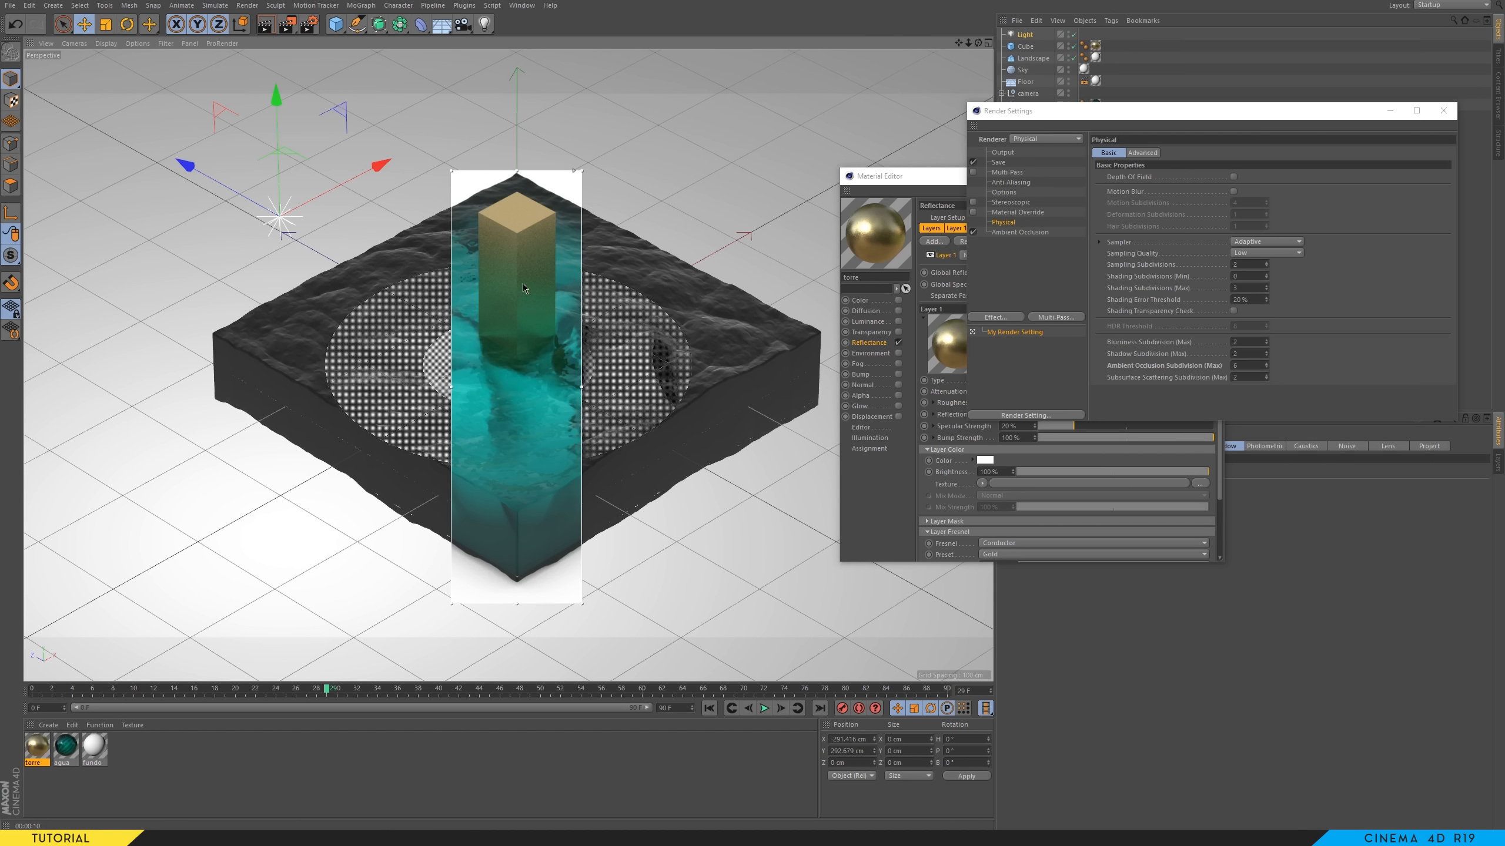
{"action": "left_click", "coordinate": [1140, 255]}
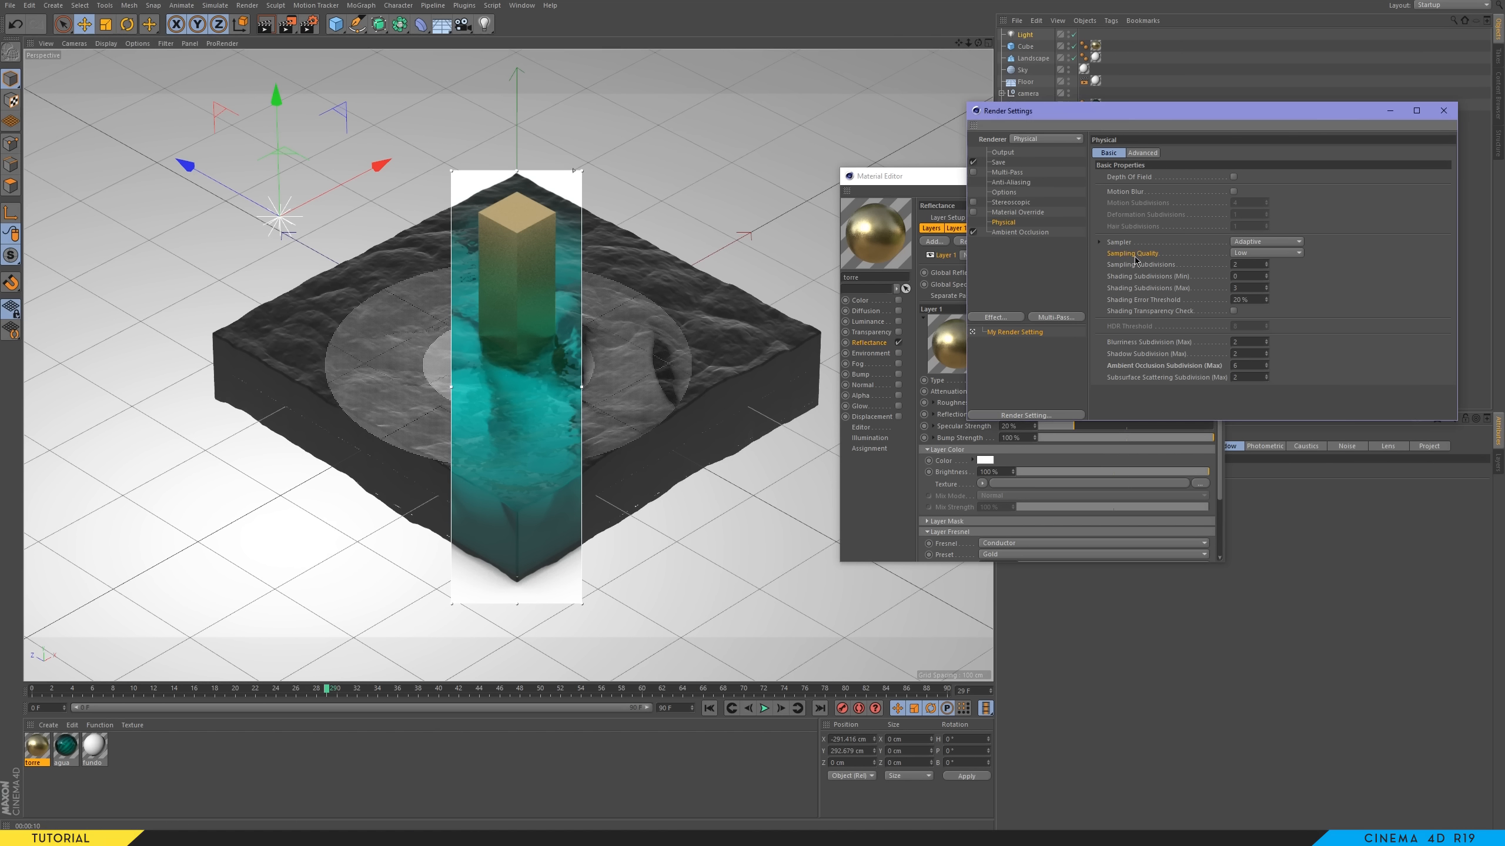
{"action": "left_click", "coordinate": [1253, 254]}
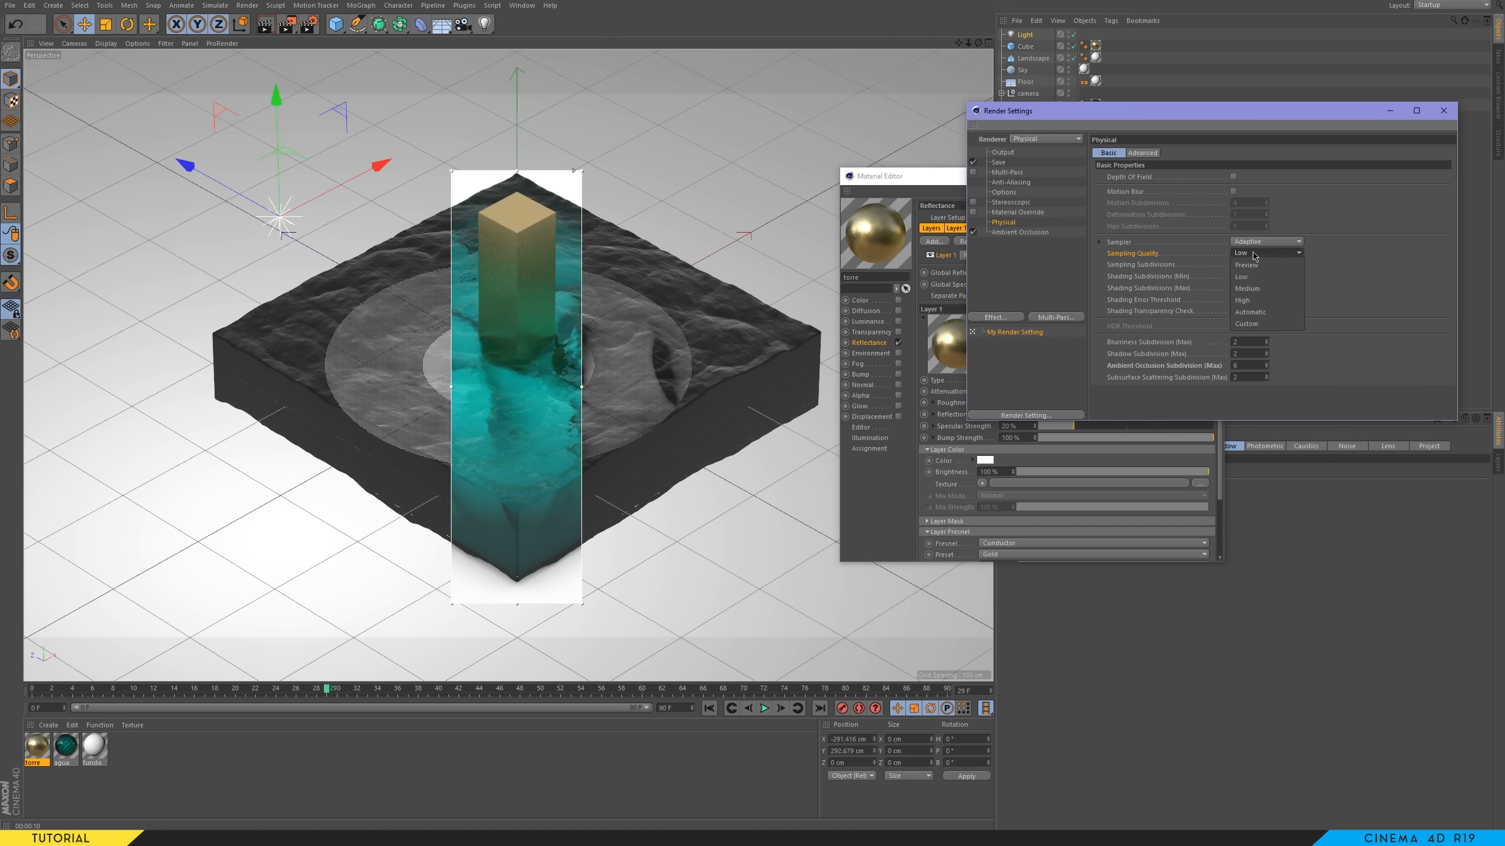
{"action": "left_click", "coordinate": [1248, 301]}
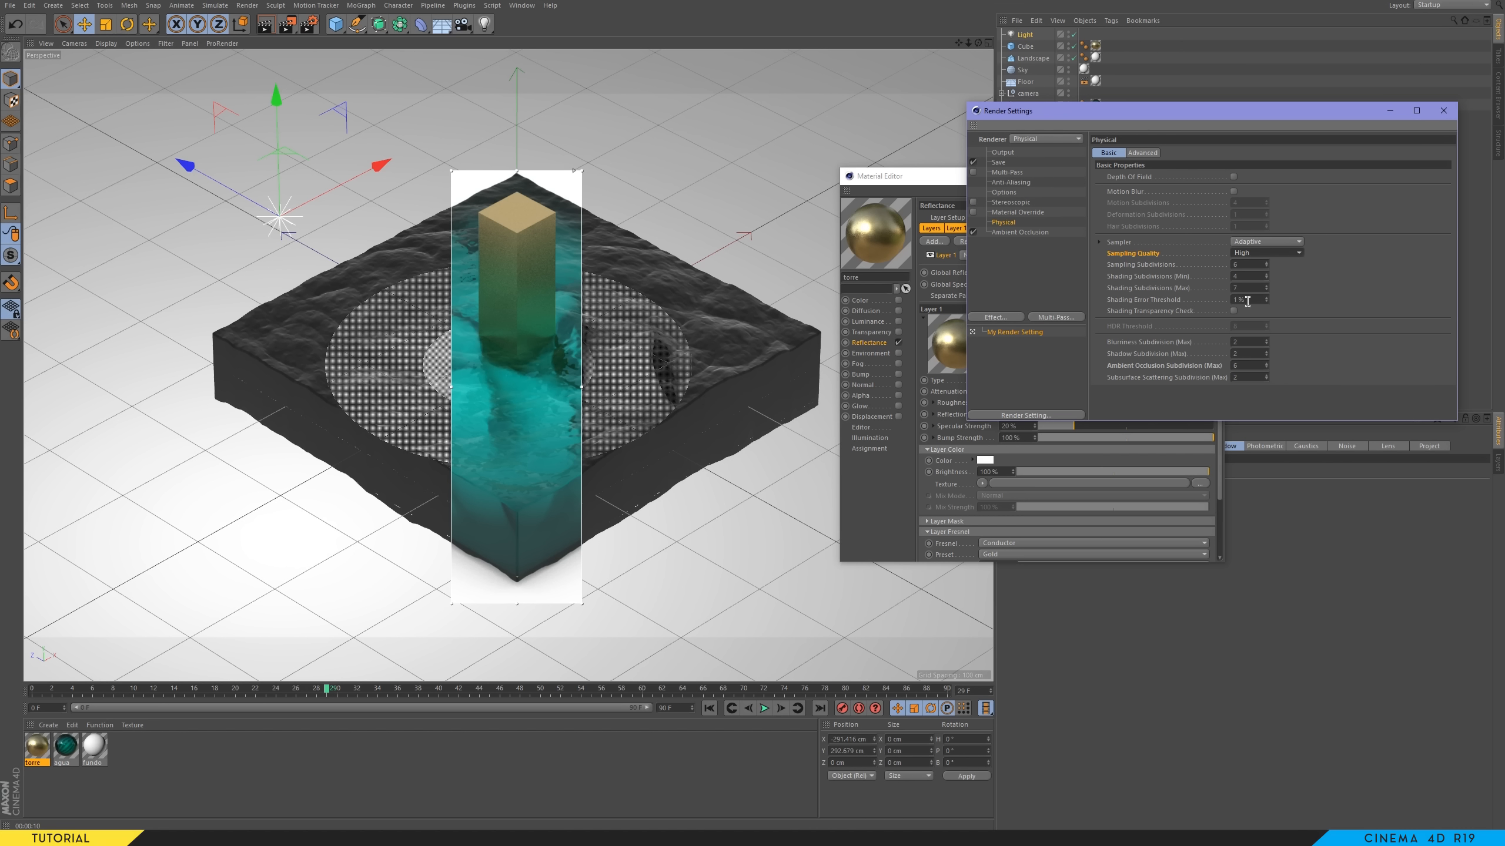
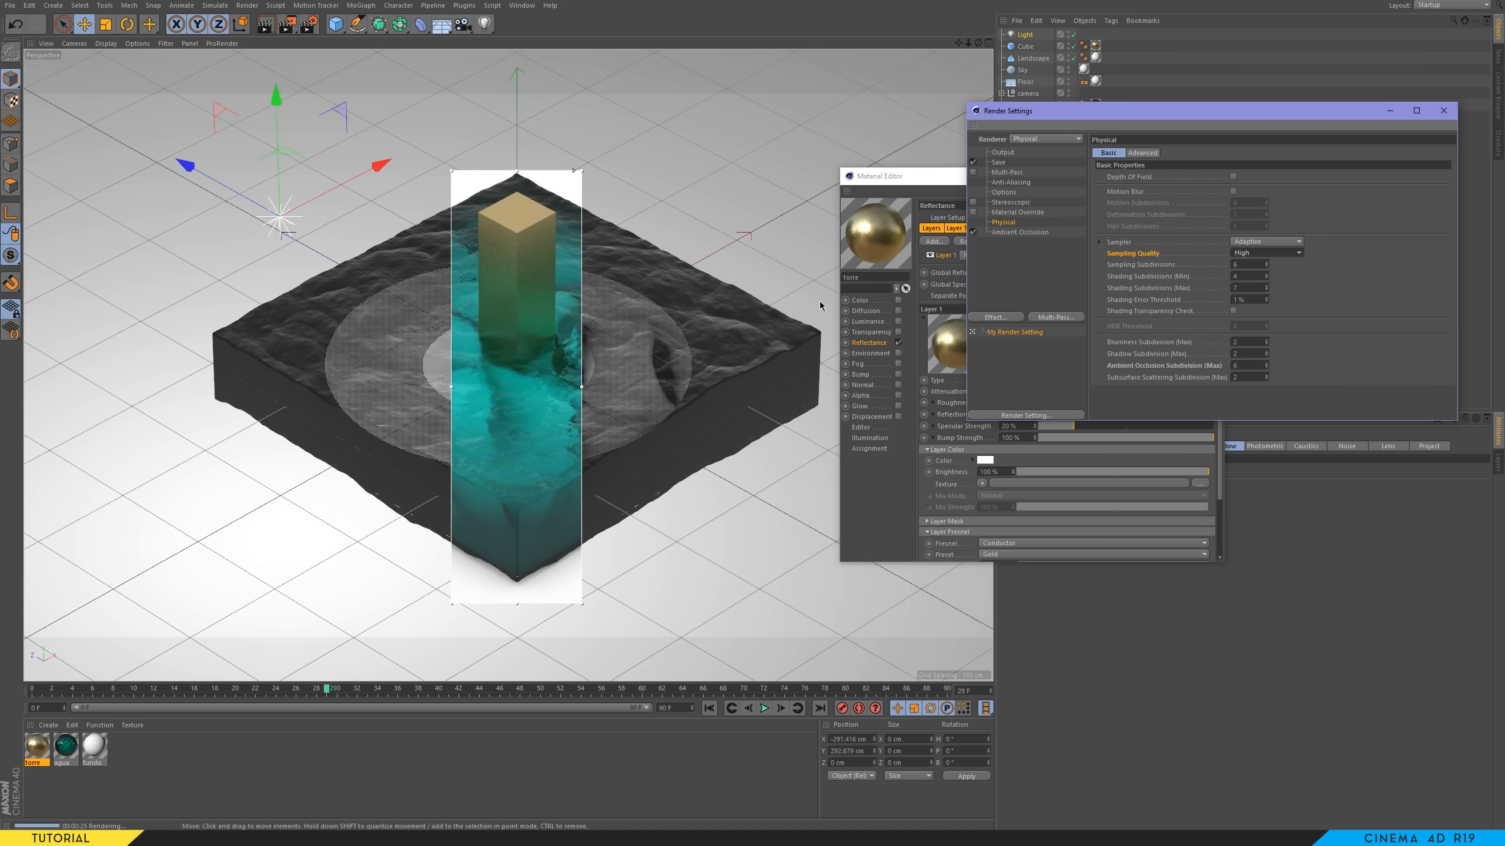
- Set the sampling quality to Low and the gold reflection layer's roughness to 15%
{"action": "left_click", "coordinate": [1266, 253]}
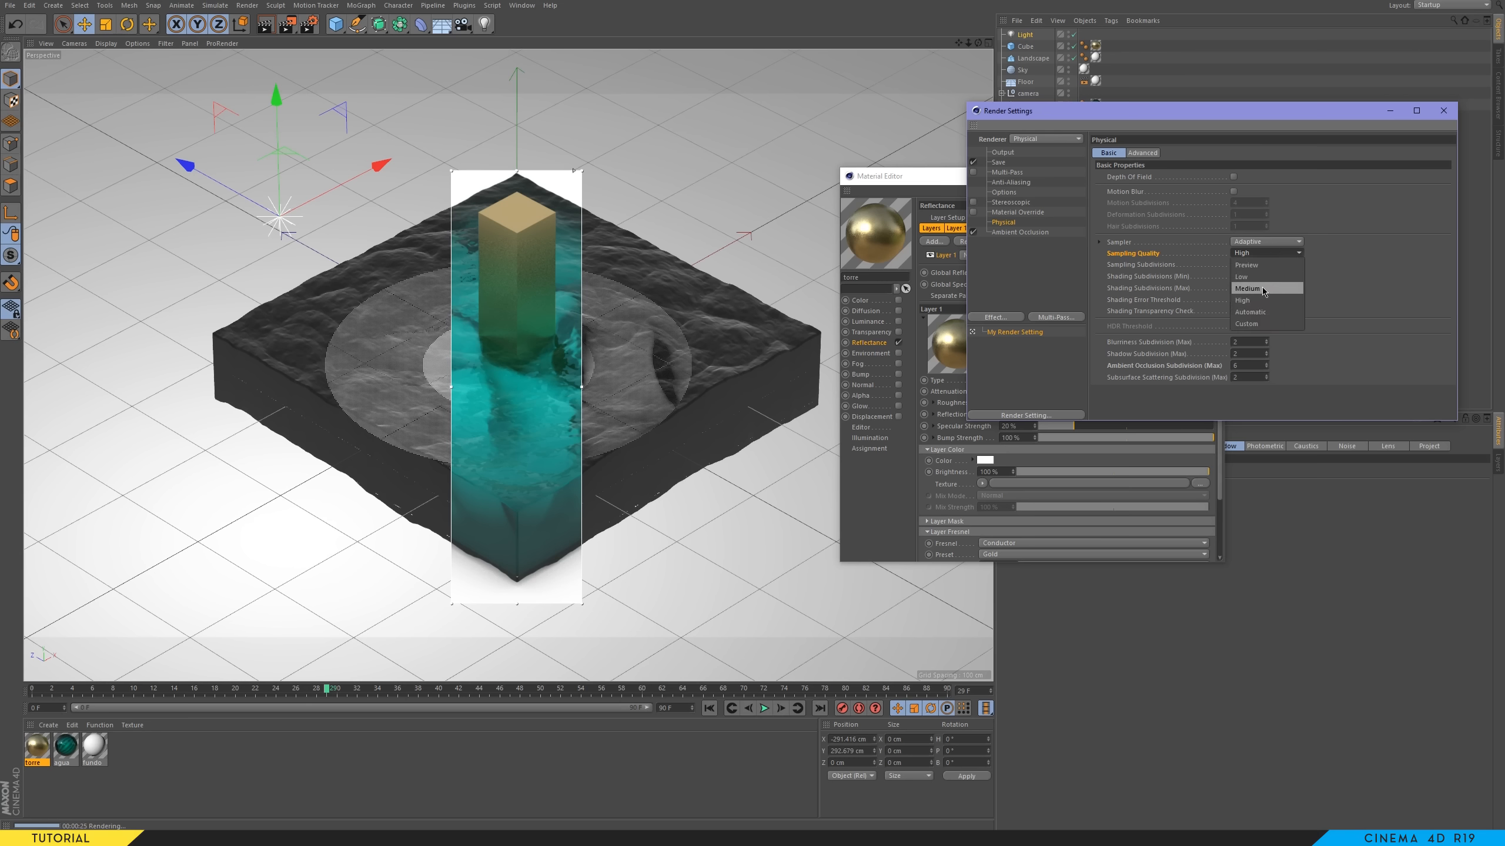
{"action": "left_click", "coordinate": [1266, 278]}
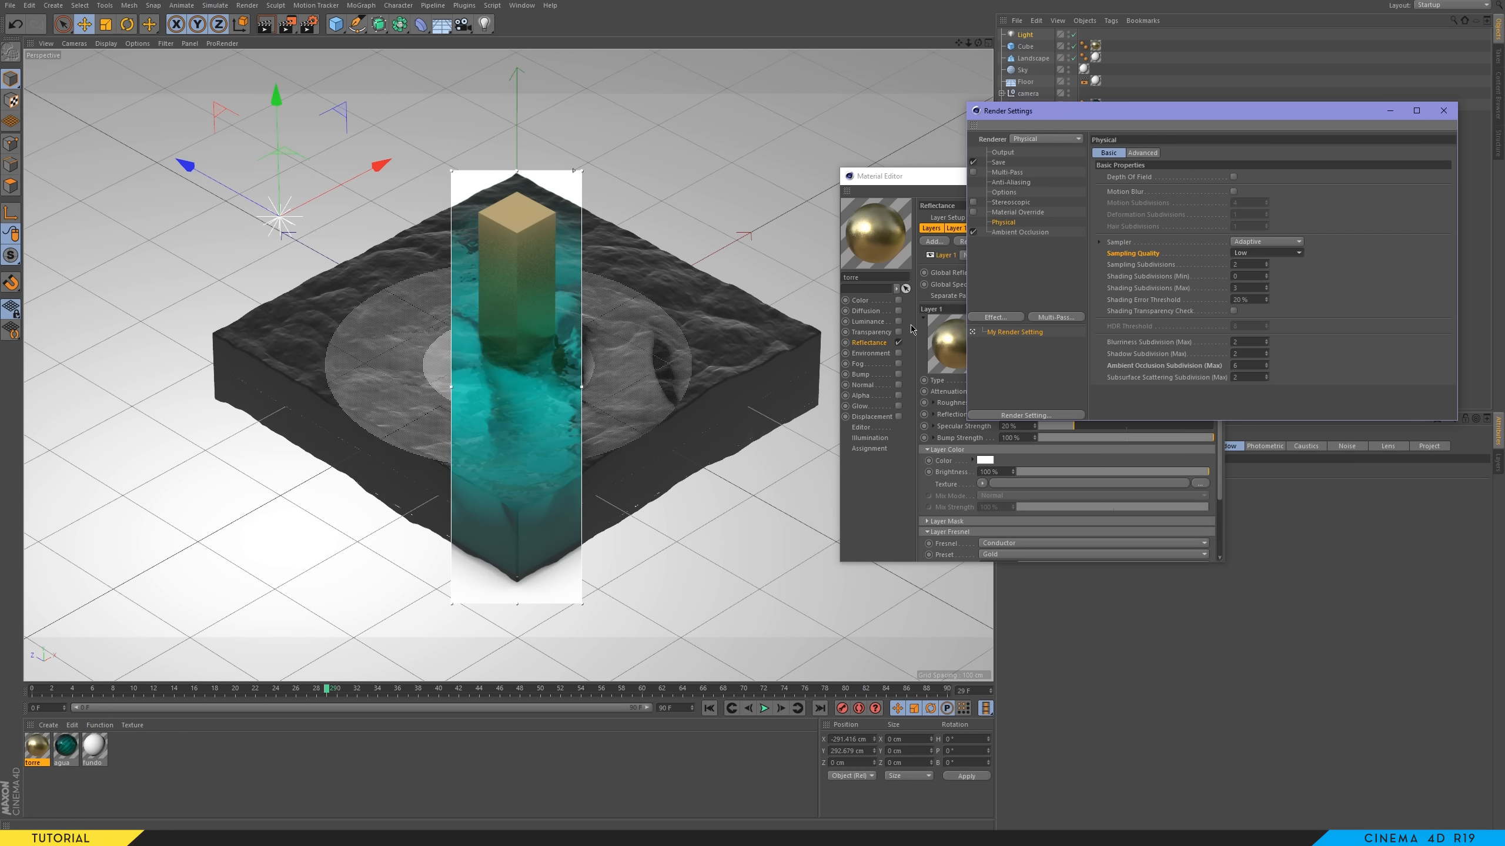
{"action": "left_click_drag", "start_coordinate": [1114, 112], "coordinate": [1184, 40]}
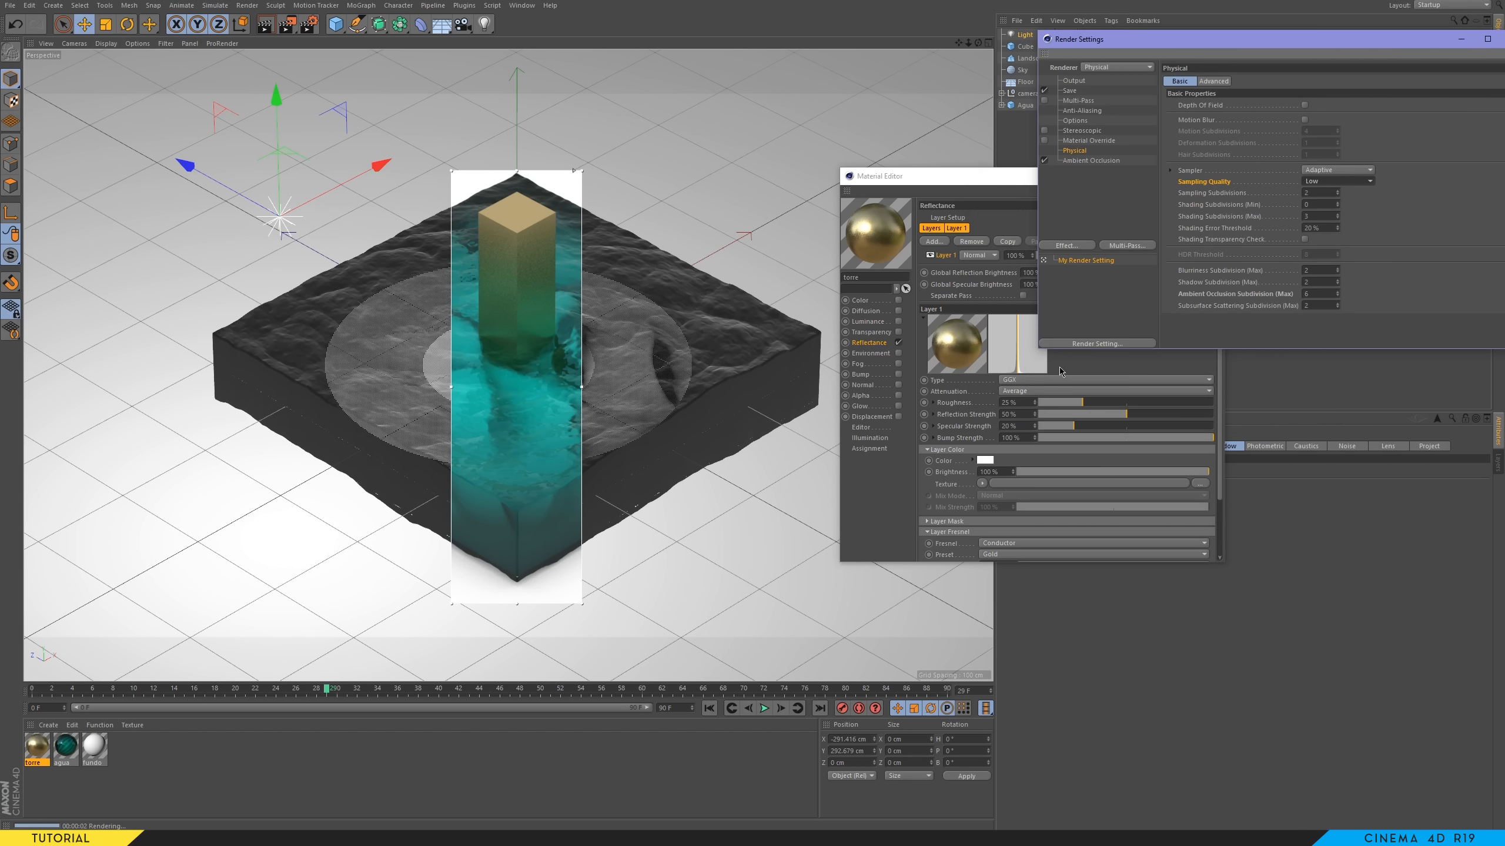
{"action": "left_click_drag", "start_coordinate": [1021, 402], "coordinate": [962, 406]}
{"action": "type", "text": "15"}
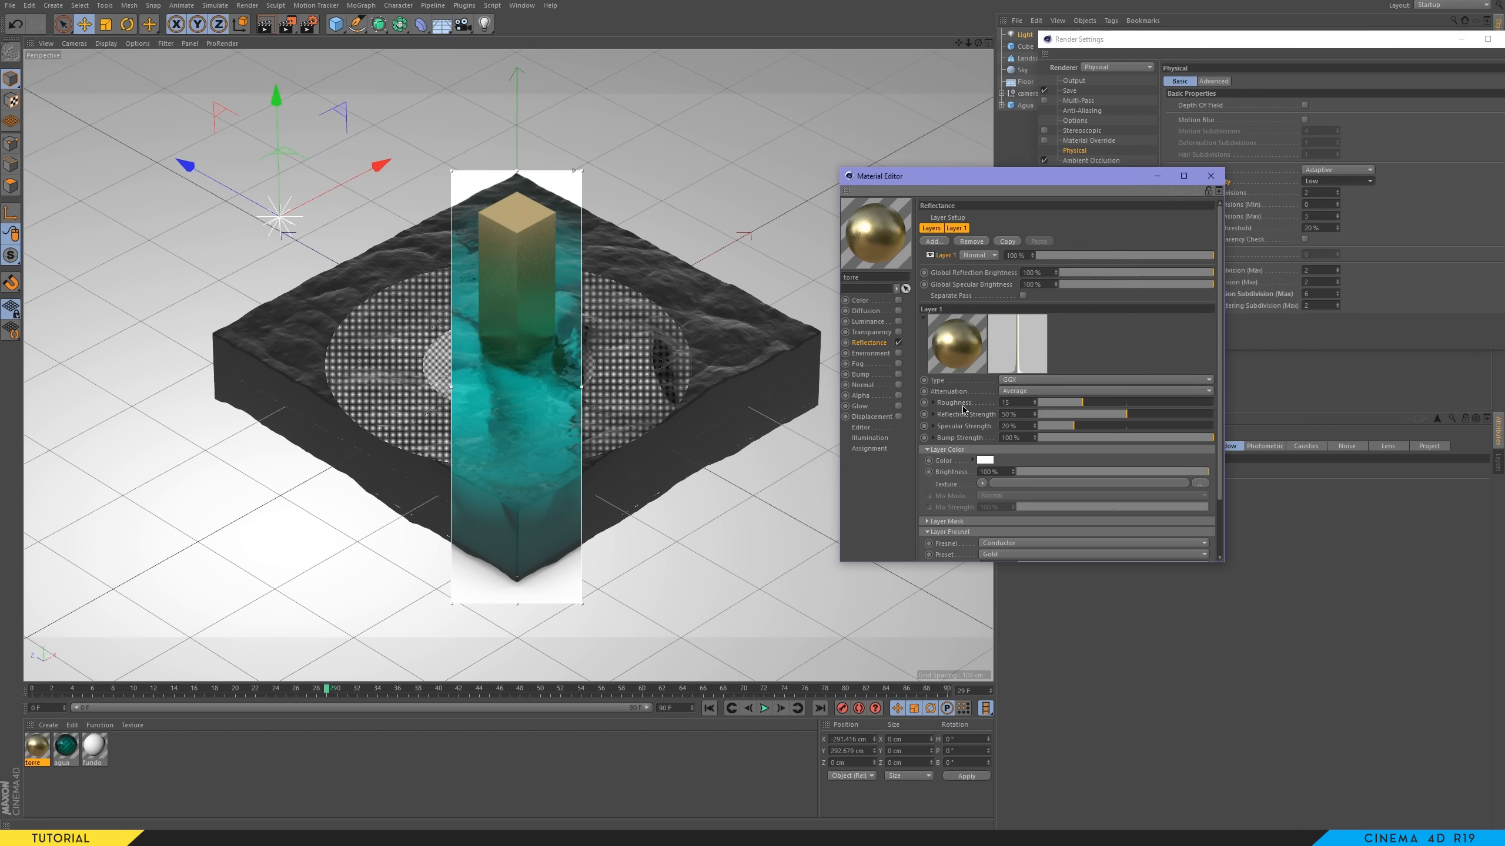
{"action": "key", "text": "Return"}
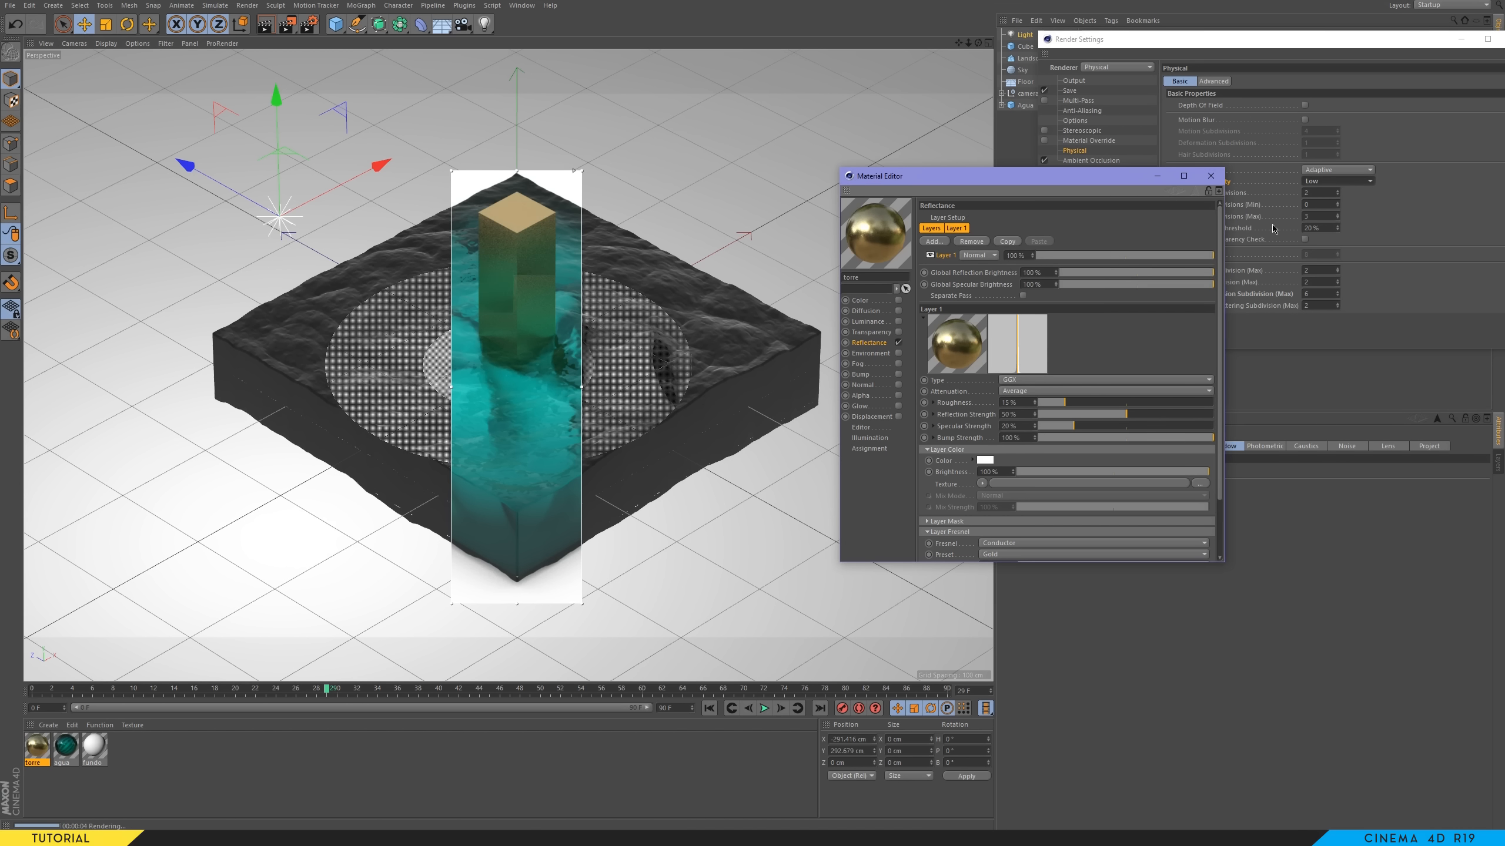
- Preview the tower at High sampling quality with the interactive render region shrunk to its upper part
{"action": "left_click", "coordinate": [1340, 181]}
{"action": "left_click", "coordinate": [1329, 229]}
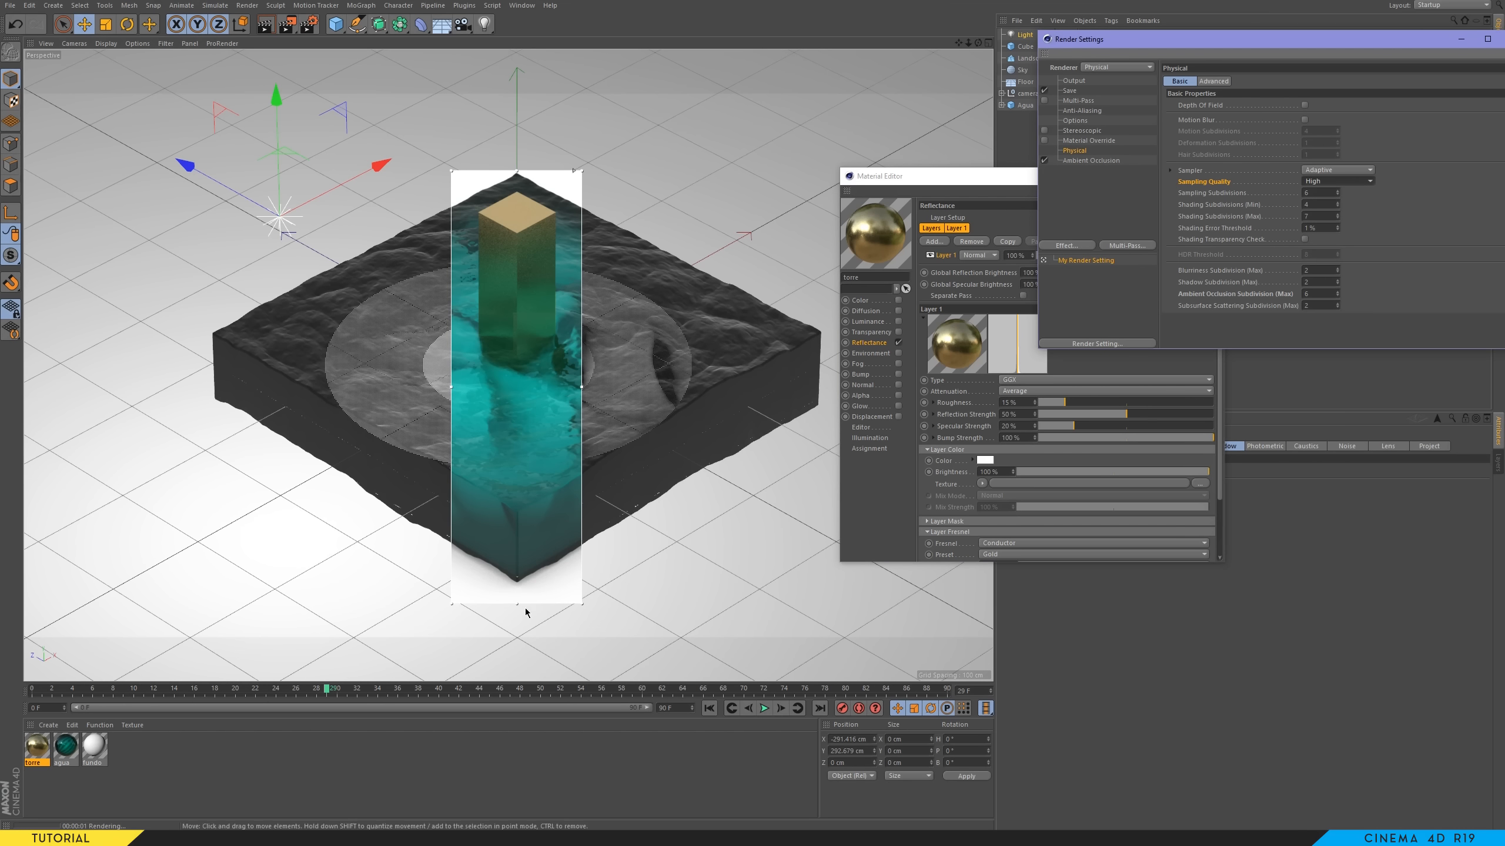
{"action": "left_click_drag", "start_coordinate": [519, 603], "coordinate": [520, 304]}
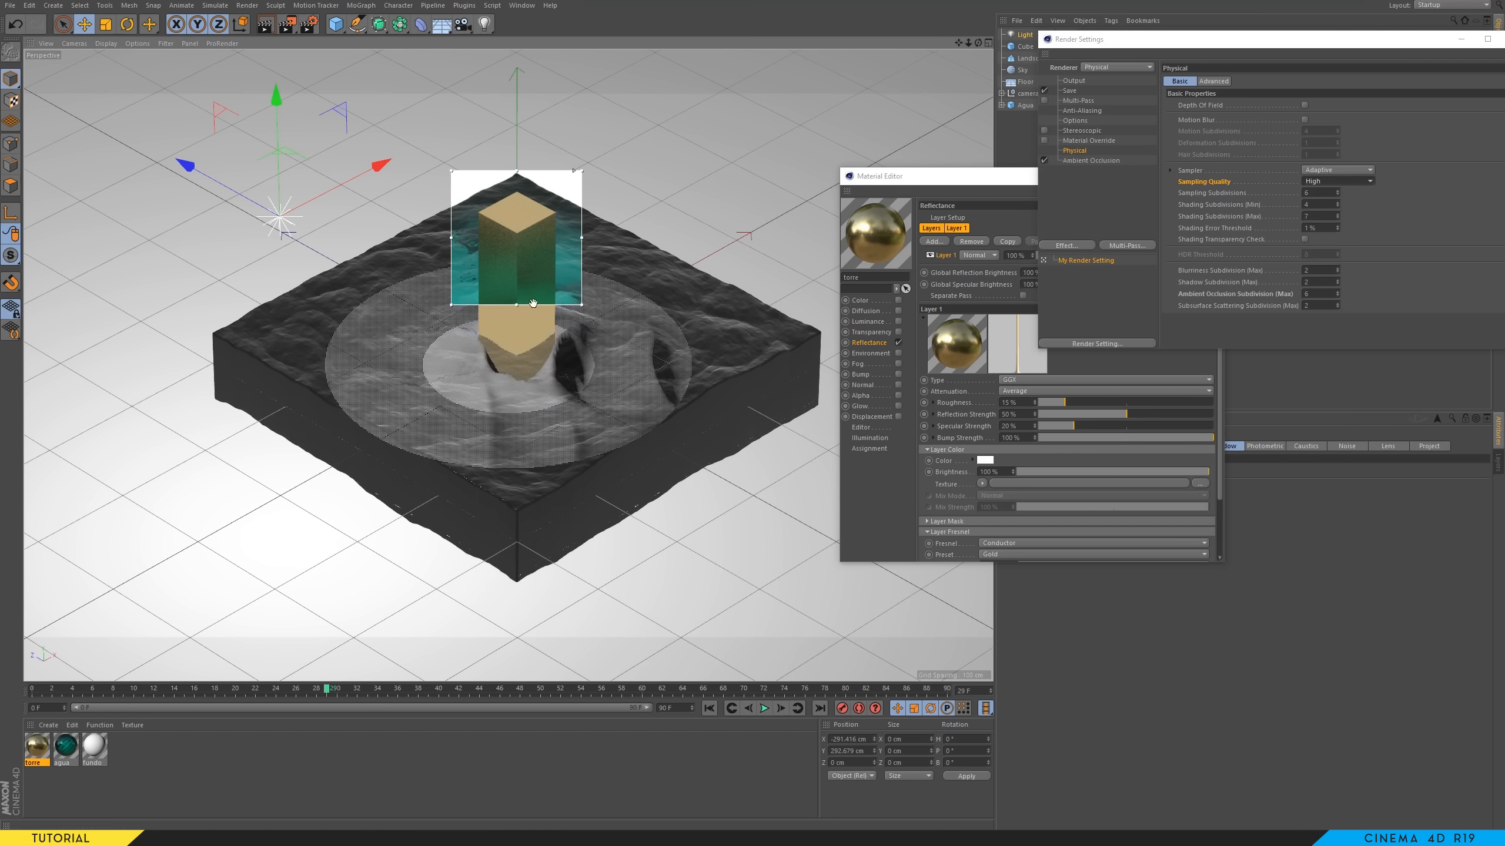
{"action": "left_click_drag", "start_coordinate": [516, 171], "coordinate": [517, 203]}
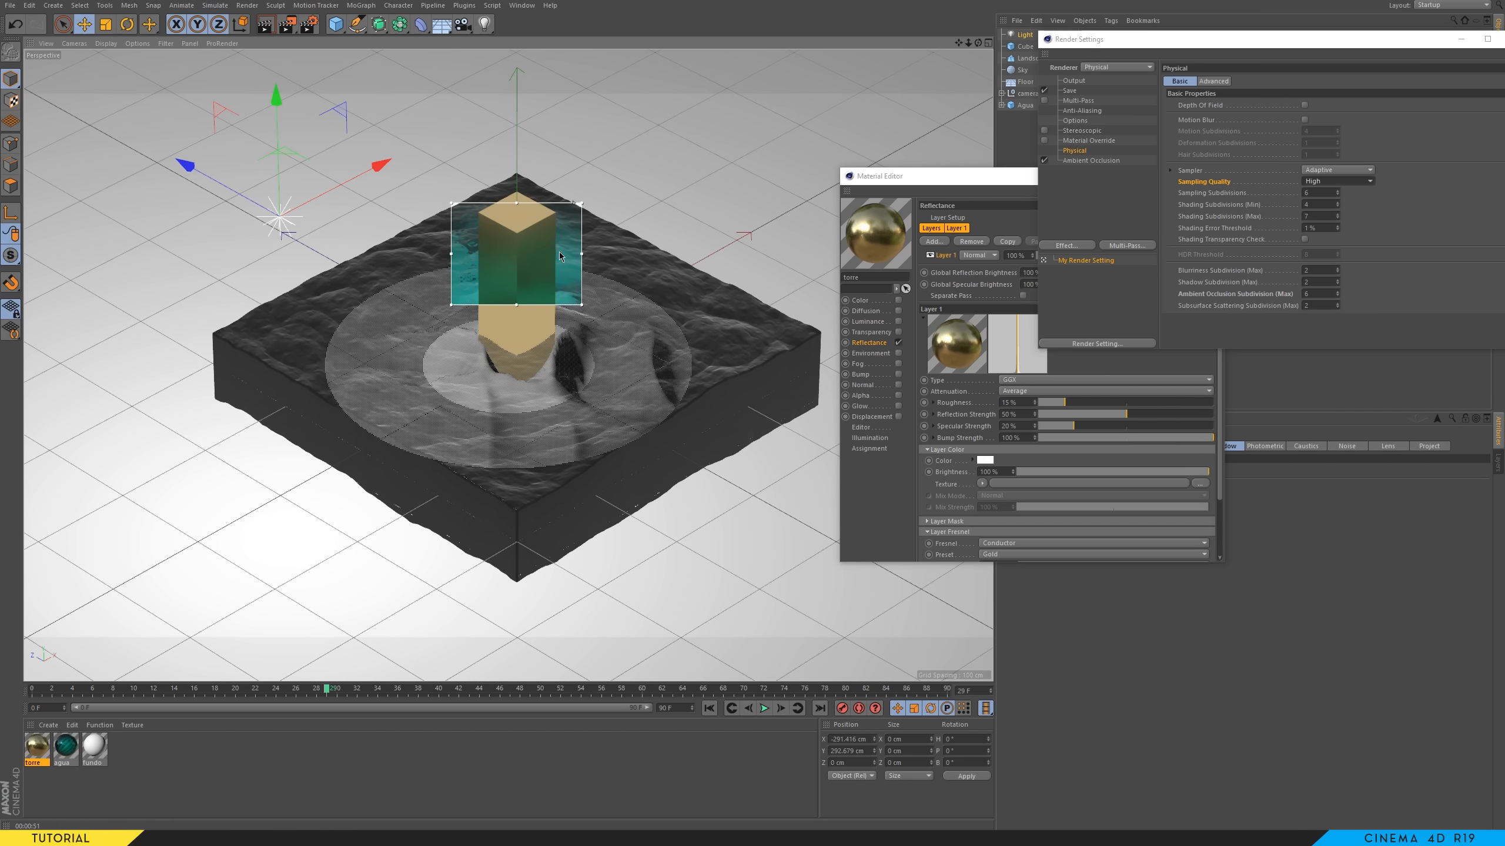
- Enlarge the interactive render region to cover the whole water block
{"action": "left_click_drag", "start_coordinate": [588, 200], "coordinate": [834, 175]}
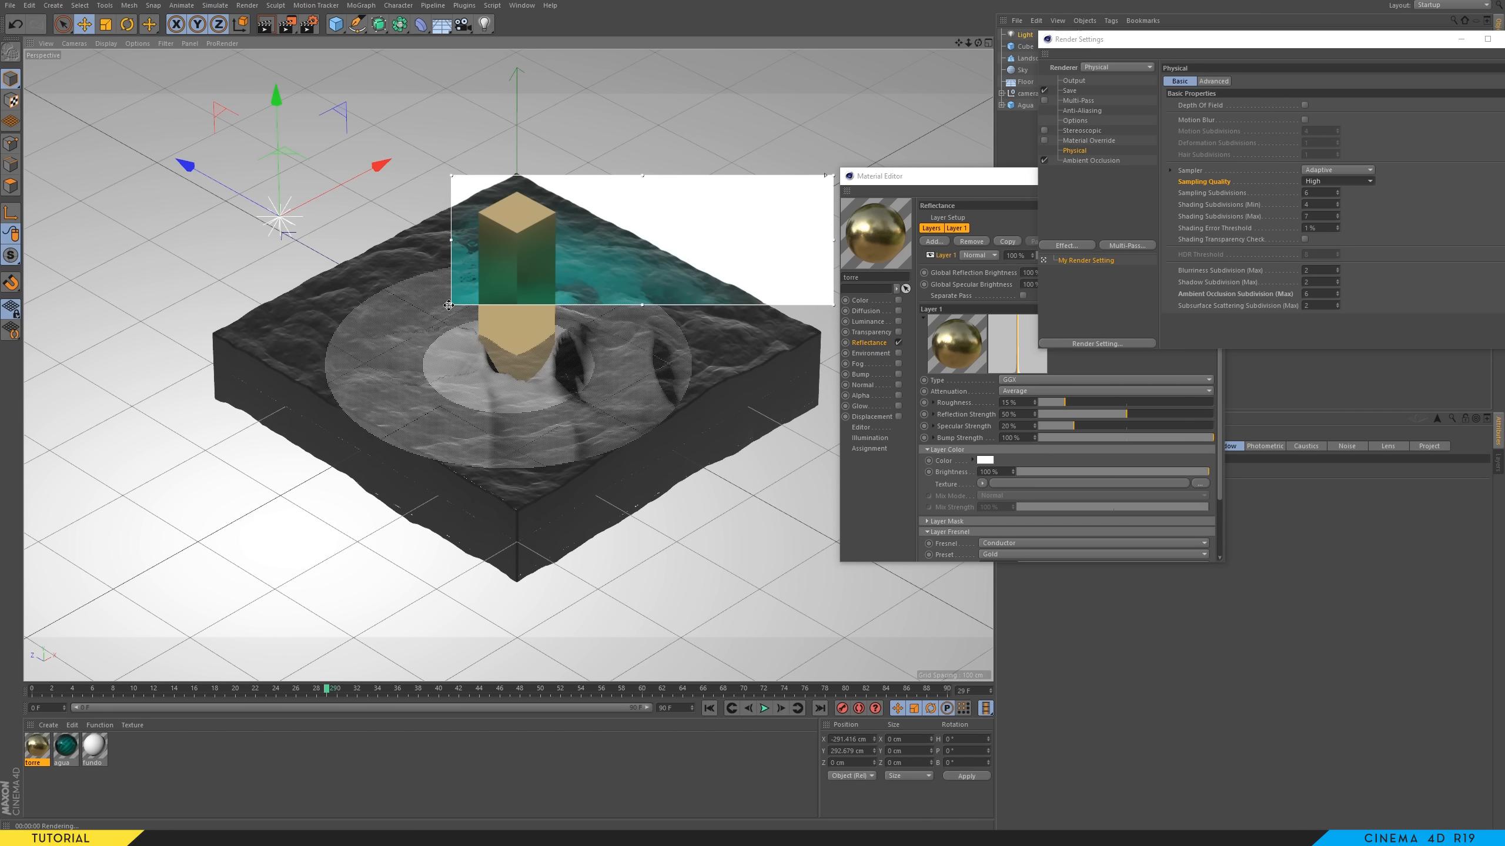
{"action": "left_click_drag", "start_coordinate": [451, 305], "coordinate": [164, 584]}
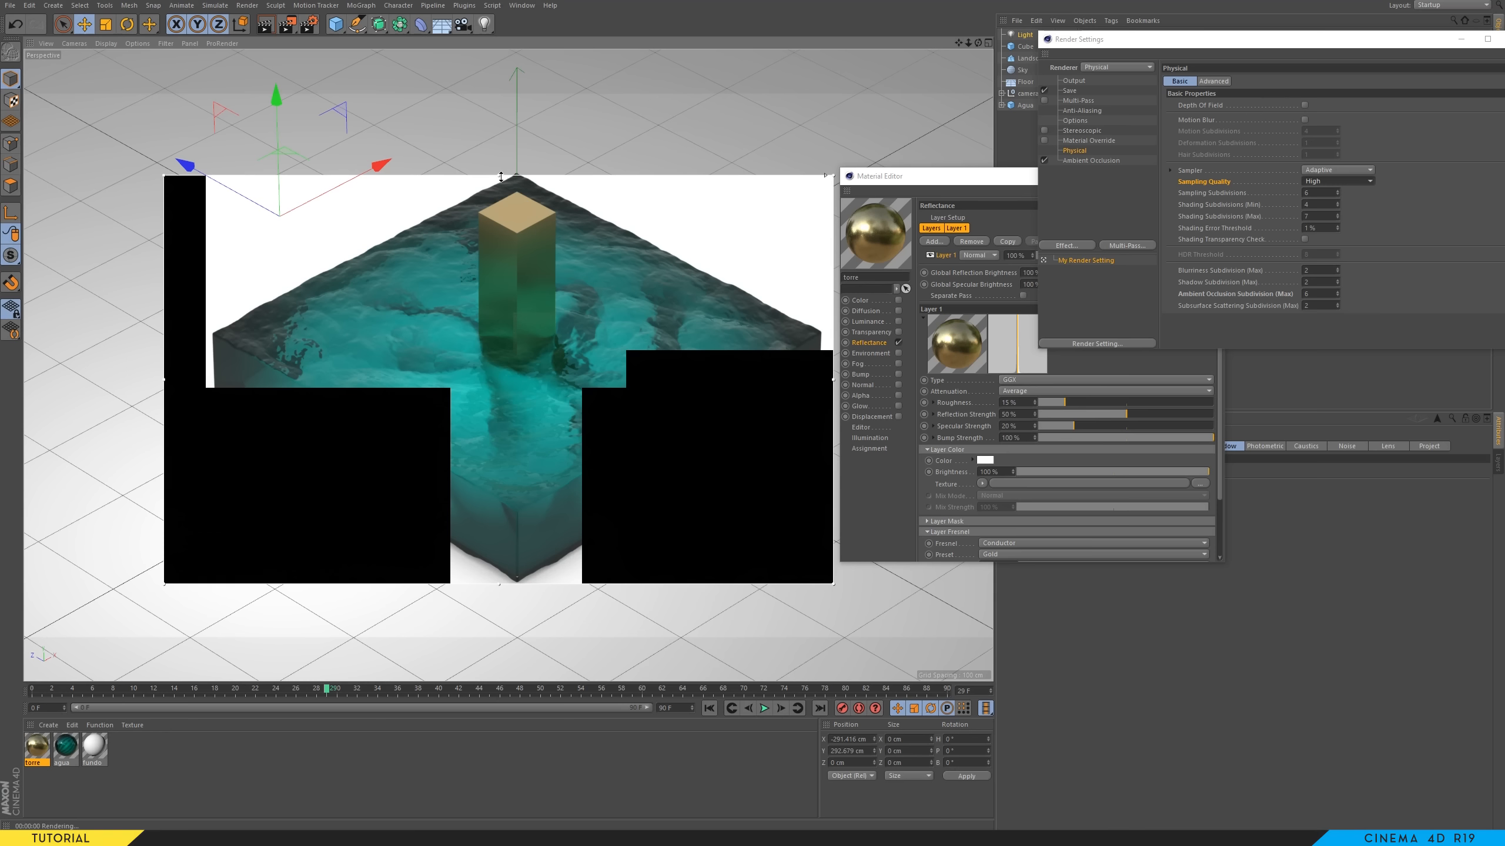
{"action": "left_click_drag", "start_coordinate": [513, 179], "coordinate": [513, 154]}
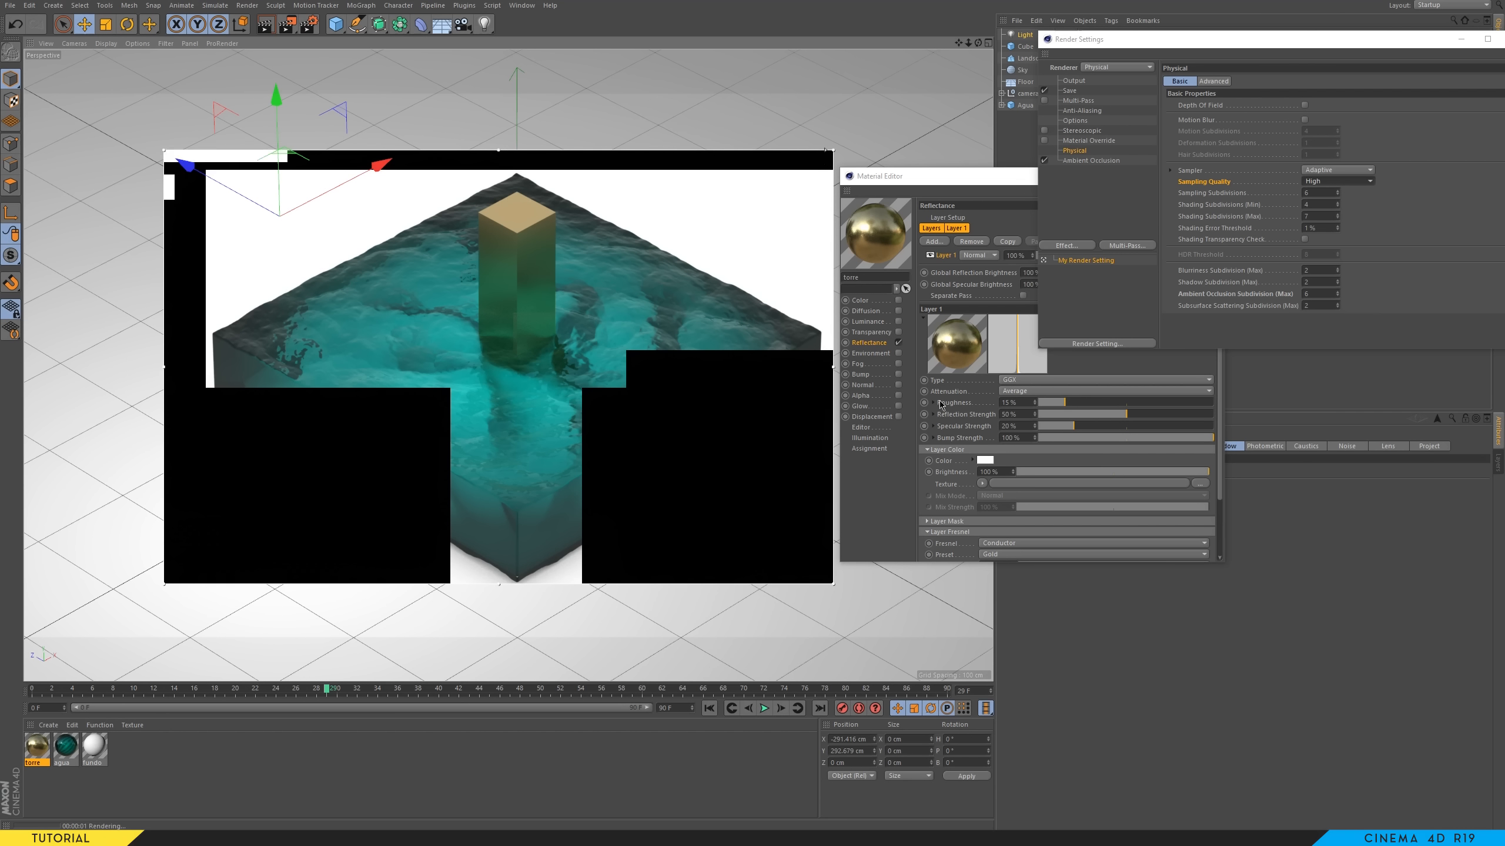
- Return the sampling quality to Low and close the render settings and the material editor
{"action": "left_click", "coordinate": [1327, 182]}
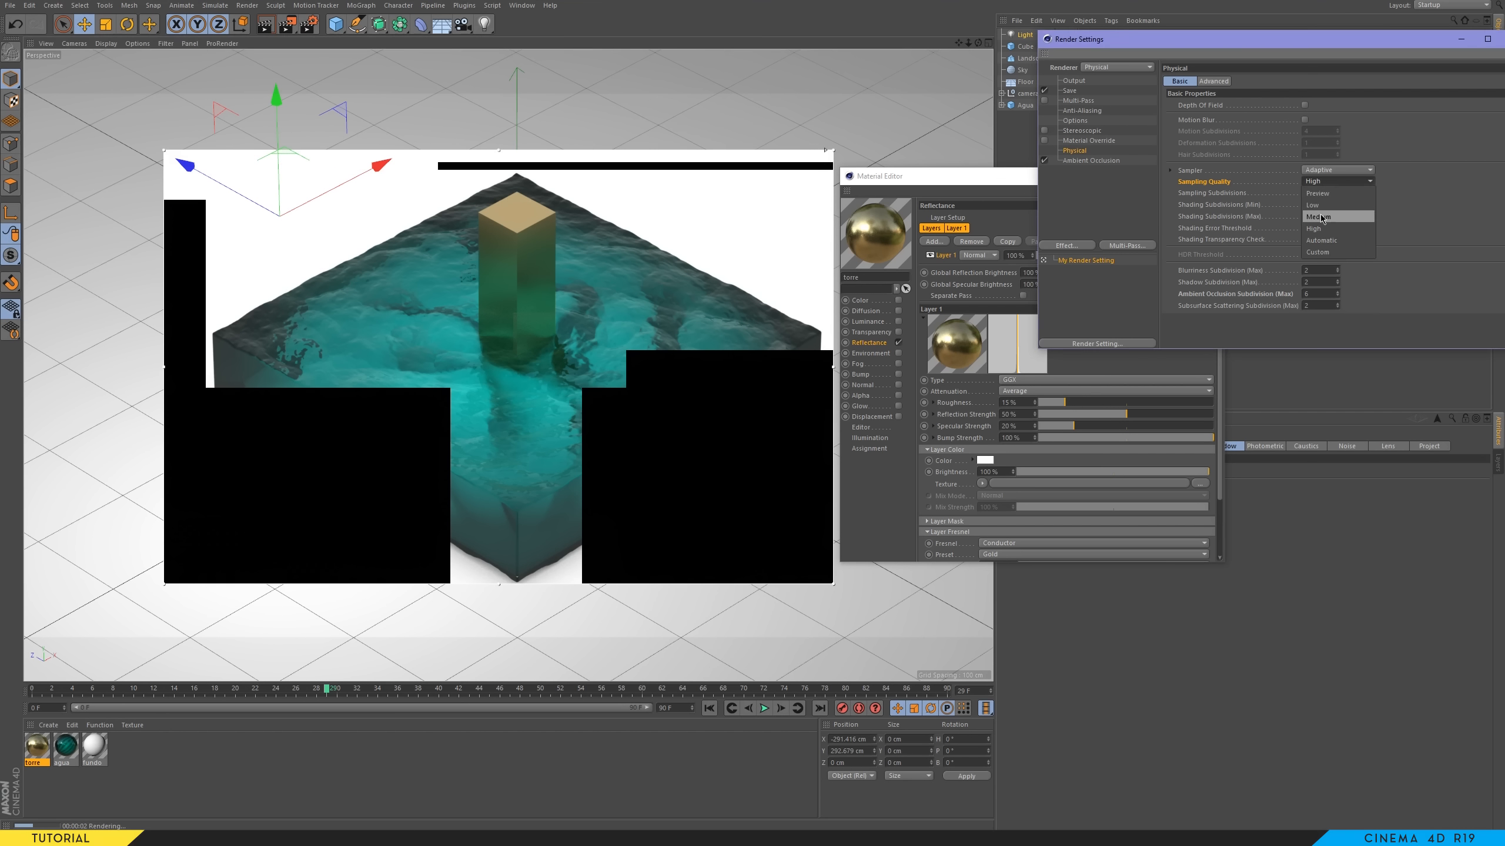
{"action": "left_click", "coordinate": [1324, 204]}
{"action": "left_click_drag", "start_coordinate": [1188, 34], "coordinate": [1147, 45]}
{"action": "left_click", "coordinate": [1448, 47]}
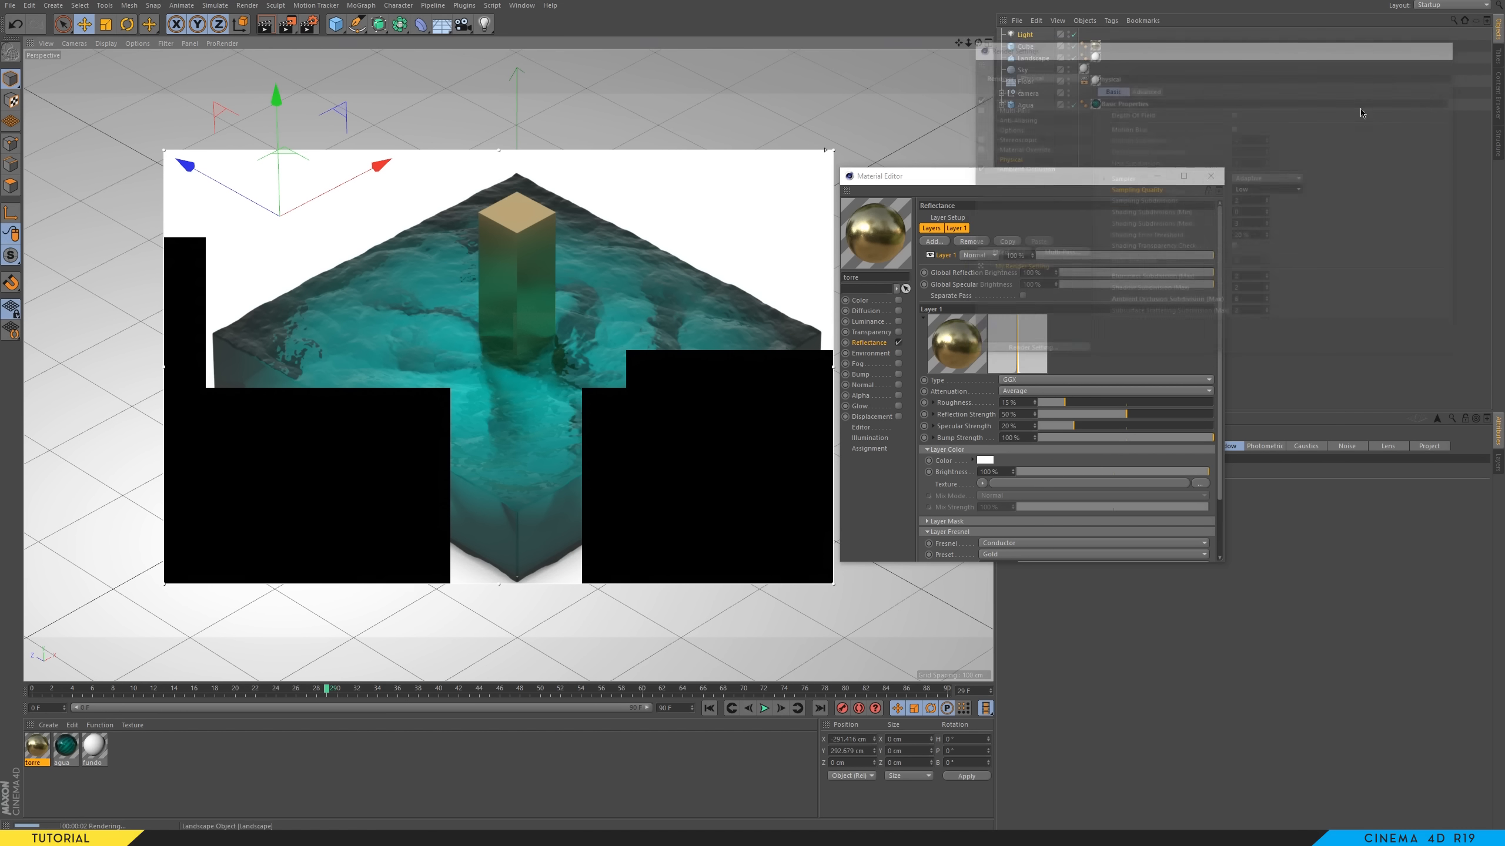
{"action": "left_click", "coordinate": [1211, 176]}
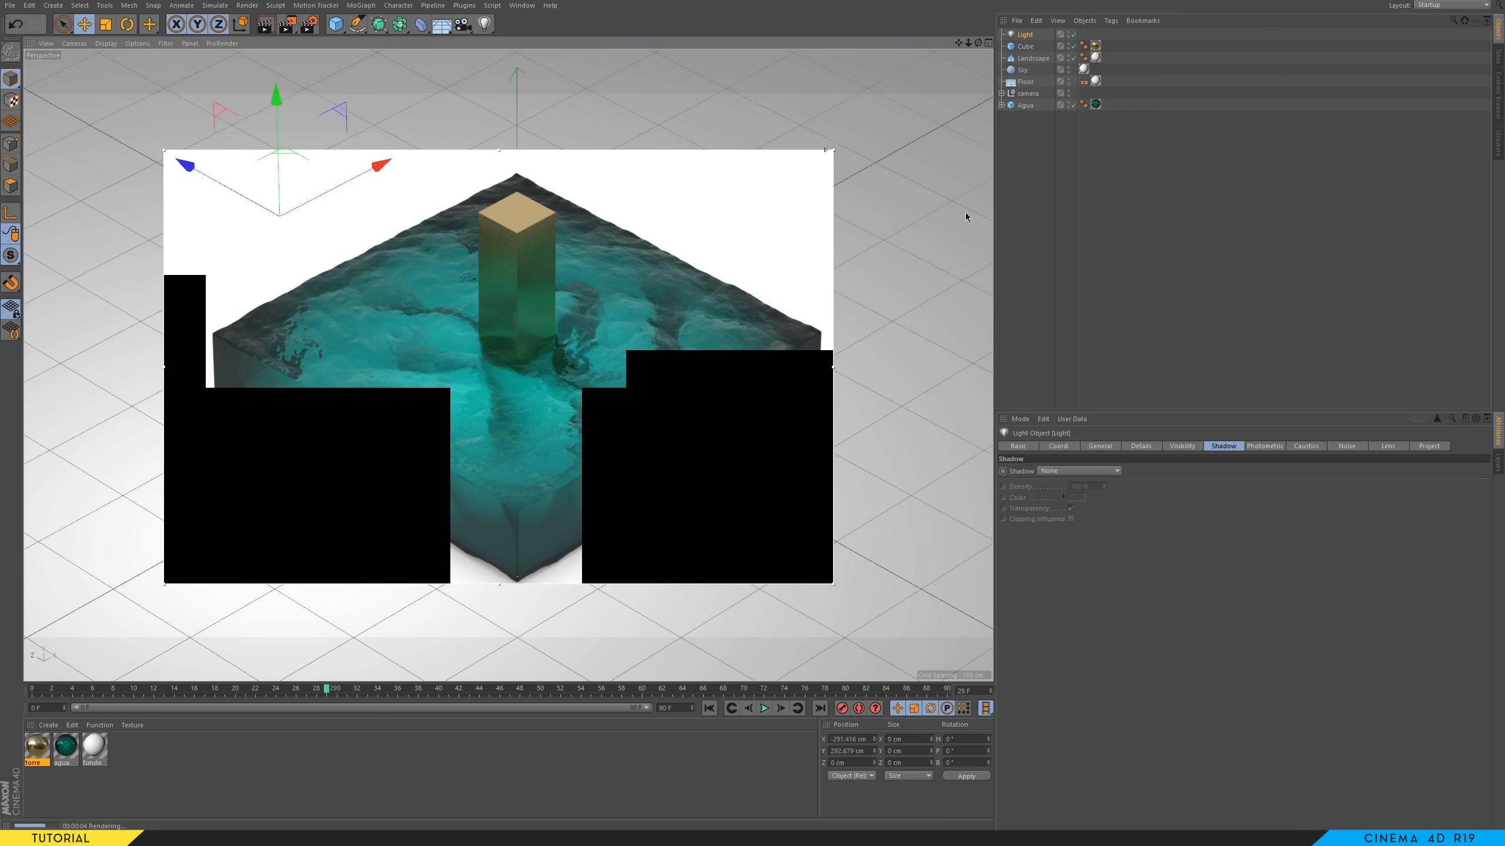
- Add a tube around the tower with about 121 cm outer radius, 102 cm inner radius and 100 rotation segments, switching off the render region
{"action": "left_click_drag", "start_coordinate": [335, 24], "coordinate": [552, 83]}
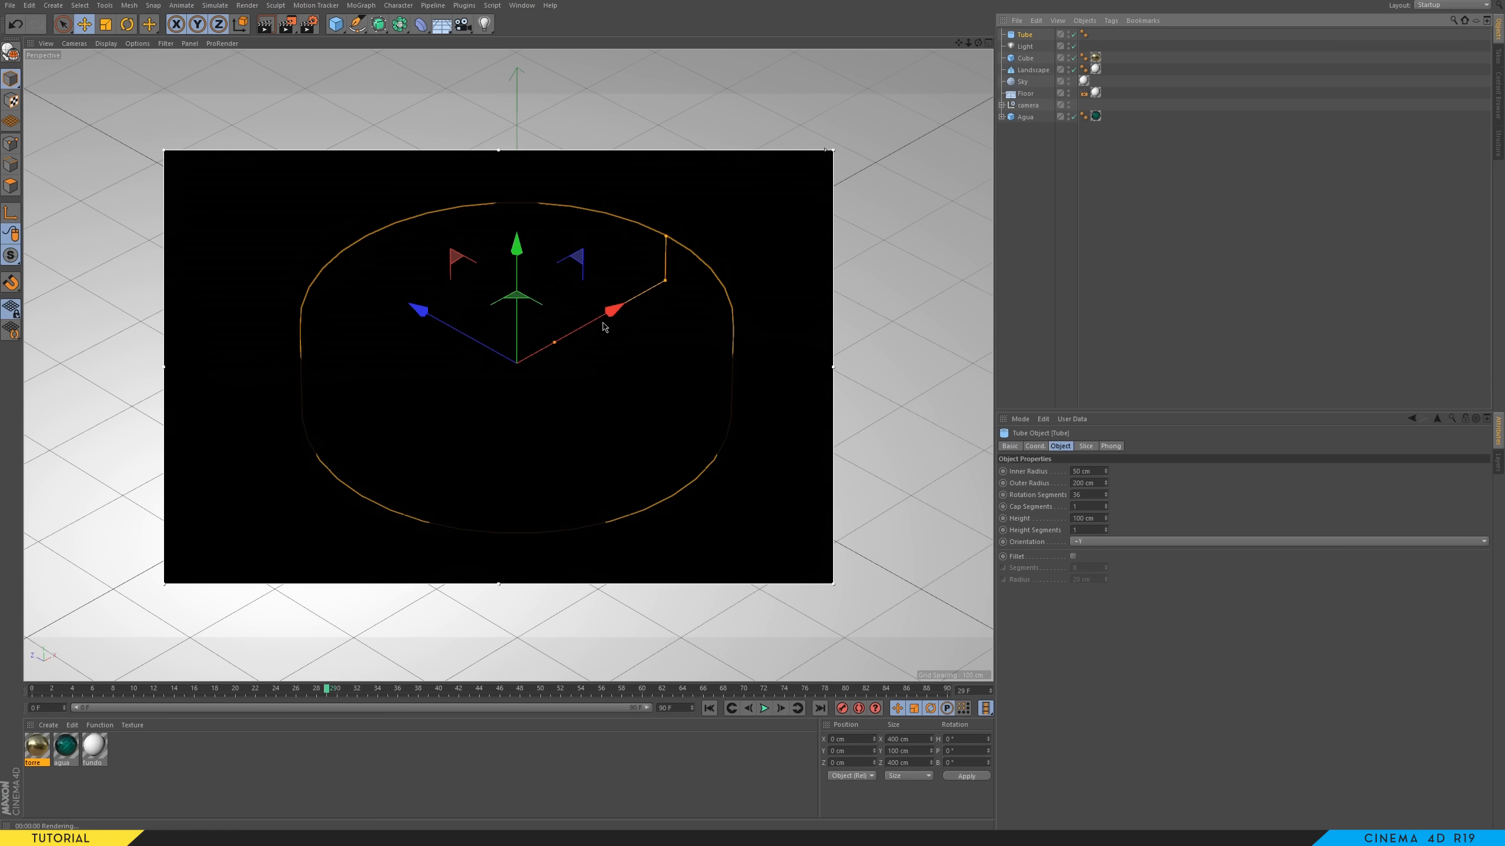
{"action": "left_click_drag", "start_coordinate": [666, 281], "coordinate": [564, 335]}
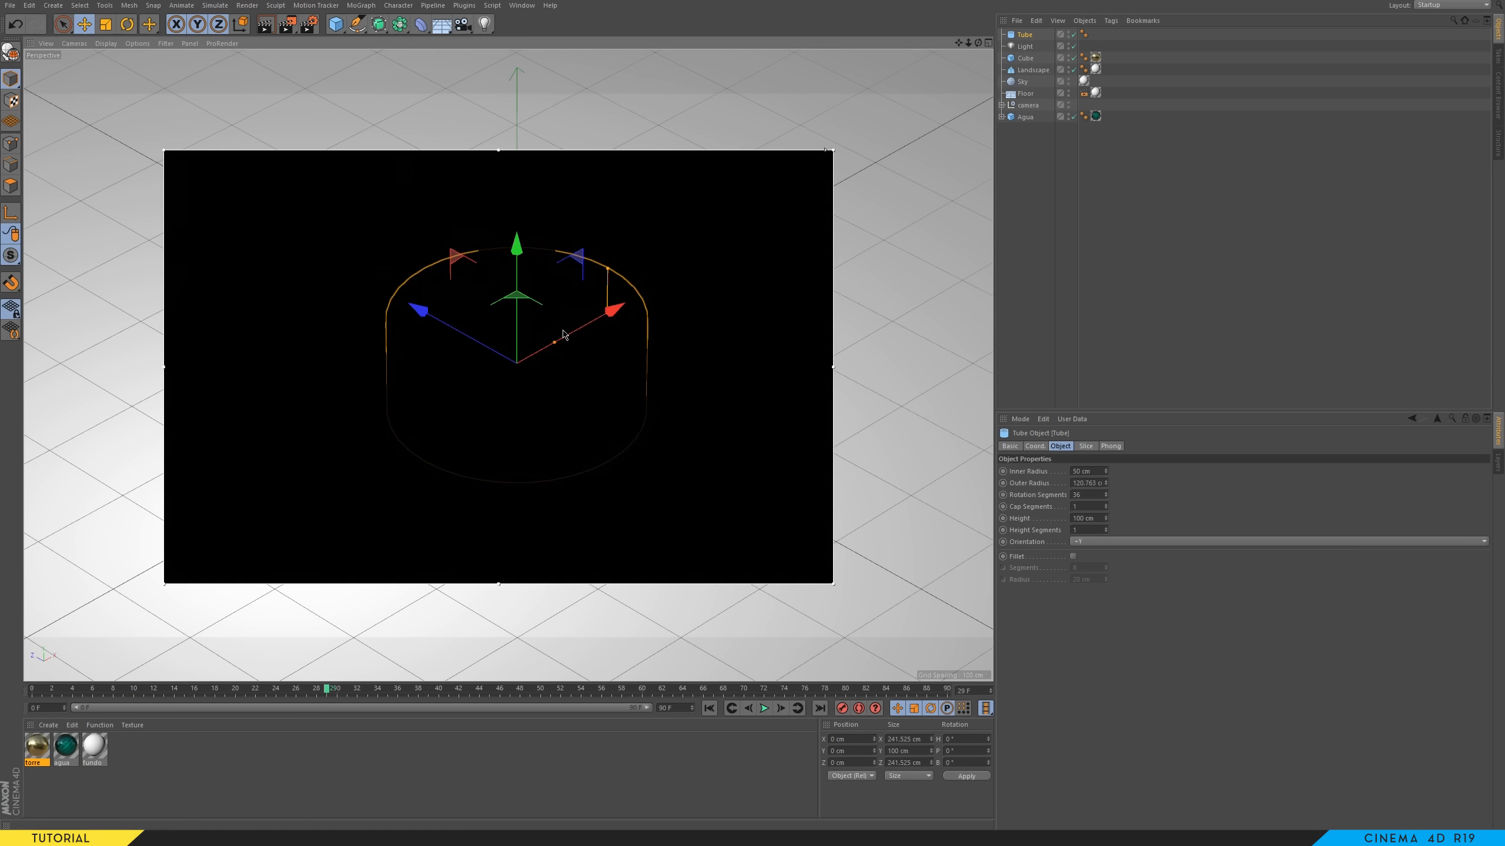
{"action": "left_click_drag", "start_coordinate": [287, 23], "coordinate": [368, 277]}
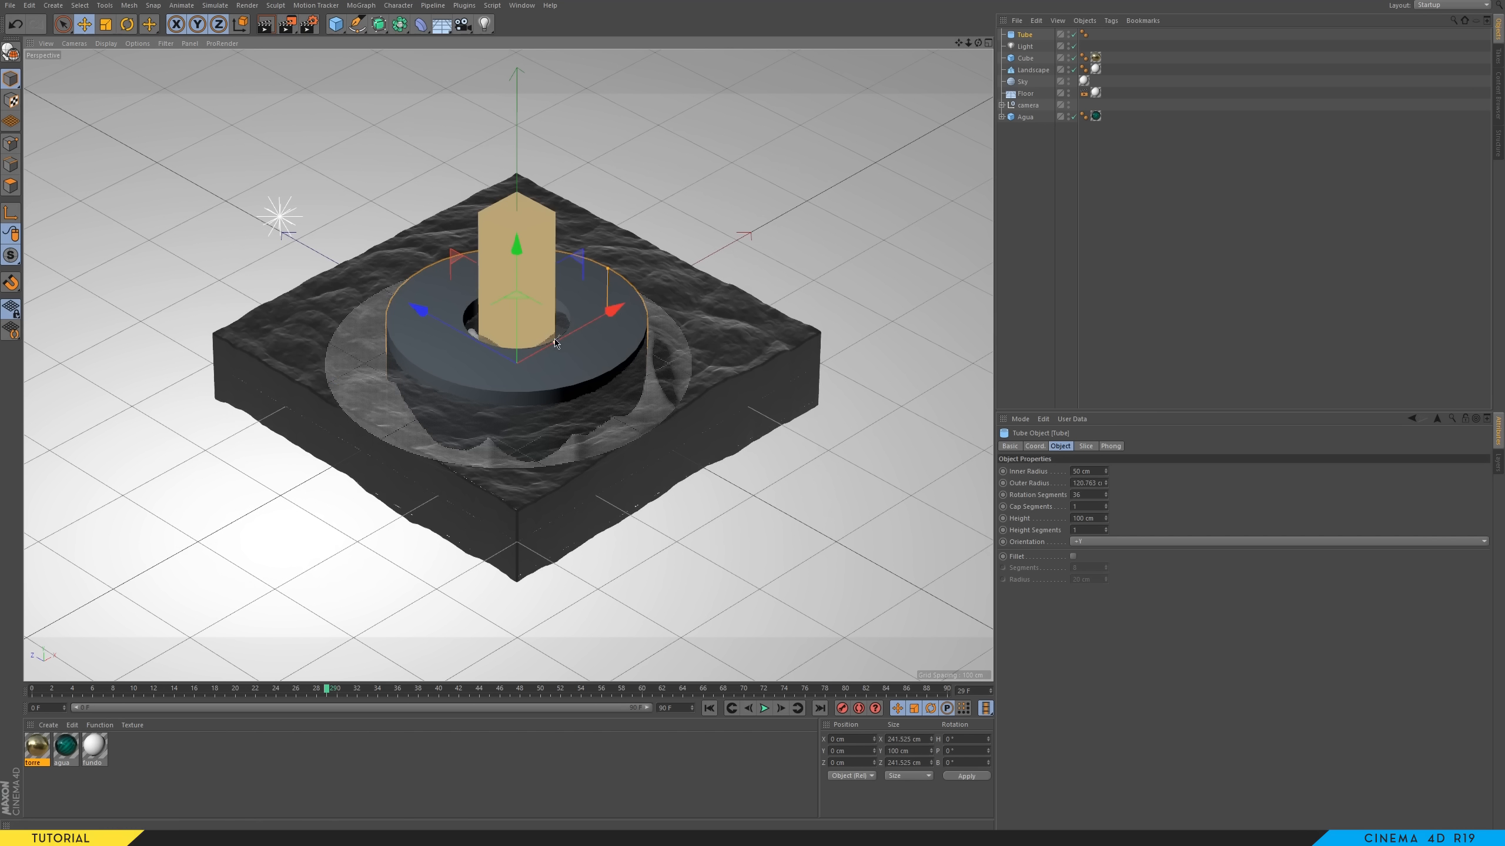
{"action": "left_click_drag", "start_coordinate": [554, 342], "coordinate": [600, 335]}
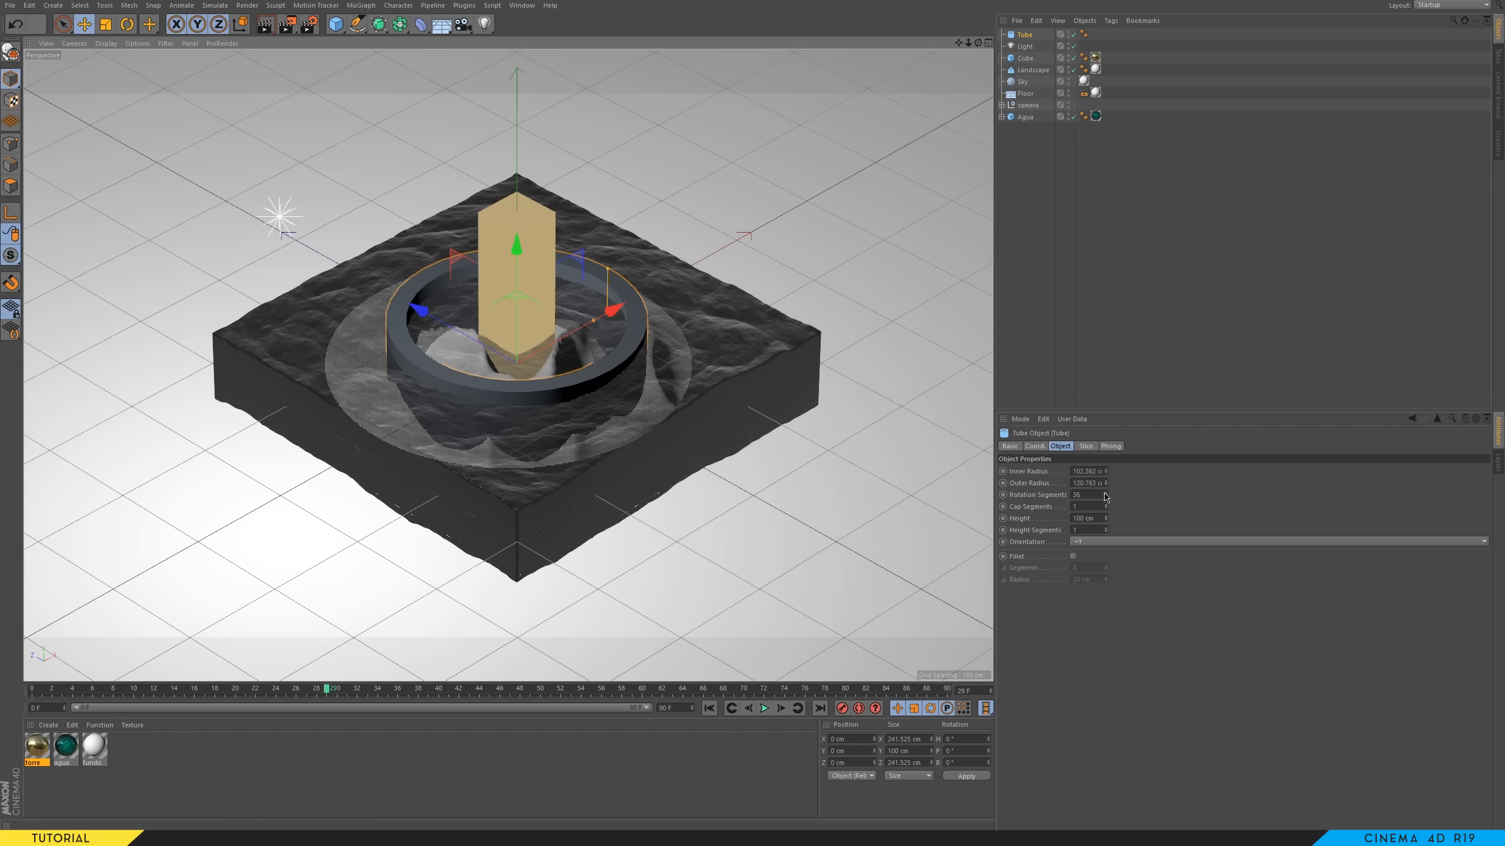
{"action": "left_click", "coordinate": [1095, 495]}
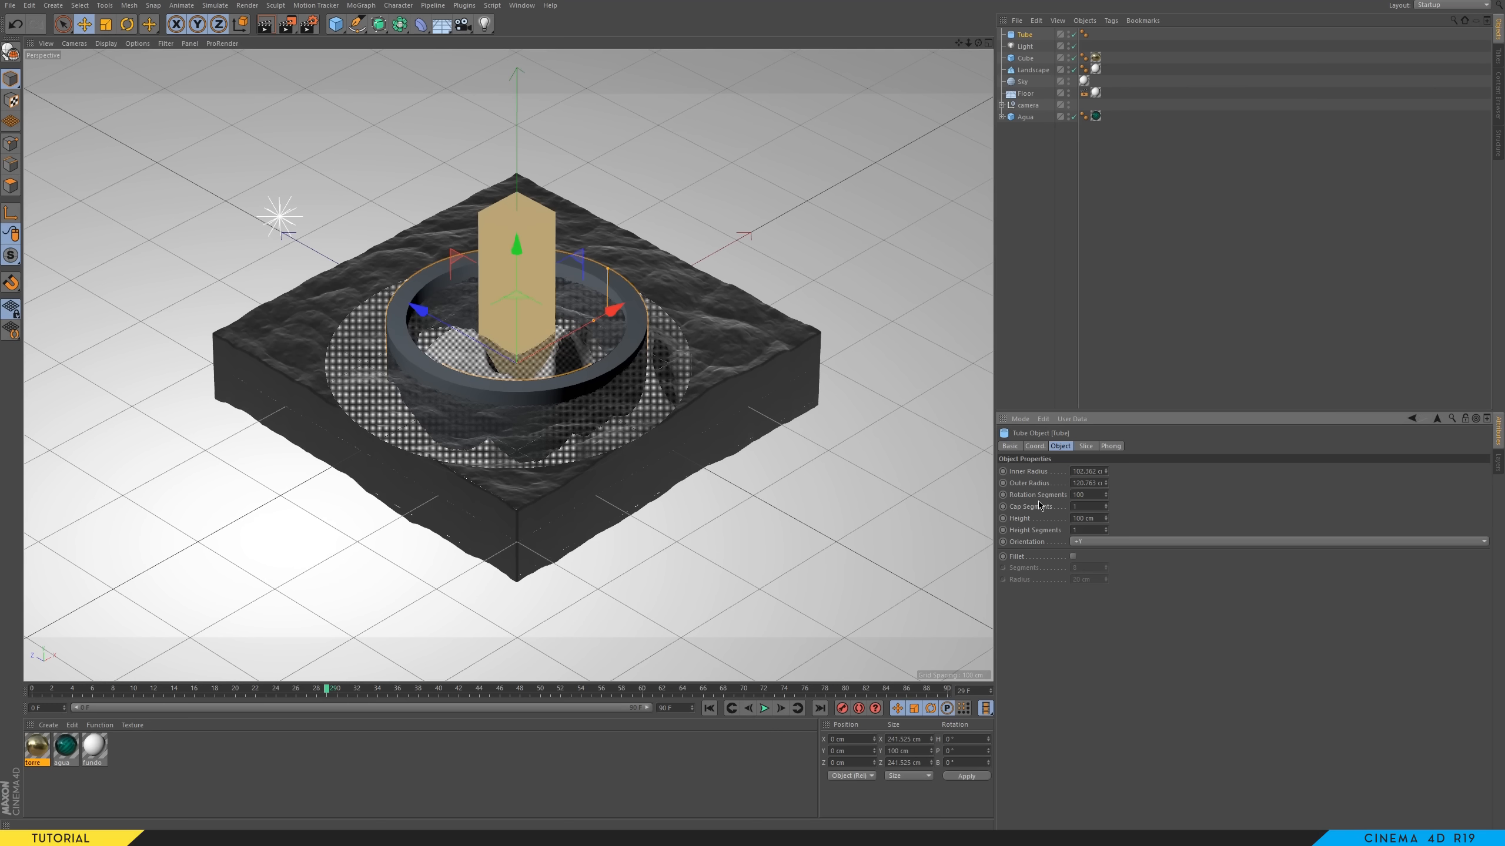
- Slice the tube from -120° to 205° and apply the gold material to it
{"action": "left_click", "coordinate": [1088, 446]}
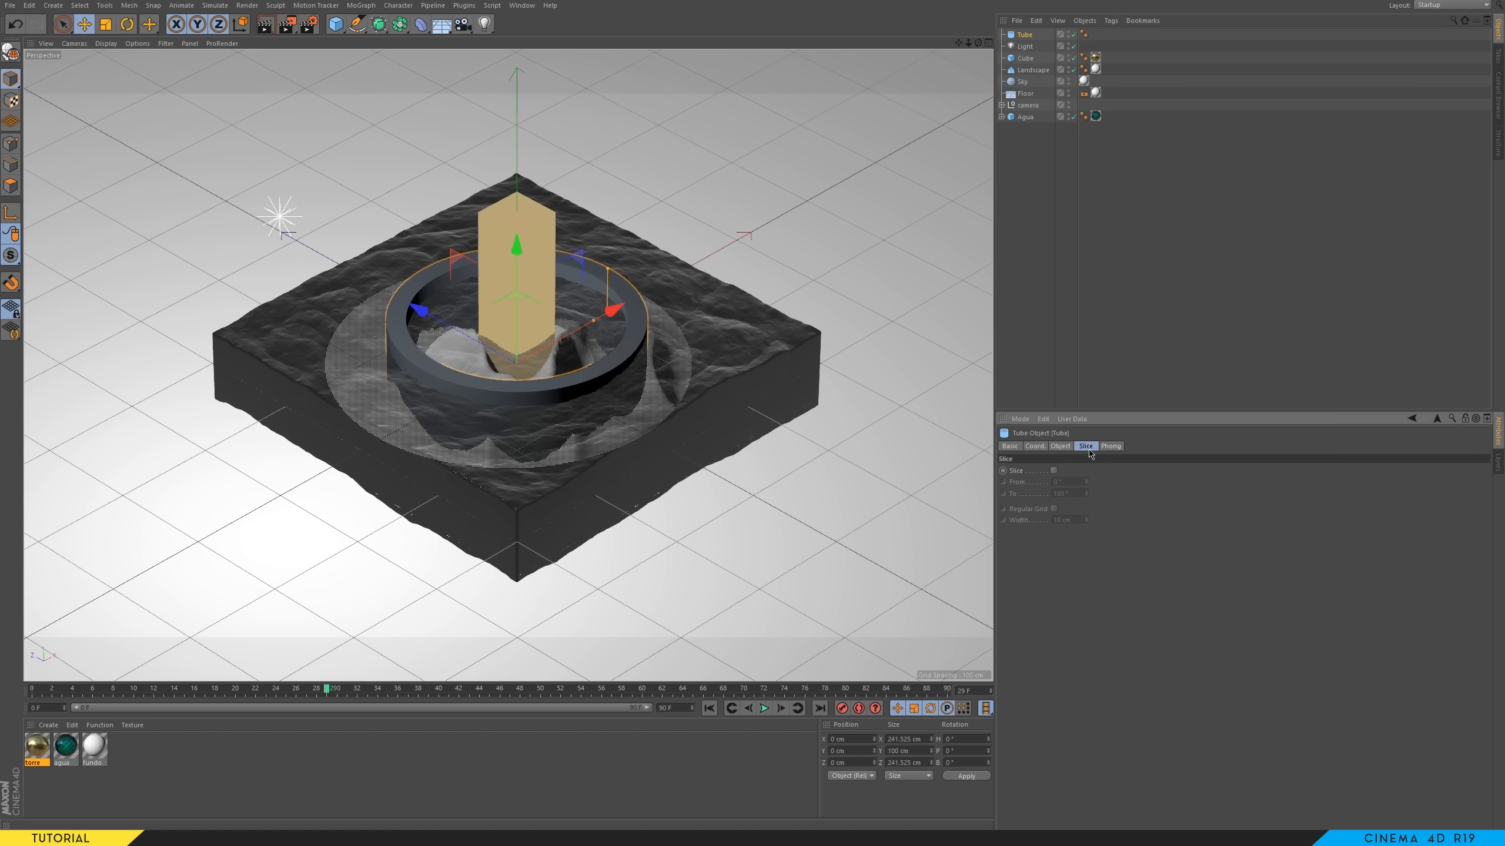
{"action": "left_click", "coordinate": [1053, 471]}
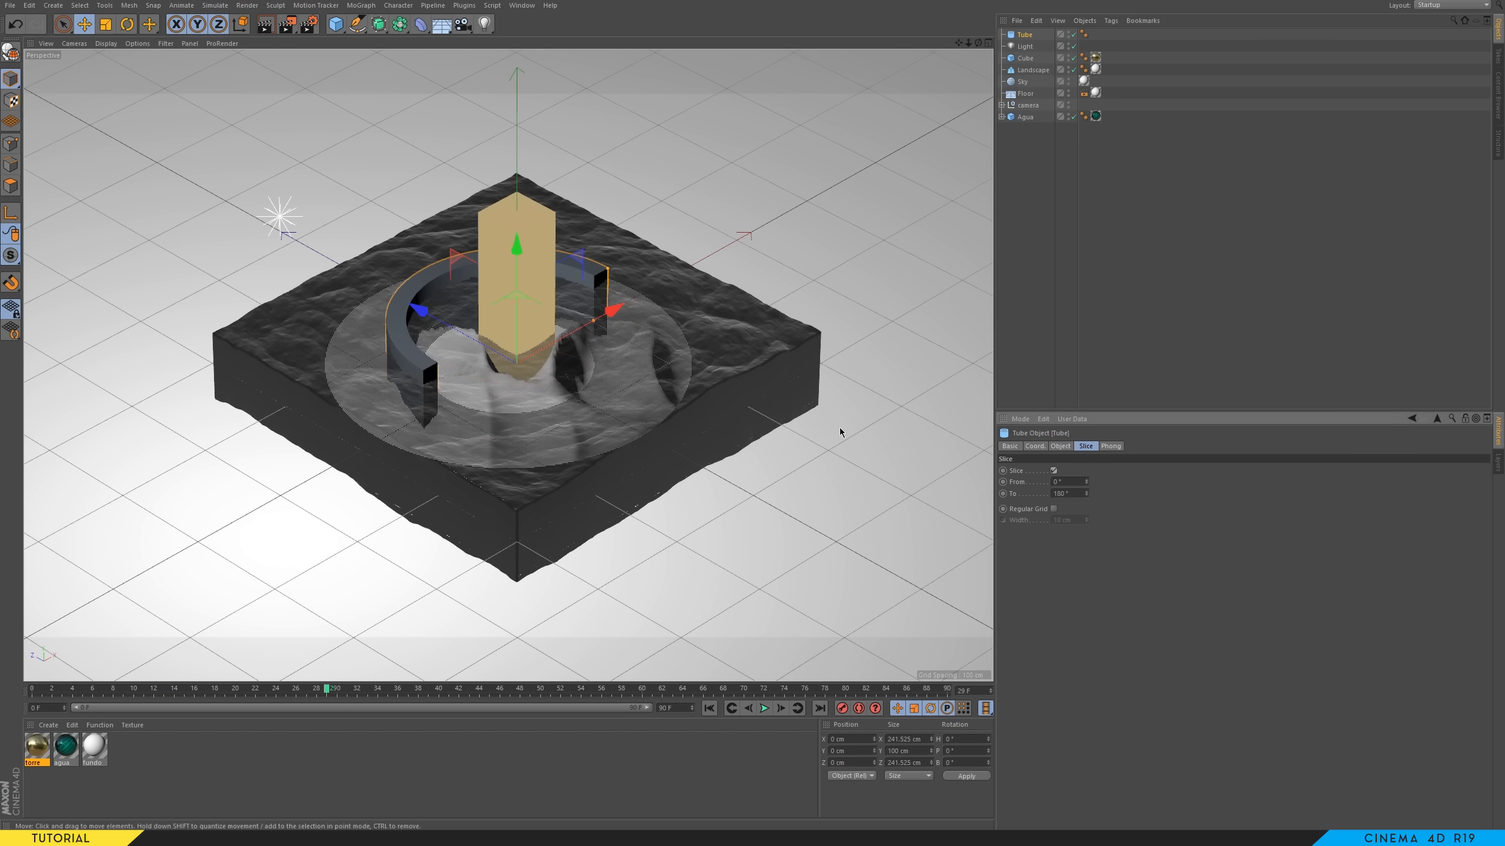
{"action": "mouse_move", "coordinate": [1086, 481]}
{"action": "left_mouse_down"}
{"action": "mouse_move", "coordinate": [1046, 483]}
{"action": "mouse_move", "coordinate": [1086, 485]}
{"action": "left_mouse_up"}
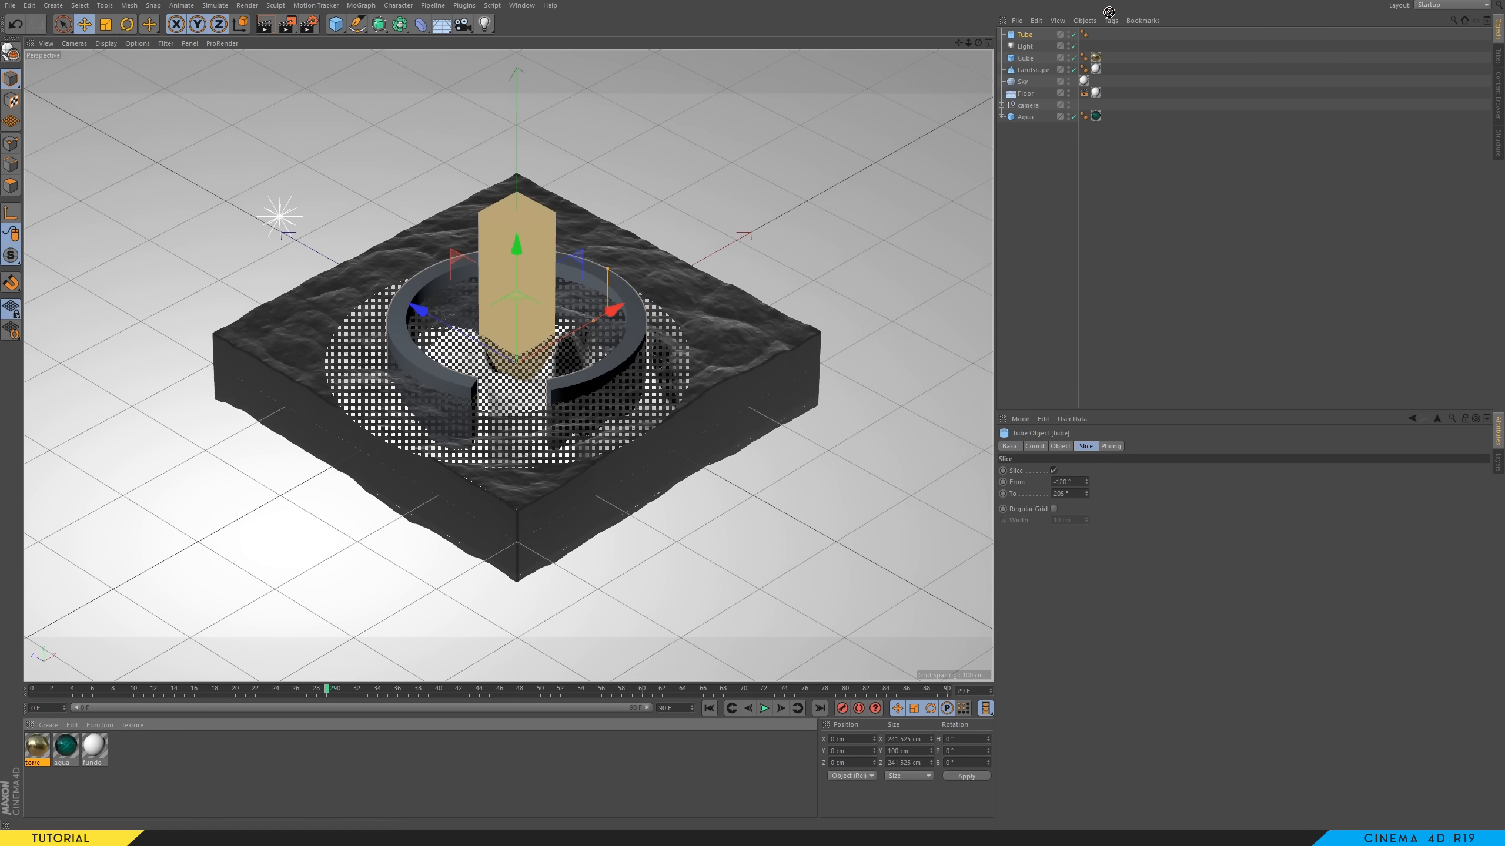
{"action": "left_click_drag", "start_coordinate": [1109, 11], "coordinate": [1028, 35]}
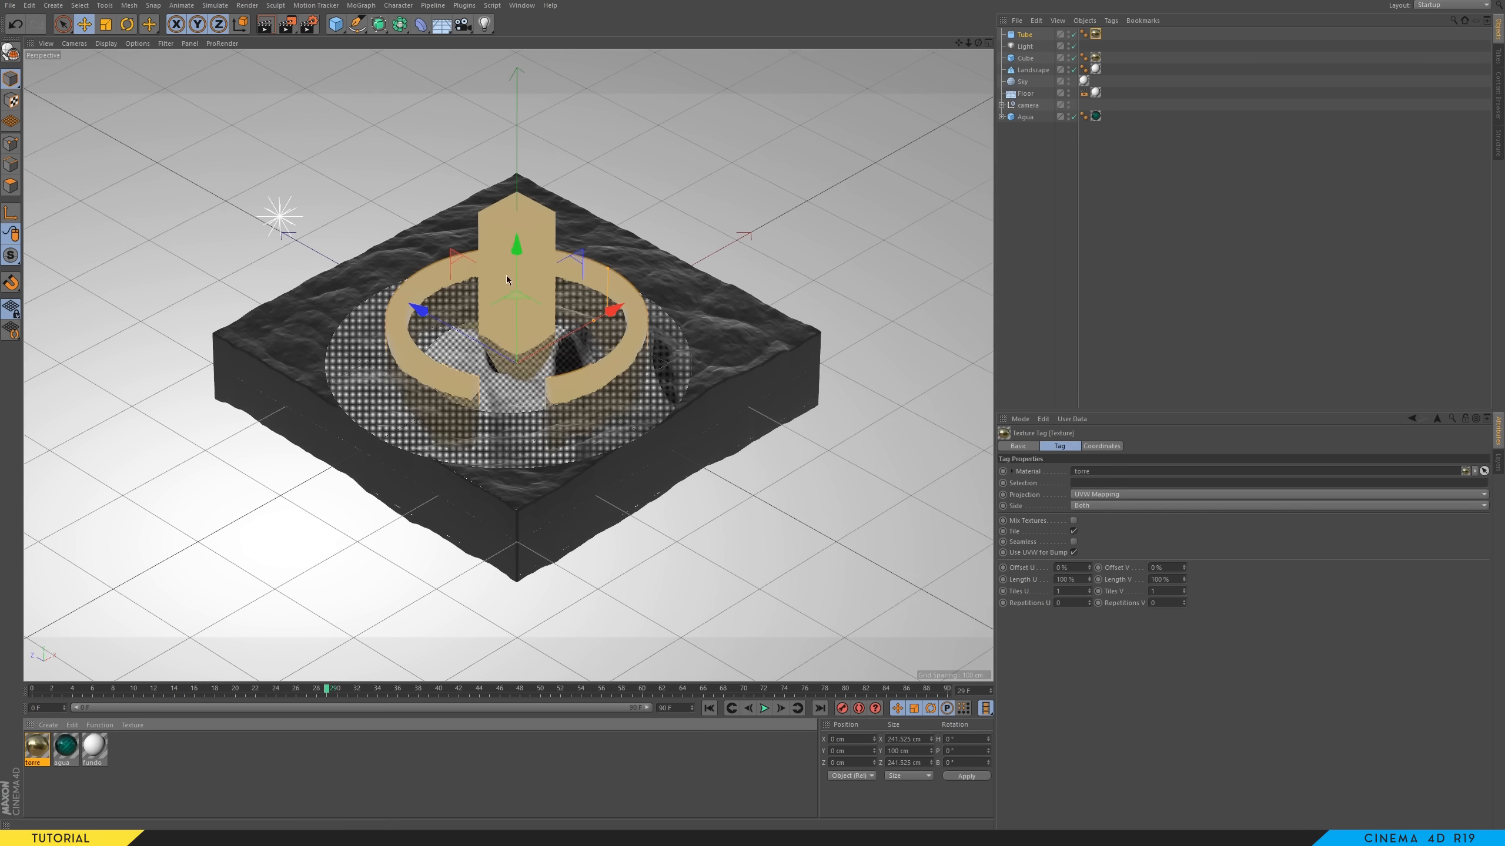
{"action": "left_click", "coordinate": [1008, 202]}
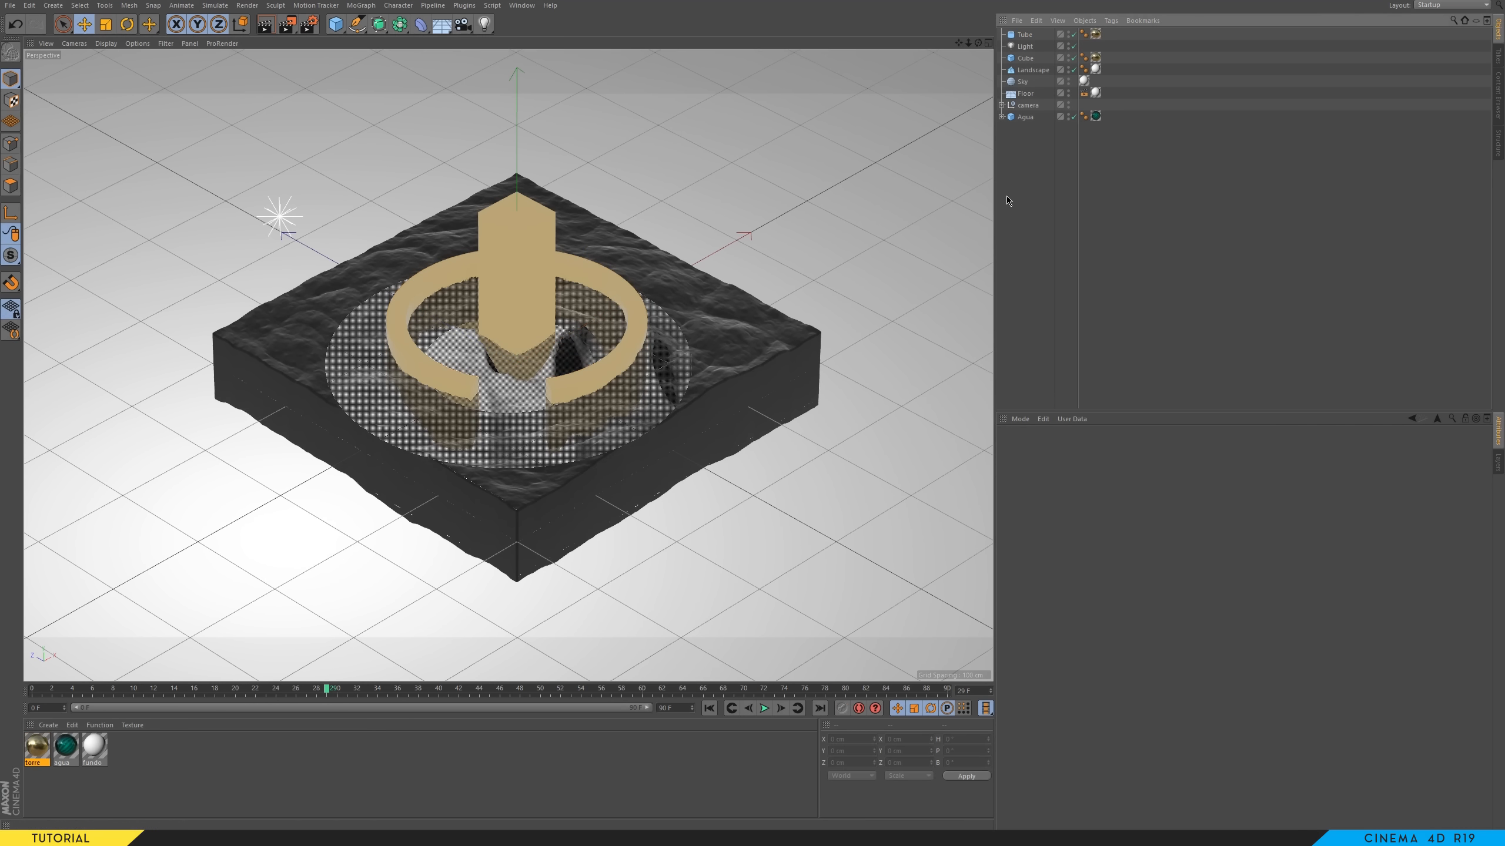
- Raise the sliced gold tube slightly along its vertical axis
{"action": "left_click", "coordinate": [1025, 34]}
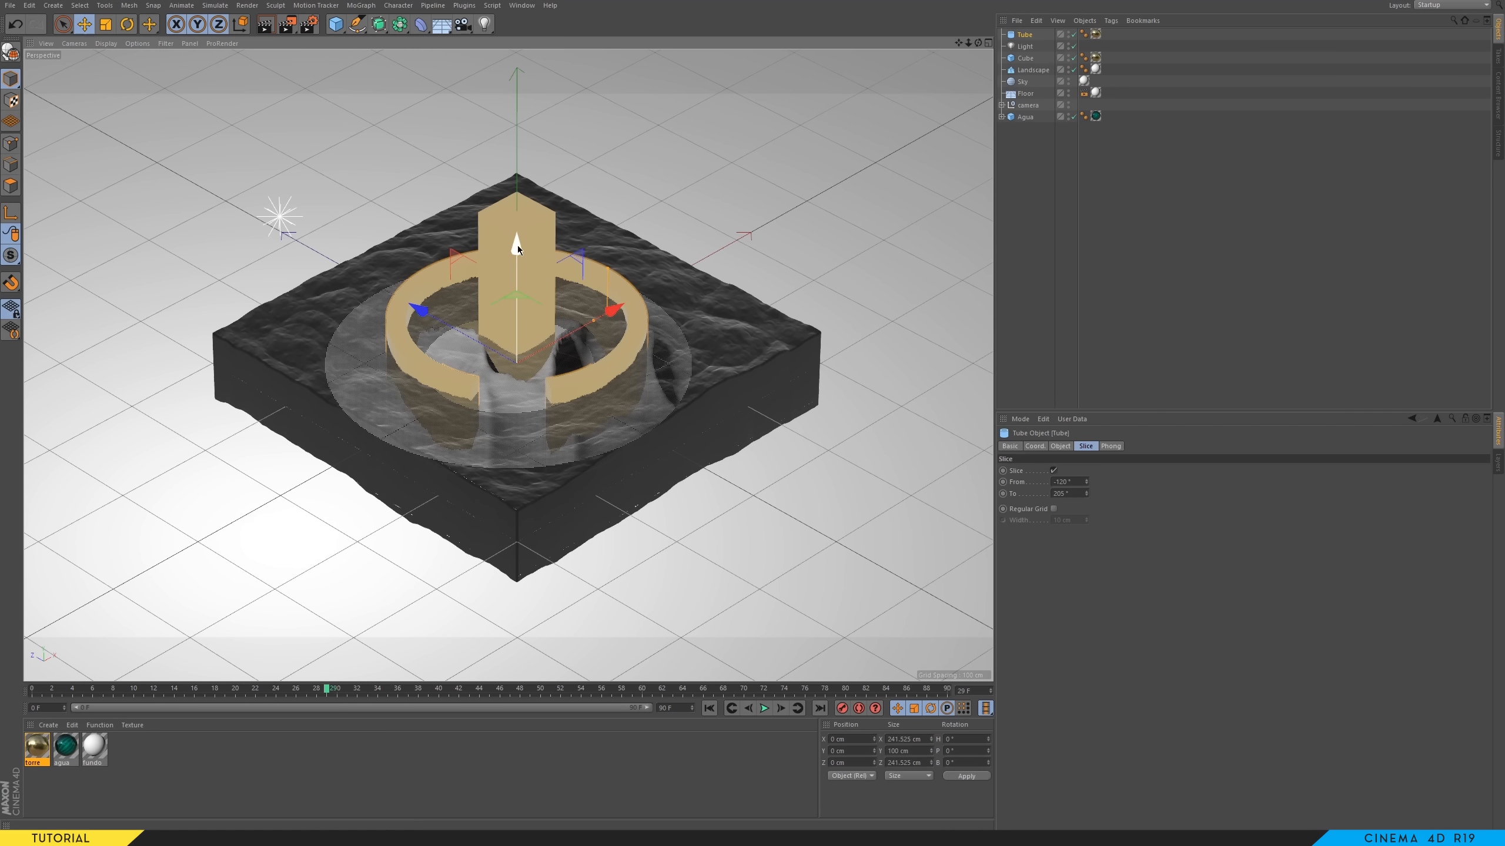
{"action": "left_click_drag", "start_coordinate": [517, 244], "coordinate": [519, 237]}
{"action": "left_click", "coordinate": [848, 189]}
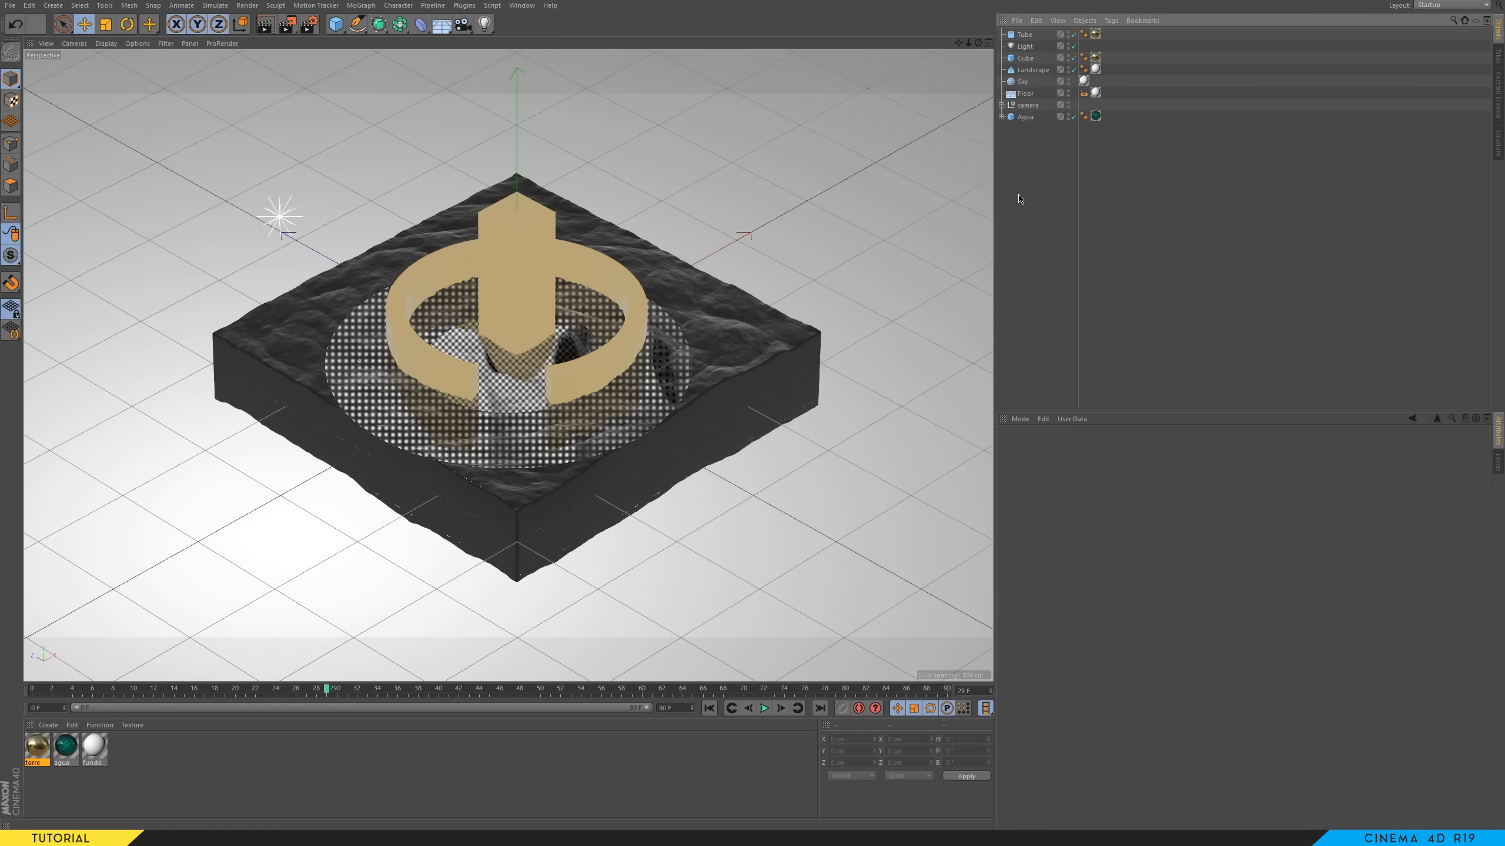
- Turn on the interactive render region and narrow it around the water block to check the raised ring
{"action": "left_click", "coordinate": [287, 24]}
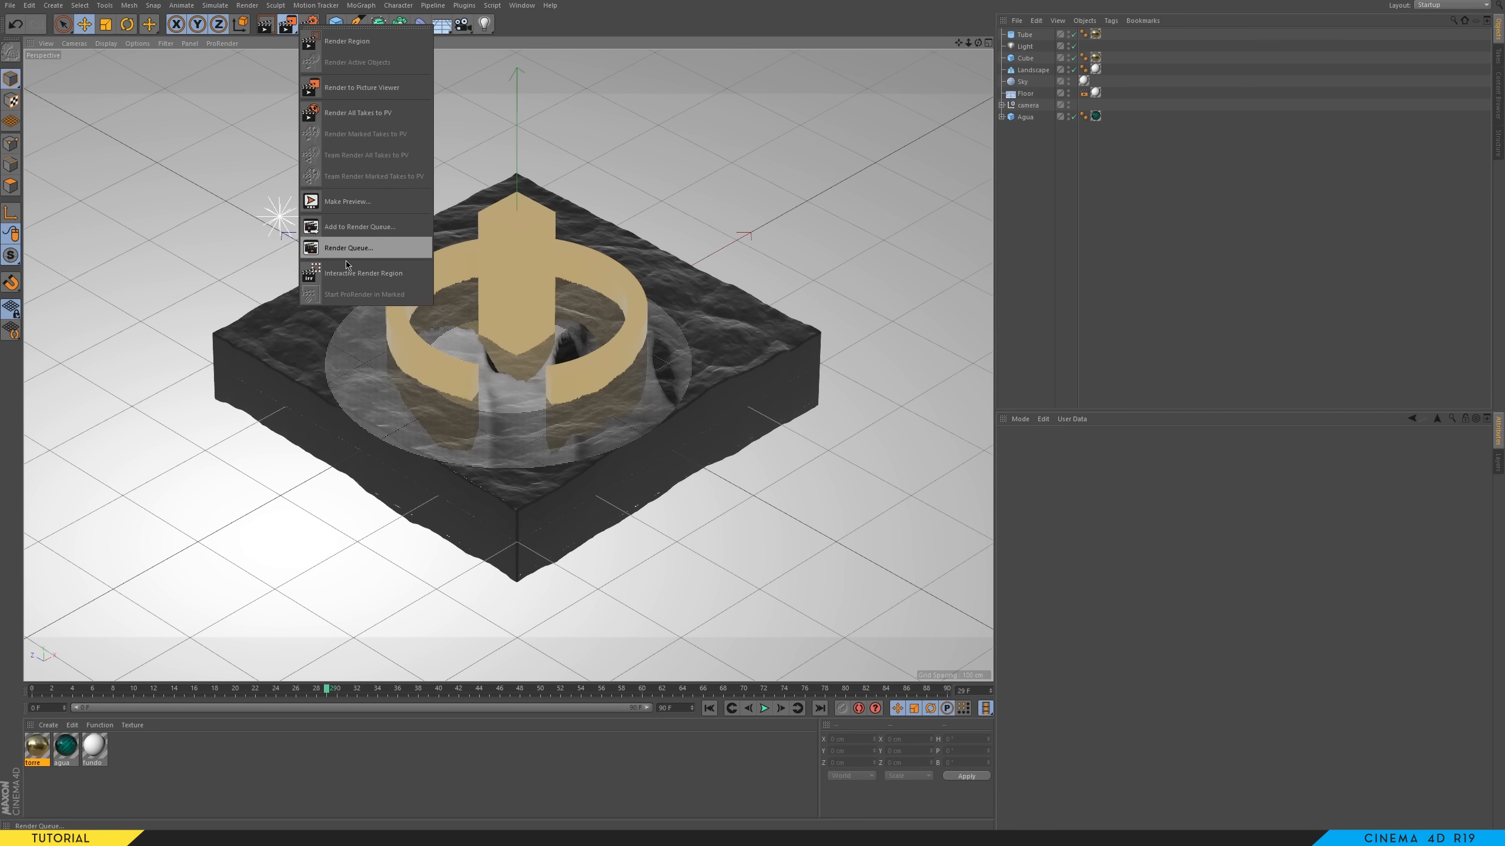
{"action": "left_click", "coordinate": [418, 275]}
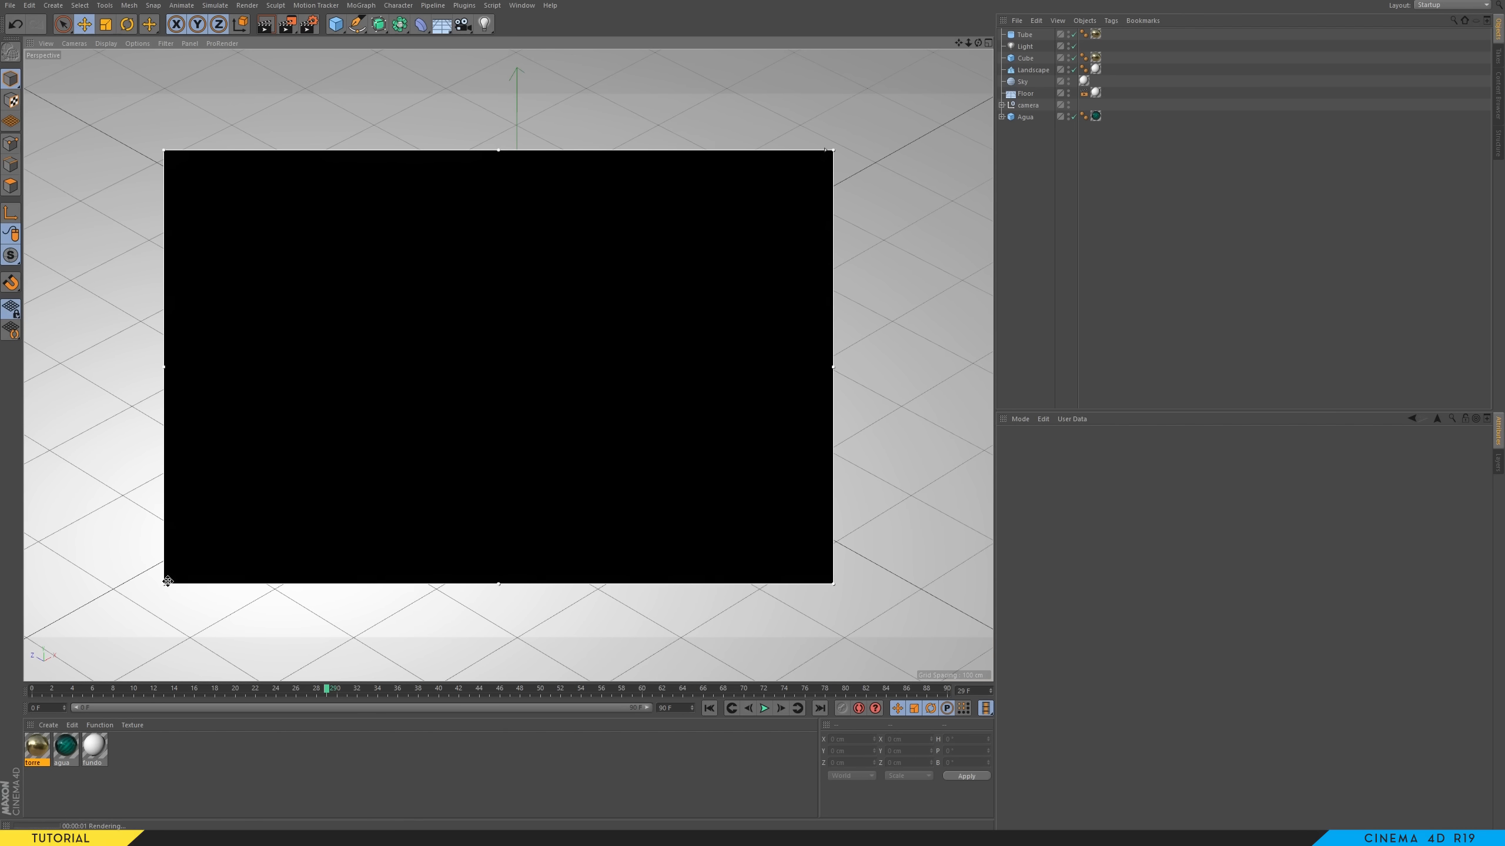
{"action": "left_click_drag", "start_coordinate": [166, 581], "coordinate": [228, 575]}
{"action": "left_click", "coordinate": [933, 524]}
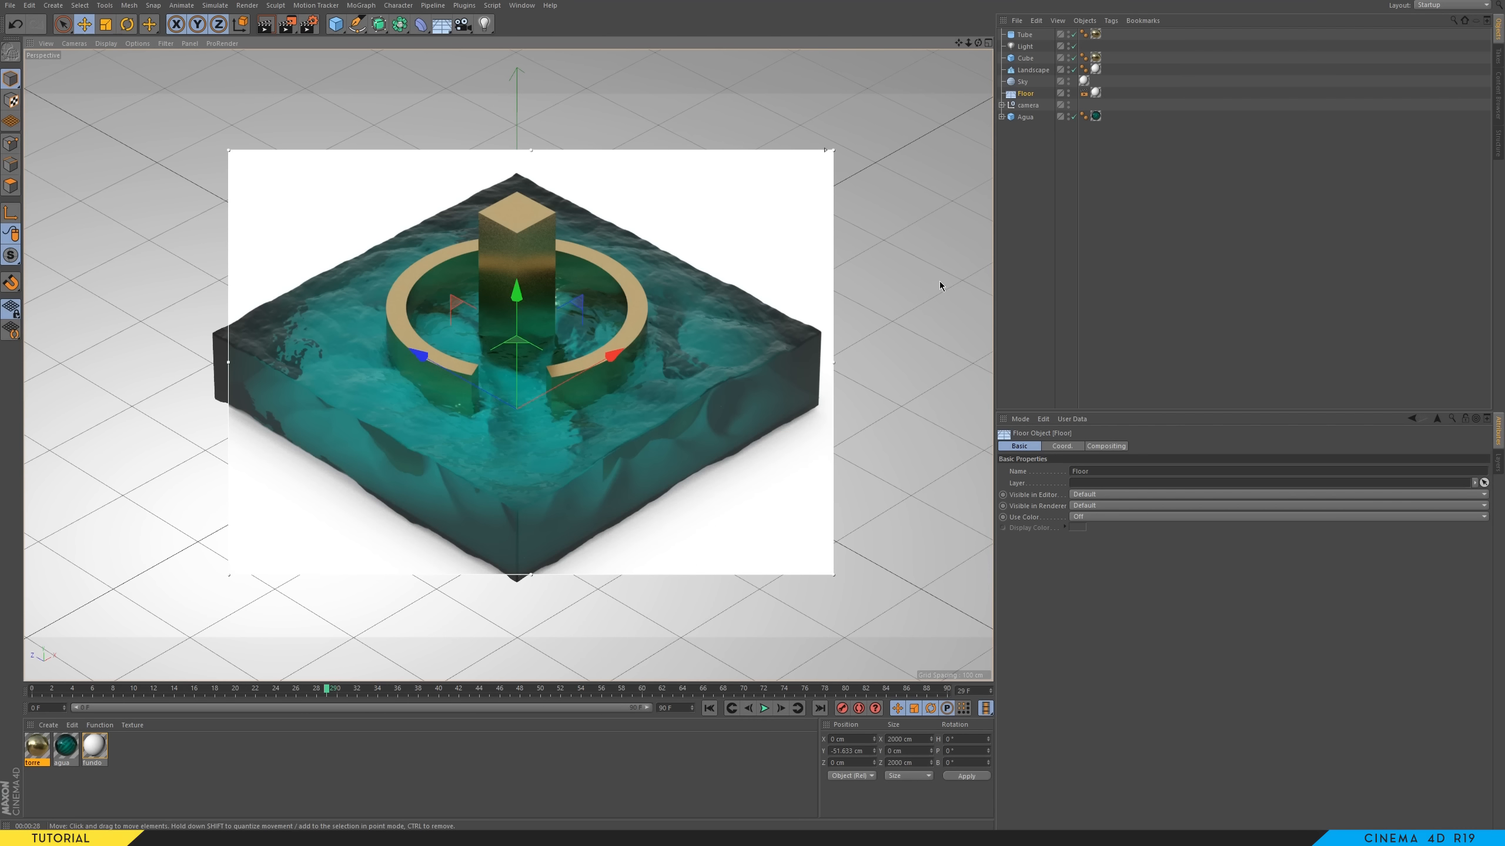
{"action": "left_click", "coordinate": [1002, 231]}
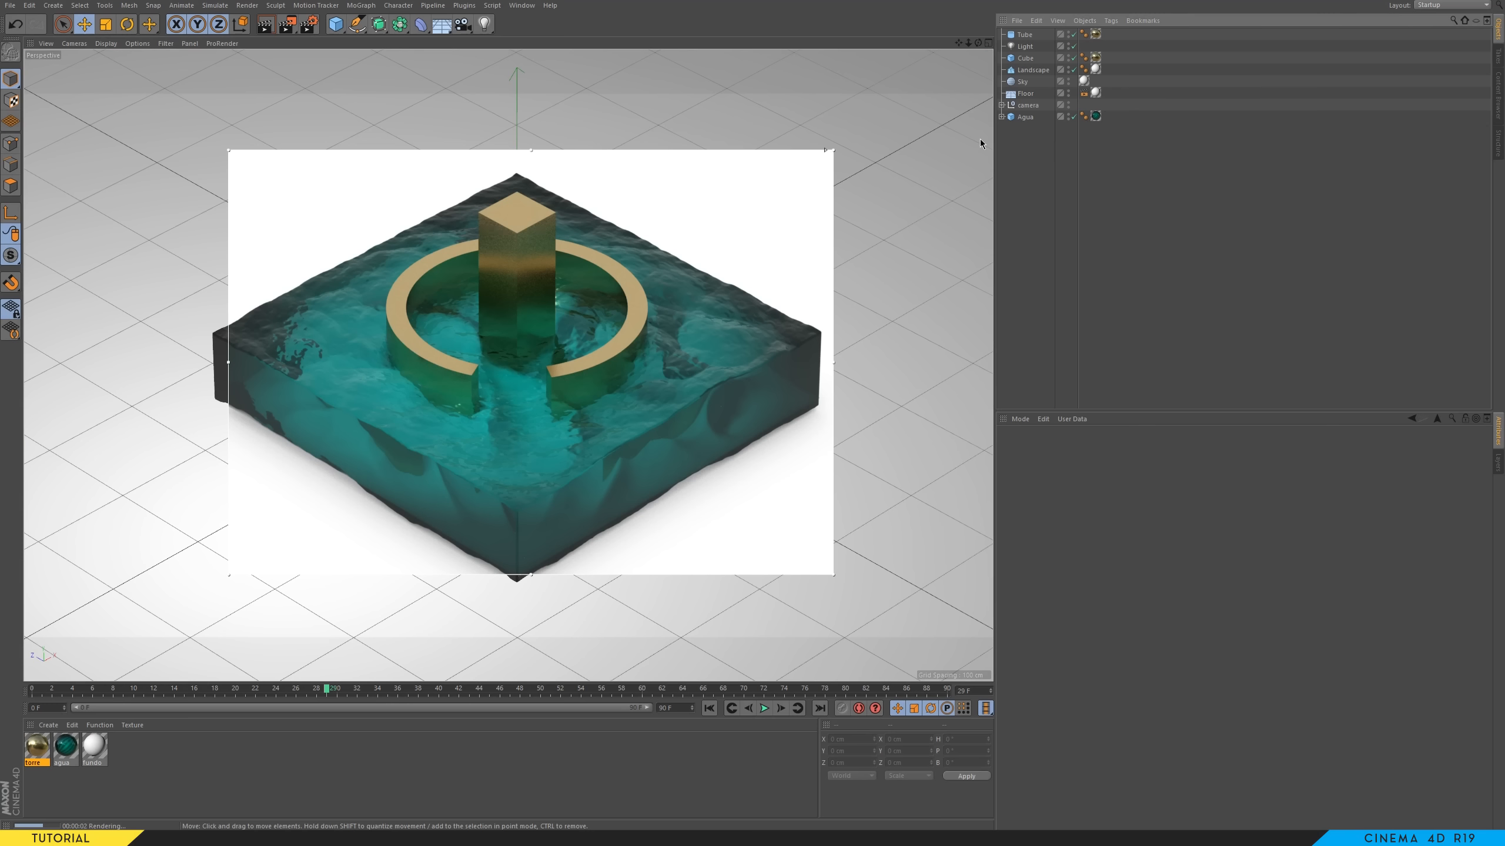
- Add a cube measuring 5 × 5 × 5 cm and switch off the interactive render region
{"action": "left_click", "coordinate": [336, 24]}
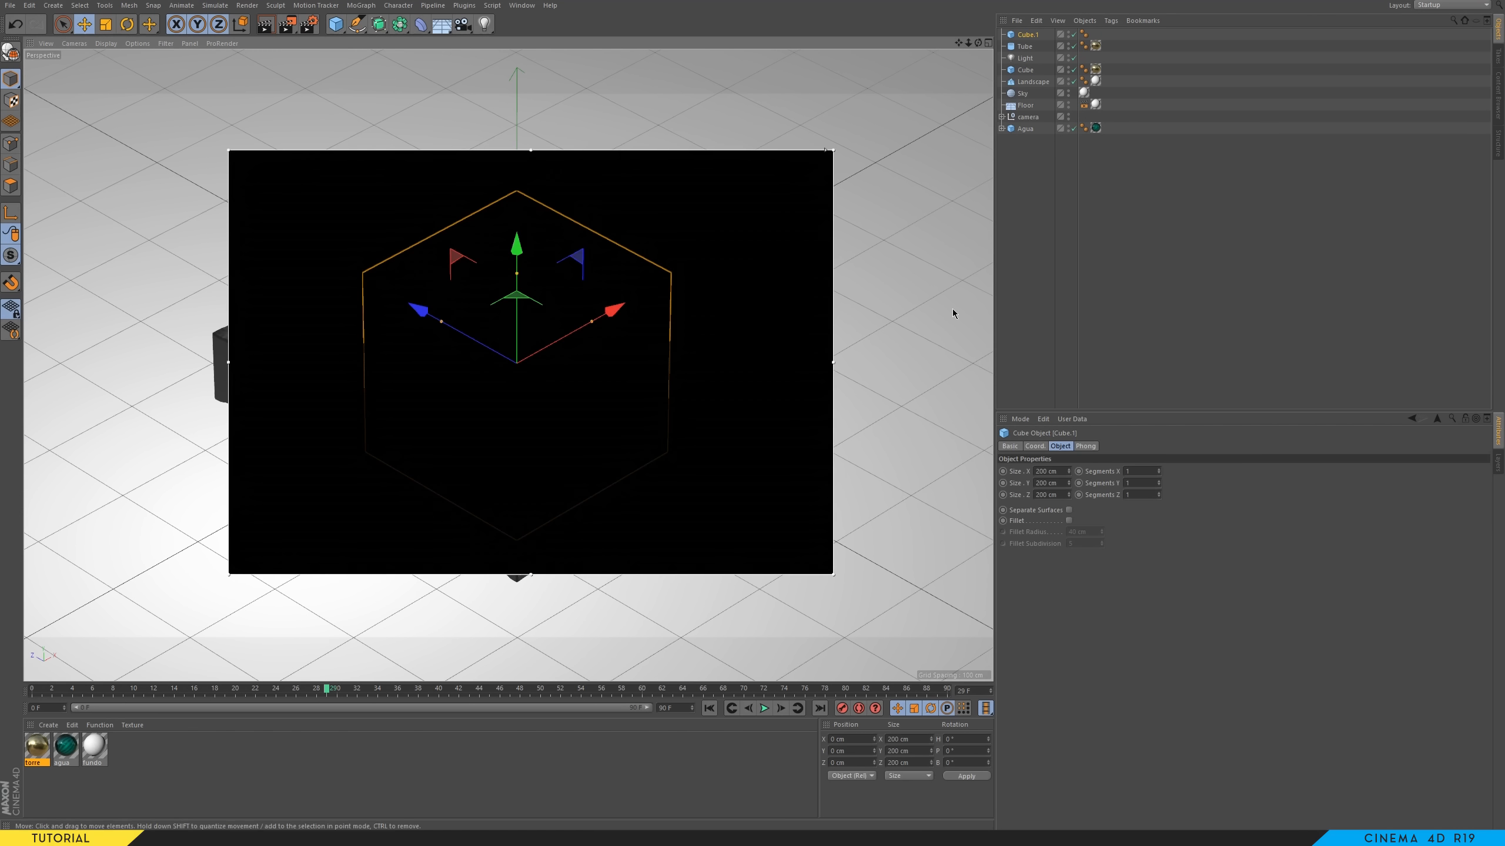
{"action": "double_click", "coordinate": [1049, 471]}
{"action": "type", "text": "5"}
{"action": "key", "text": "Tab"}
{"action": "type", "text": "5"}
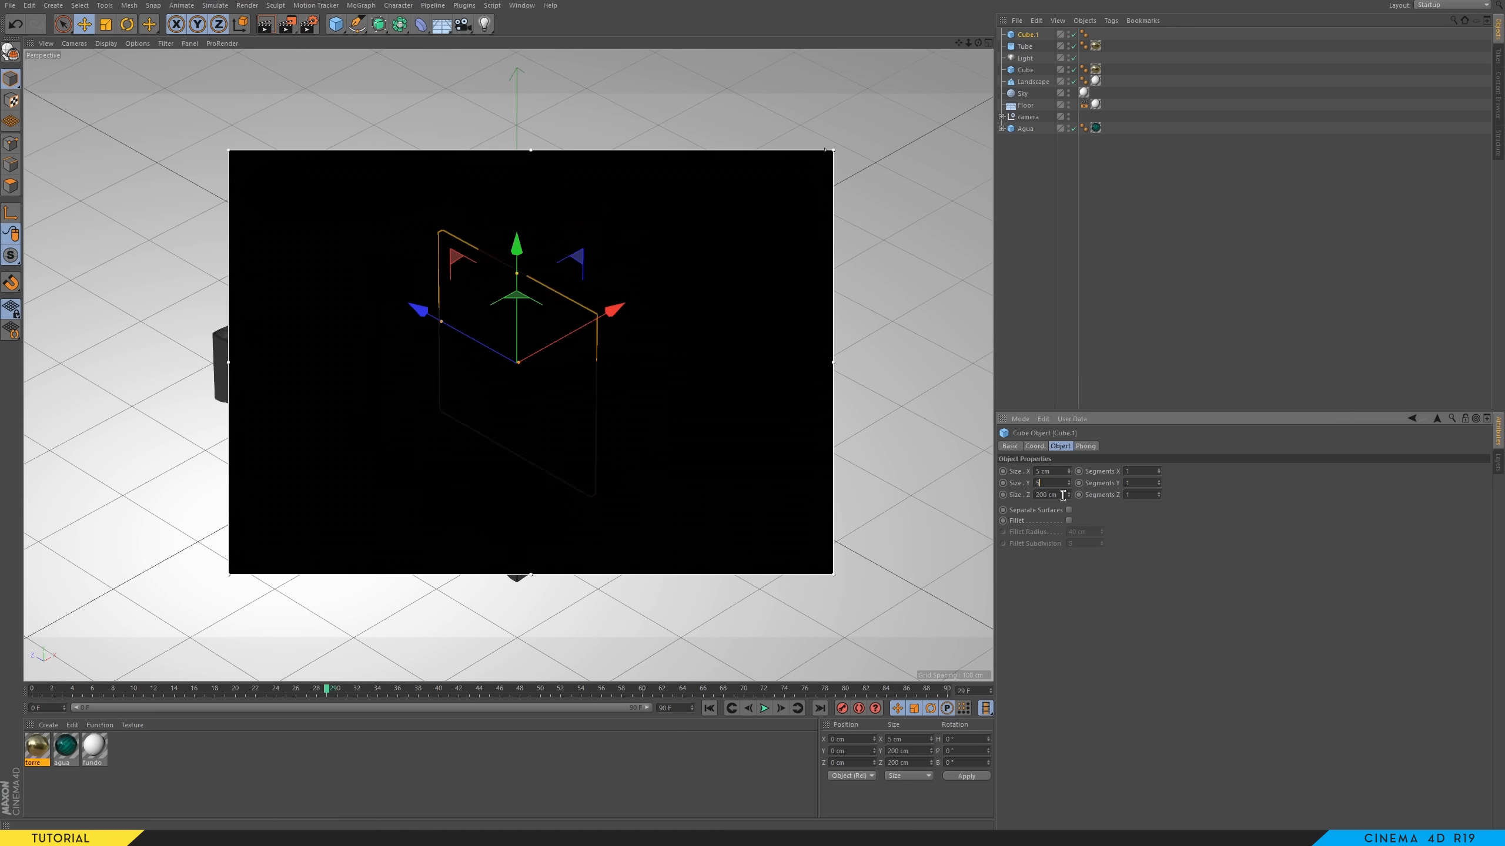
{"action": "key", "text": "Tab"}
{"action": "type", "text": "5"}
{"action": "key", "text": "Return"}
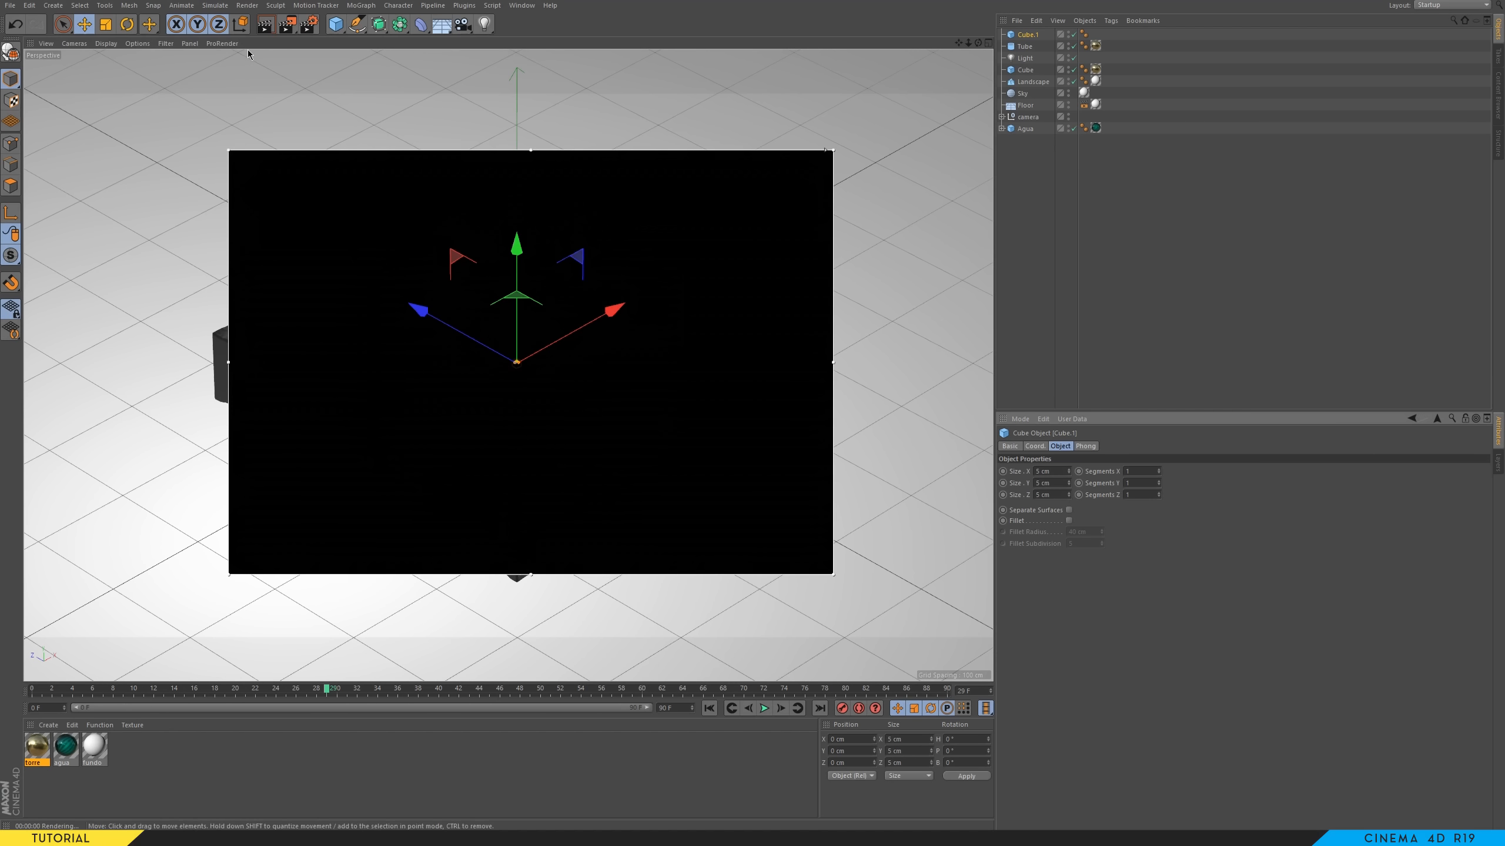
{"action": "left_click", "coordinate": [286, 24]}
{"action": "left_click", "coordinate": [366, 279]}
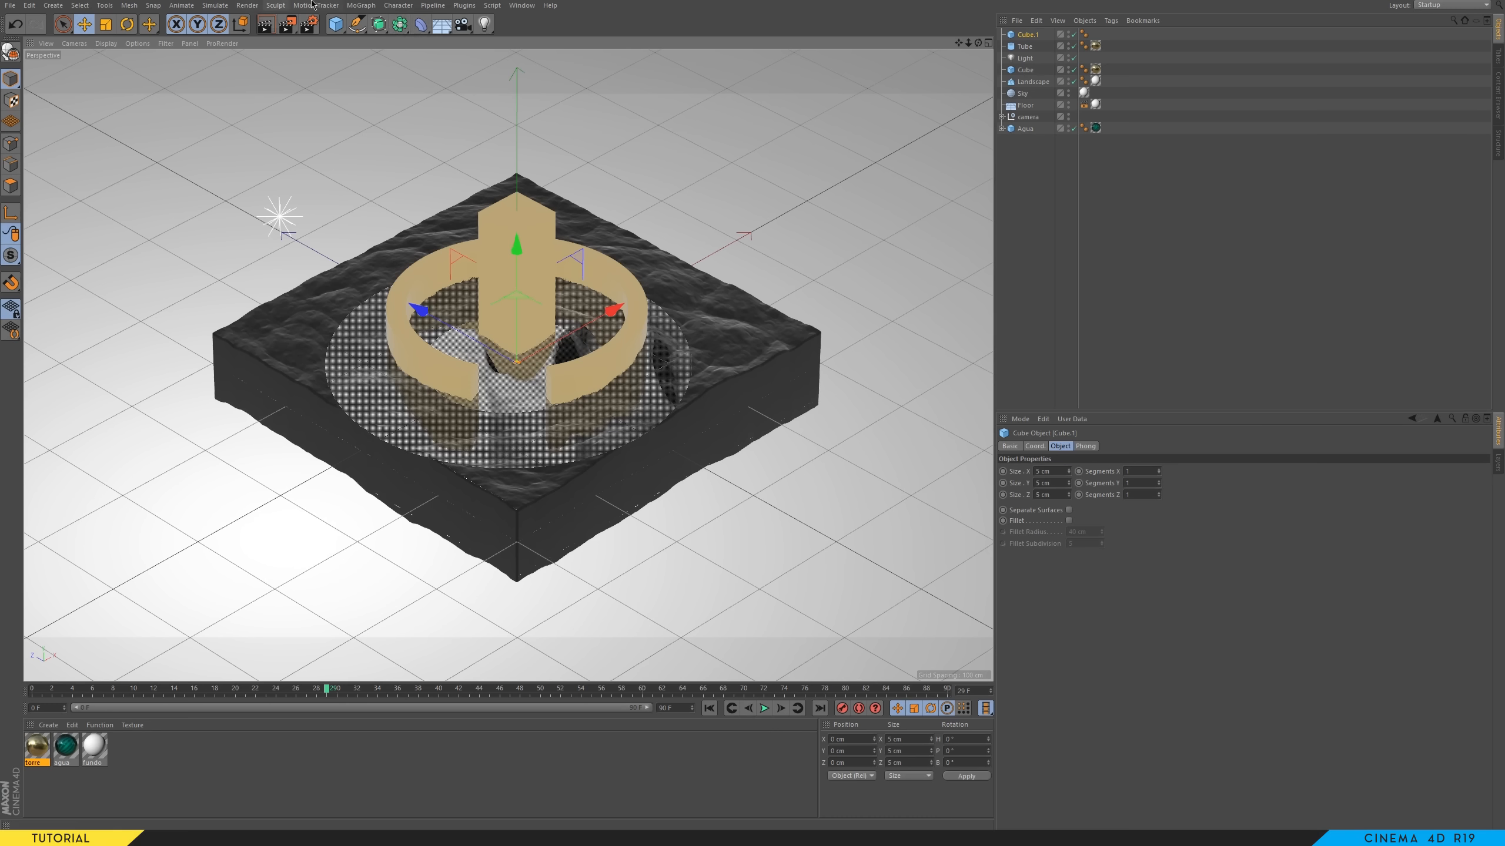
- Add a MoGraph Cloner, nest the small cube inside it and set its mode to Radial
{"action": "left_click", "coordinate": [356, 11]}
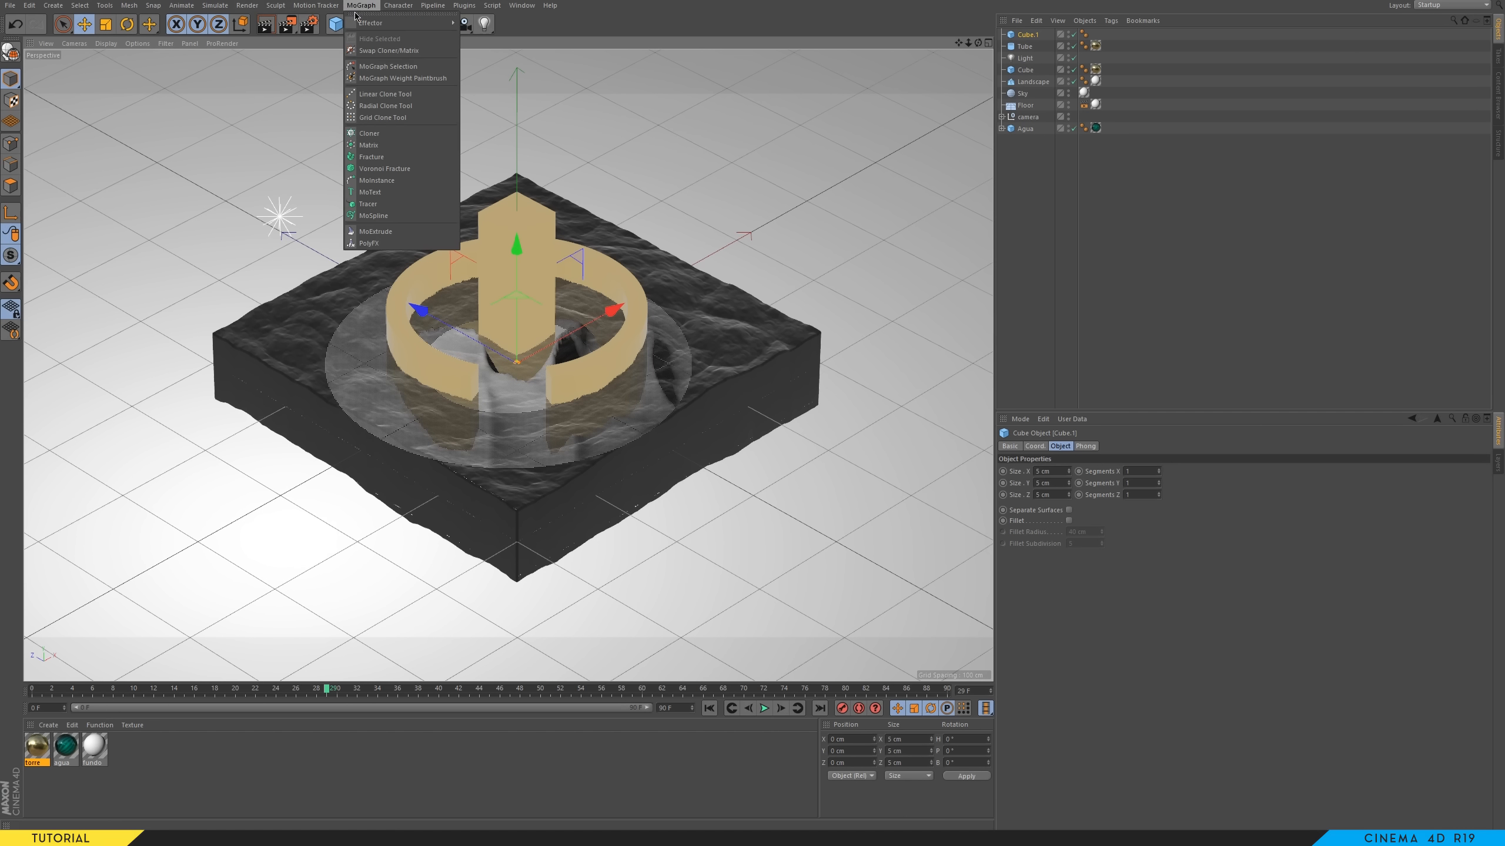
{"action": "left_click", "coordinate": [360, 134]}
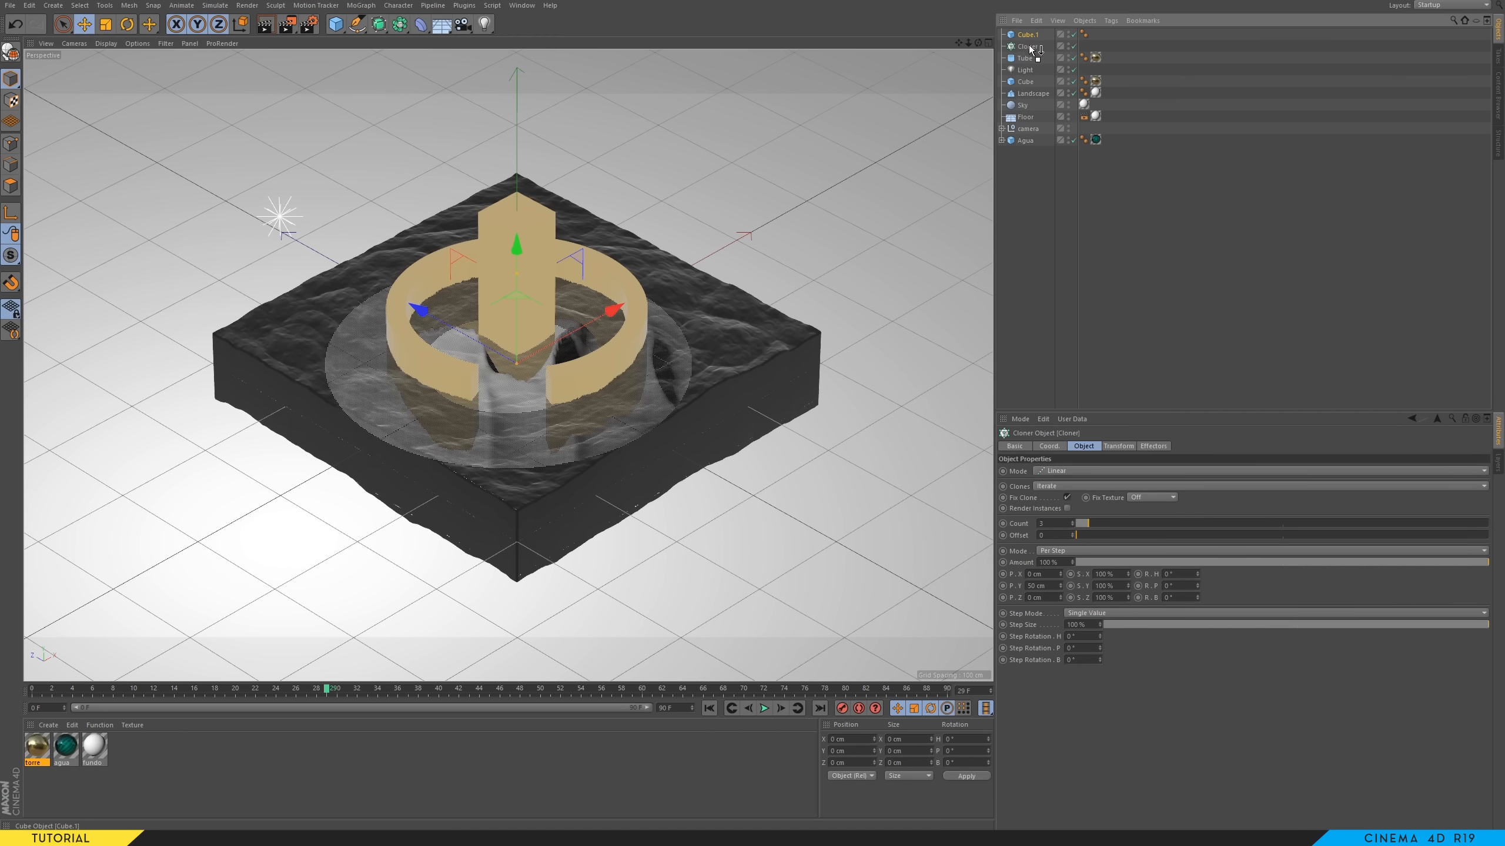
{"action": "left_click_drag", "start_coordinate": [1029, 45], "coordinate": [1030, 46]}
{"action": "left_click", "coordinate": [1078, 472]}
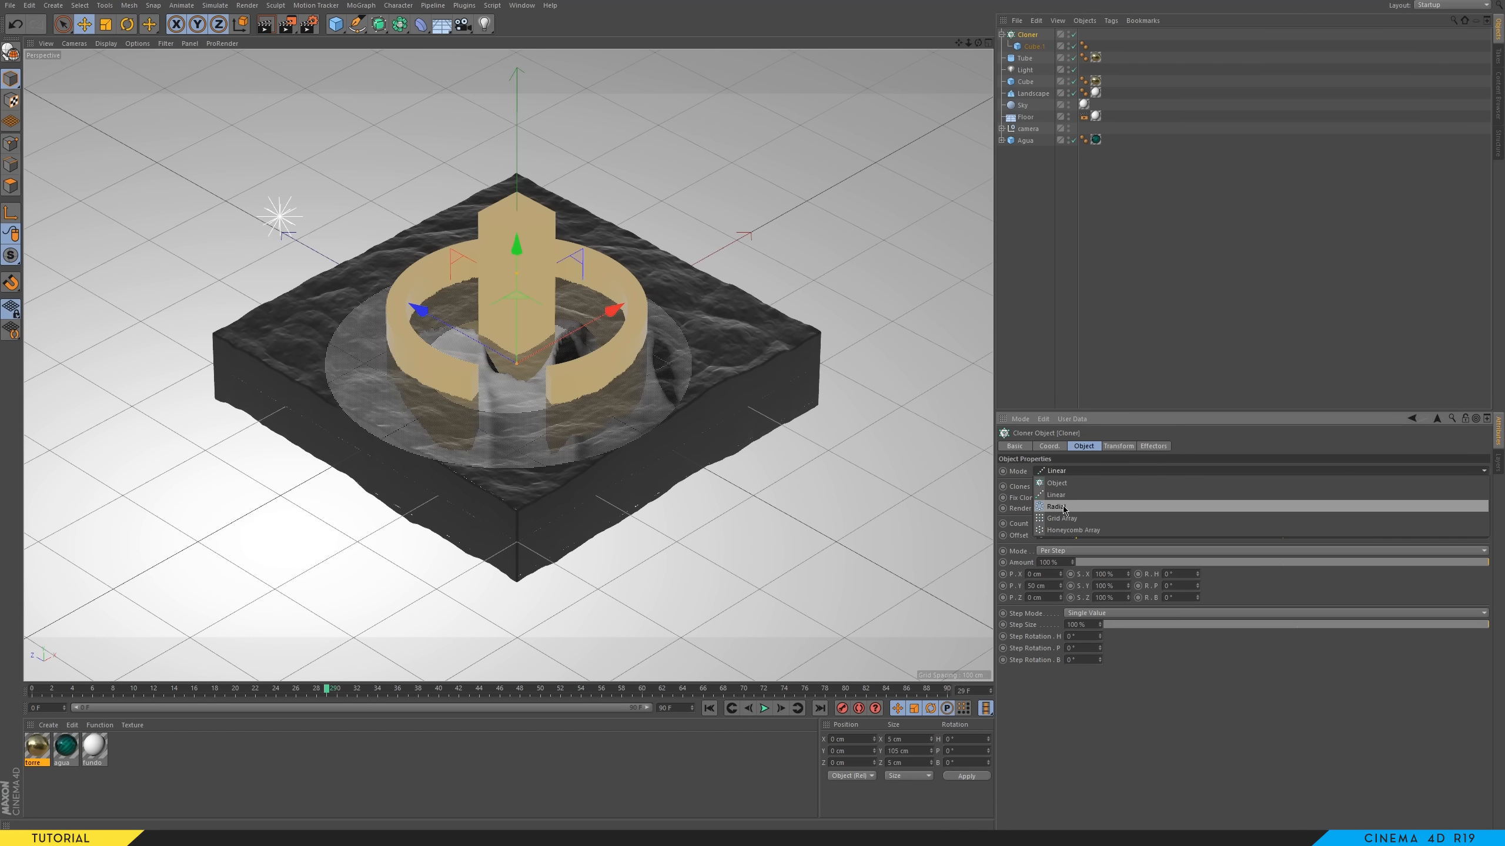
{"action": "left_click", "coordinate": [1074, 504]}
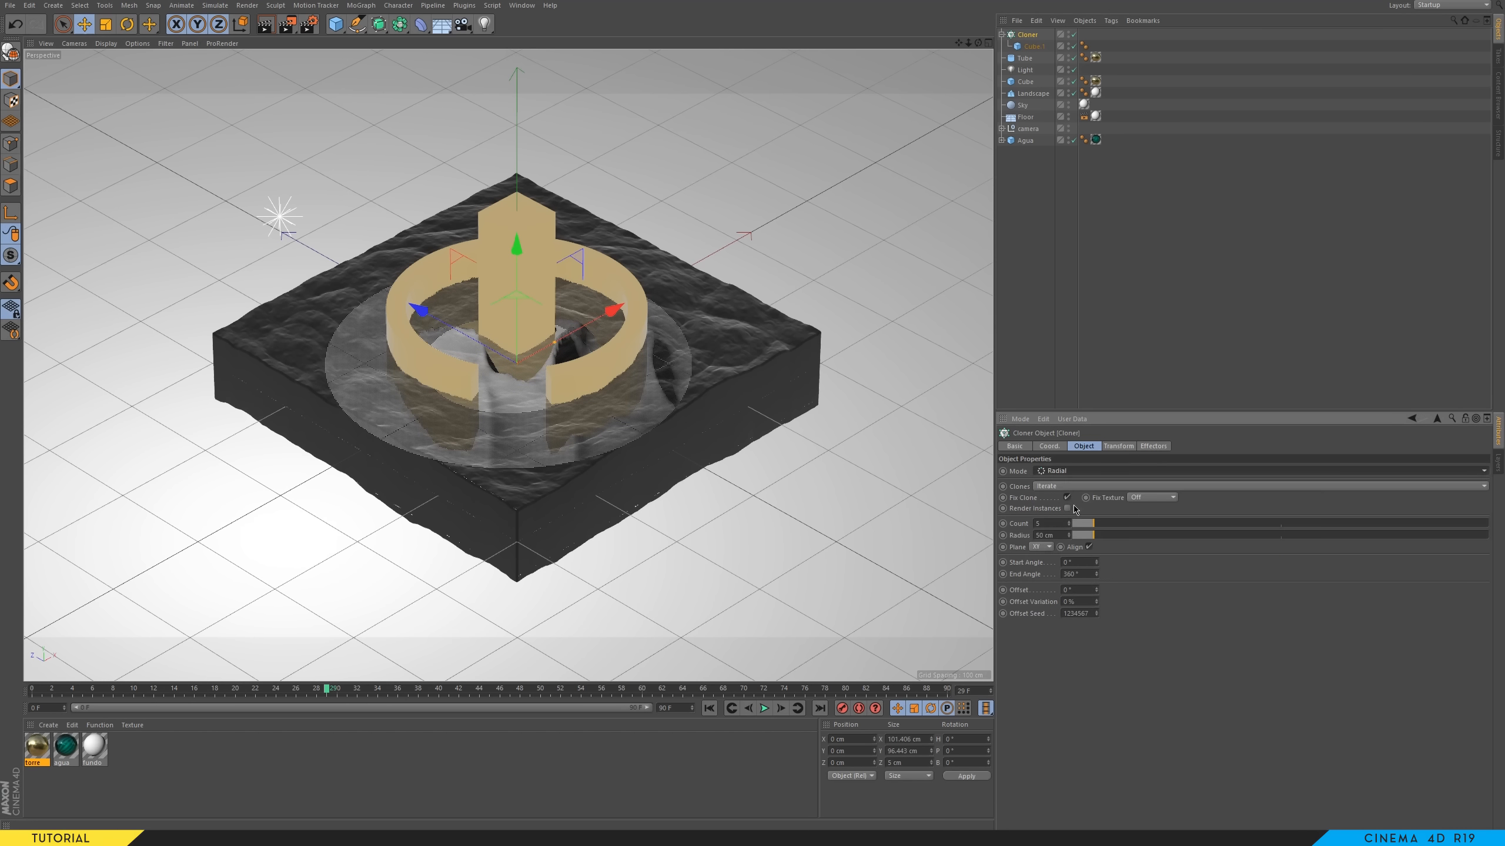
- Raise the cloner to about 108 cm height and set its pitch rotation to 90°
{"action": "left_click_drag", "start_coordinate": [517, 253], "coordinate": [513, 155]}
{"action": "left_click", "coordinate": [1047, 445]}
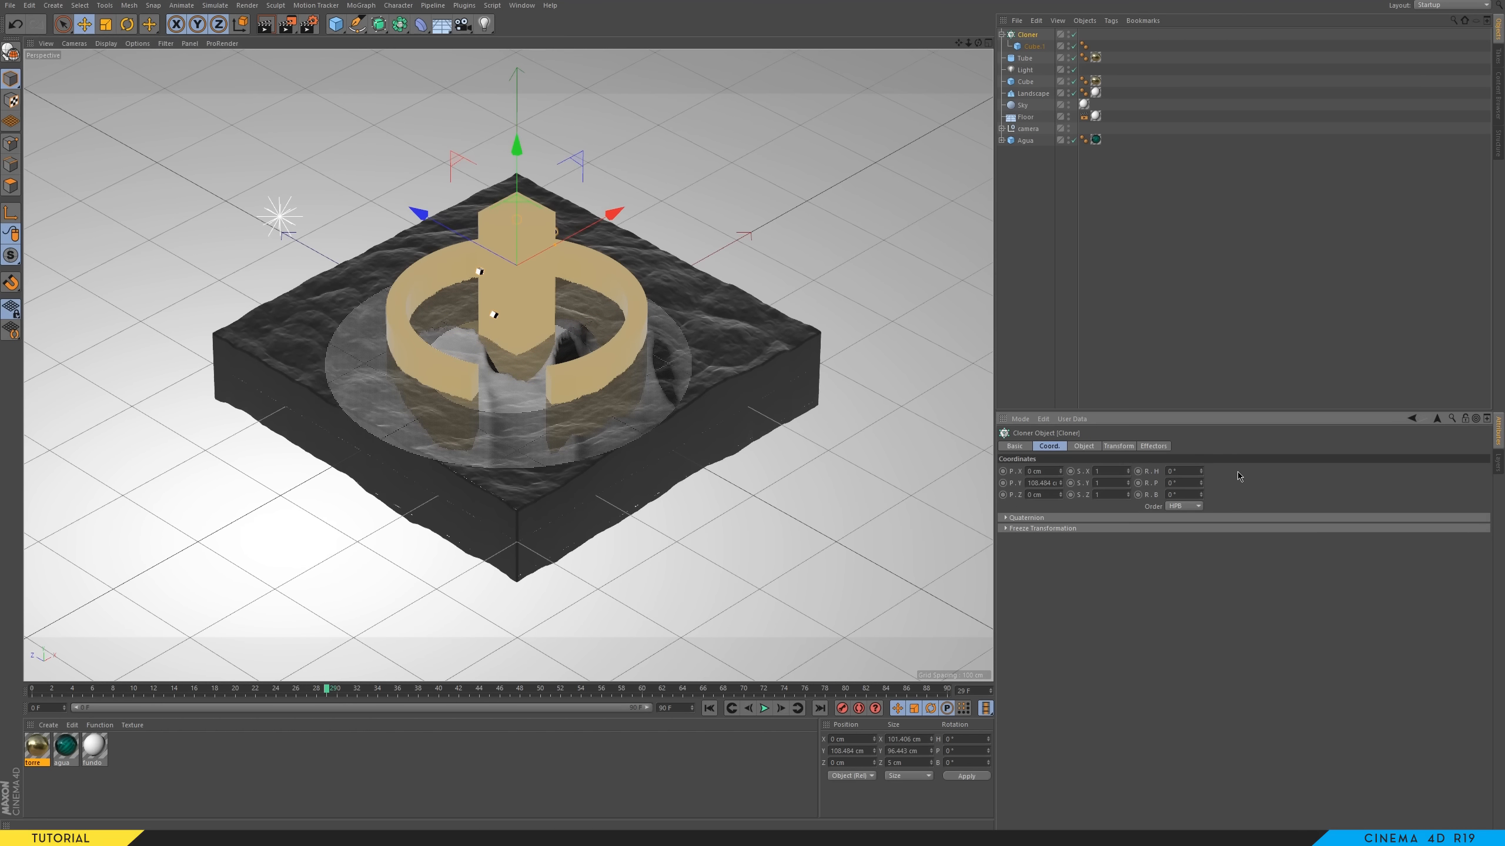
{"action": "left_click_drag", "start_coordinate": [1201, 483], "coordinate": [1131, 499]}
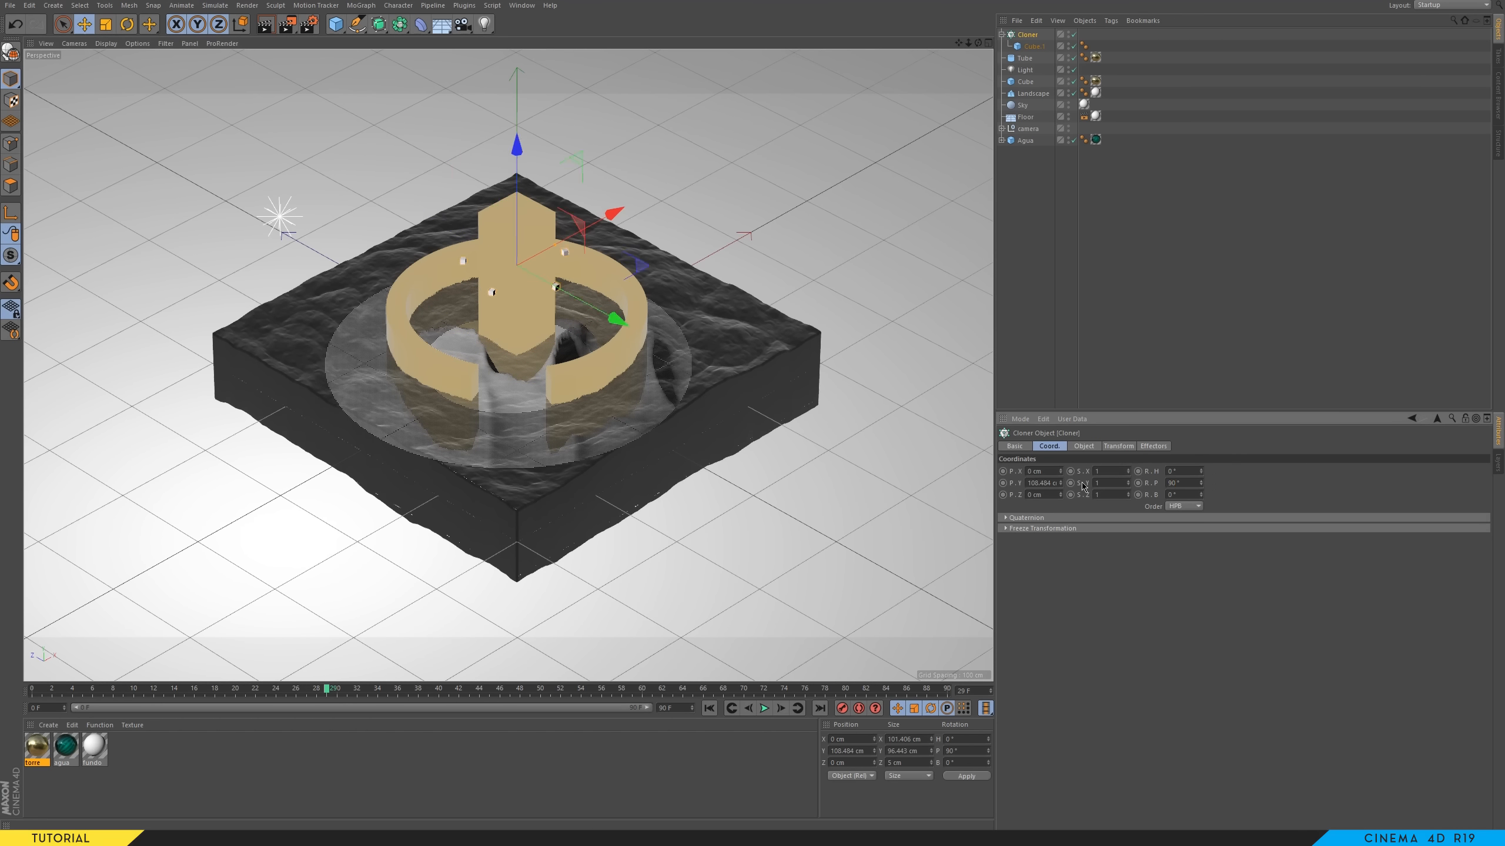
- Set the cloner's radius to about 112 cm and lower it onto the ring's top at about 65 cm height
{"action": "left_click", "coordinate": [1096, 447]}
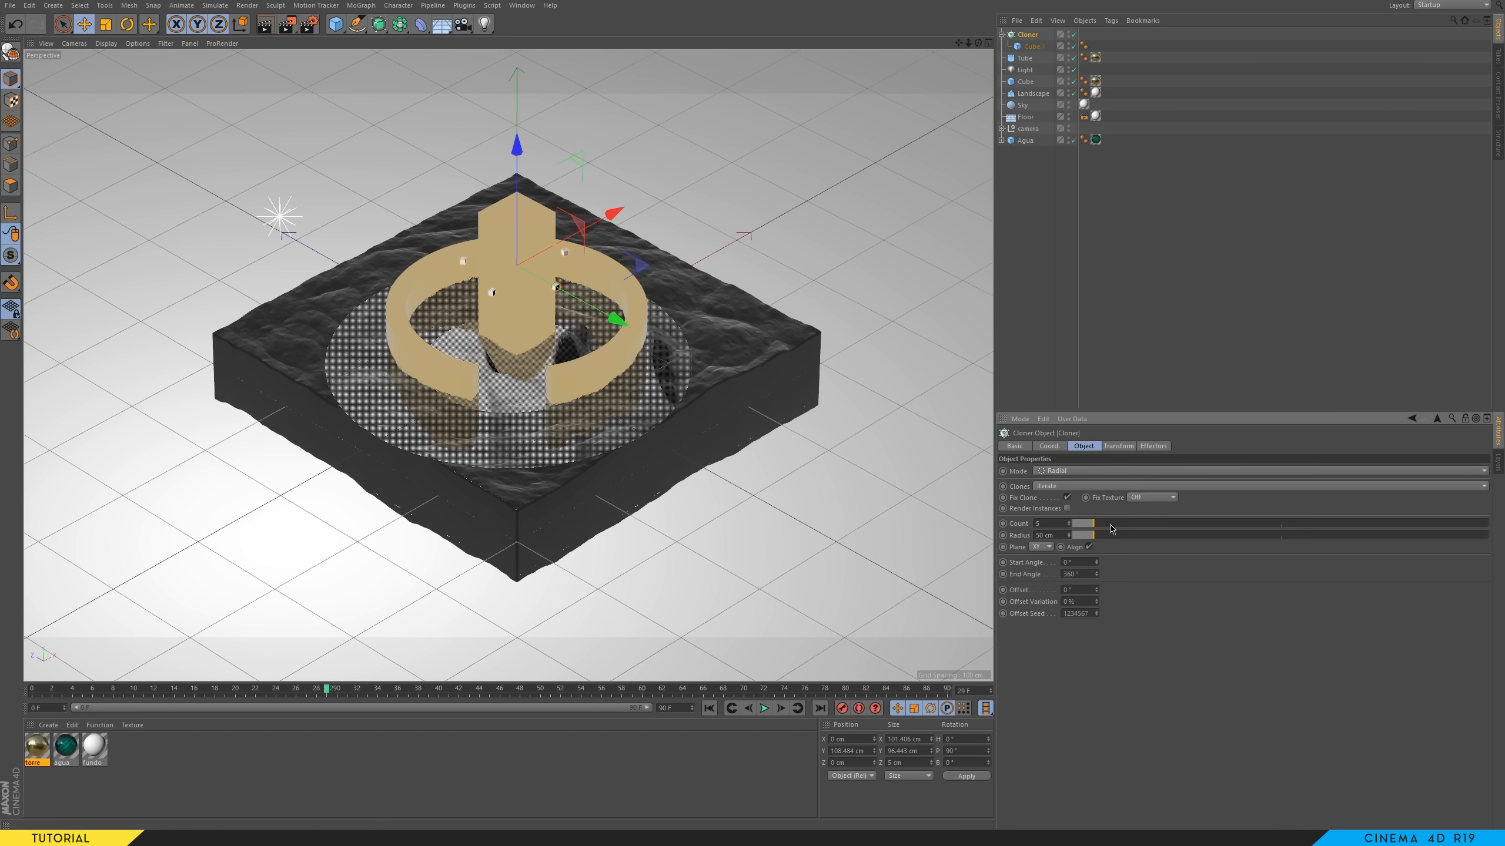
{"action": "left_click_drag", "start_coordinate": [1095, 535], "coordinate": [1122, 536]}
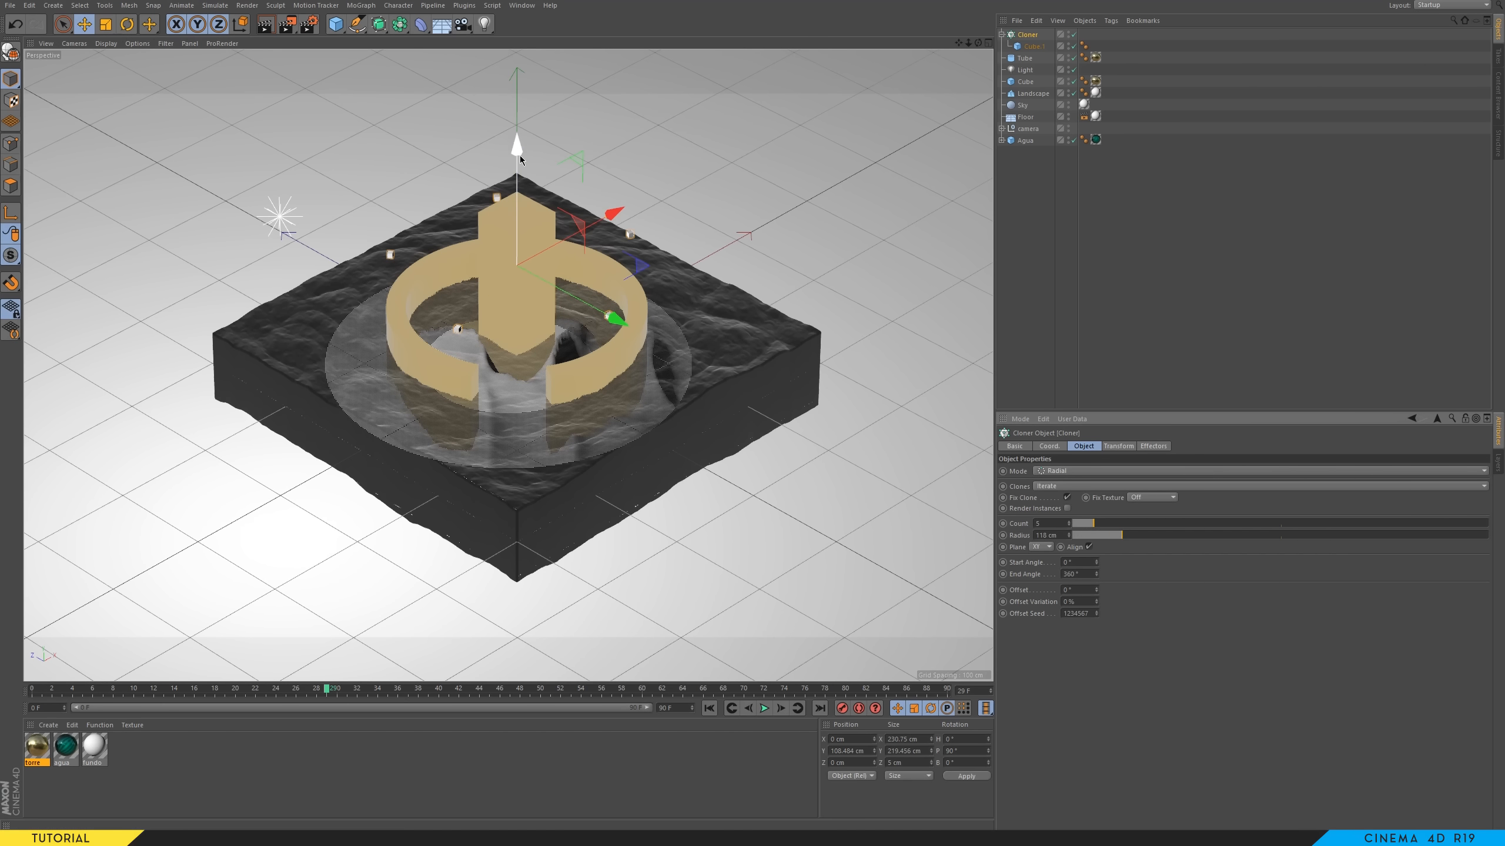
{"action": "left_click_drag", "start_coordinate": [520, 155], "coordinate": [536, 195]}
{"action": "left_click", "coordinate": [1114, 536]}
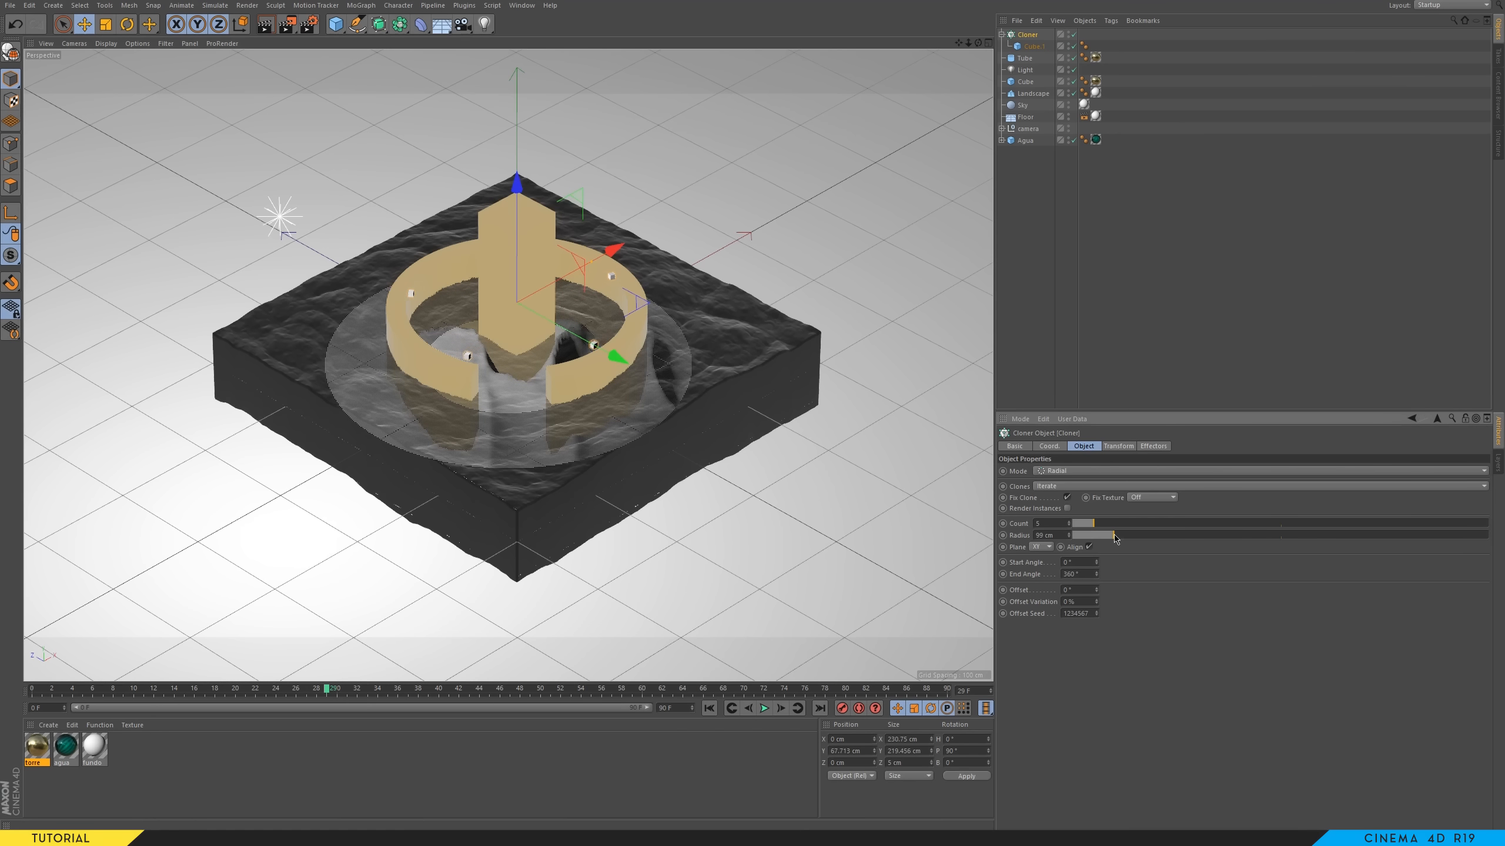
{"action": "left_click_drag", "start_coordinate": [1114, 536], "coordinate": [1120, 536]}
{"action": "left_click_drag", "start_coordinate": [510, 186], "coordinate": [512, 189]}
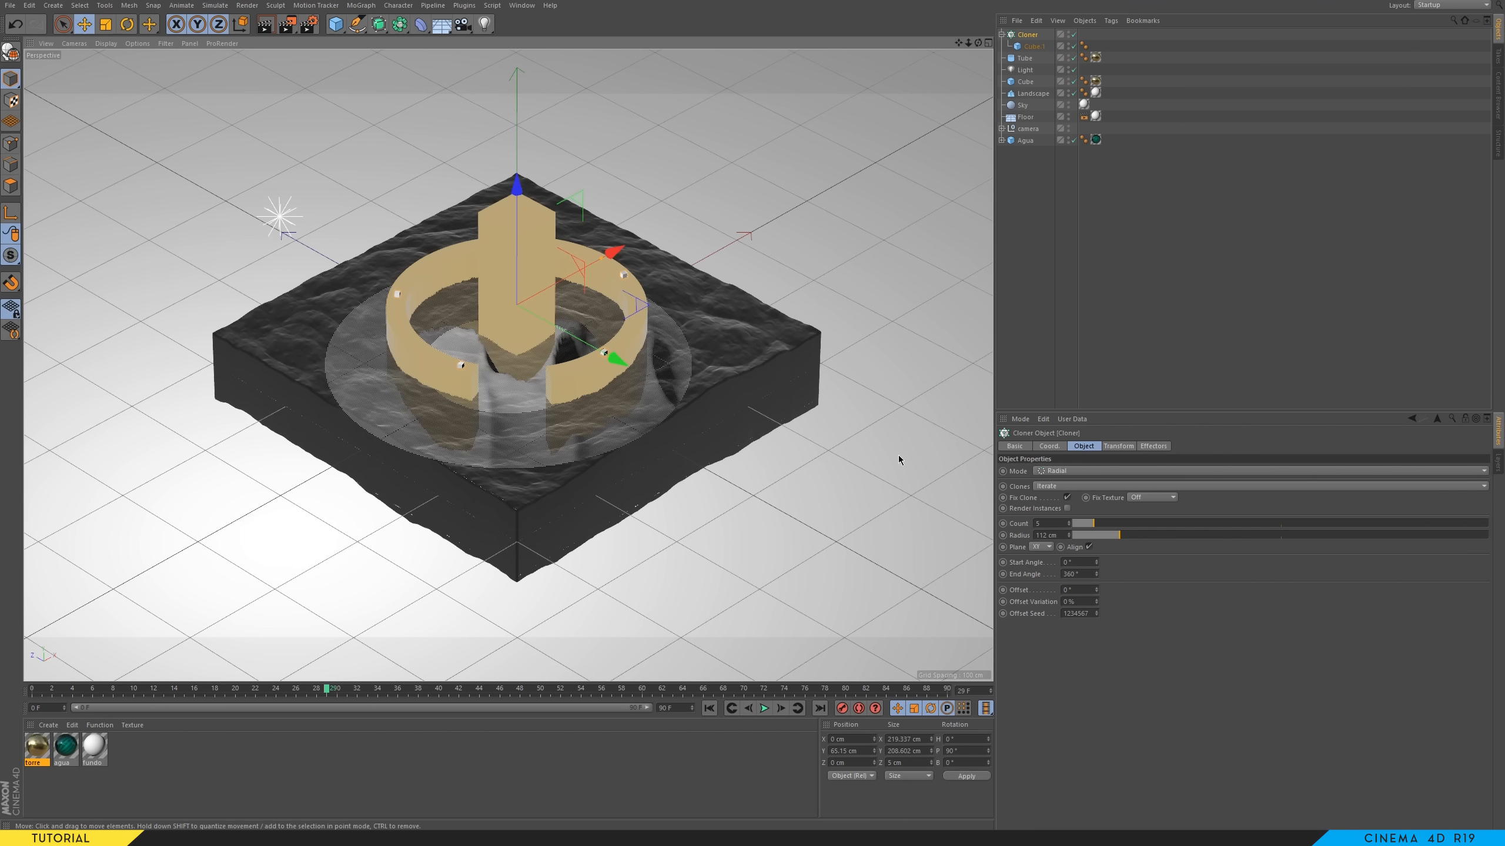
- Set the number of clones around the ring to 20
{"action": "left_click_drag", "start_coordinate": [1088, 523], "coordinate": [1152, 524]}
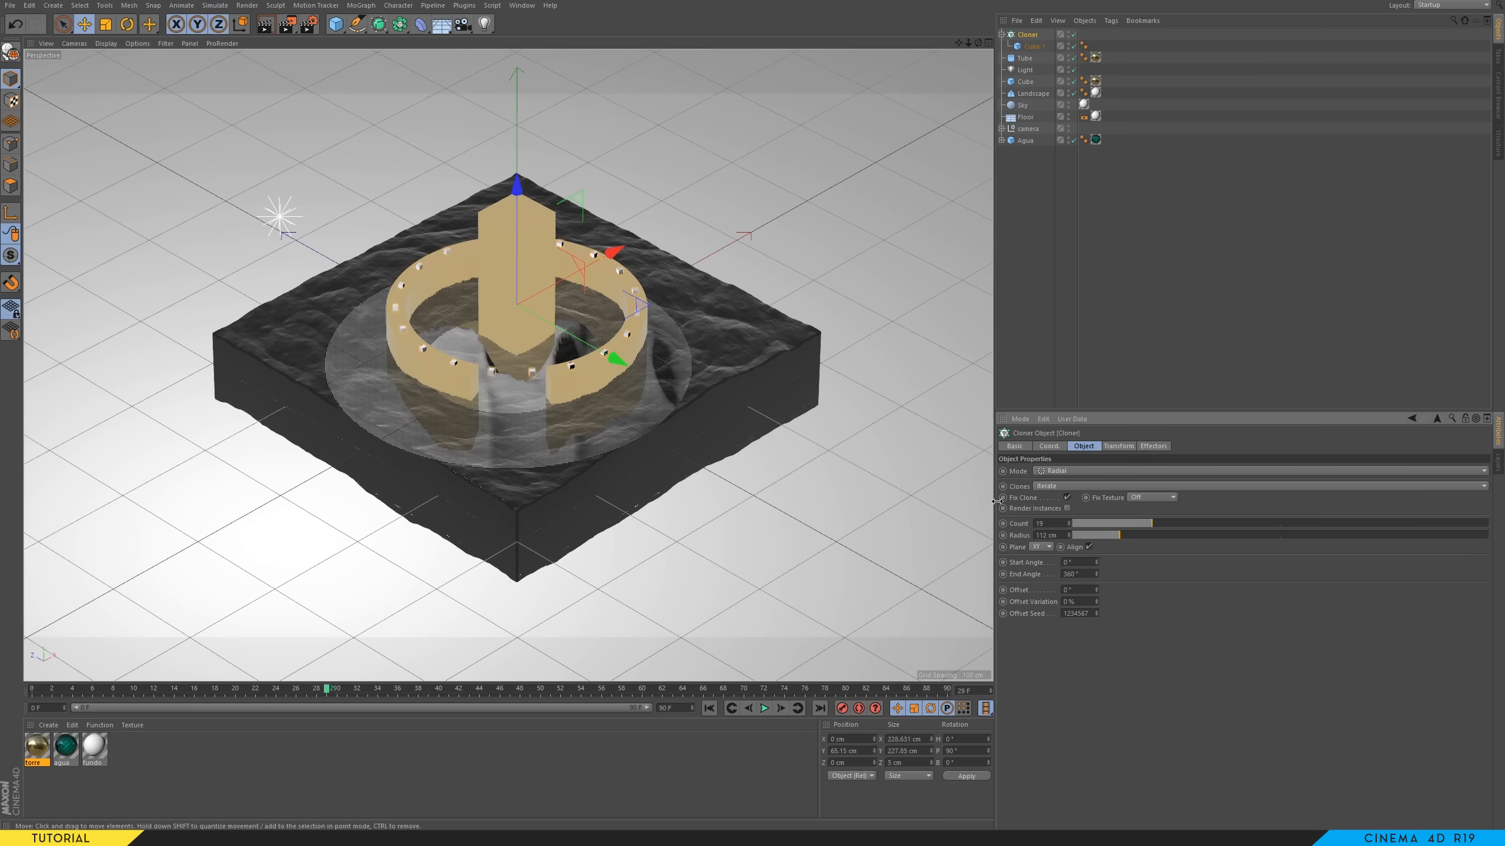
{"action": "left_click_drag", "start_coordinate": [1045, 524], "coordinate": [925, 539]}
{"action": "type", "text": "20"}
{"action": "key", "text": "Return"}
- Duplicate the small cube inside the cloner and set the copy's Z size to 30 cm
{"action": "left_click", "coordinate": [1034, 46]}
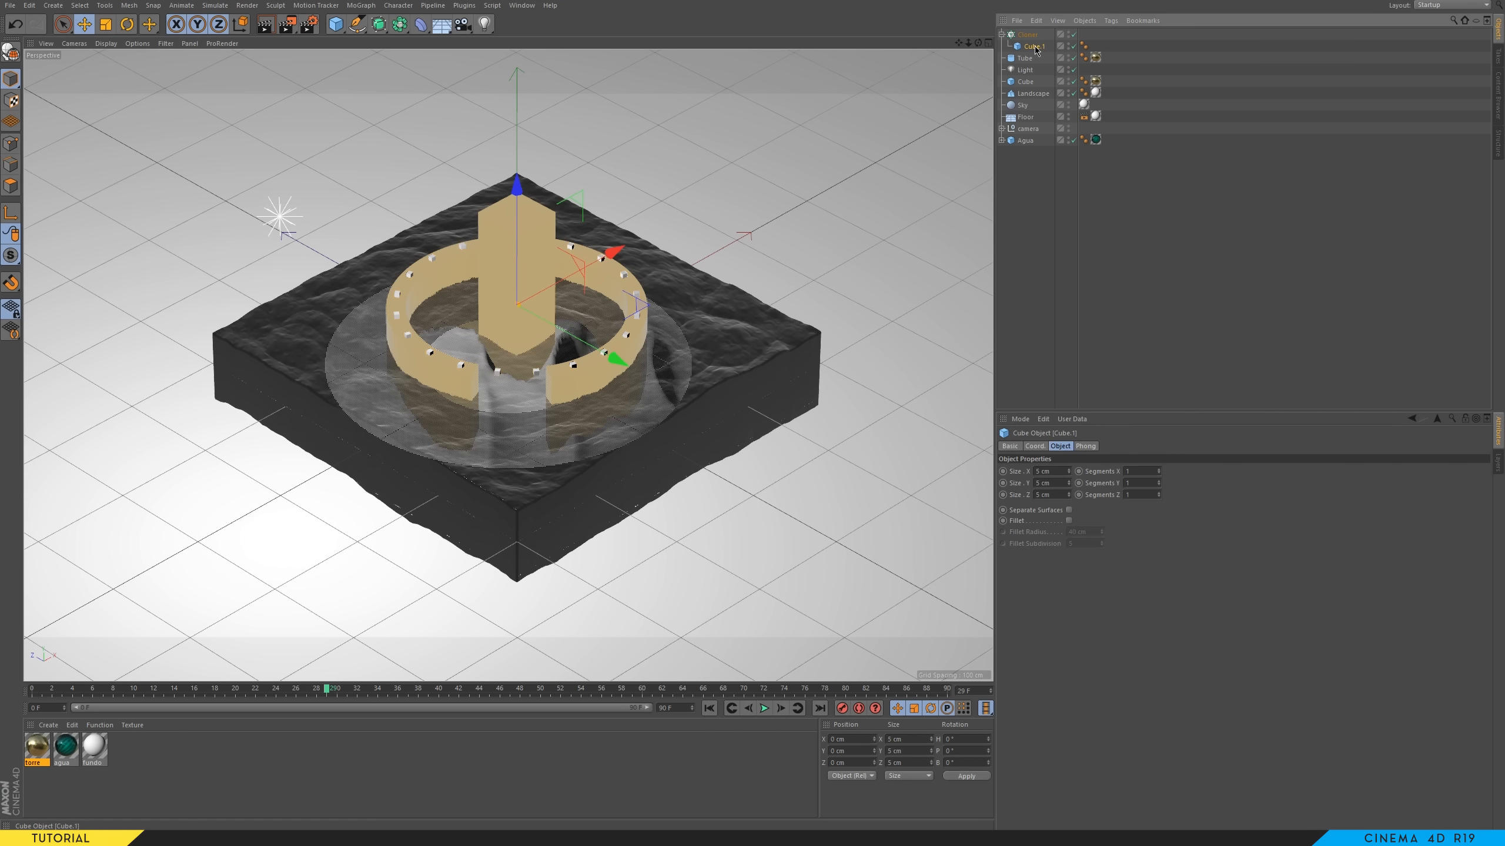
{"action": "left_click_drag", "start_coordinate": [1035, 42], "coordinate": [1036, 49], "text": "ctrl"}
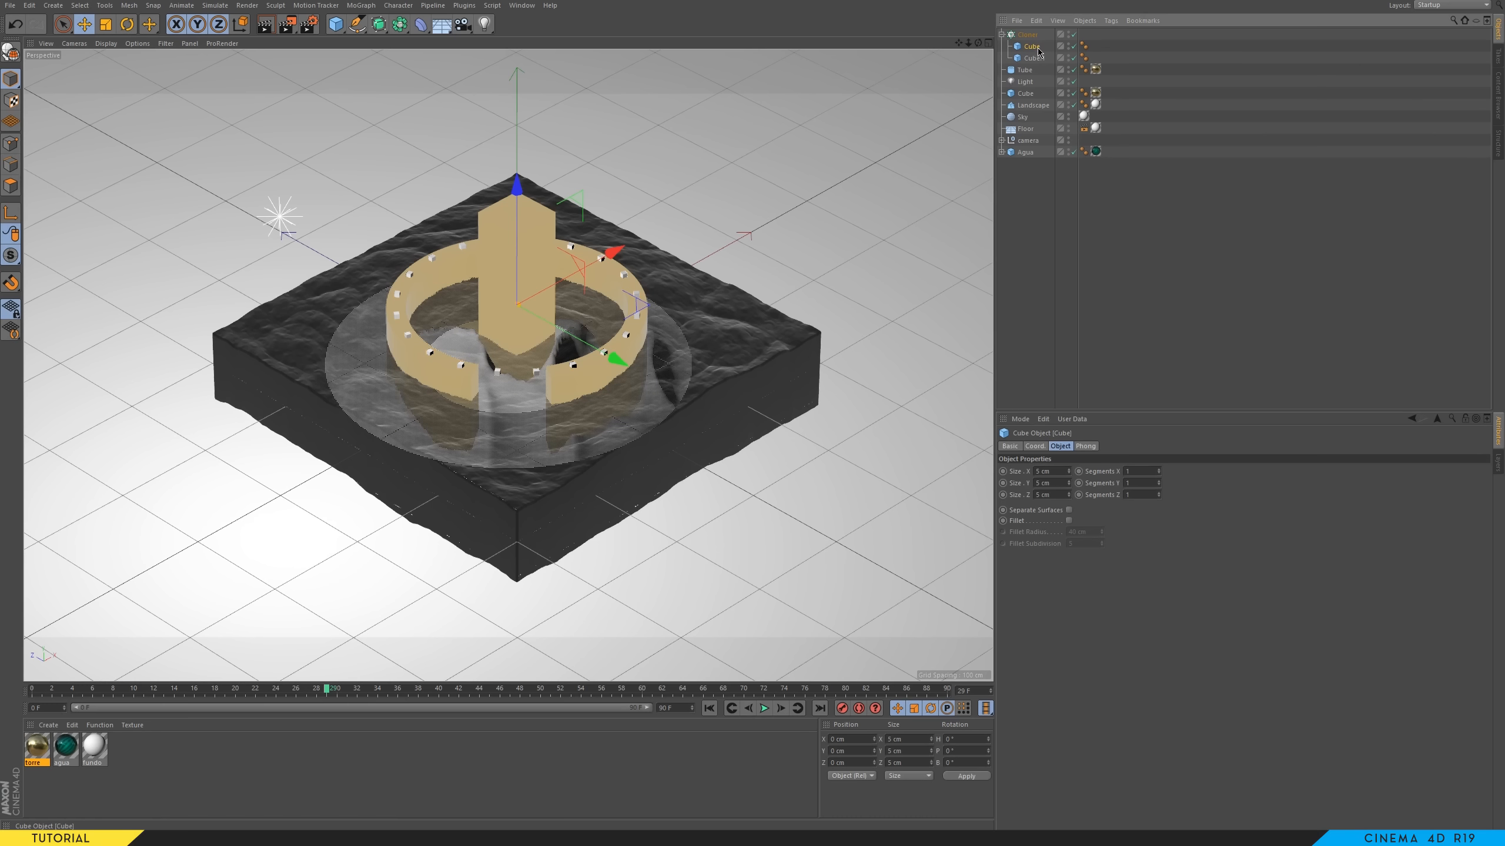
{"action": "left_click", "coordinate": [1065, 494]}
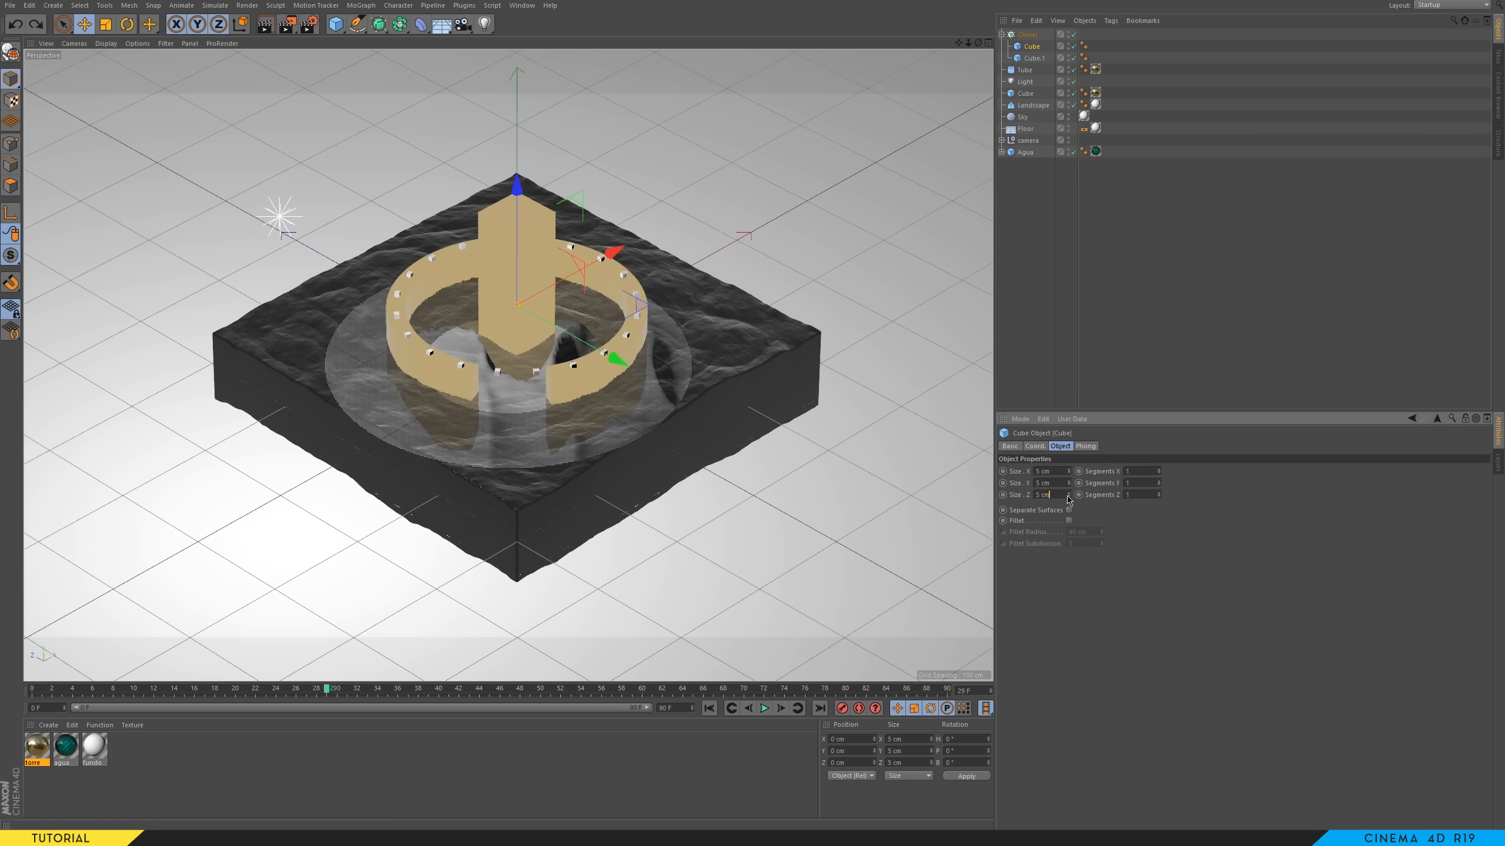
{"action": "mouse_move", "coordinate": [1068, 500]}
{"action": "left_mouse_down"}
{"action": "mouse_move", "coordinate": [1069, 475]}
{"action": "mouse_move", "coordinate": [960, 505]}
{"action": "left_mouse_up"}
{"action": "type", "text": "30"}
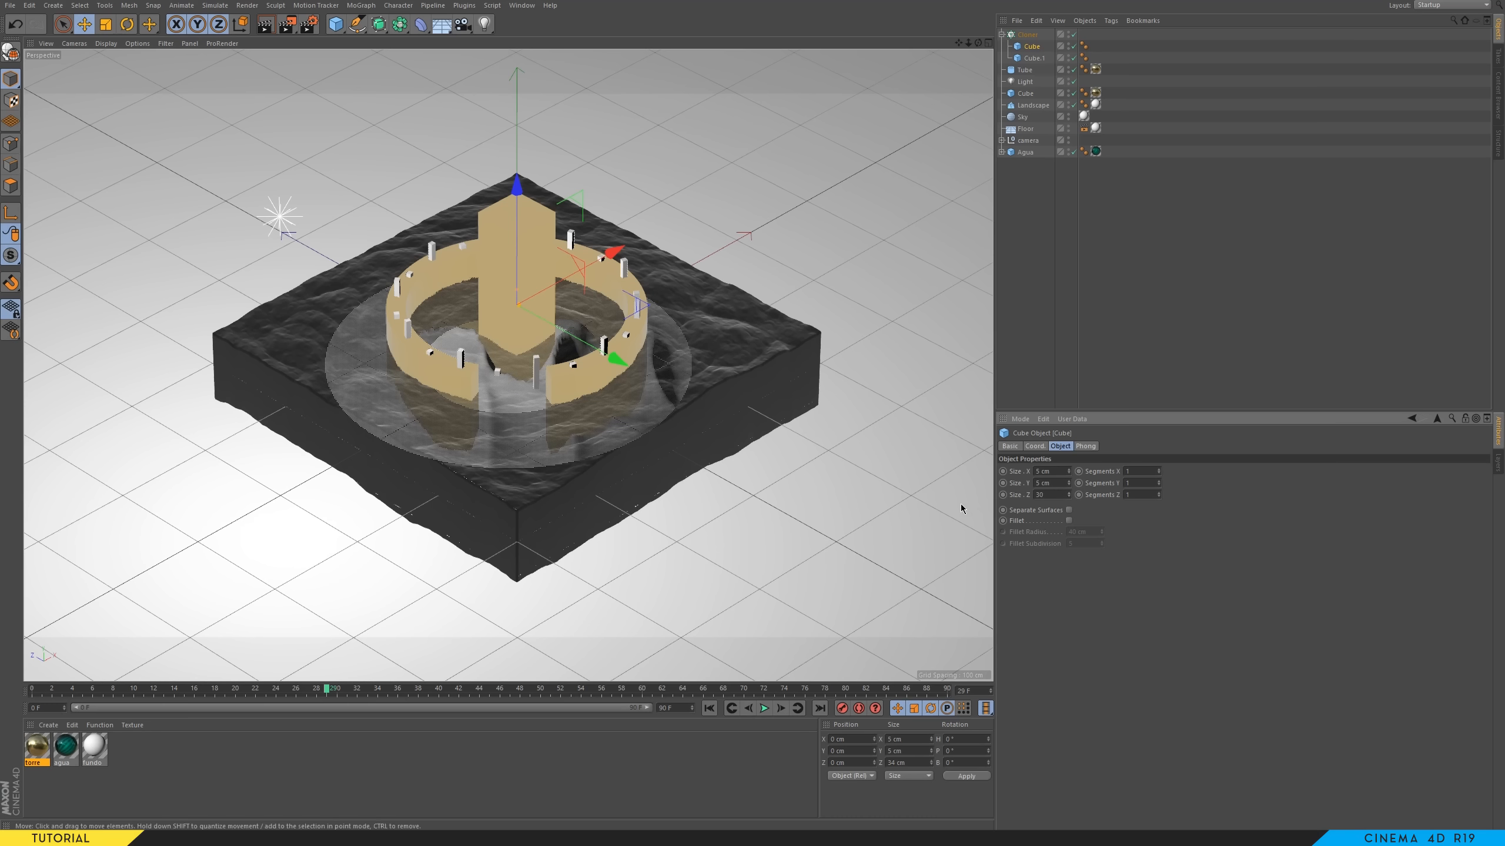
{"action": "key", "text": "Return"}
{"action": "left_click", "coordinate": [1034, 446]}
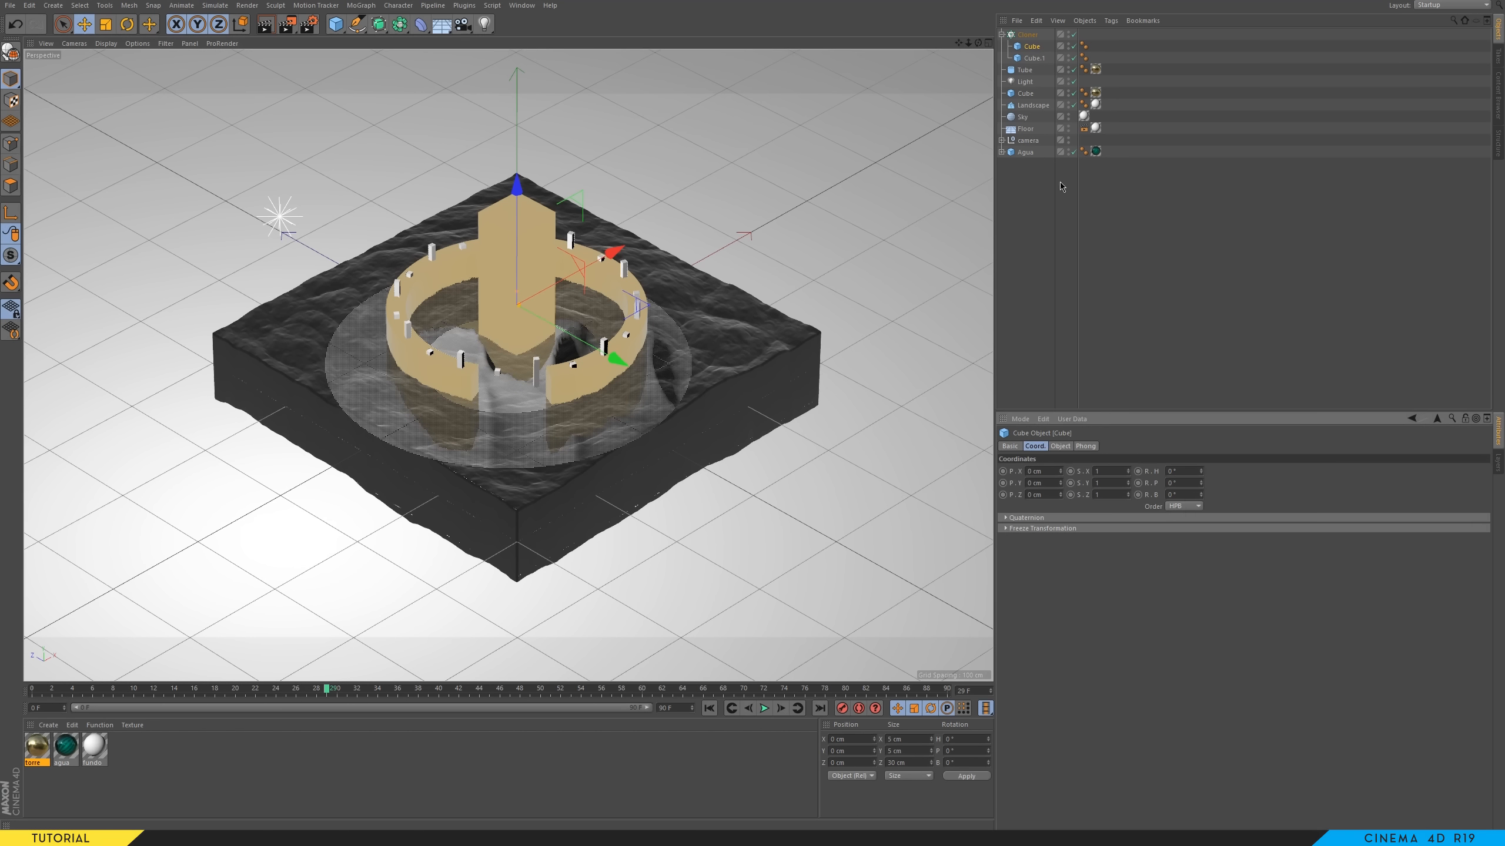
- Rename the cloner to "detalhes"
{"action": "left_click", "coordinate": [1029, 34]}
{"action": "double_click", "coordinate": [1030, 34]}
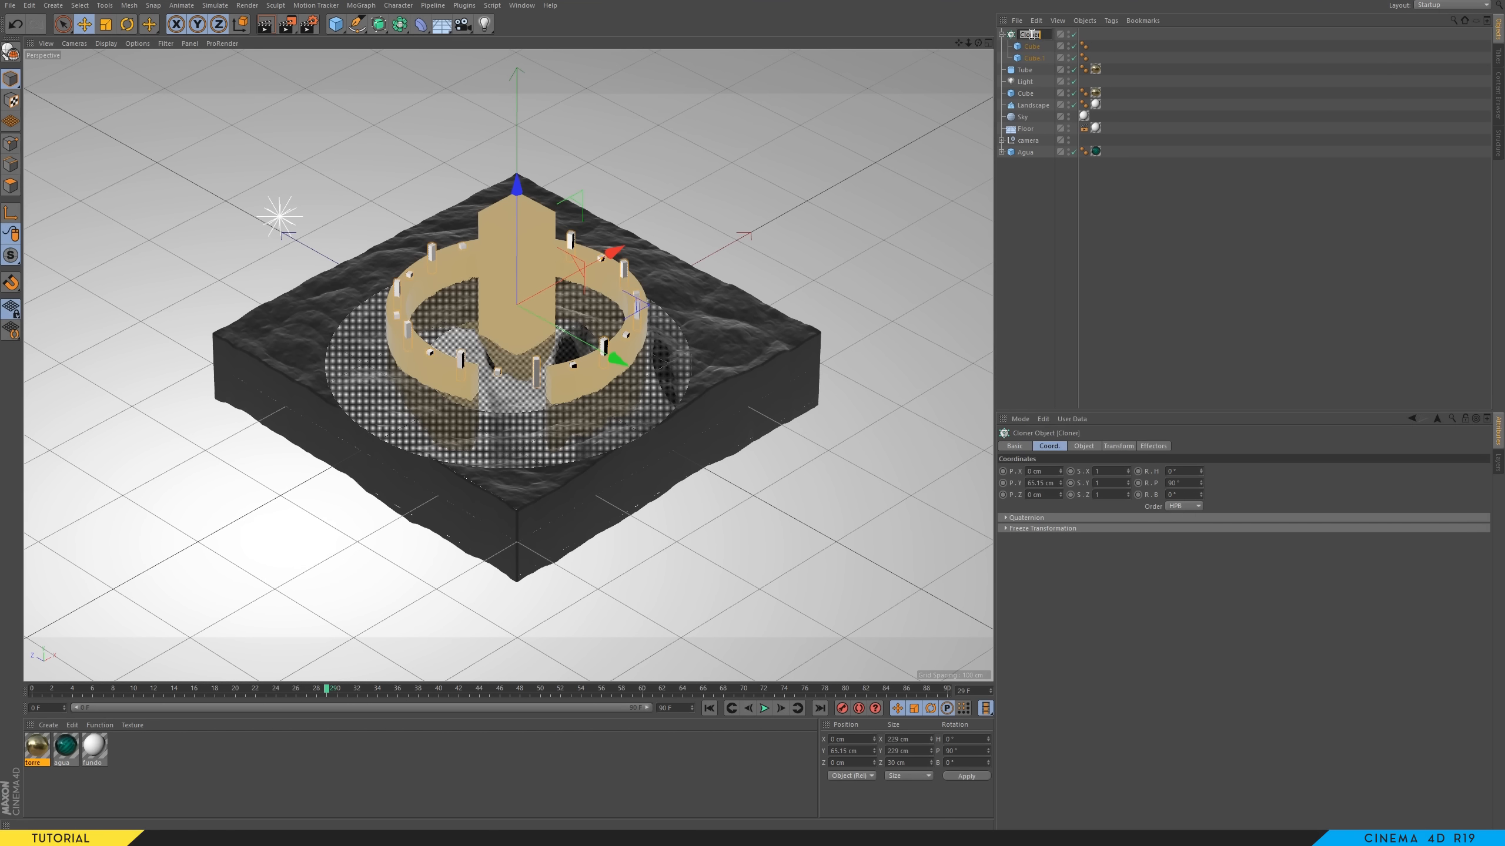
{"action": "type", "text": "detalhes"}
{"action": "key", "text": "Return"}
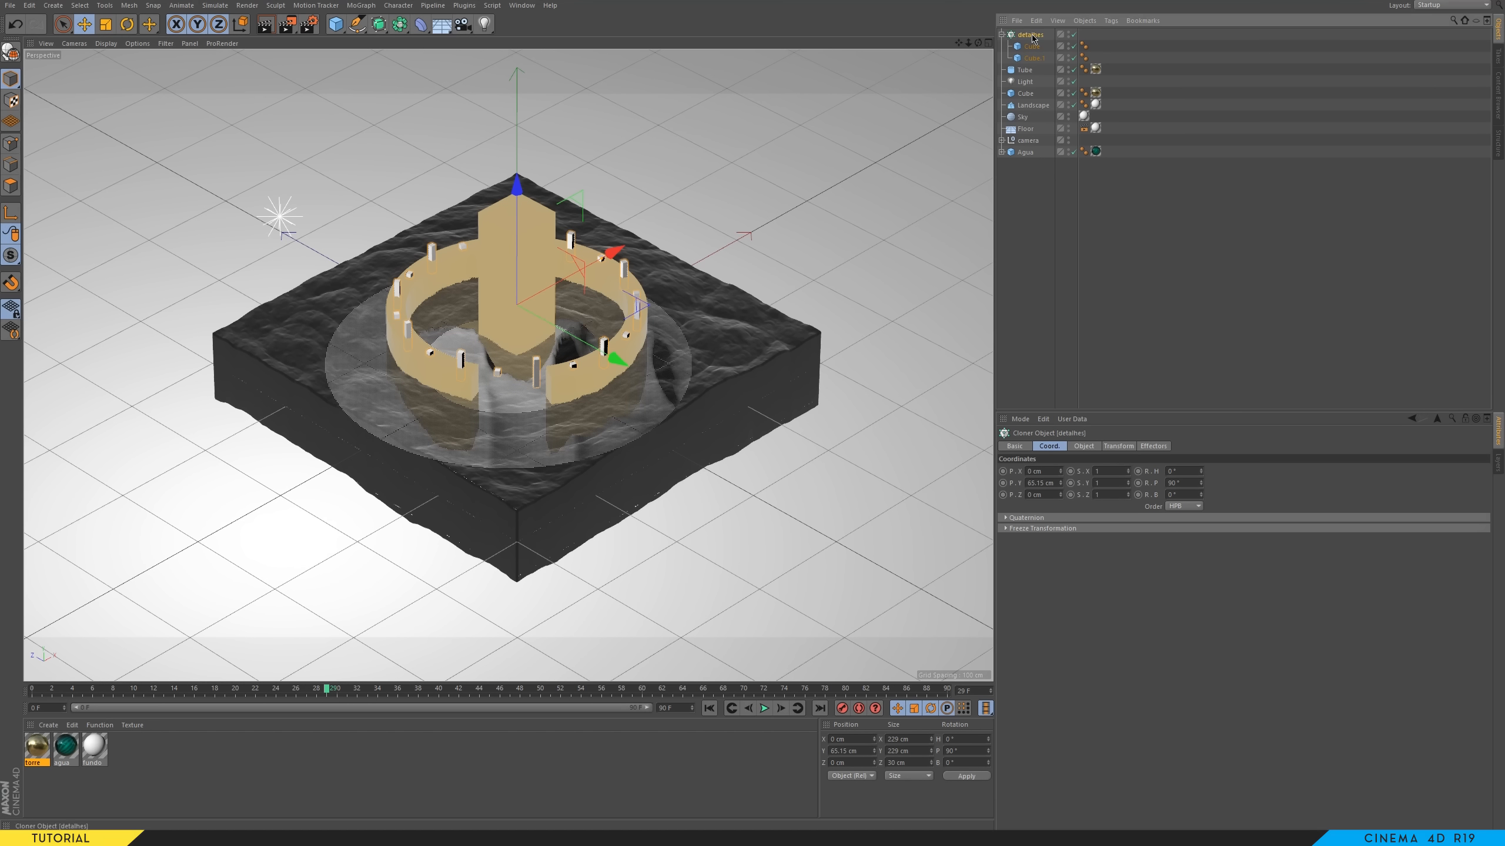
- Set the detalhes cloner's end angle to about 289° and apply the gold material to it
{"action": "left_click", "coordinate": [1084, 447]}
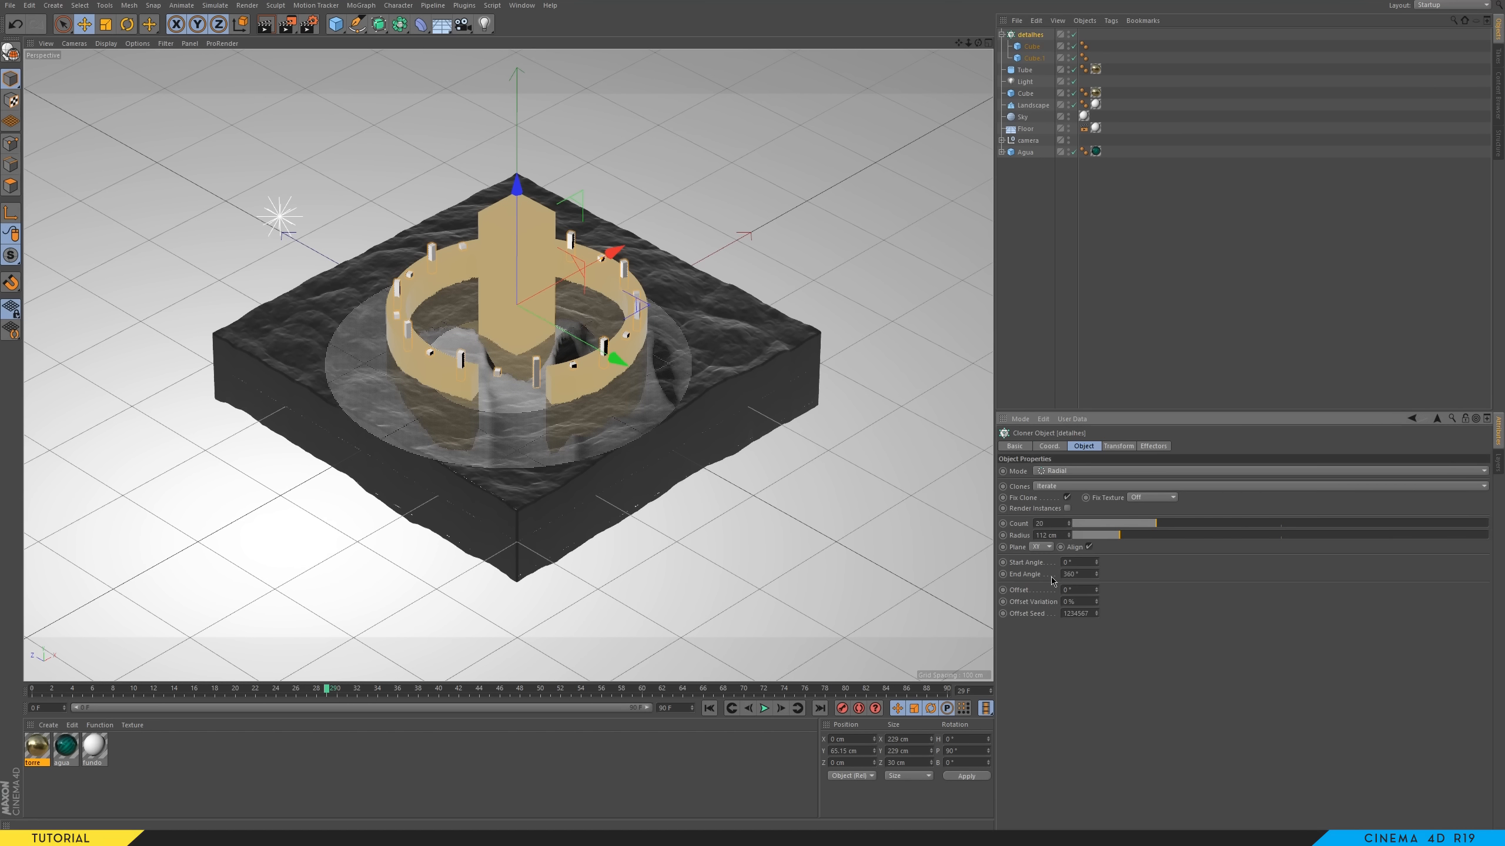
{"action": "left_click_drag", "start_coordinate": [1096, 573], "coordinate": [1096, 608]}
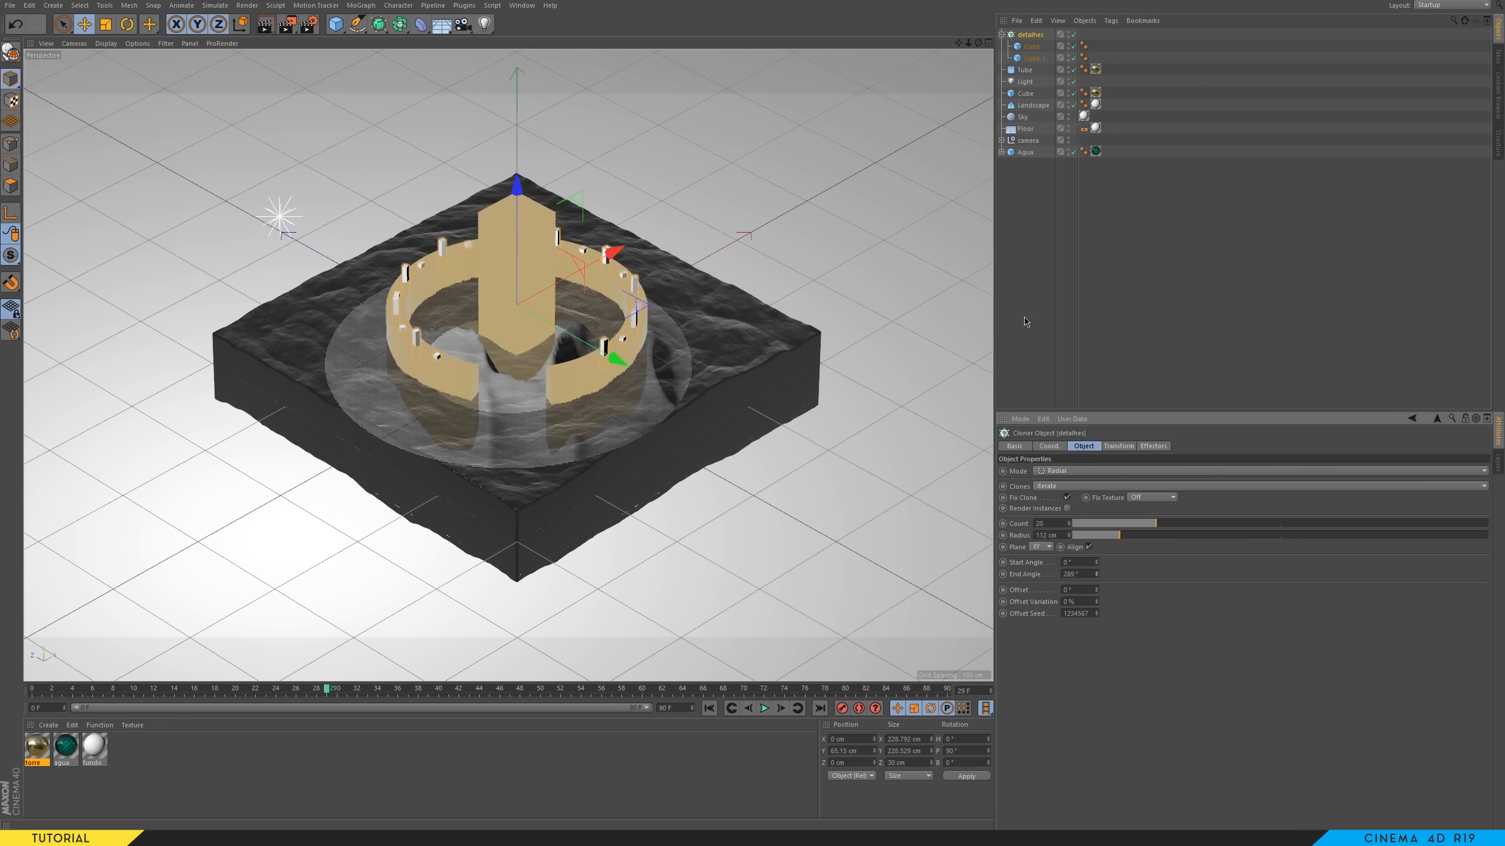
{"action": "left_click", "coordinate": [1038, 256]}
{"action": "left_click_drag", "start_coordinate": [41, 756], "coordinate": [1042, 36]}
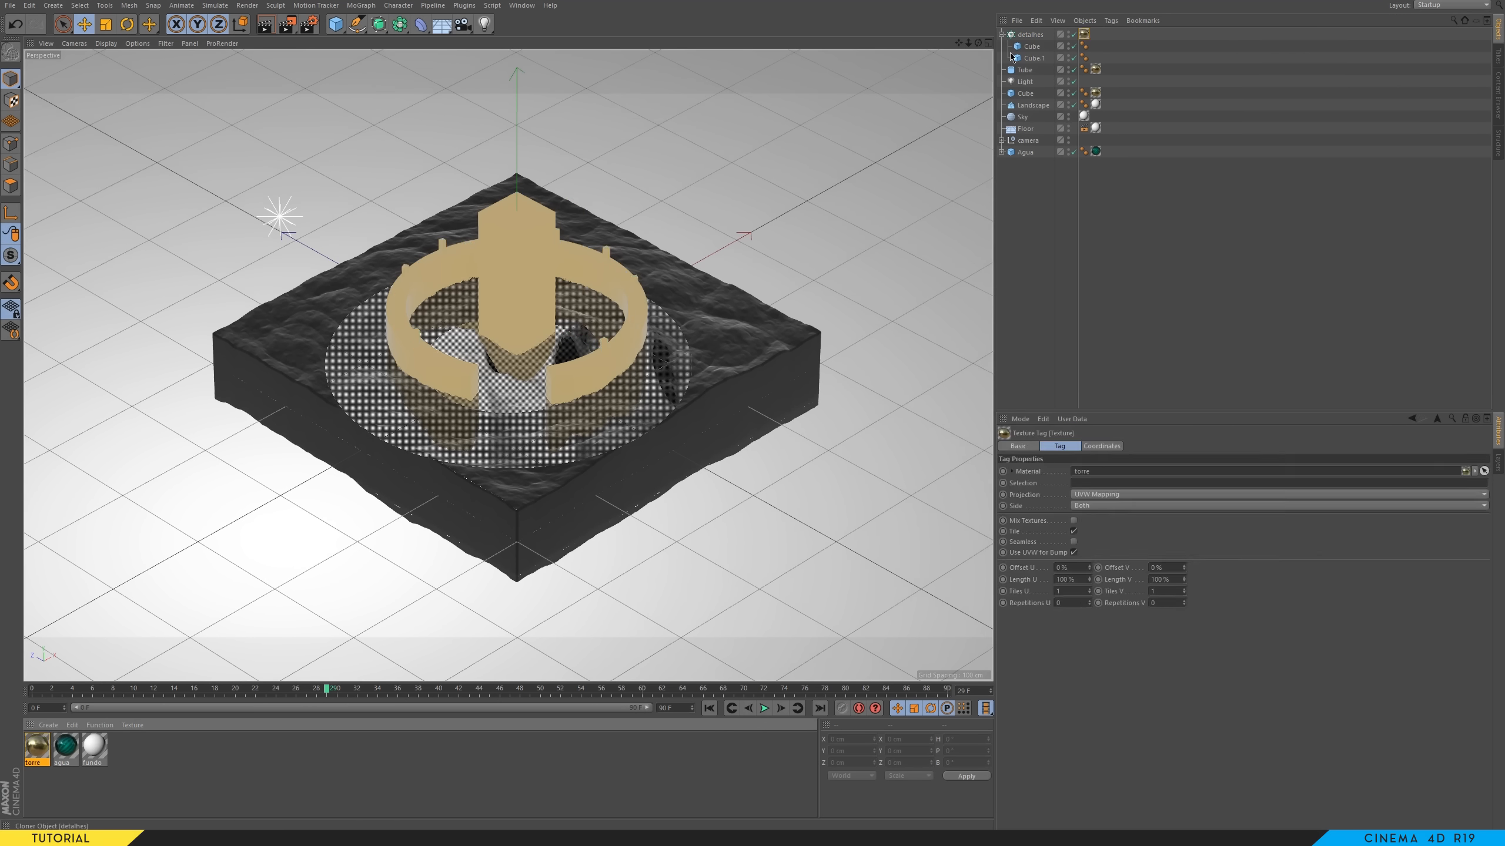
- Turn on the interactive render region to preview the gold details and collapse the detalhes hierarchy
{"action": "left_click", "coordinate": [286, 28]}
{"action": "left_click", "coordinate": [309, 275]}
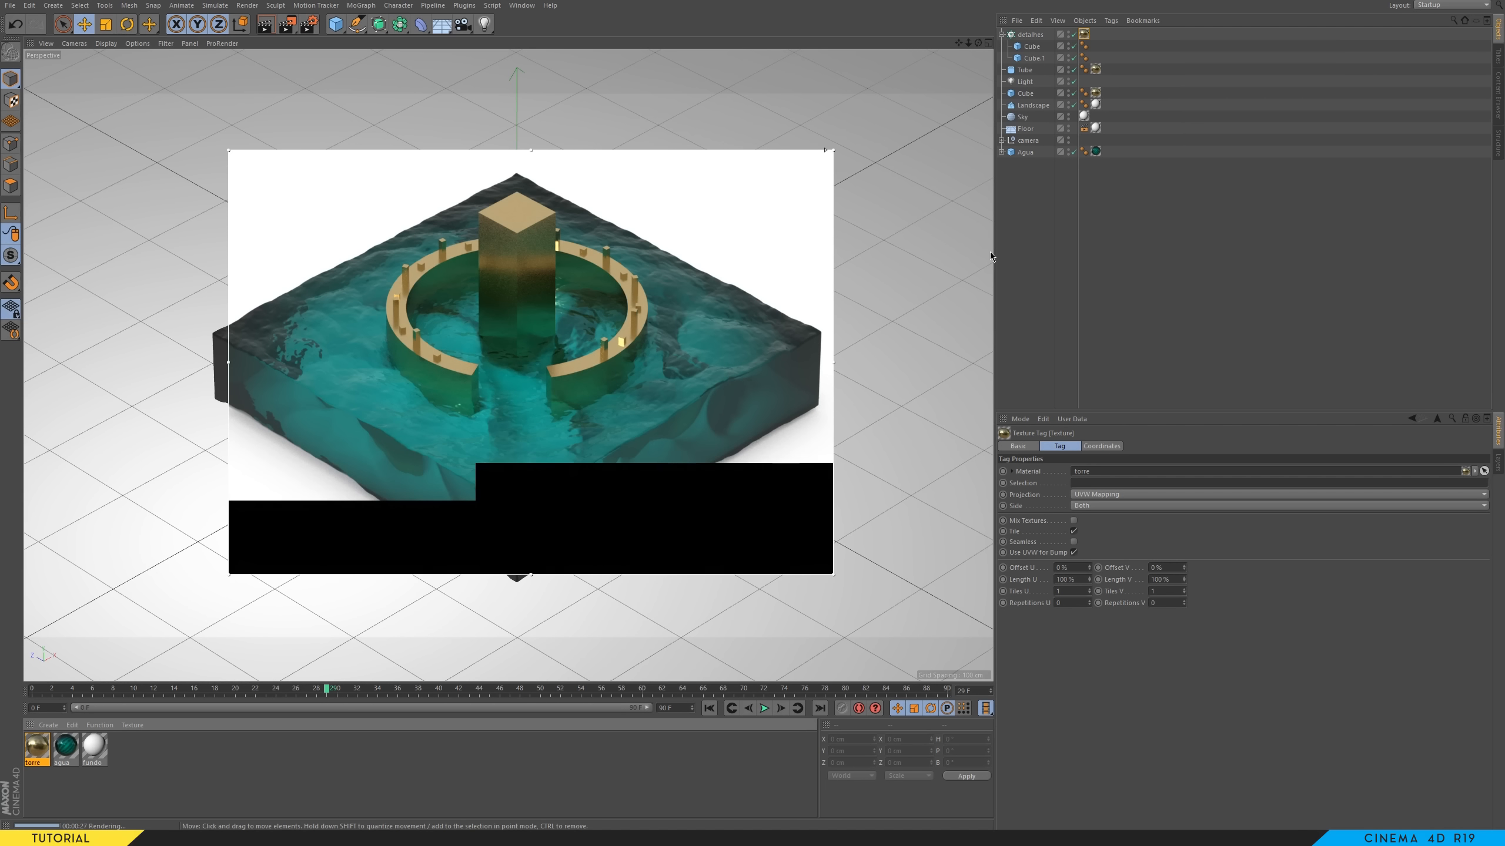
{"action": "left_click", "coordinate": [1002, 34]}
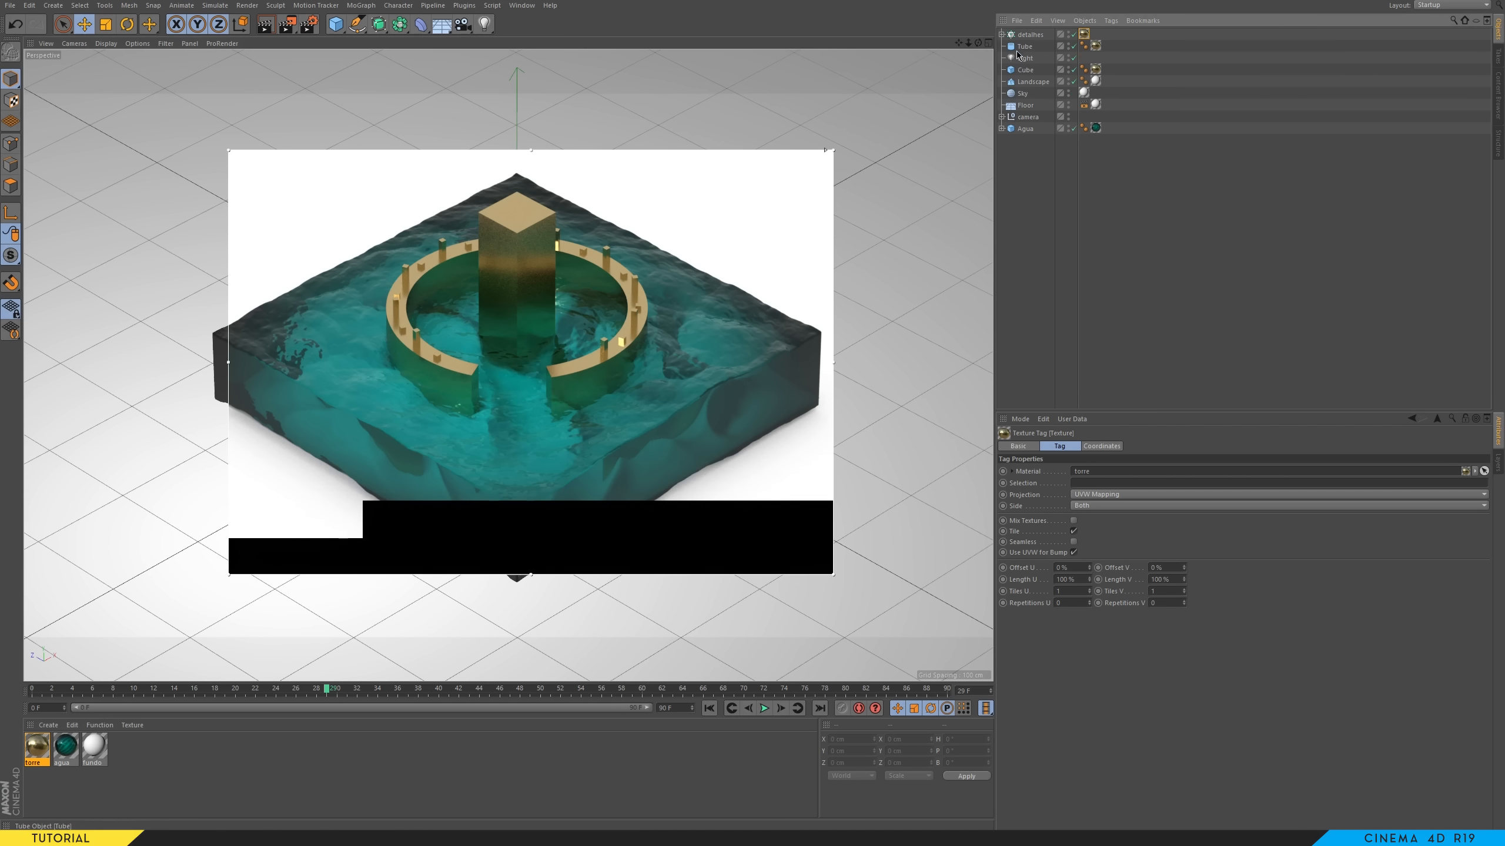
- Duplicate the existing light
{"action": "left_click", "coordinate": [1028, 59]}
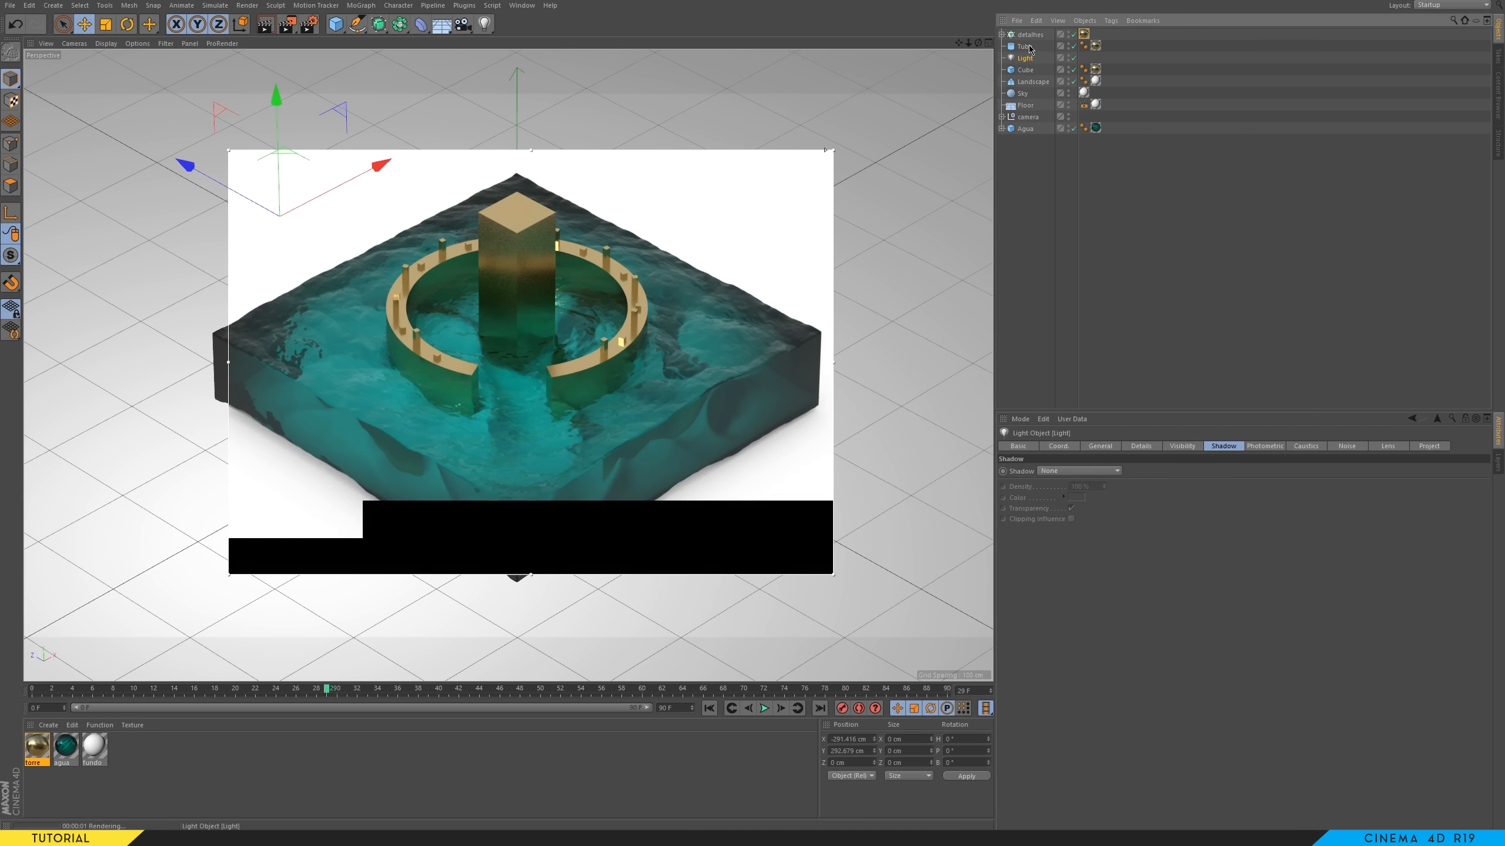
{"action": "left_click", "coordinate": [1027, 144]}
{"action": "left_click_drag", "start_coordinate": [1026, 62], "coordinate": [1030, 53], "text": "ctrl"}
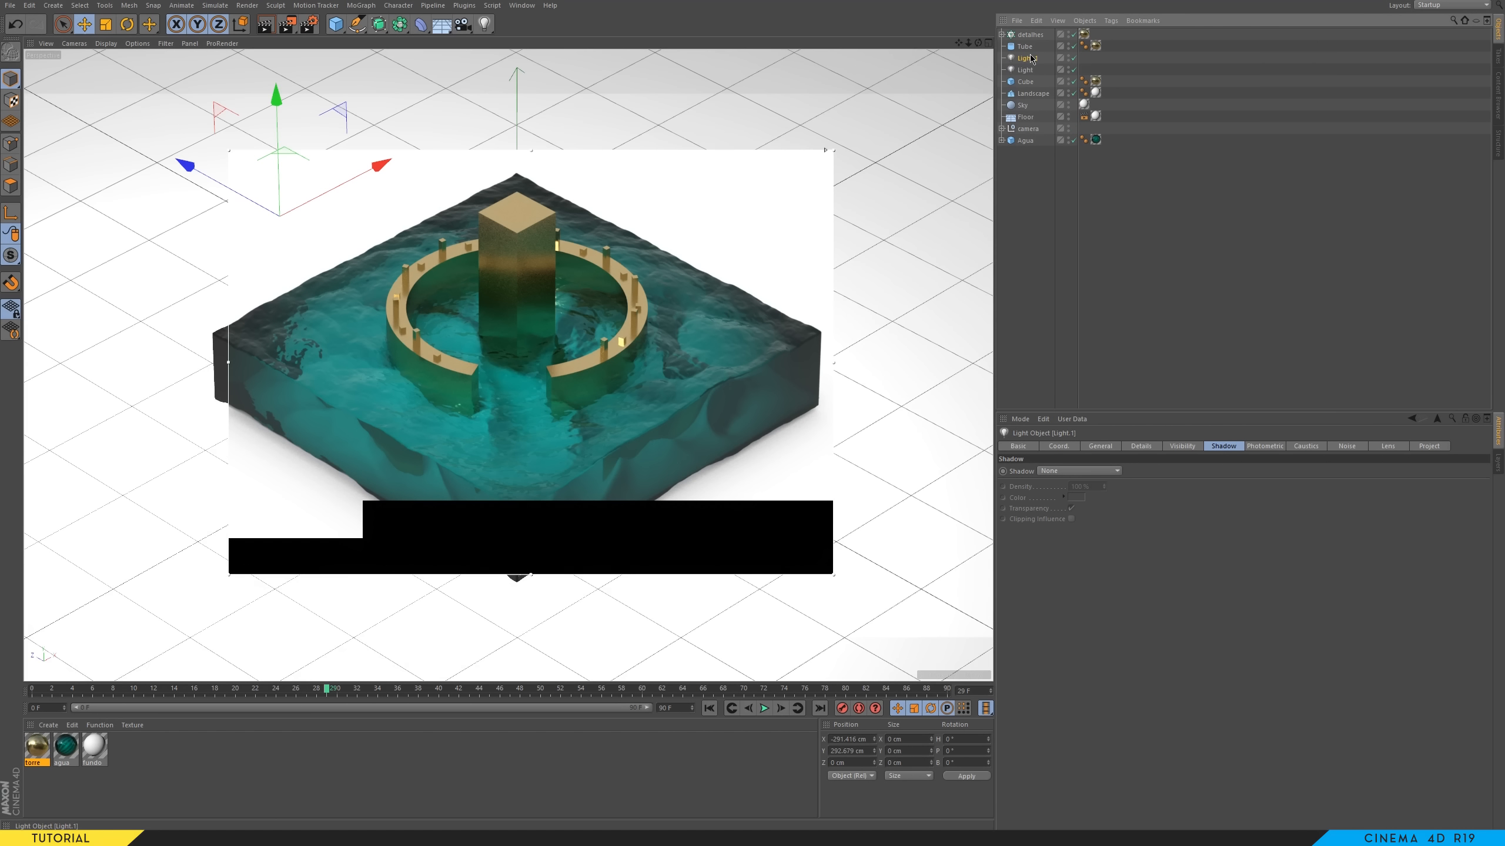
- Mirror the duplicated light to the opposite side by setting its X position to 291.416 cm
{"action": "left_click", "coordinate": [1050, 448]}
{"action": "left_click", "coordinate": [1031, 476]}
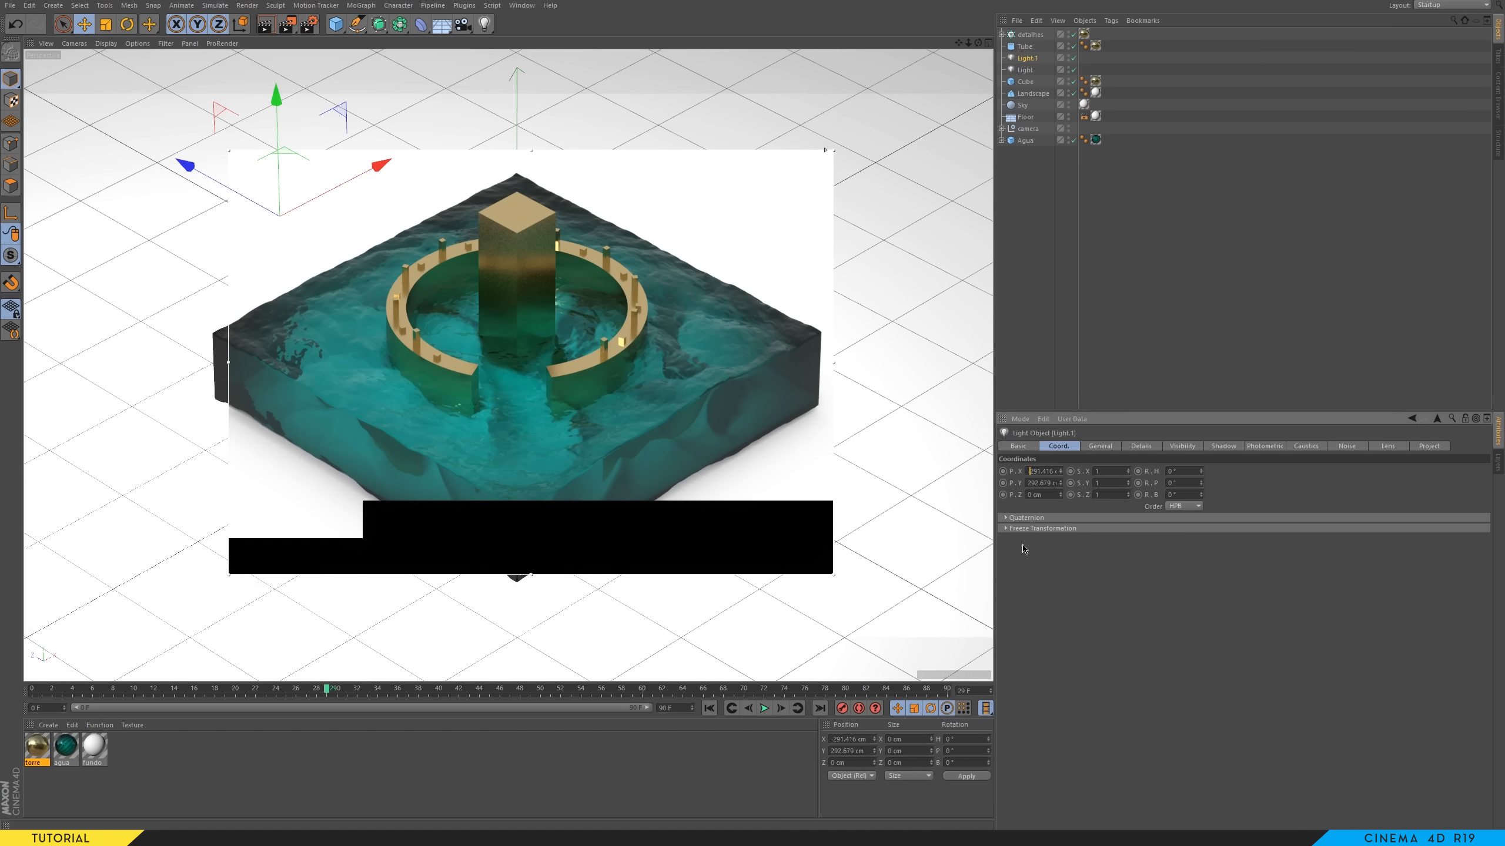
{"action": "key", "text": "BackSpace"}
{"action": "key", "text": "Return"}
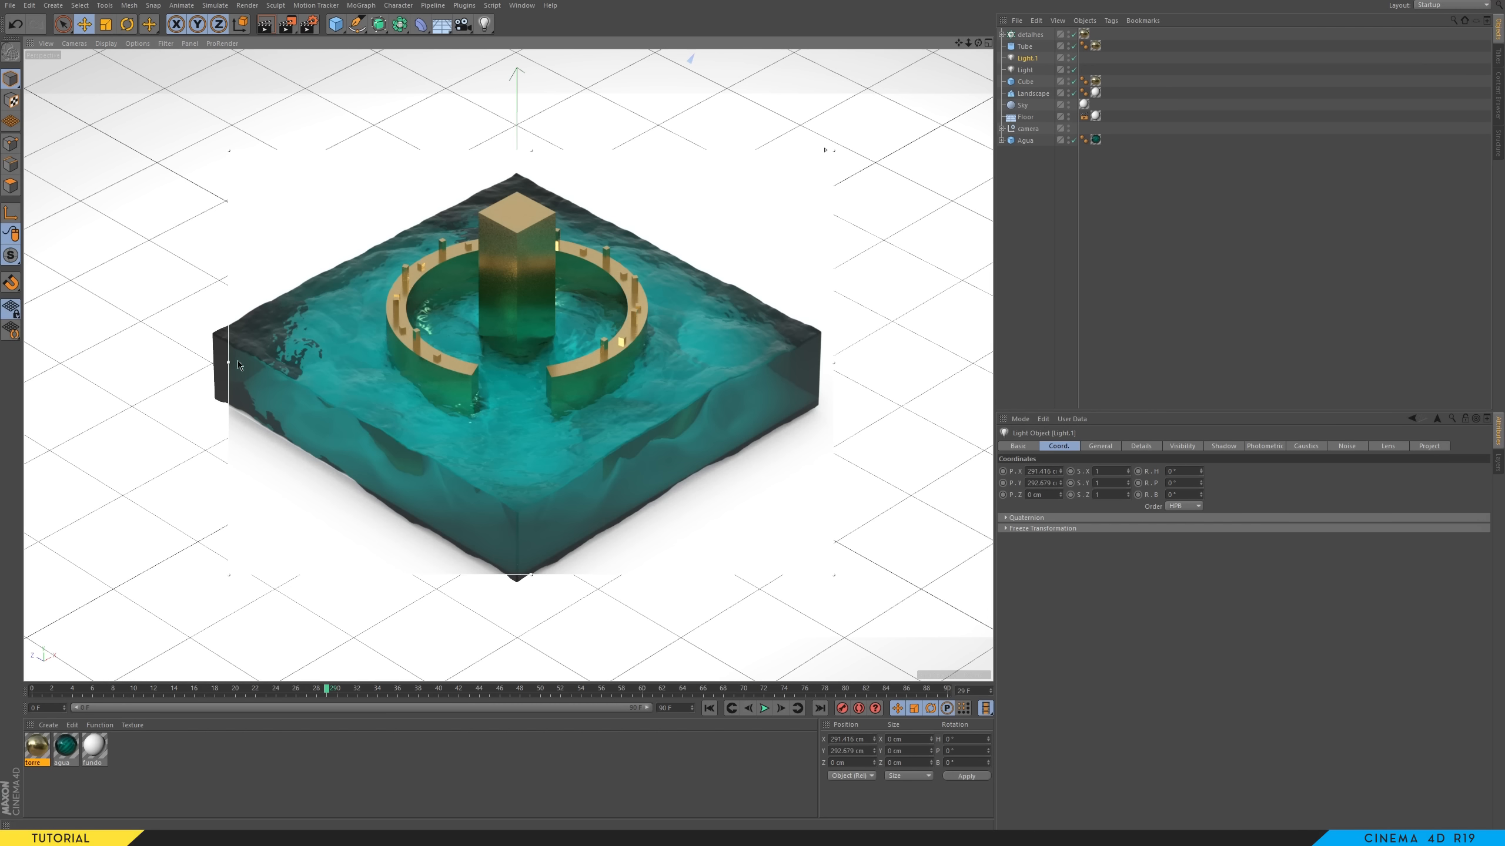
- Extend the interactive render region to cover the left and lower corners of the water block
{"action": "left_click_drag", "start_coordinate": [231, 365], "coordinate": [191, 362]}
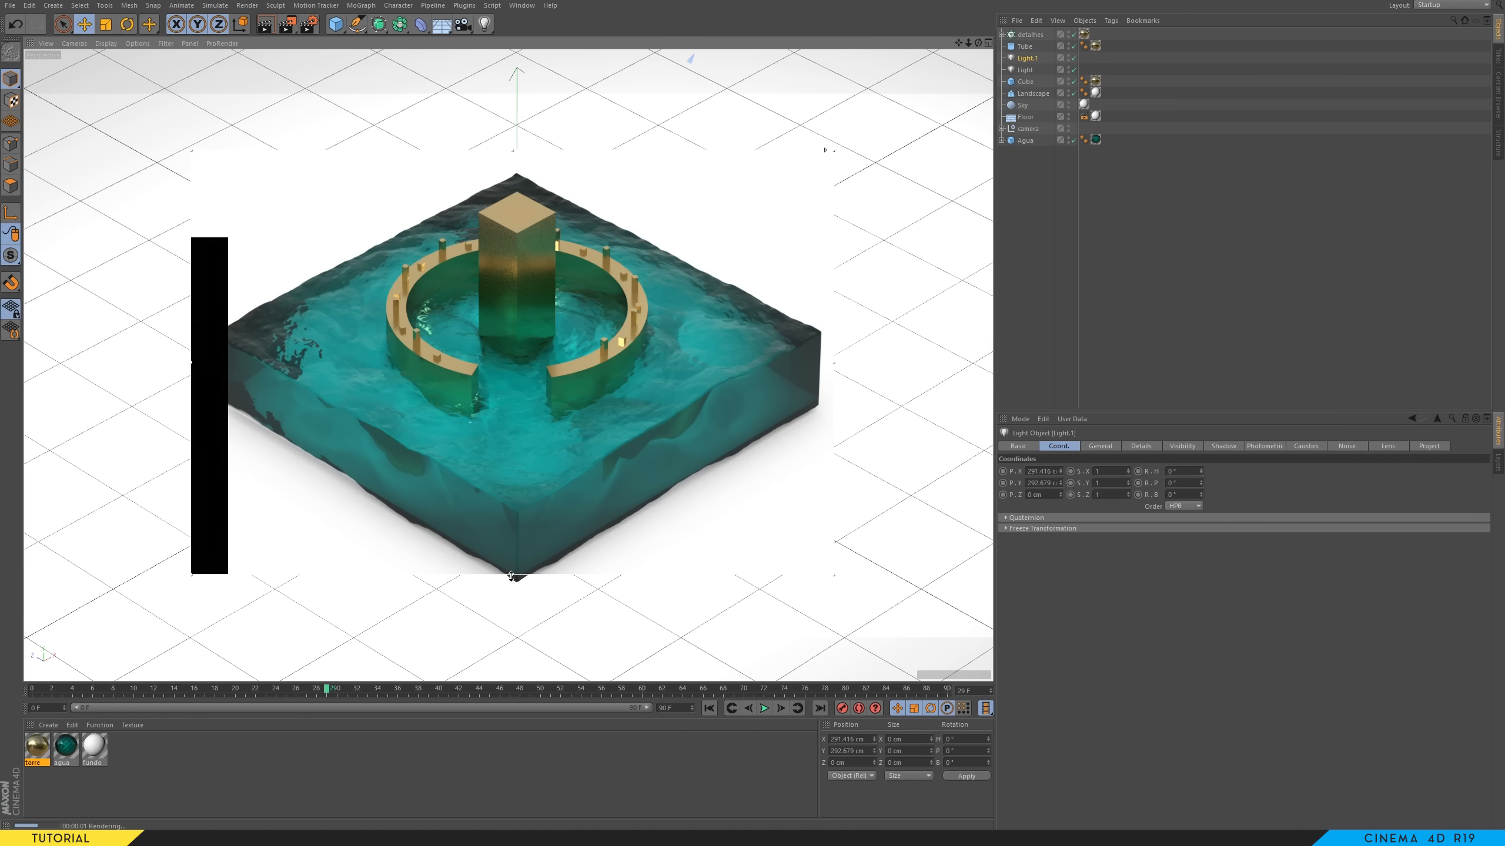
{"action": "left_click_drag", "start_coordinate": [513, 572], "coordinate": [508, 600]}
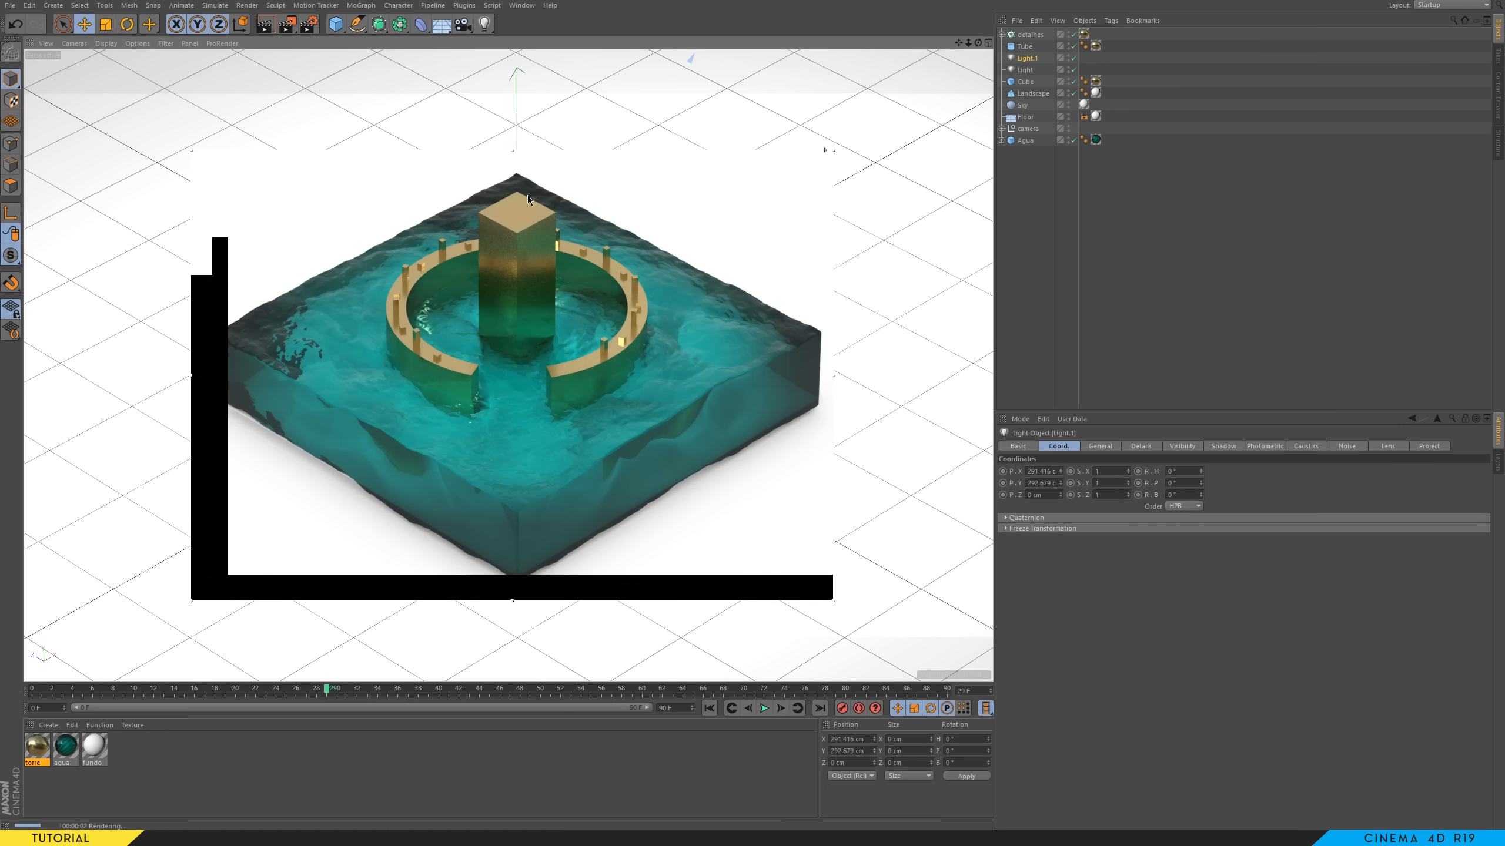
{"action": "left_click", "coordinate": [1021, 272]}
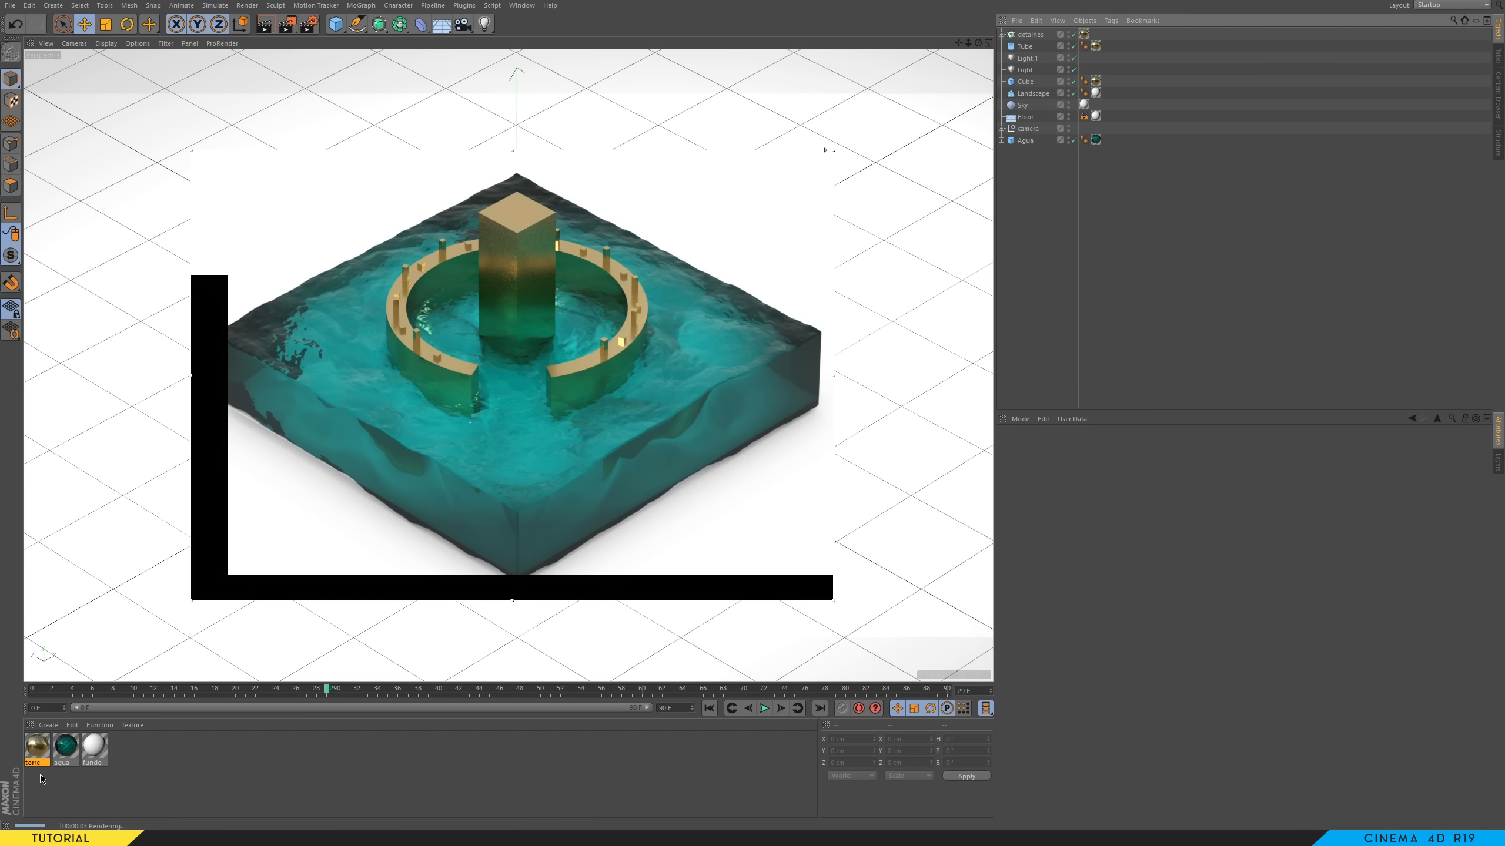
- Set the roughness of the reflexo reflectance layer to 25% in the agua material
{"action": "double_click", "coordinate": [66, 749]}
{"action": "left_click_drag", "start_coordinate": [355, 58], "coordinate": [1013, 124]}
{"action": "left_click", "coordinate": [864, 280]}
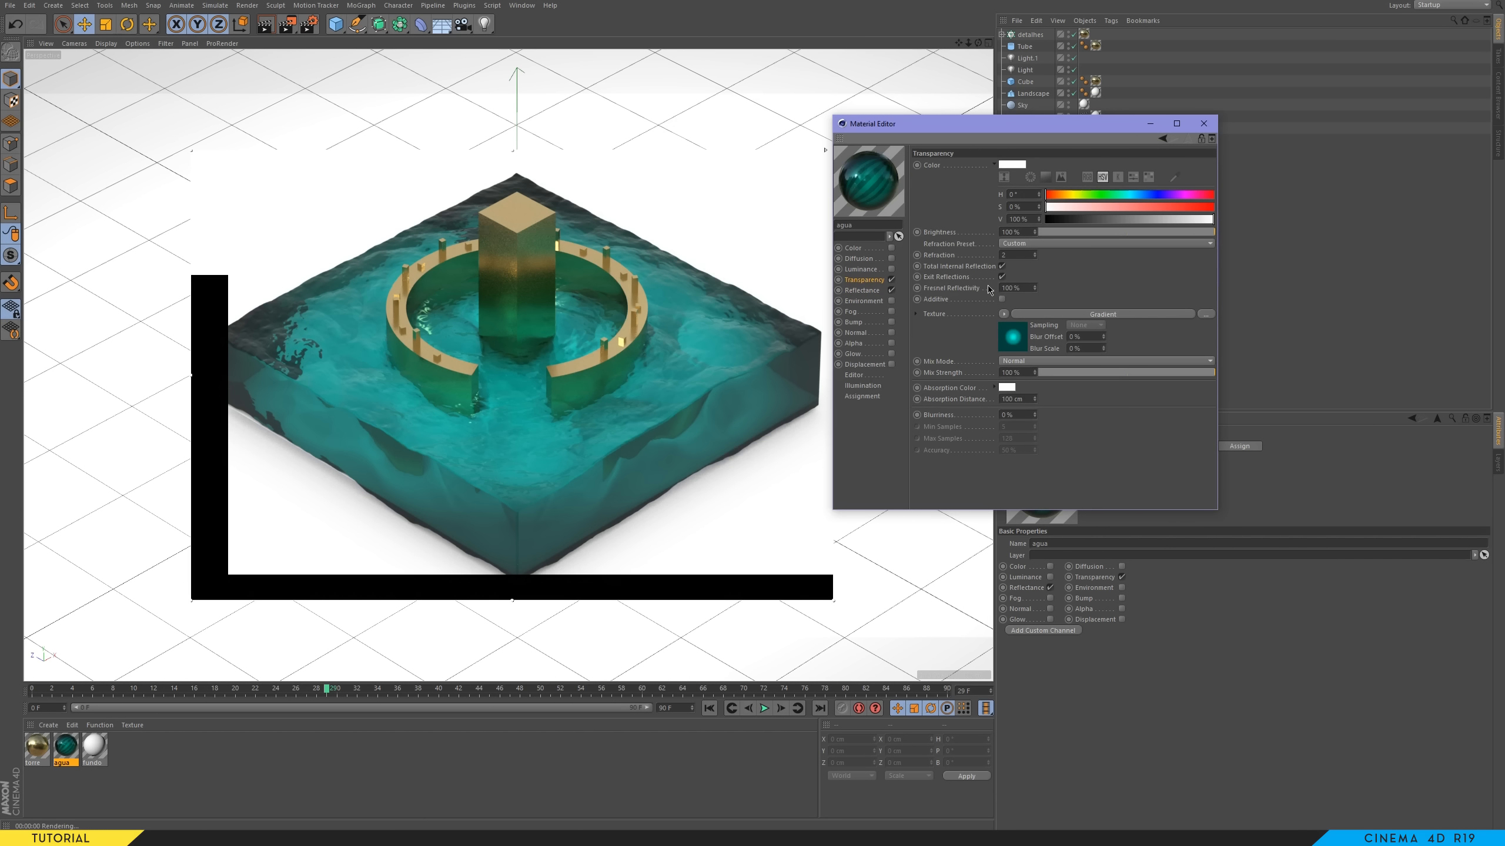
{"action": "left_click", "coordinate": [878, 290]}
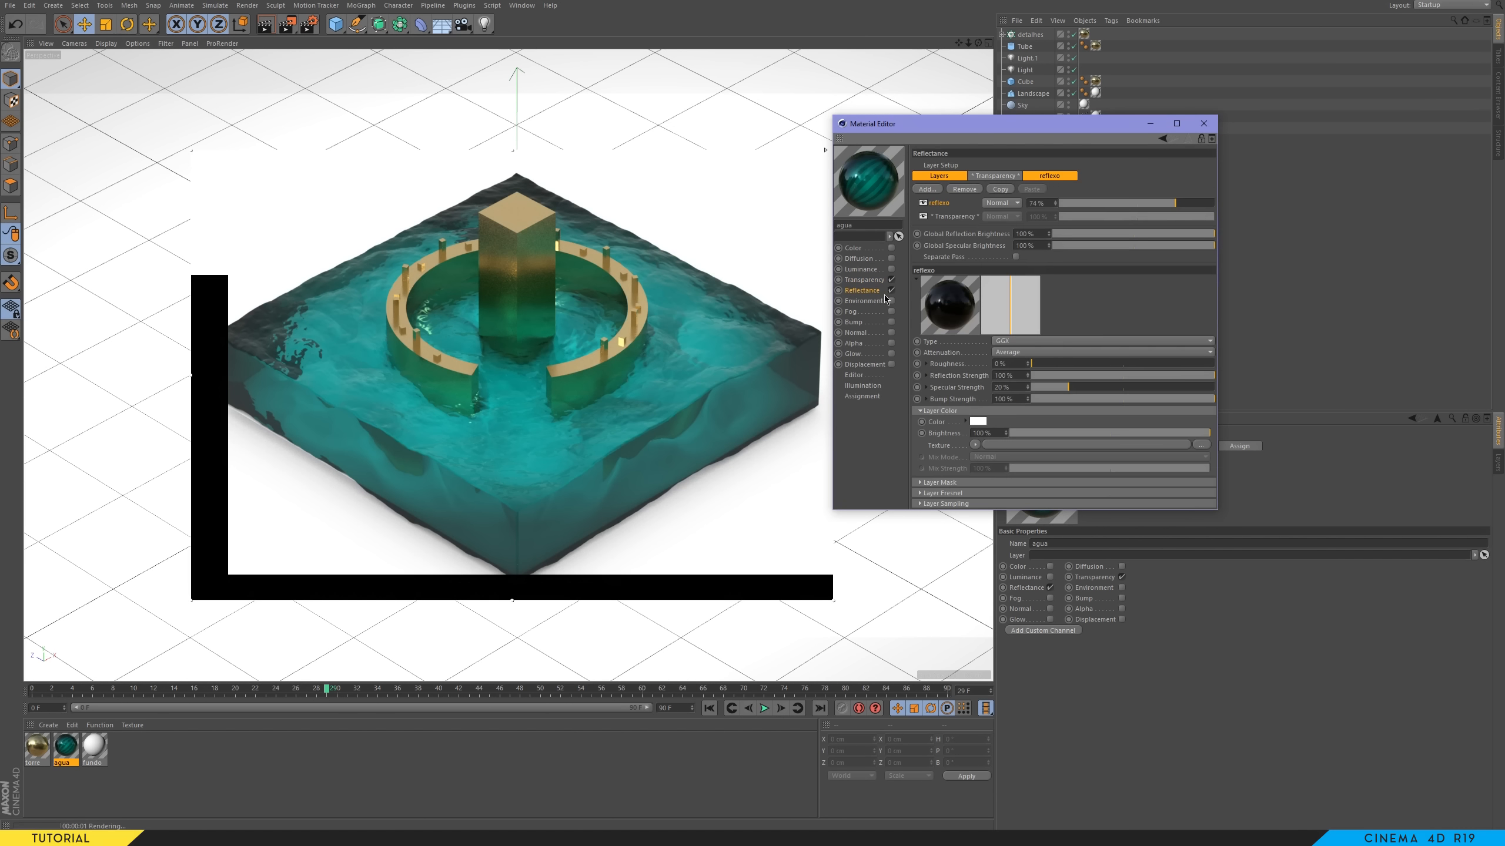
{"action": "left_click", "coordinate": [1010, 364]}
{"action": "type", "text": "25"}
{"action": "key", "text": "Return"}
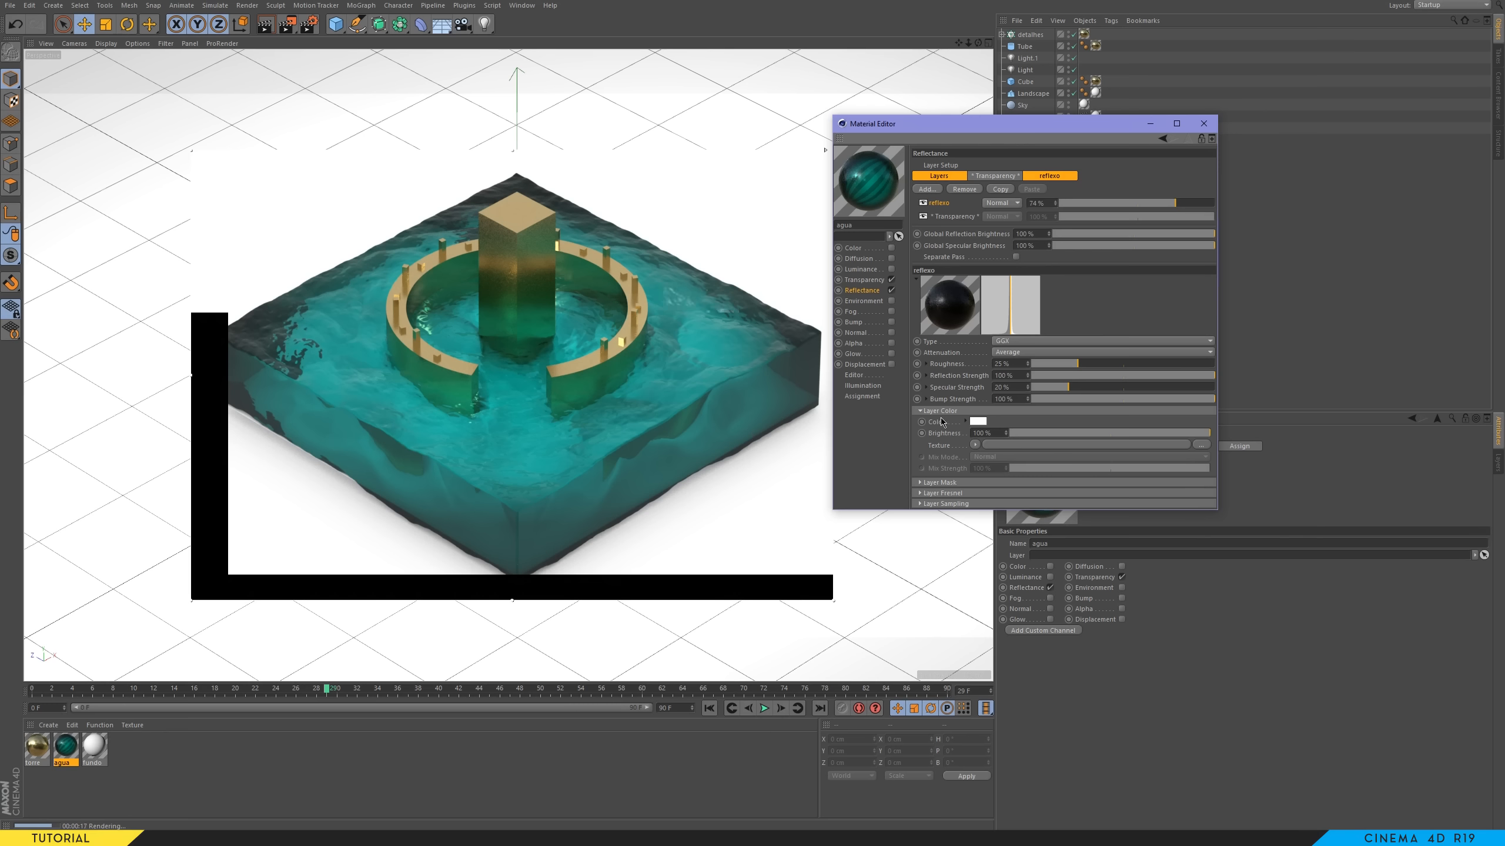
{"action": "left_click", "coordinate": [1068, 366]}
- Try a transparency blurriness of 20% on the agua material
{"action": "left_click", "coordinate": [862, 281]}
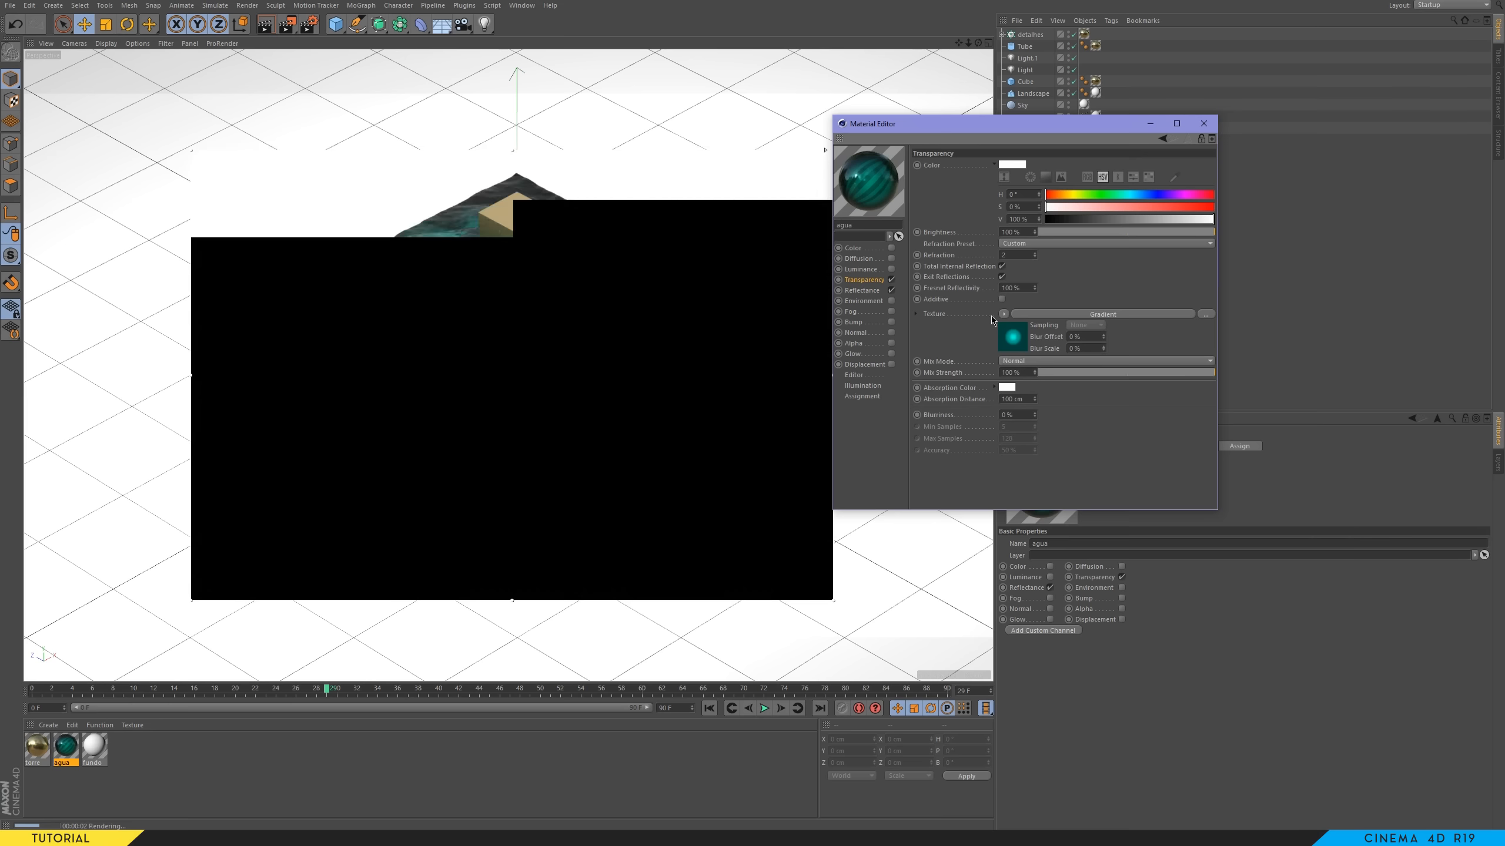
{"action": "double_click", "coordinate": [1010, 415]}
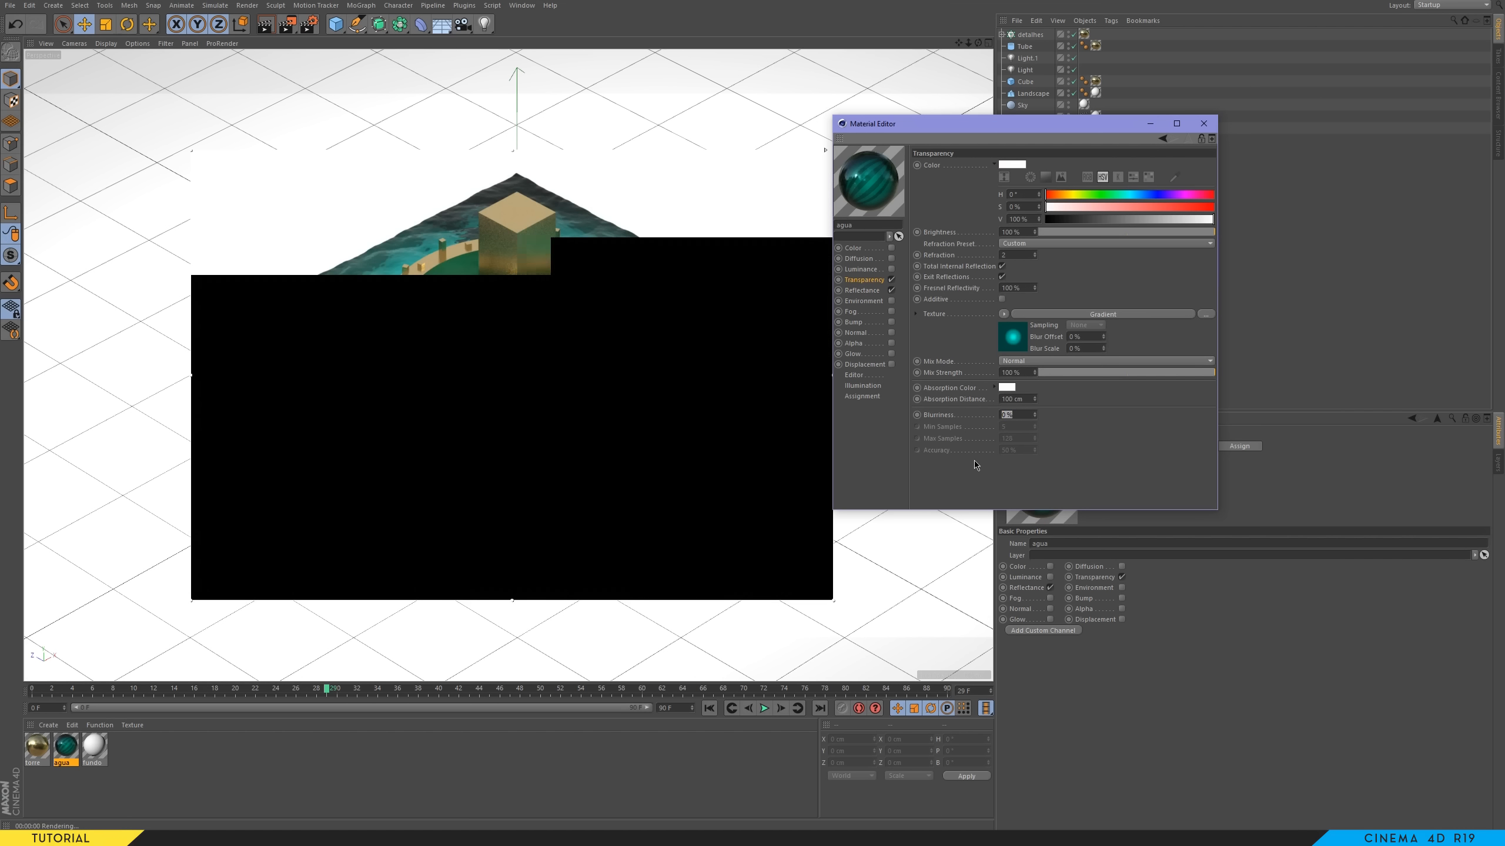
{"action": "type", "text": "20"}
{"action": "key", "text": "Return"}
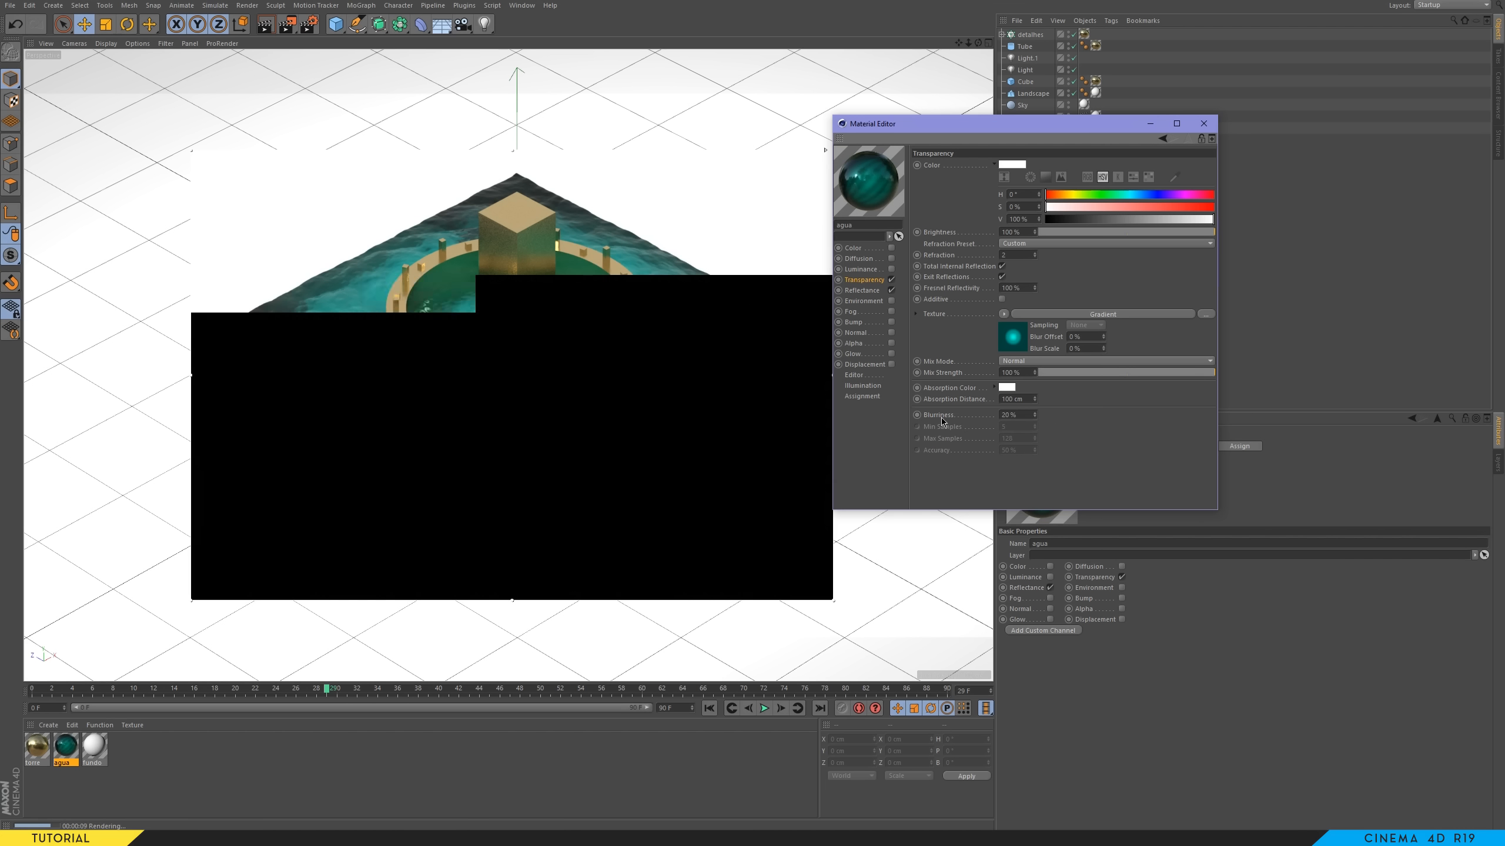
{"action": "left_click", "coordinate": [960, 416]}
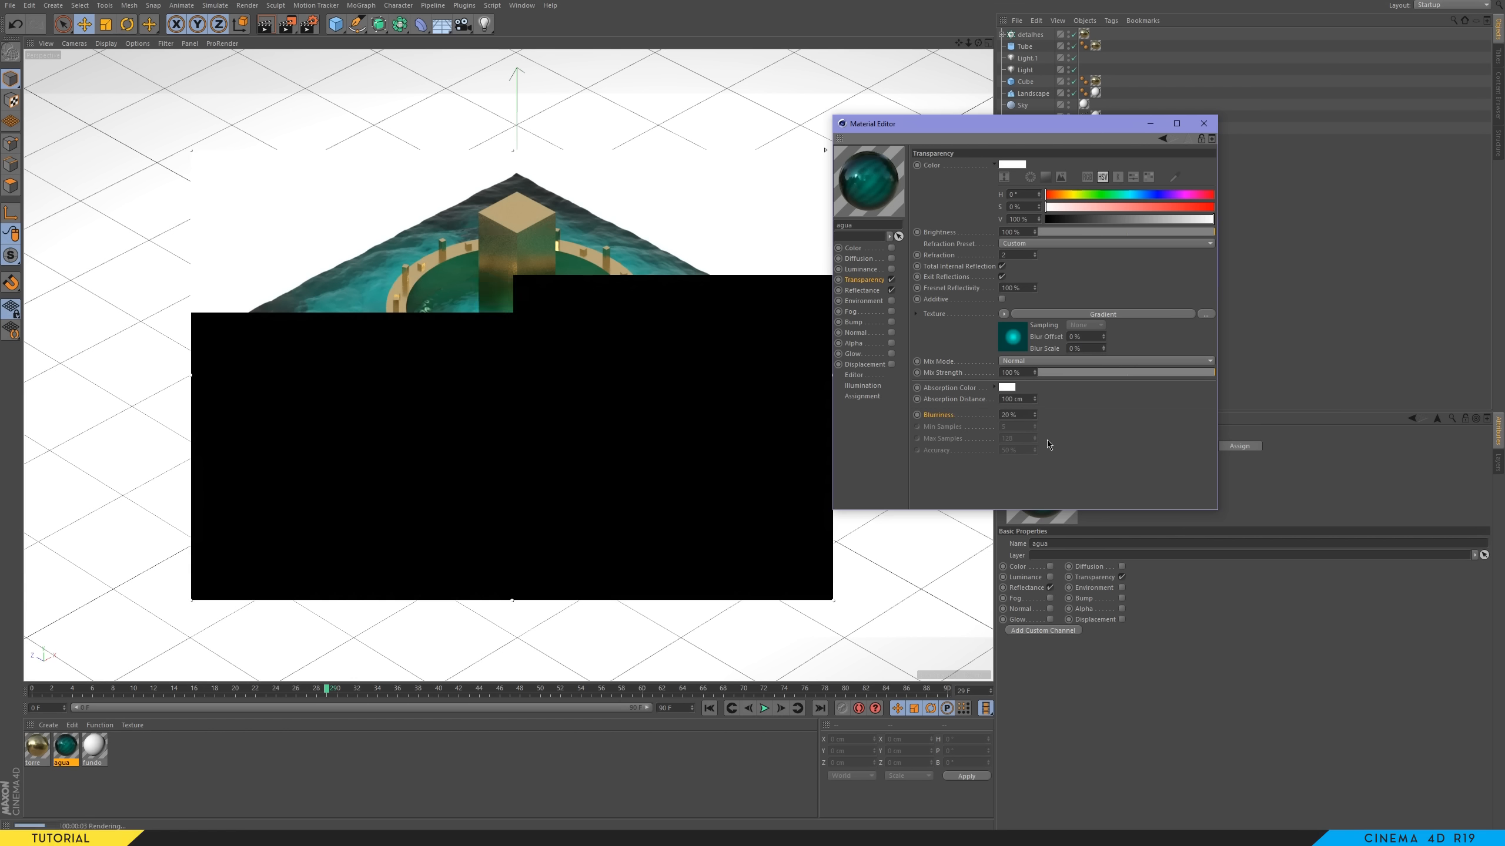
- Test stronger transparency blurriness values of 100% and 50% on the agua material
{"action": "left_click", "coordinate": [1028, 414]}
{"action": "type", "text": "100"}
{"action": "key", "text": "Return"}
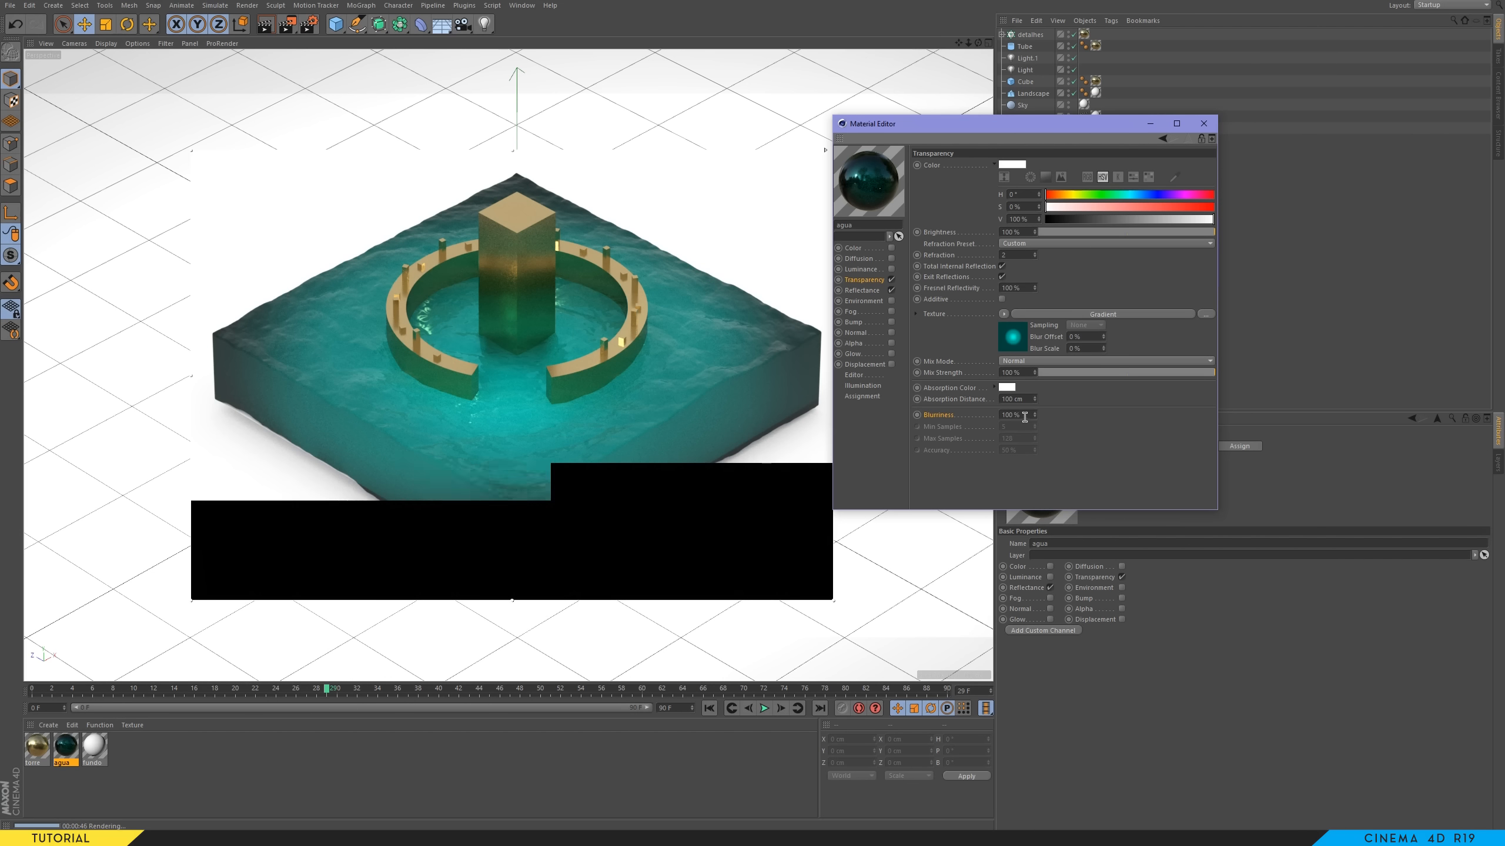
{"action": "left_click_drag", "start_coordinate": [1023, 417], "coordinate": [998, 467]}
{"action": "type", "text": "50"}
{"action": "key", "text": "Return"}
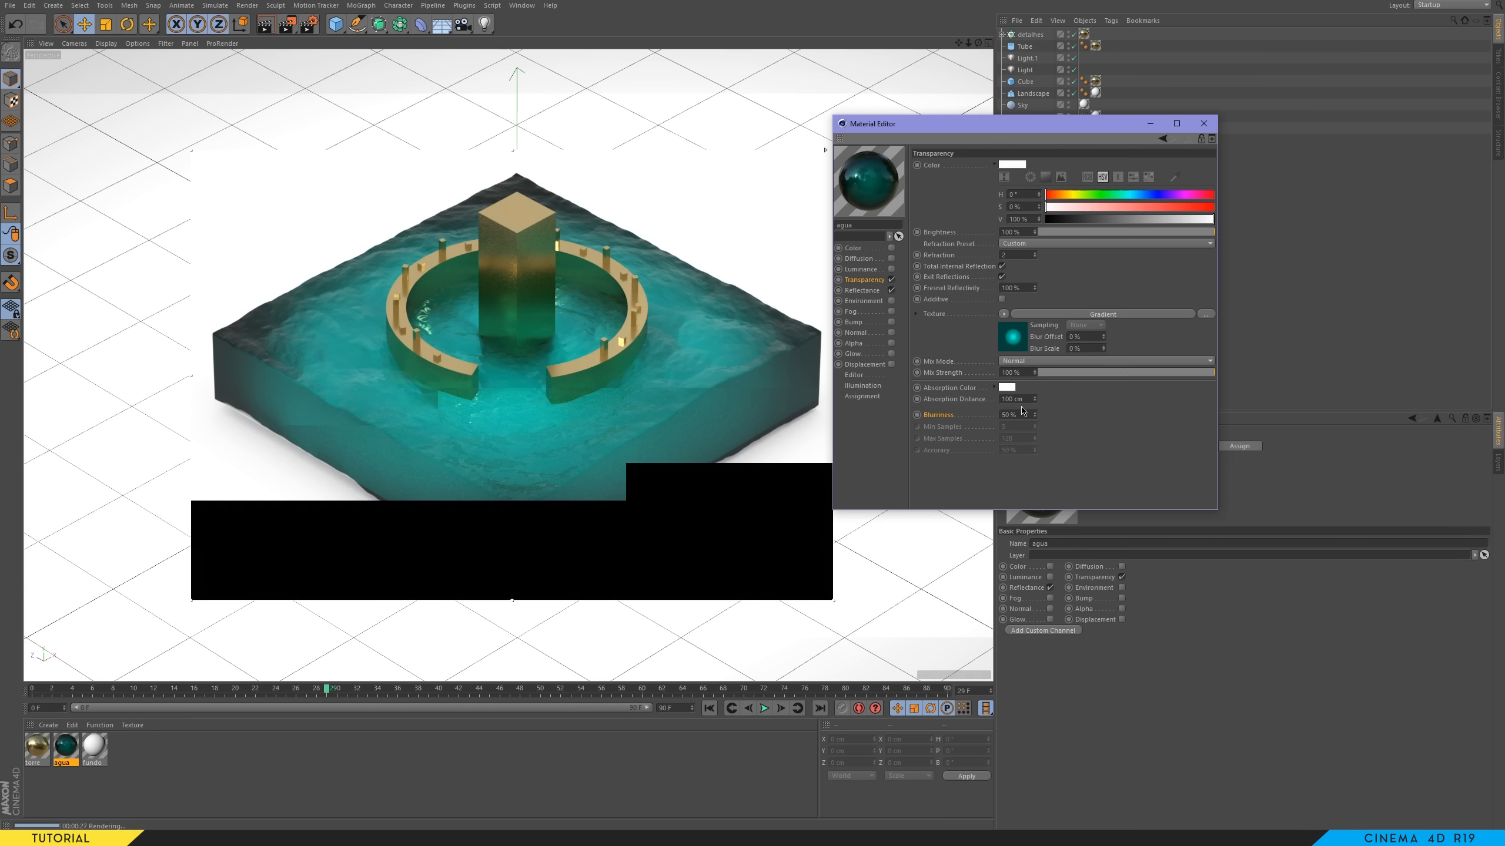
- Reset the agua material's transparency blurriness to 0% and close the material settings
{"action": "left_click_drag", "start_coordinate": [1019, 415], "coordinate": [941, 427]}
{"action": "type", "text": "0"}
{"action": "key", "text": "Return"}
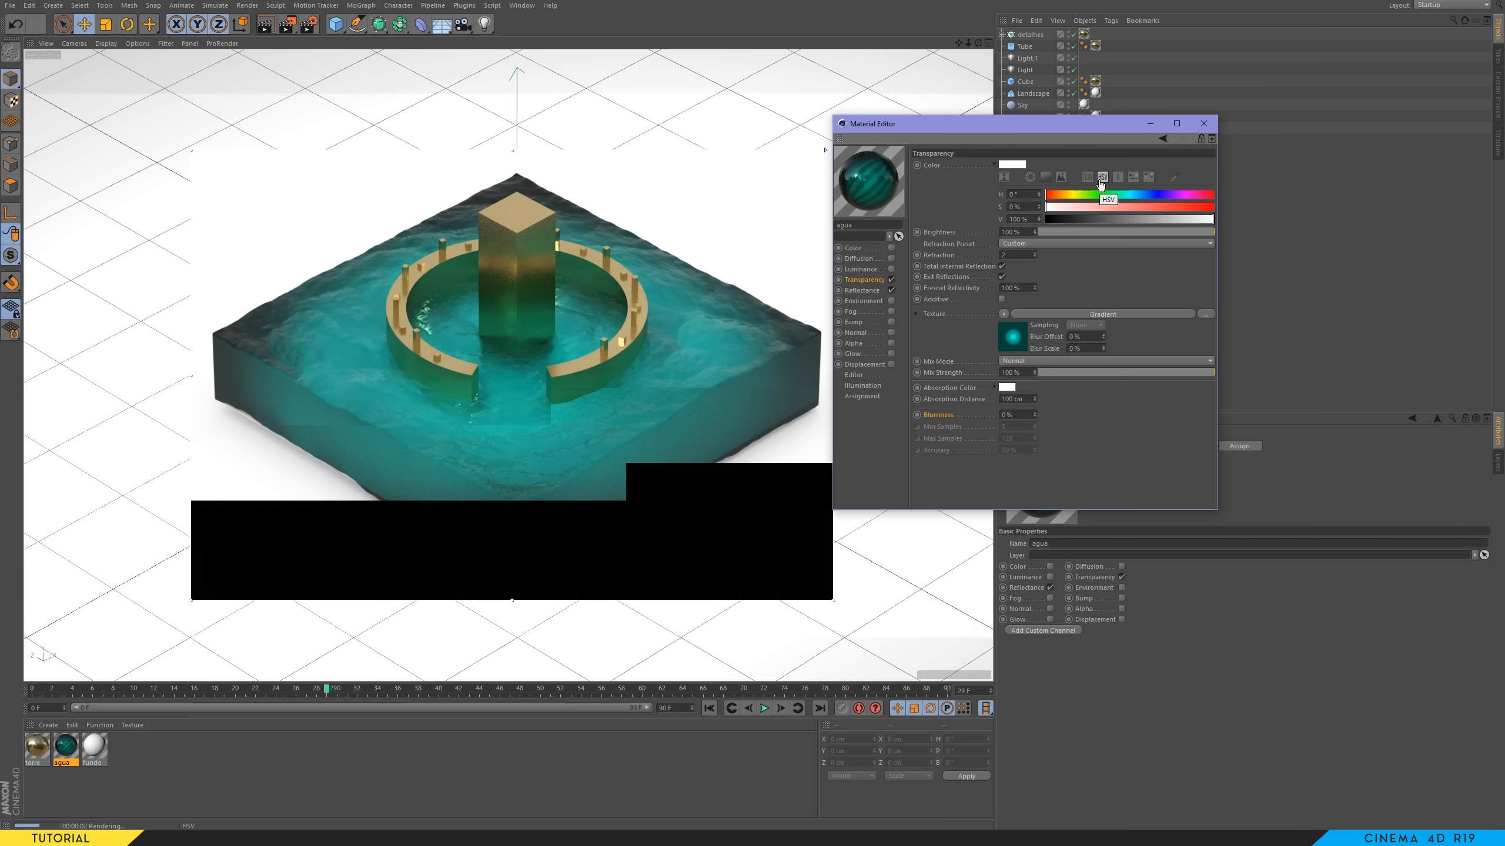
{"action": "left_click", "coordinate": [1203, 123]}
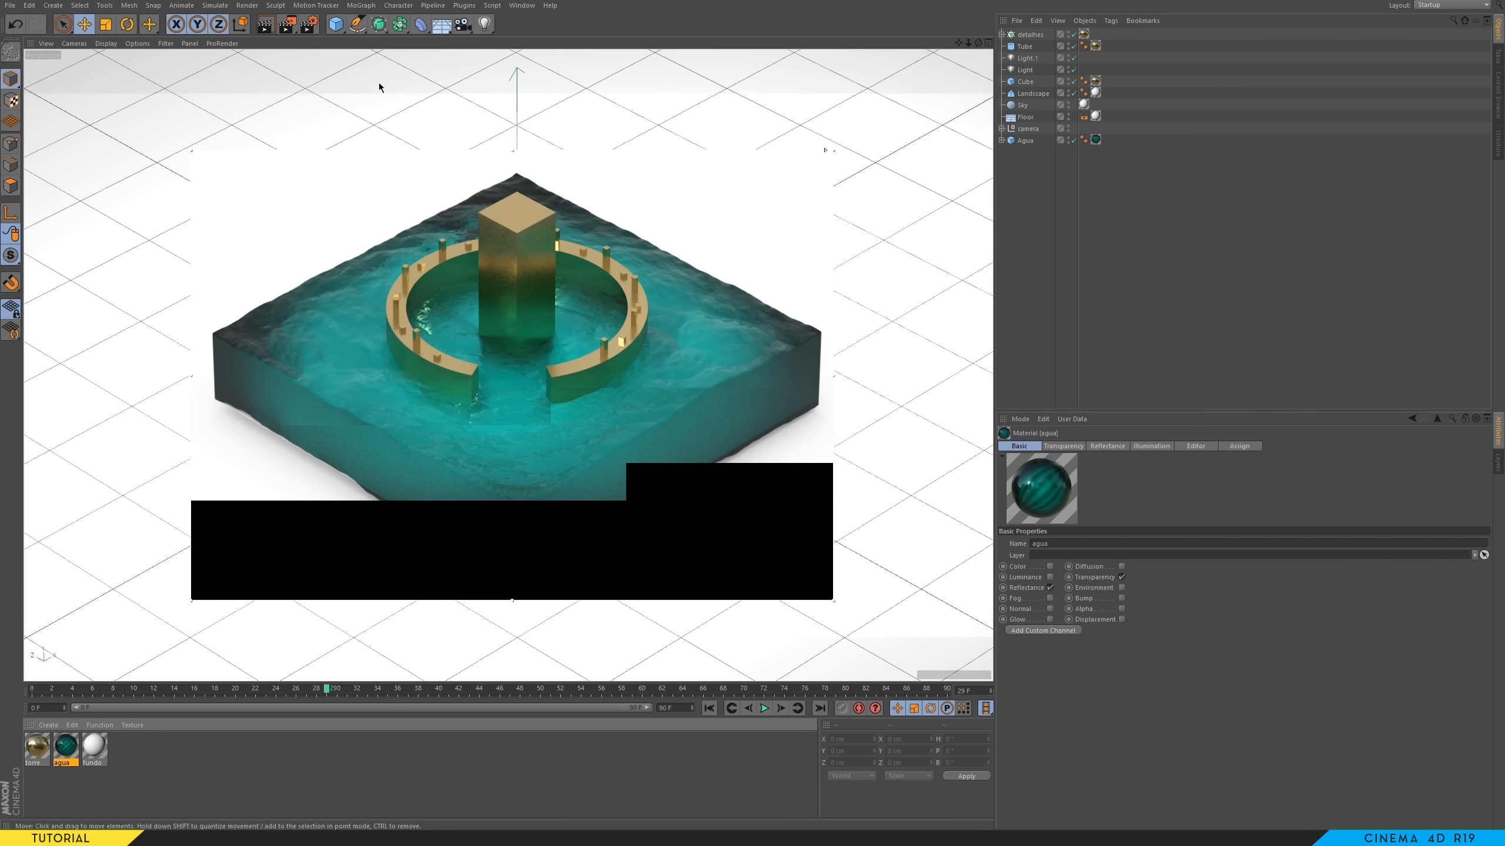
- Add a thin torus around the ring with a ring radius of about 165 cm and a pipe radius of about 3.6 cm
{"action": "left_click", "coordinate": [340, 26]}
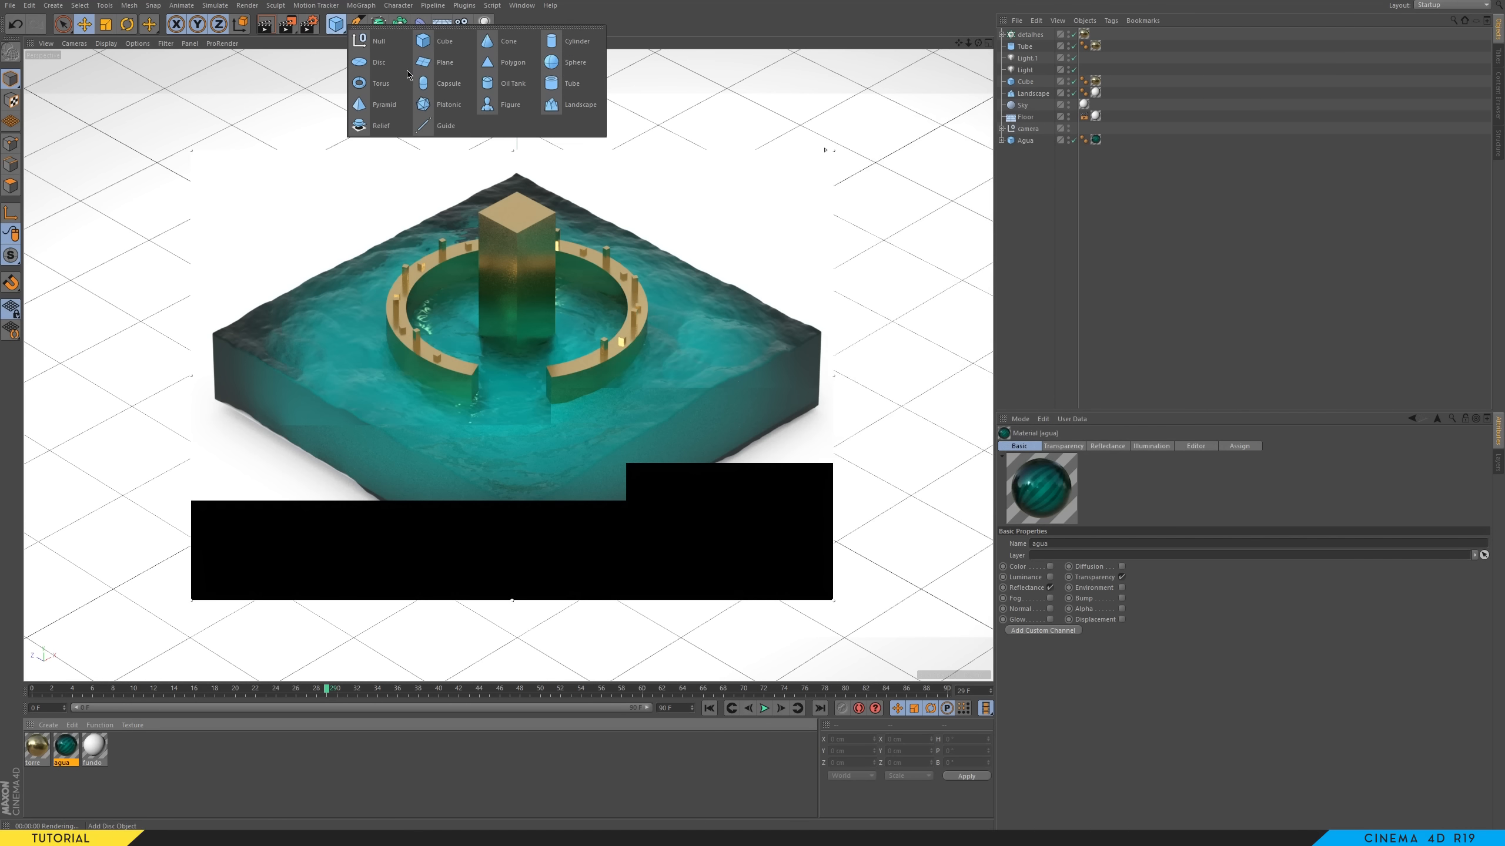
{"action": "left_click", "coordinate": [374, 82]}
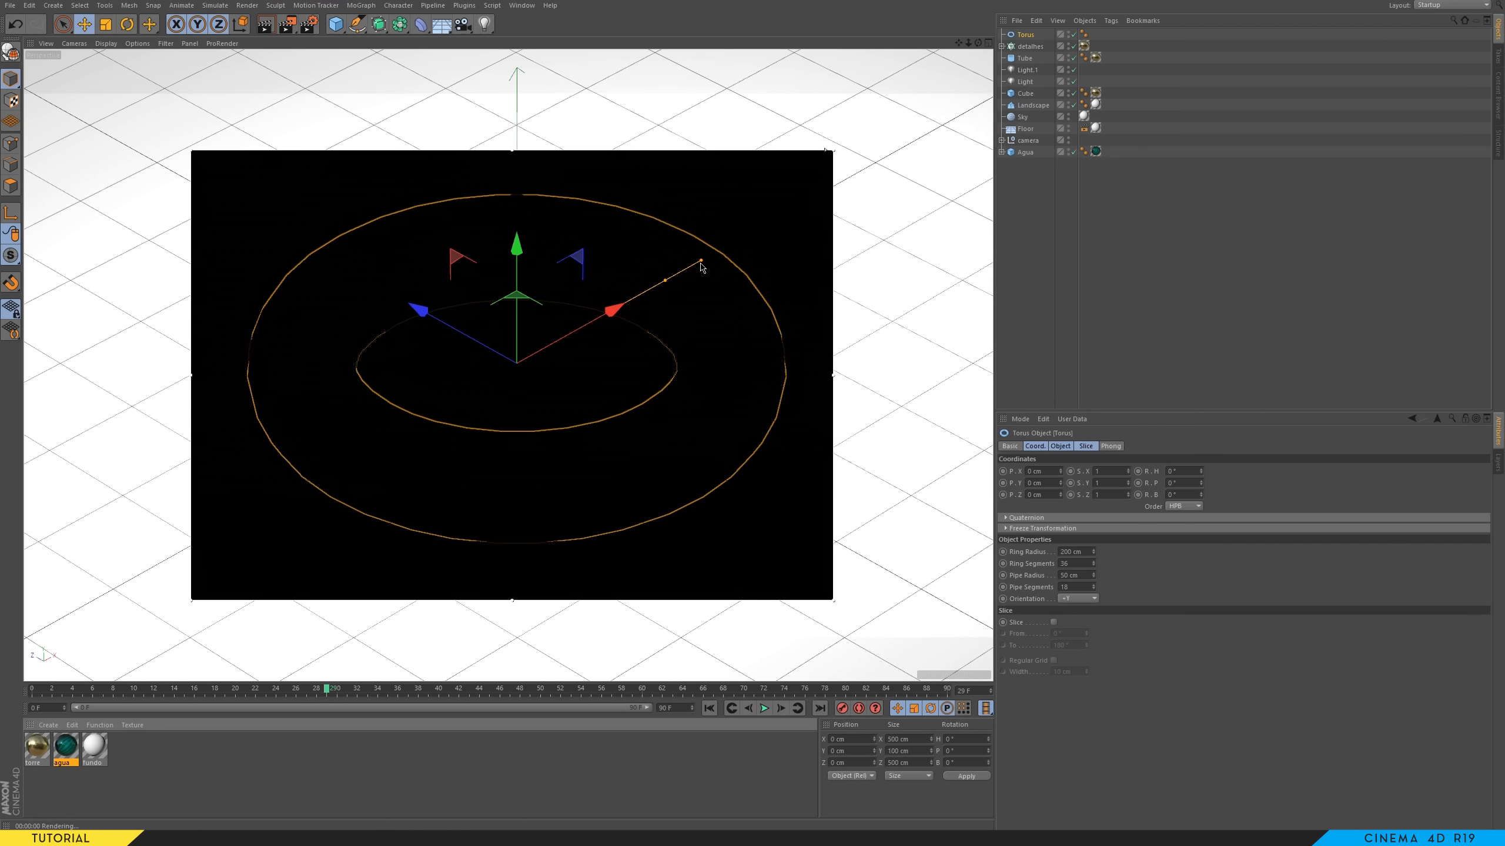
{"action": "left_click_drag", "start_coordinate": [701, 260], "coordinate": [645, 306]}
{"action": "left_click_drag", "start_coordinate": [658, 286], "coordinate": [645, 296]}
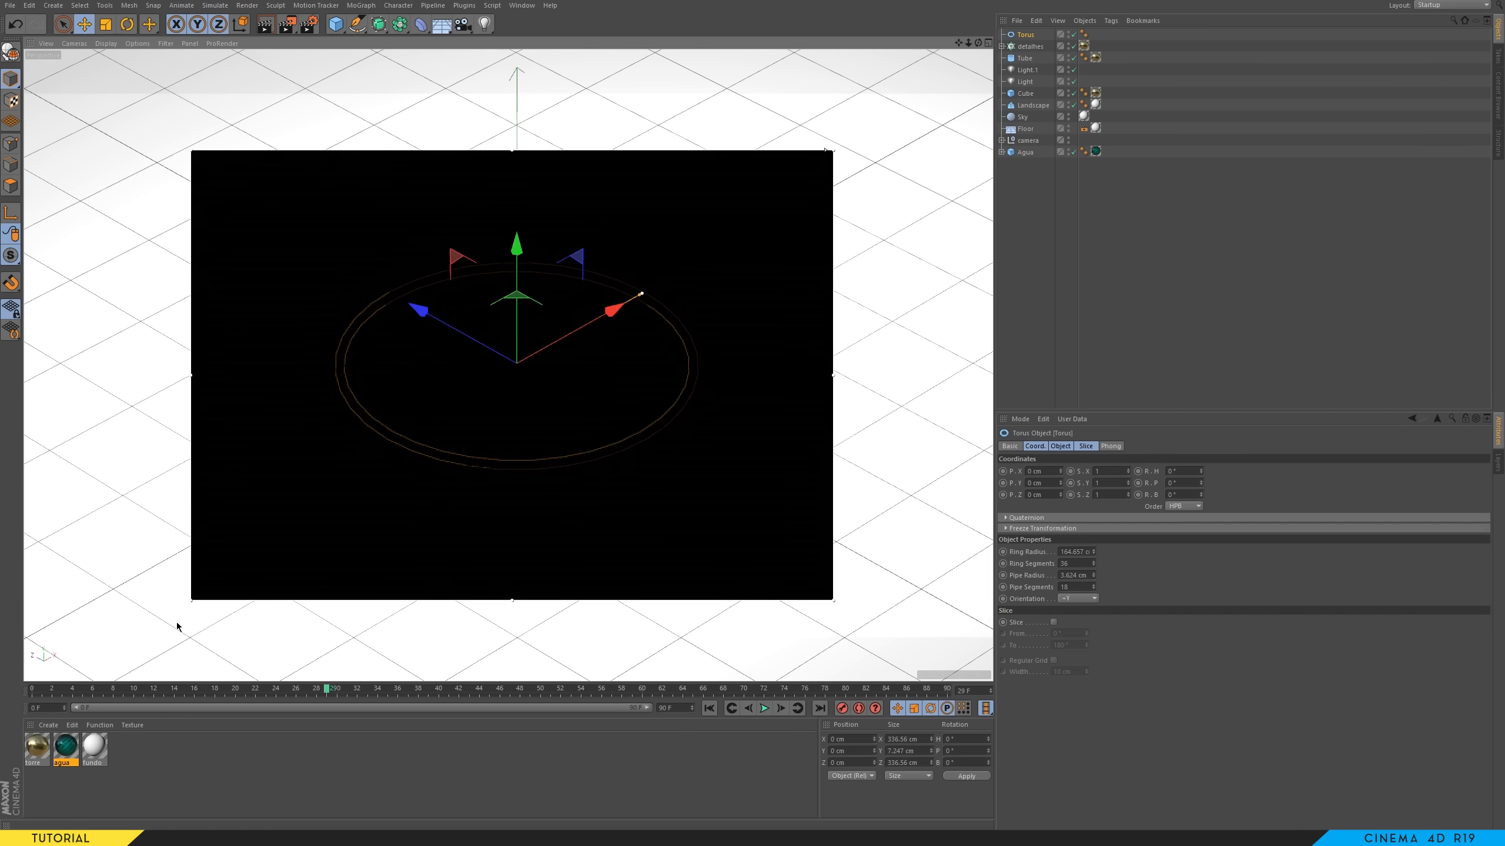
- Apply the gold material to the torus, rename it "cano" and deselect it
{"action": "left_click_drag", "start_coordinate": [53, 759], "coordinate": [1028, 36]}
{"action": "double_click", "coordinate": [1025, 34]}
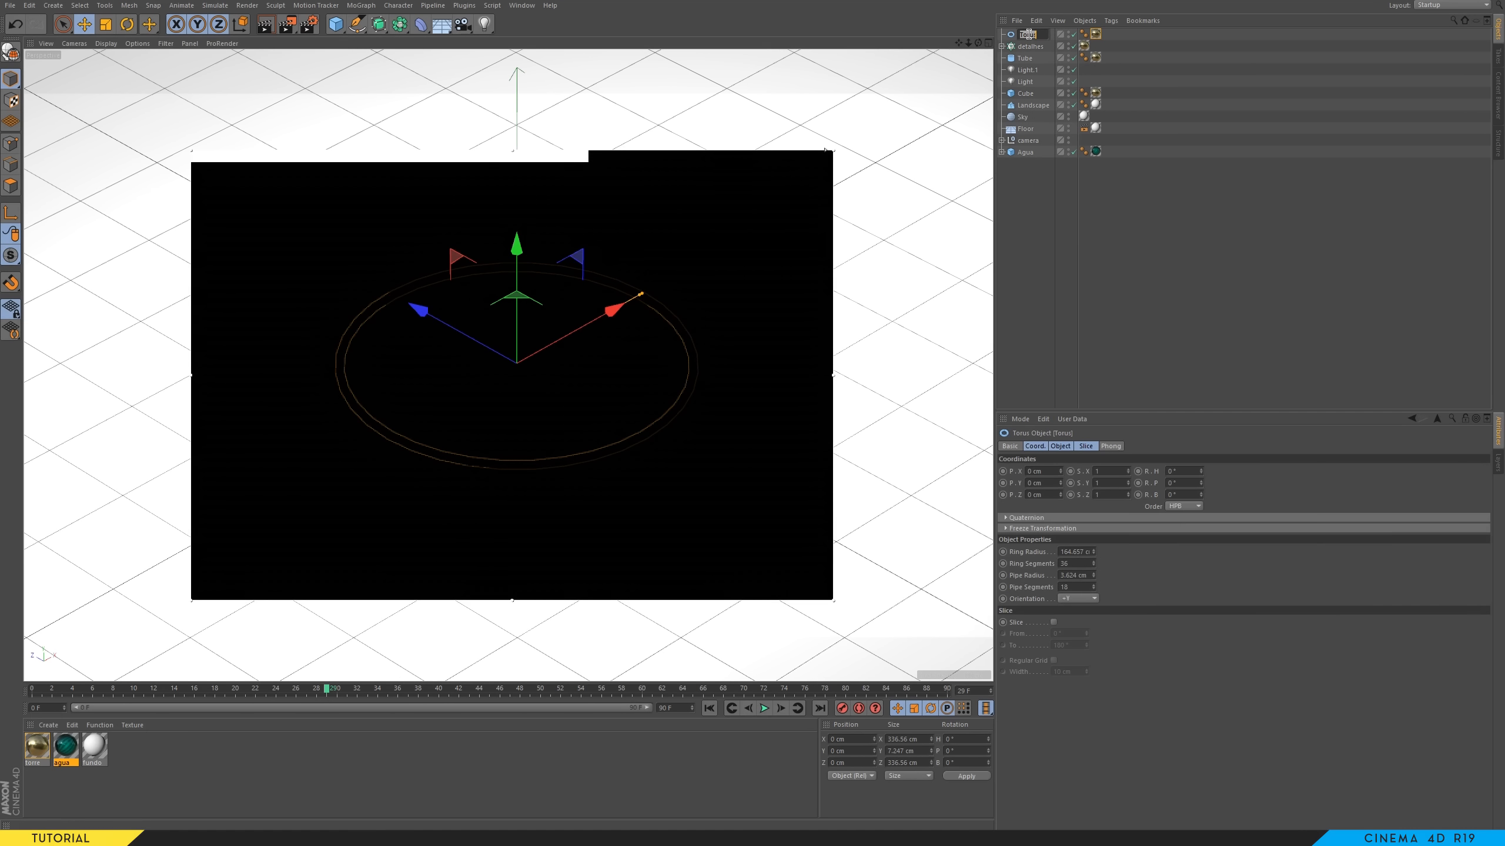
{"action": "type", "text": "co"}
{"action": "key", "text": "Return"}
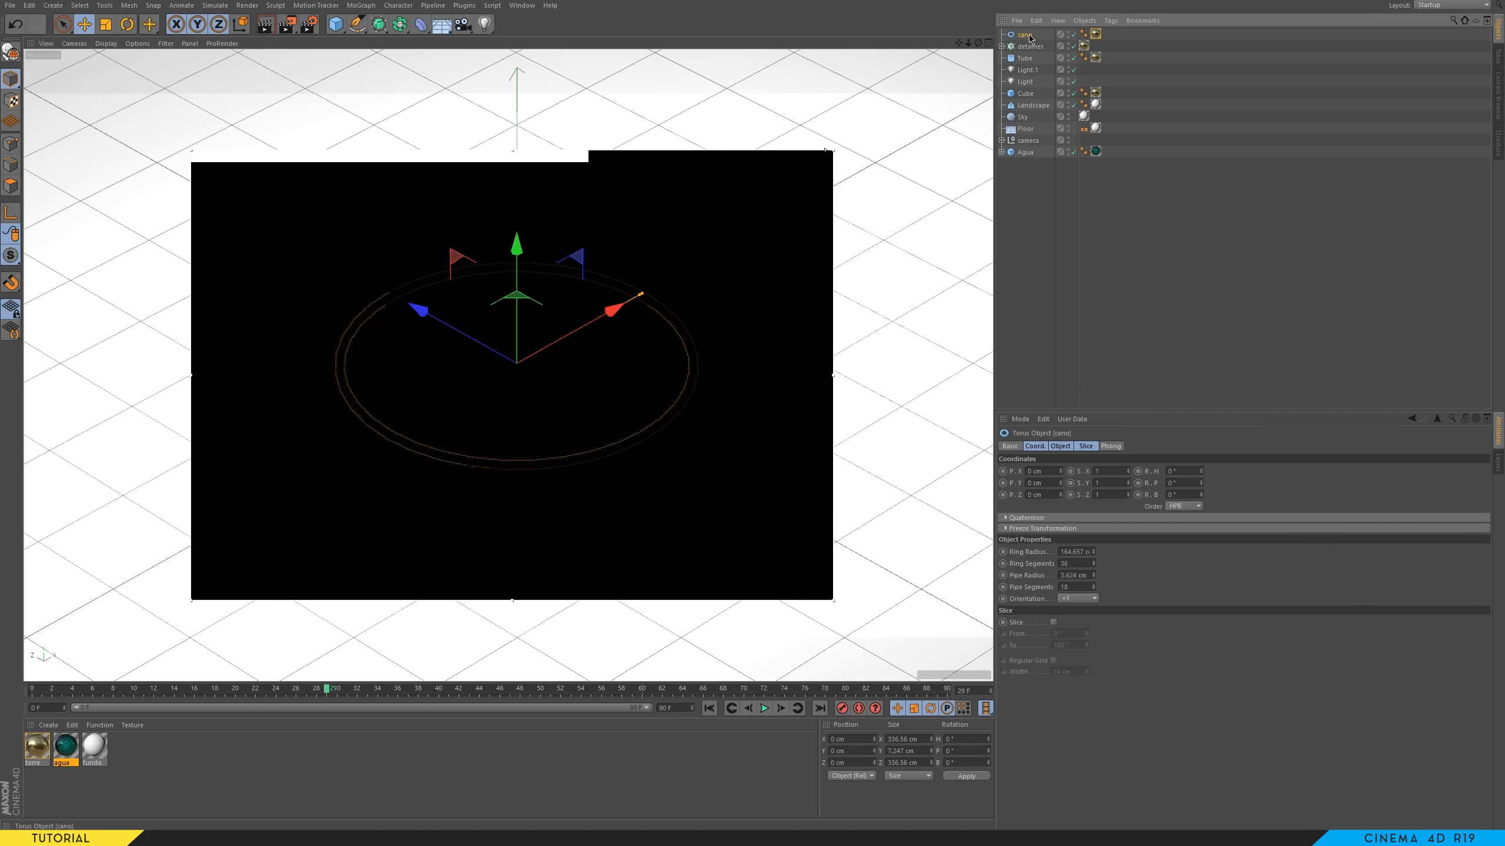
{"action": "left_click", "coordinate": [1042, 265]}
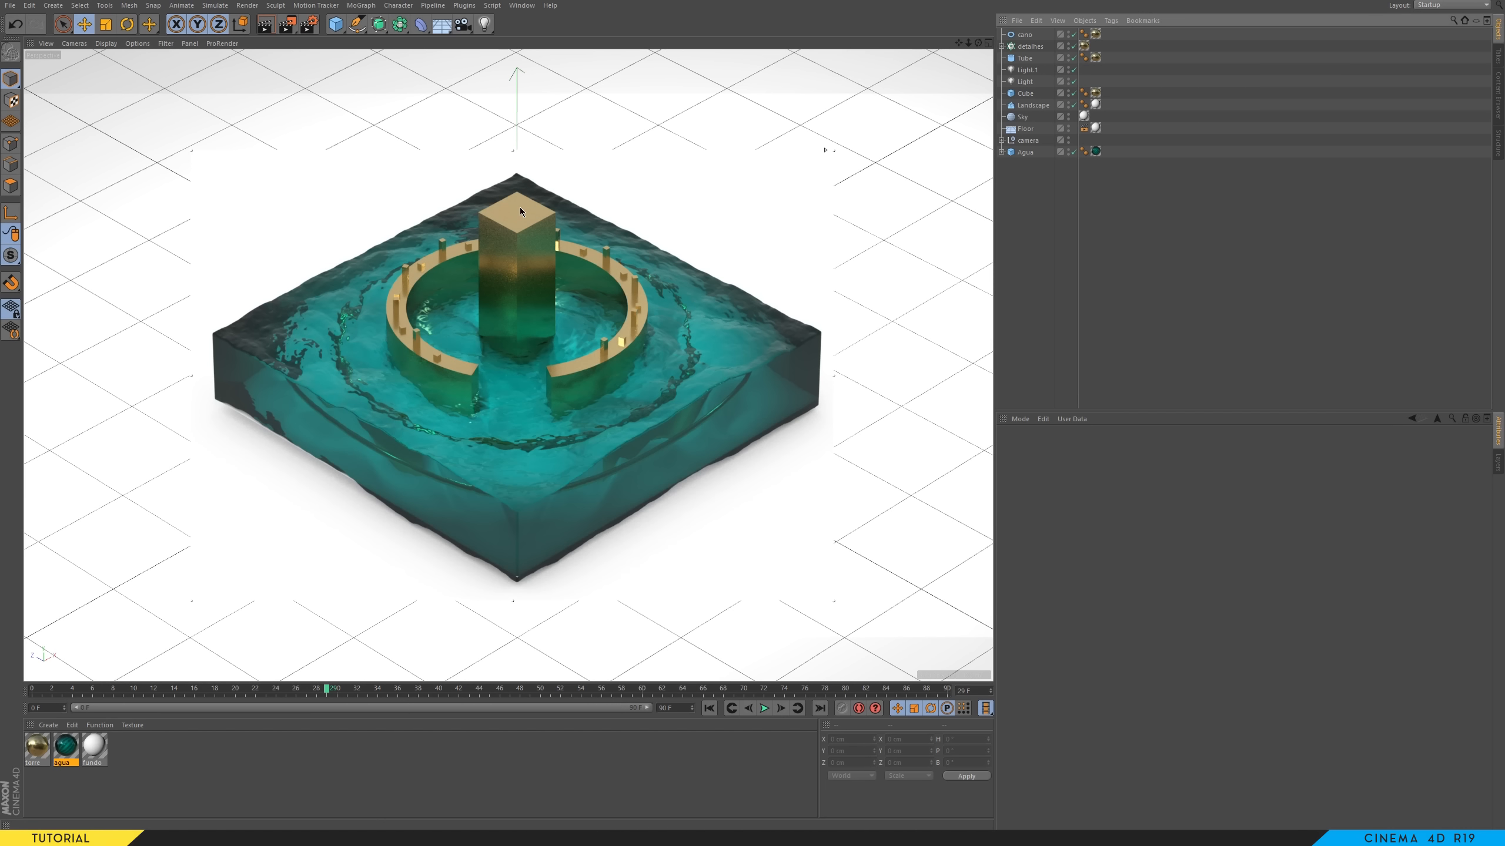
- Start a new project and create a thin upright cylinder with a radius of 5 cm
{"action": "key", "text": "ctrl+n"}
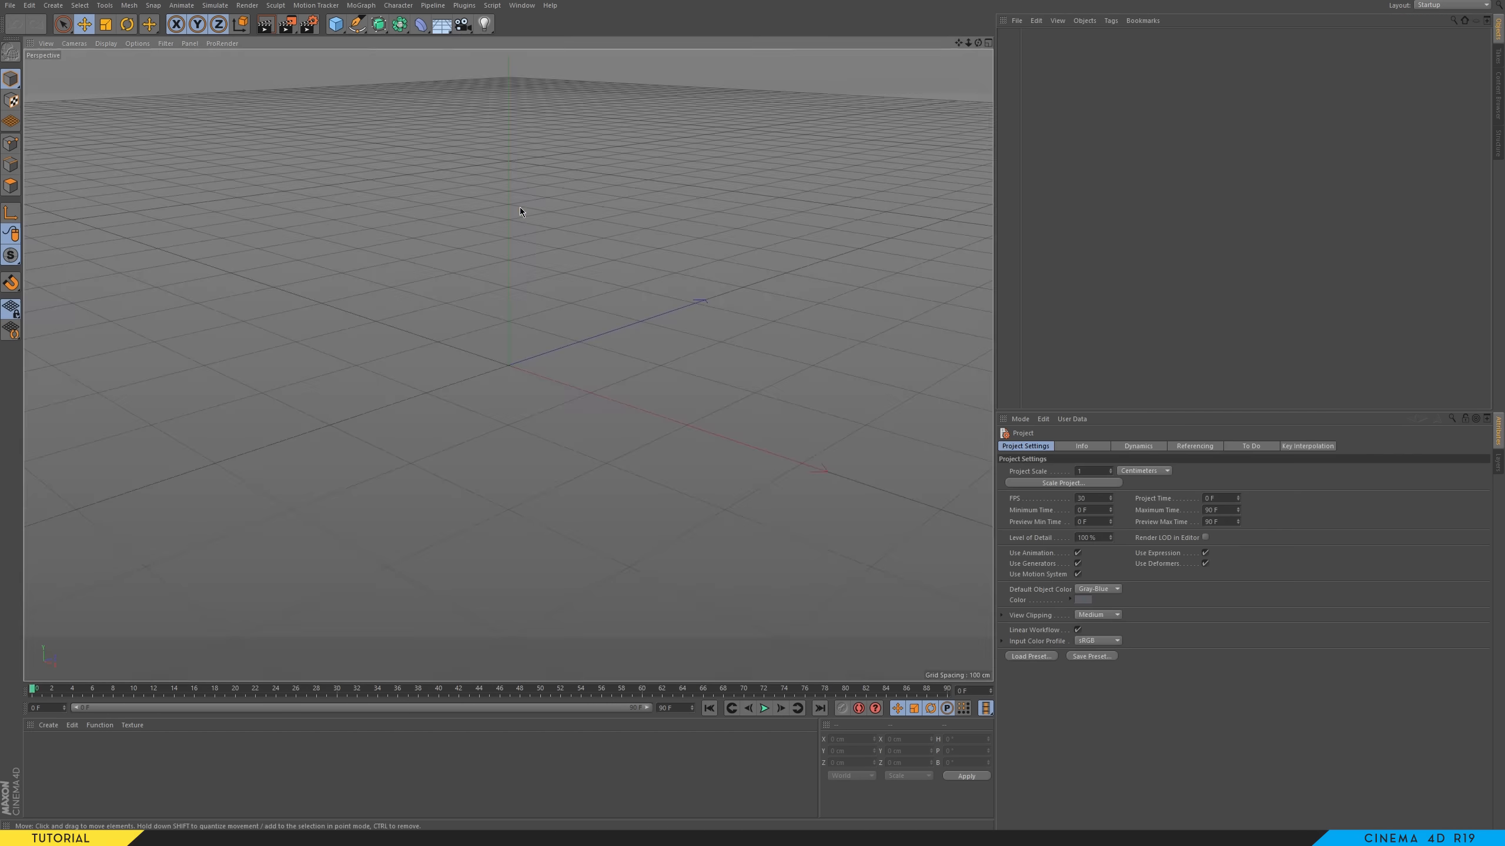
{"action": "left_click", "coordinate": [335, 24]}
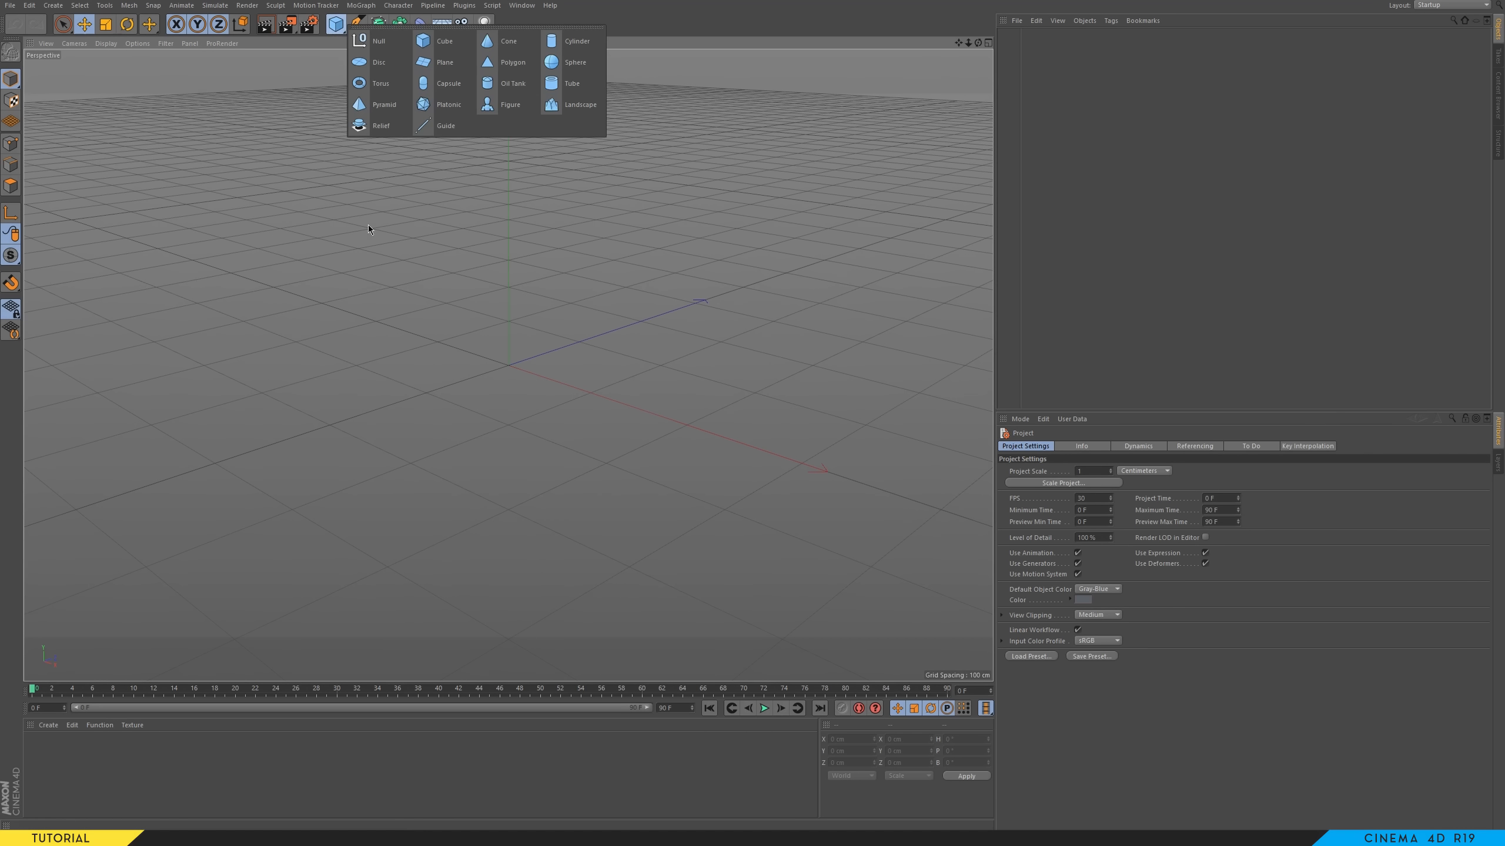
{"action": "left_click", "coordinate": [570, 40]}
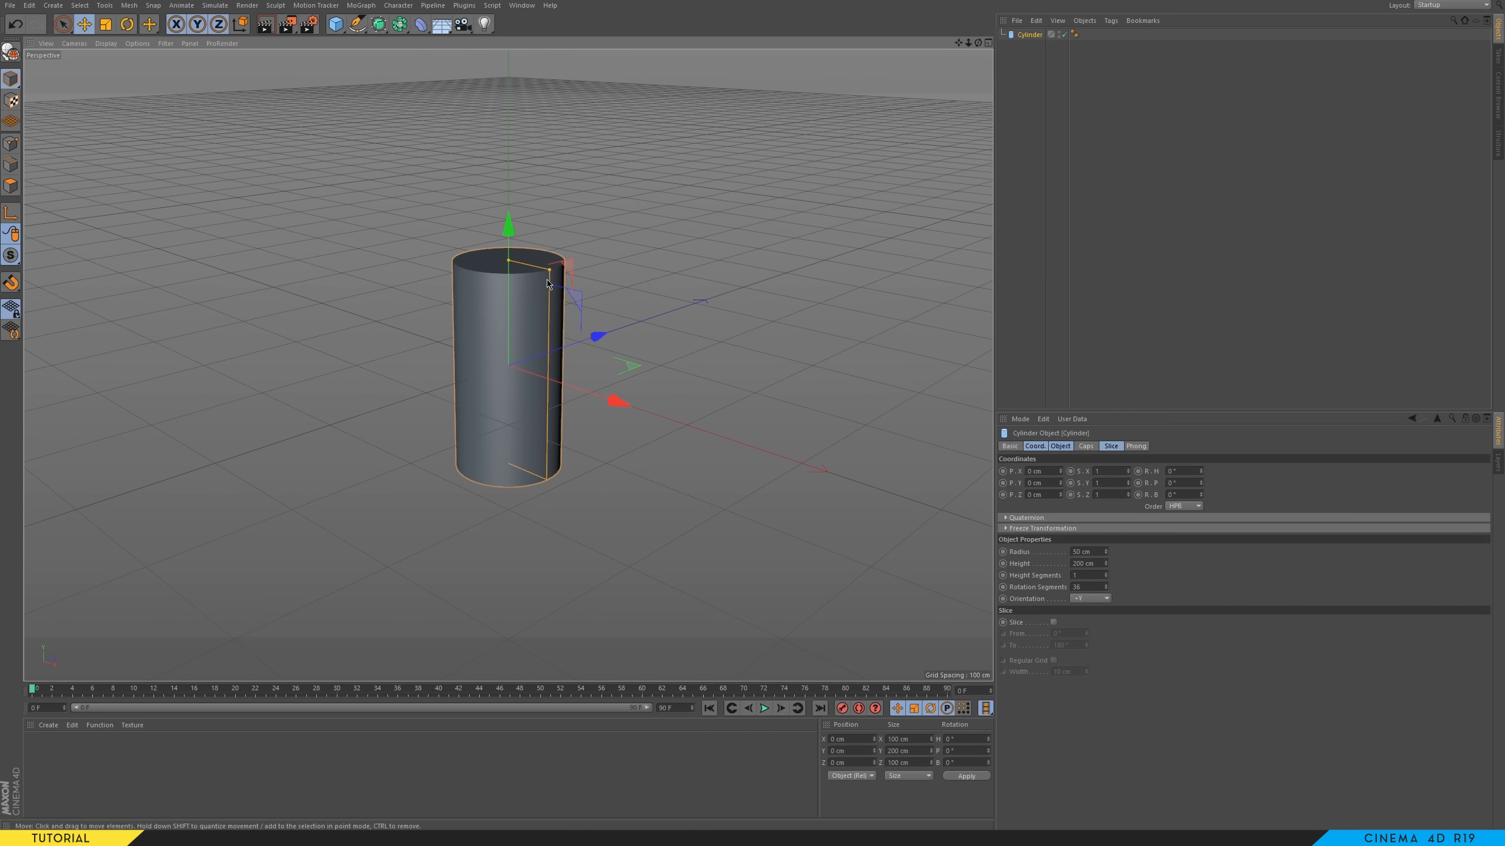
{"action": "left_click_drag", "start_coordinate": [550, 270], "coordinate": [507, 294]}
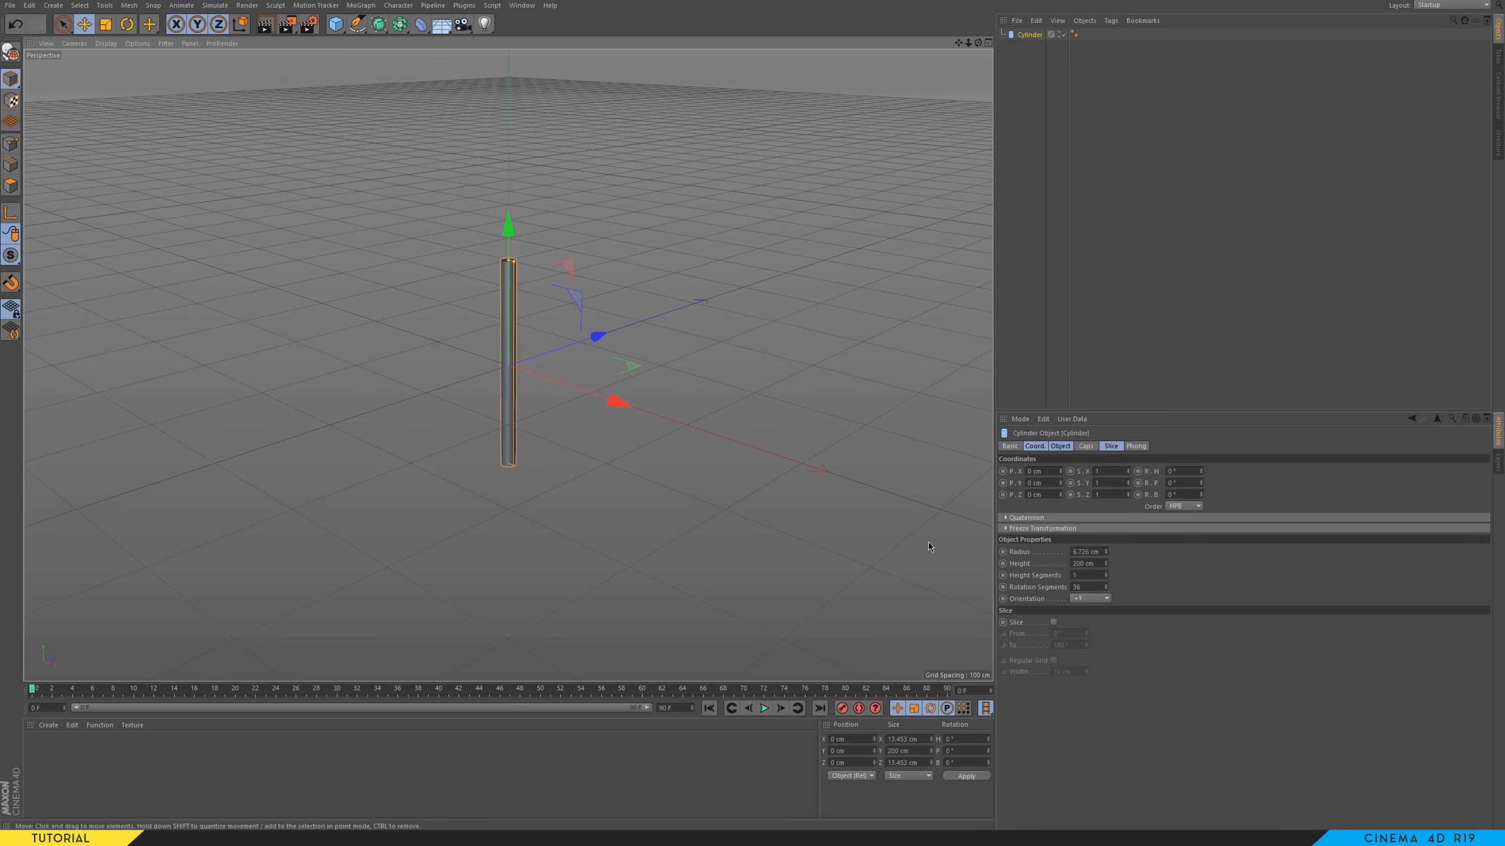
{"action": "left_click_drag", "start_coordinate": [1099, 553], "coordinate": [1021, 563]}
{"action": "type", "text": "5"}
{"action": "key", "text": "Return"}
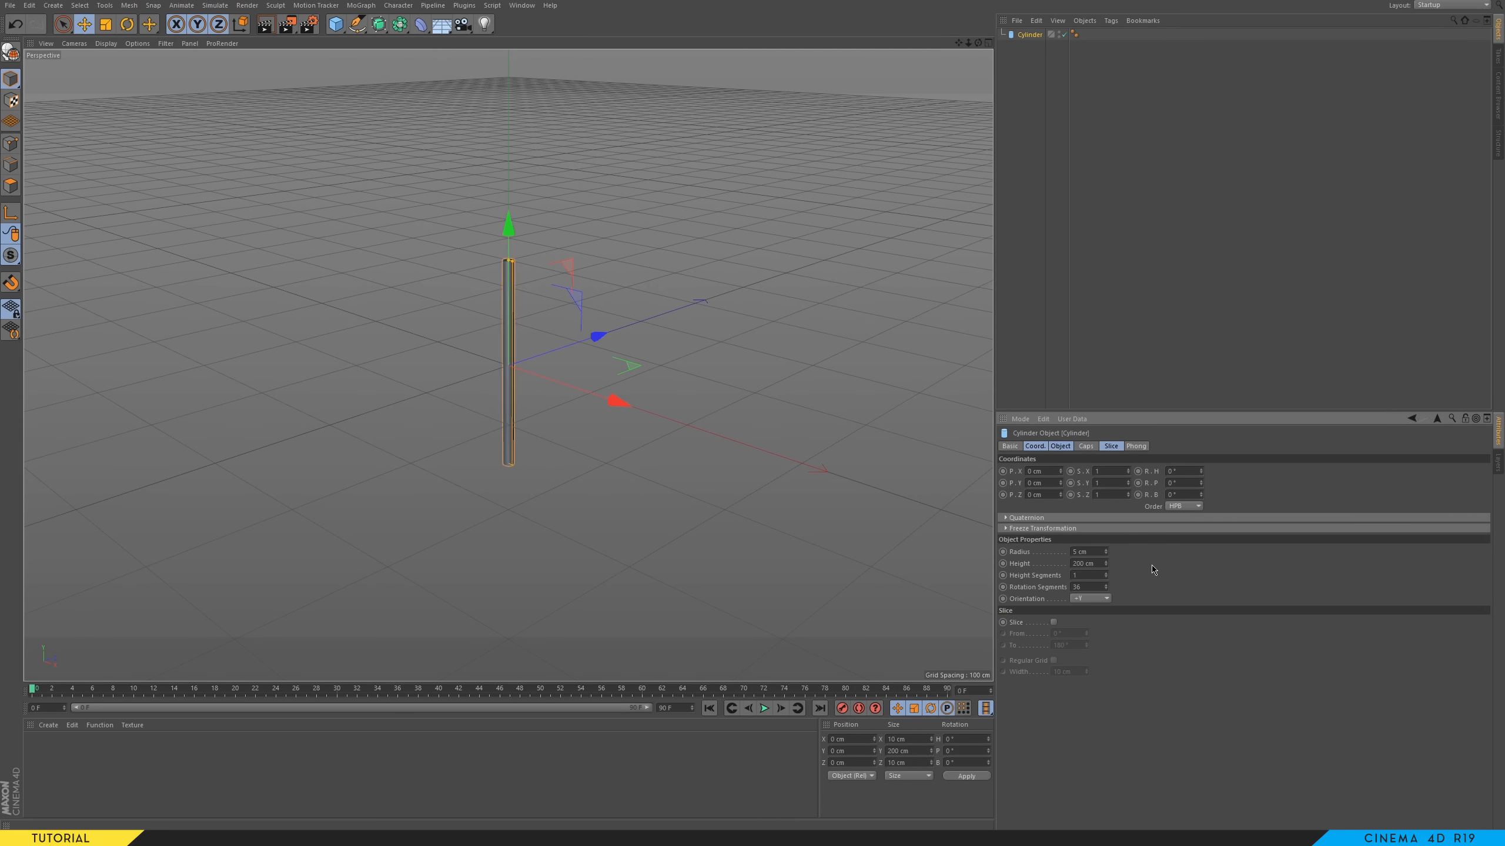
- Add a polygon object at the cylinder, orient it to +Z and make it a triangle
{"action": "left_click", "coordinate": [335, 24]}
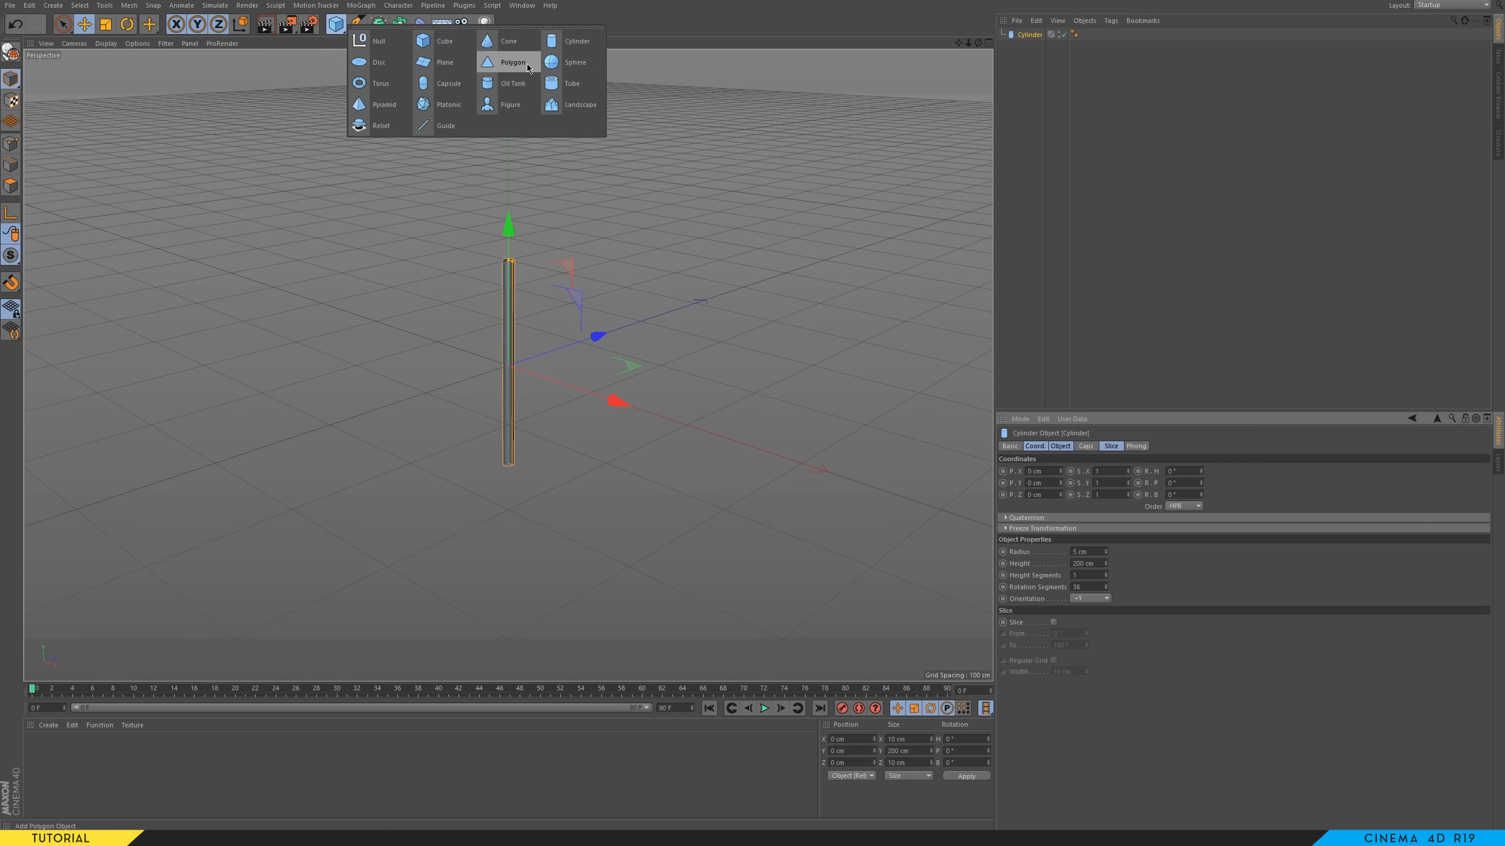
{"action": "left_click", "coordinate": [504, 62]}
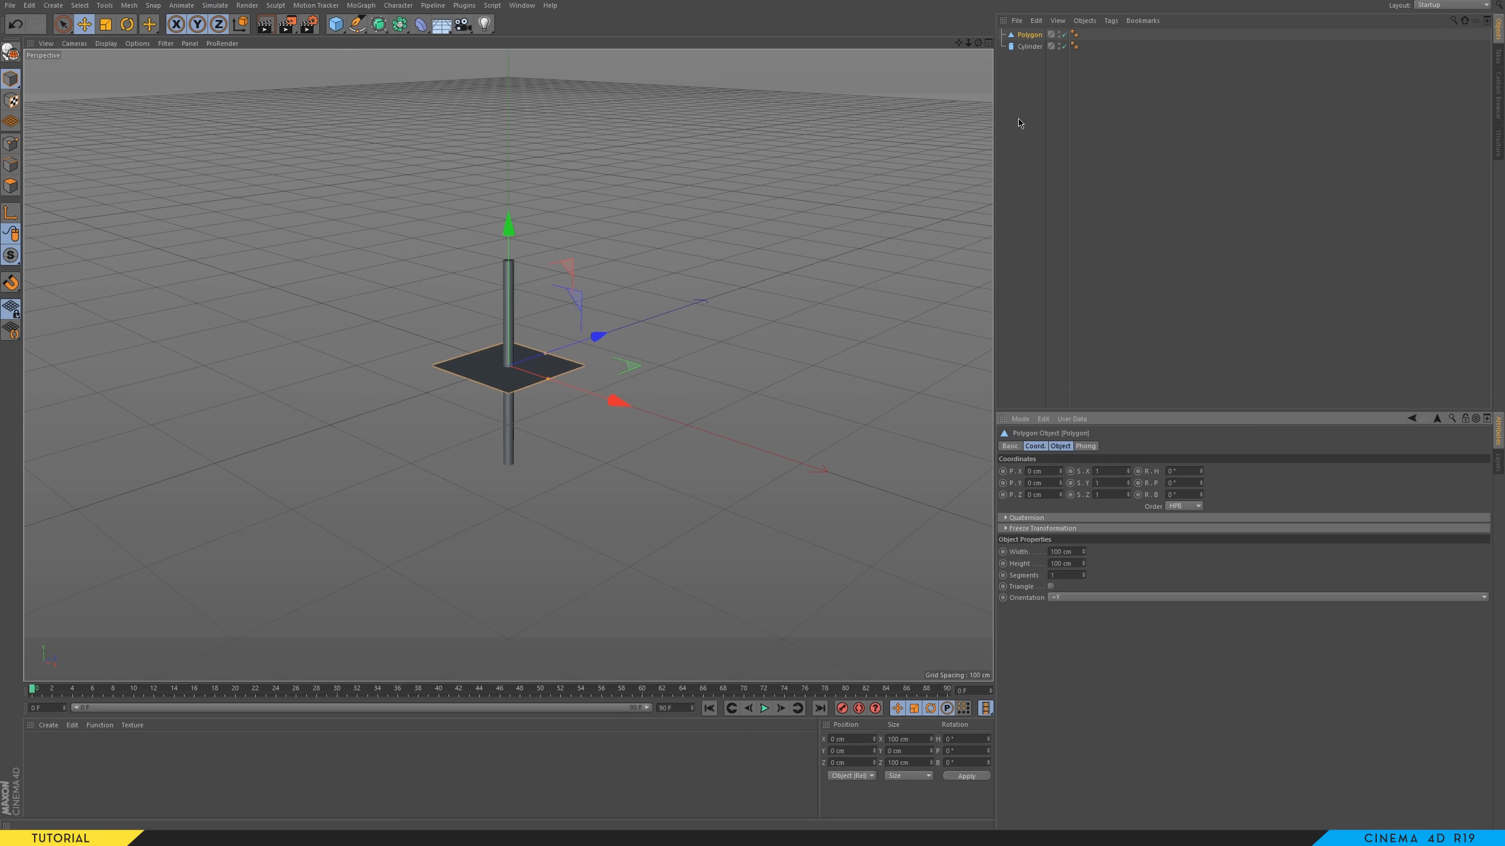
{"action": "left_click", "coordinate": [1070, 598]}
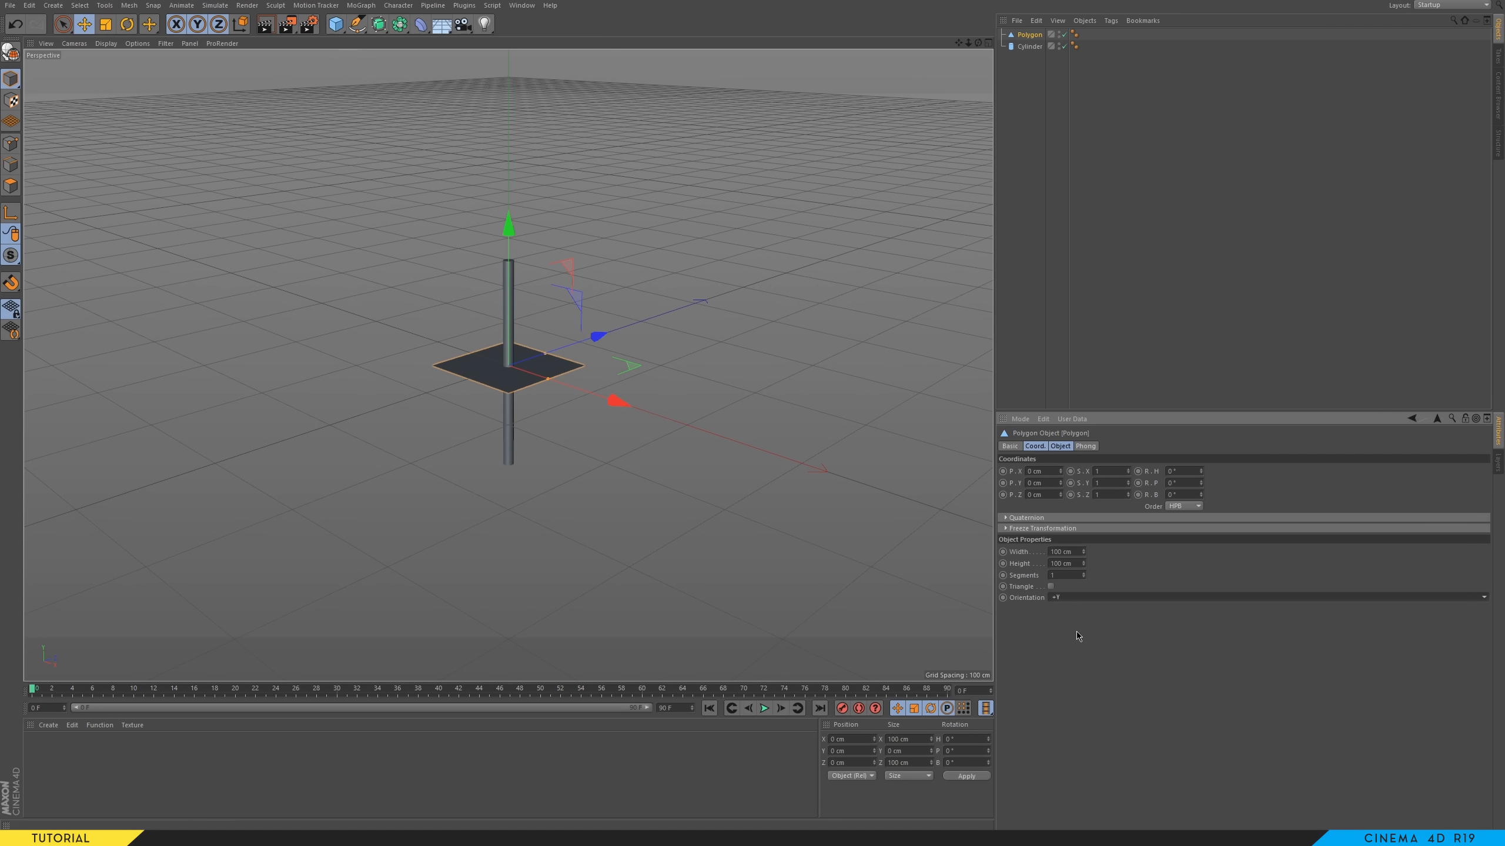
{"action": "left_click", "coordinate": [1056, 656]}
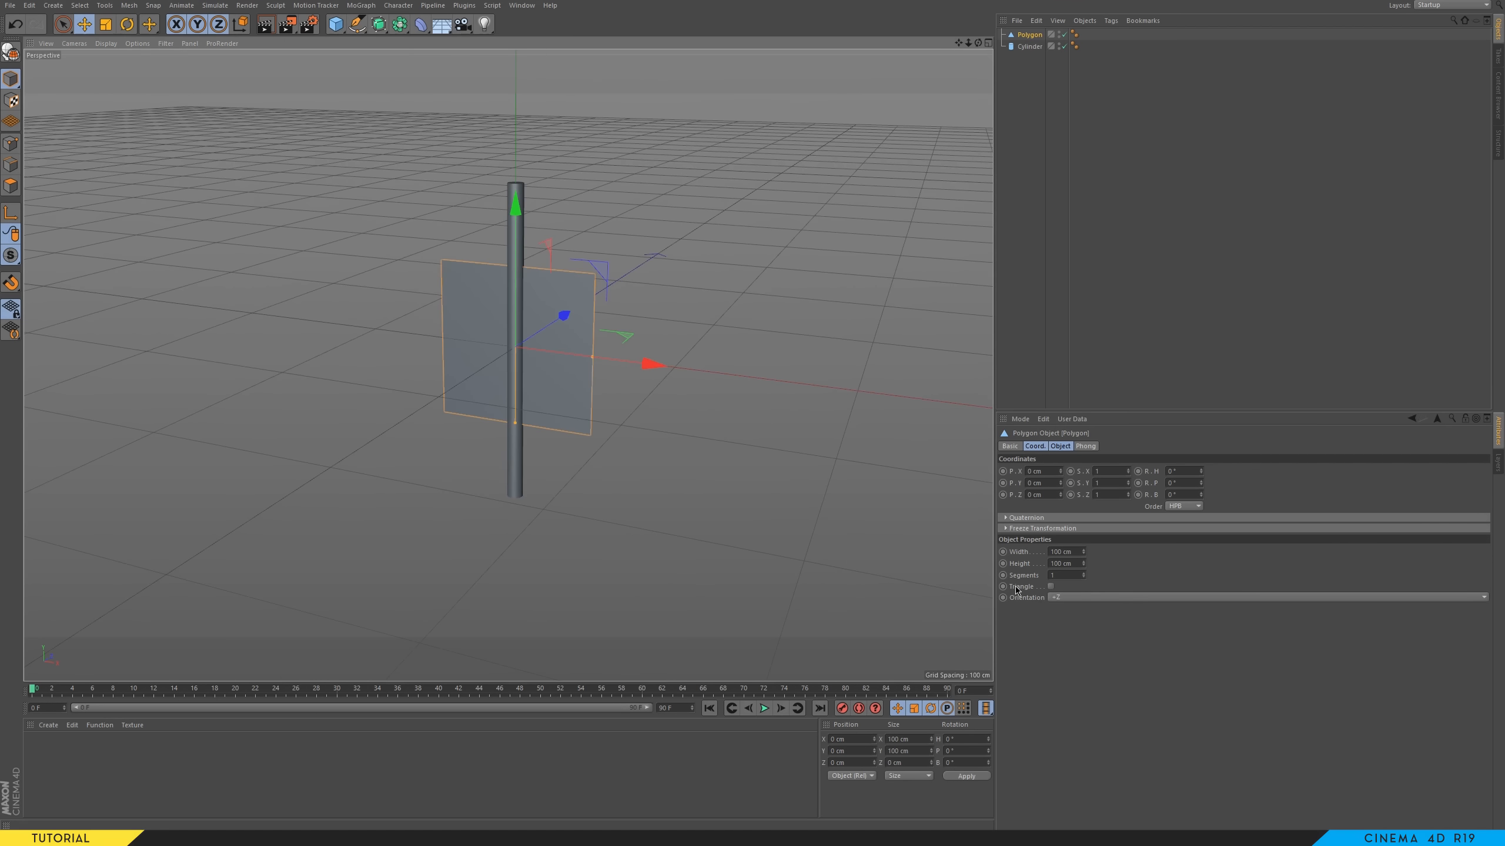
{"action": "left_click", "coordinate": [1050, 587]}
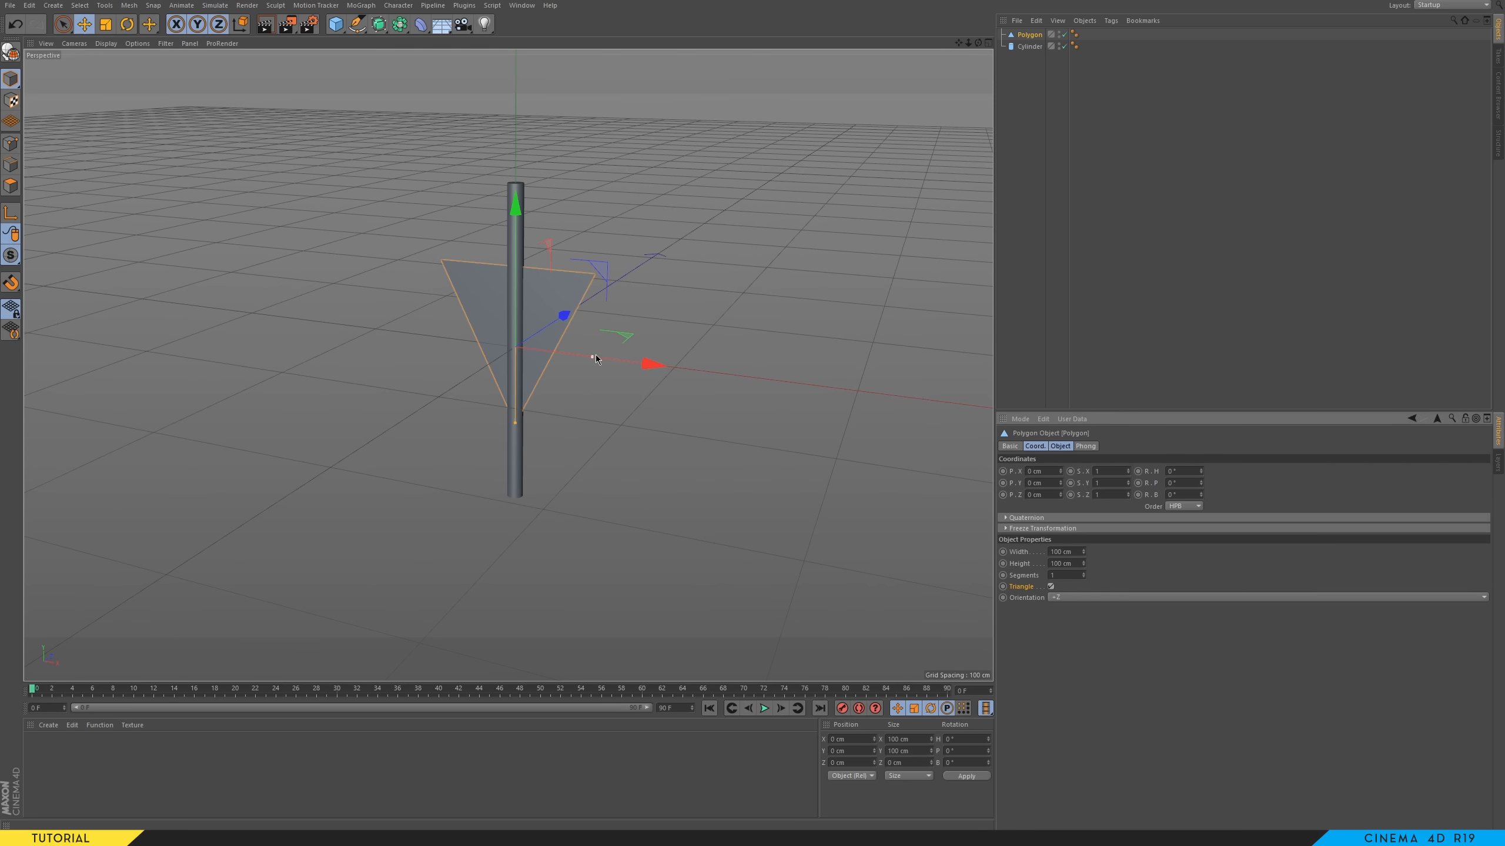
- Try the triangle's X, -Y and -Z orientations and set it back to +Z
{"action": "left_click", "coordinate": [1075, 597]}
{"action": "left_click", "coordinate": [1060, 609]}
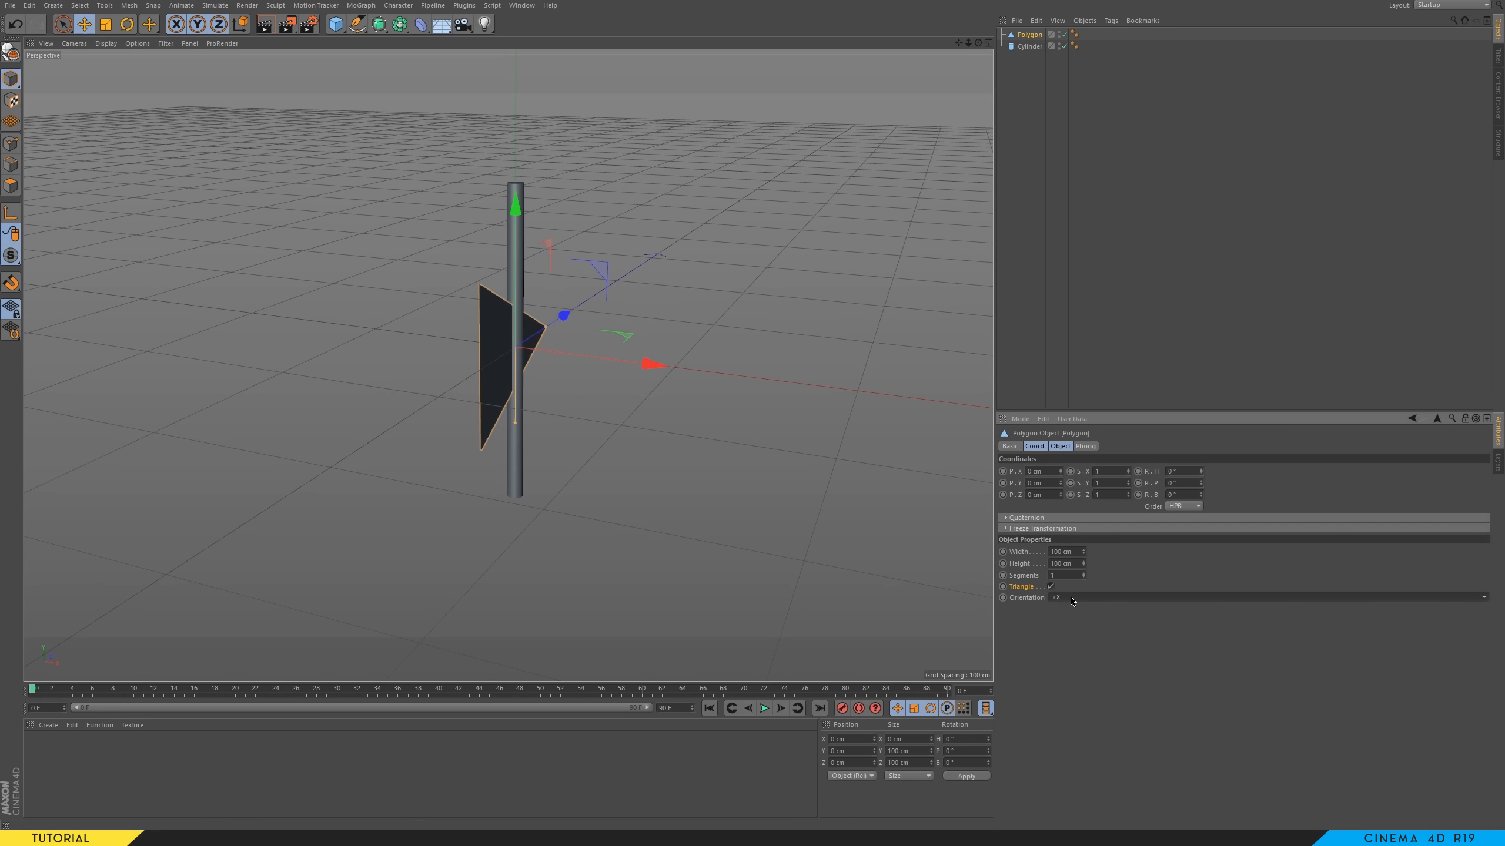
{"action": "left_click", "coordinate": [1069, 597]}
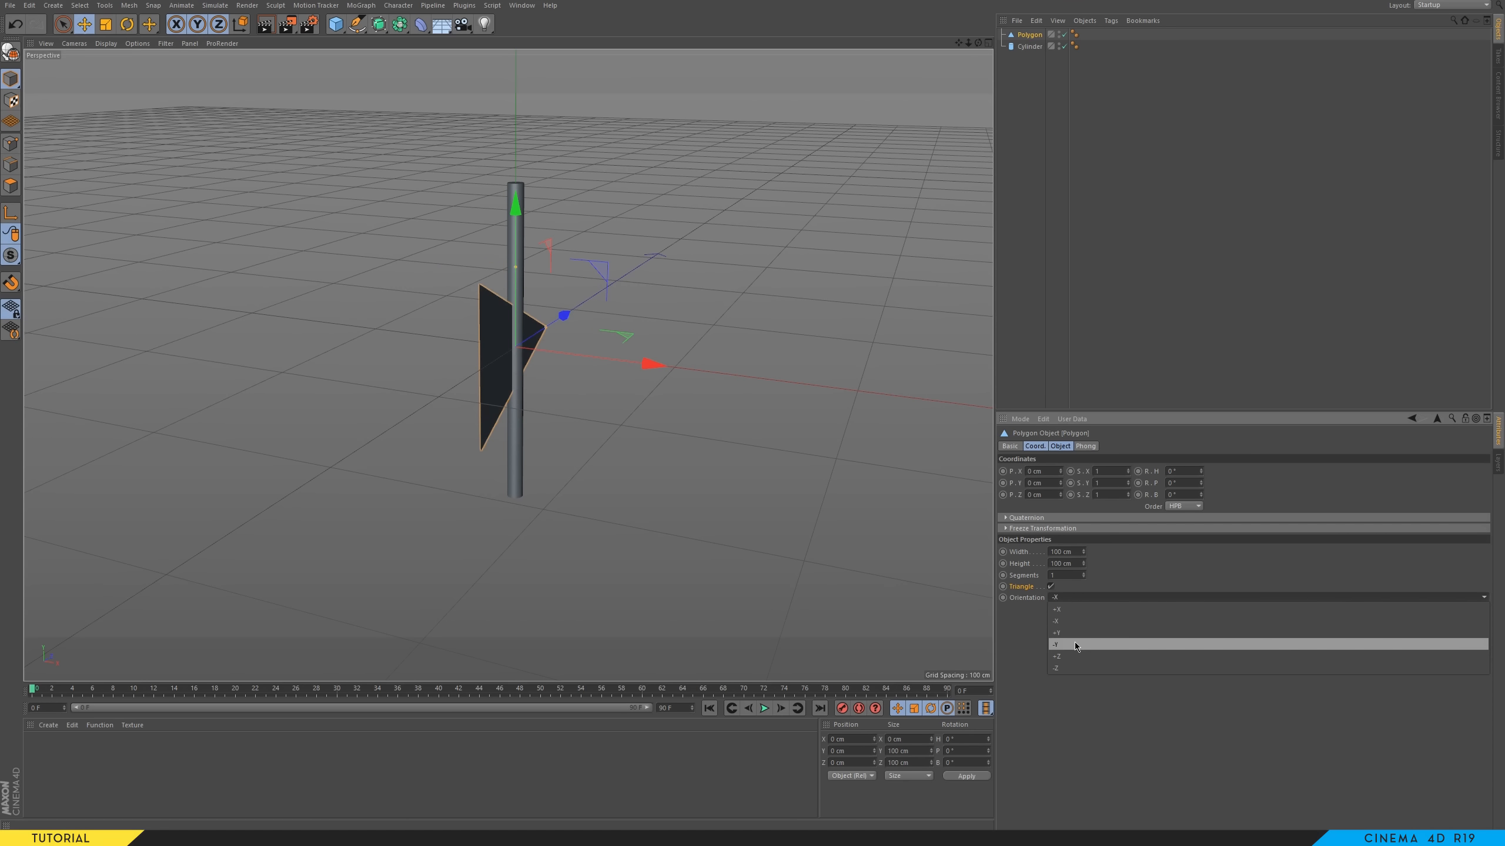
{"action": "left_click", "coordinate": [1074, 644]}
{"action": "left_click", "coordinate": [1077, 602]}
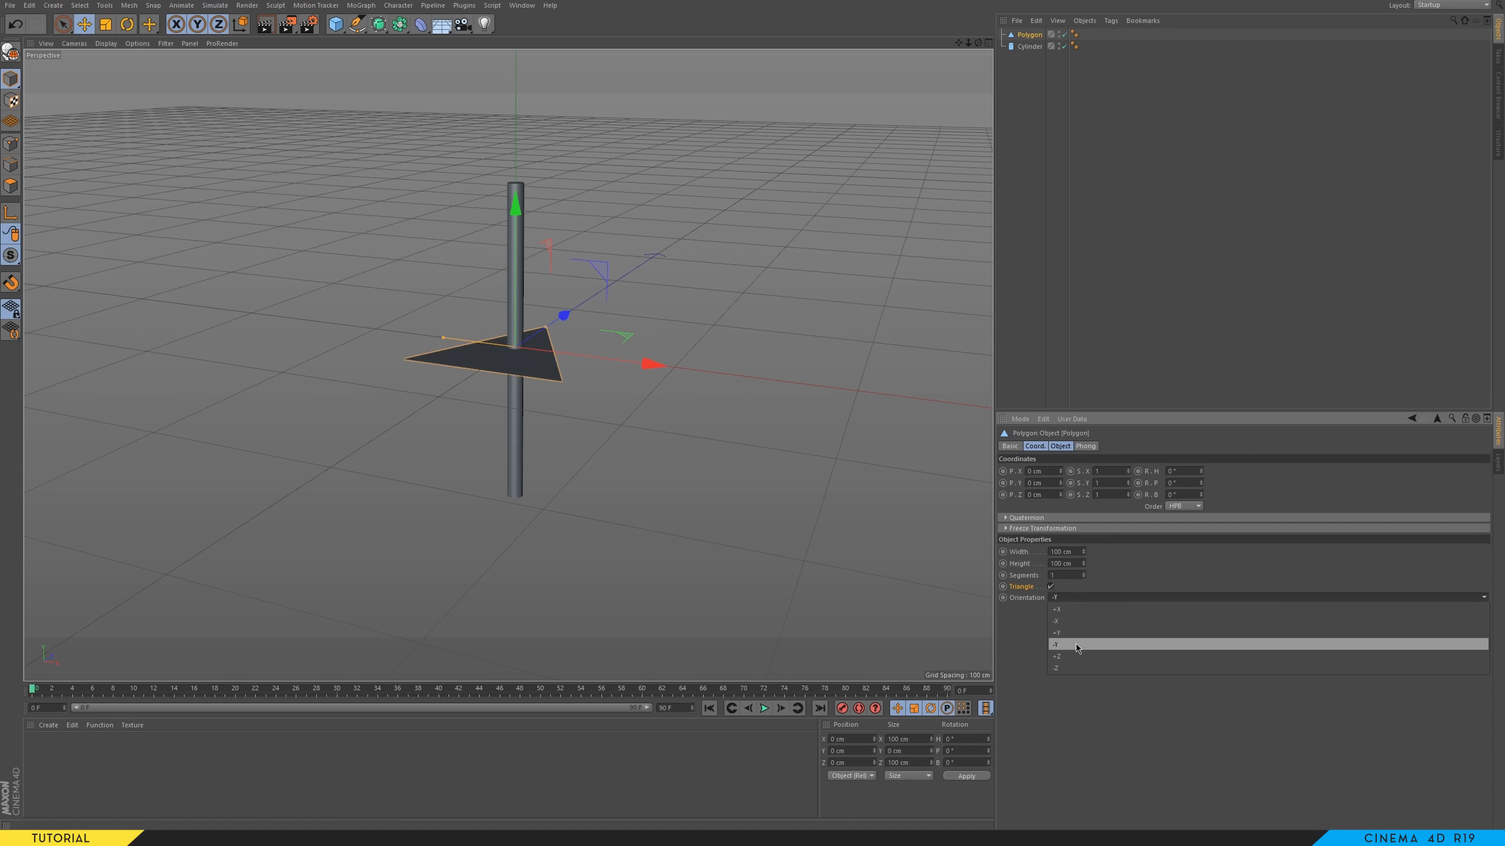
{"action": "left_click", "coordinate": [1077, 645]}
{"action": "left_click", "coordinate": [1079, 599]}
{"action": "left_click", "coordinate": [1078, 668]}
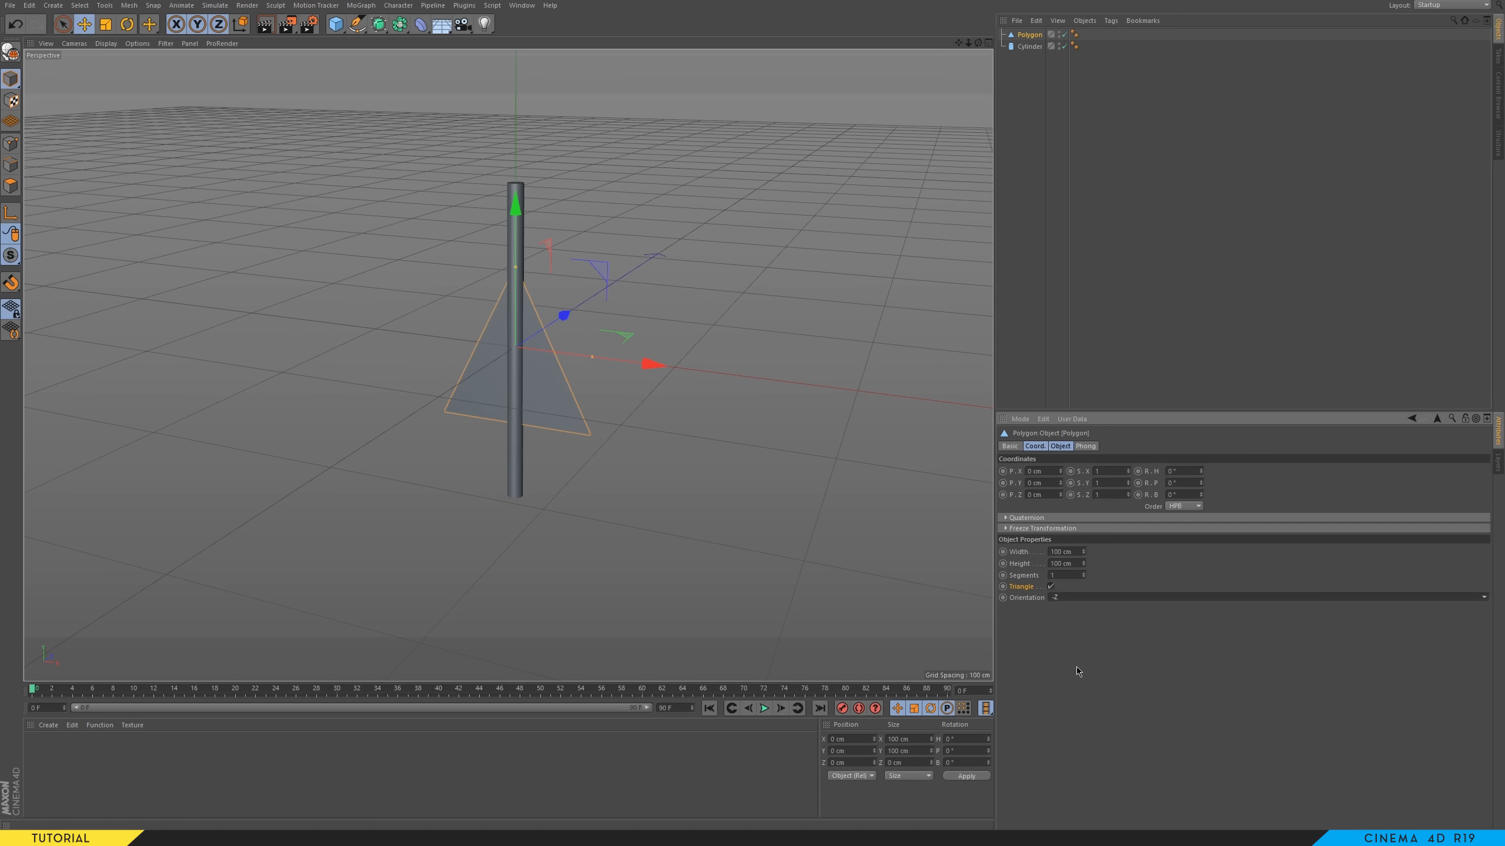
{"action": "left_click", "coordinate": [1074, 597]}
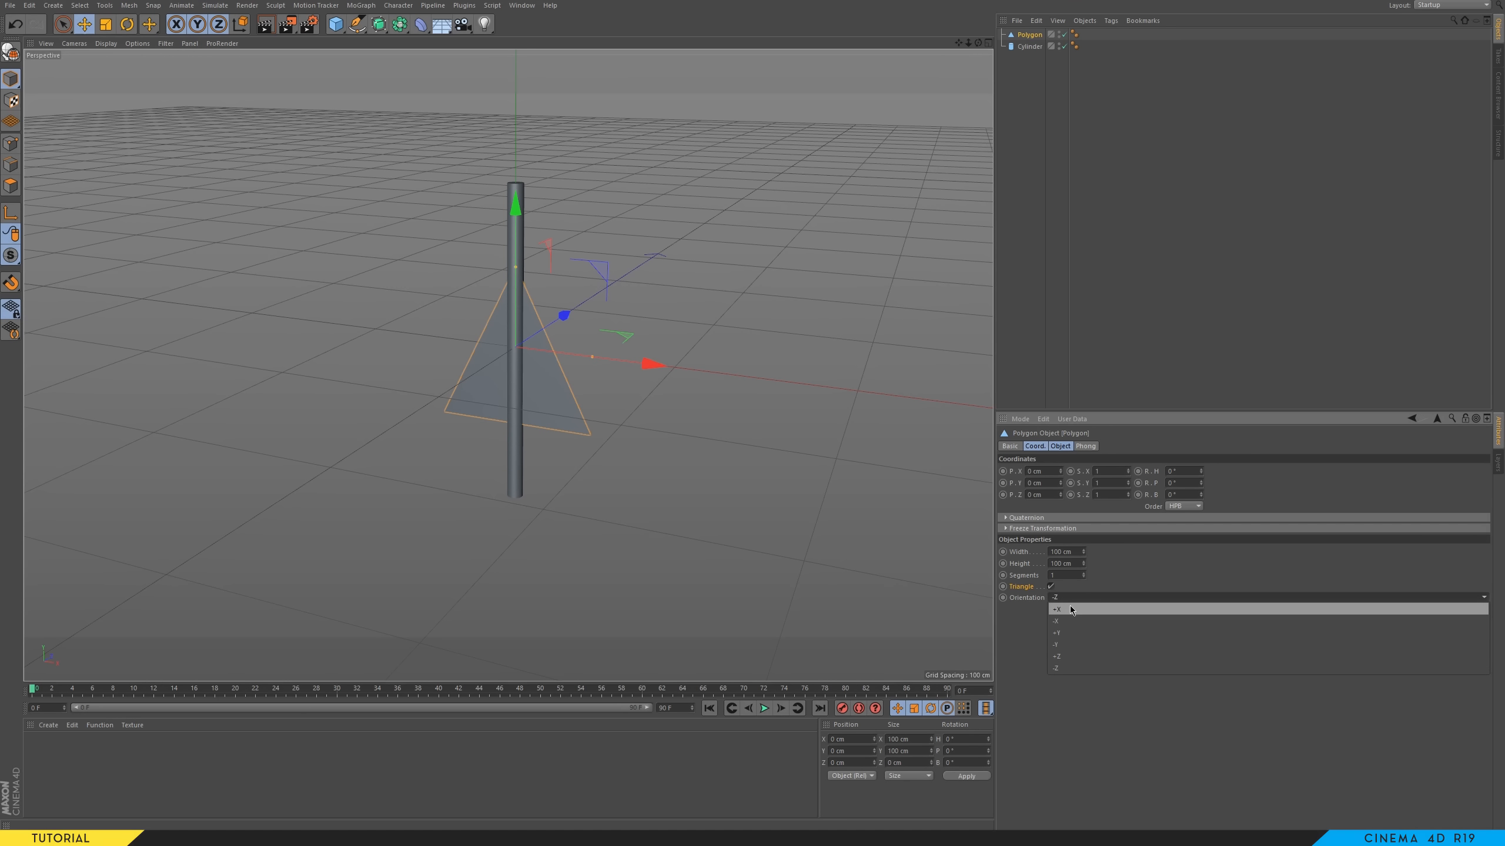
{"action": "left_click", "coordinate": [1075, 657]}
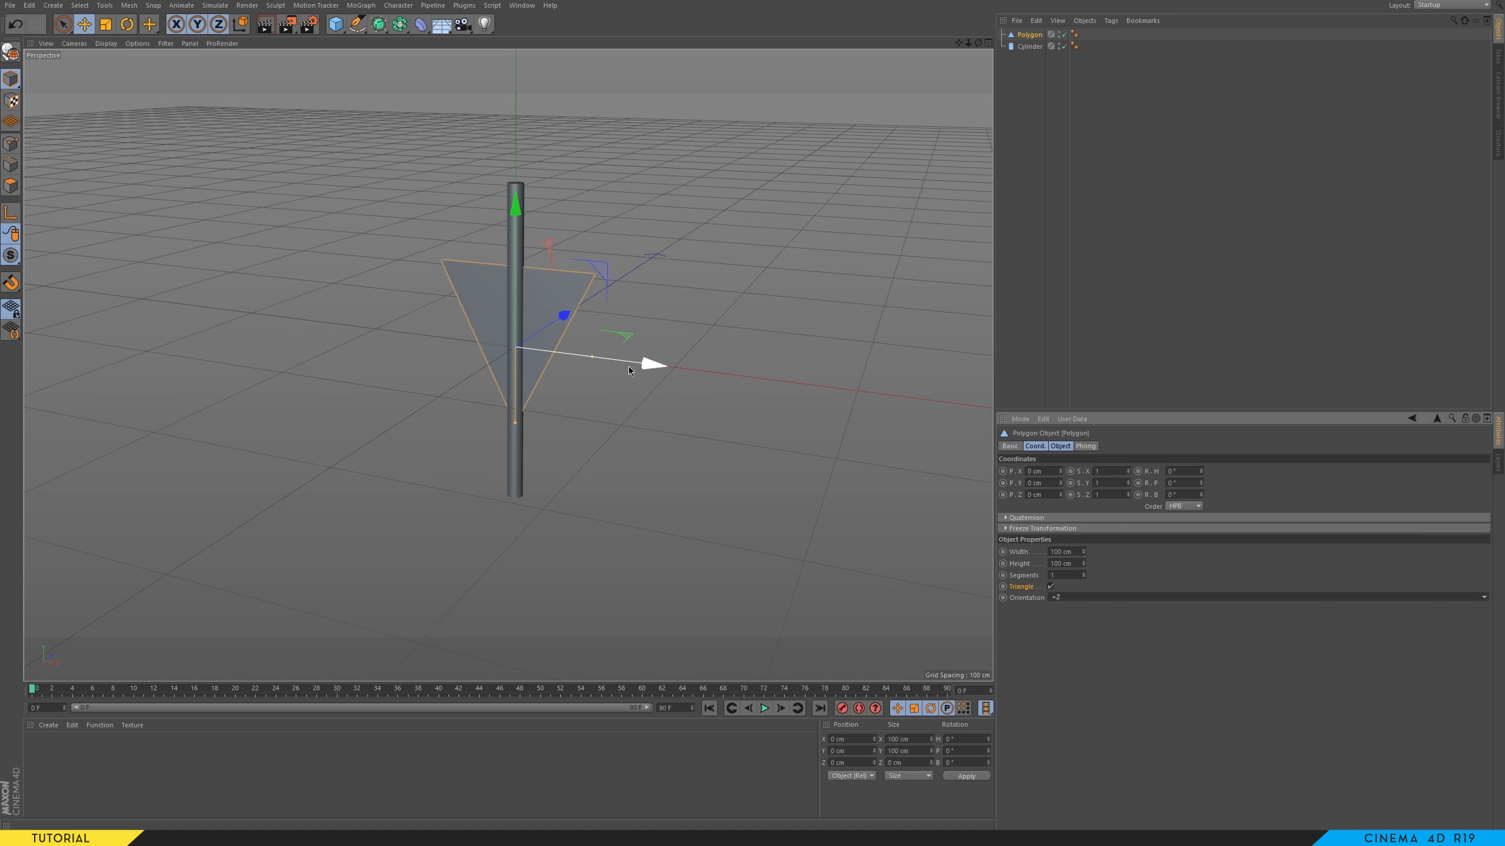
- Rotate the triangle to a bank angle of -90° so its tip points horizontally away from the pole
{"action": "key", "text": "r"}
{"action": "left_click_drag", "start_coordinate": [460, 277], "coordinate": [425, 325]}
{"action": "key", "text": "ctrl+z"}
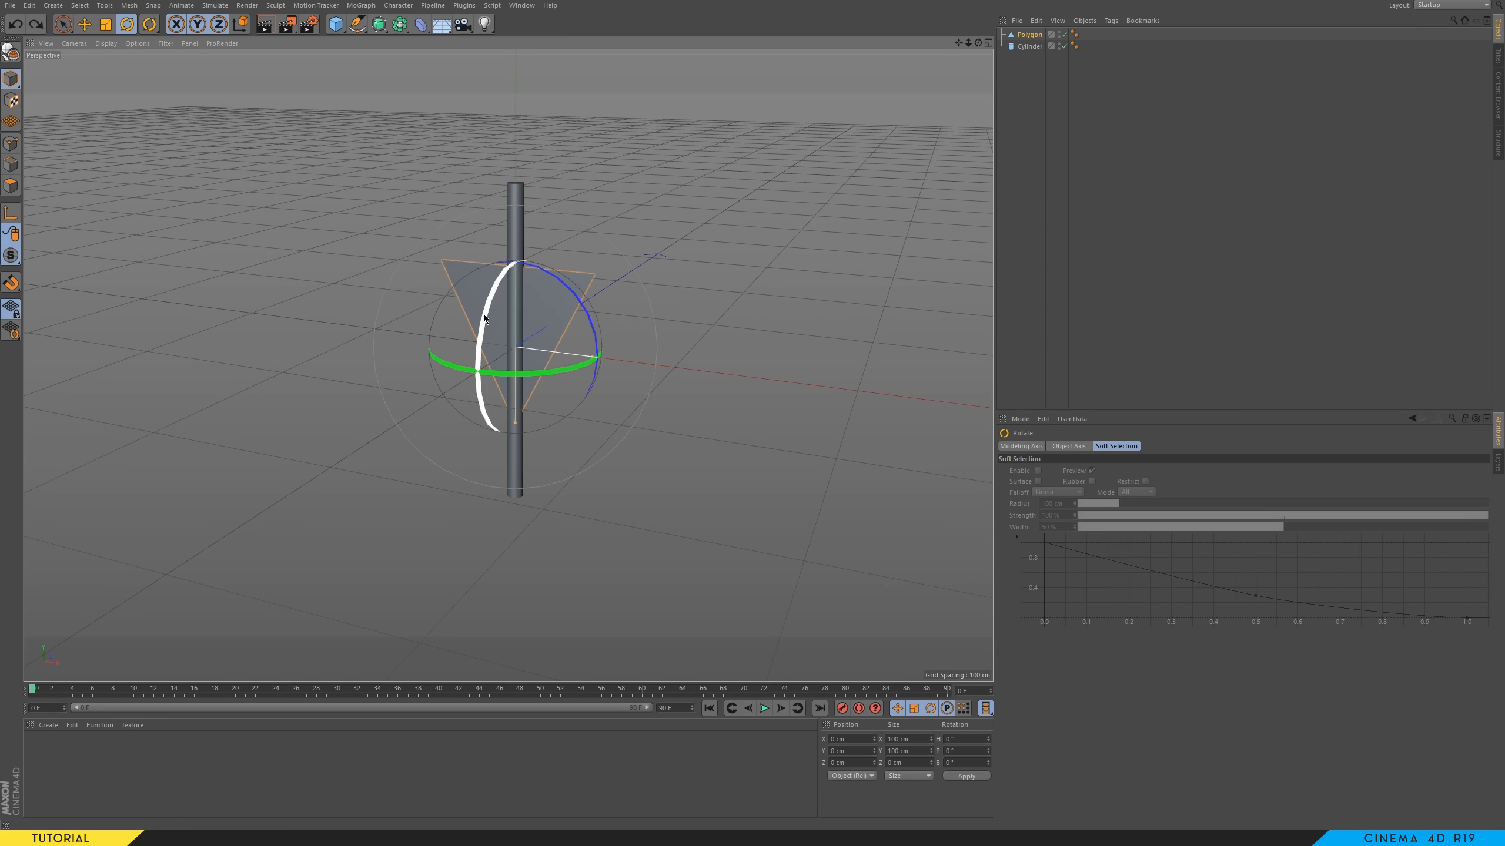
{"action": "left_click_drag", "start_coordinate": [496, 327], "coordinate": [484, 509], "text": "alt"}
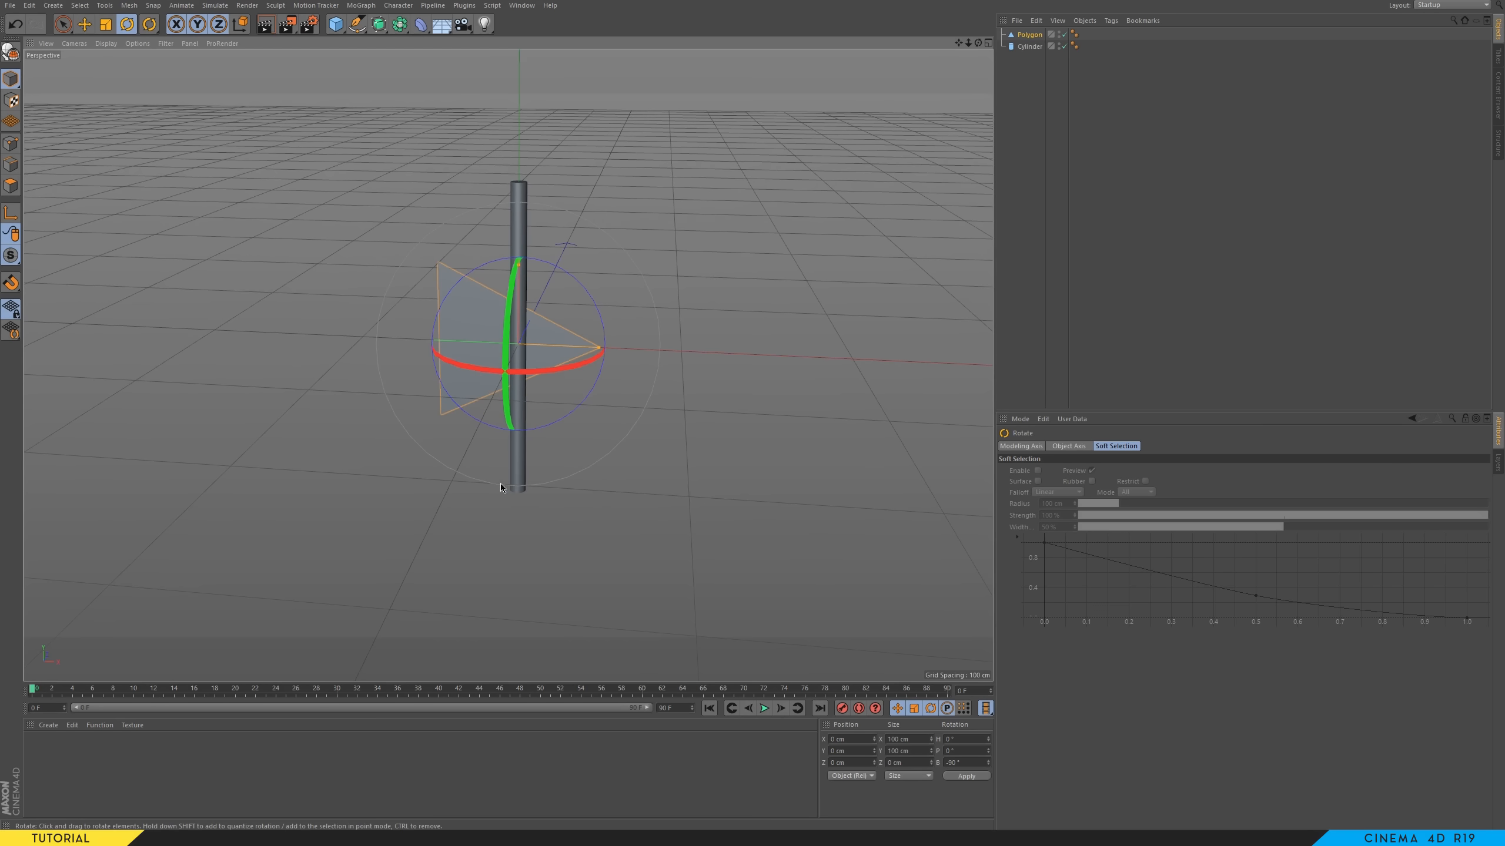
- Move the triangle sideways and up beside the pole's upper end and reduce its width to 66.15 cm
{"action": "key", "text": "9"}
{"action": "left_click_drag", "start_coordinate": [382, 339], "coordinate": [476, 351]}
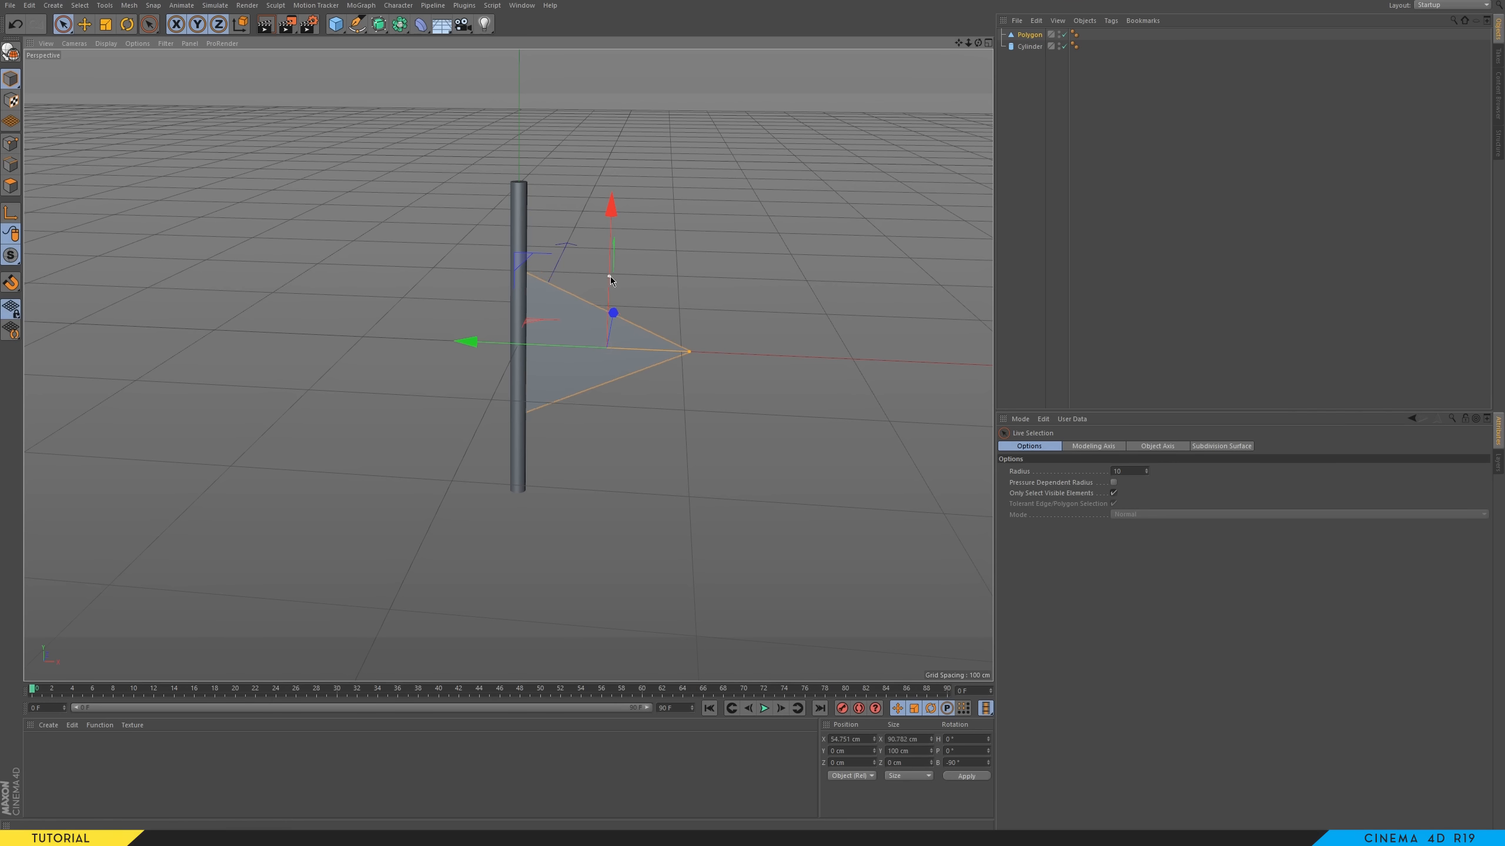
{"action": "left_click_drag", "start_coordinate": [612, 208], "coordinate": [615, 105]}
- Set the pole cylinder's radius to 2 cm and shift the triangle against it to about X 52 cm
{"action": "left_click", "coordinate": [1030, 47]}
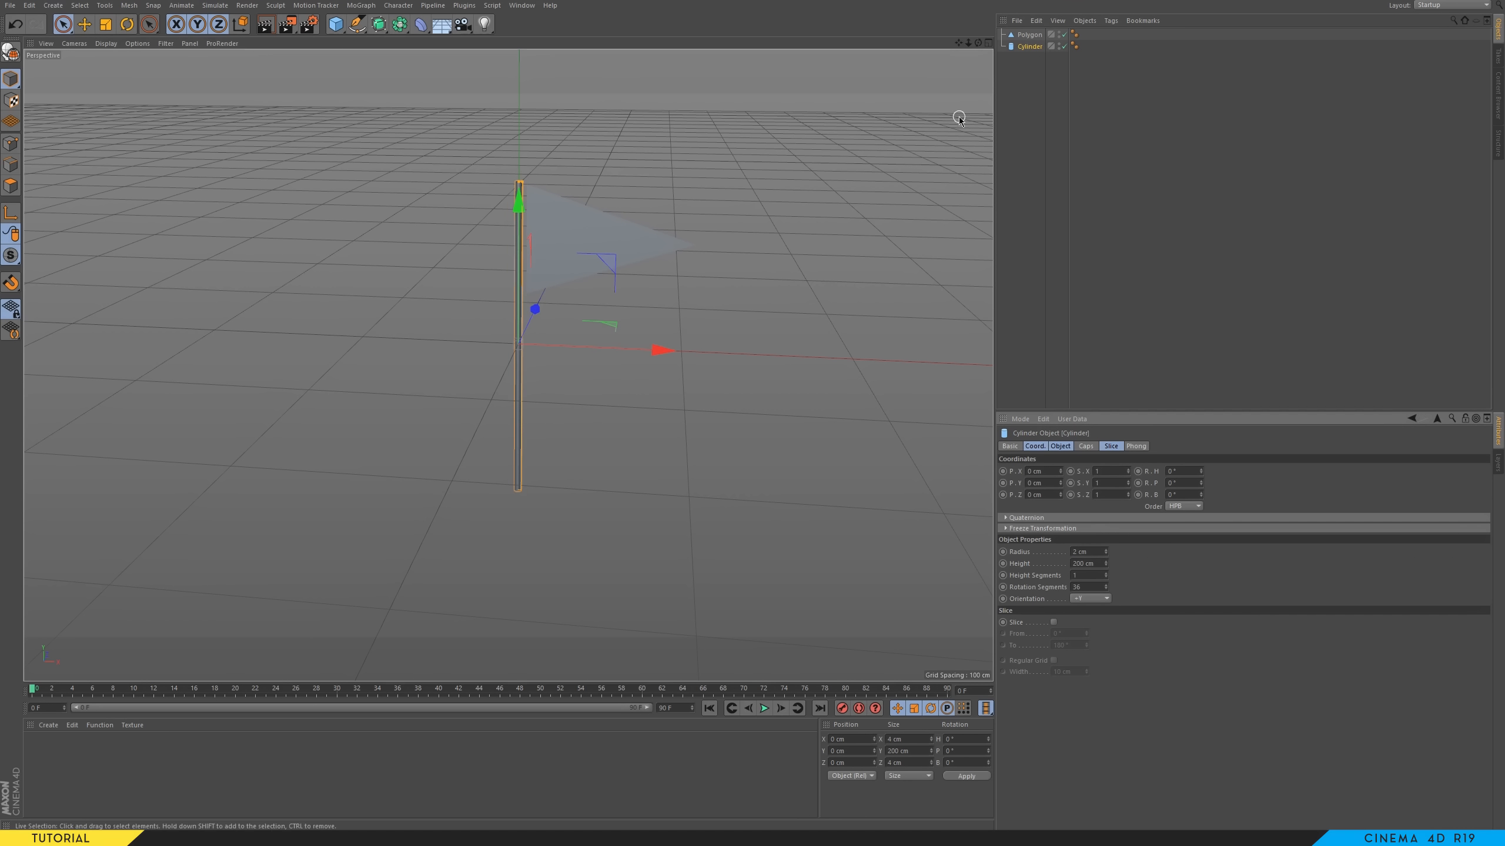
{"action": "left_click", "coordinate": [1029, 34]}
{"action": "left_click_drag", "start_coordinate": [479, 241], "coordinate": [472, 243]}
{"action": "key", "text": "ctrl+s"}
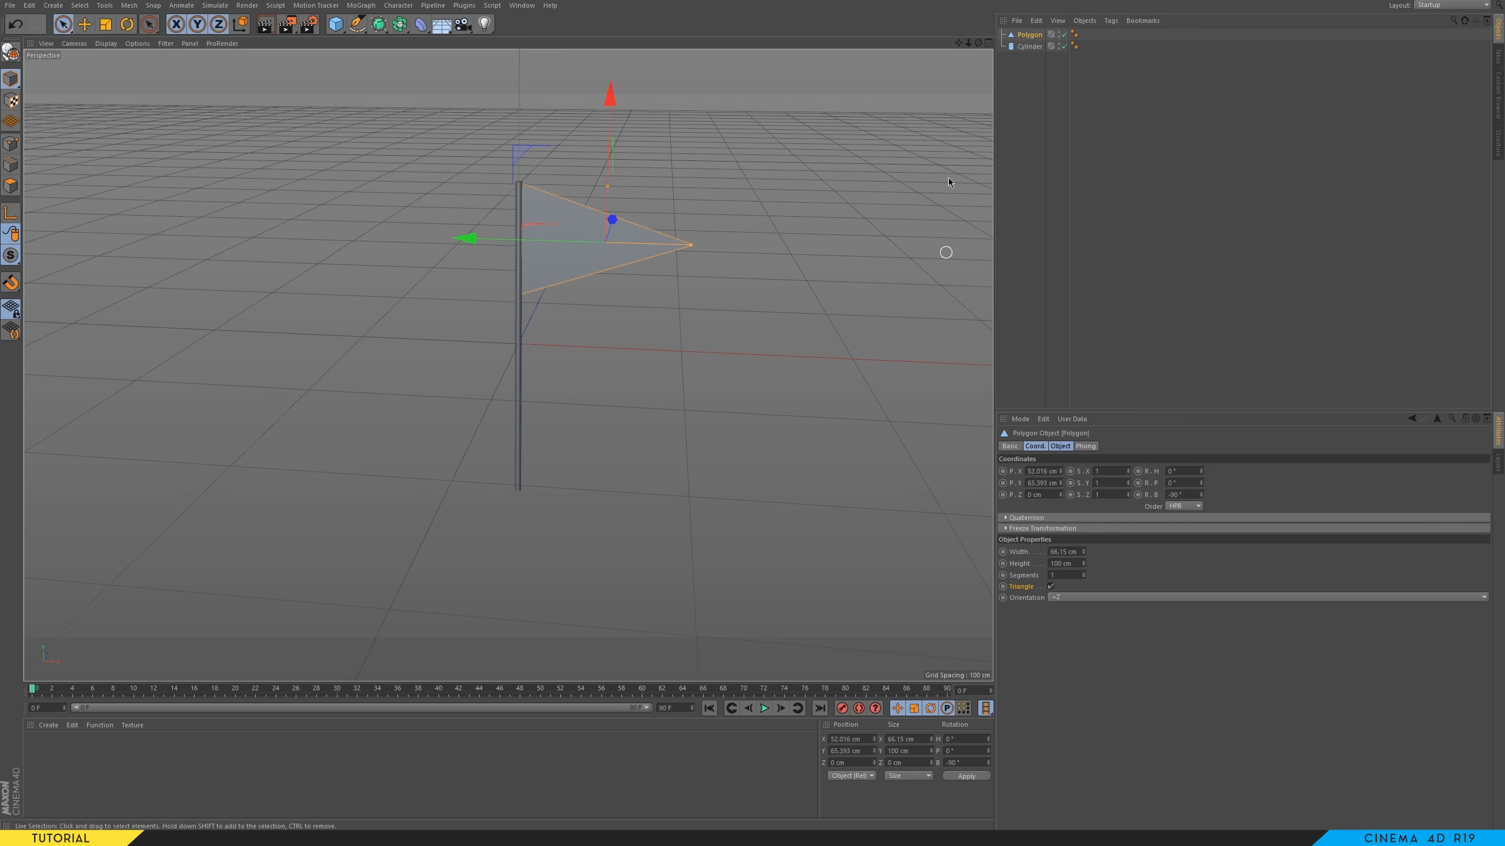
{"action": "left_click", "coordinate": [1283, 607]}
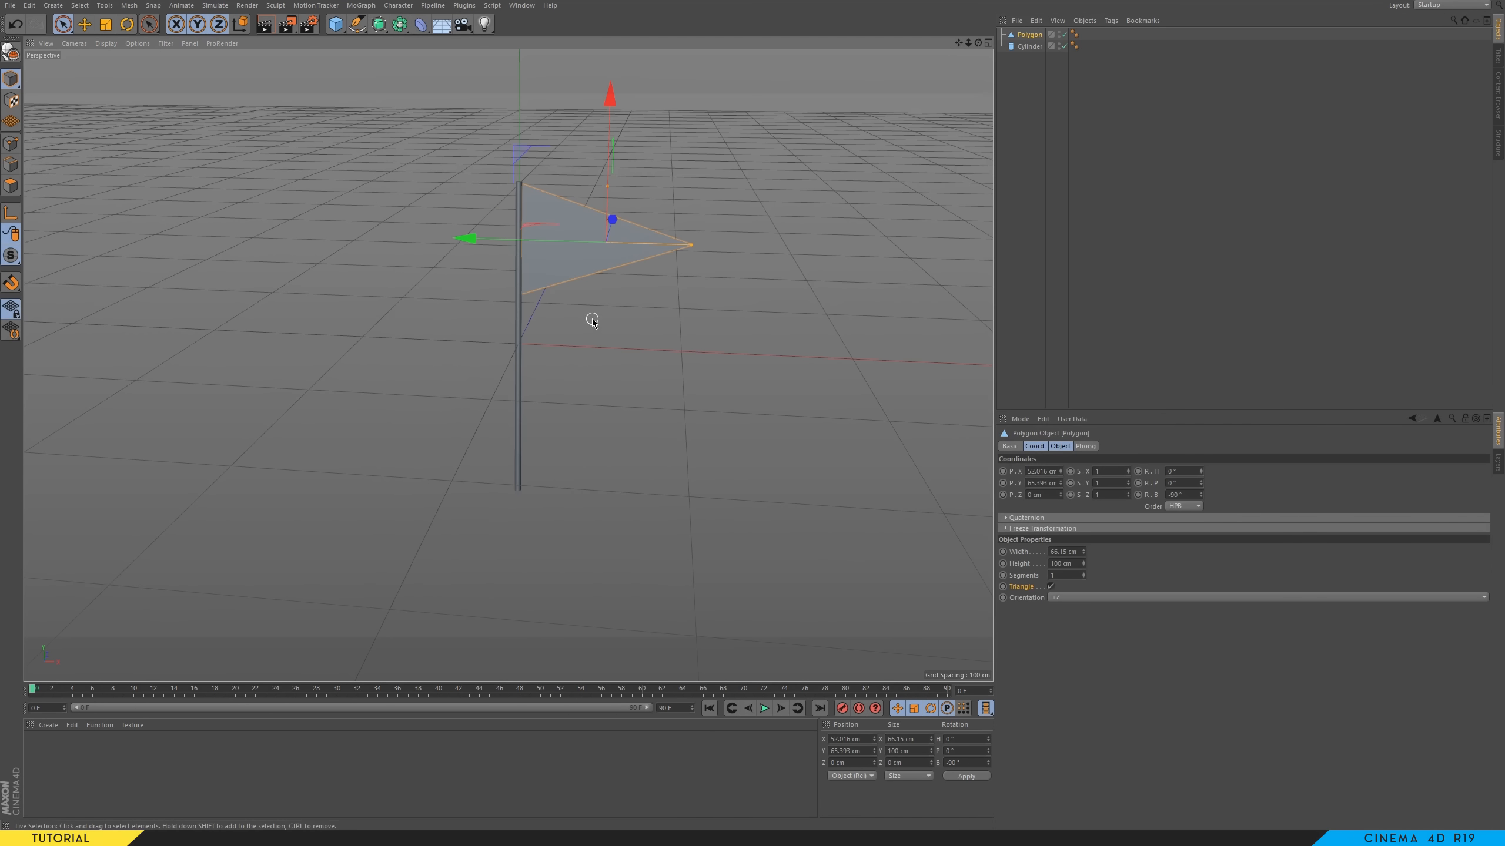
- Fine-tune the triangle's fit at the pole's top to about X 50.4 cm and Y 67 cm
{"action": "left_click_drag", "start_coordinate": [576, 268], "coordinate": [540, 294], "text": "alt"}
{"action": "right_click_drag", "start_coordinate": [554, 229], "coordinate": [602, 123], "text": "alt"}
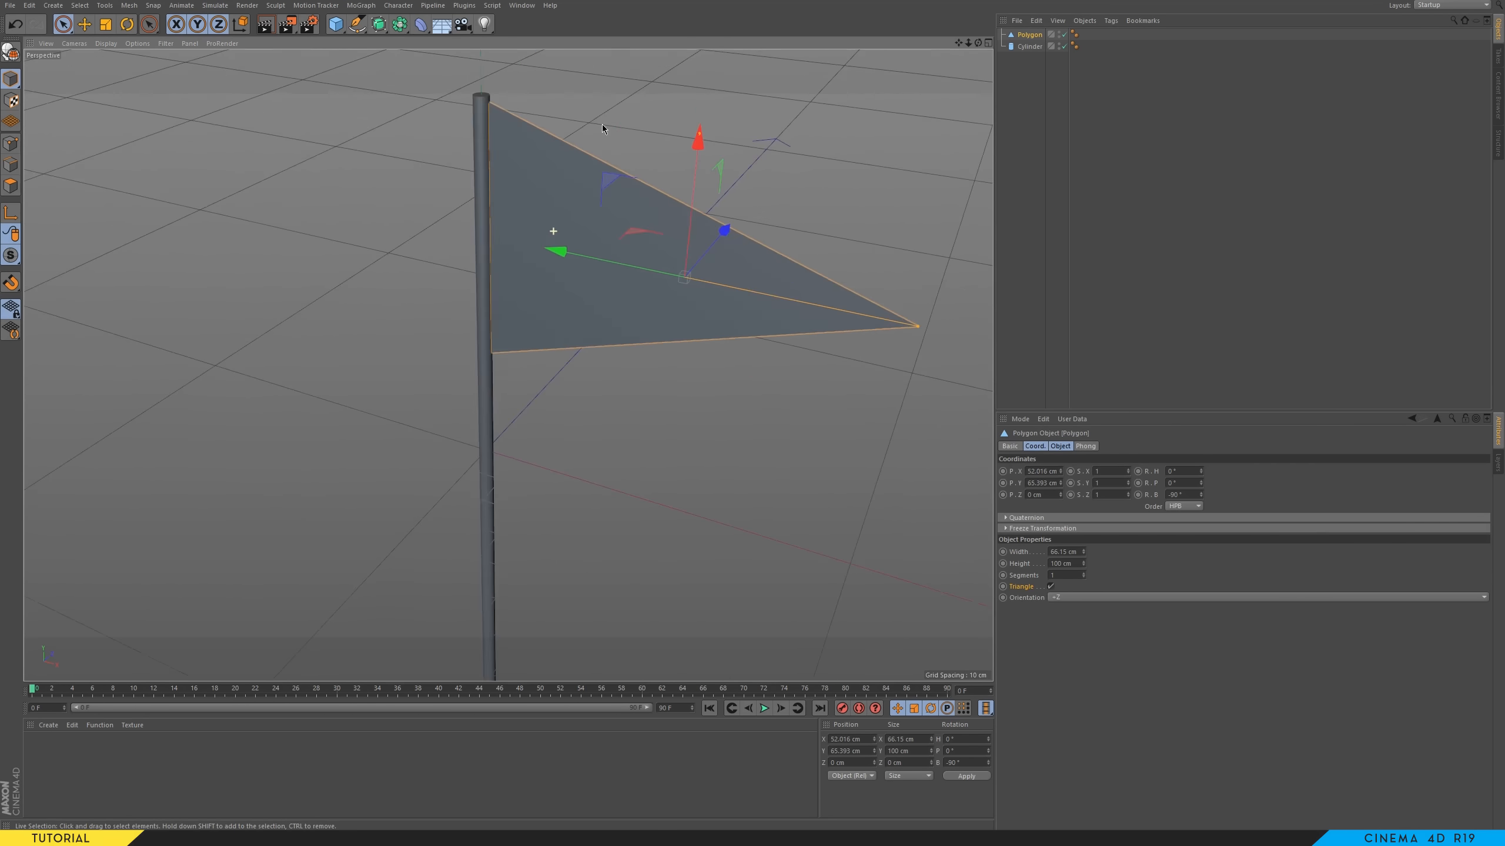
{"action": "left_click_drag", "start_coordinate": [579, 189], "coordinate": [545, 251], "text": "alt"}
{"action": "left_click_drag", "start_coordinate": [571, 305], "coordinate": [526, 261], "text": "alt"}
{"action": "left_click_drag", "start_coordinate": [684, 123], "coordinate": [685, 120]}
{"action": "right_click_drag", "start_coordinate": [671, 136], "coordinate": [662, 238], "text": "alt"}
{"action": "left_click_drag", "start_coordinate": [679, 82], "coordinate": [683, 77]}
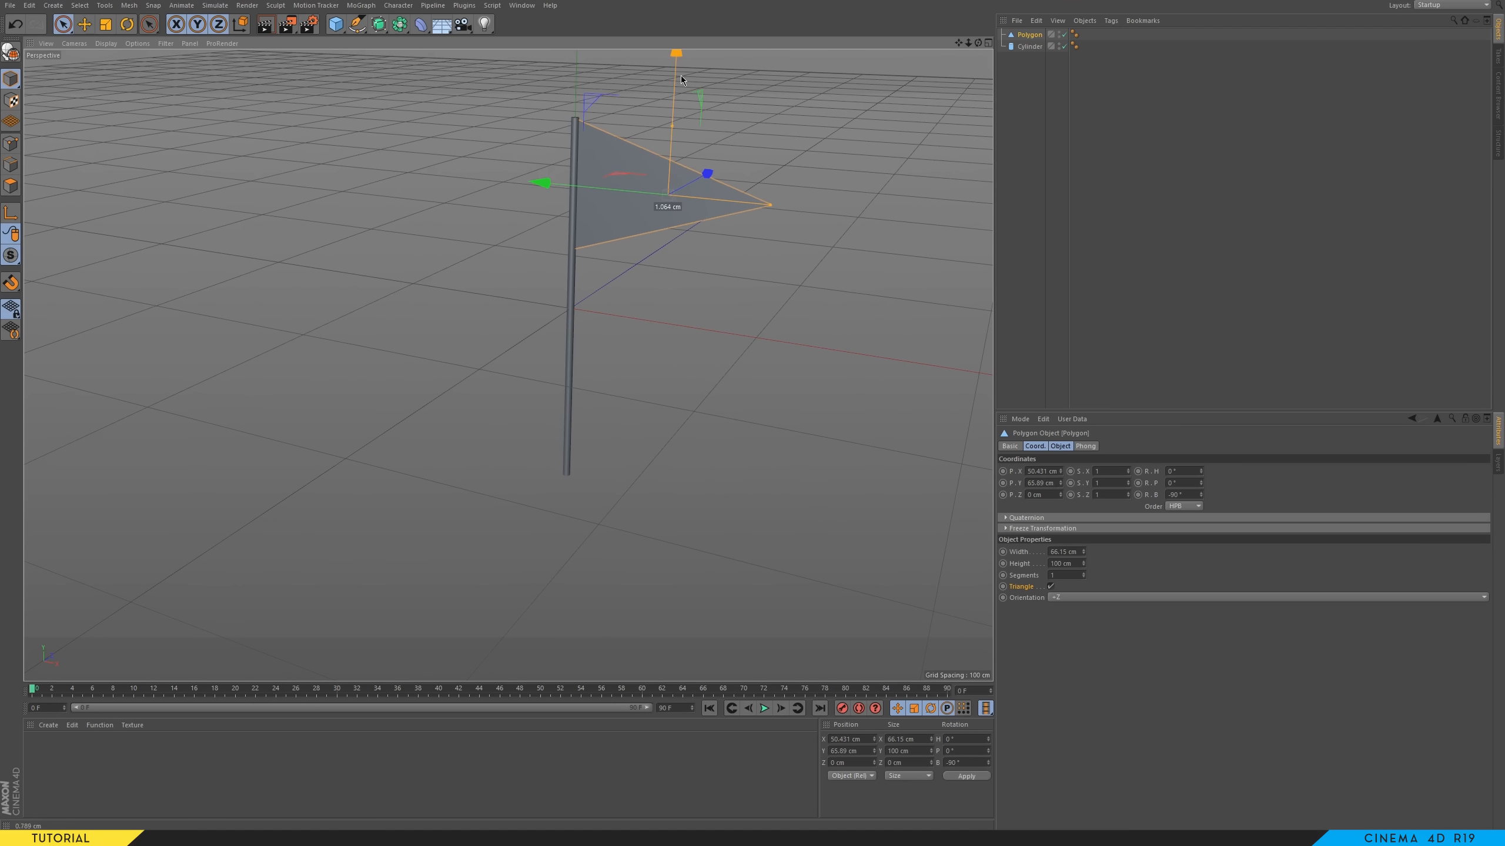
{"action": "right_click_drag", "start_coordinate": [674, 199], "coordinate": [651, 231], "text": "alt"}
{"action": "middle_click_drag", "start_coordinate": [651, 231], "coordinate": [569, 281], "text": "alt"}
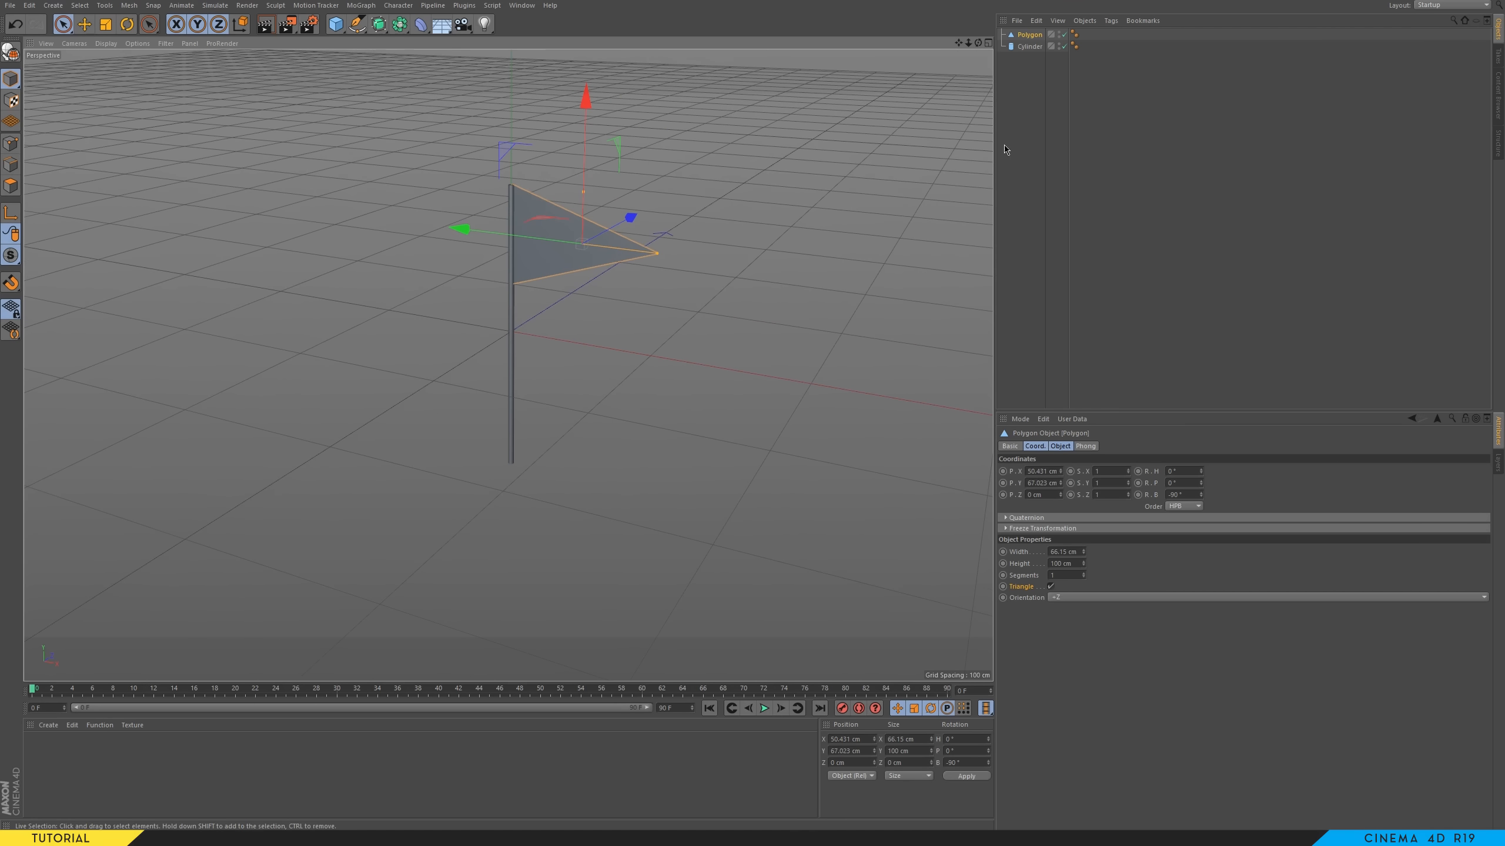
- Display the viewport shading with mesh lines and subdivide the triangle into 50 segments
{"action": "left_click", "coordinate": [1027, 38]}
{"action": "left_click_drag", "start_coordinate": [1062, 575], "coordinate": [978, 598]}
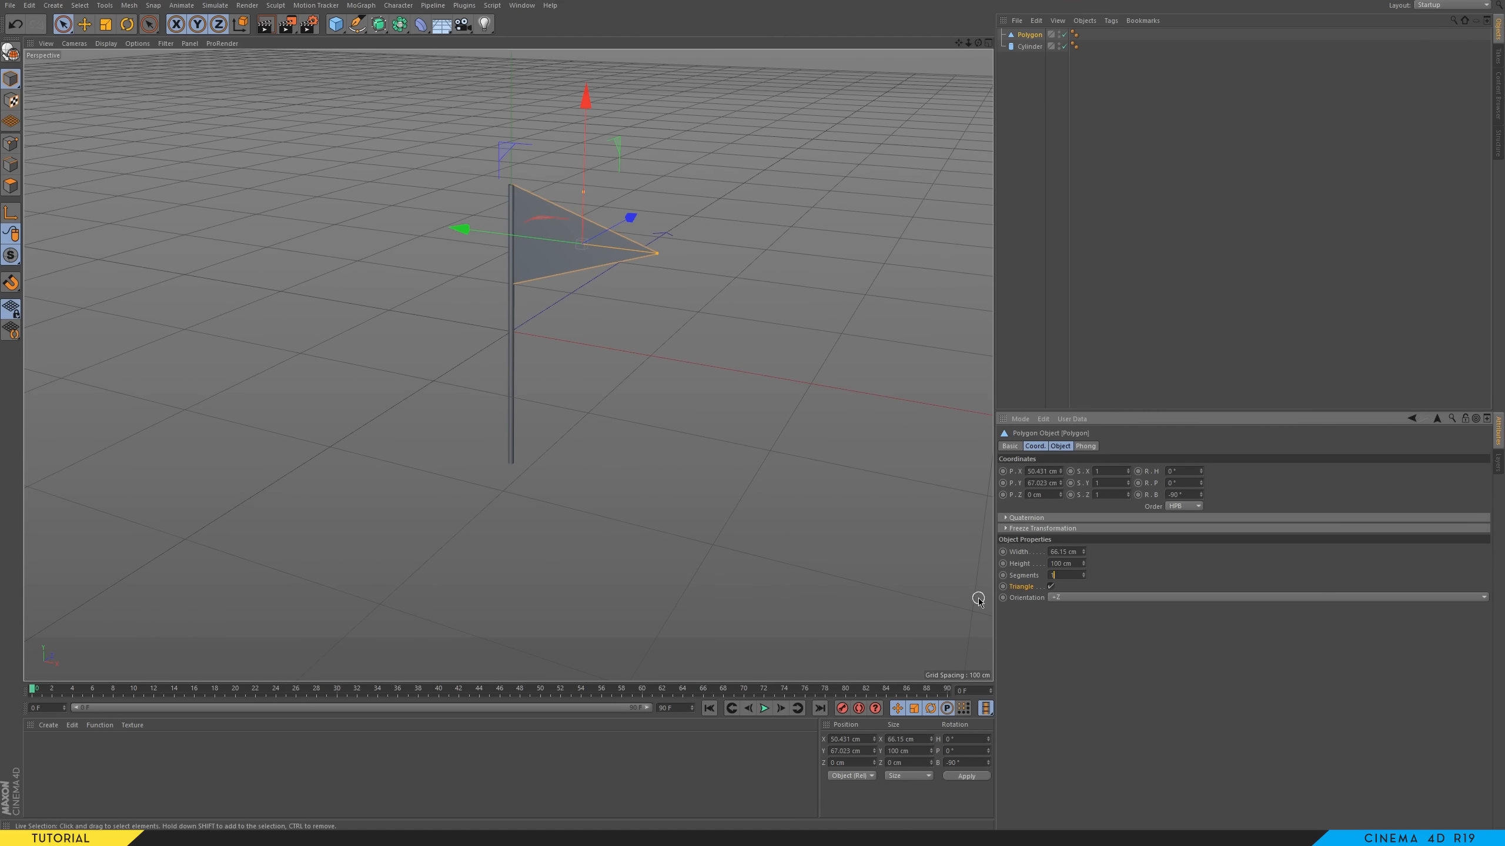
{"action": "left_click", "coordinate": [105, 44]}
{"action": "left_click", "coordinate": [112, 76]}
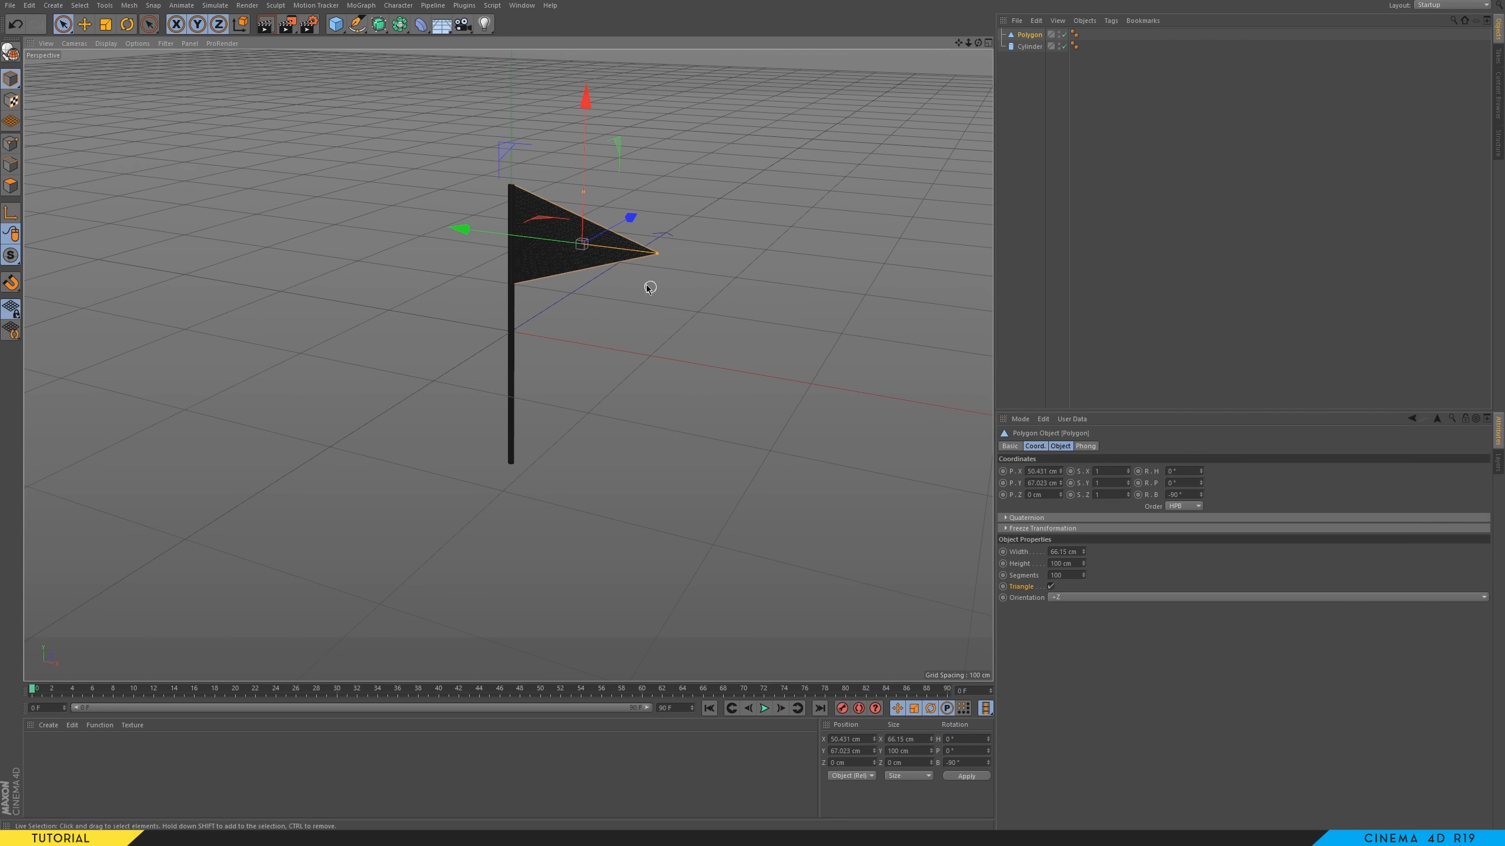
{"action": "left_click_drag", "start_coordinate": [1082, 575], "coordinate": [1083, 592]}
{"action": "left_click", "coordinate": [1073, 575]}
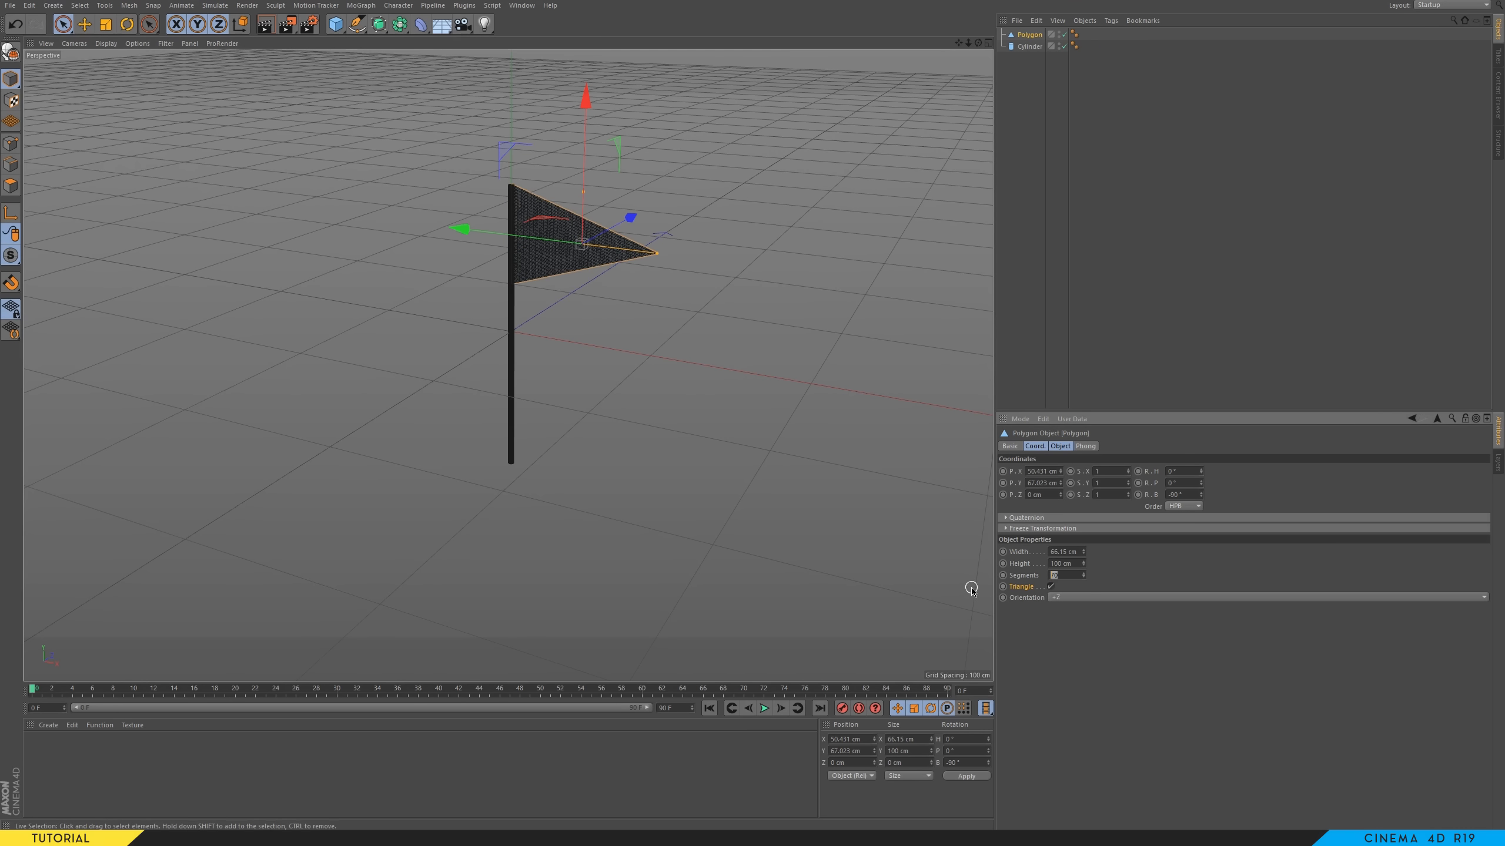
{"action": "key", "text": "Return"}
- Add a Wind deformer as a child of the triangle polygon and start the animation playback
{"action": "left_click", "coordinate": [418, 30]}
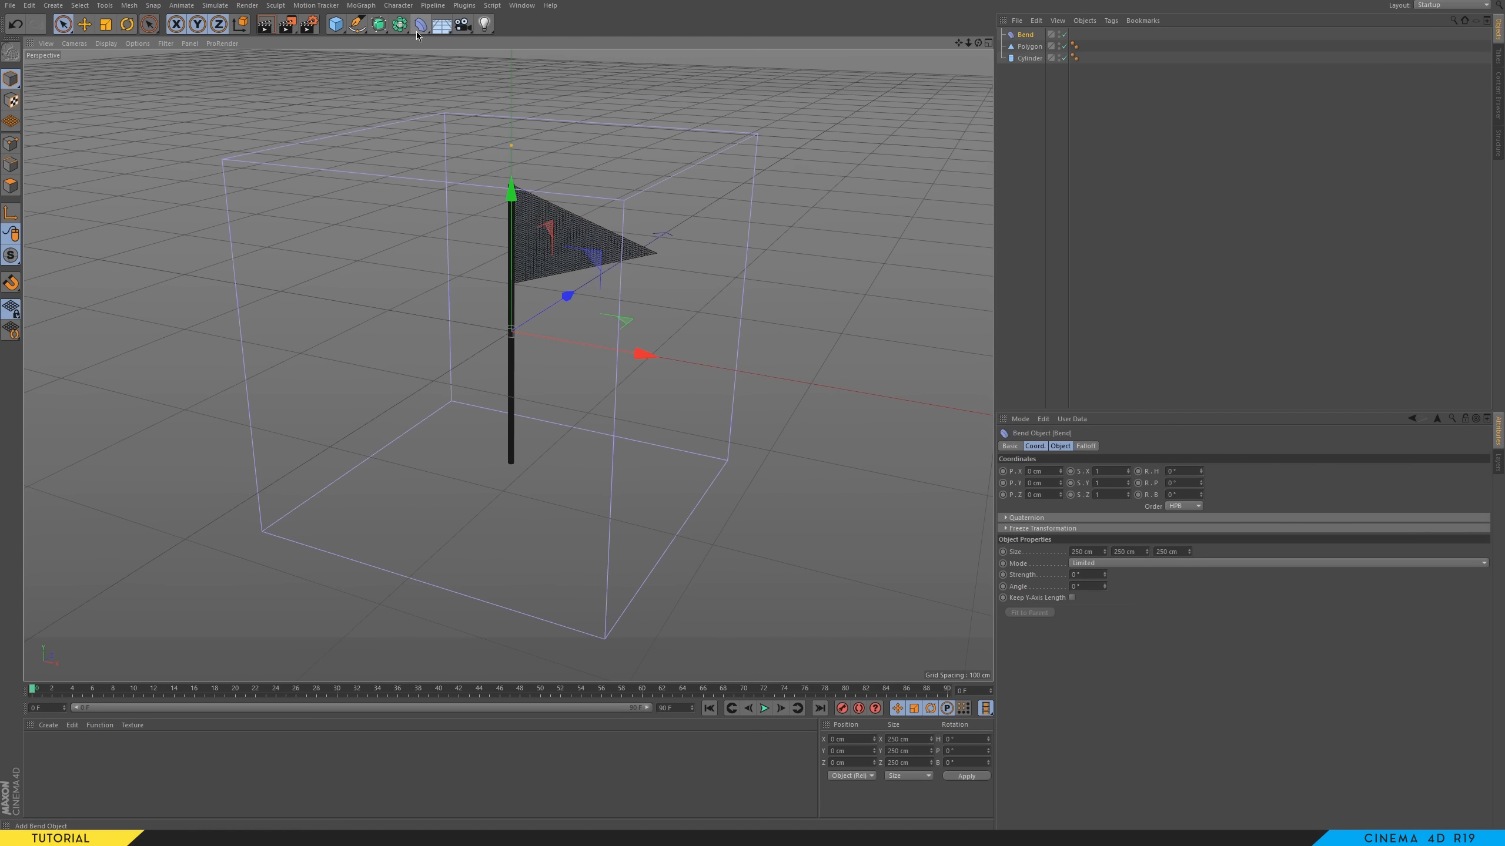
{"action": "key", "text": "ctrl+z"}
{"action": "left_click_drag", "start_coordinate": [421, 27], "coordinate": [697, 77]}
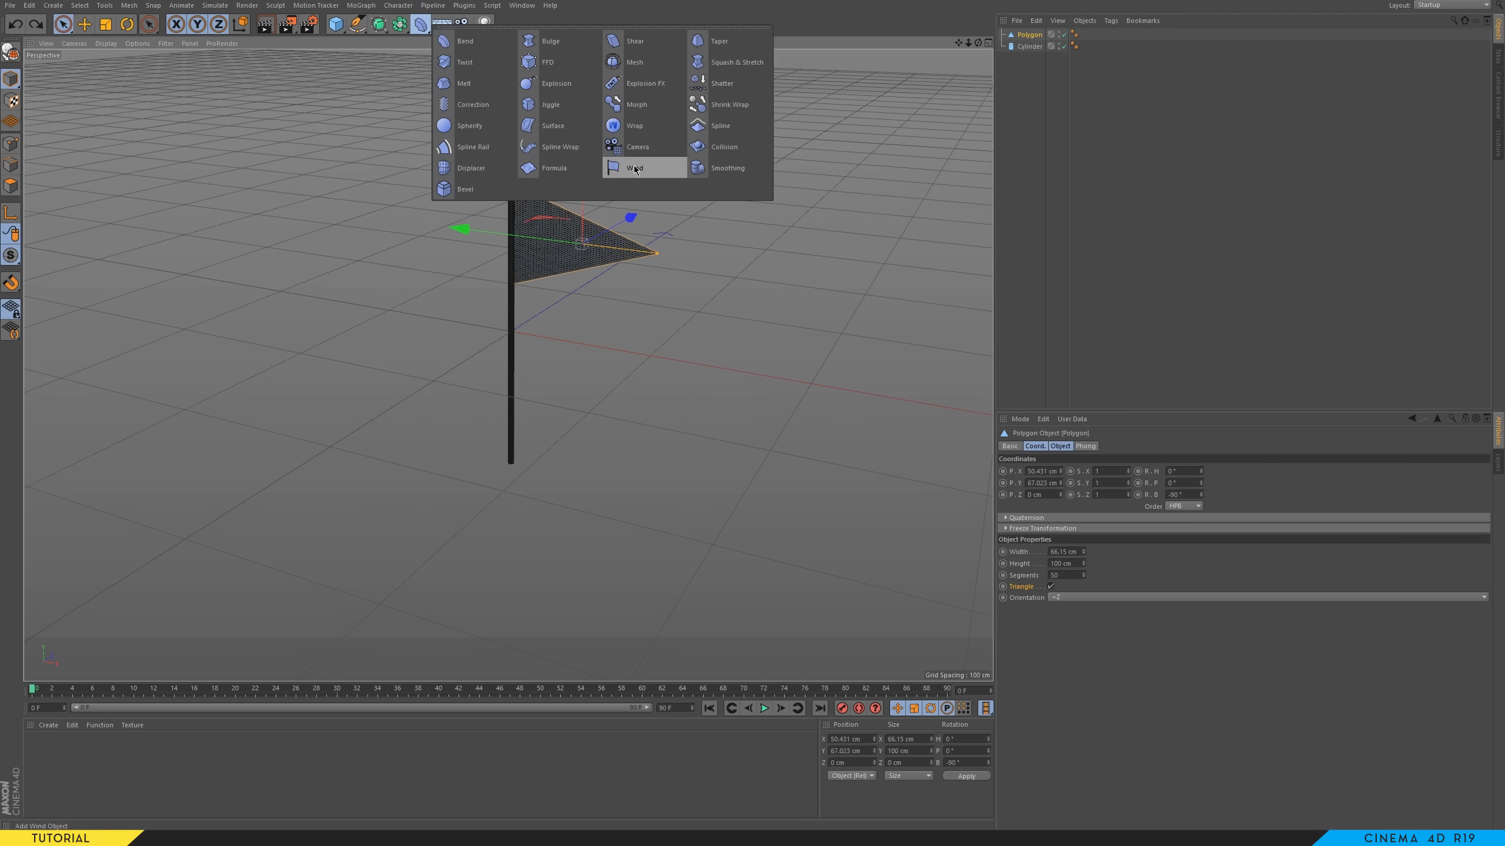
{"action": "left_click", "coordinate": [634, 168], "text": "shift"}
{"action": "left_click", "coordinate": [765, 707]}
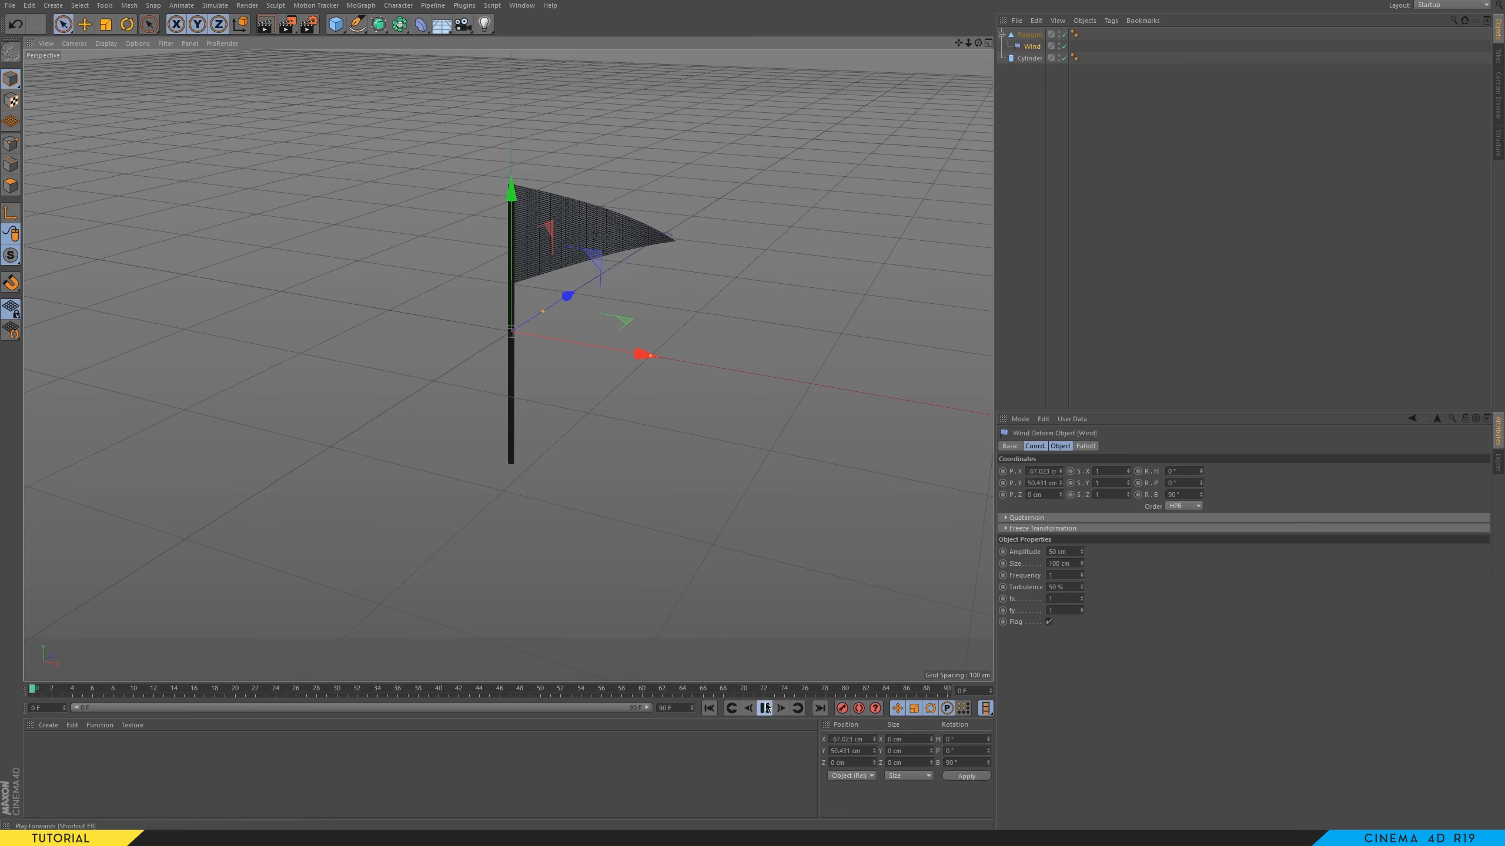
- Set the Wind deformer's amplitude to 1 cm and its size to 10 cm
{"action": "left_click_drag", "start_coordinate": [597, 267], "coordinate": [539, 313], "text": "alt"}
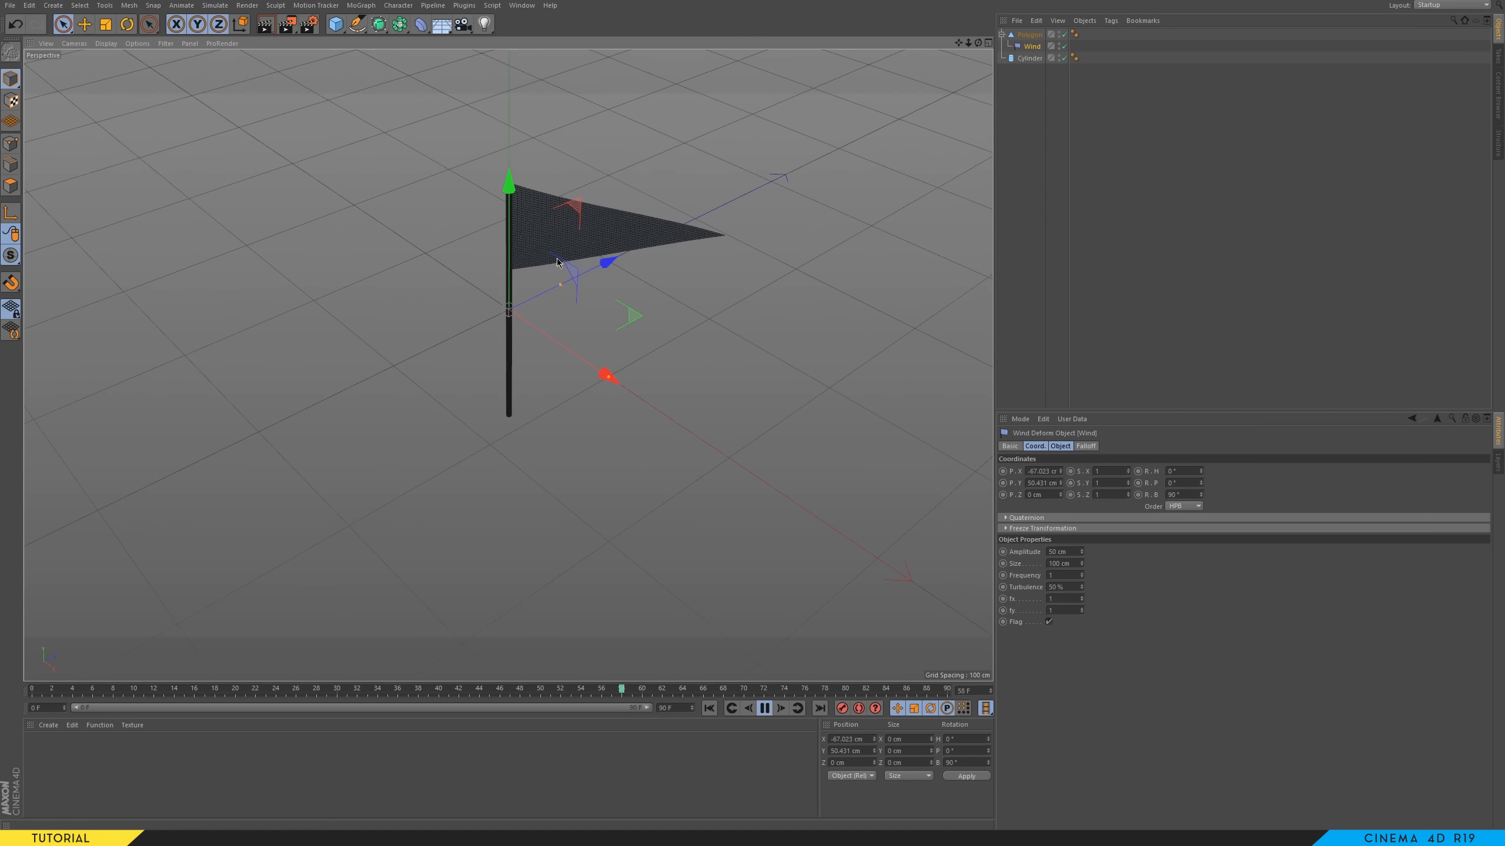
{"action": "scroll", "coordinate": [592, 267], "scroll_direction": "up", "scroll_amount": 5}
{"action": "scroll", "coordinate": [593, 266], "scroll_direction": "down", "scroll_amount": 4}
{"action": "middle_click_drag", "start_coordinate": [592, 267], "coordinate": [526, 298], "text": "alt"}
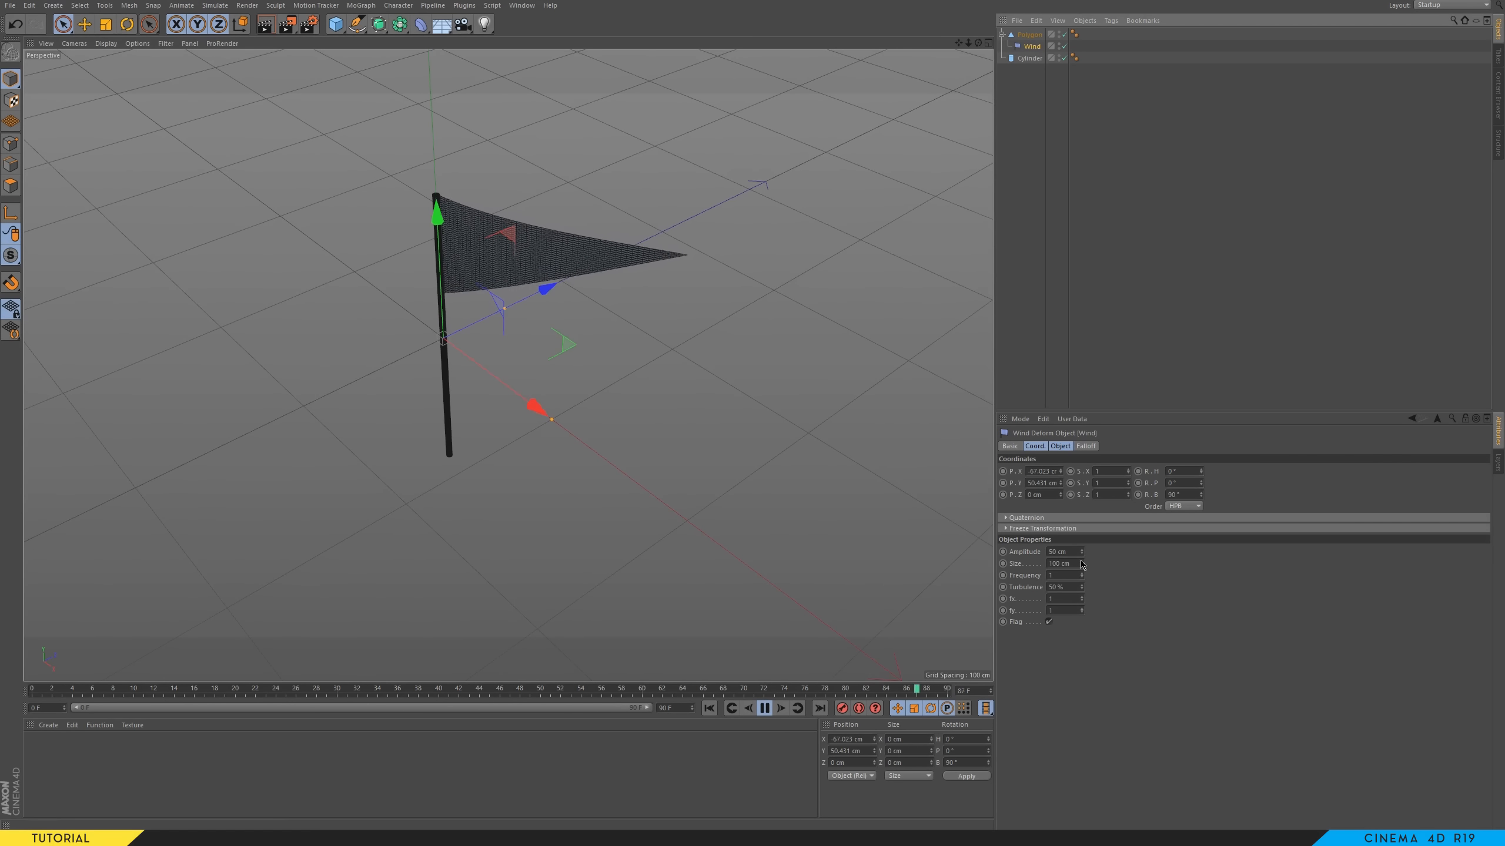
{"action": "mouse_move", "coordinate": [1082, 552]}
{"action": "left_mouse_down"}
{"action": "mouse_move", "coordinate": [1082, 603]}
{"action": "mouse_move", "coordinate": [1048, 543]}
{"action": "mouse_move", "coordinate": [1081, 536]}
{"action": "mouse_move", "coordinate": [1078, 554]}
{"action": "left_mouse_up"}
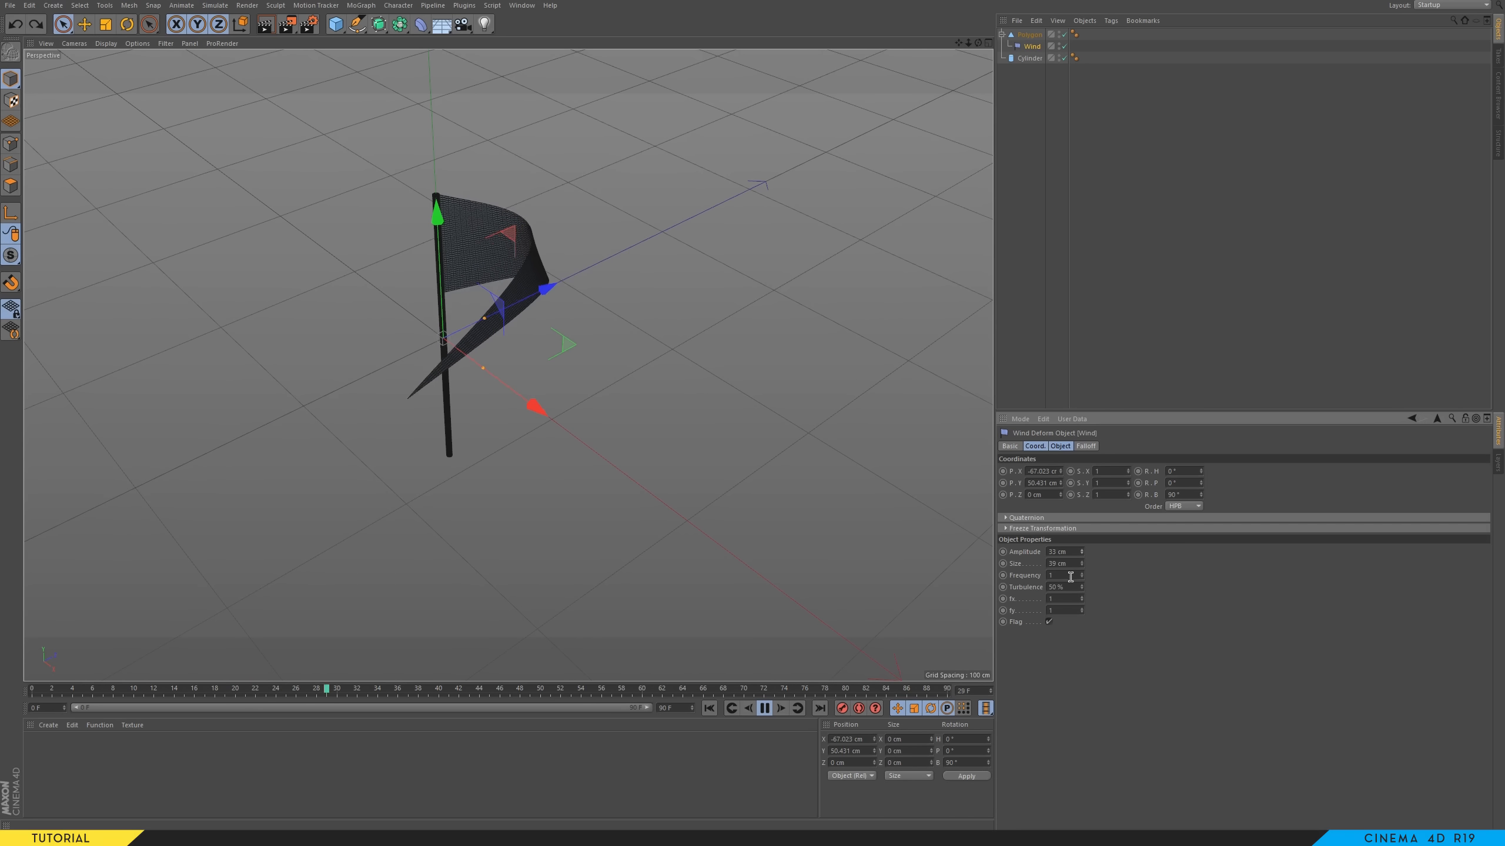
{"action": "left_click_drag", "start_coordinate": [1081, 576], "coordinate": [1082, 569]}
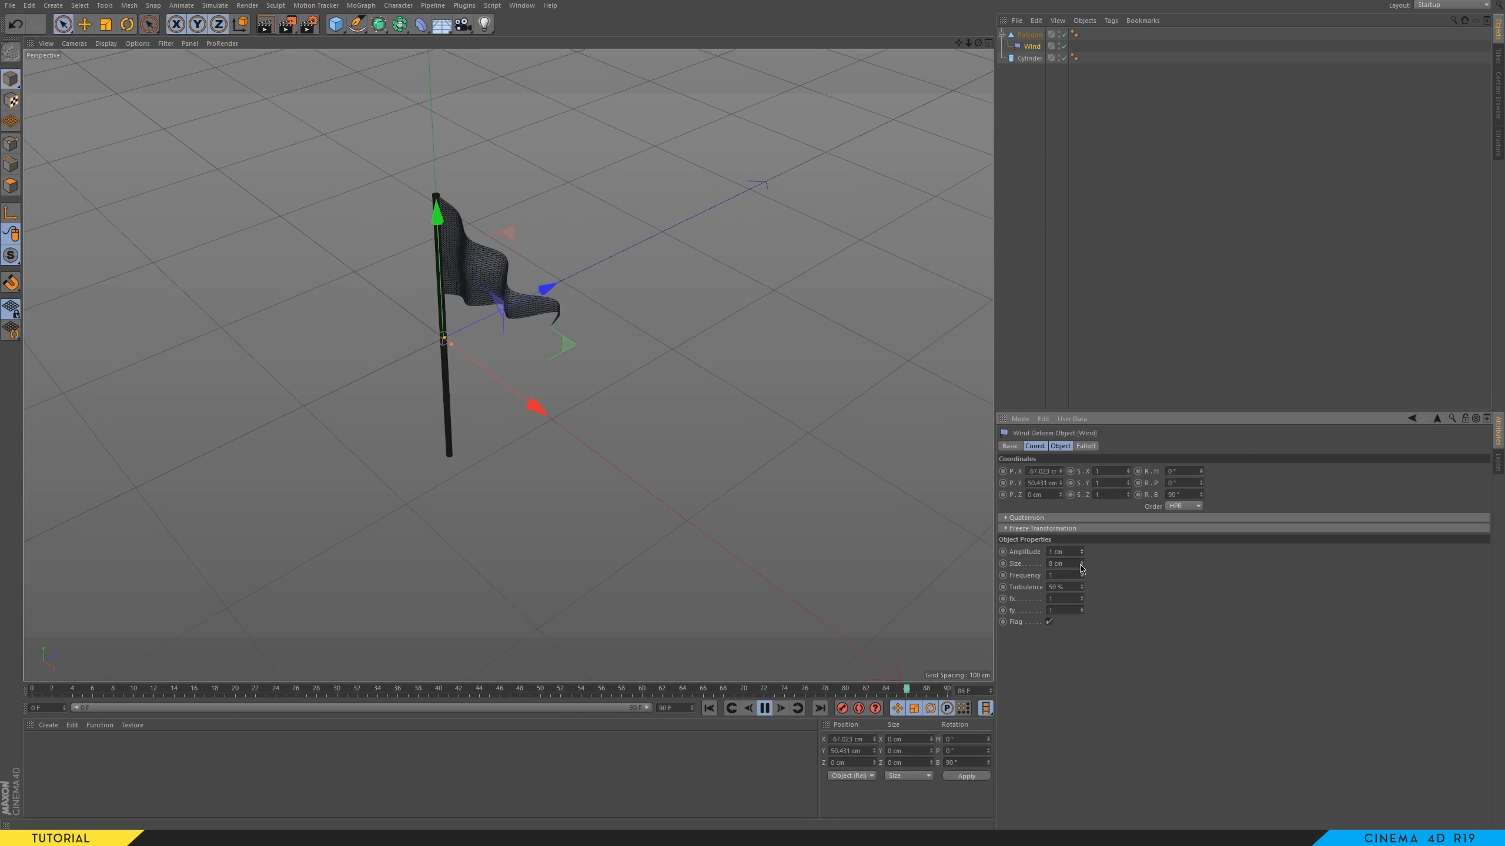
{"action": "left_click_drag", "start_coordinate": [1081, 564], "coordinate": [1081, 584]}
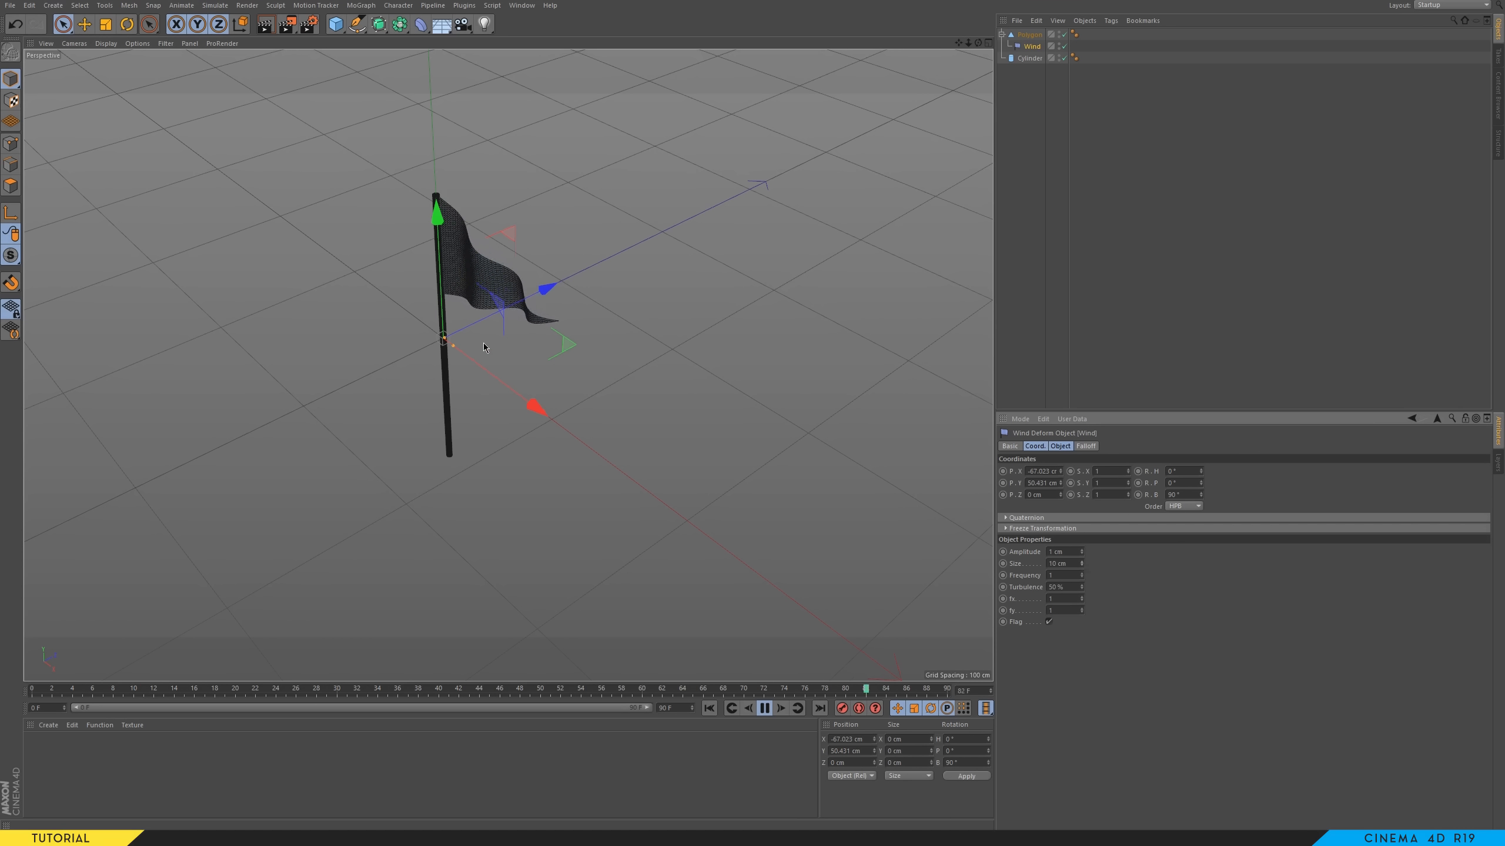
- Try an fx value of 0.91 and an amplitude of 51 cm for the wind, and undo the amplitude change
{"action": "left_click_drag", "start_coordinate": [483, 345], "coordinate": [513, 259], "text": "alt"}
{"action": "scroll", "coordinate": [513, 259], "scroll_direction": "up", "scroll_amount": 3}
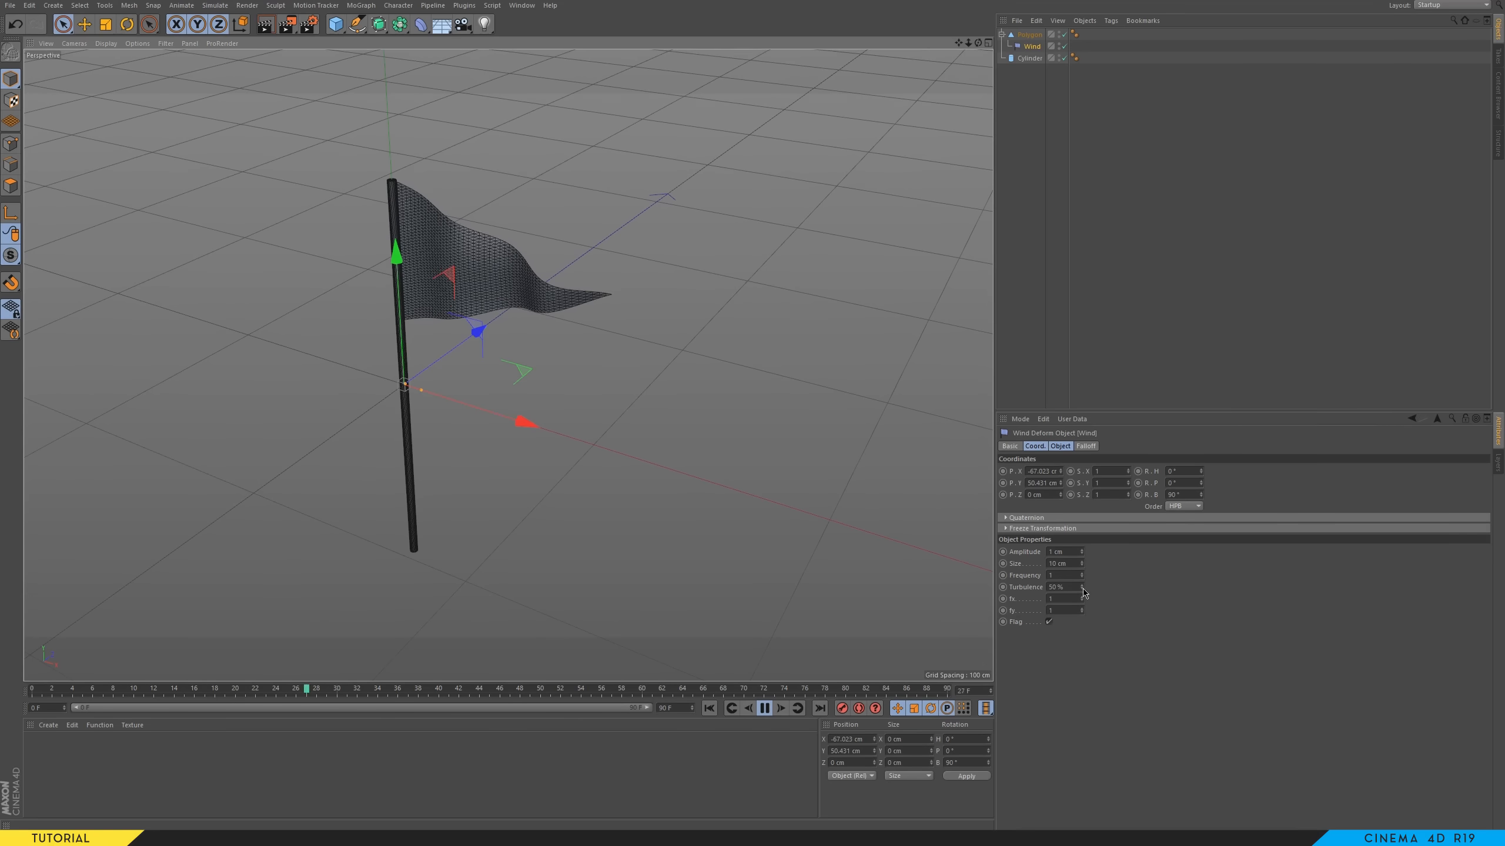
{"action": "left_click_drag", "start_coordinate": [1081, 588], "coordinate": [1113, 587]}
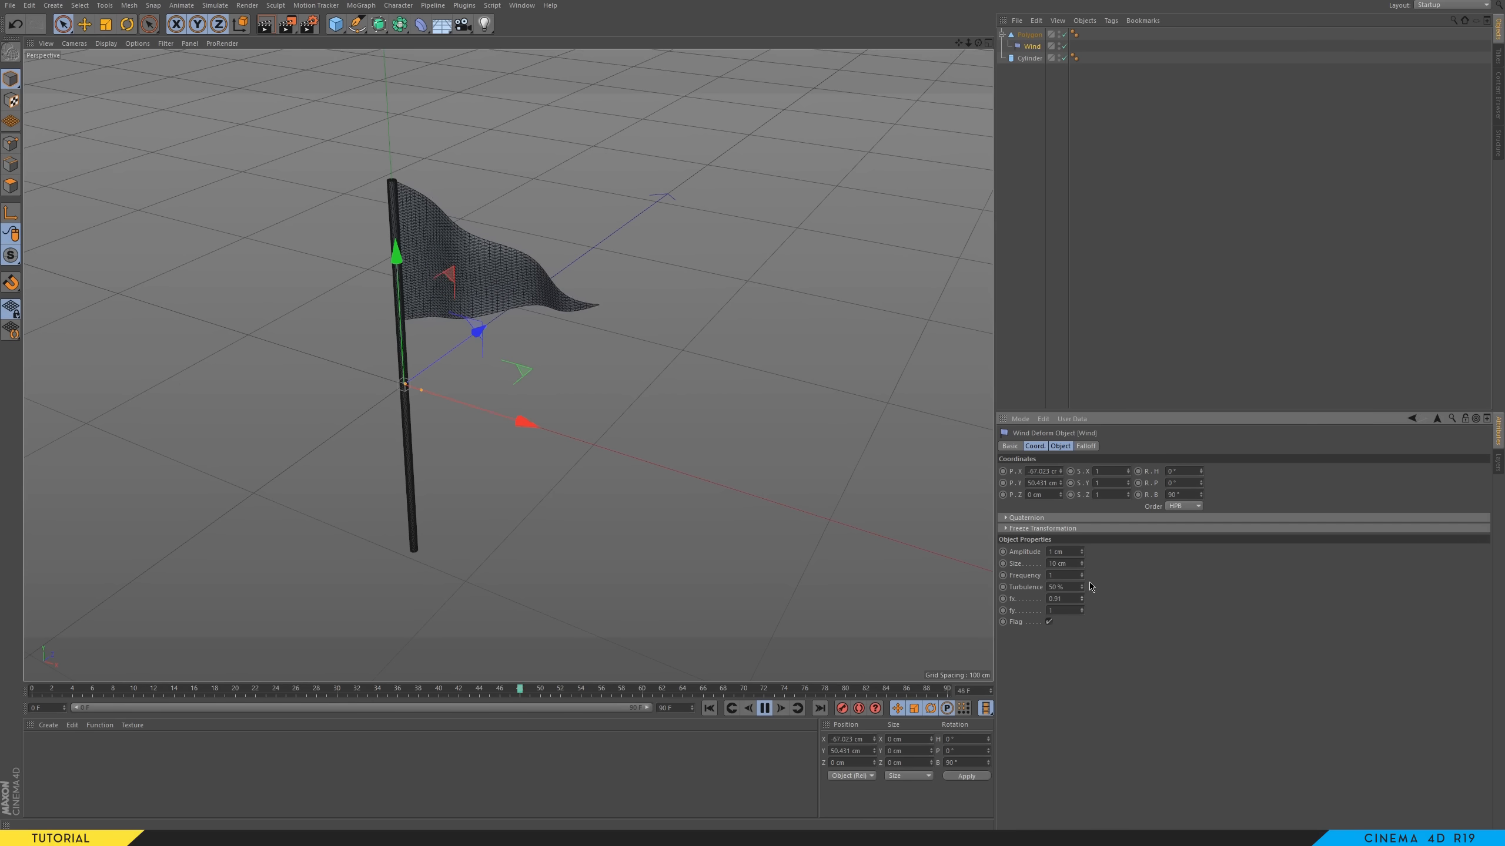
{"action": "mouse_move", "coordinate": [1081, 552]}
{"action": "left_mouse_down"}
{"action": "mouse_move", "coordinate": [1081, 522]}
{"action": "mouse_move", "coordinate": [1081, 570]}
{"action": "mouse_move", "coordinate": [1082, 537]}
{"action": "left_mouse_up"}
{"action": "key", "text": "ctrl+z"}
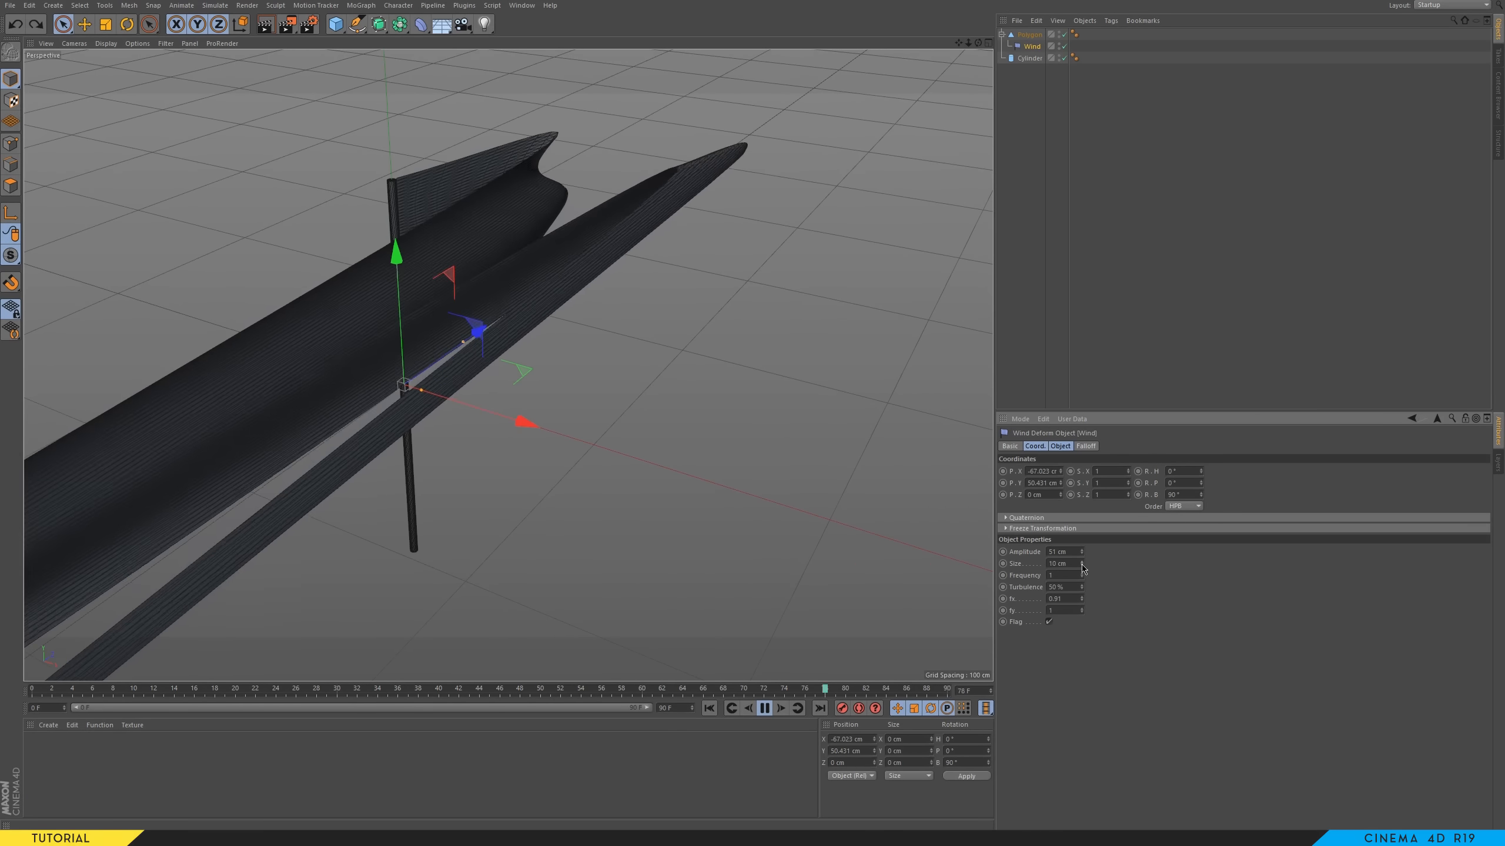
{"action": "key", "text": "ctrl+z"}
- Set the Wind deformer's fx value to 1.18 and its frequency to 8
{"action": "left_click_drag", "start_coordinate": [1082, 599], "coordinate": [1082, 560]}
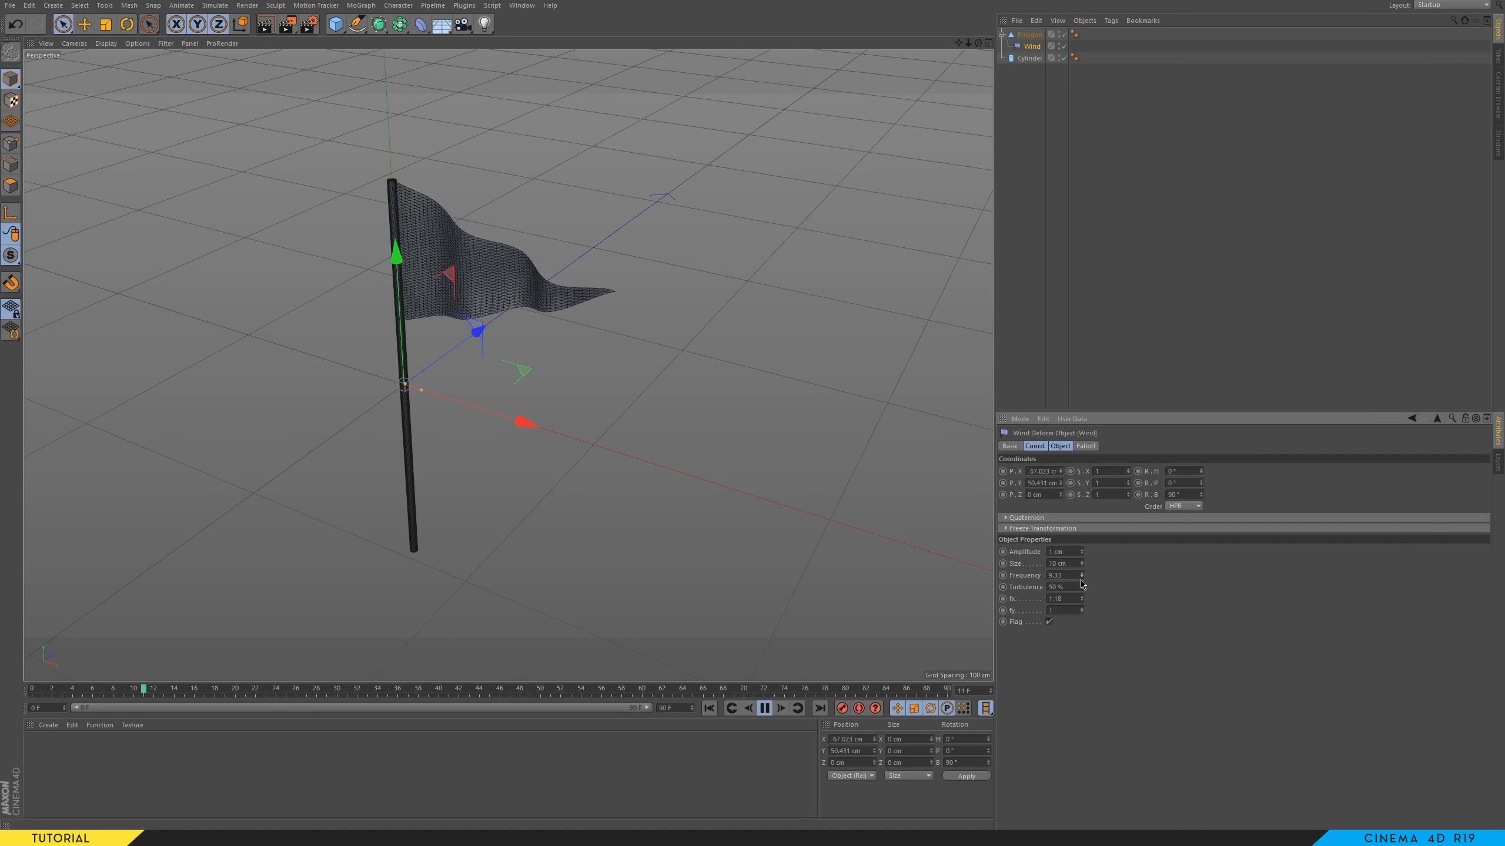
{"action": "double_click", "coordinate": [1073, 577]}
{"action": "type", "text": "8"}
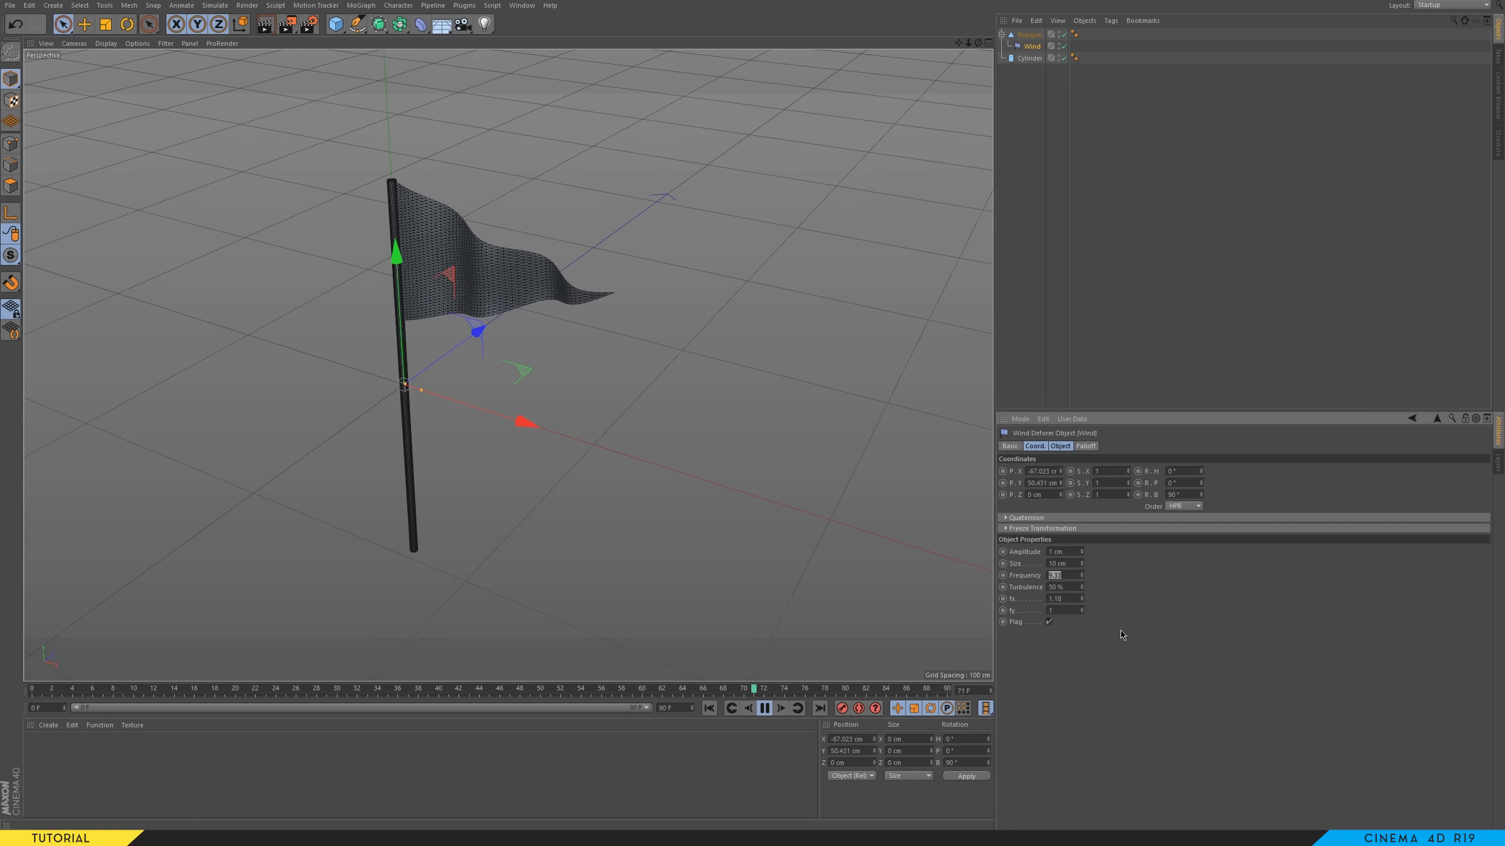
{"action": "key", "text": "Return"}
- Group the flag polygon and the pole cylinder together under one null object
{"action": "left_click_drag", "start_coordinate": [508, 374], "coordinate": [492, 334], "text": "alt"}
{"action": "right_click_drag", "start_coordinate": [449, 334], "coordinate": [442, 428], "text": "alt"}
{"action": "middle_click_drag", "start_coordinate": [467, 385], "coordinate": [493, 360], "text": "alt"}
{"action": "left_click_drag", "start_coordinate": [494, 360], "coordinate": [468, 370], "text": "alt"}
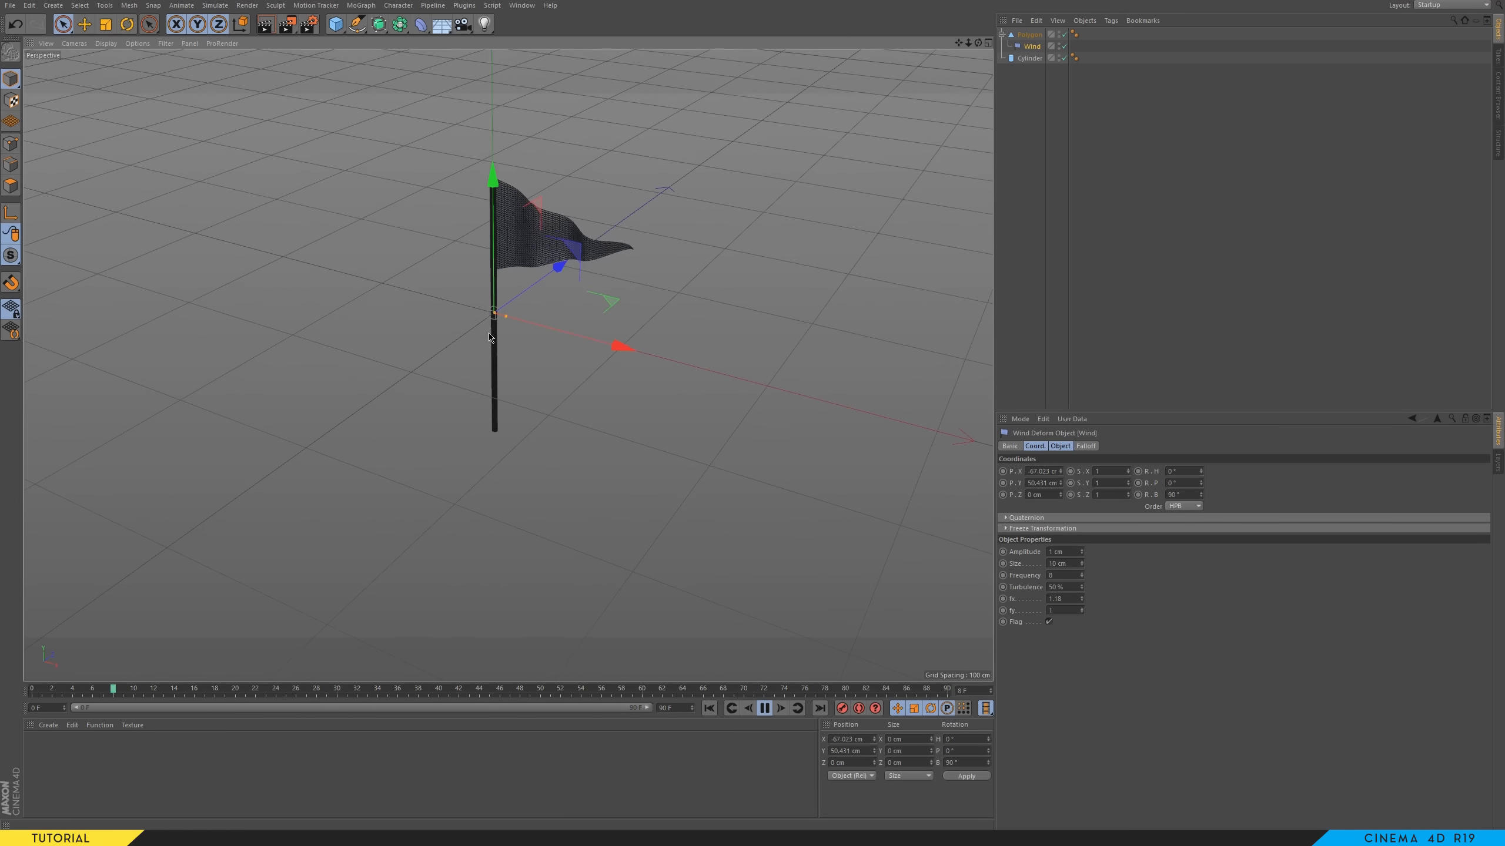
{"action": "right_click_drag", "start_coordinate": [509, 332], "coordinate": [630, 348], "text": "alt"}
{"action": "middle_click_drag", "start_coordinate": [636, 347], "coordinate": [610, 376], "text": "alt"}
{"action": "left_click", "coordinate": [1032, 208]}
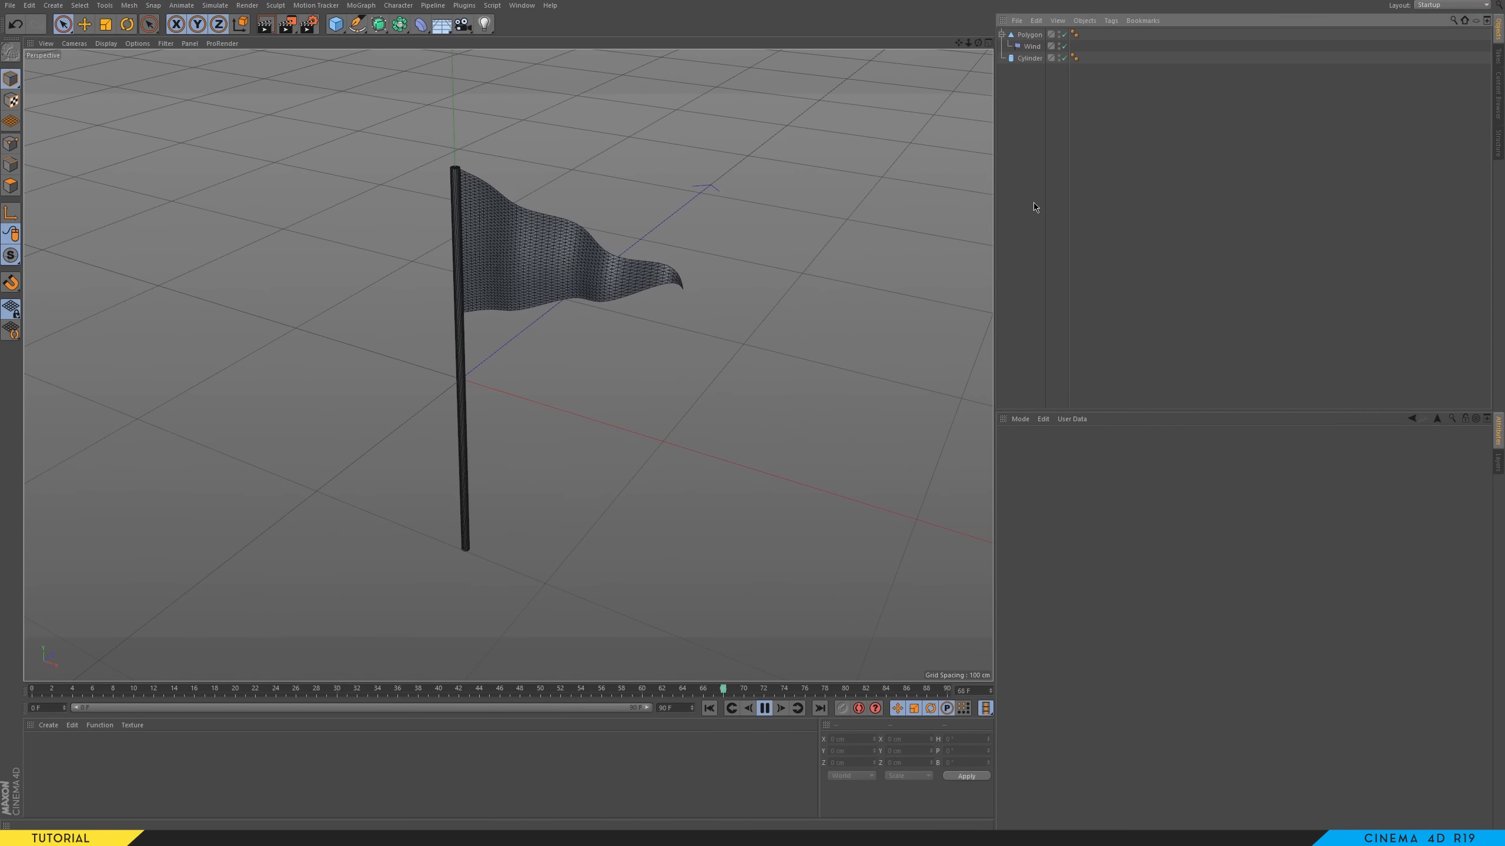
{"action": "left_click", "coordinate": [1001, 34]}
{"action": "left_click_drag", "start_coordinate": [1023, 95], "coordinate": [1025, 34]}
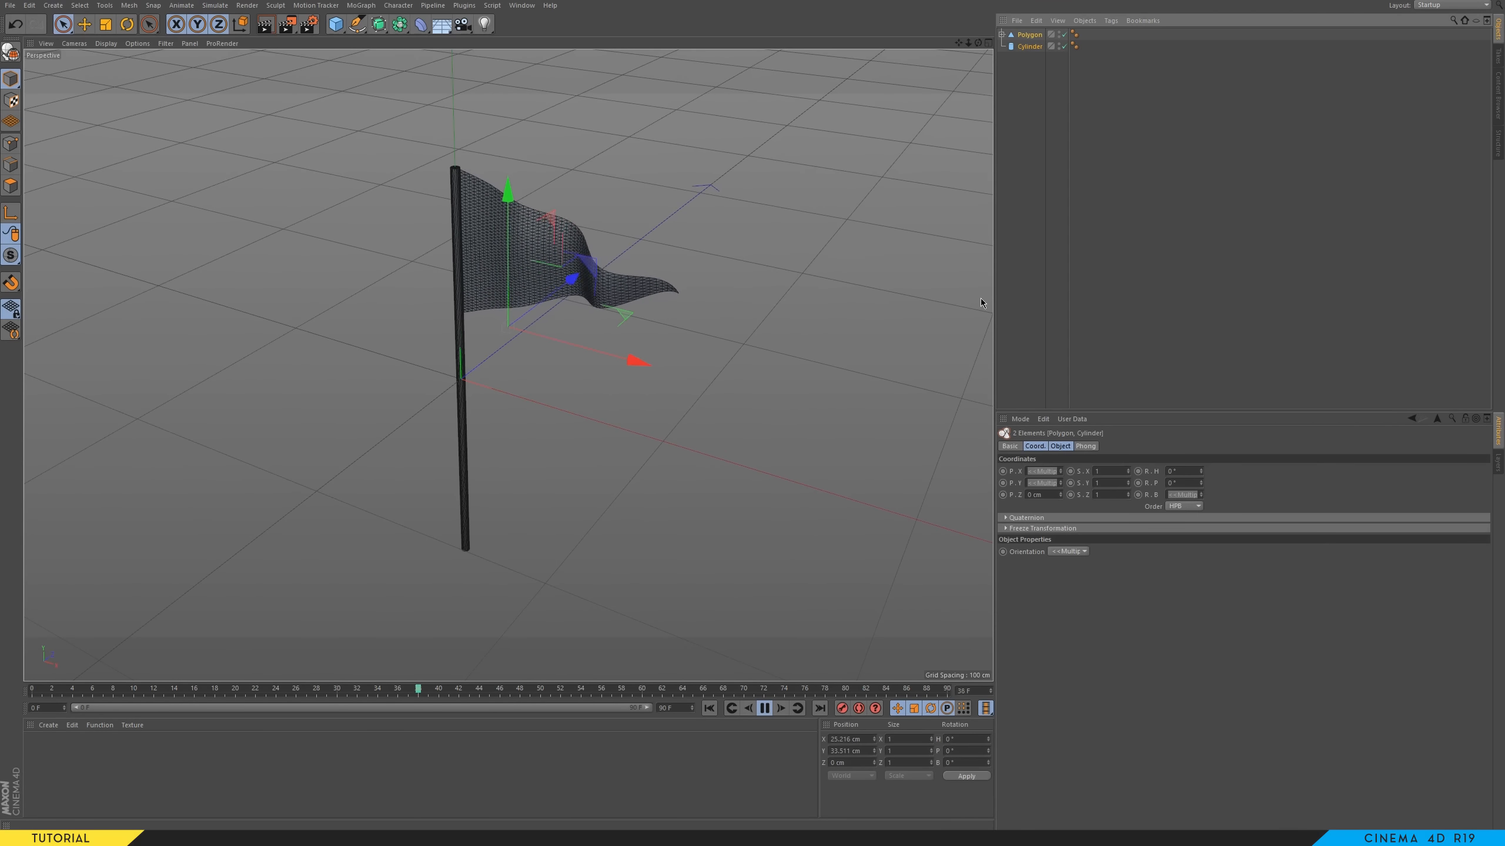
{"action": "key", "text": "alt+g"}
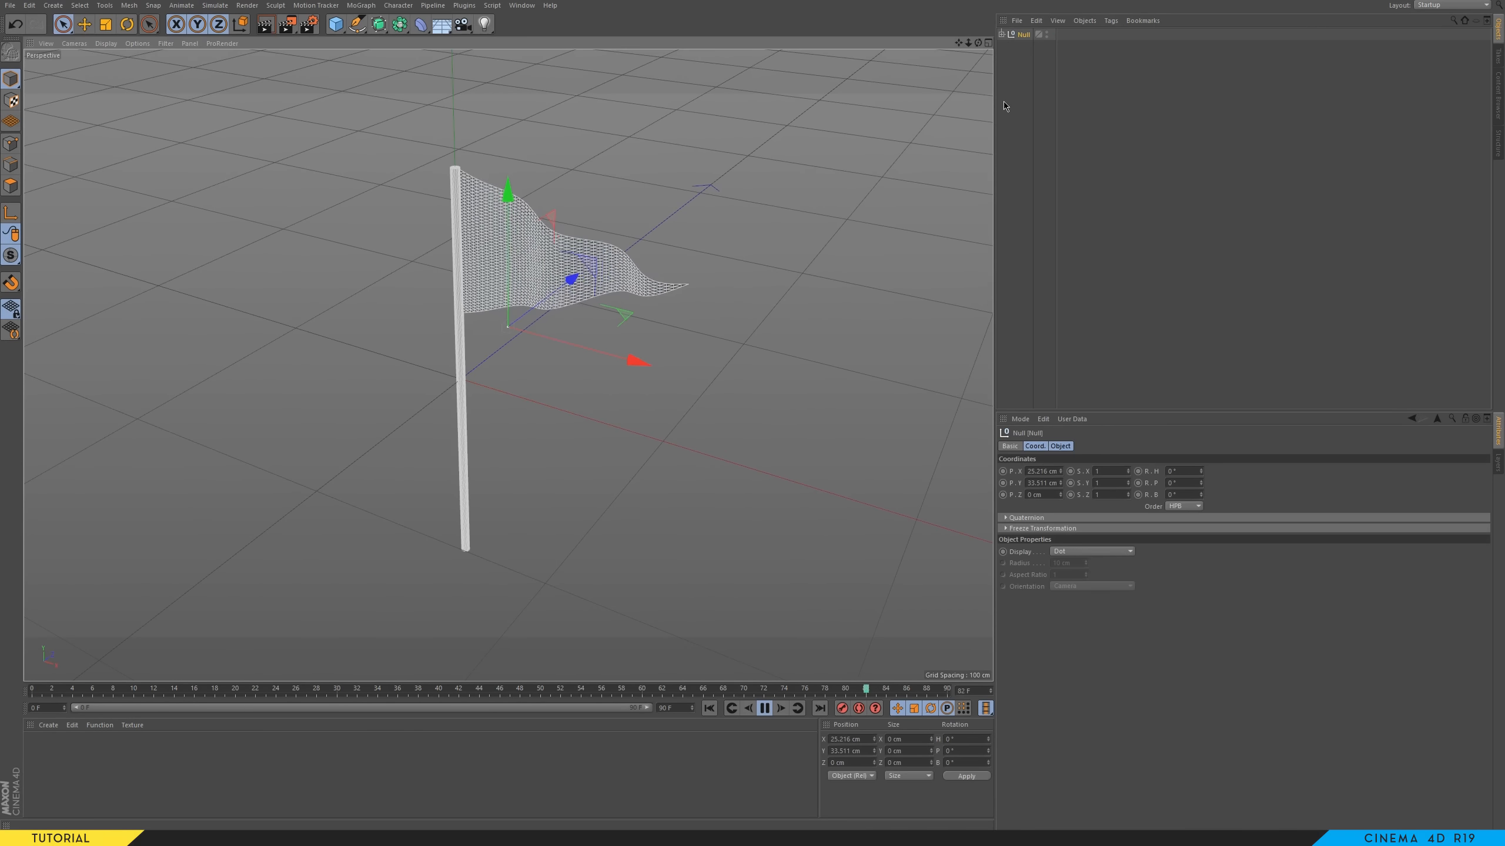
- Rename the null holding the flag and pole as Bandeira and stop the animation playback
{"action": "double_click", "coordinate": [1025, 34]}
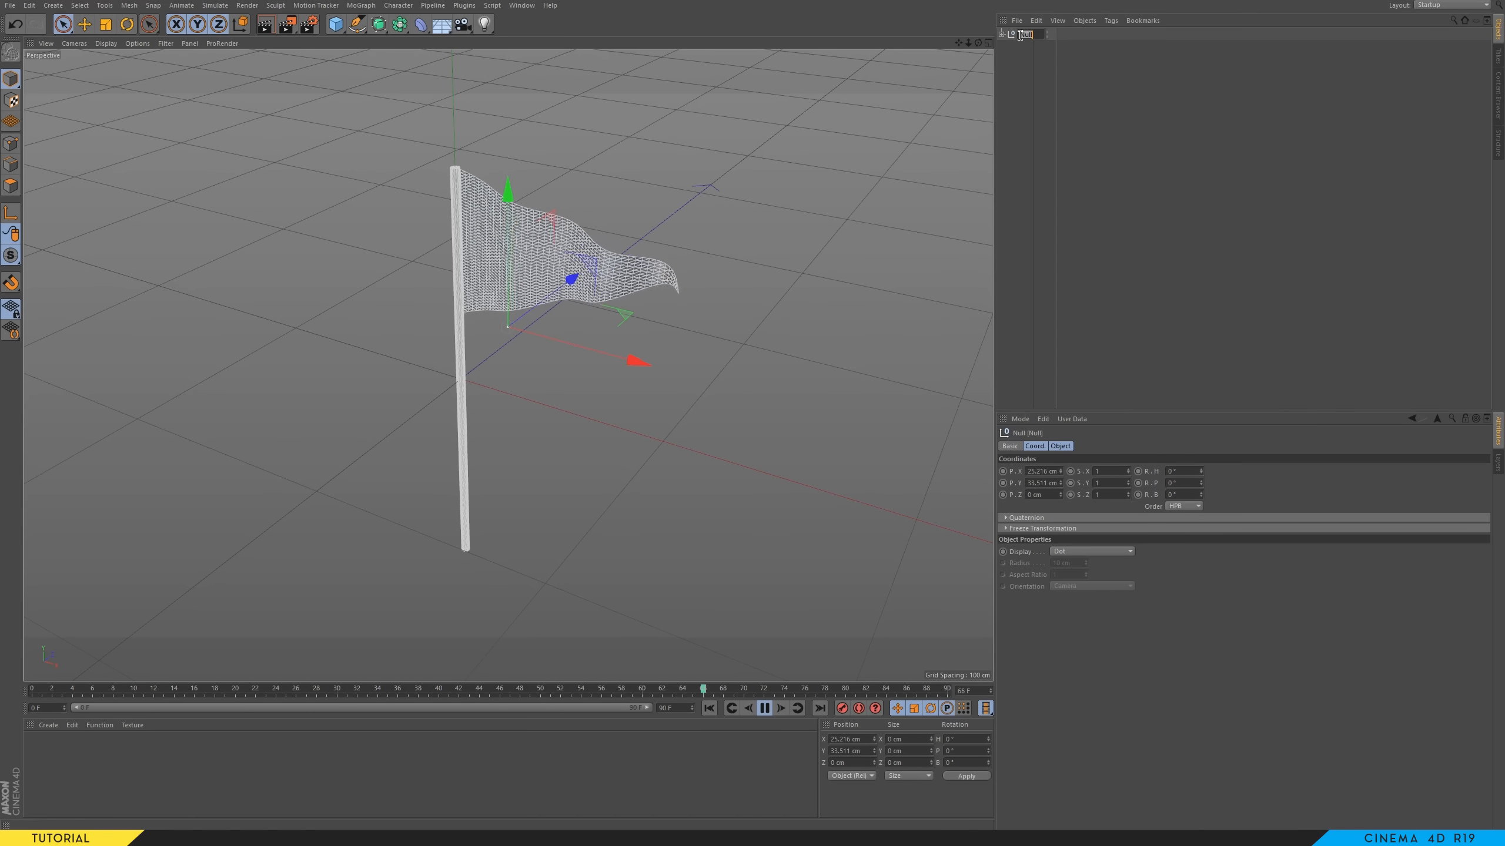
{"action": "type", "text": "Bandeira"}
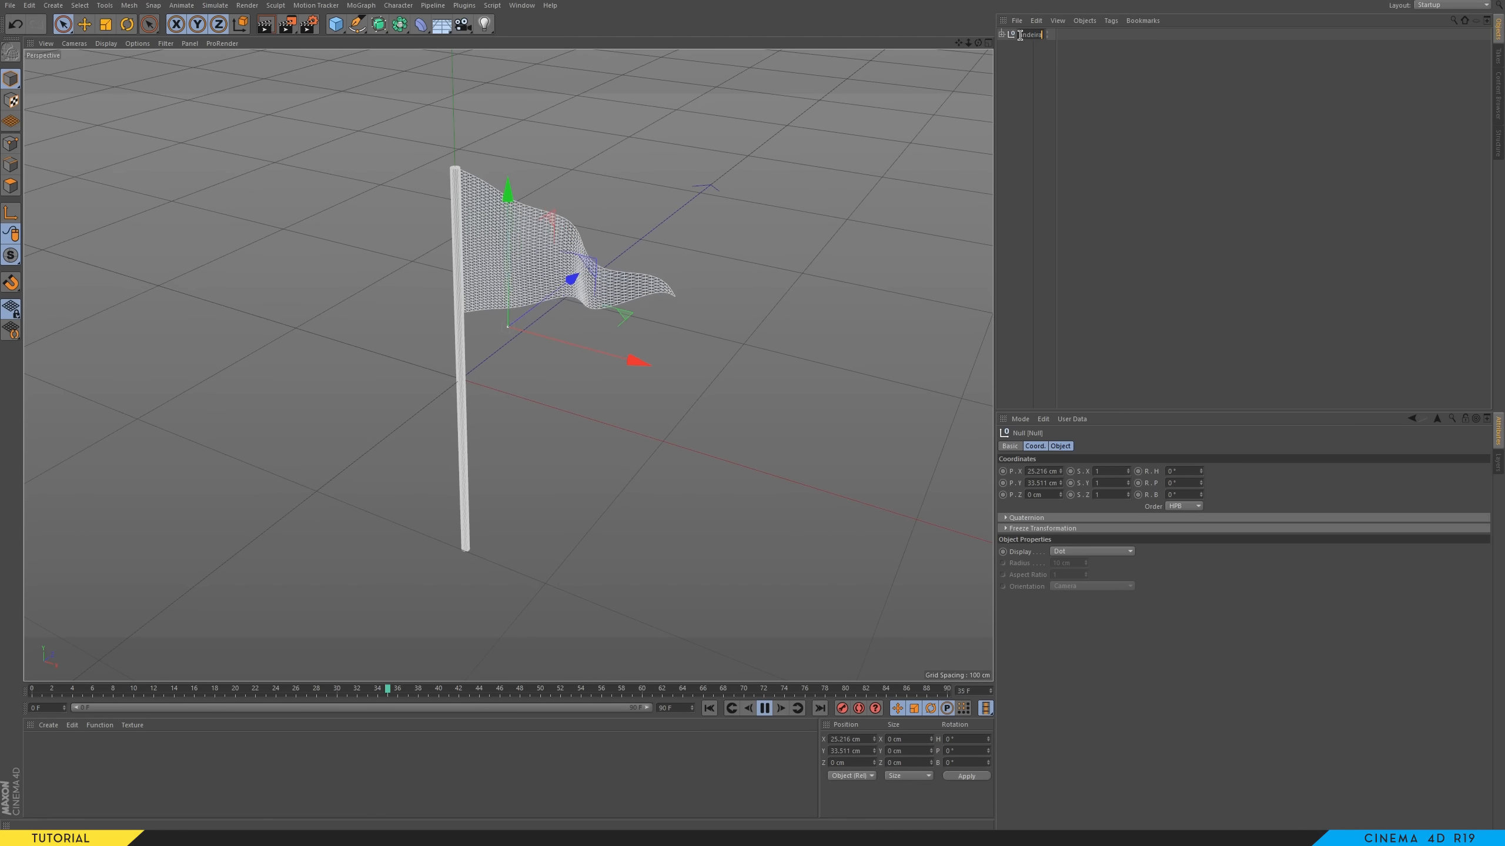
{"action": "key", "text": "Return"}
{"action": "left_click", "coordinate": [1022, 45]}
{"action": "left_click", "coordinate": [1028, 34]}
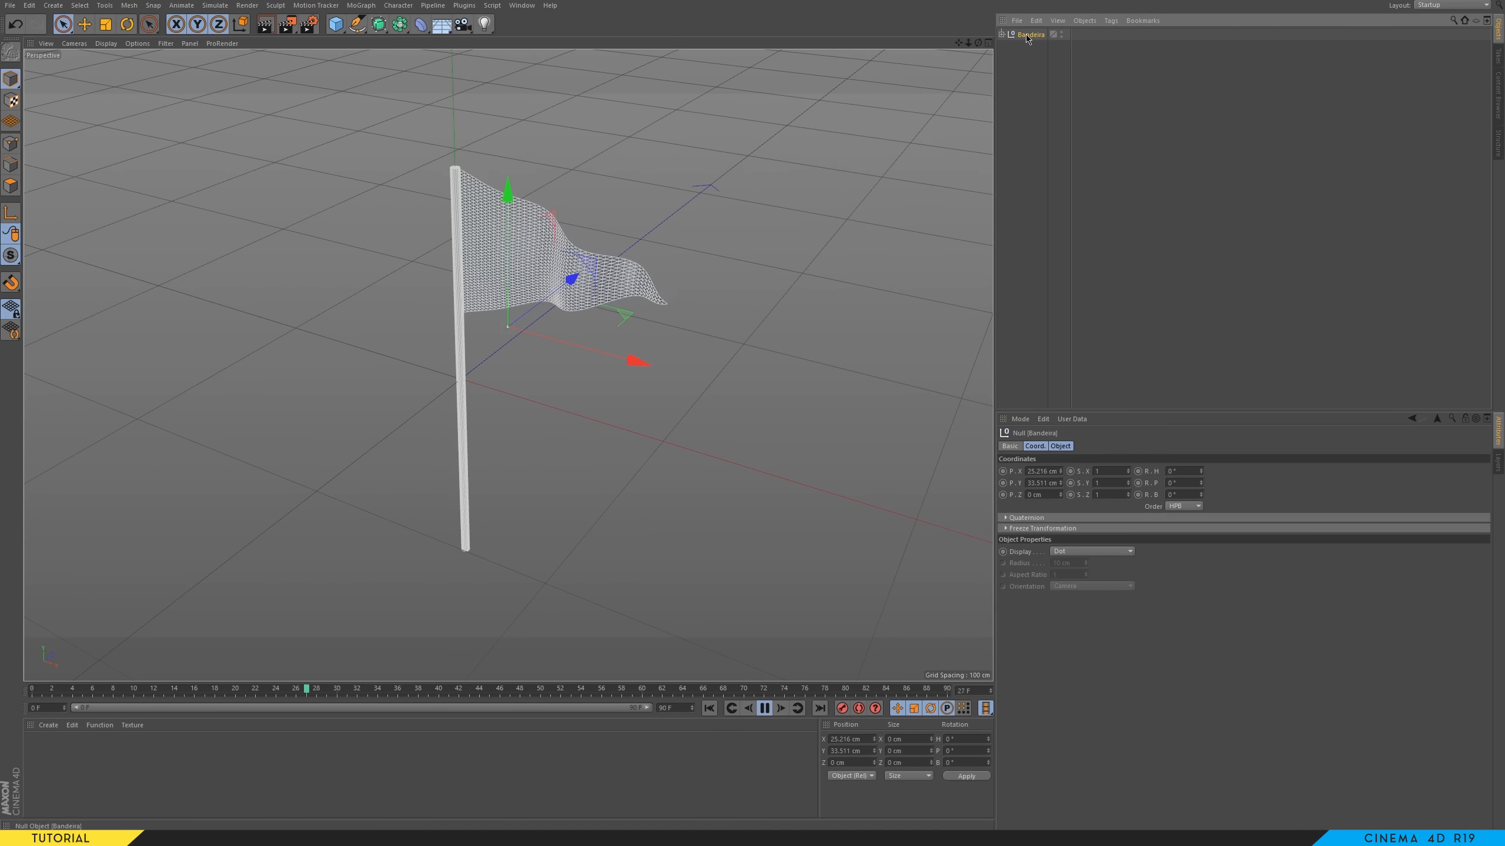
{"action": "left_click", "coordinate": [763, 709]}
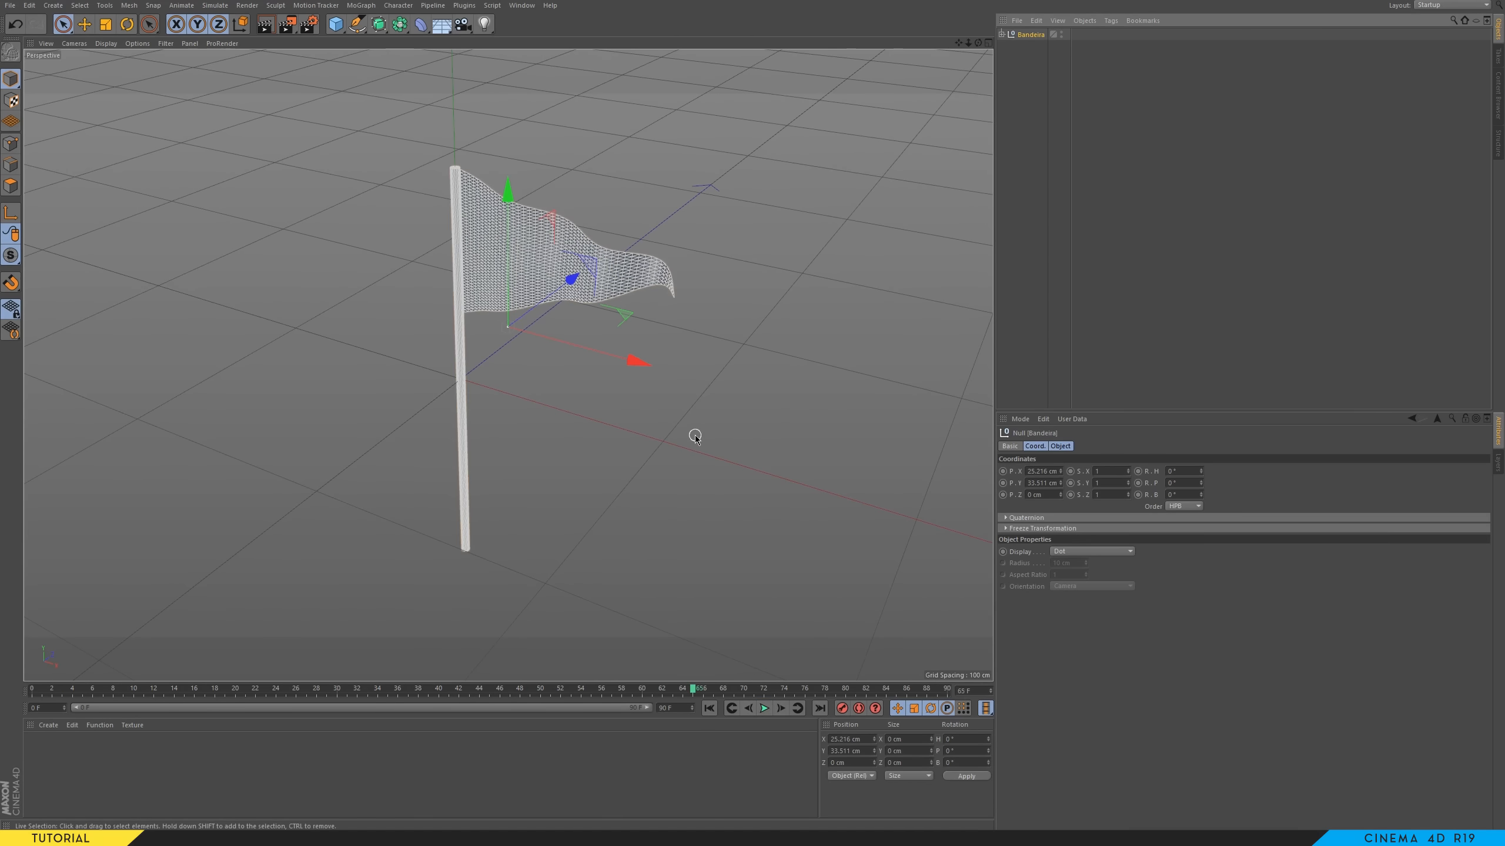
- Copy the Bandeira group into the open water block project, with that project's interactive render region turned off
{"action": "key", "text": "v"}
{"action": "mouse_move", "coordinate": [690, 460]}
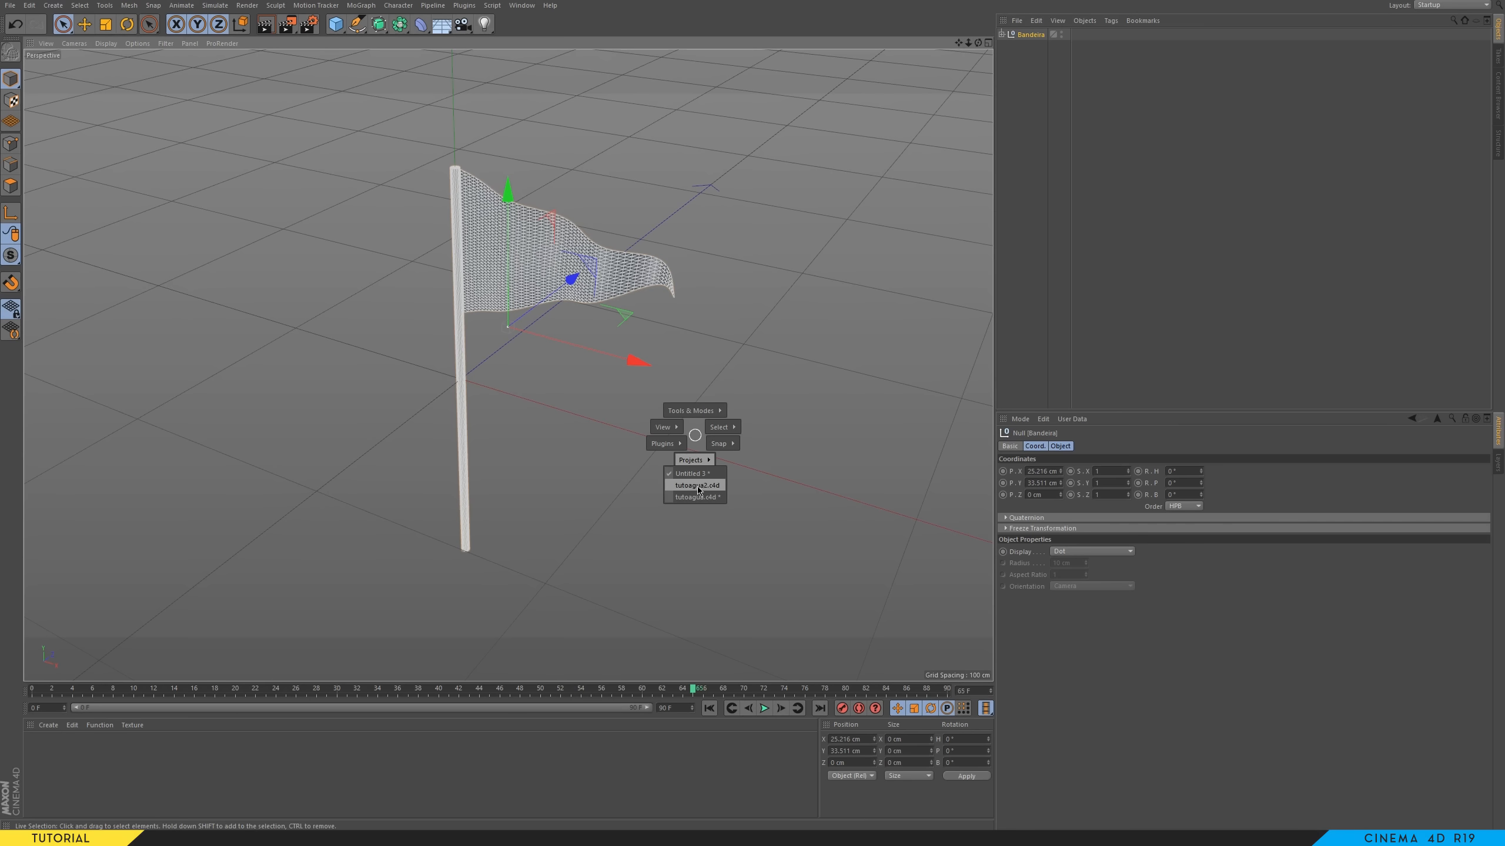
{"action": "left_click", "coordinate": [697, 486]}
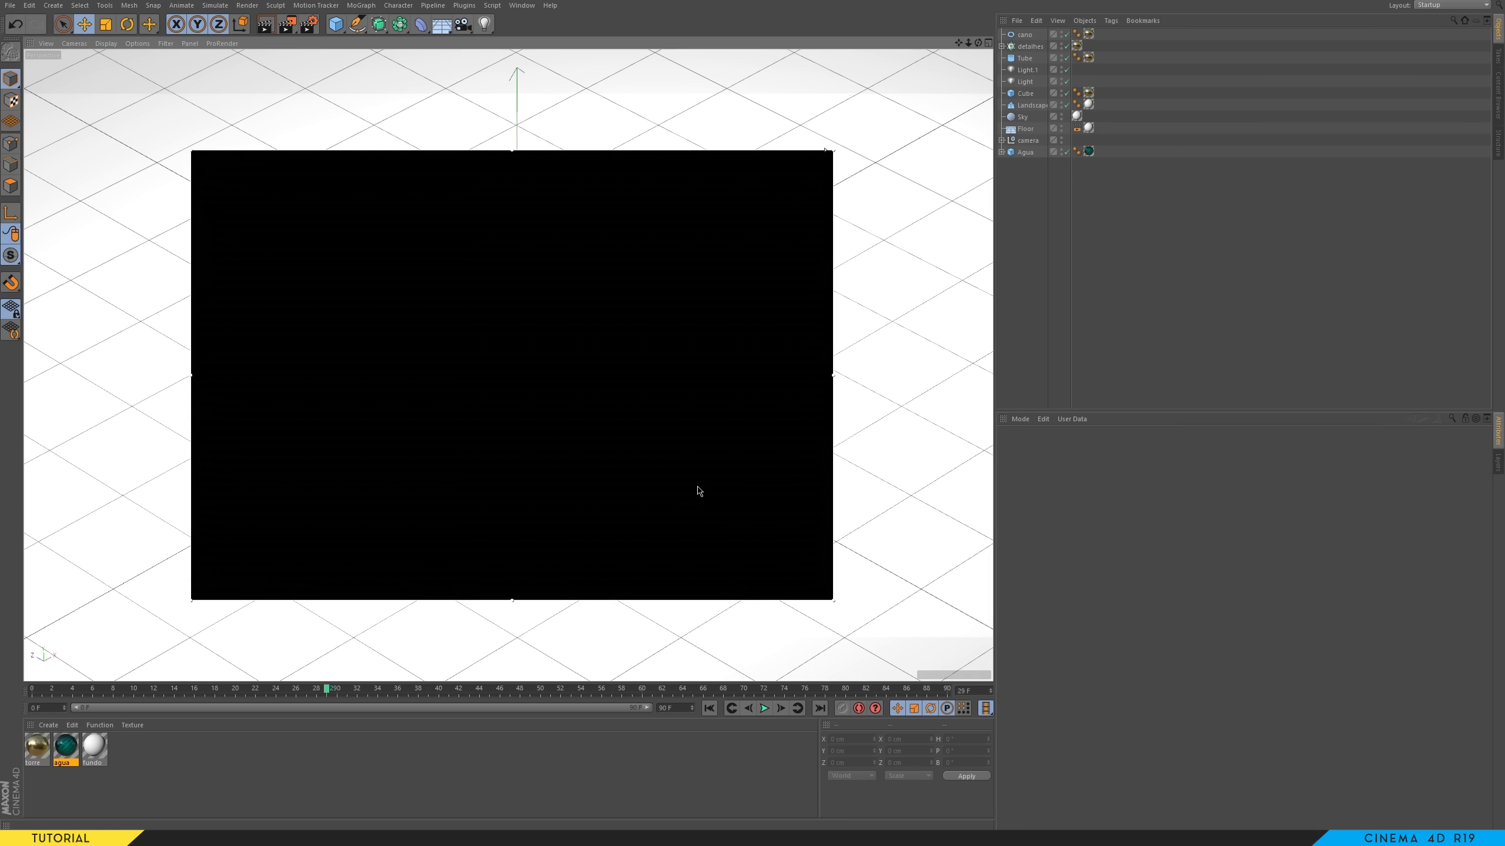
{"action": "left_click", "coordinate": [288, 24]}
{"action": "left_click", "coordinate": [335, 275]}
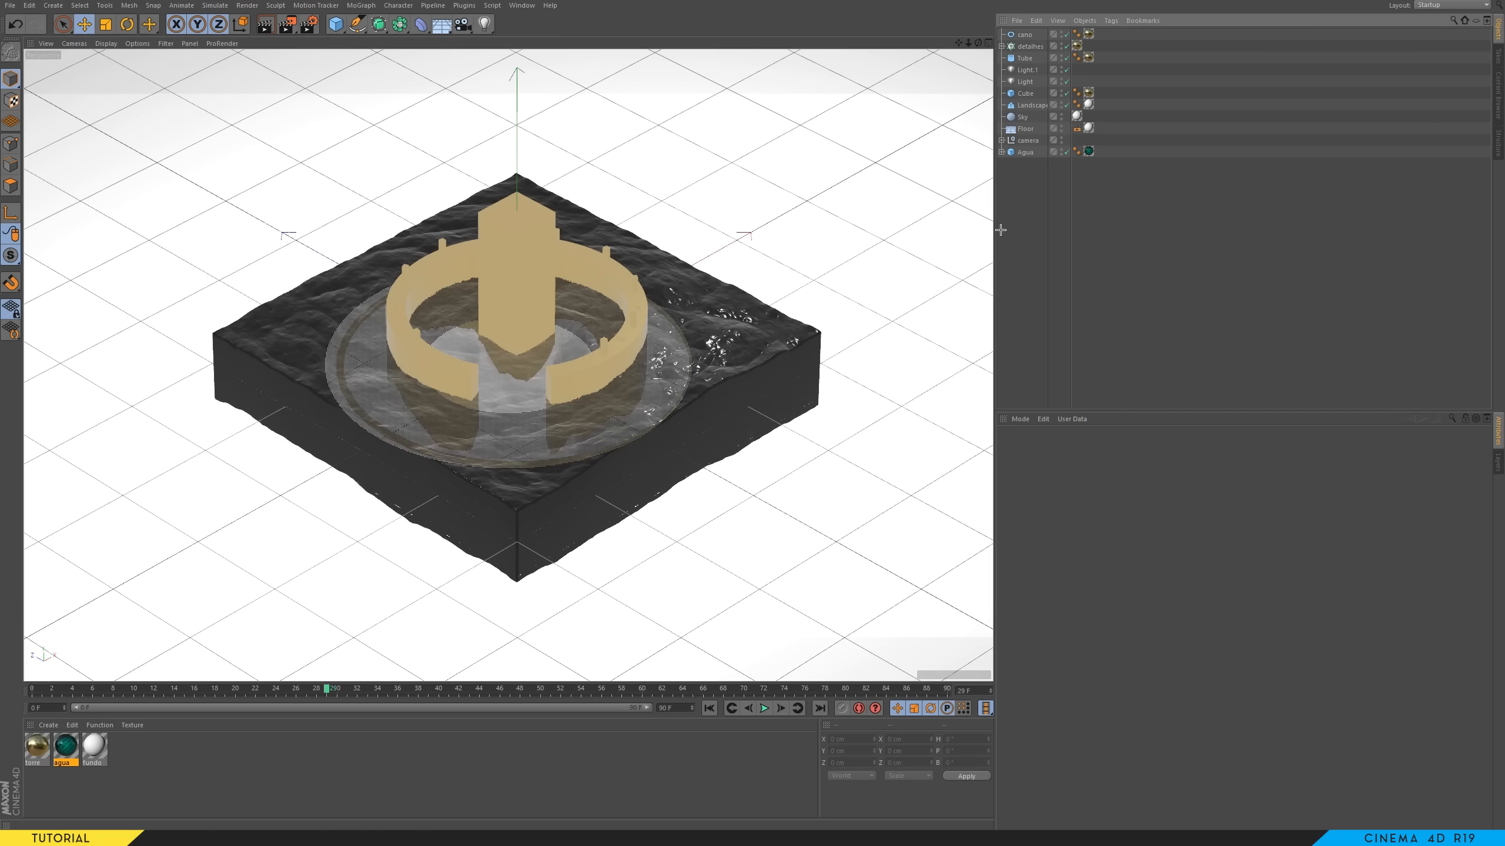
{"action": "key", "text": "ctrl+v"}
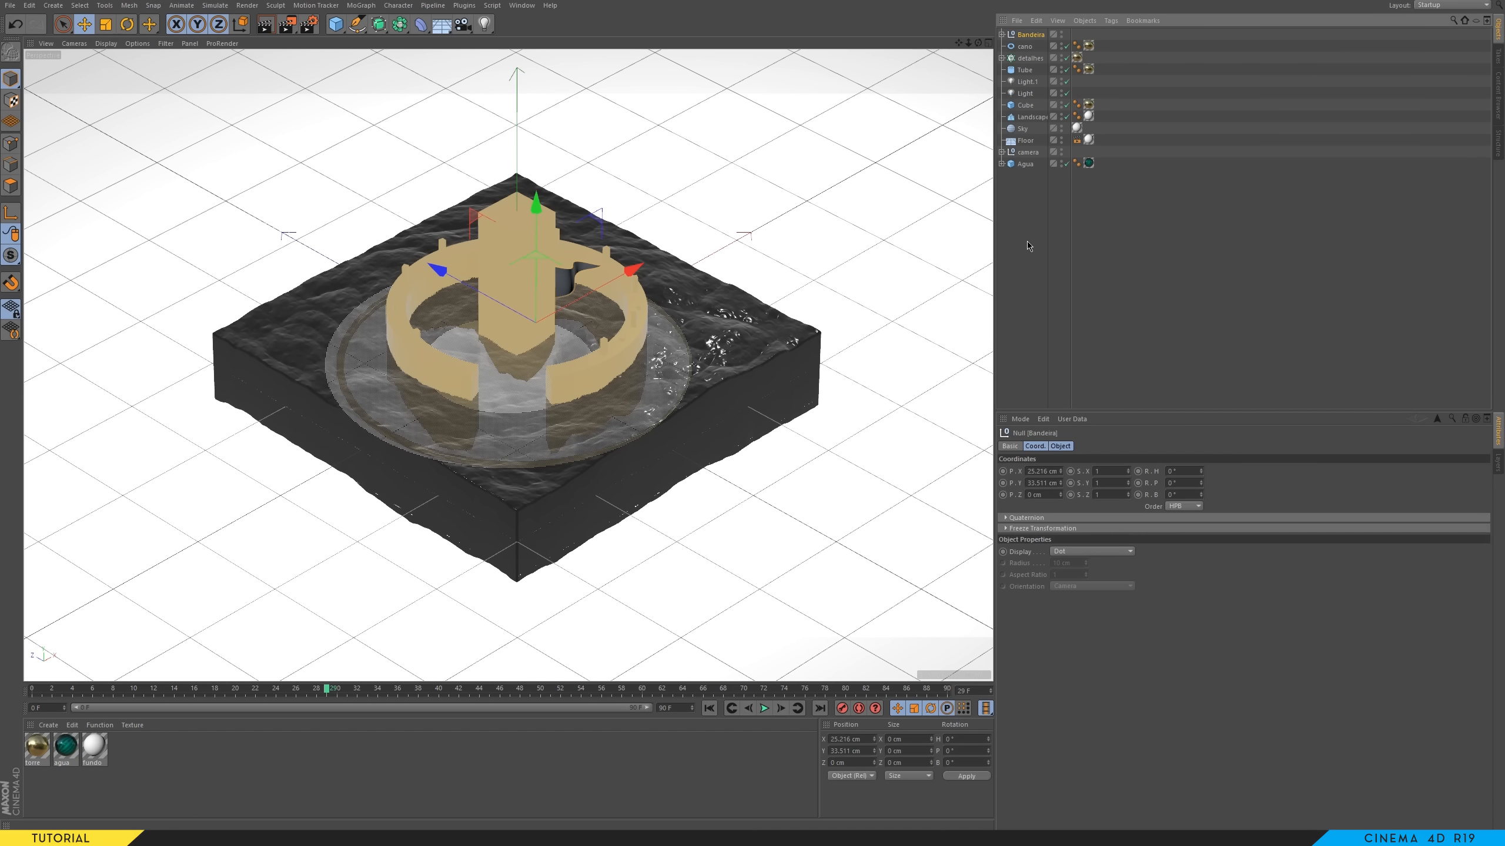
- Scale the Bandeira group to 0.2 on all axes and position it on top of the tower at about X 4.157 cm, Y 190.426 cm
{"action": "left_click_drag", "start_coordinate": [533, 133], "coordinate": [531, 22]}
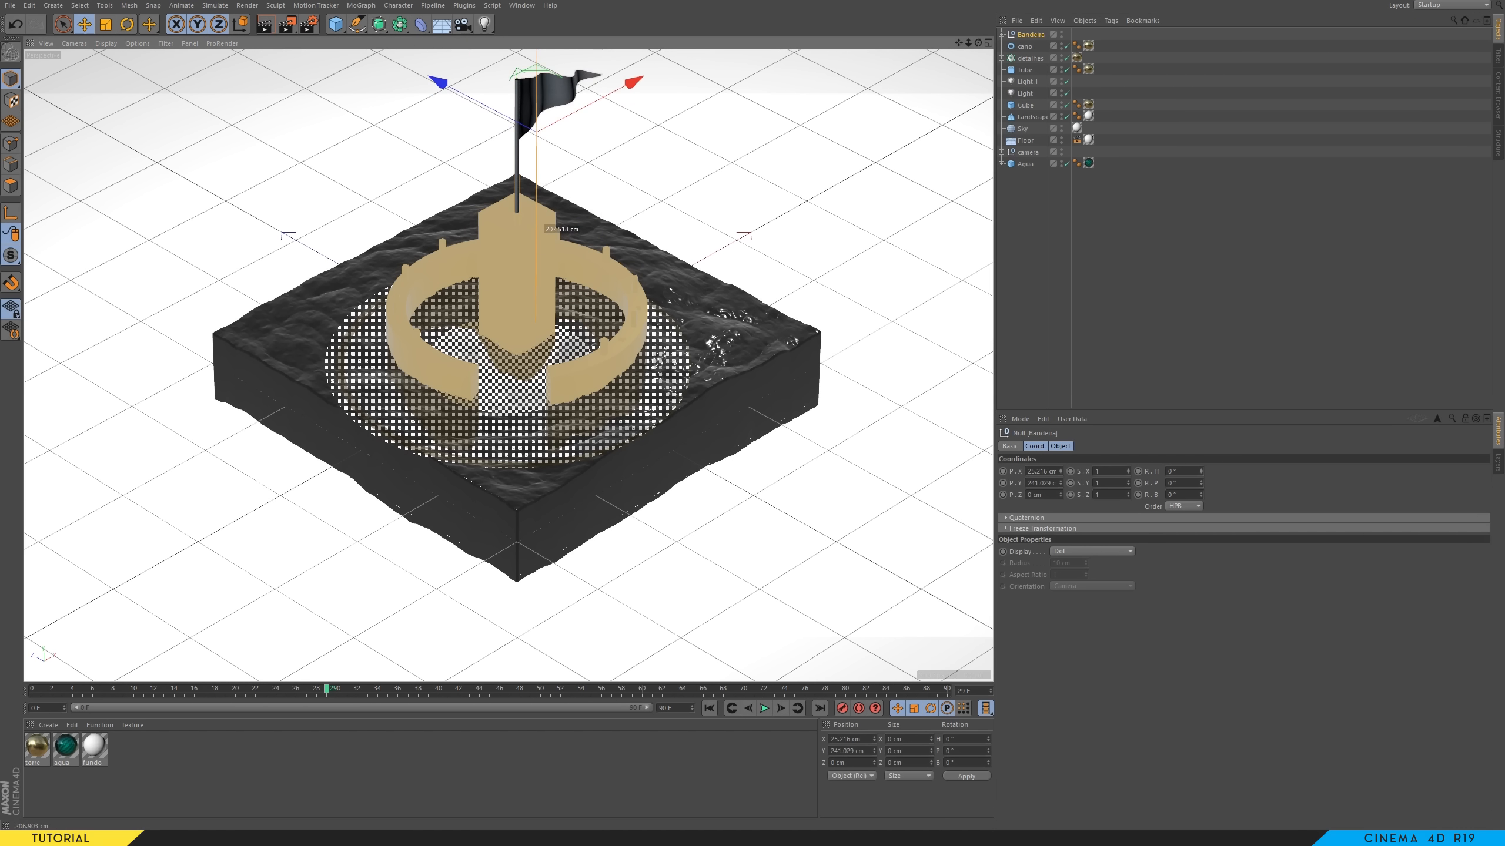
{"action": "left_click", "coordinate": [1110, 471]}
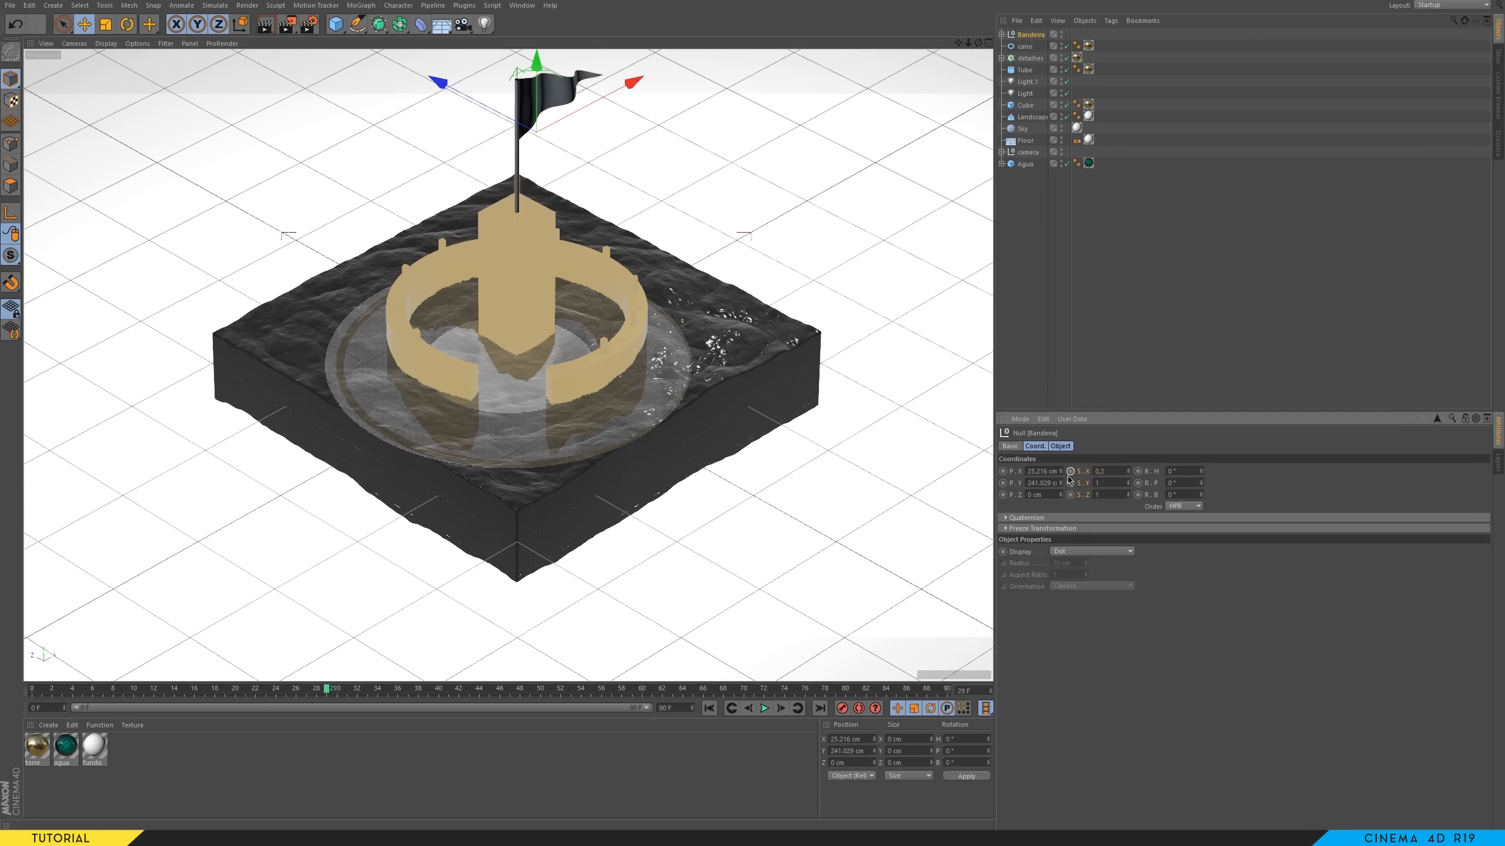
{"action": "type", "text": "0,2"}
{"action": "key", "text": "Return"}
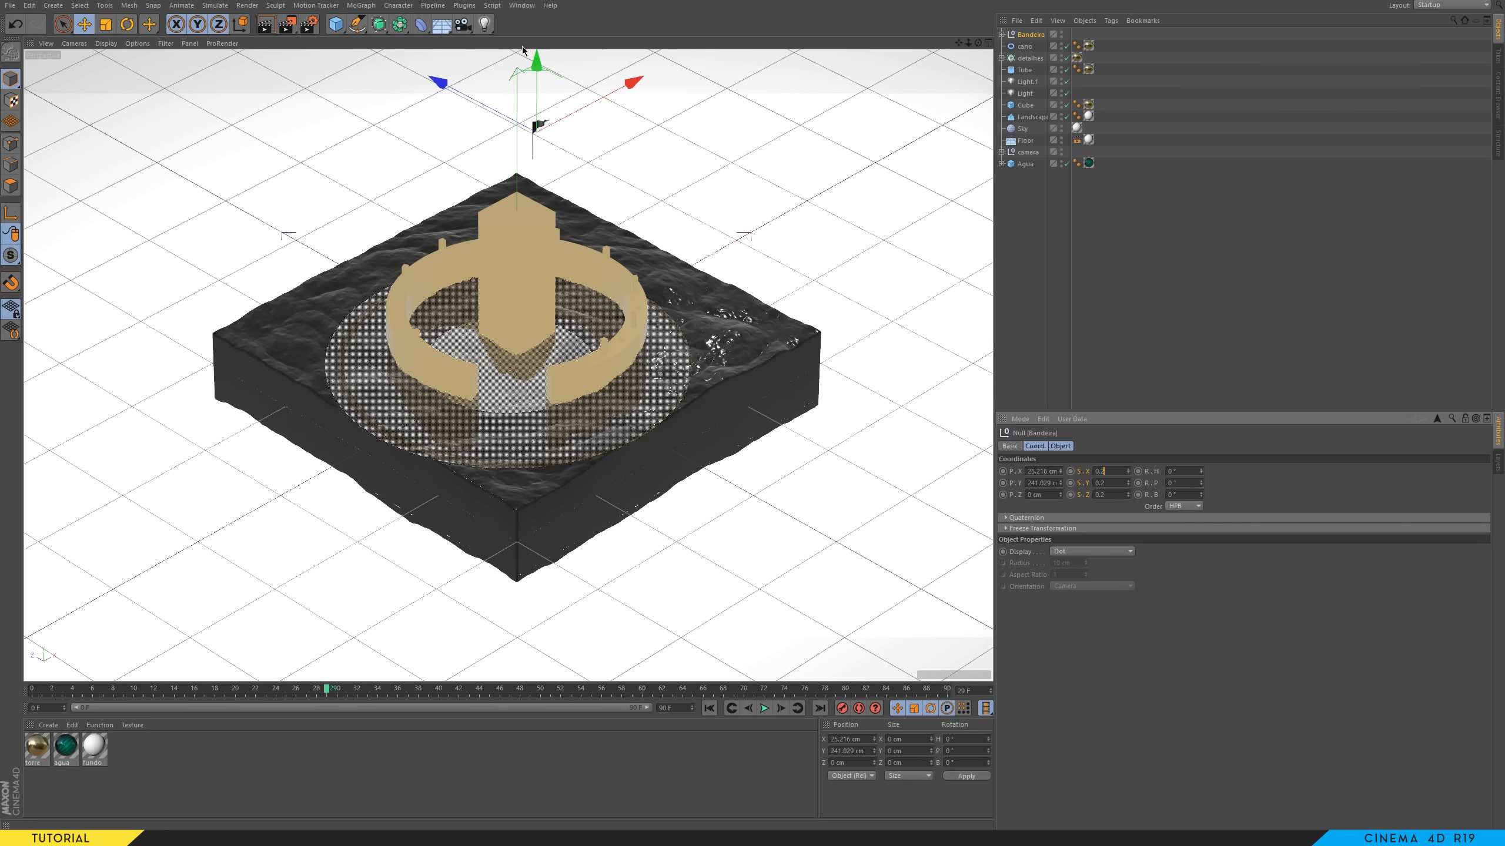
{"action": "left_click_drag", "start_coordinate": [530, 79], "coordinate": [609, 159]}
{"action": "left_click_drag", "start_coordinate": [522, 90], "coordinate": [524, 77]}
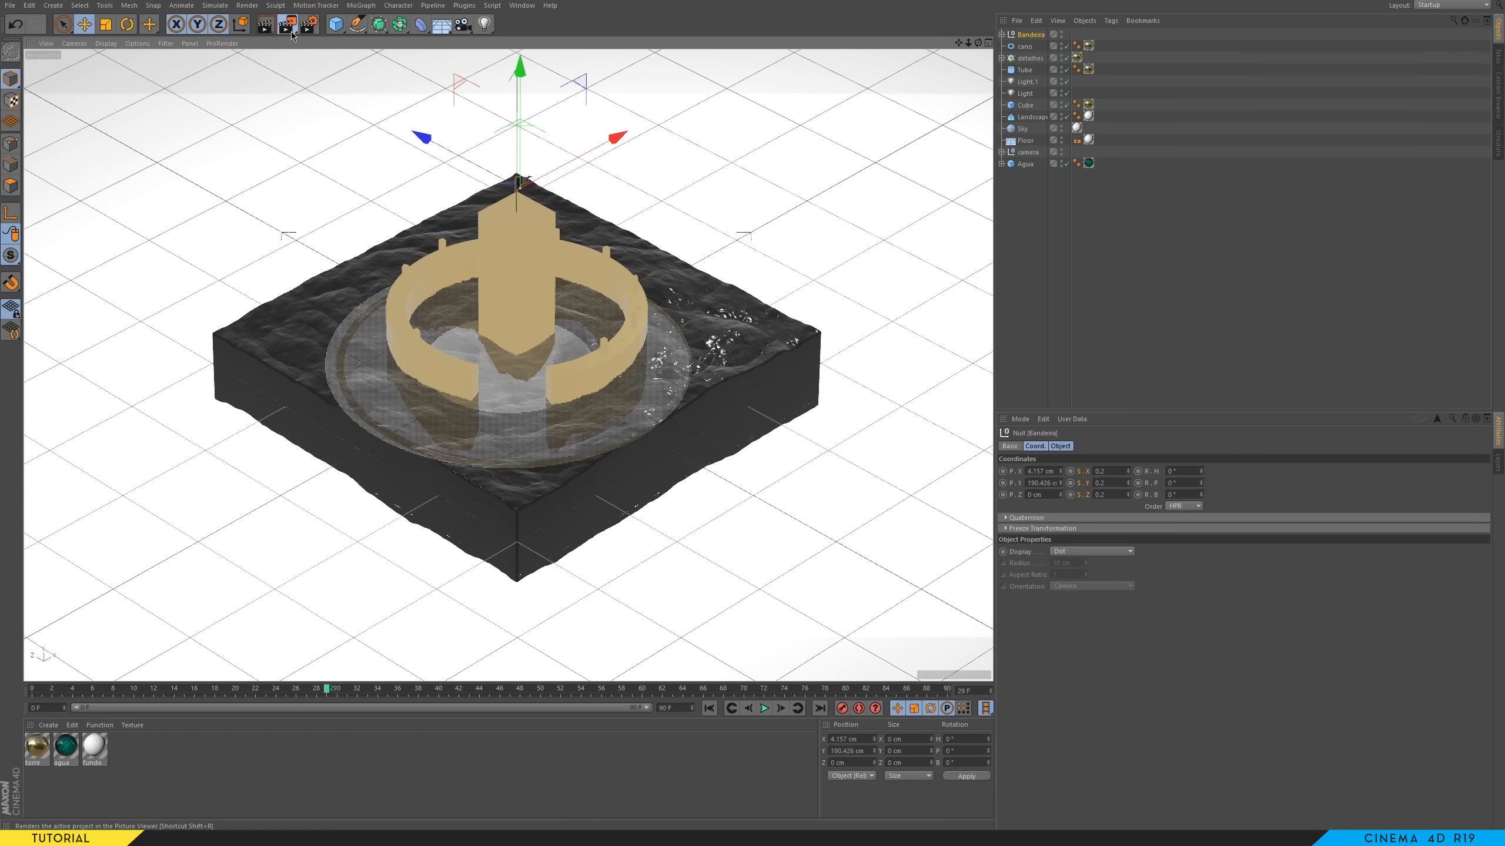
- Turn on the interactive render region and resize it to cover only the flag and upper half of the scene
{"action": "left_click_drag", "start_coordinate": [287, 23], "coordinate": [356, 272]}
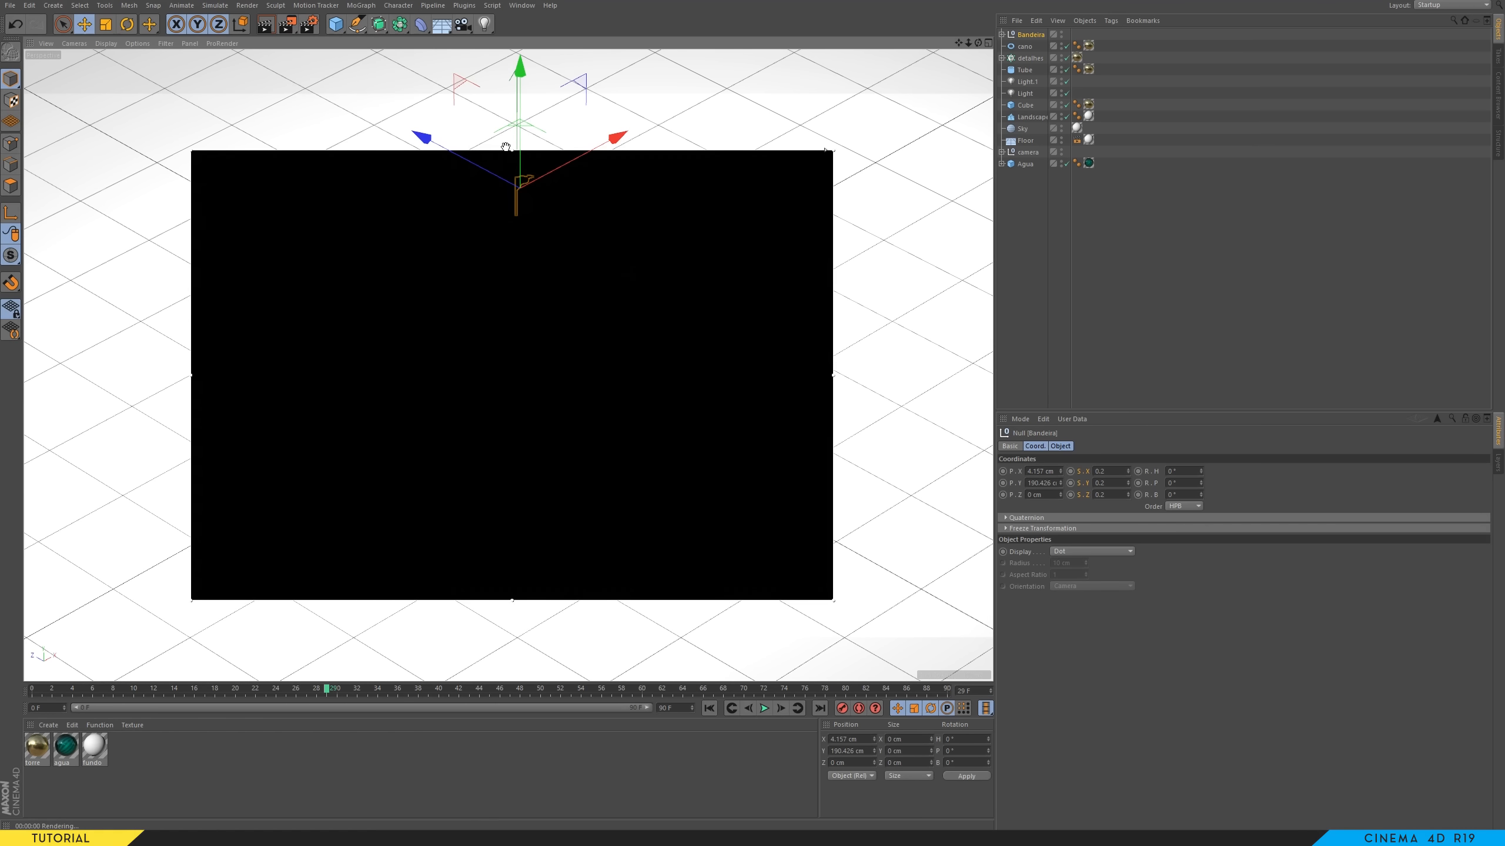
{"action": "left_click_drag", "start_coordinate": [512, 151], "coordinate": [513, 99]}
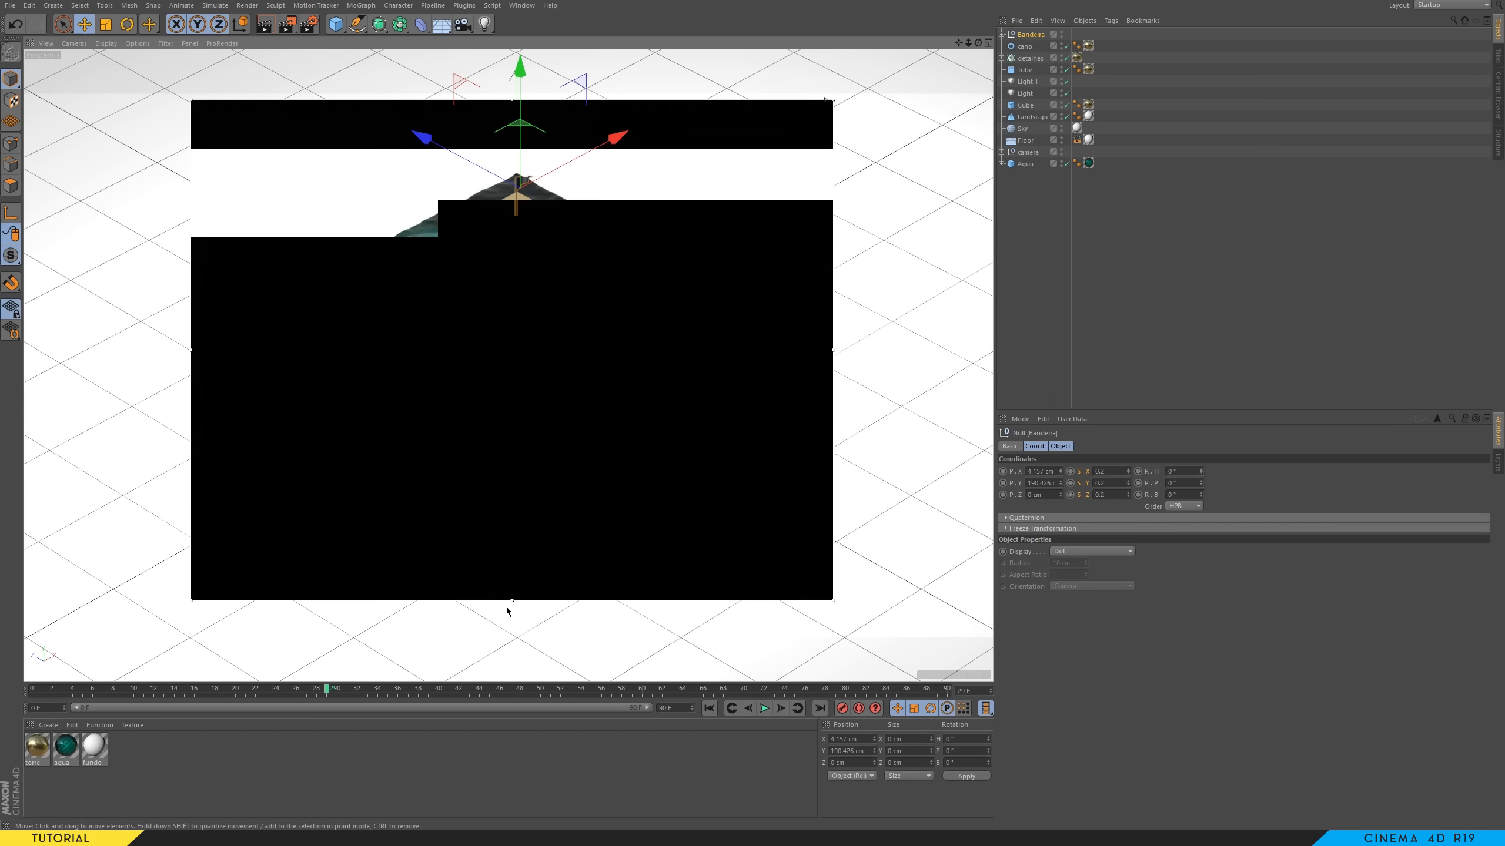
{"action": "left_click_drag", "start_coordinate": [512, 600], "coordinate": [513, 351]}
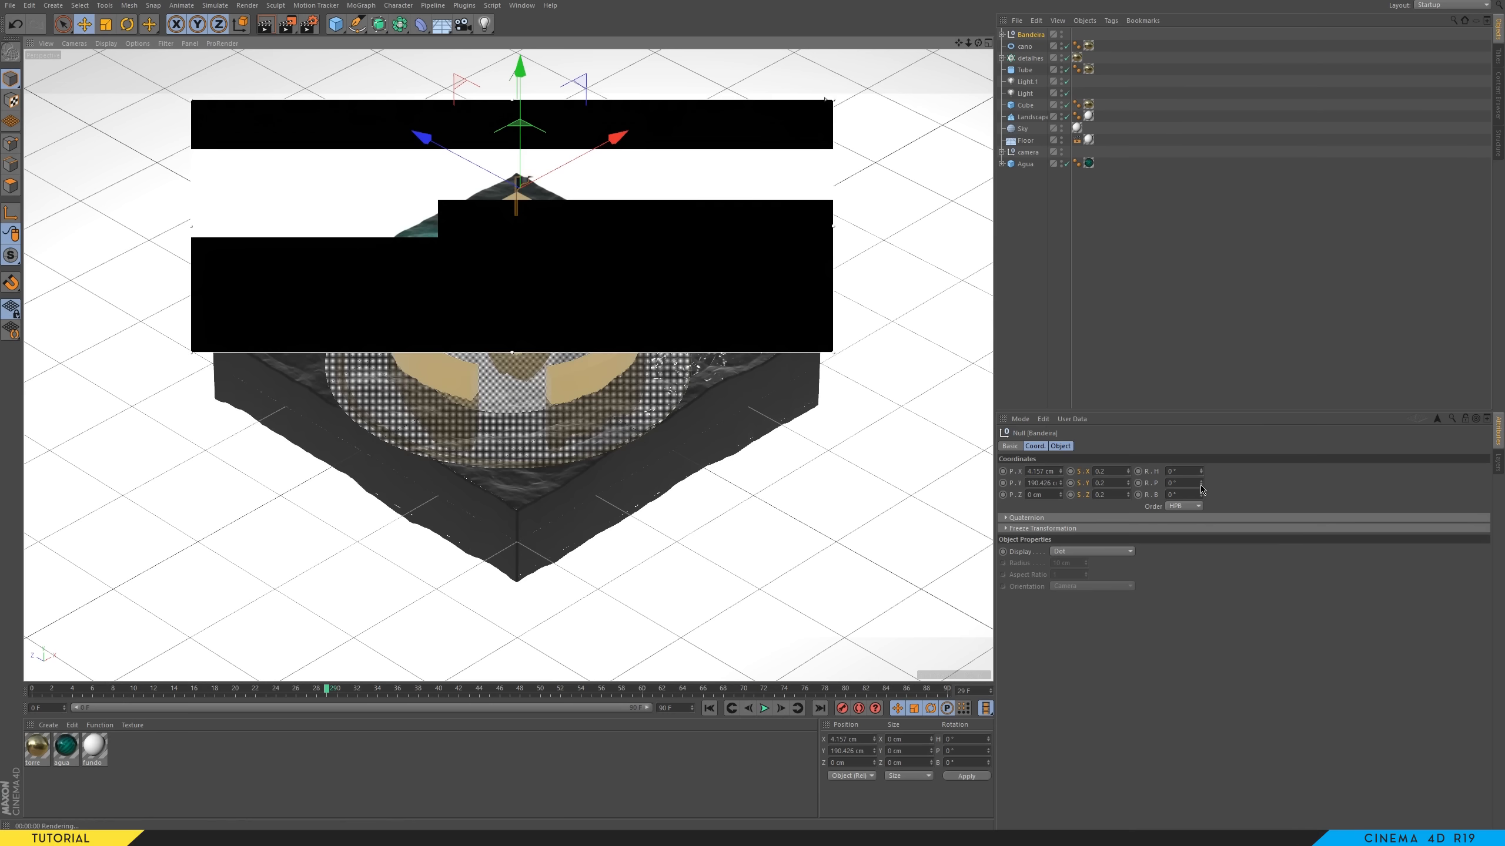
- Rotate the flag group's heading to -45° and shift it along its X axis to about X 6.045 cm, Z -1.888 cm
{"action": "left_click_drag", "start_coordinate": [1202, 489], "coordinate": [1200, 480]}
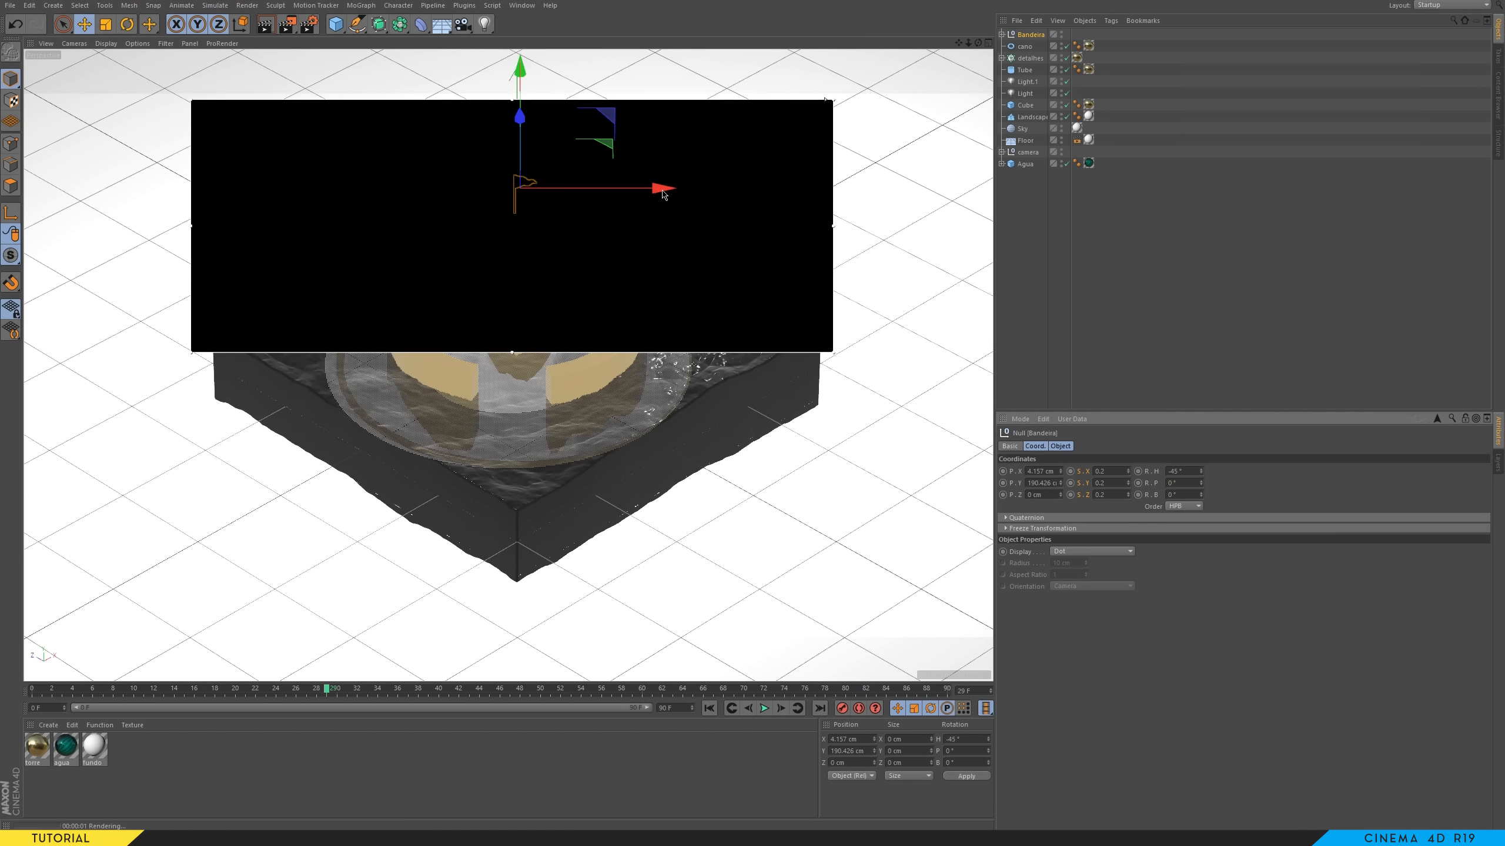
{"action": "left_click_drag", "start_coordinate": [658, 190], "coordinate": [656, 212]}
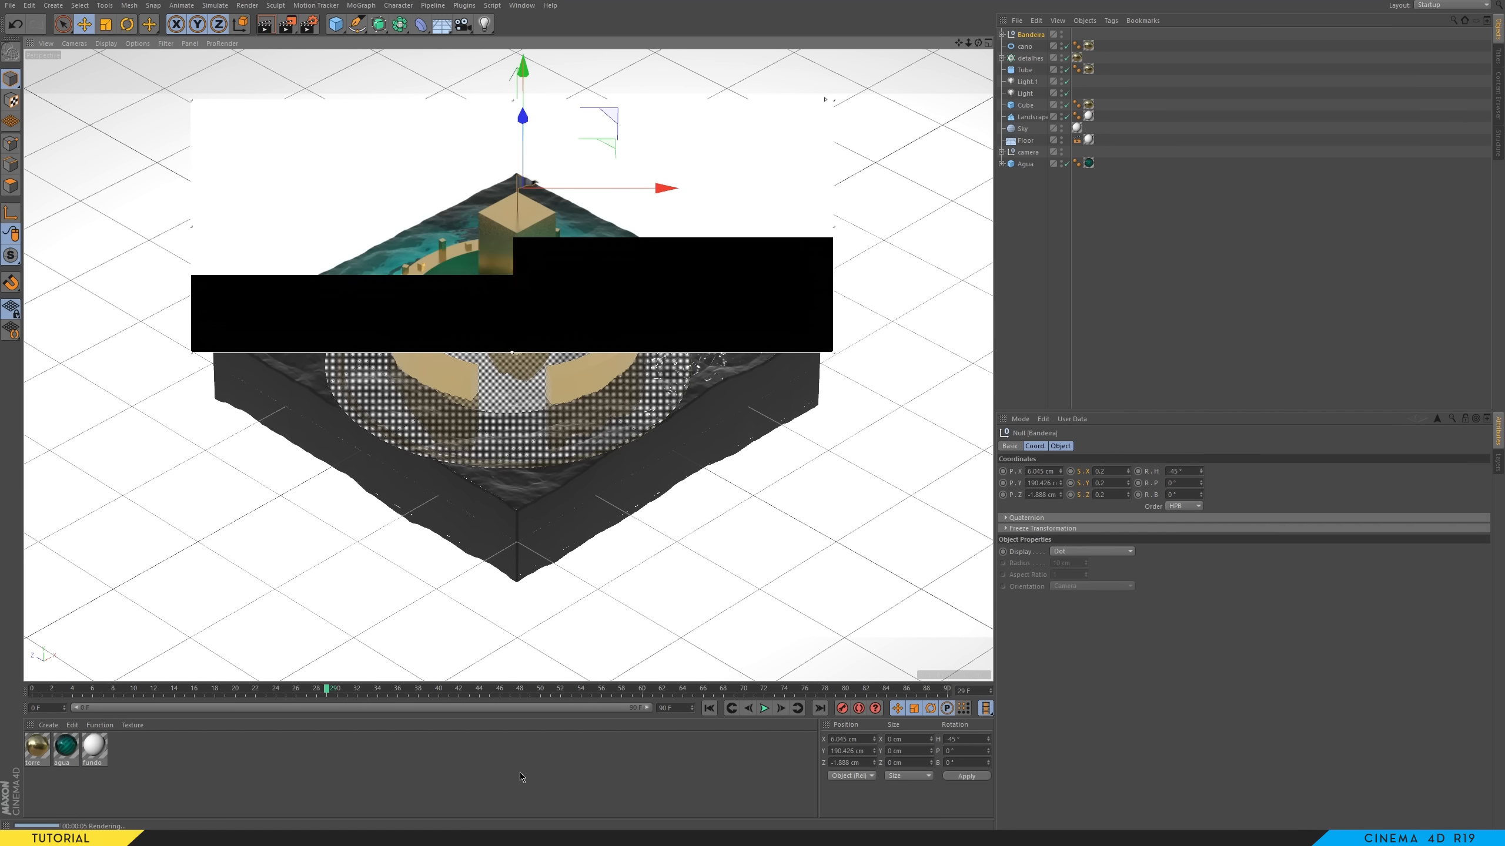
- Create a new material and assign it to the flag's pole cylinder
{"action": "left_click", "coordinate": [440, 775]}
{"action": "double_click", "coordinate": [140, 759]}
{"action": "left_click_drag", "start_coordinate": [36, 747], "coordinate": [1038, 59]}
- Disable Reflectance on the pole material and make its color dark grey, with value about 16% and brightness 150%
{"action": "double_click", "coordinate": [37, 746]}
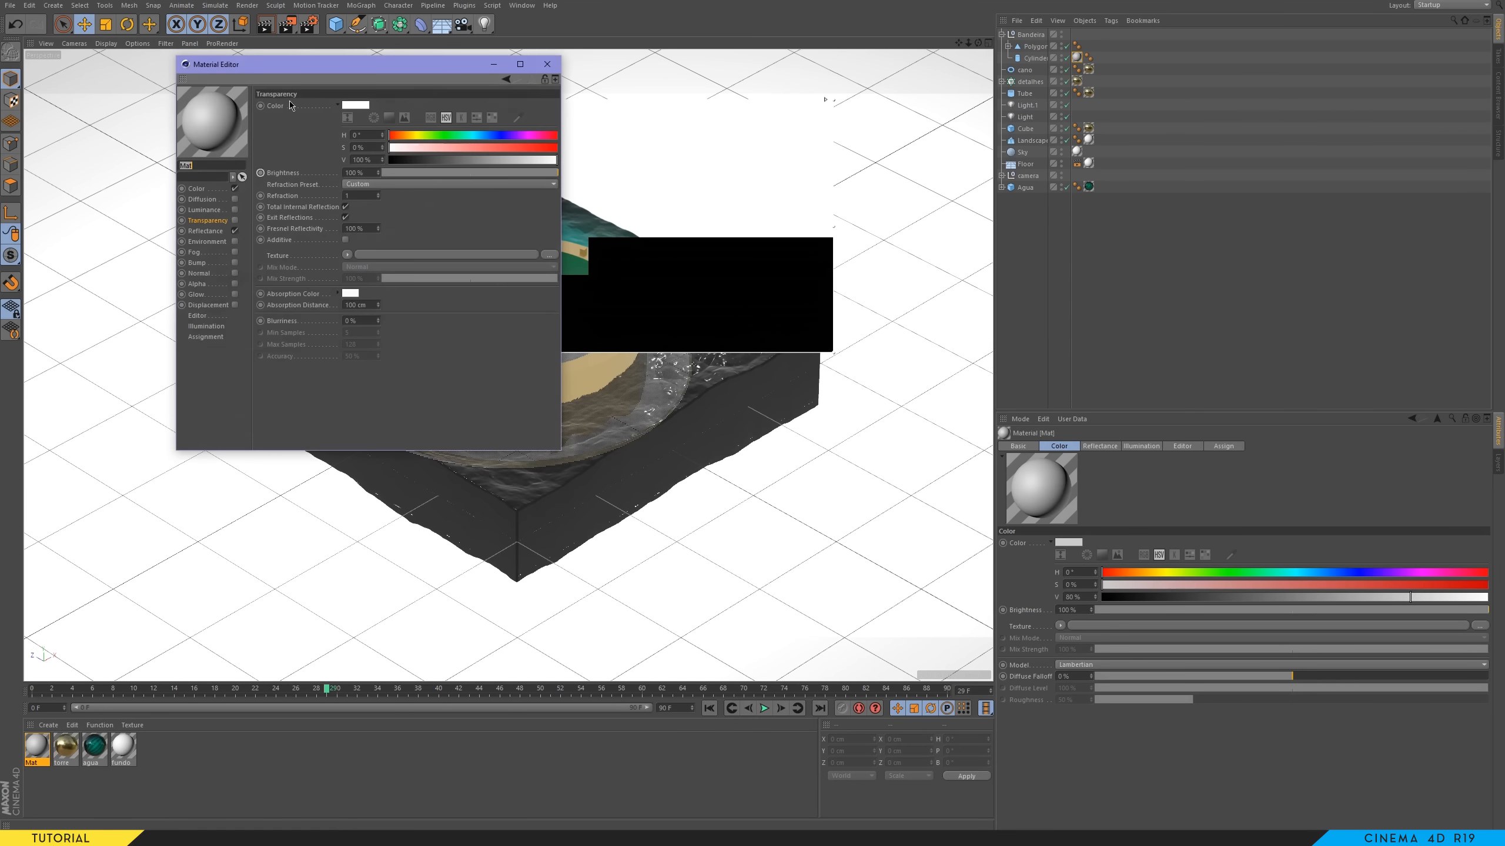
{"action": "left_click_drag", "start_coordinate": [326, 64], "coordinate": [783, 89]}
{"action": "left_click", "coordinate": [691, 255]}
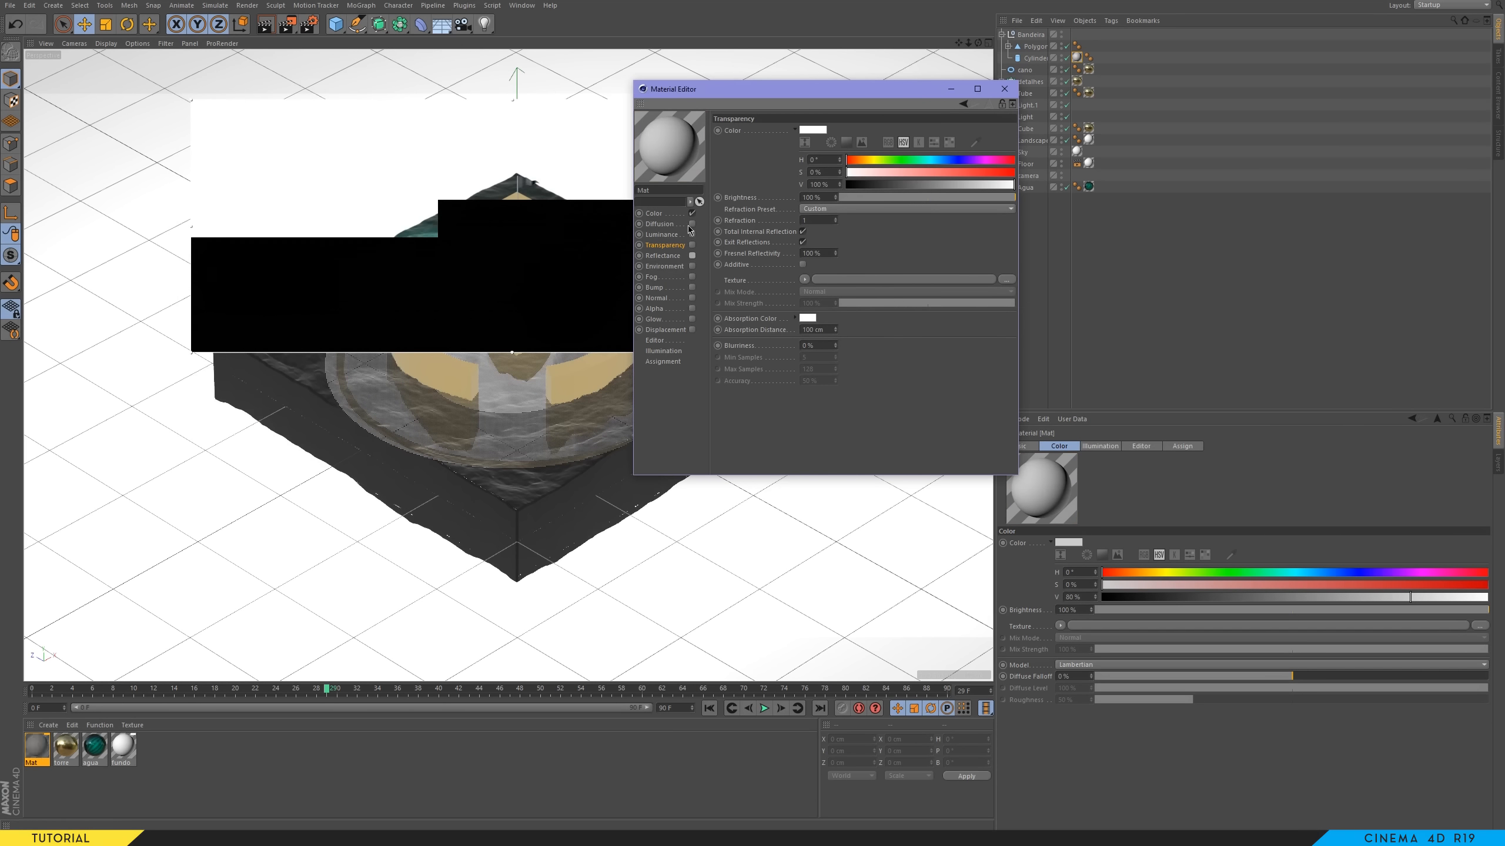
{"action": "left_click", "coordinate": [654, 213]}
{"action": "left_click_drag", "start_coordinate": [974, 184], "coordinate": [850, 188]}
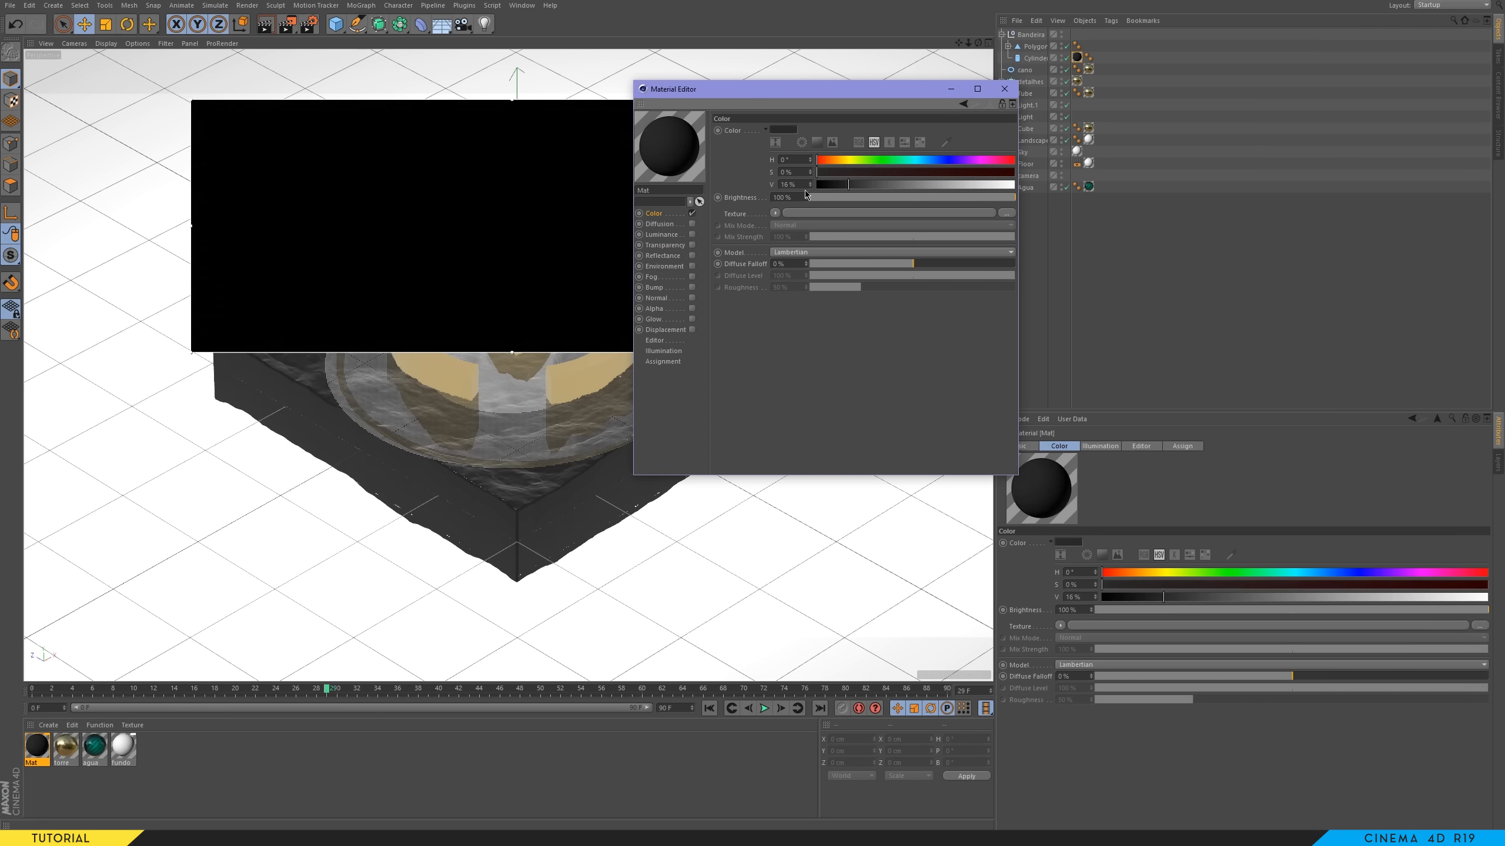
{"action": "type", "text": "150"}
{"action": "key", "text": "Return"}
{"action": "left_click", "coordinate": [1005, 89]}
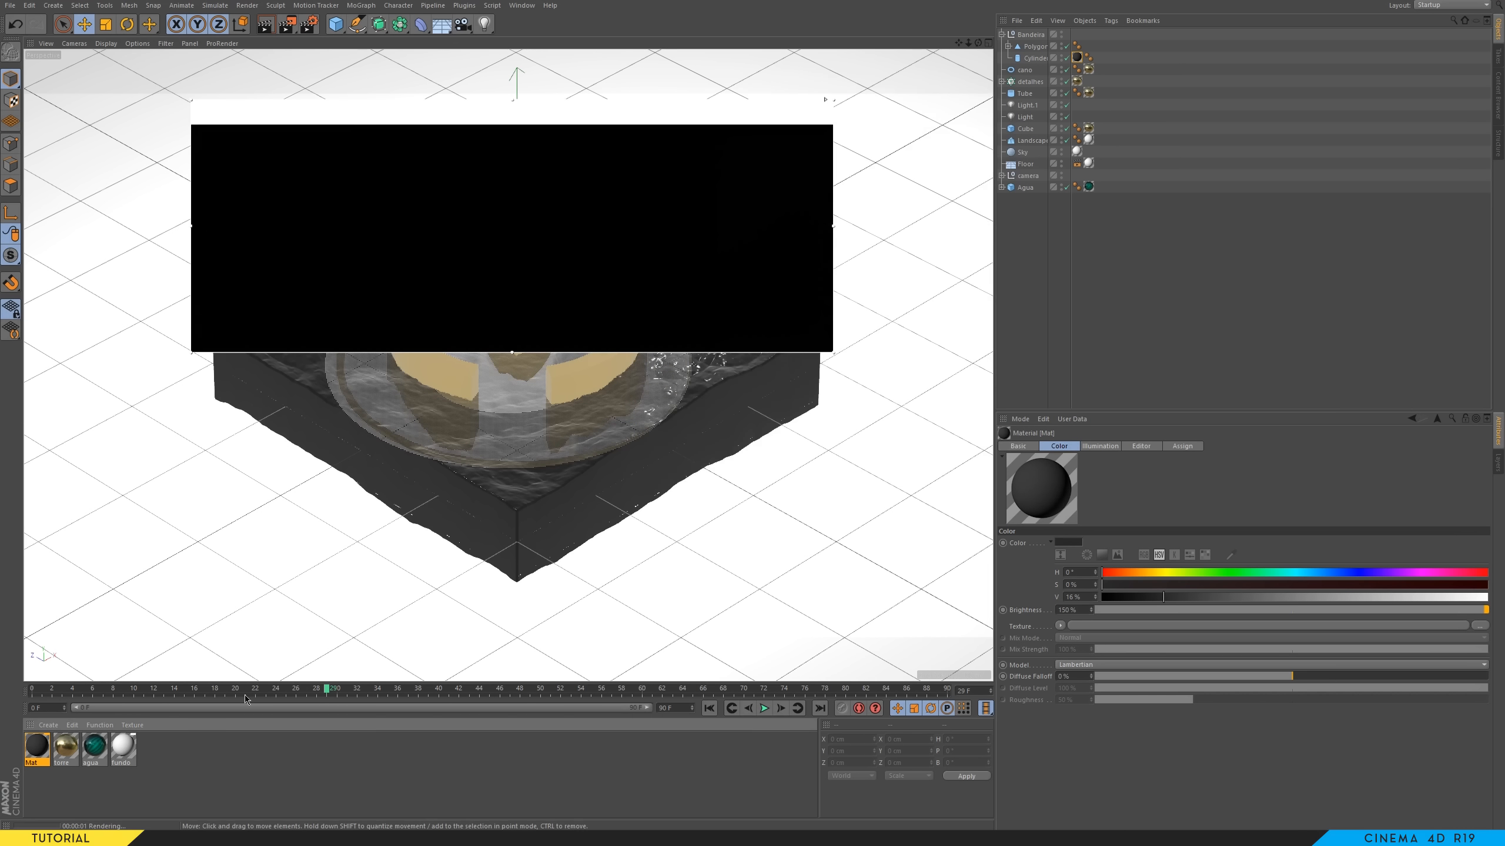
{"action": "left_click_drag", "start_coordinate": [556, 572], "coordinate": [1055, 137]}
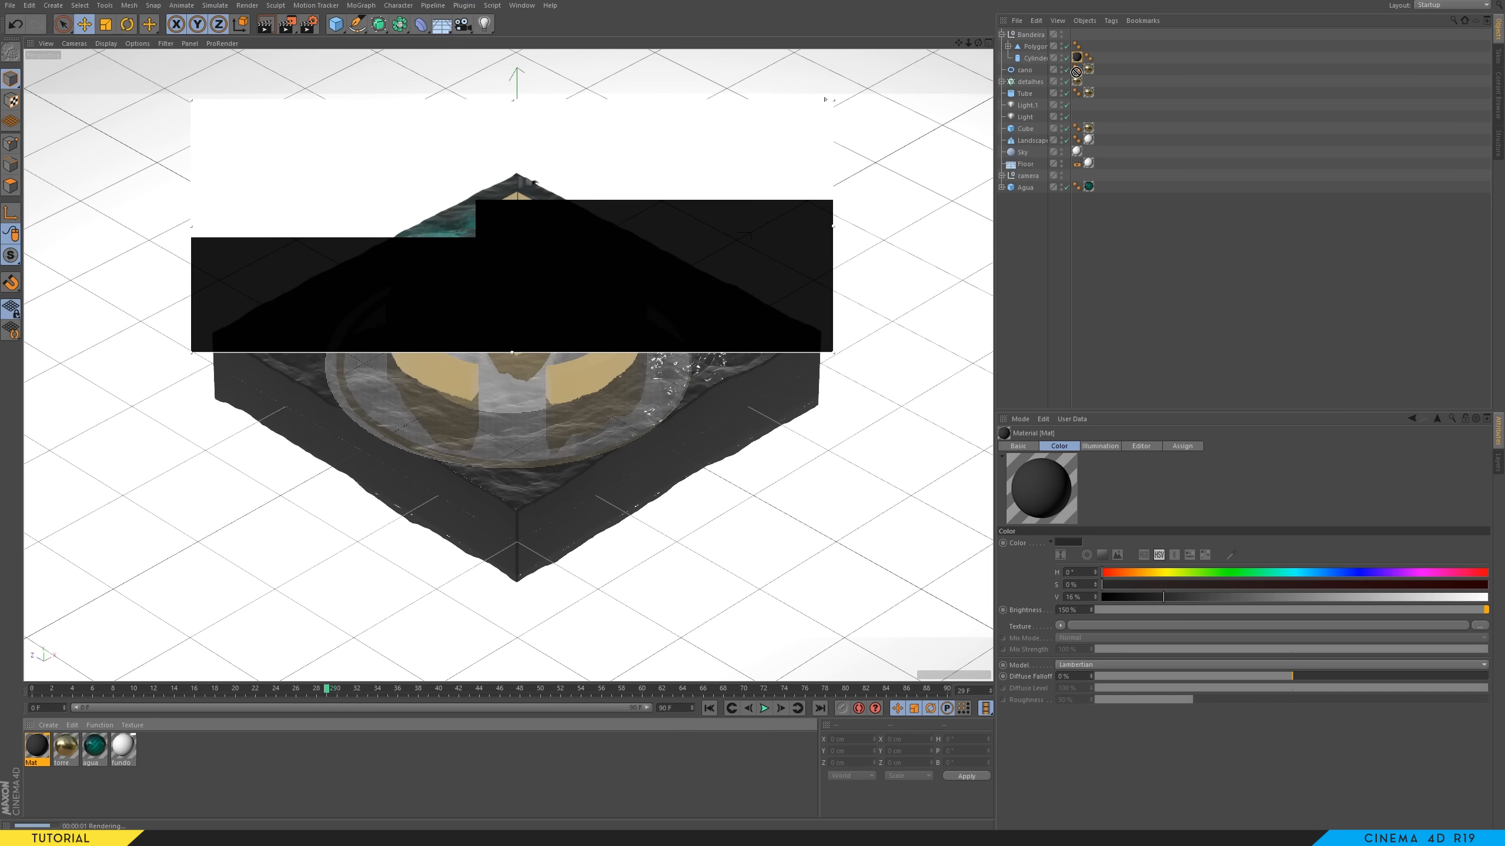
{"action": "double_click", "coordinate": [198, 762]}
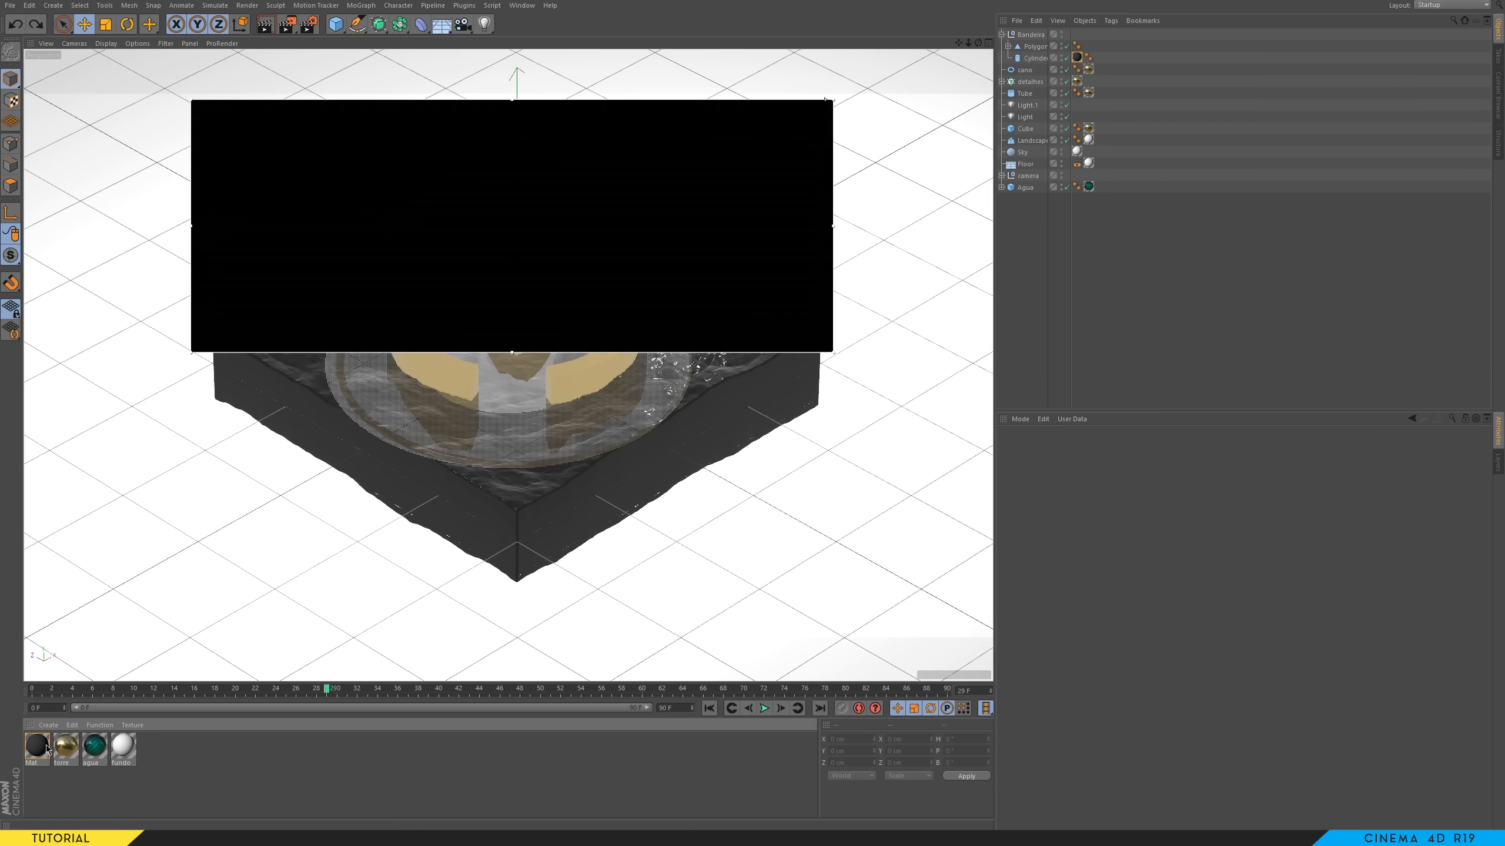
{"action": "key", "text": "Delete"}
- Duplicate the dark pole material and make the copy's color golden yellow with 100% saturation and 100% value
{"action": "left_click_drag", "start_coordinate": [57, 754], "coordinate": [59, 753], "text": "ctrl"}
{"action": "double_click", "coordinate": [65, 747]}
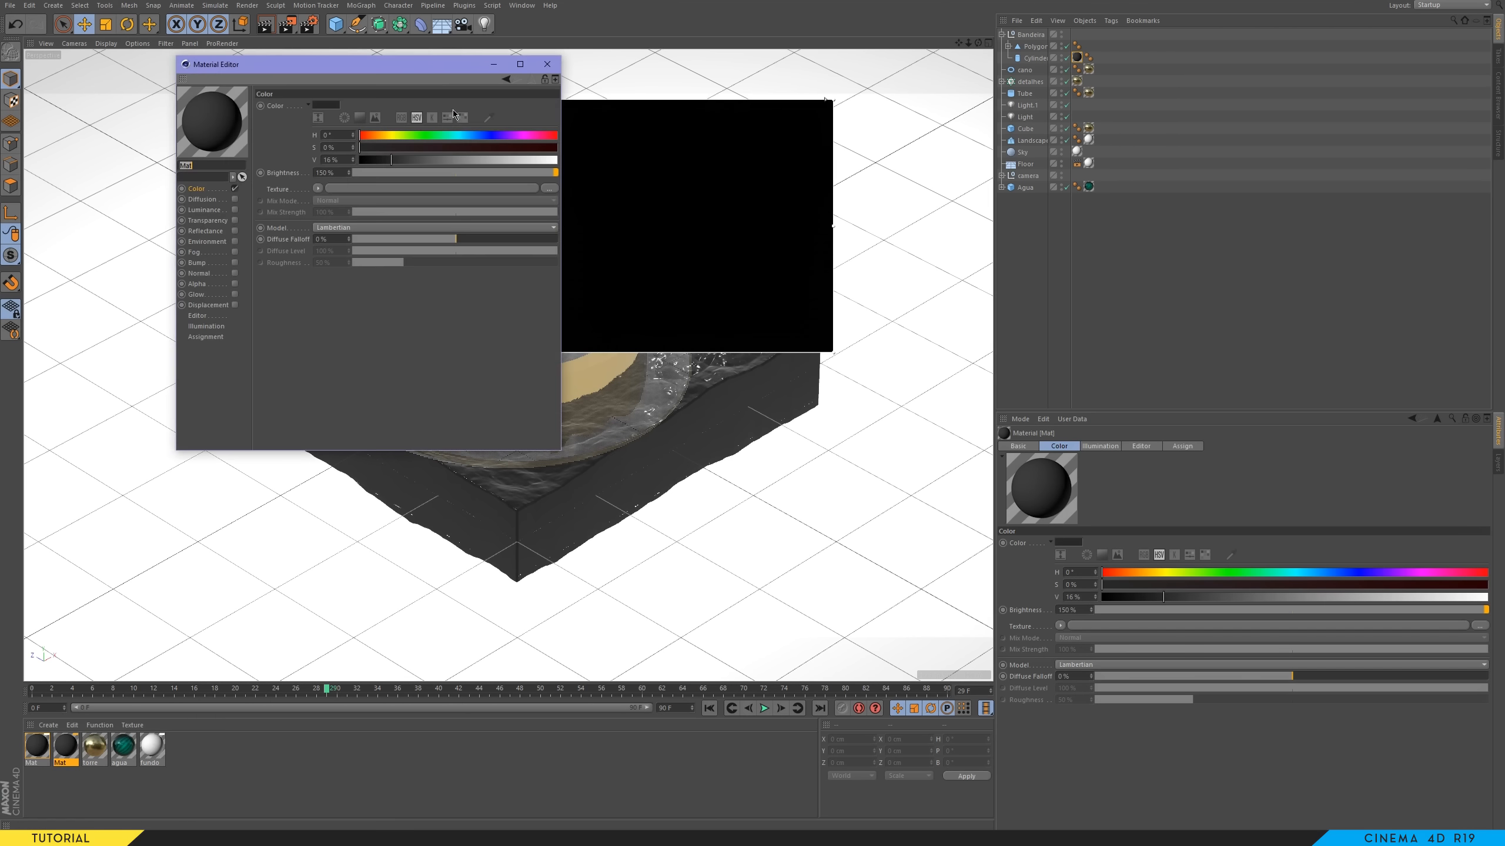
{"action": "left_click_drag", "start_coordinate": [425, 68], "coordinate": [873, 141]}
{"action": "left_click", "coordinate": [835, 211]}
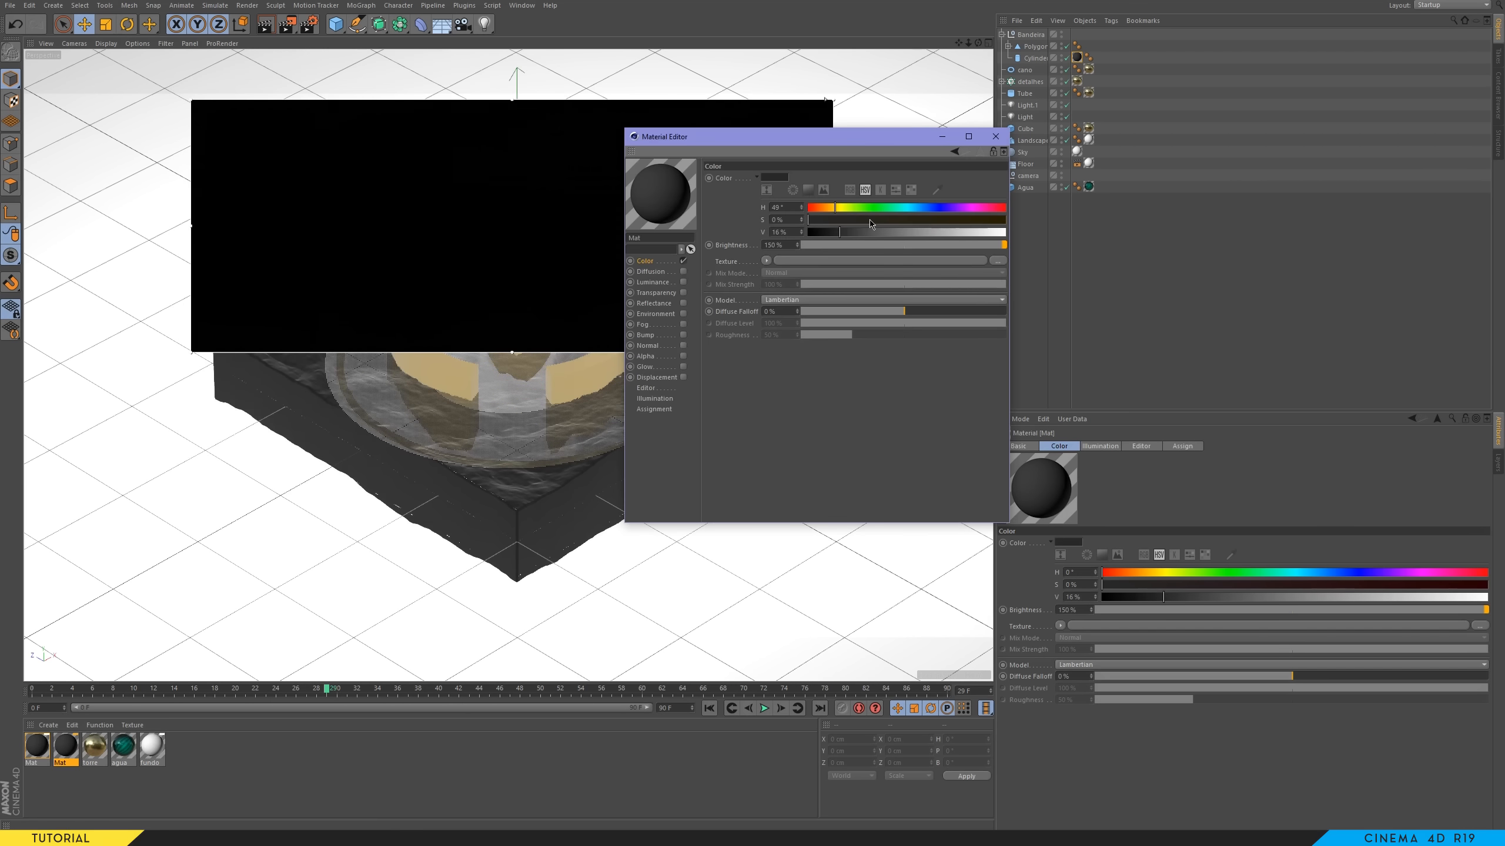
{"action": "left_click_drag", "start_coordinate": [871, 232], "coordinate": [1065, 239]}
{"action": "left_click_drag", "start_coordinate": [880, 222], "coordinate": [1030, 232]}
{"action": "key", "text": "ctrl+r"}
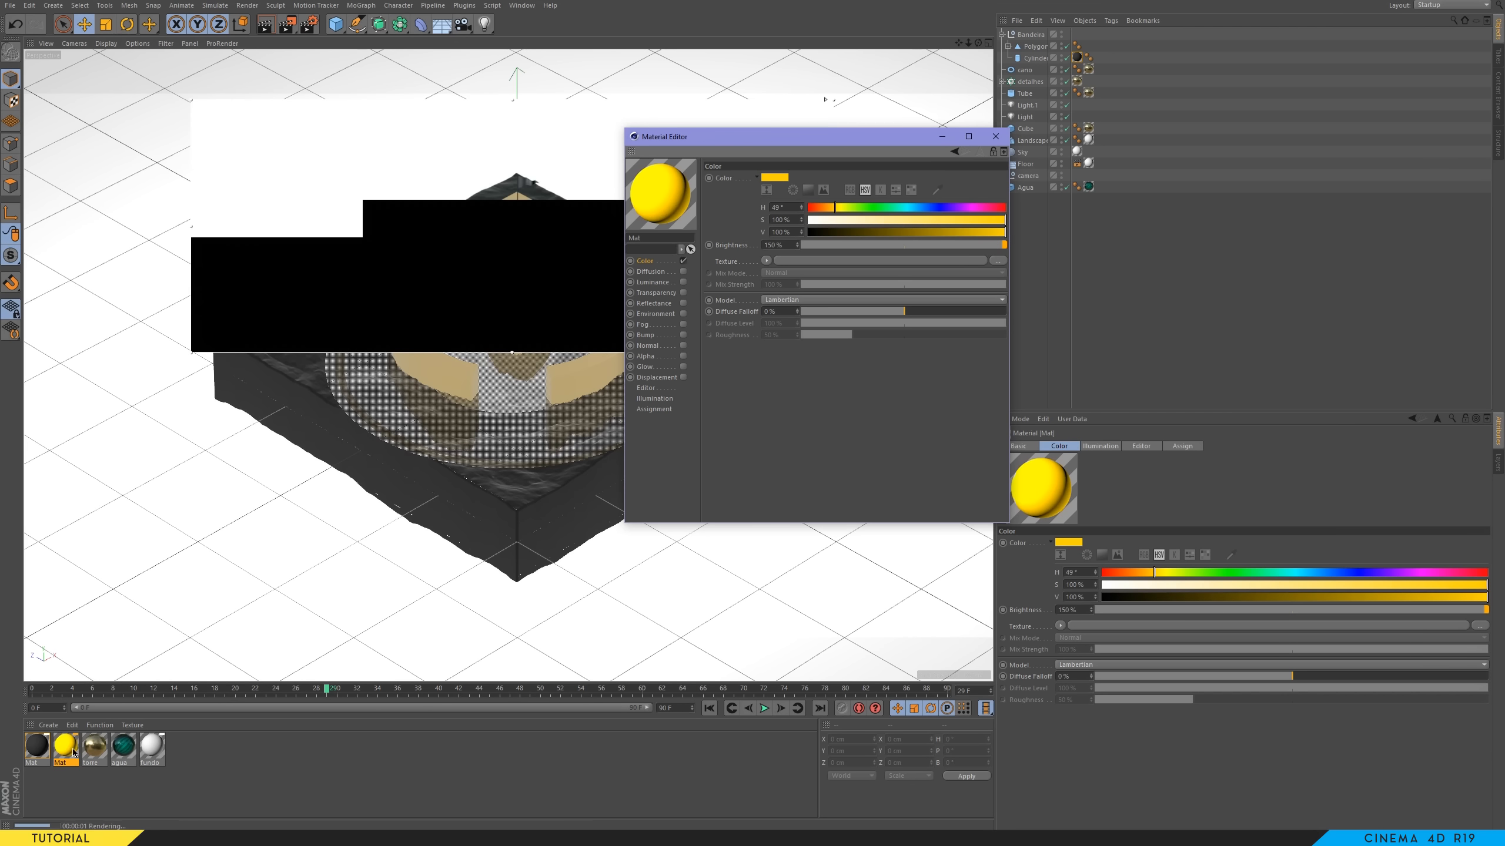
- Assign the yellow material to the flag polygon in the Bandeira group and close the material editor
{"action": "left_click_drag", "start_coordinate": [72, 749], "coordinate": [1005, 26]}
{"action": "left_click_drag", "start_coordinate": [1034, 48], "coordinate": [1041, 52]}
{"action": "left_click", "coordinate": [995, 136]}
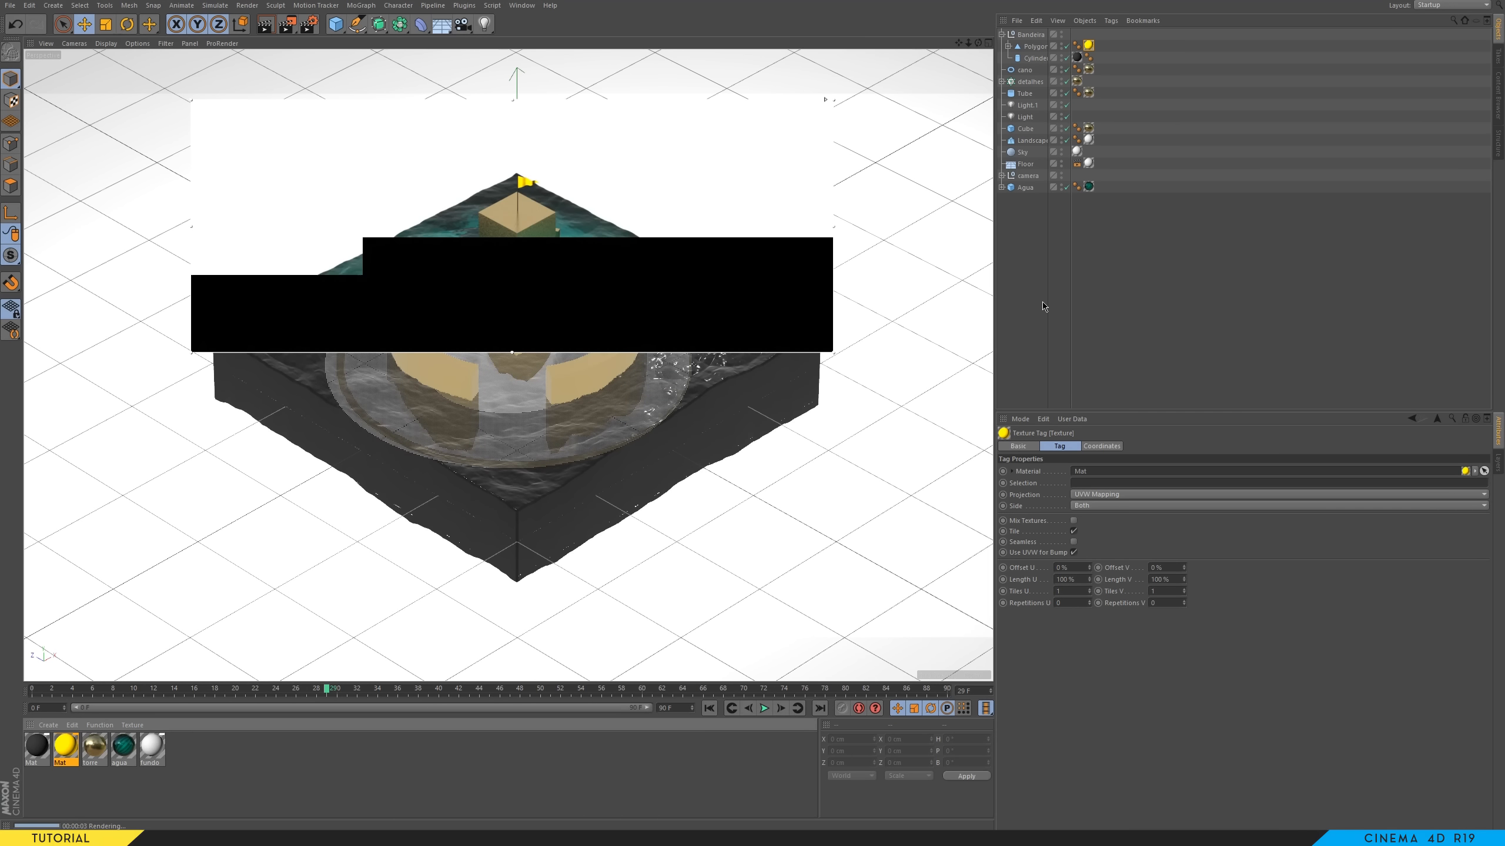
- Set the color brightness of the flag's yellow material to 100%
{"action": "double_click", "coordinate": [65, 745]}
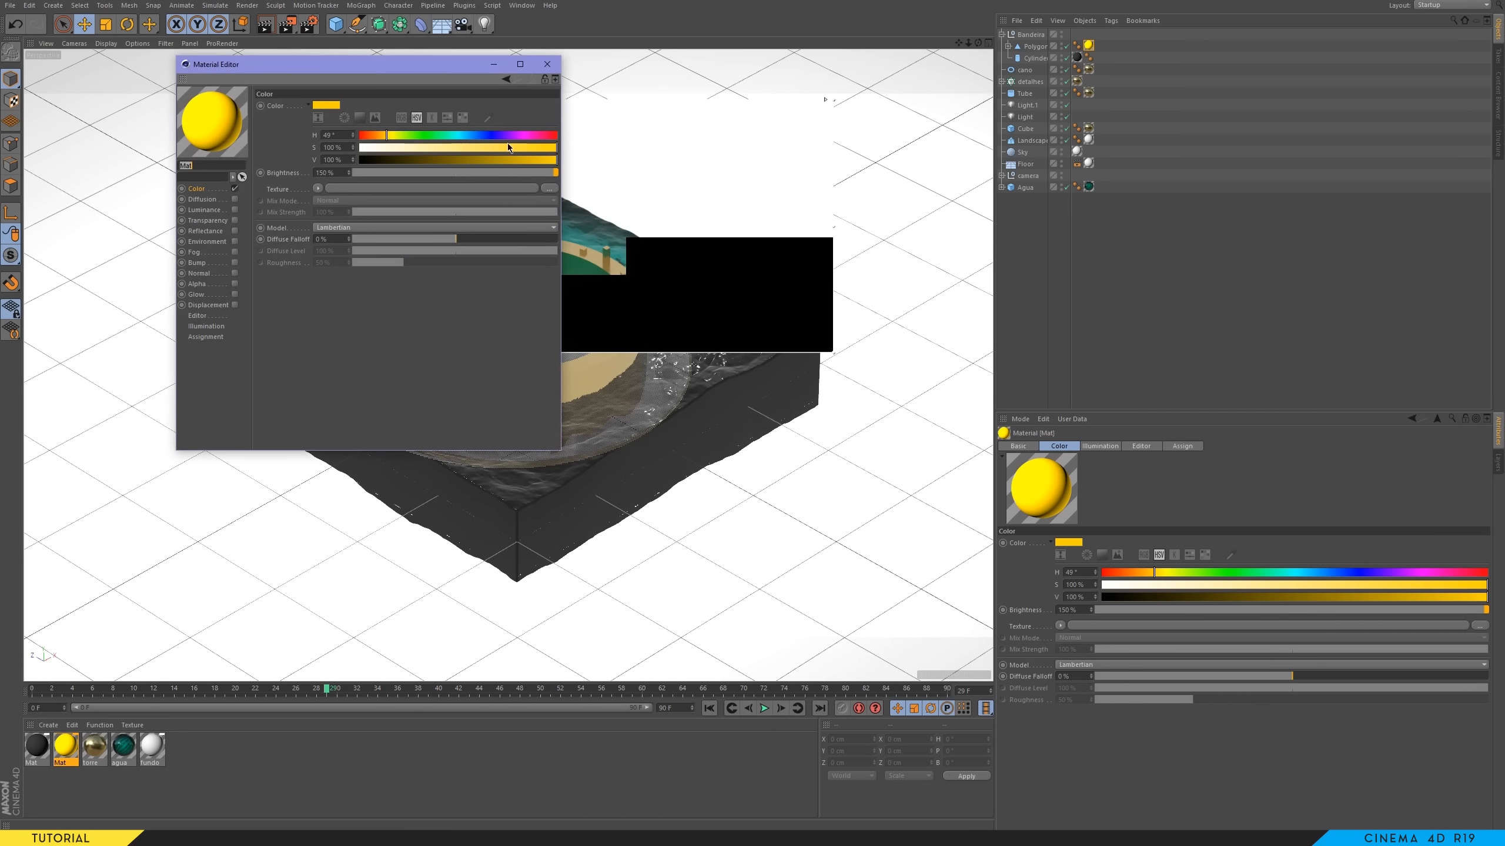
{"action": "left_click_drag", "start_coordinate": [443, 70], "coordinate": [901, 107]}
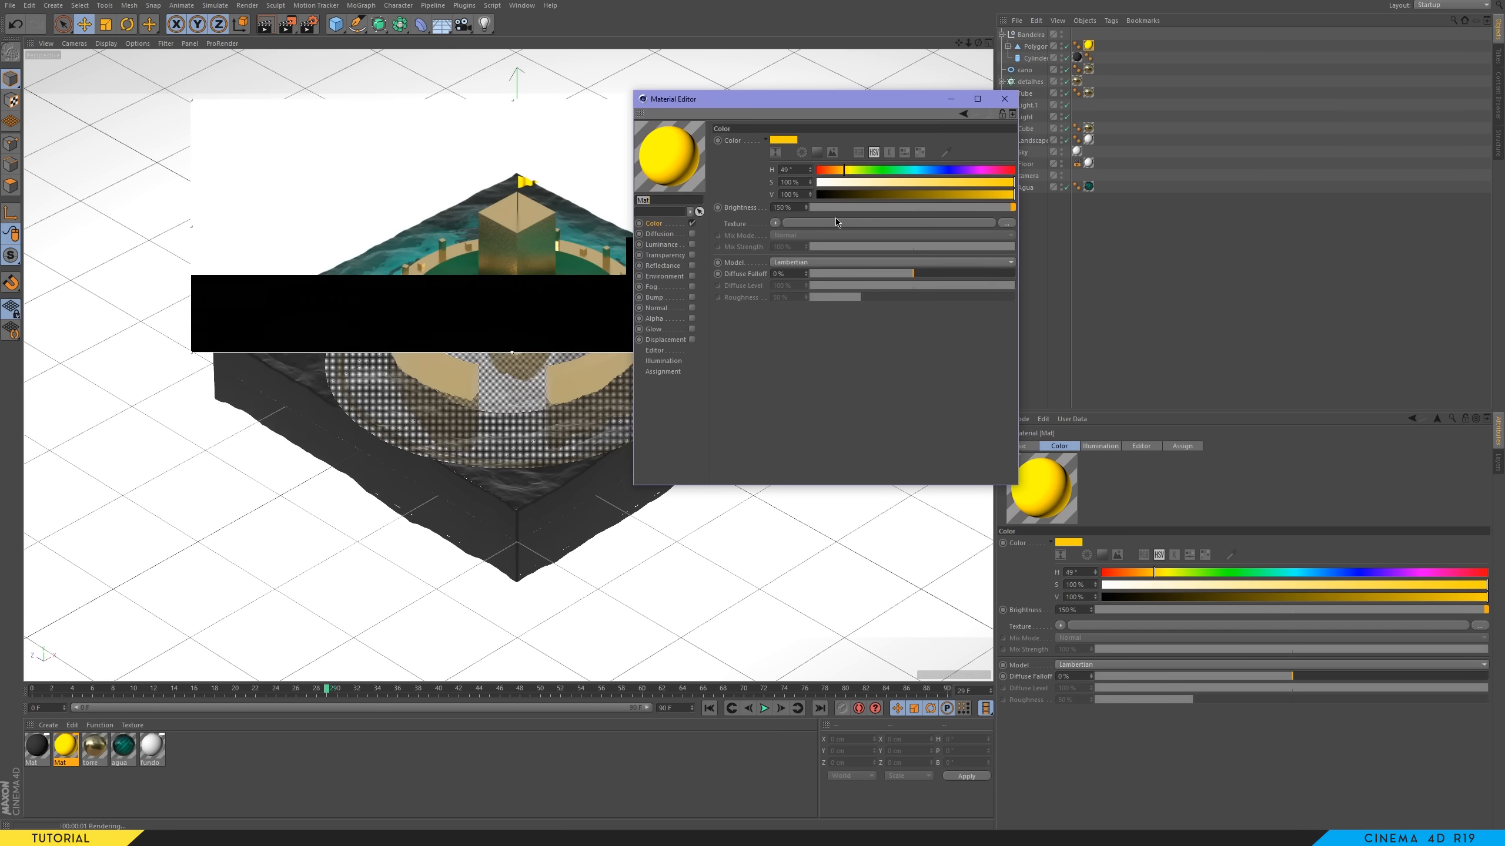
{"action": "left_click", "coordinate": [783, 207]}
{"action": "type", "text": "100"}
{"action": "key", "text": "Return"}
- Replace the flag material's Color channel with Luminance at hue 51°, saturation 100% and value 100%, and turn off the interactive render region
{"action": "left_click", "coordinate": [693, 244]}
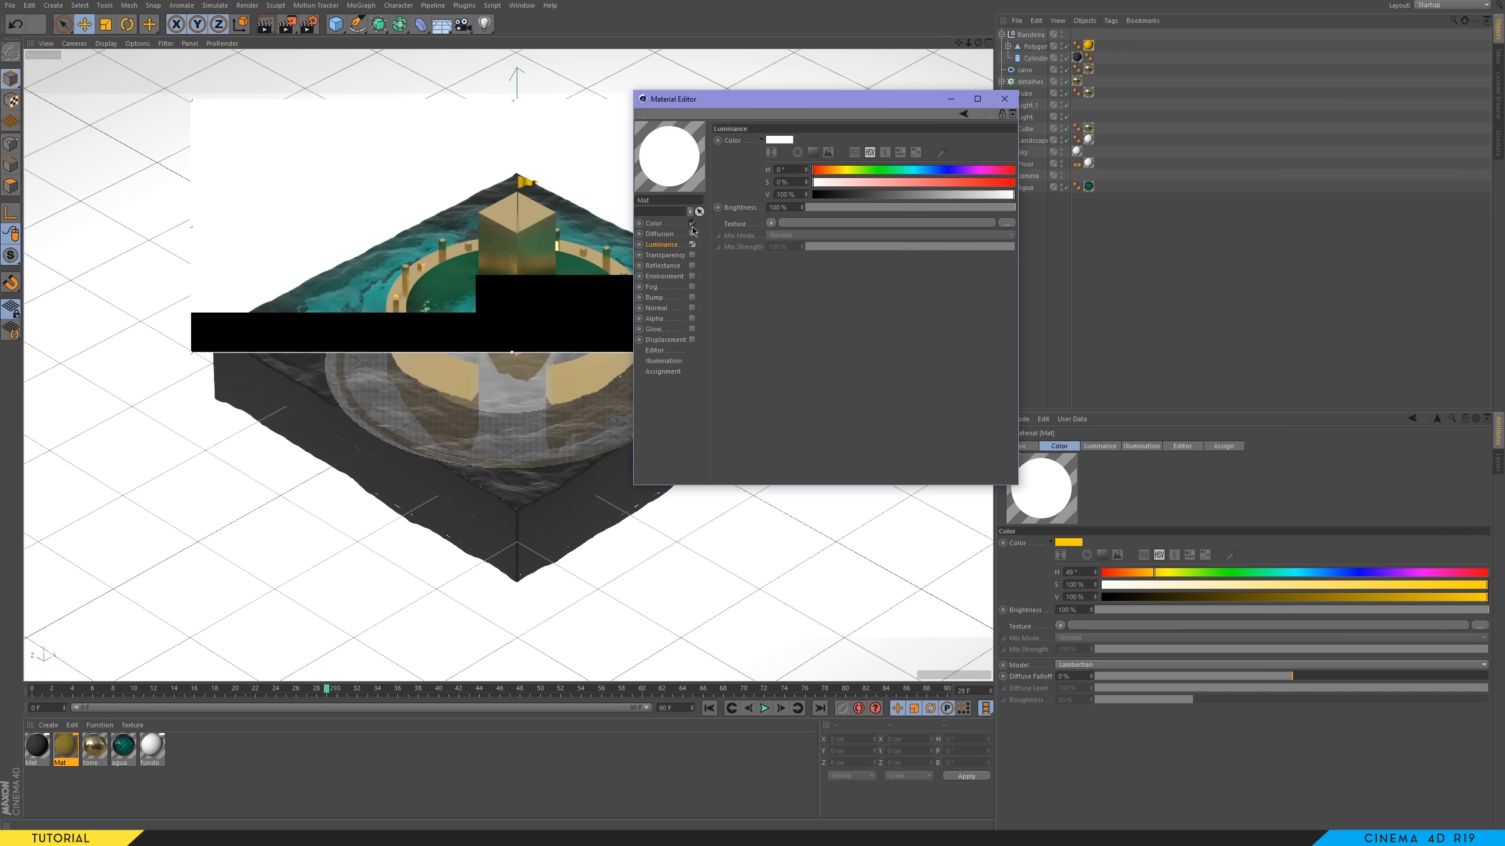
{"action": "left_click", "coordinate": [691, 223]}
{"action": "left_click_drag", "start_coordinate": [847, 182], "coordinate": [1014, 184]}
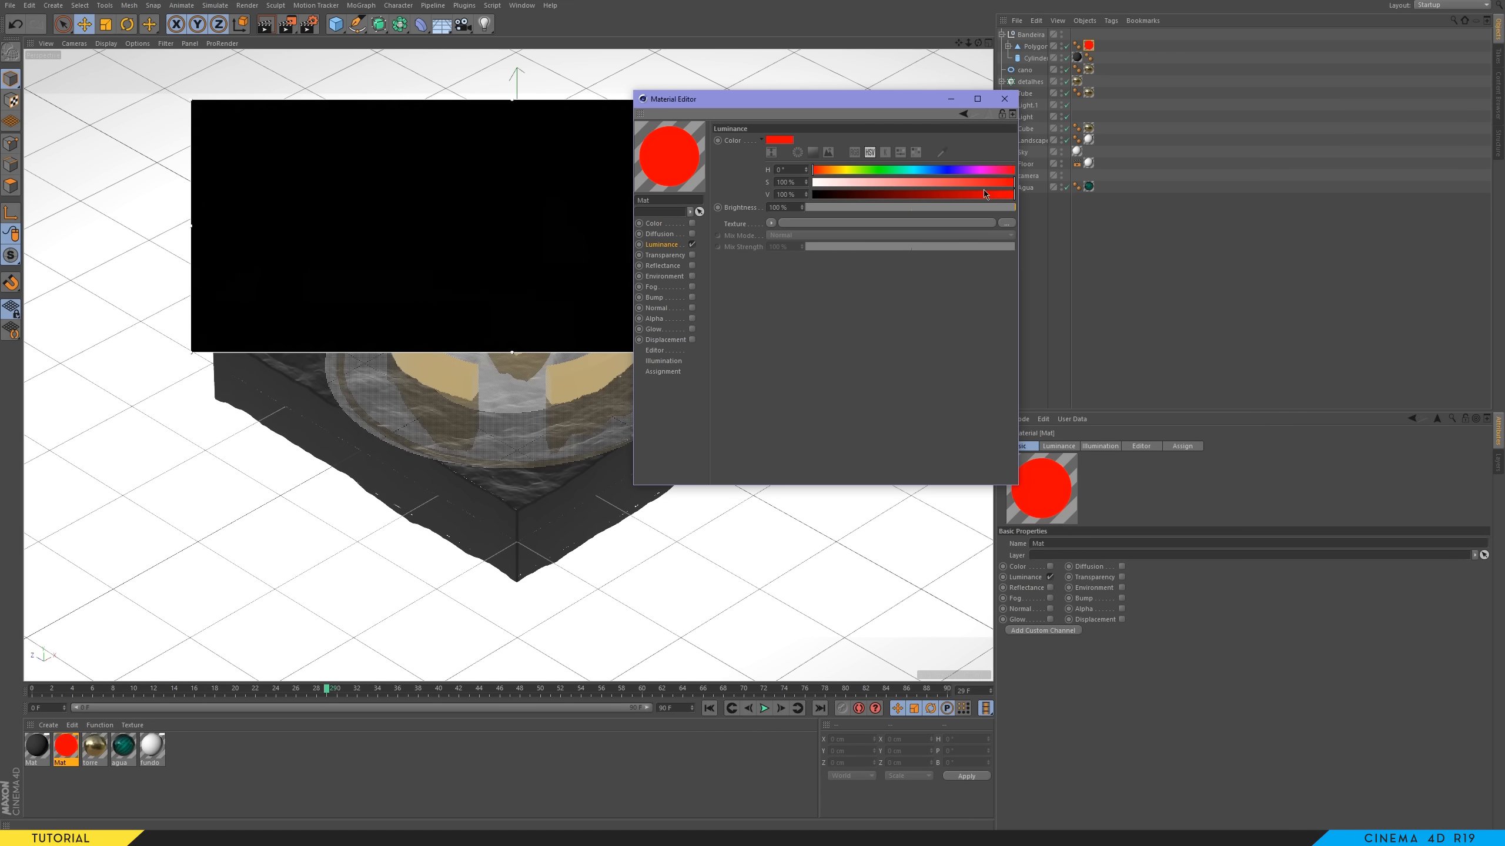
{"action": "left_click", "coordinate": [849, 170]}
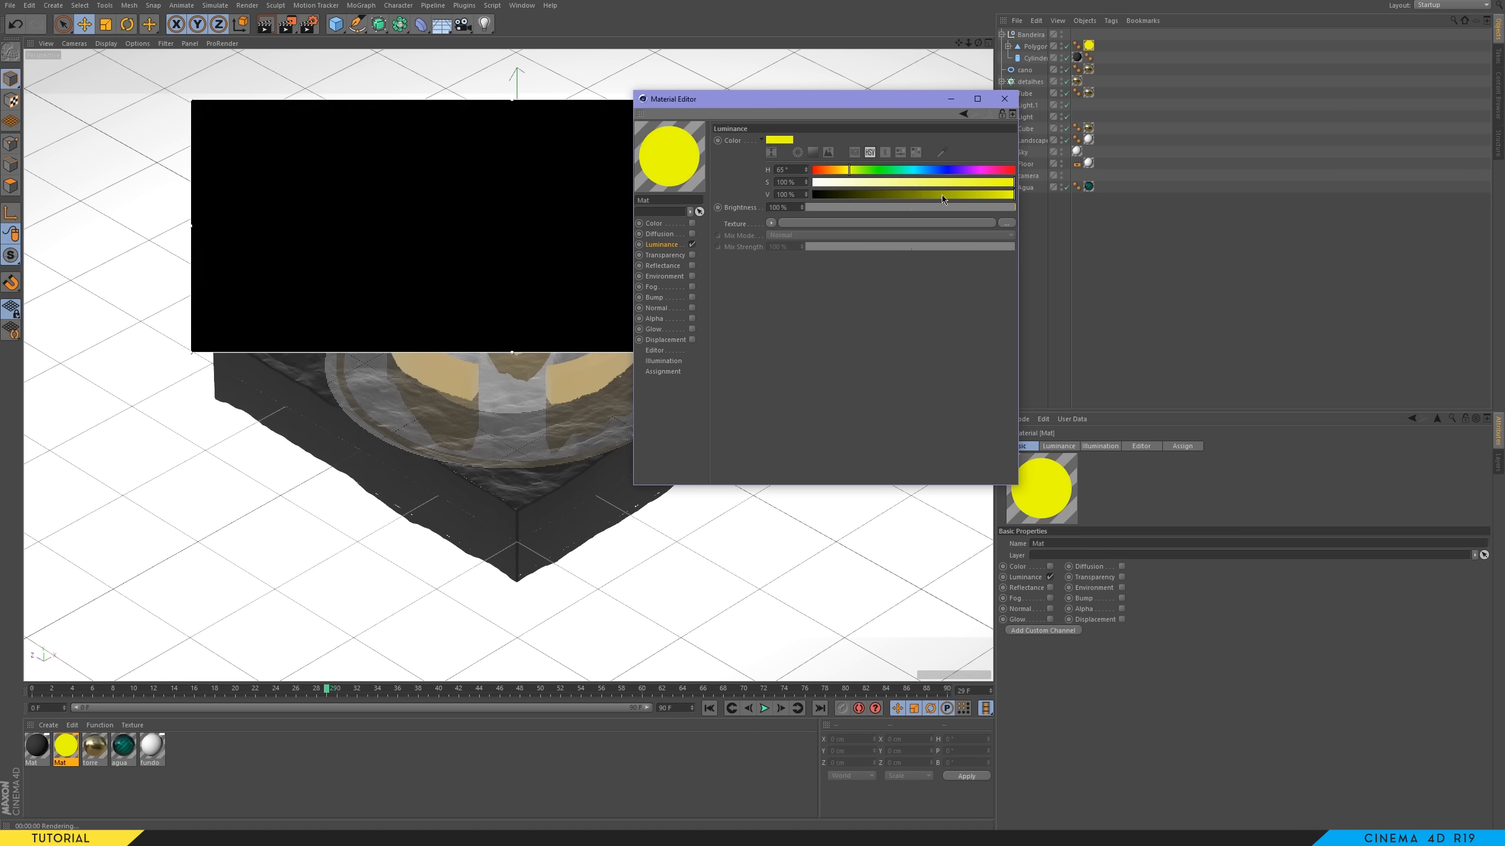
{"action": "left_click", "coordinate": [841, 170]}
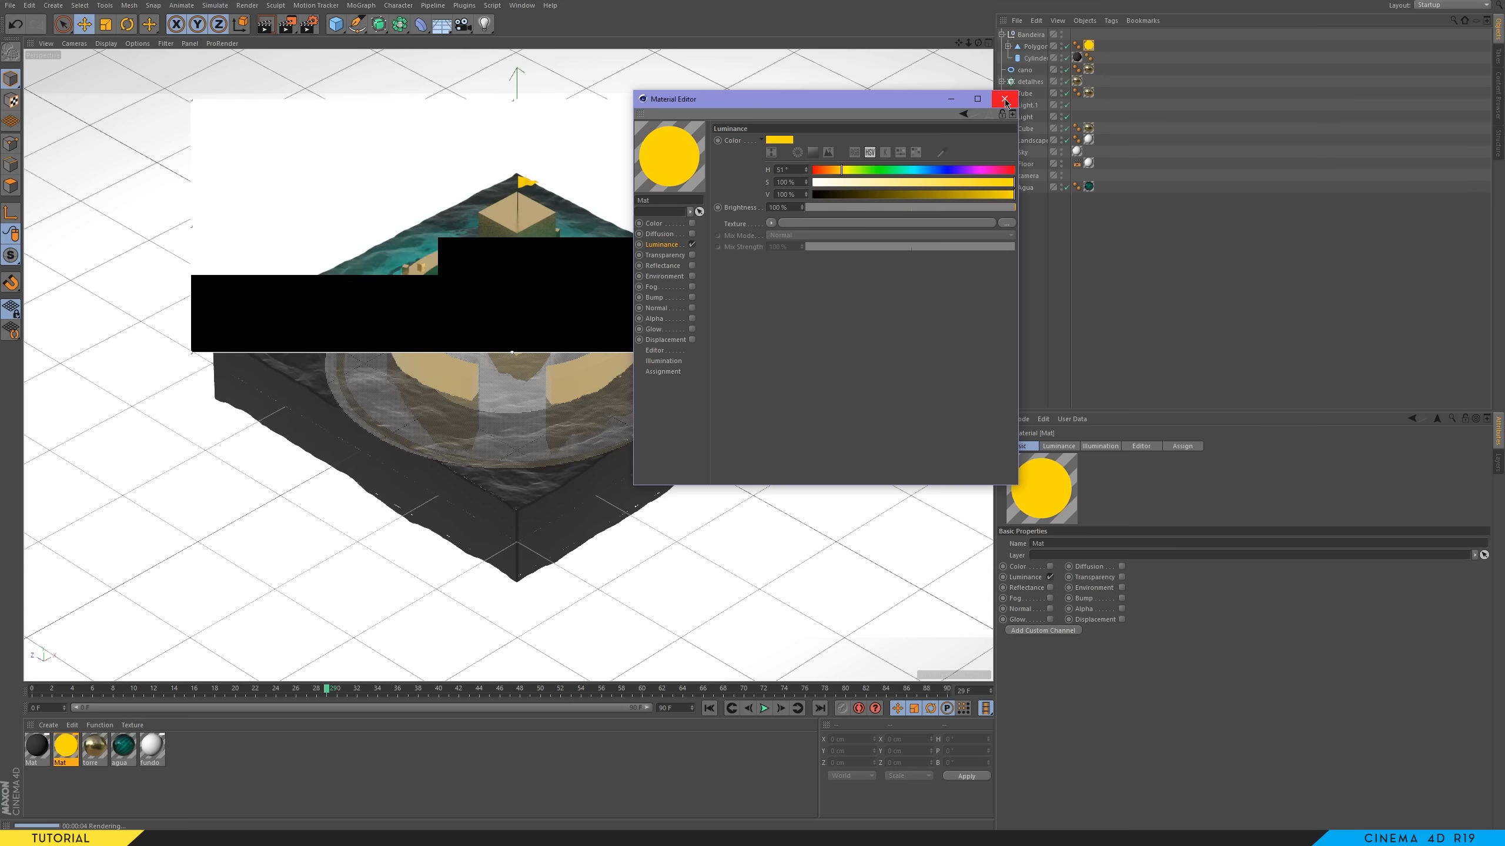
{"action": "left_click", "coordinate": [1004, 100]}
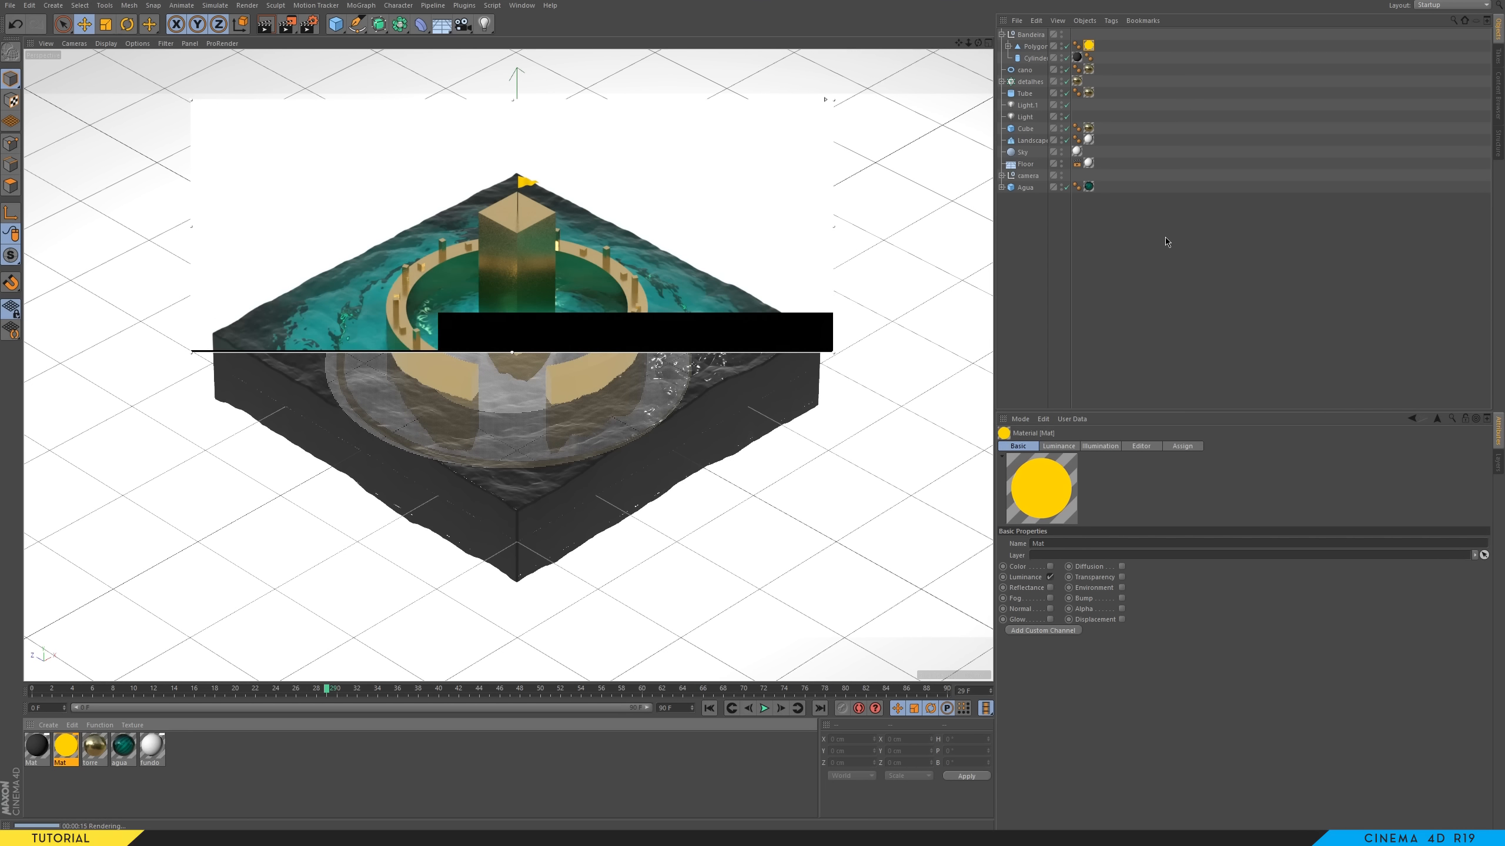
{"action": "key", "text": "alt+r"}
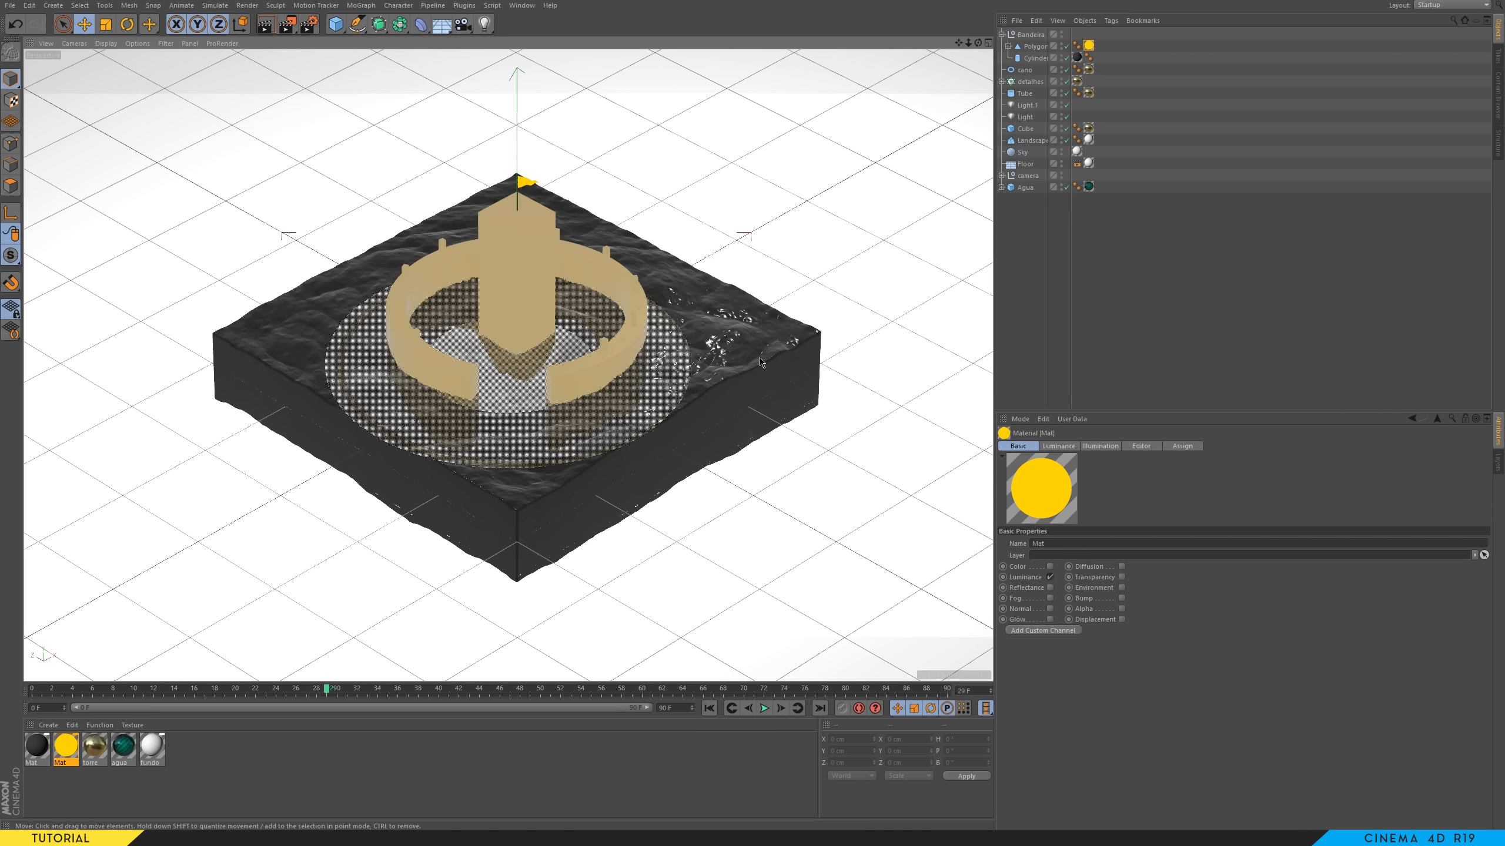
- Change the Physical renderer's sampling quality in the render settings, close them and render the scene in the viewport with nothing selected
{"action": "left_click", "coordinate": [864, 296]}
{"action": "key", "text": "ctrl+b"}
{"action": "left_click_drag", "start_coordinate": [1082, 53], "coordinate": [960, 67]}
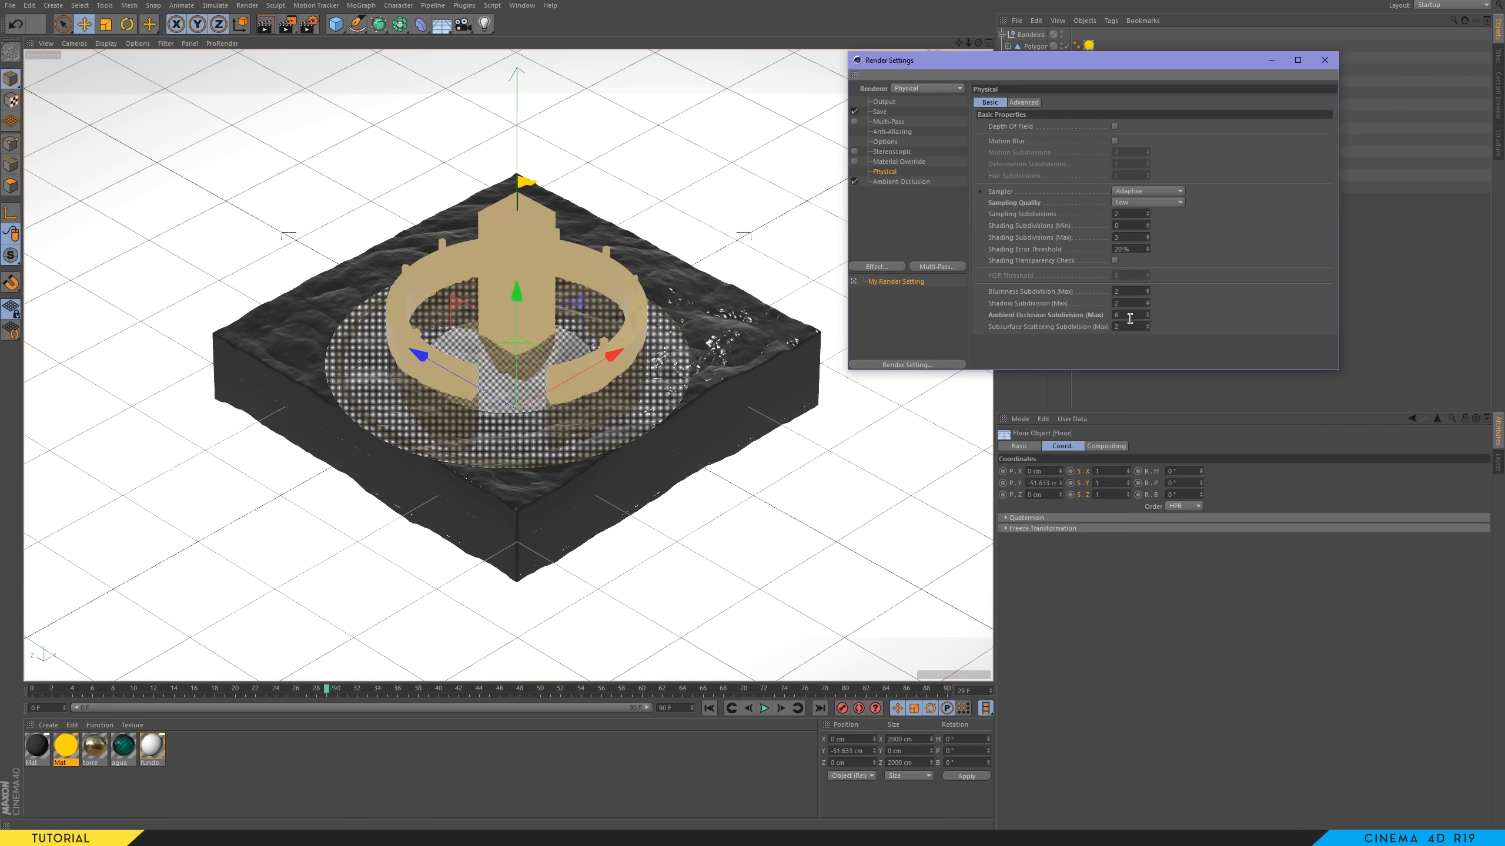
{"action": "left_click", "coordinate": [1147, 202]}
{"action": "left_click", "coordinate": [1143, 248]}
{"action": "left_click", "coordinate": [1325, 60]}
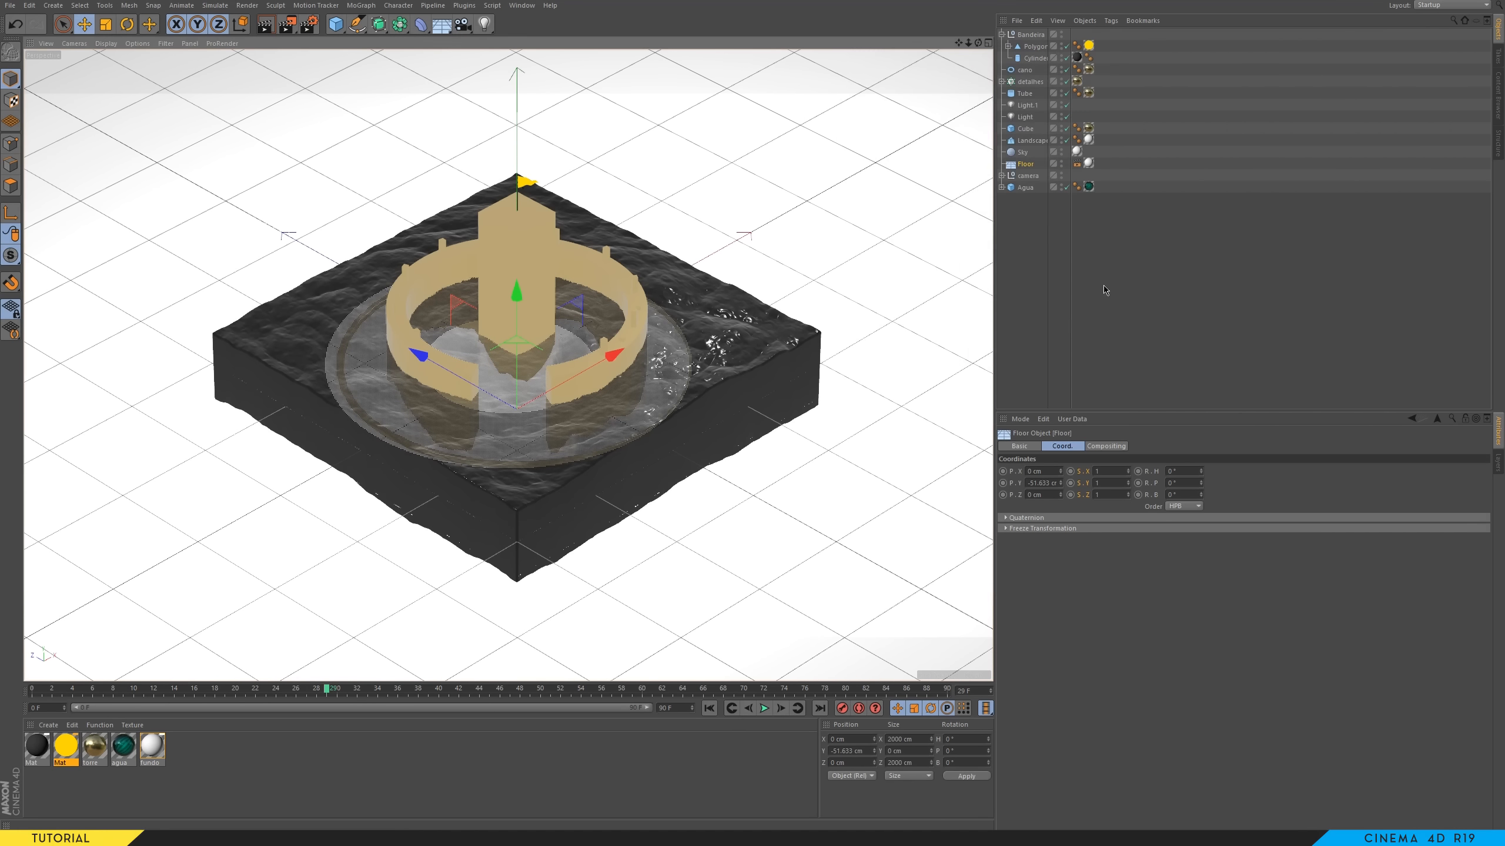
{"action": "left_click", "coordinate": [1019, 324]}
{"action": "key", "text": "ctrl+r"}
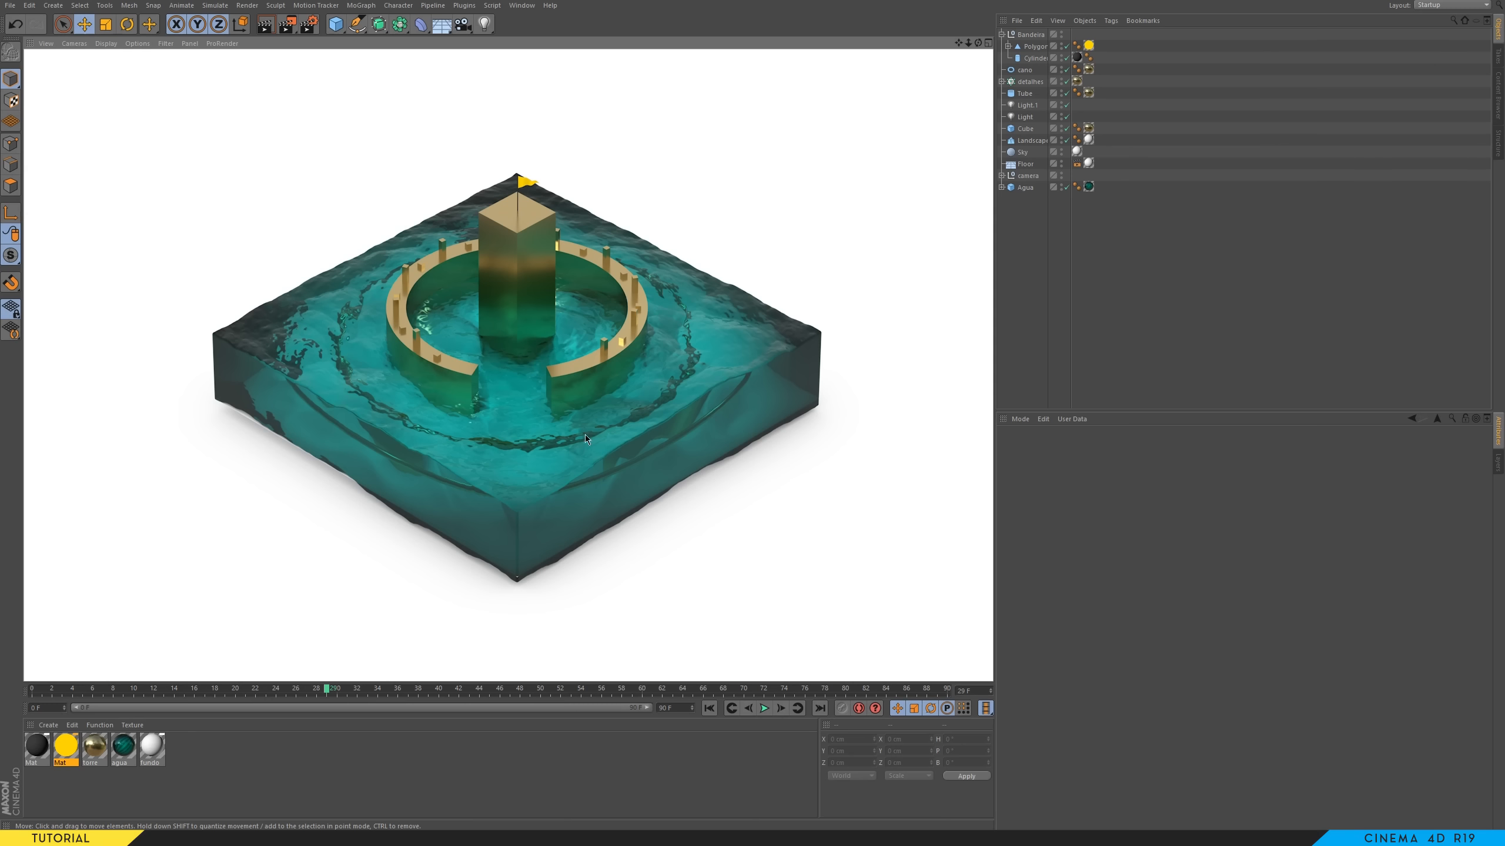
- Play the animation from frame 0 to review the water and flag motion, and stop playback around frame 54
{"action": "left_click", "coordinate": [709, 709]}
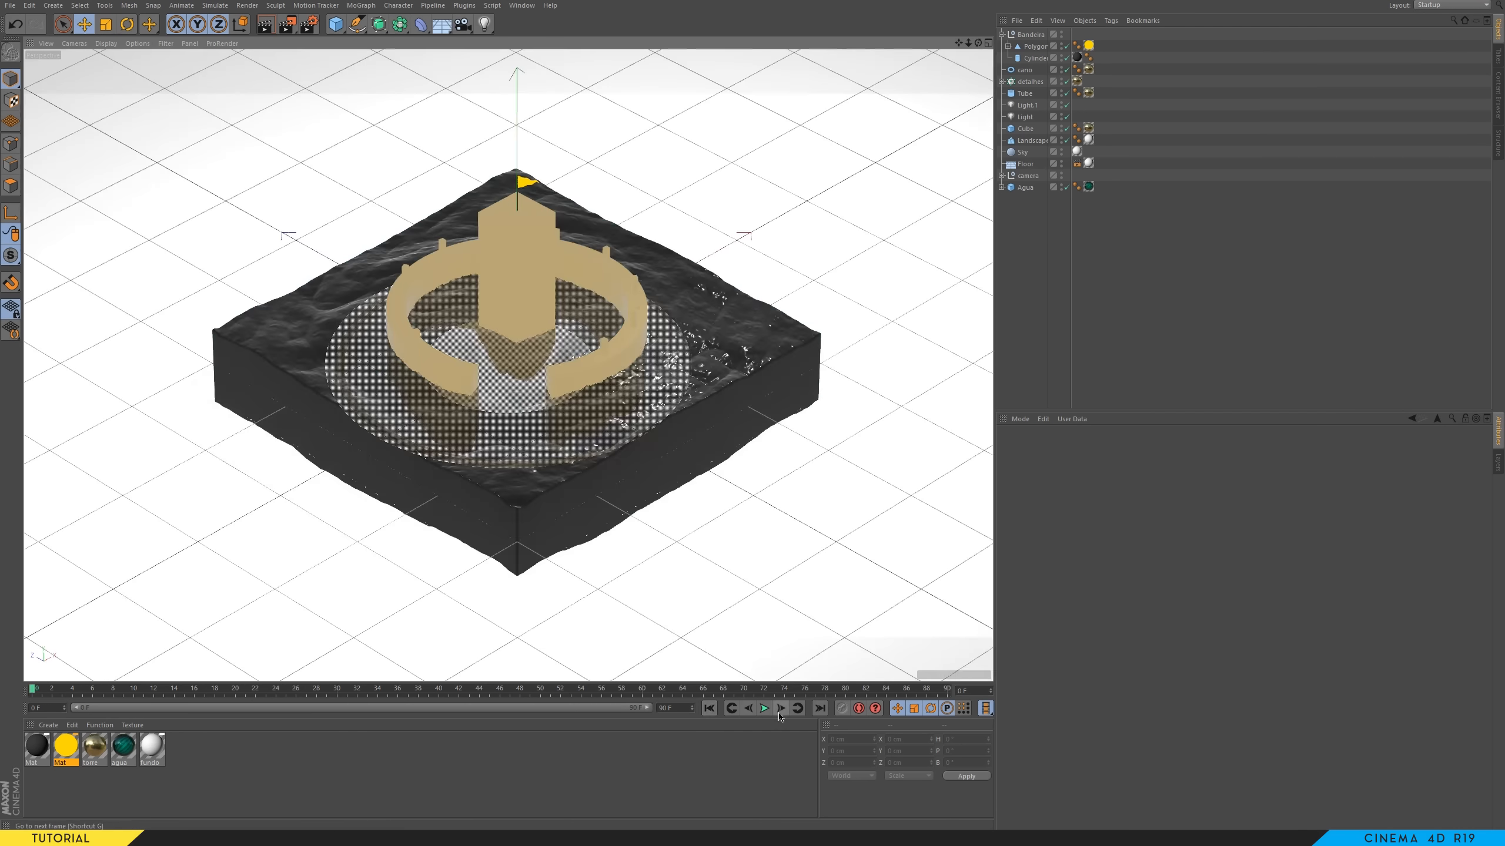
{"action": "left_click", "coordinate": [764, 709]}
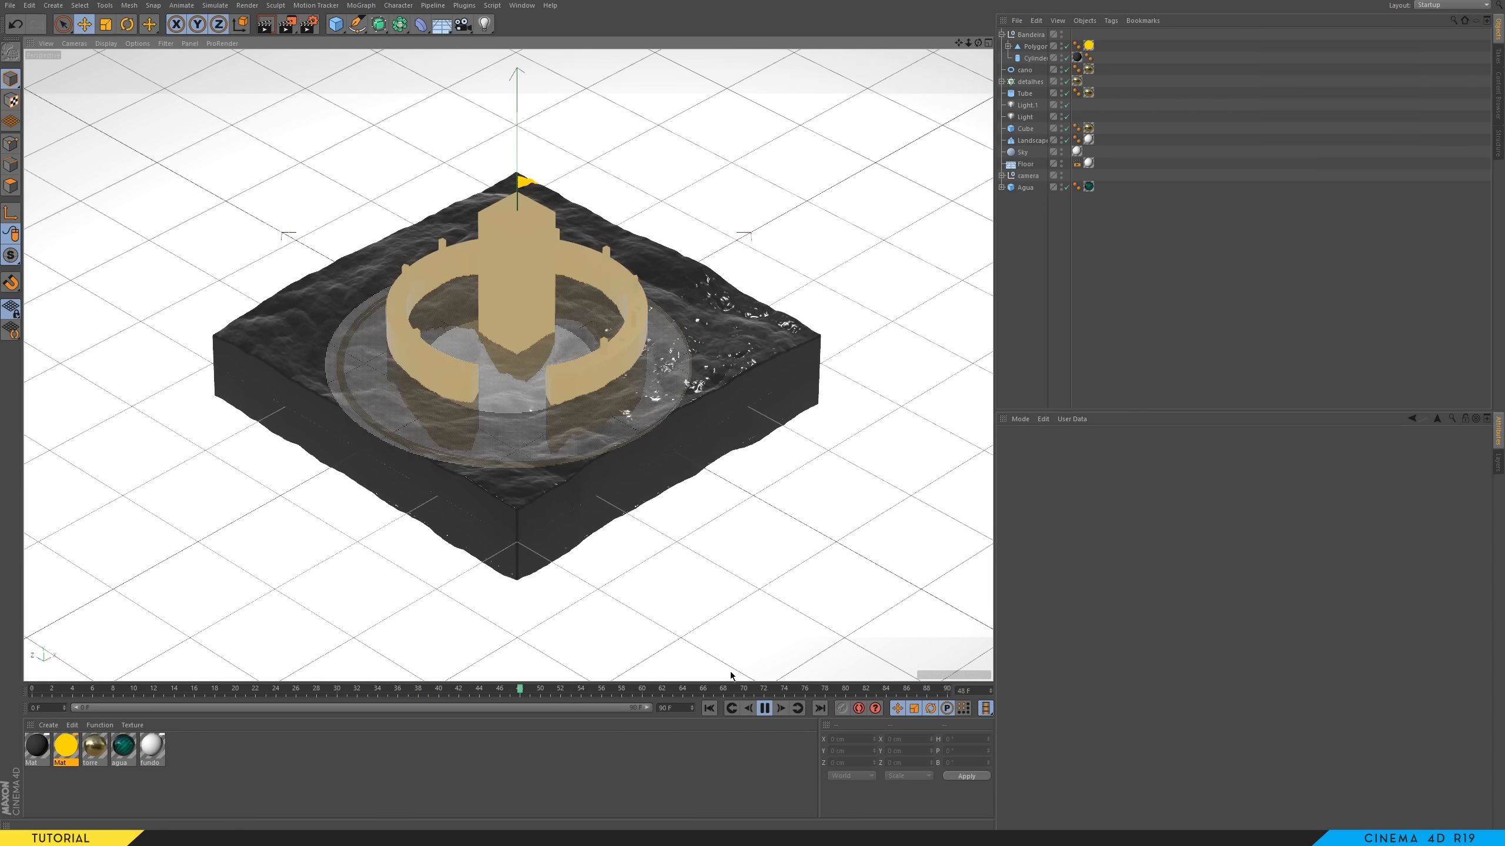
{"action": "key", "text": "F8"}
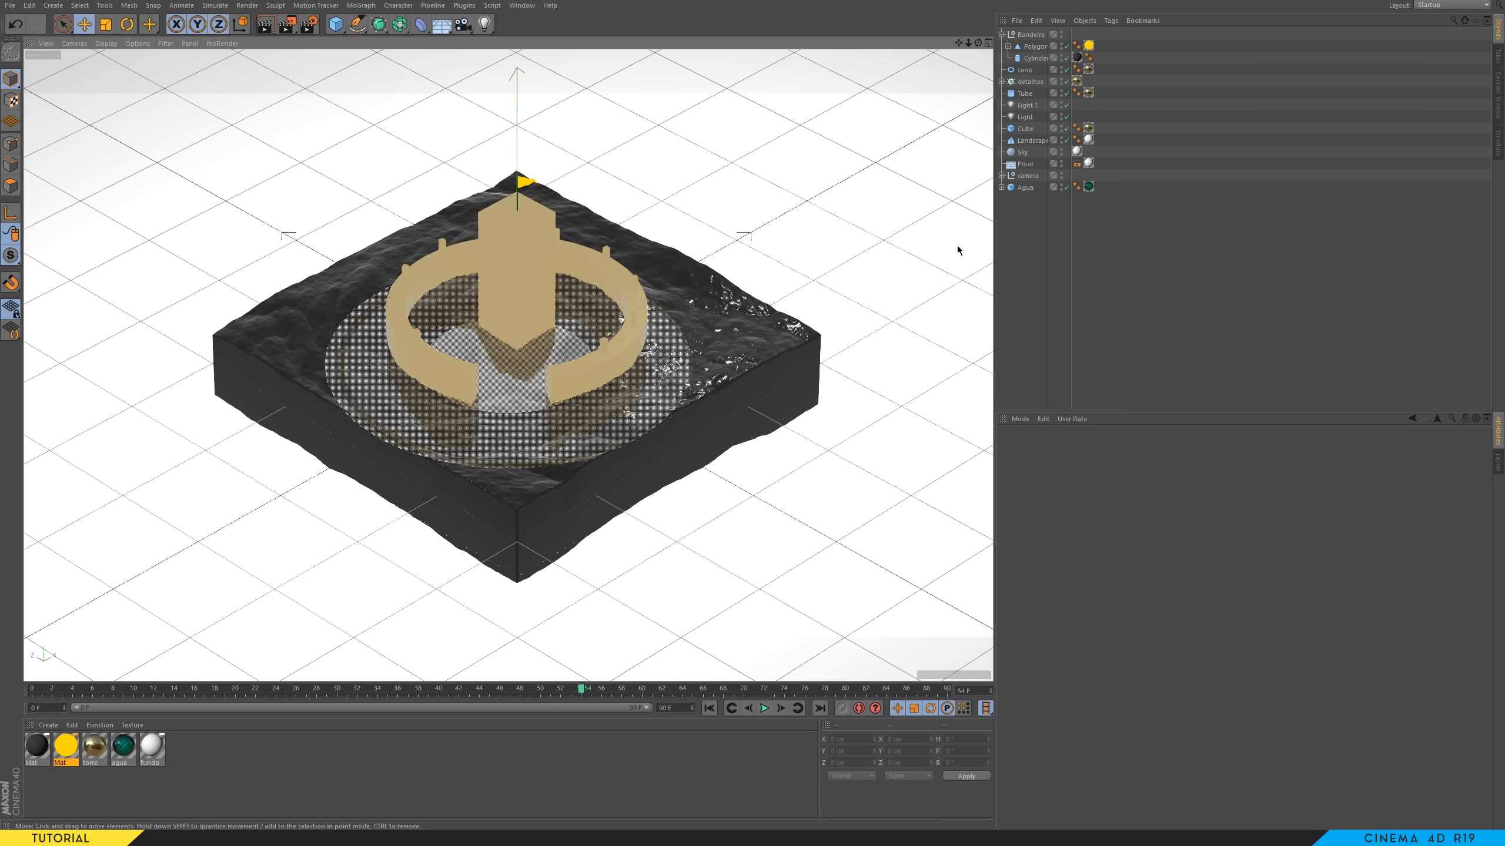
{"action": "left_click", "coordinate": [789, 274]}
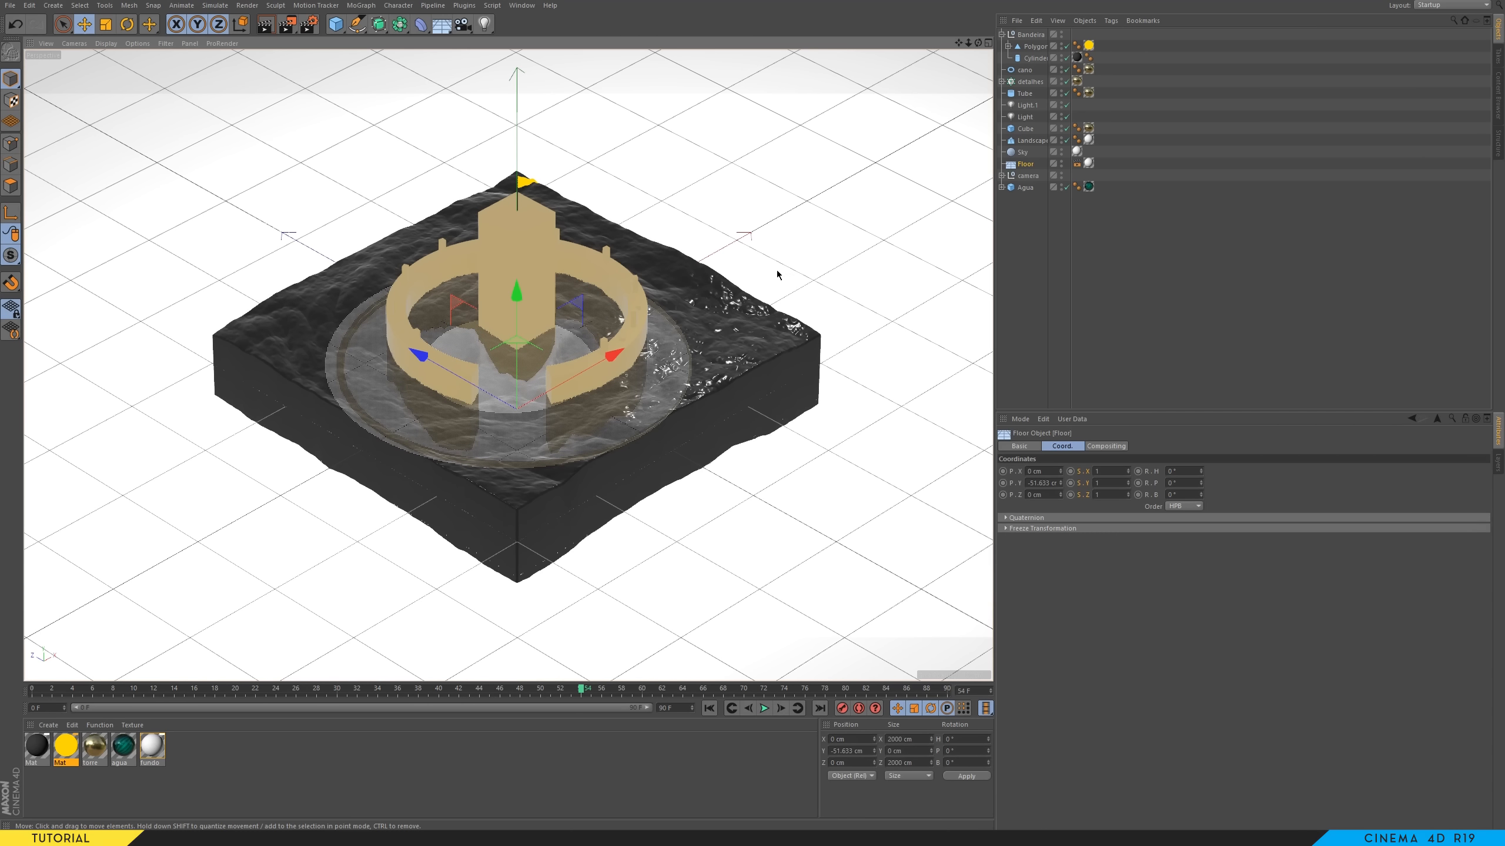